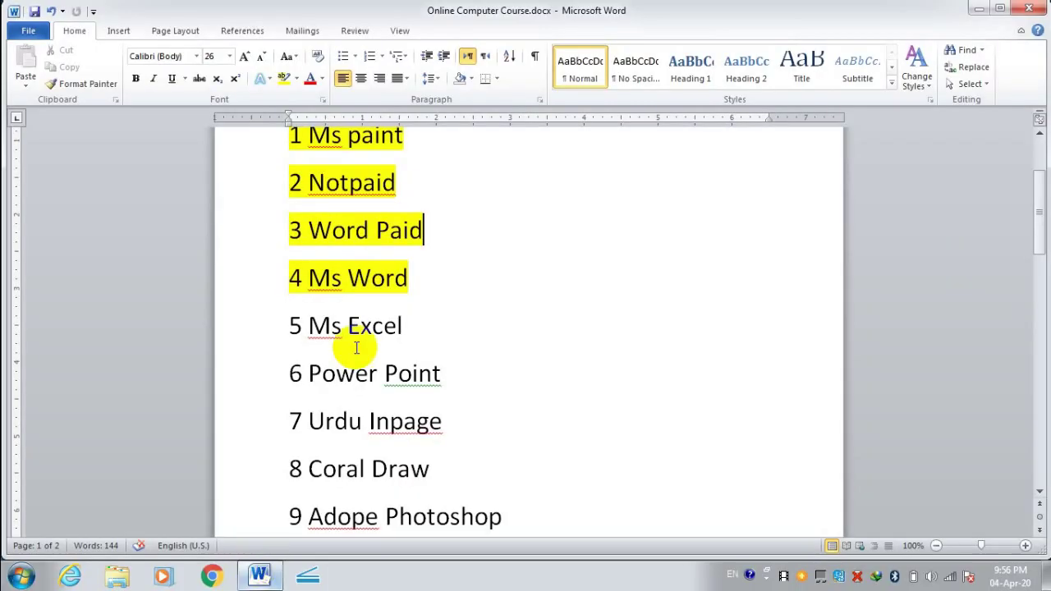
Step: Highlight the '5 Ms Excel' line in yellow, then minimize the Word document
double_click(333, 293)
click(401, 282)
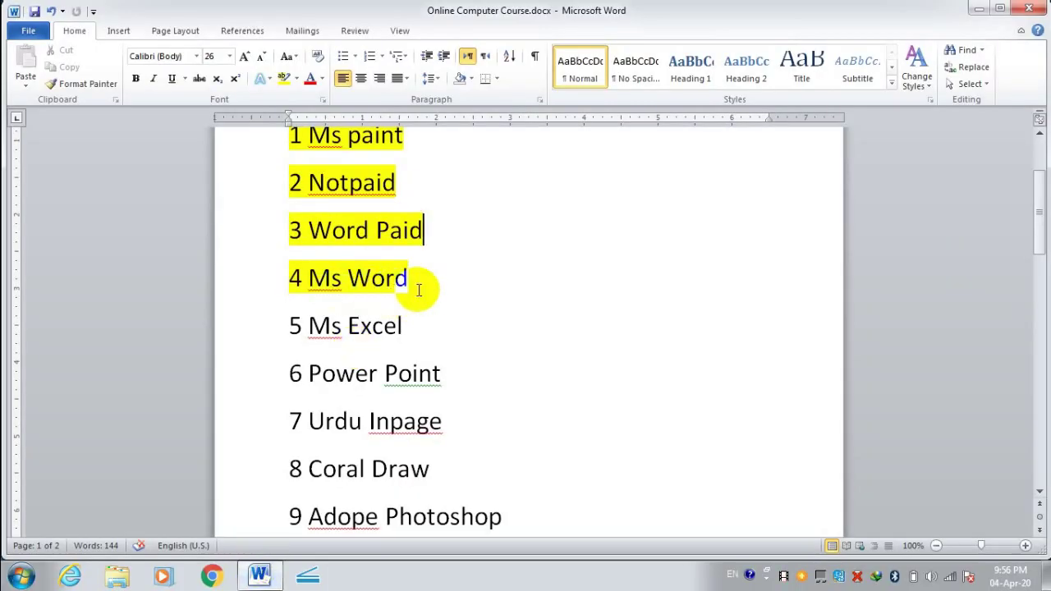
scroll(419, 289, down, 1)
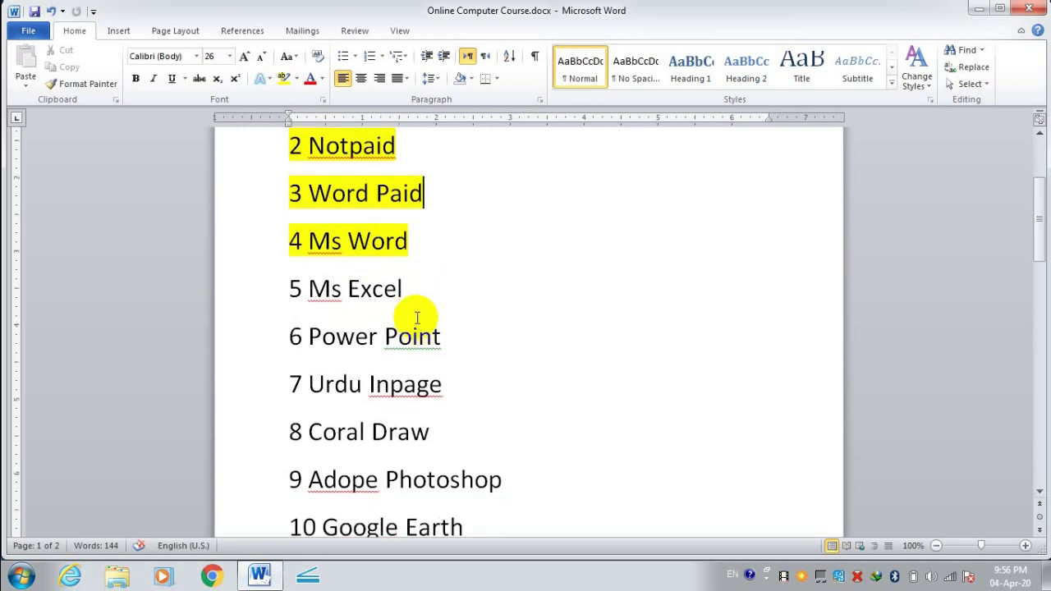
drag(416, 289, 287, 290)
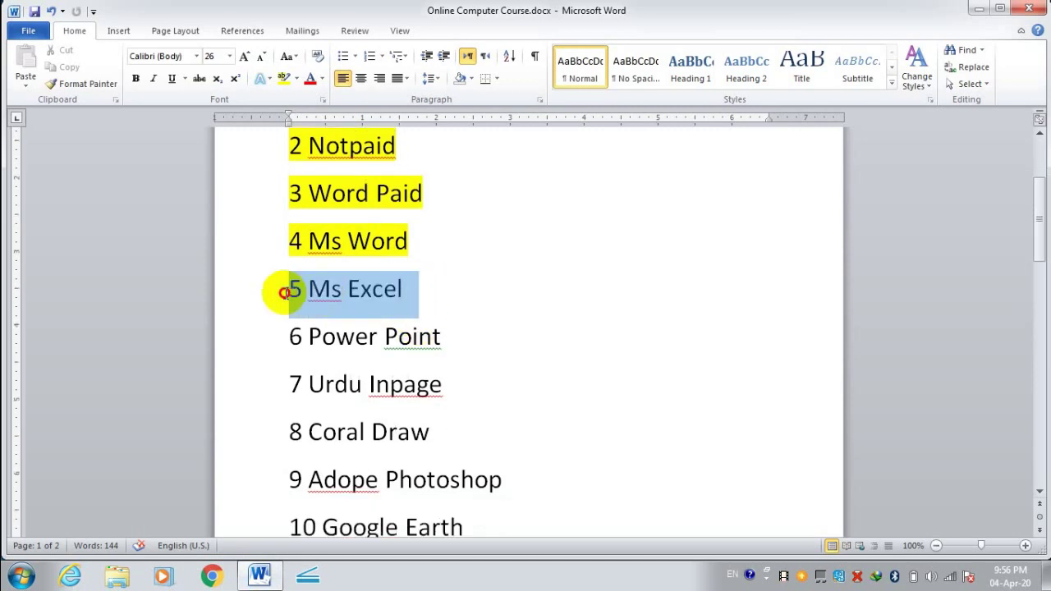
click(282, 78)
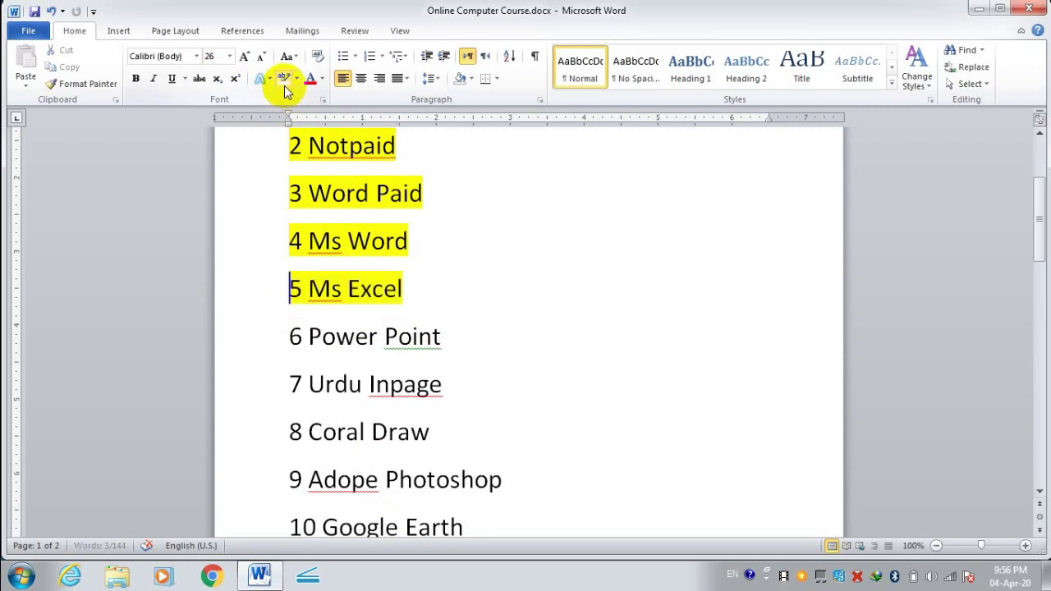
click(979, 8)
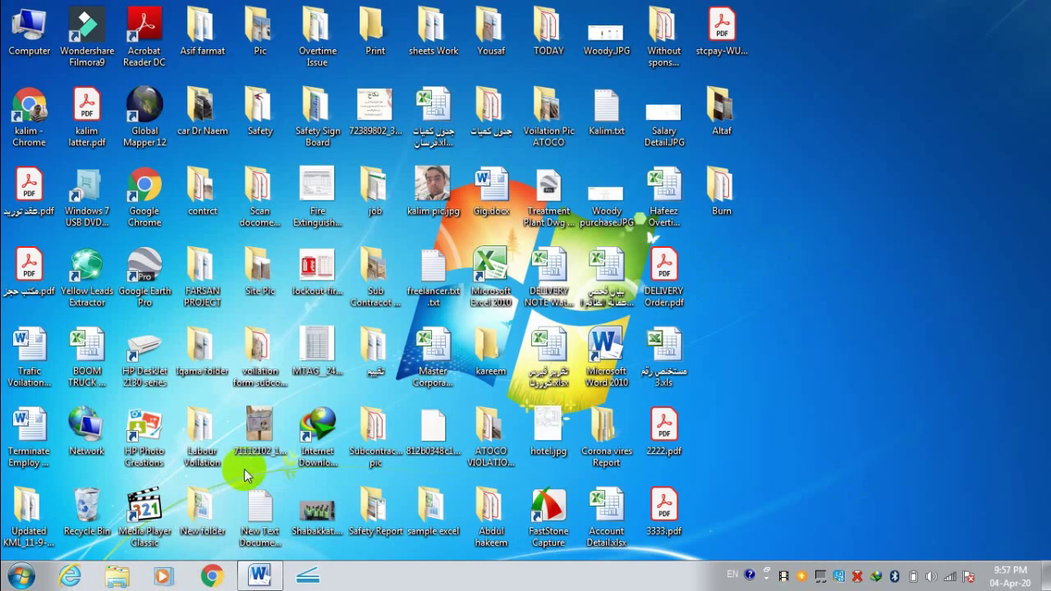
Step: Launch Microsoft Excel 2010 from Start > All Programs > Microsoft Office
click(21, 577)
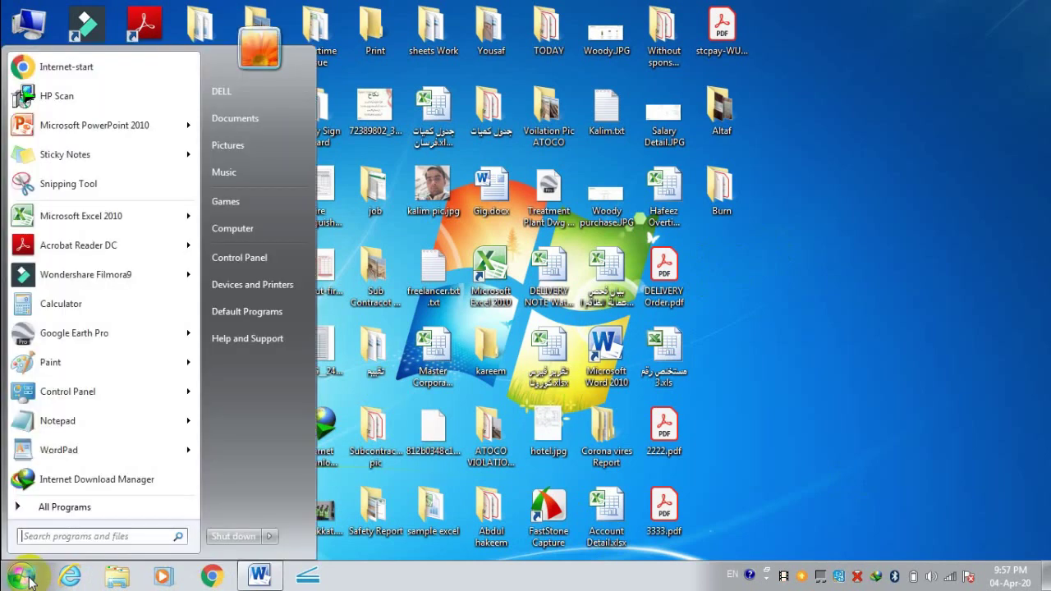
click(93, 509)
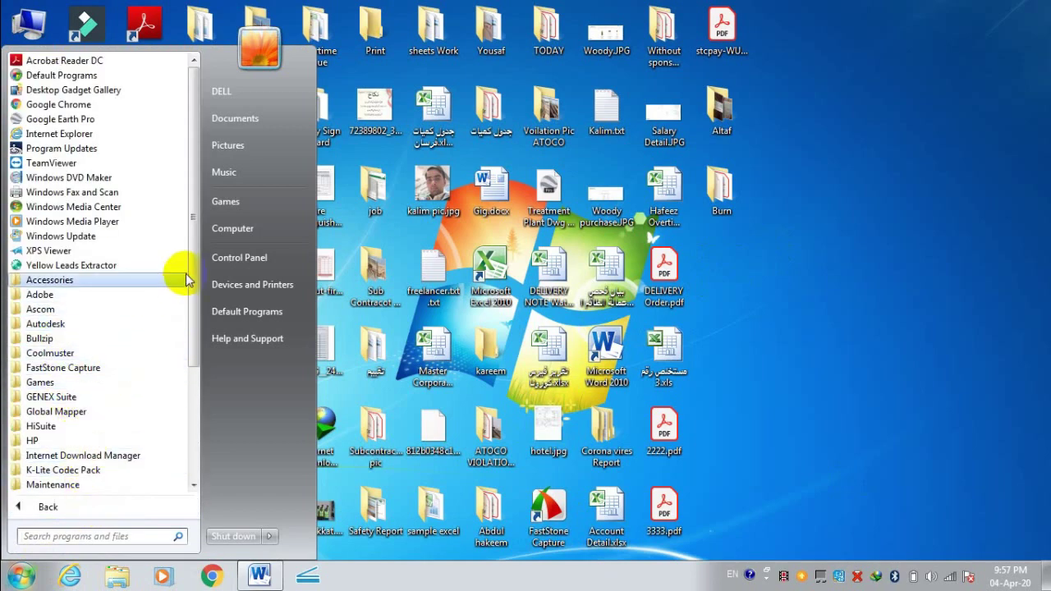
mouse_move(194, 276)
mouse_down()
mouse_move(199, 297)
mouse_move(117, 376)
mouse_up()
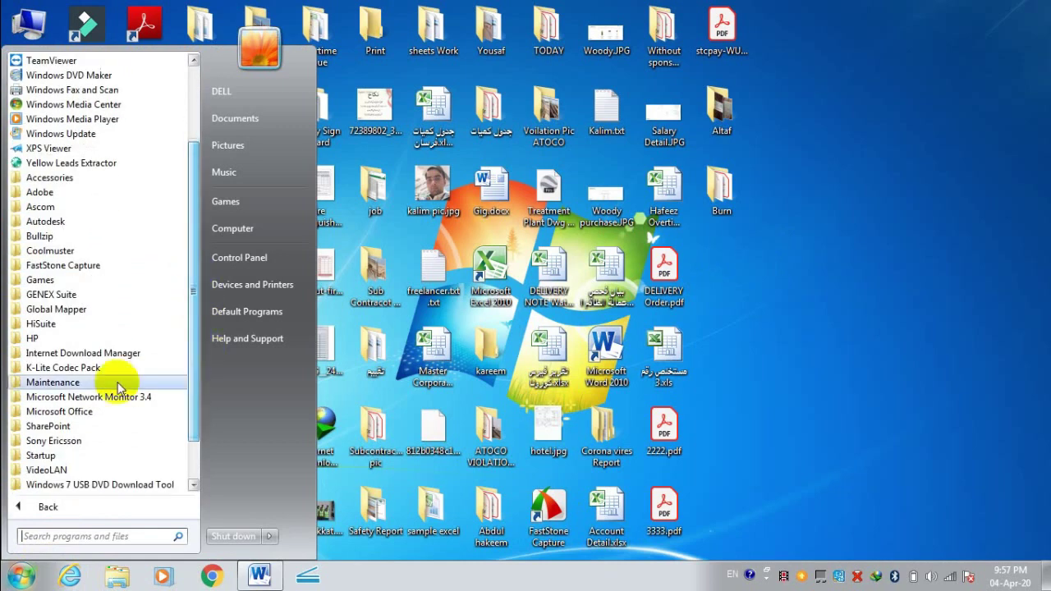
click(51, 413)
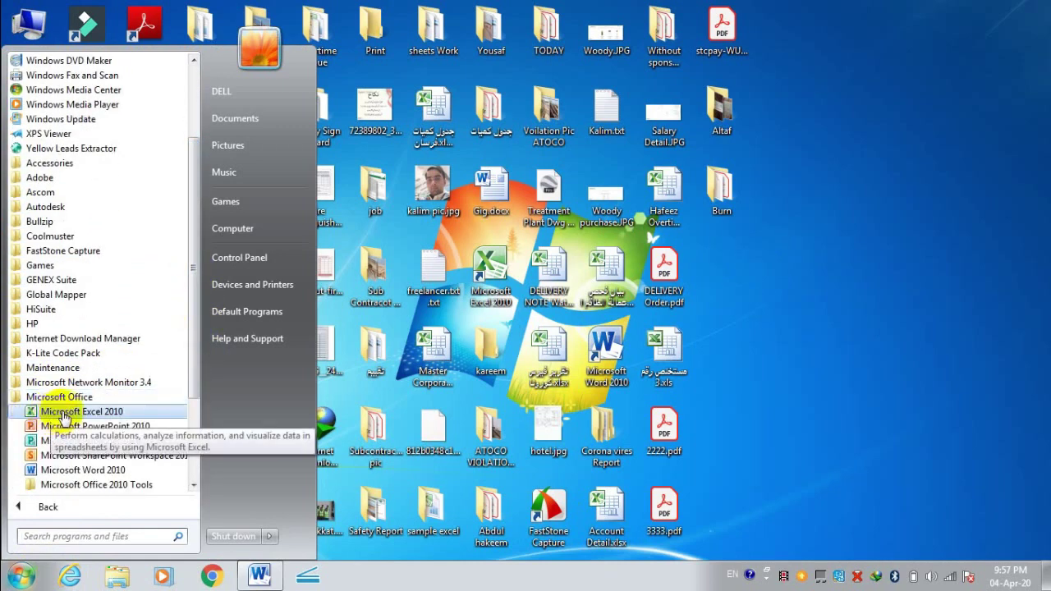
click(77, 416)
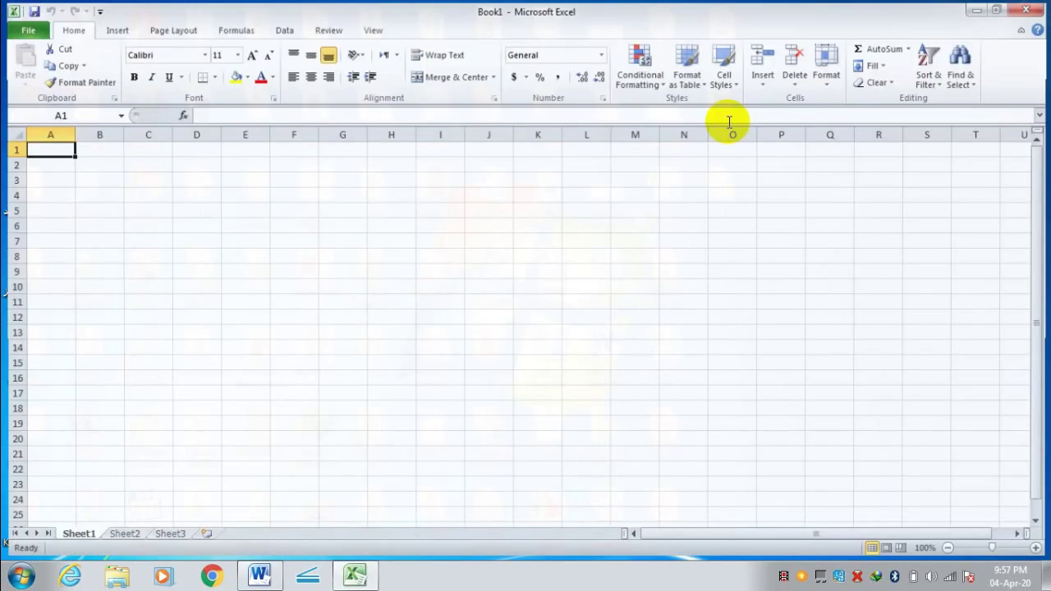
click(403, 220)
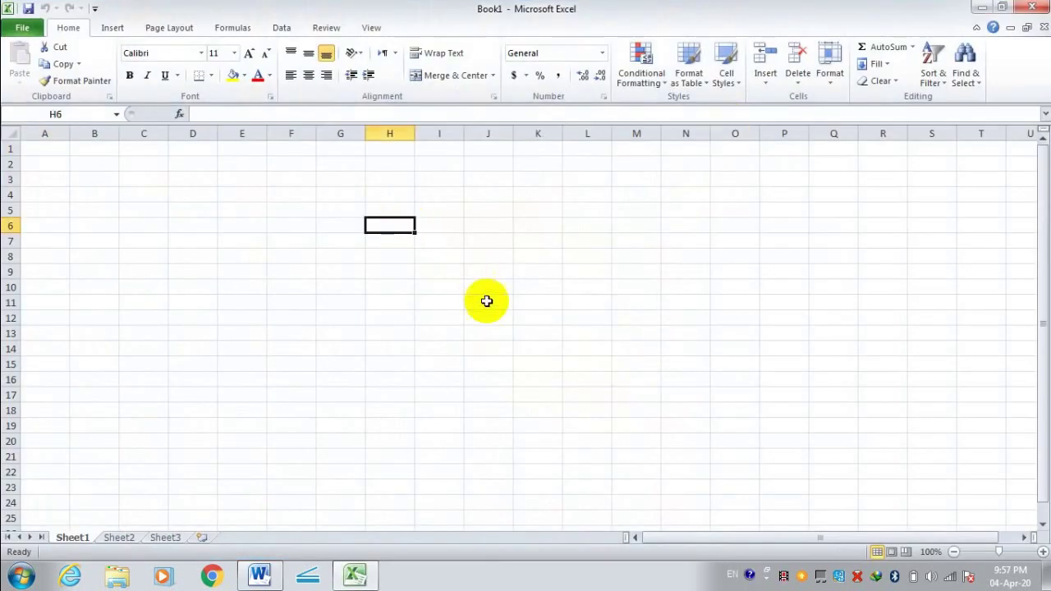
click(487, 300)
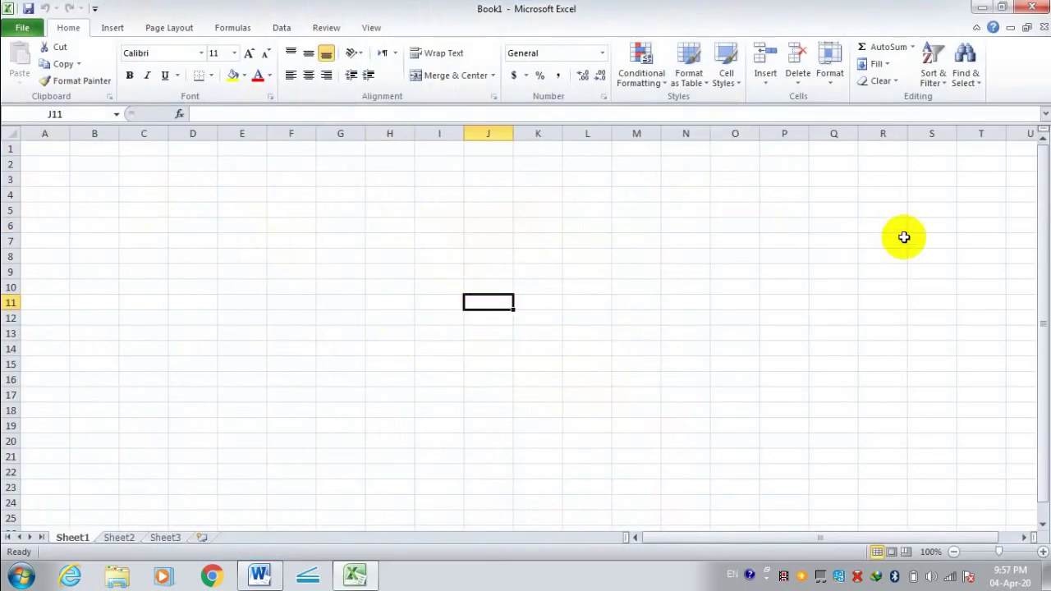
mouse_move(742, 538)
mouse_down()
mouse_move(914, 538)
mouse_move(759, 545)
mouse_up()
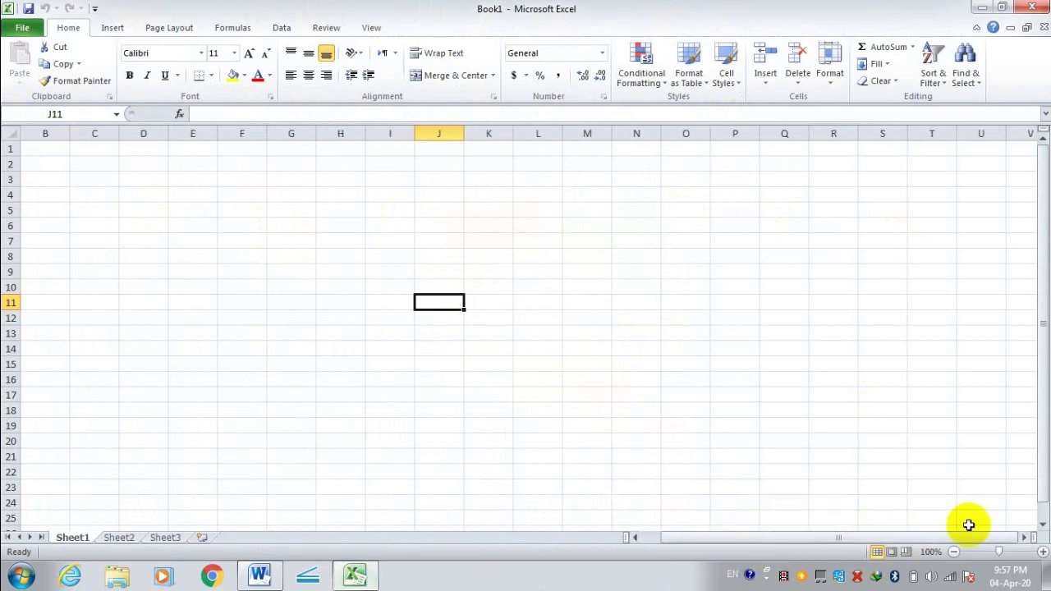
drag(1041, 271, 1040, 216)
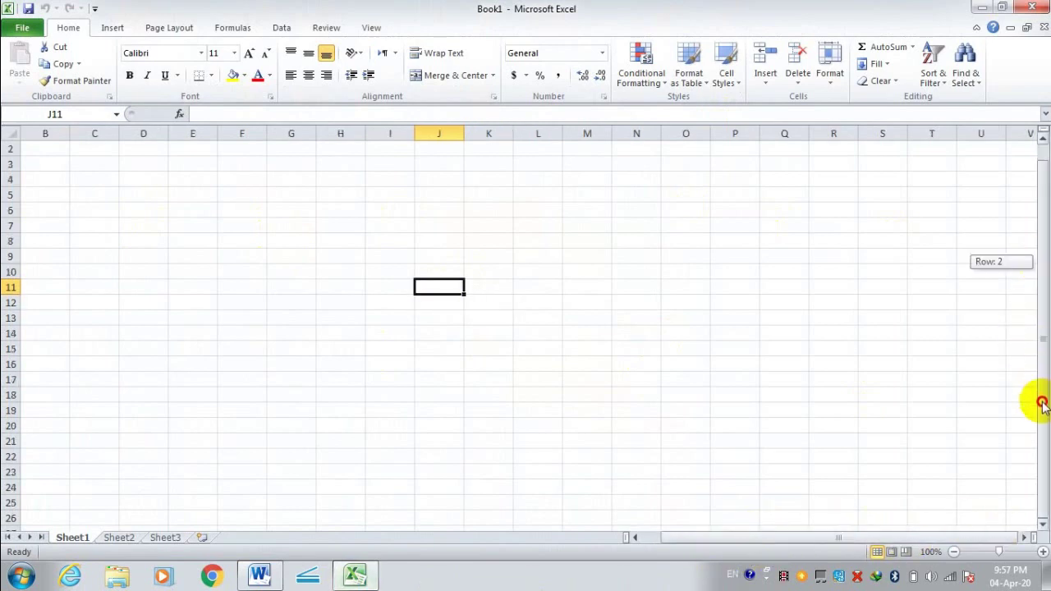
scroll(1016, 308, down, 1)
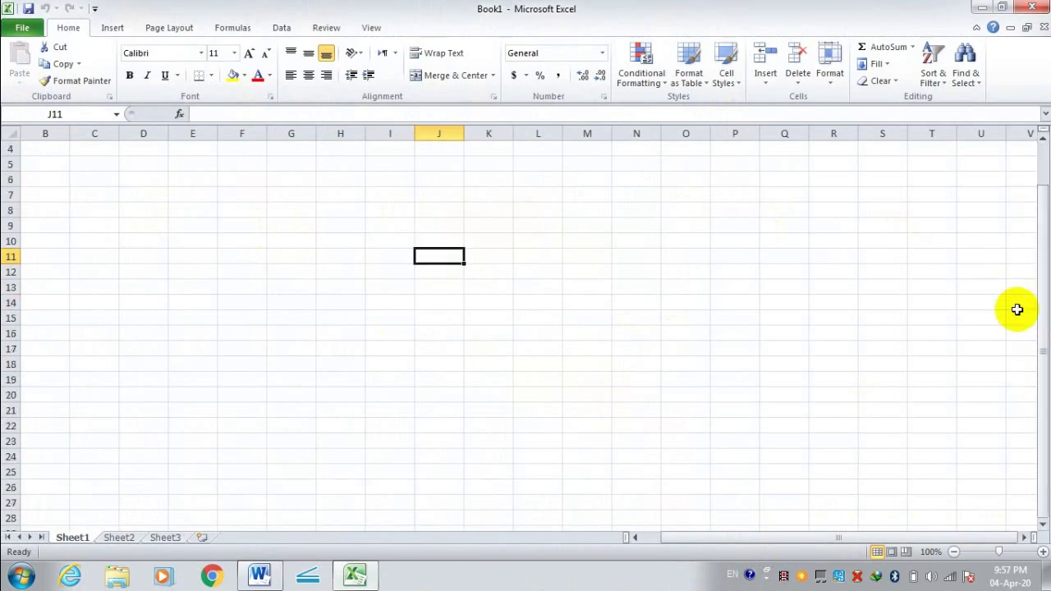
scroll(1016, 307, down, 1)
scroll(1017, 313, up, 2)
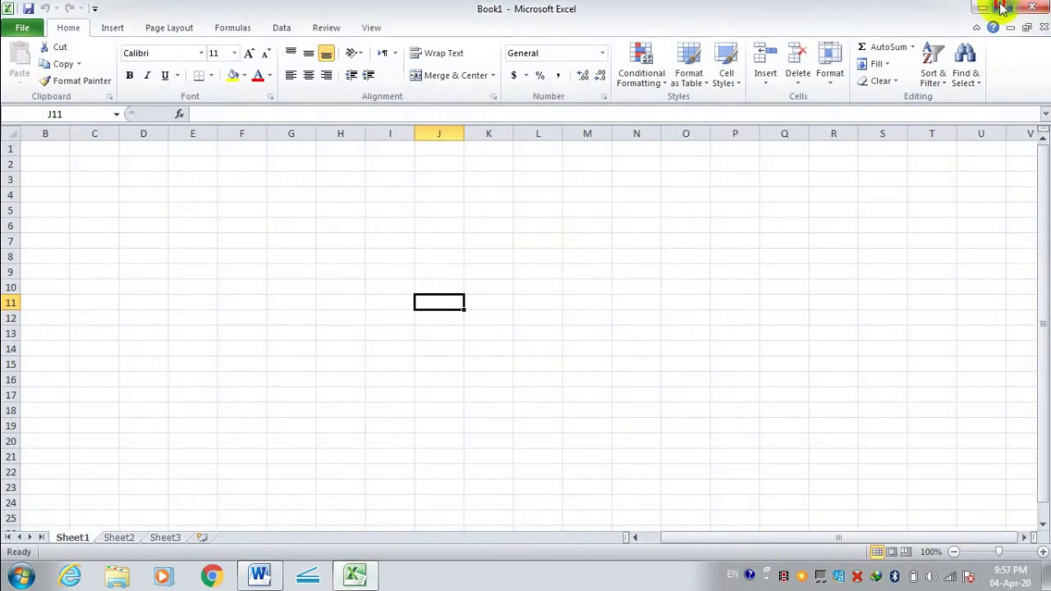
click(1002, 8)
click(474, 8)
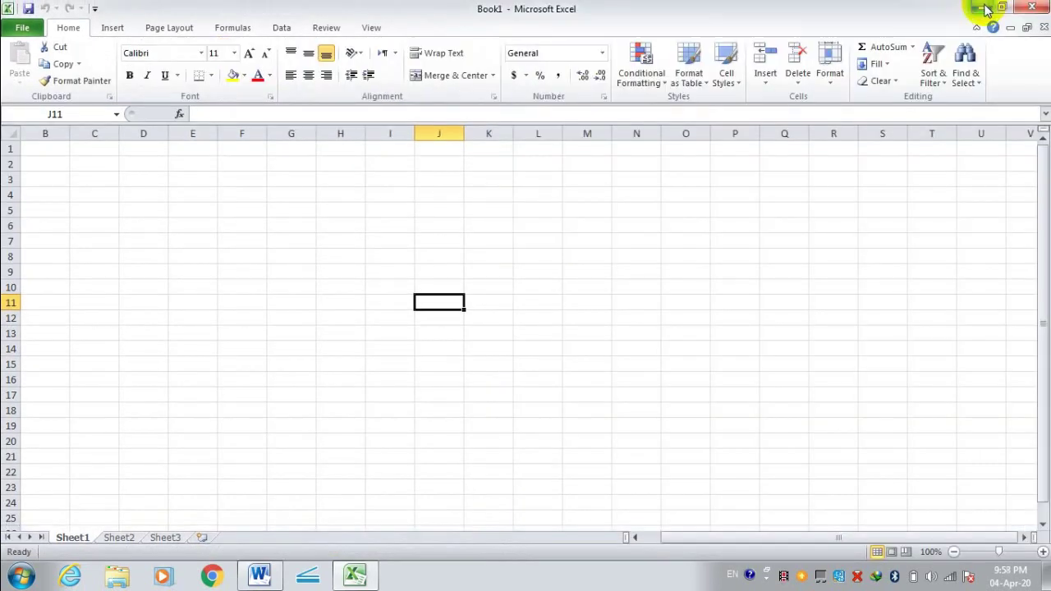
click(41, 155)
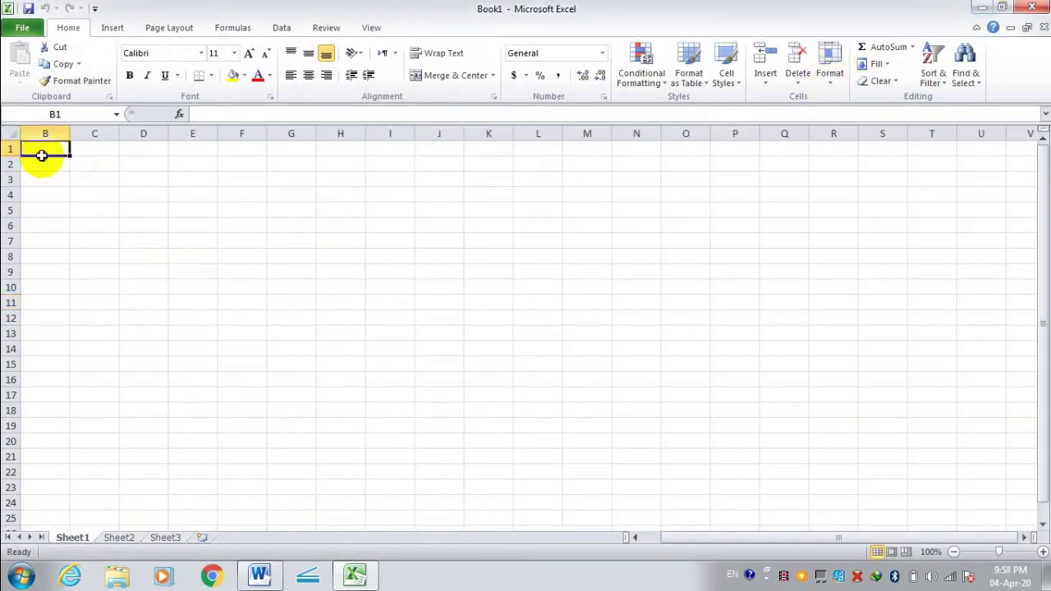
click(110, 204)
click(137, 213)
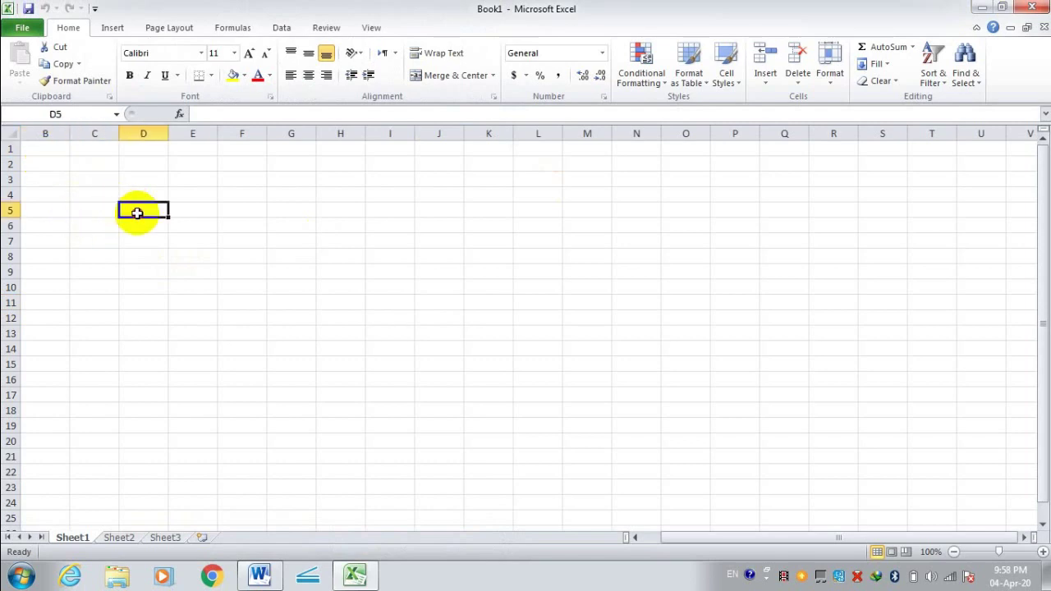
click(110, 208)
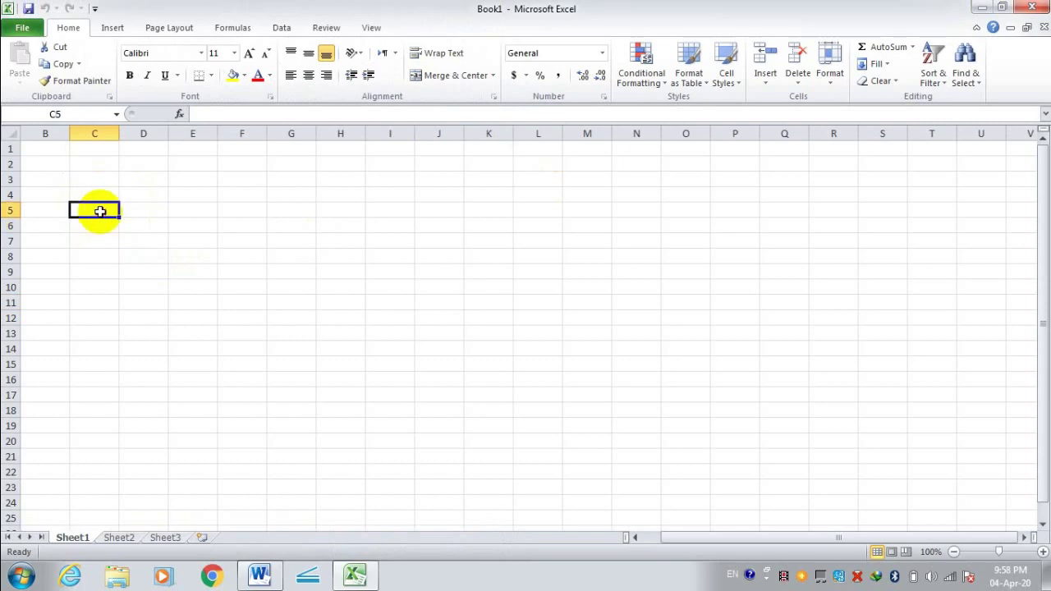
click(10, 148)
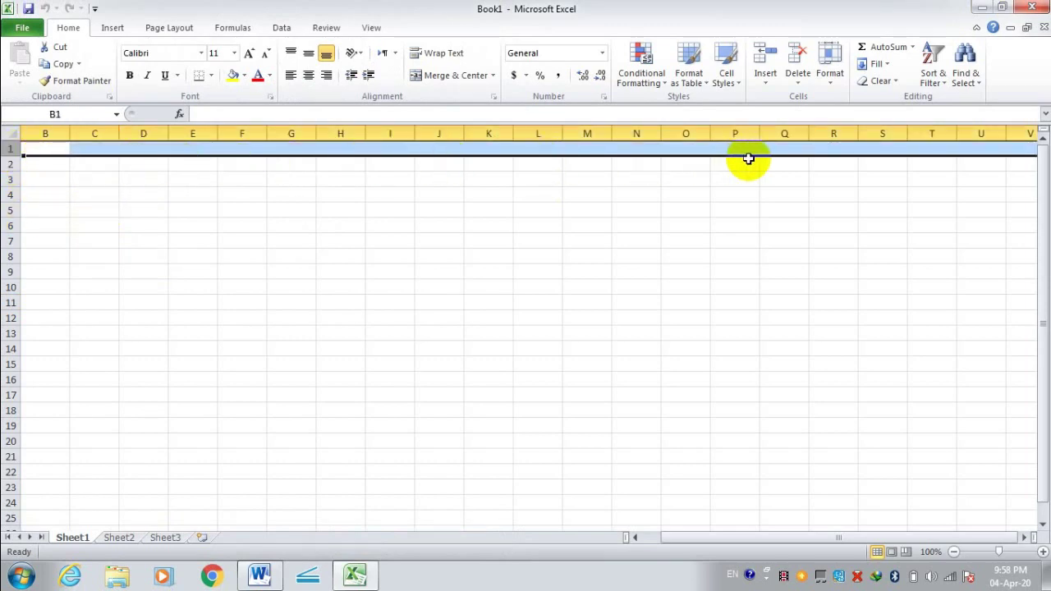
click(44, 133)
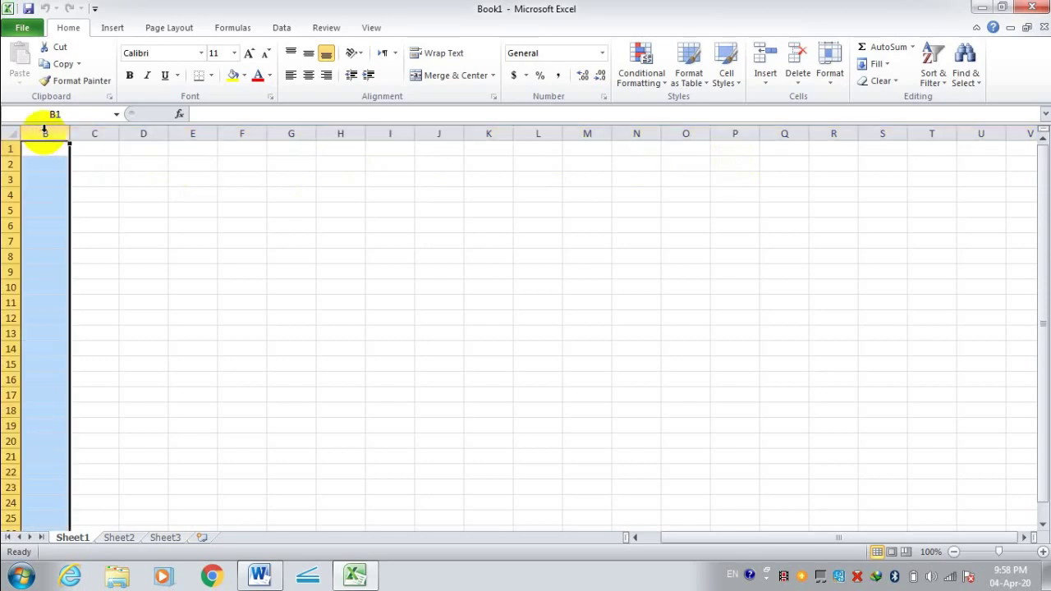
click(108, 211)
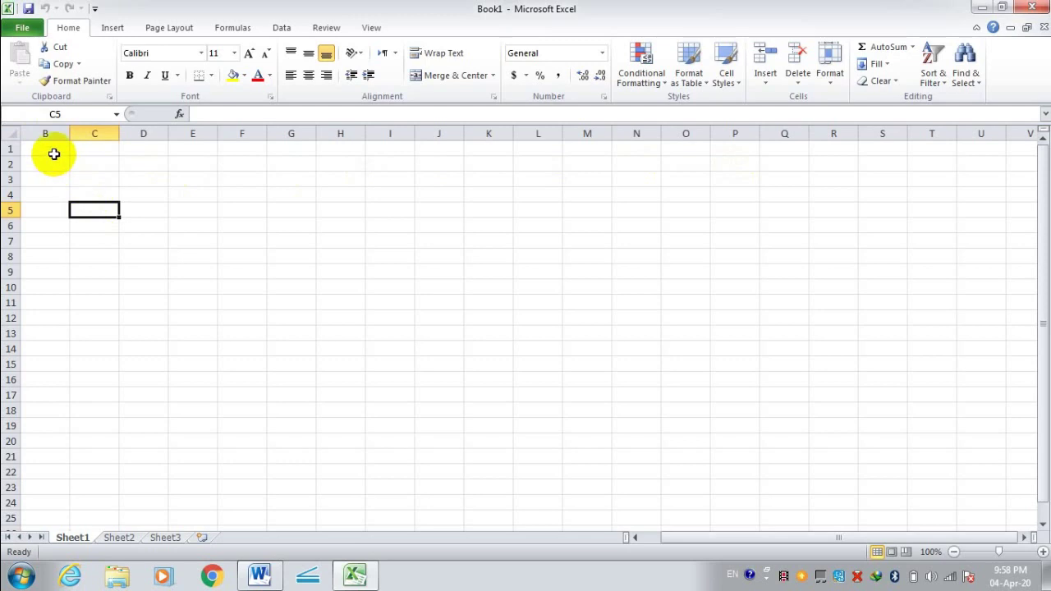
click(54, 153)
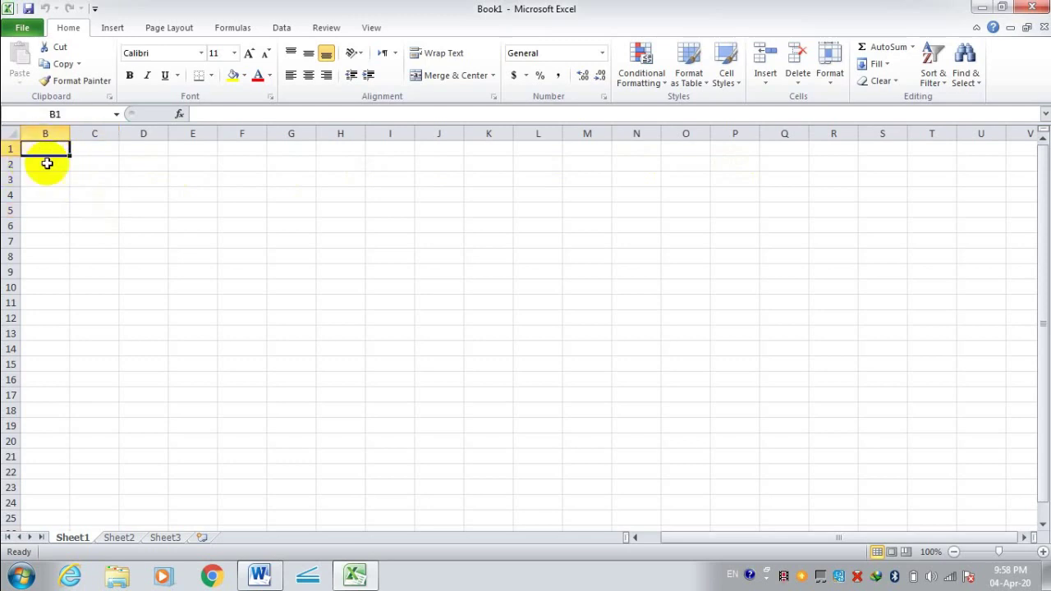
click(50, 179)
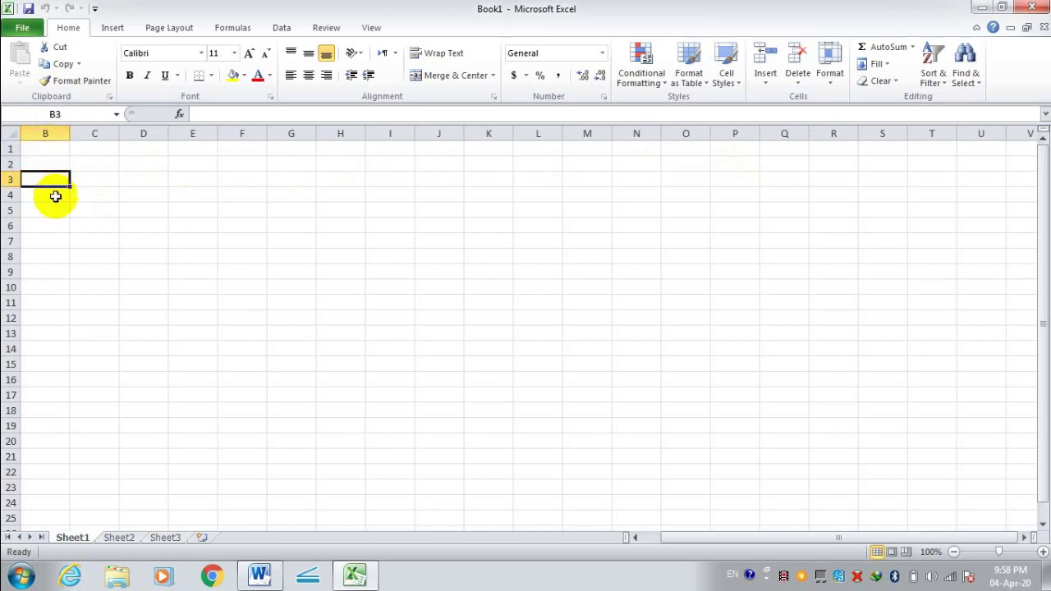
click(99, 286)
click(45, 179)
click(110, 239)
click(103, 195)
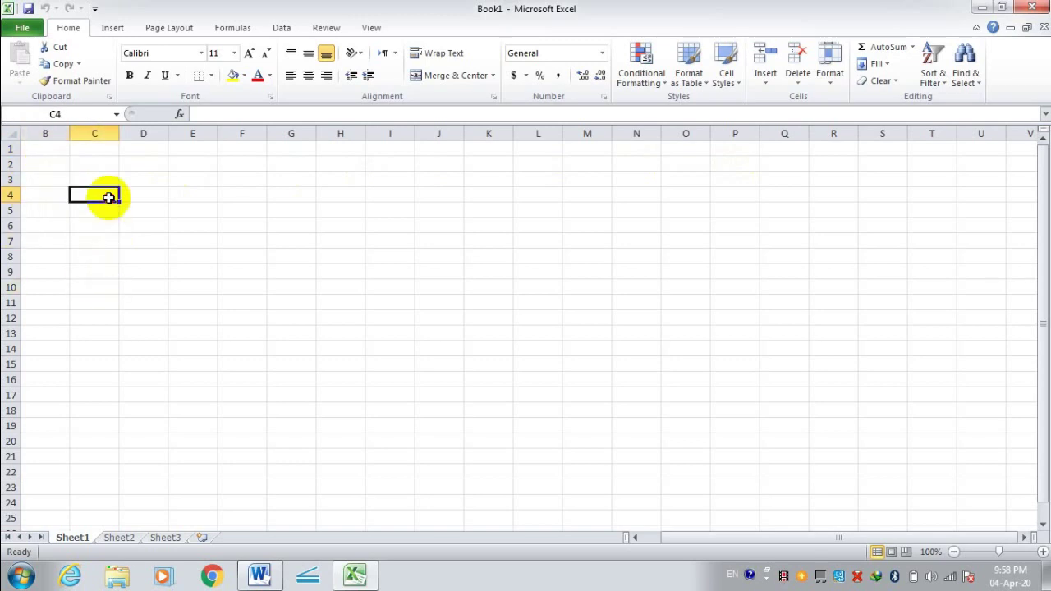
click(50, 148)
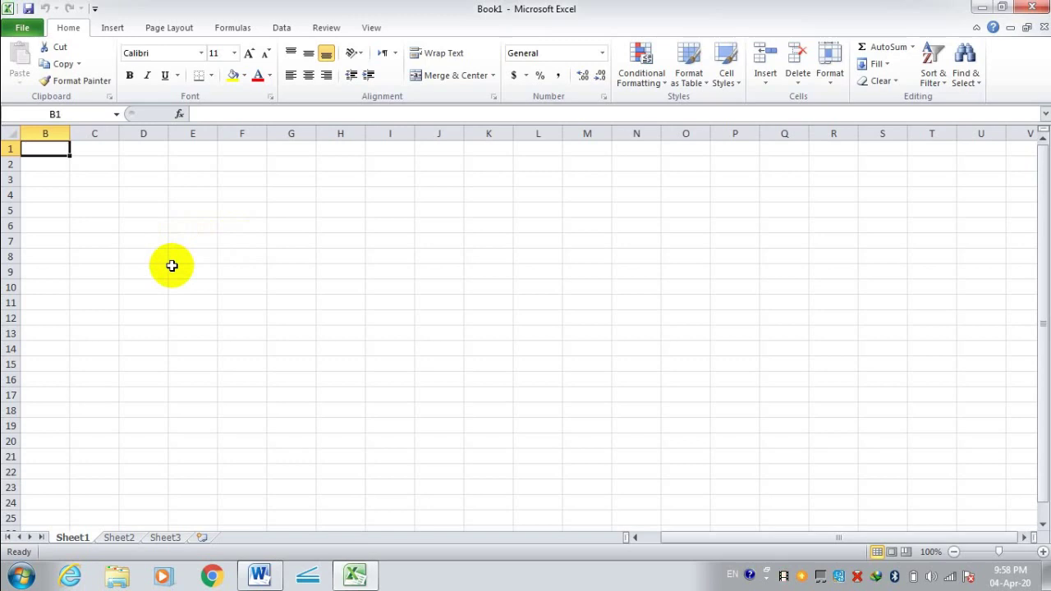
Step: Enter the headers DATE, NAME, ITEM and QTY across B1 to E1
text(DATE)
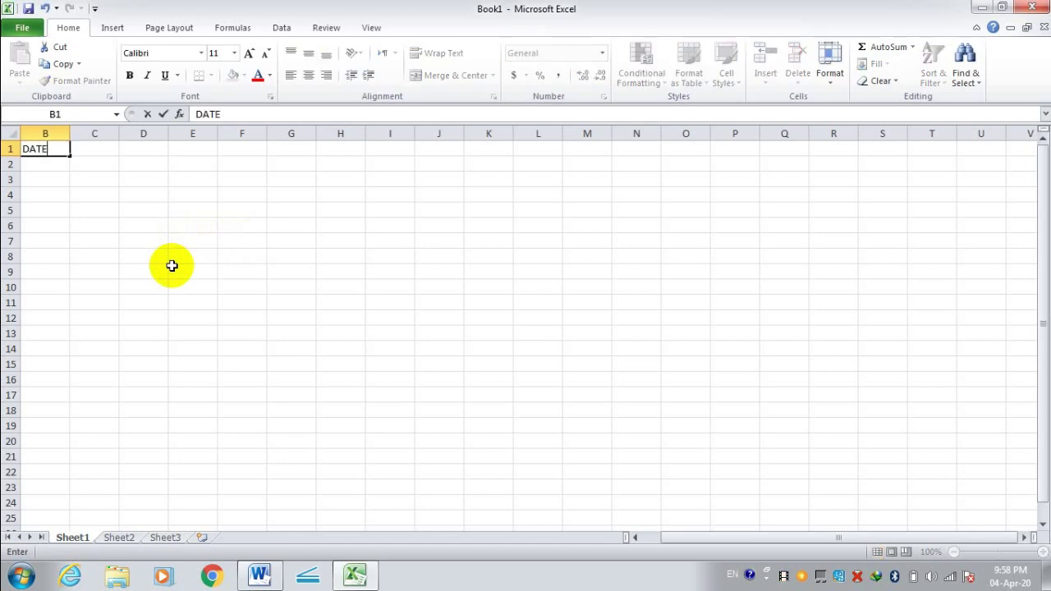
key(Tab)
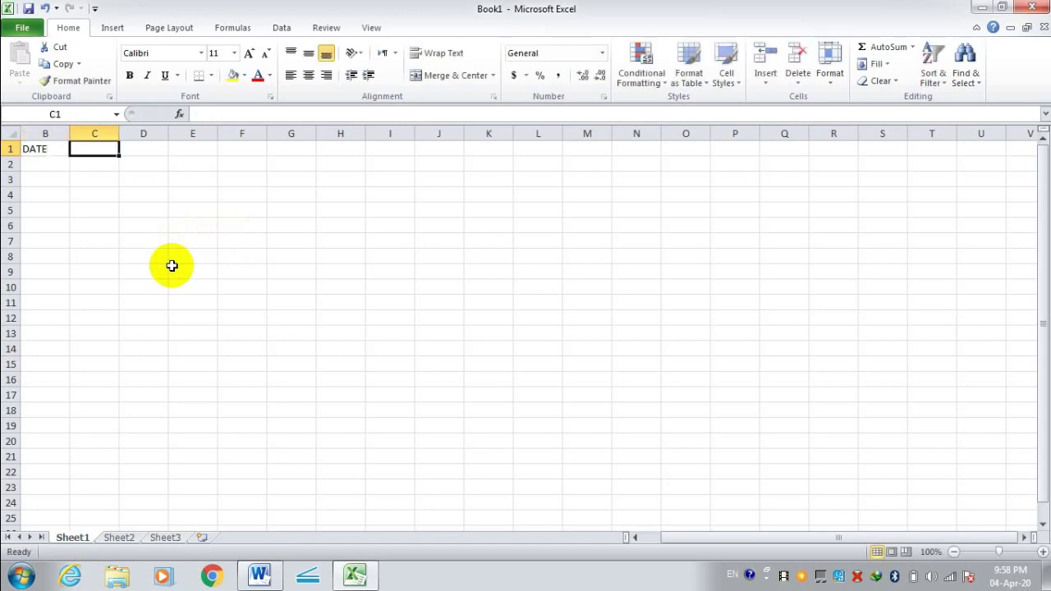
text(NAME)
key(BackSpace)
key(BackSpace)
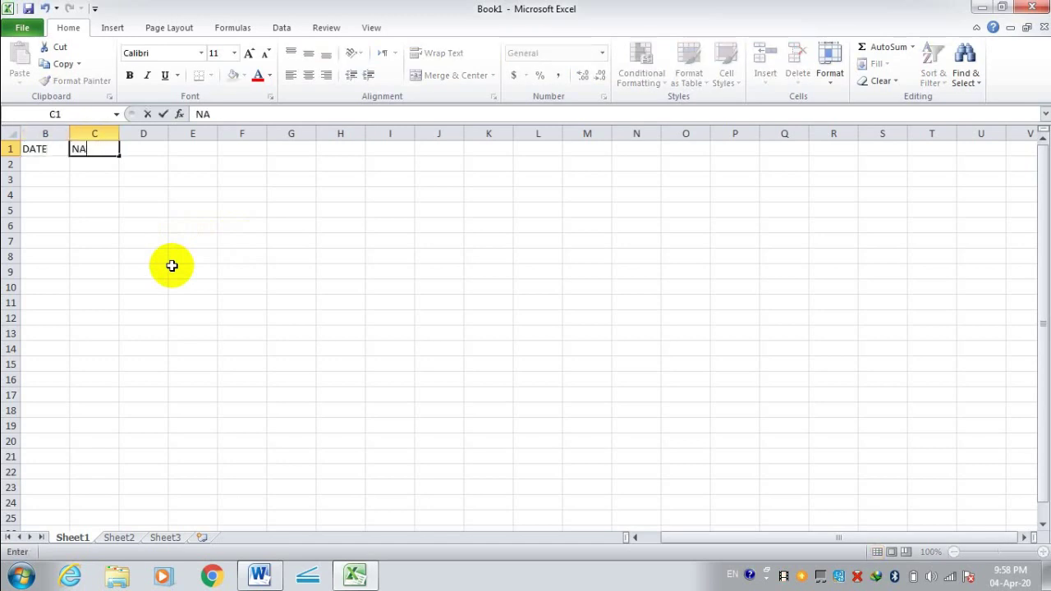
text(ME)
key(Tab)
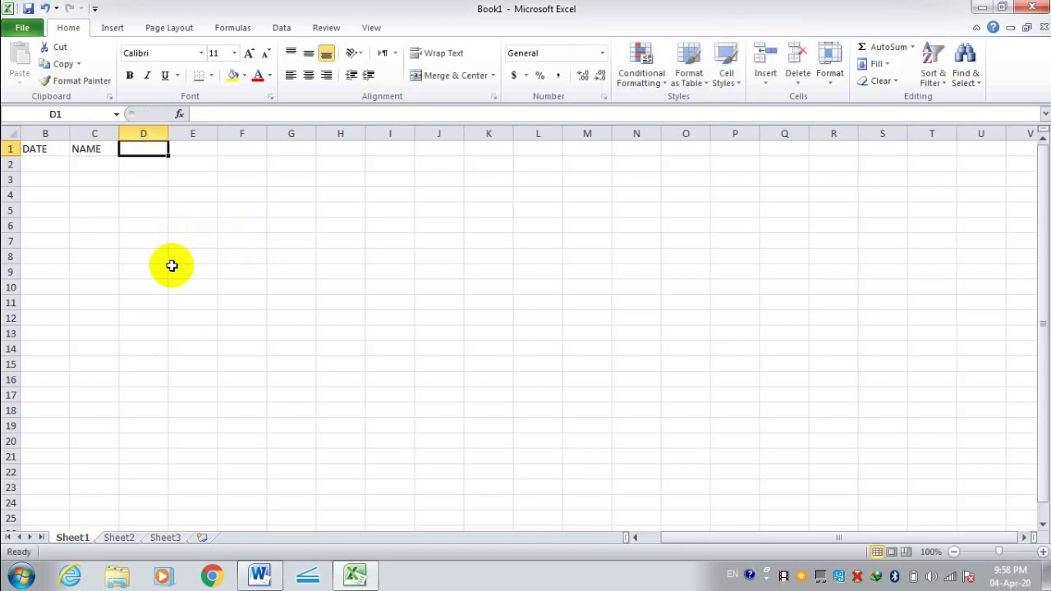
text(ITEM)
key(Tab)
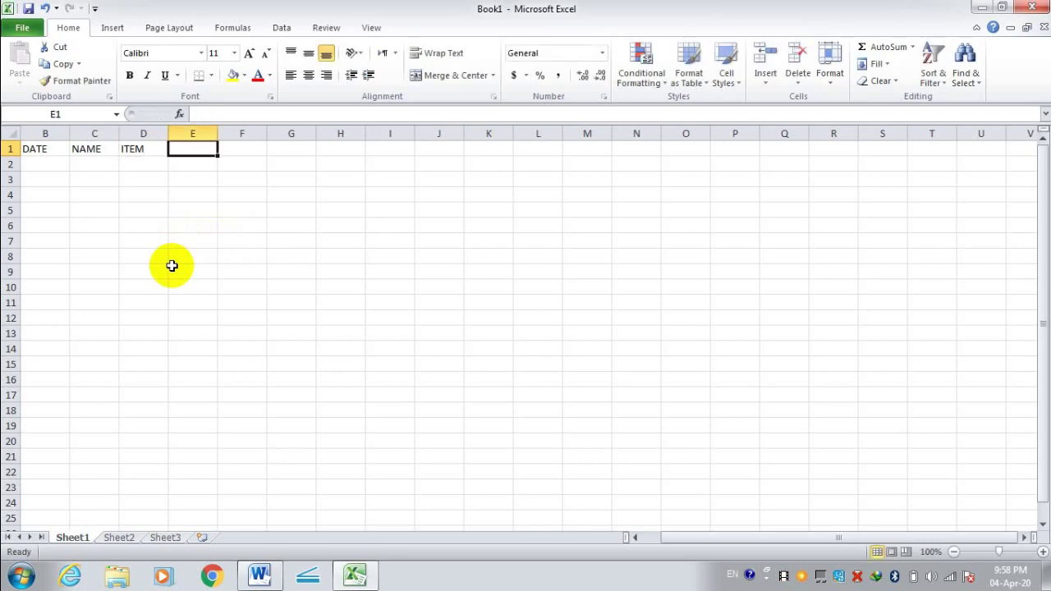
text(QTY)
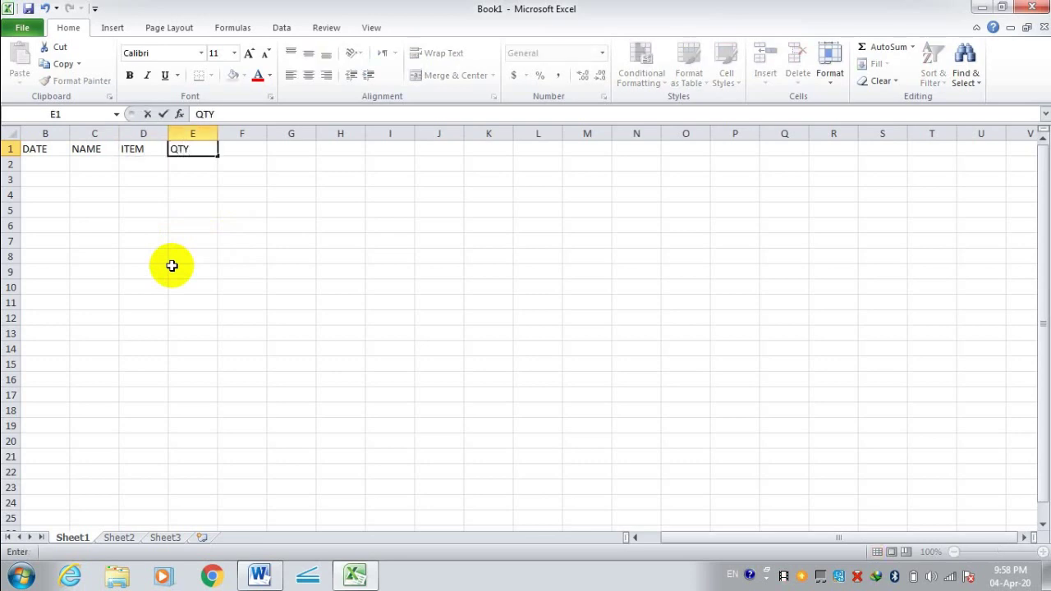
key(Tab)
Step: Enter the headers PRICE, TOTAL, DEPOSIT and BALANCE across F1 to I1
text(PR)
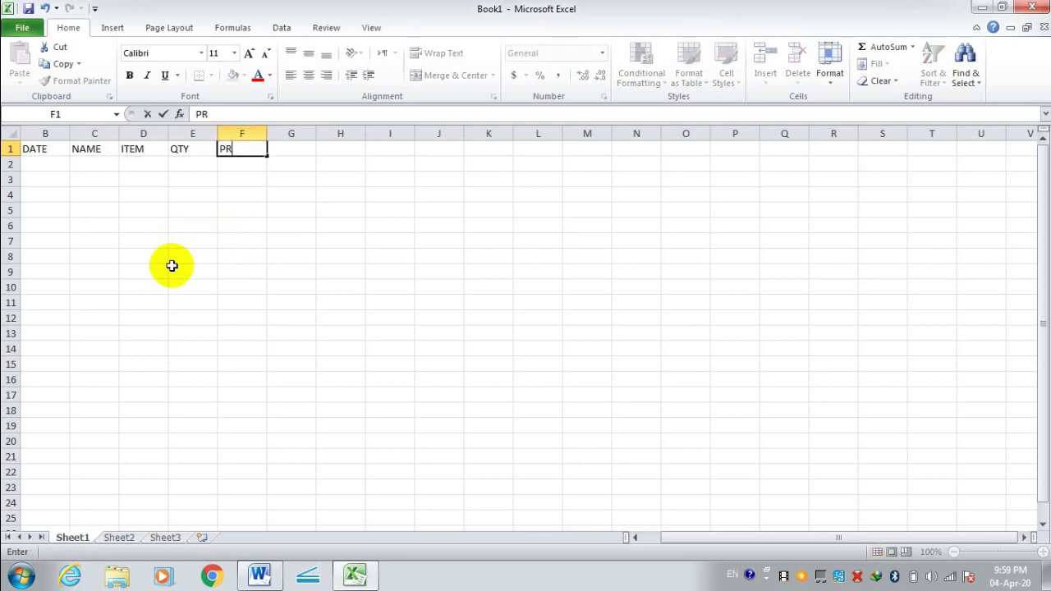
text(ICE)
key(Tab)
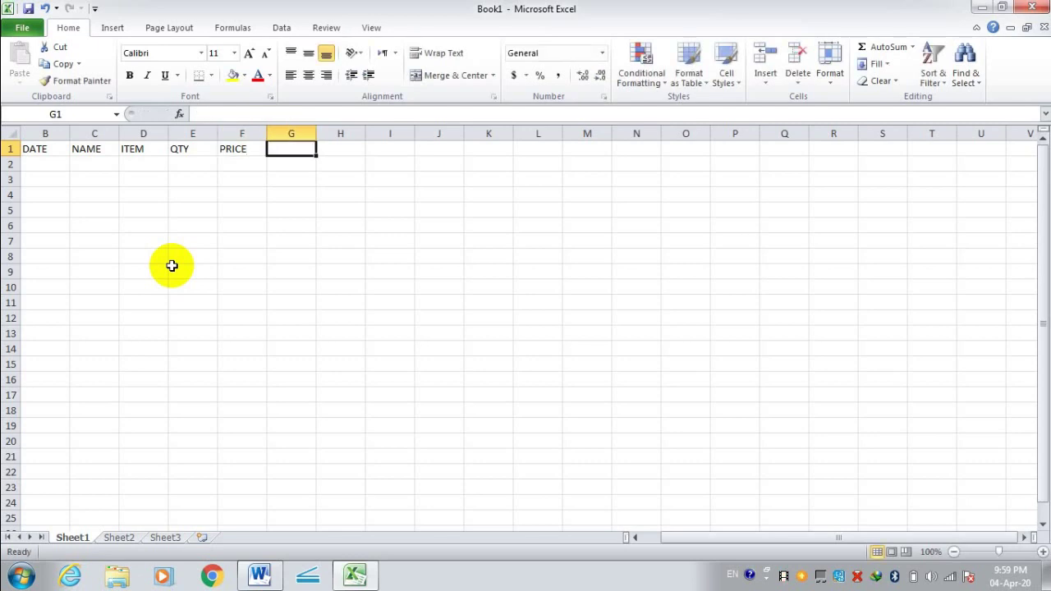
text(TORA)
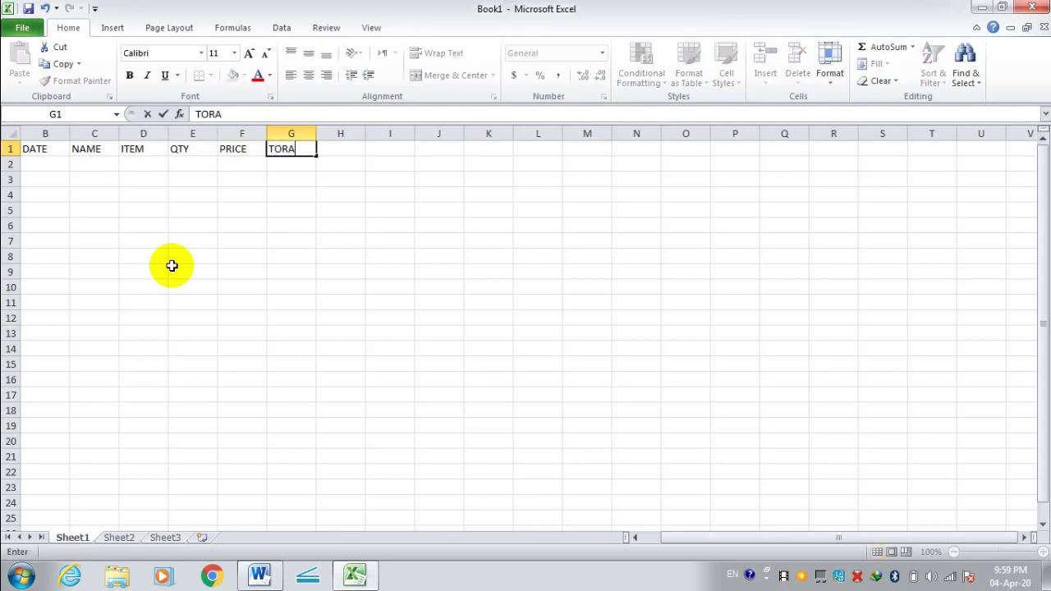
key(BackSpace)
key(BackSpace)
text(TAL)
key(Tab)
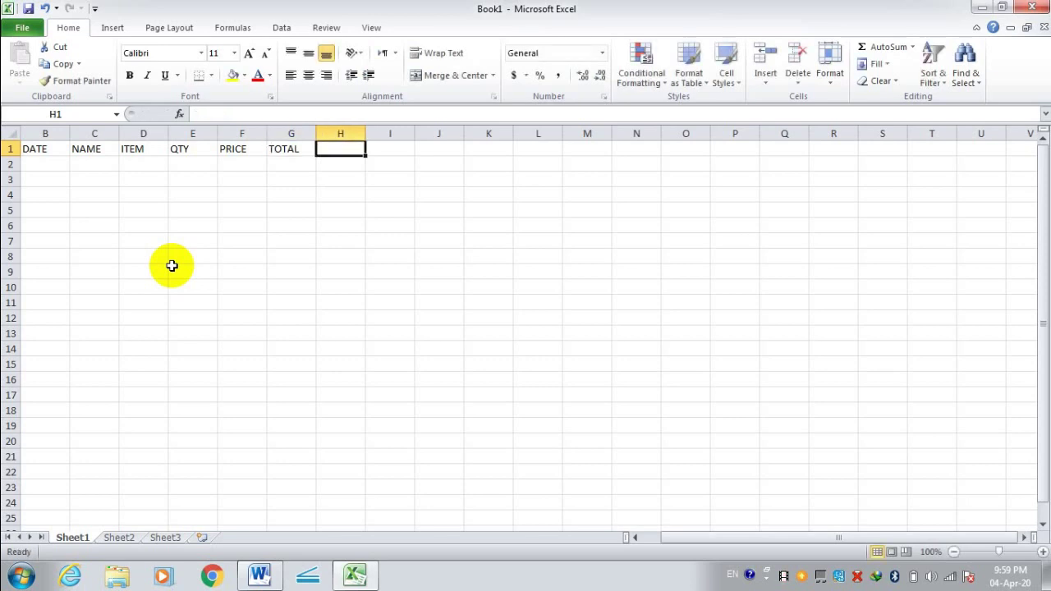
text(D)
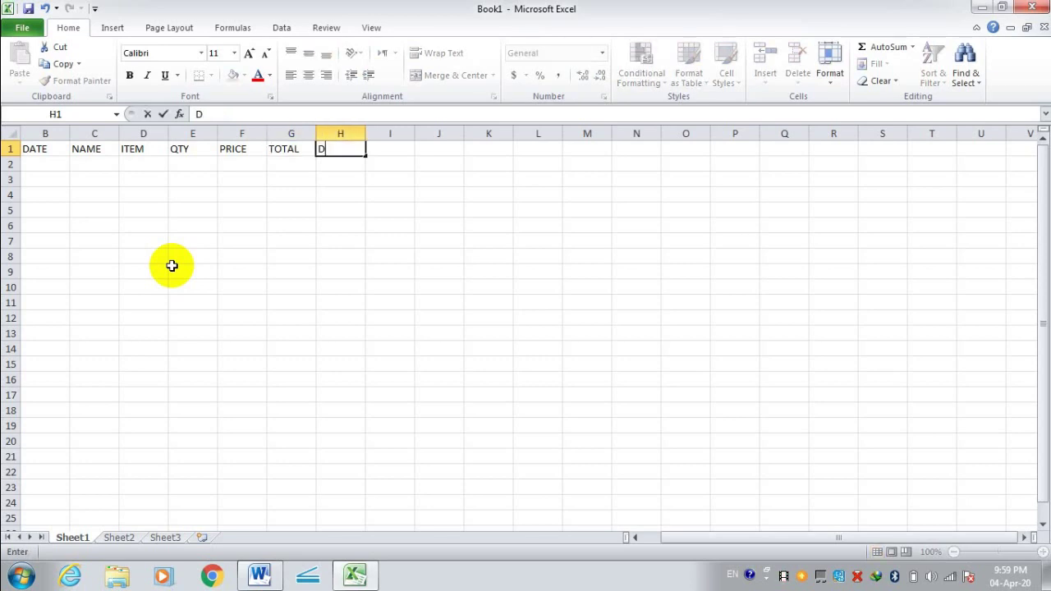
text(EPOSIT)
key(Tab)
text(BA)
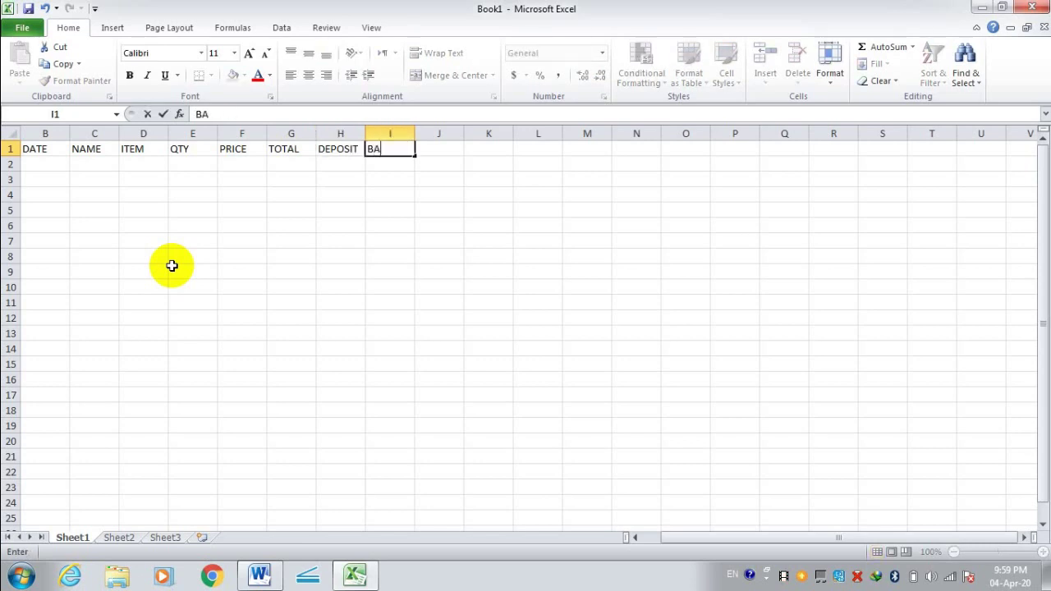
text(LANCE)
click(375, 211)
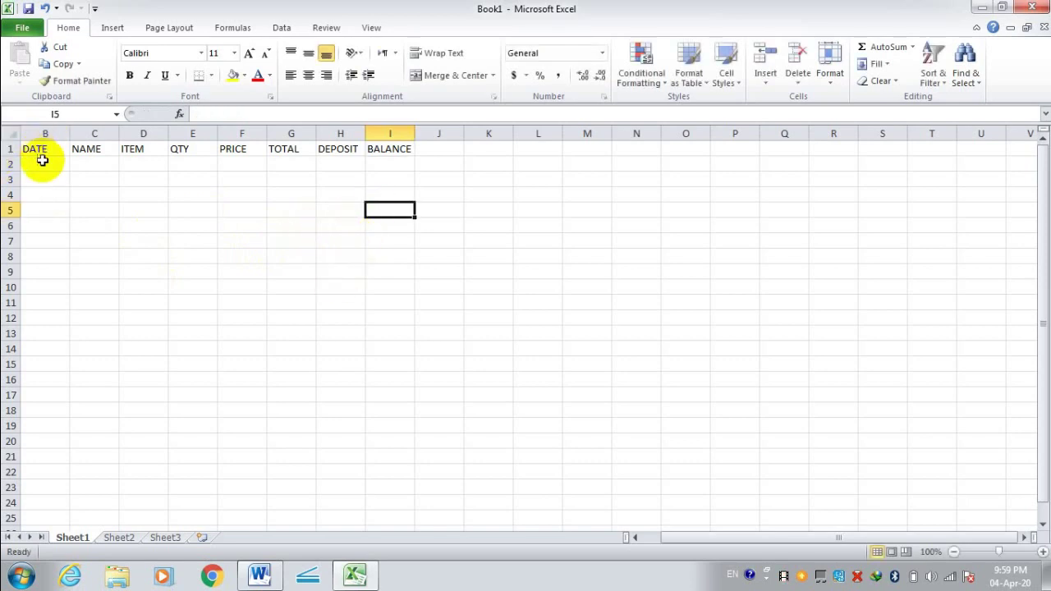
Step: Enter the date 4-4-2020 in B2 and the customer's name in C2
click(42, 162)
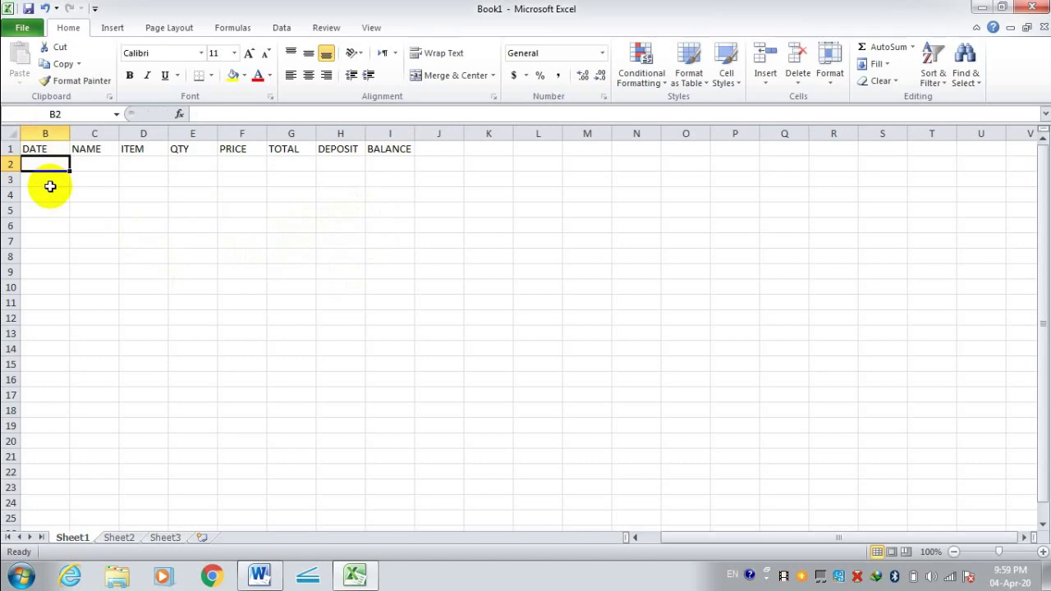
text(4-4-)
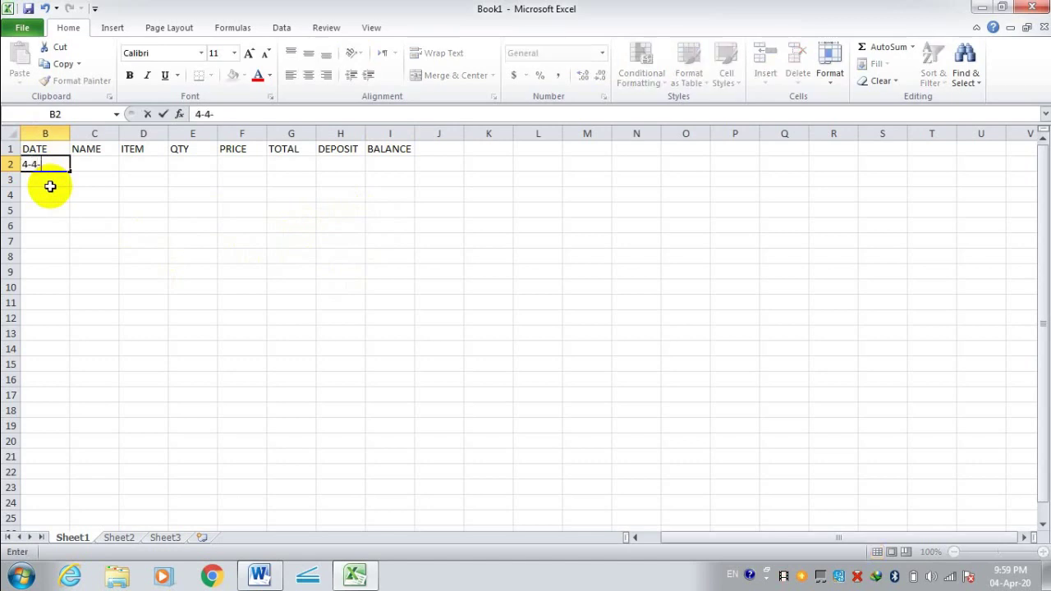
text(2020)
key(Tab)
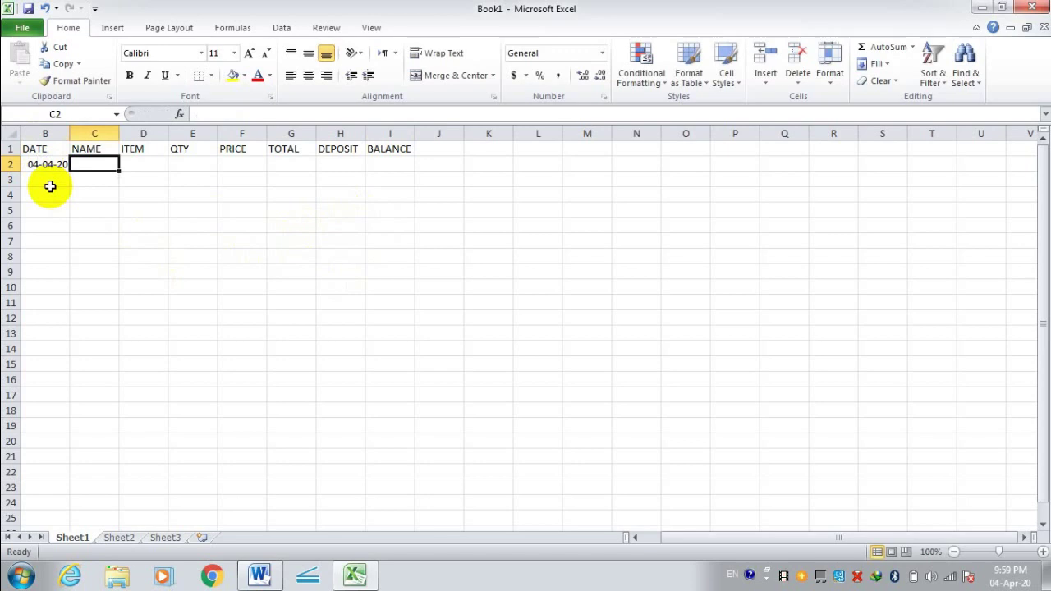
text(KA)
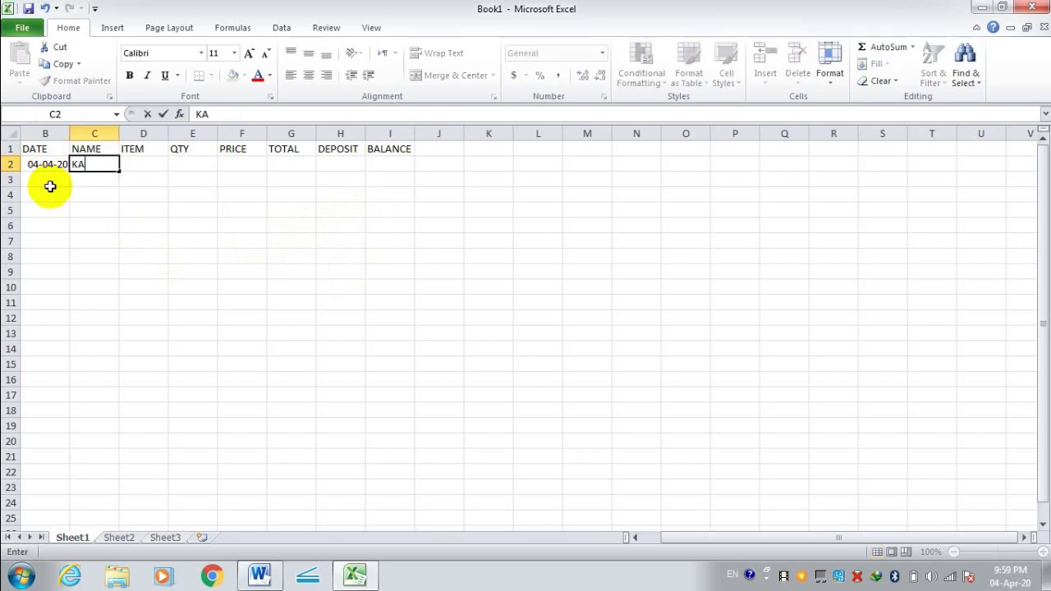
text(LIMULLAH)
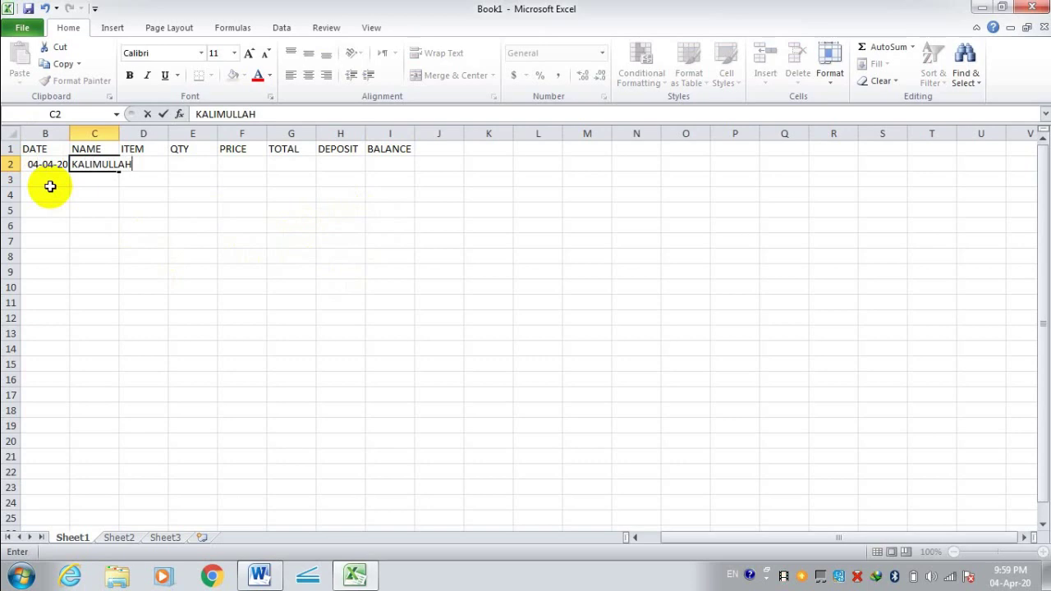
key(Tab)
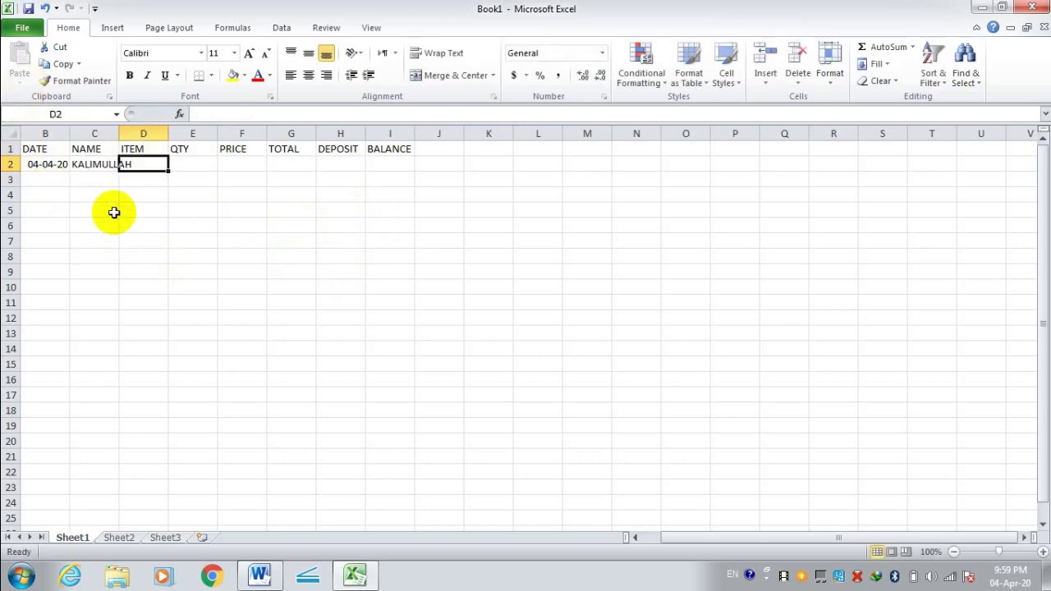
click(96, 178)
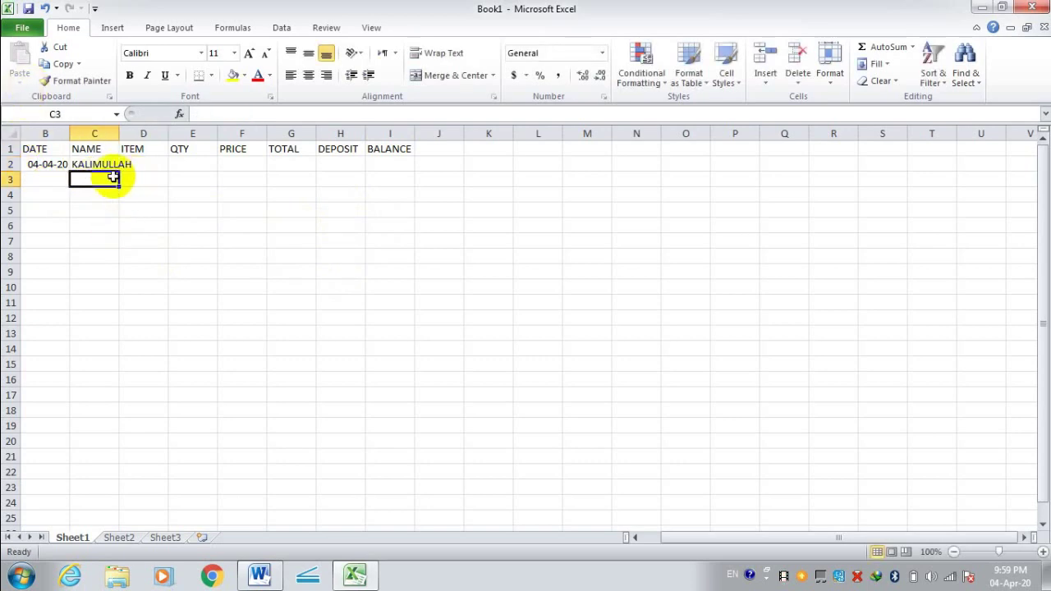
Step: Widen column C to fit the names, undoing an accidental row 2 height change
click(103, 211)
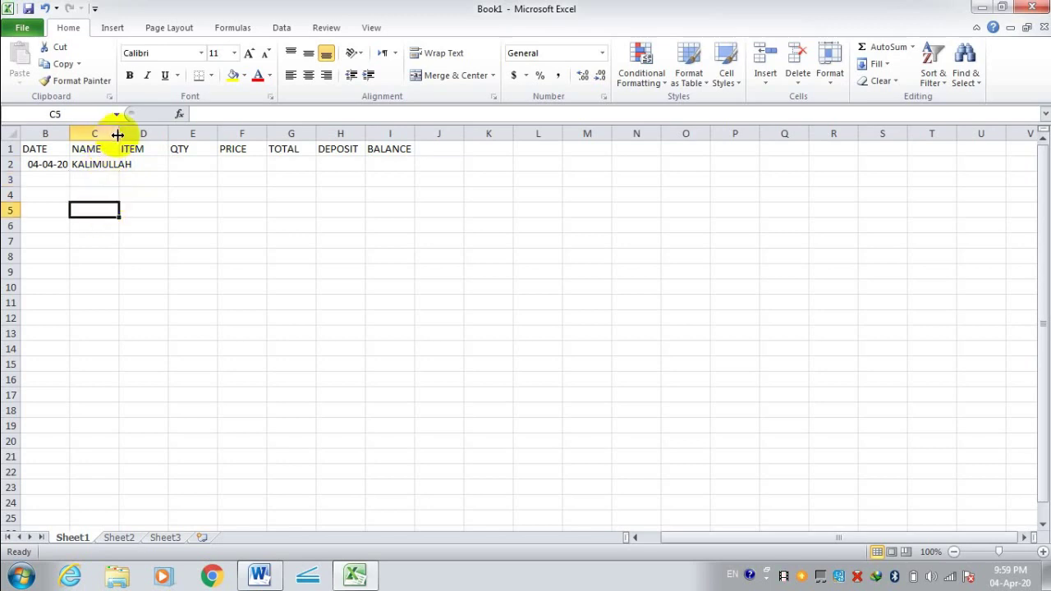
drag(119, 135, 148, 136)
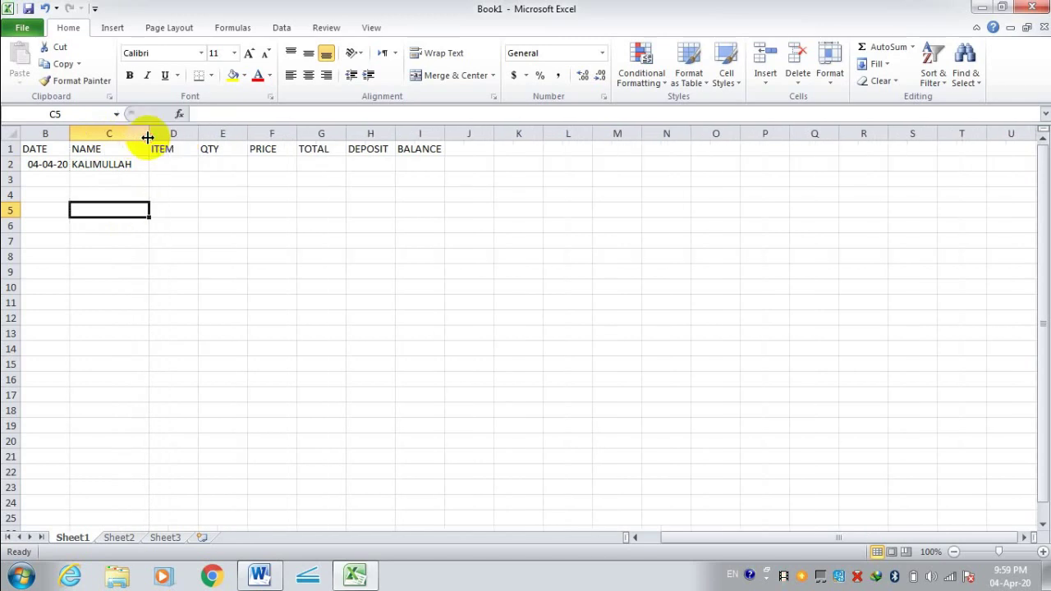
click(1043, 552)
click(1043, 551)
click(1043, 552)
click(1043, 552)
click(1044, 552)
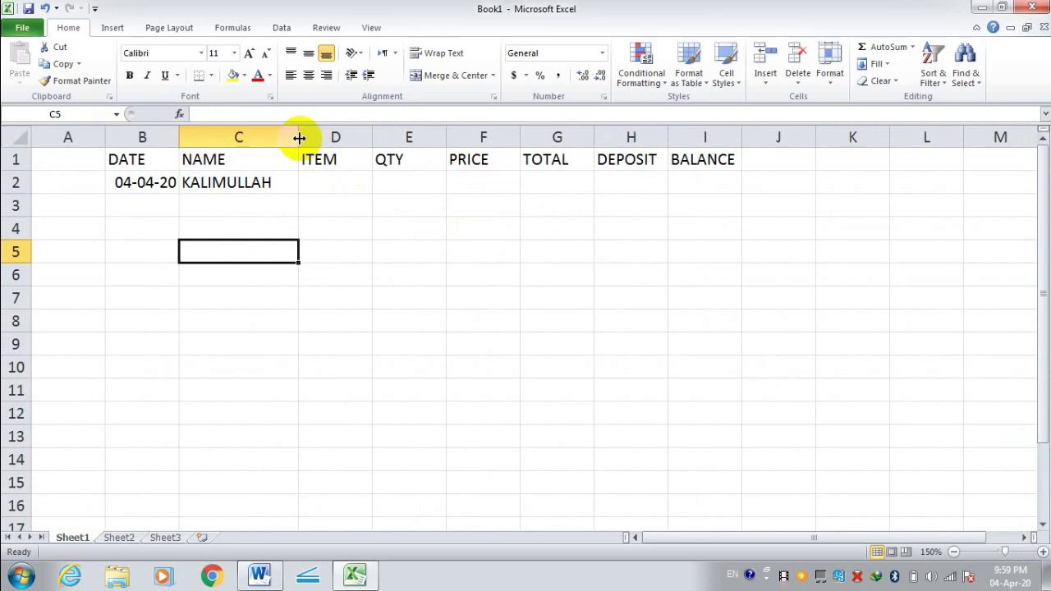
drag(299, 138, 300, 138)
mouse_move(305, 139)
mouse_down()
mouse_move(606, 145)
mouse_move(342, 145)
mouse_up()
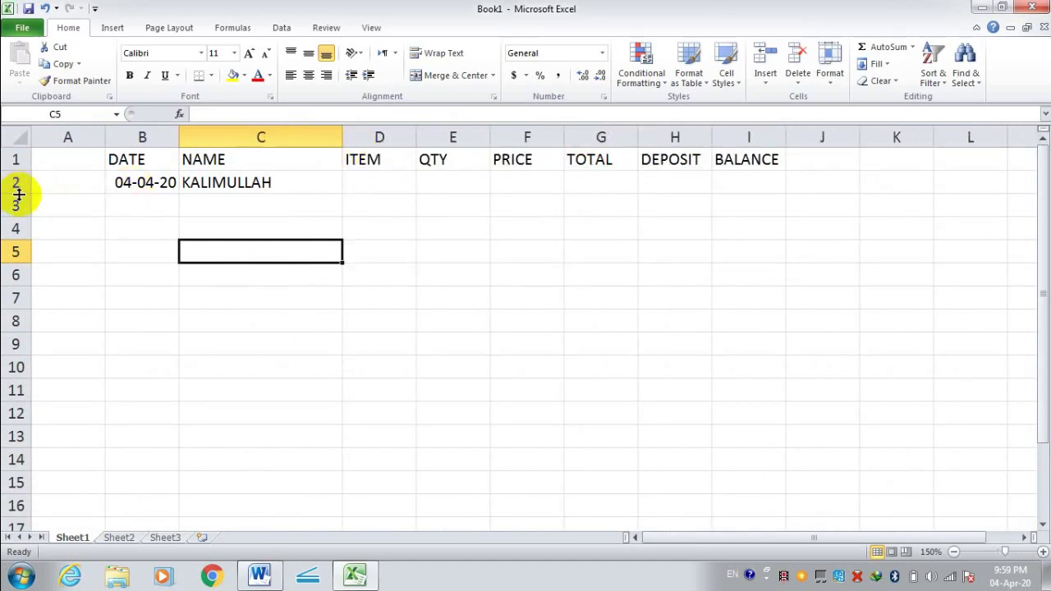
mouse_move(19, 194)
mouse_down()
mouse_move(27, 326)
mouse_move(26, 204)
mouse_up()
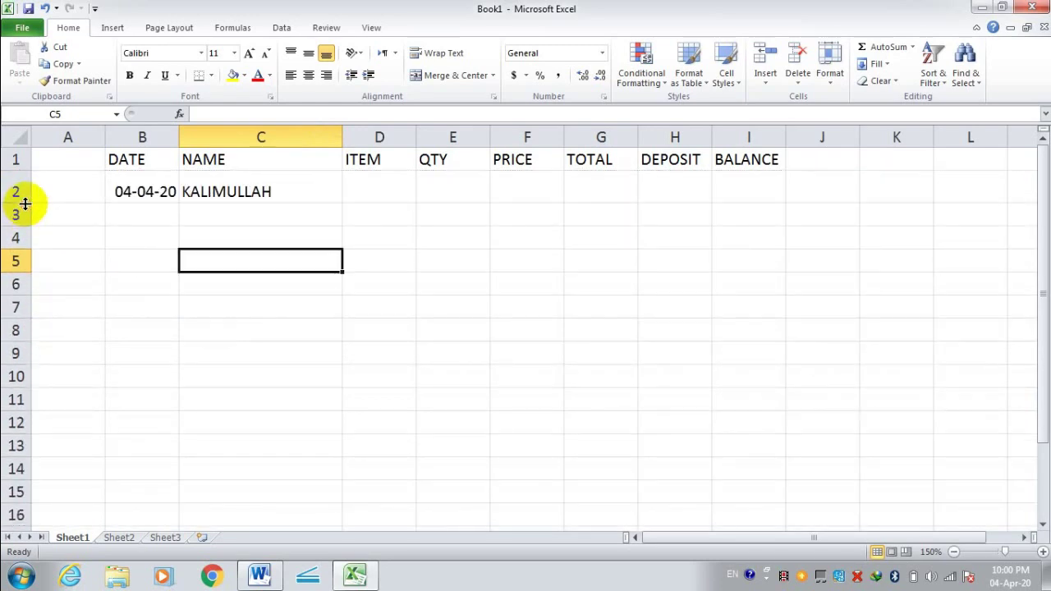
key(ctrl+z)
key(ctrl+z)
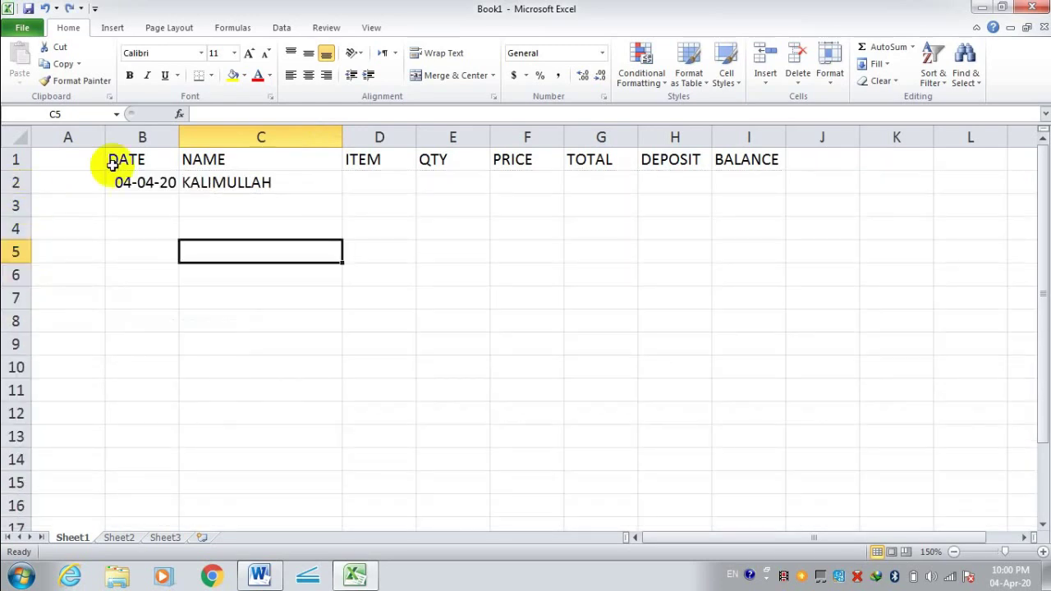
Step: Widen columns D and E for the ITEM and QTY entries
click(953, 551)
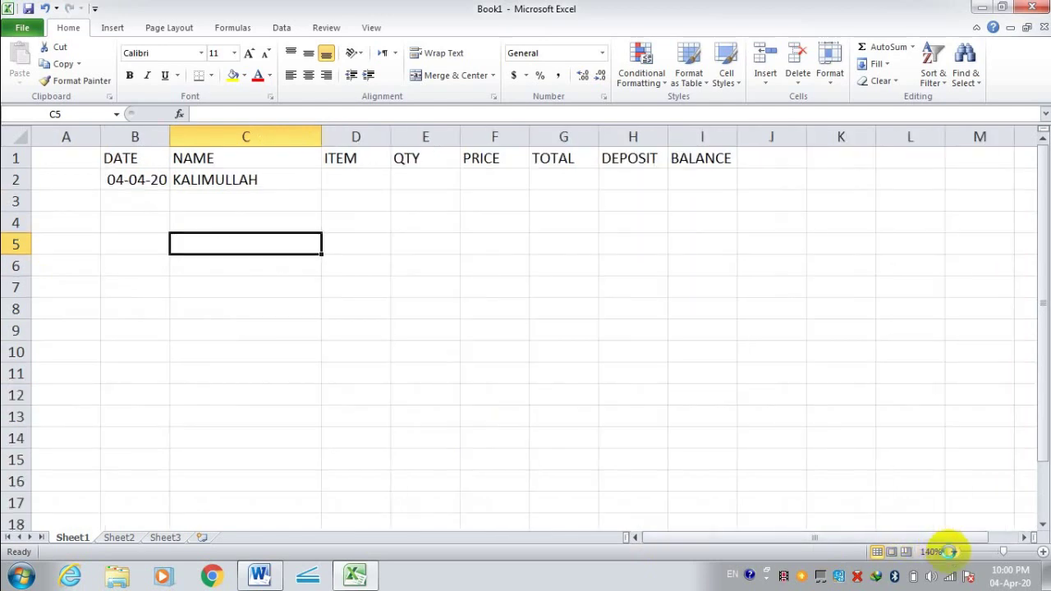
click(952, 551)
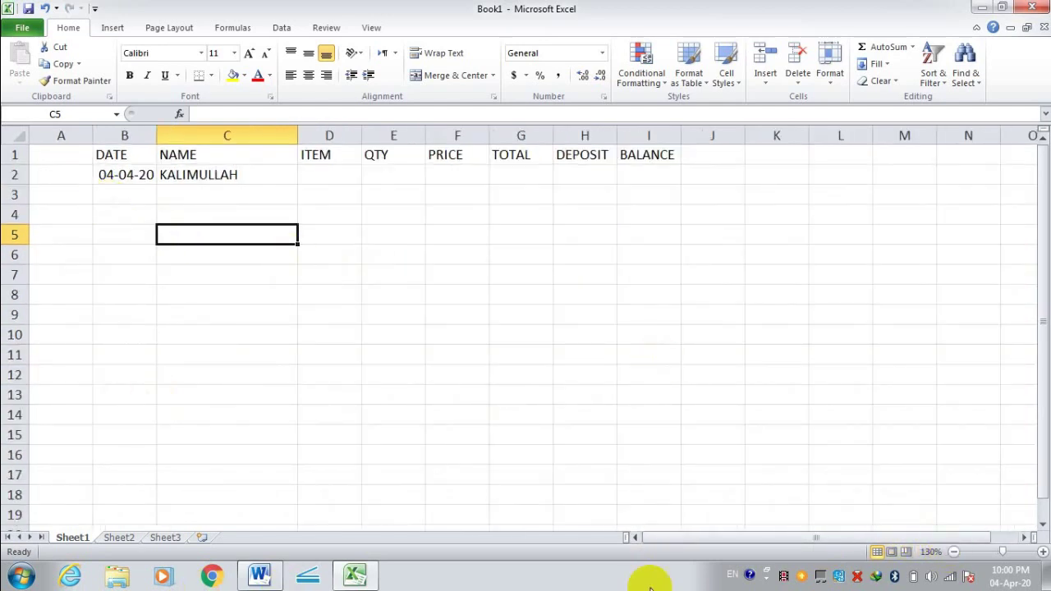
click(310, 175)
drag(362, 136, 404, 144)
drag(469, 136, 472, 135)
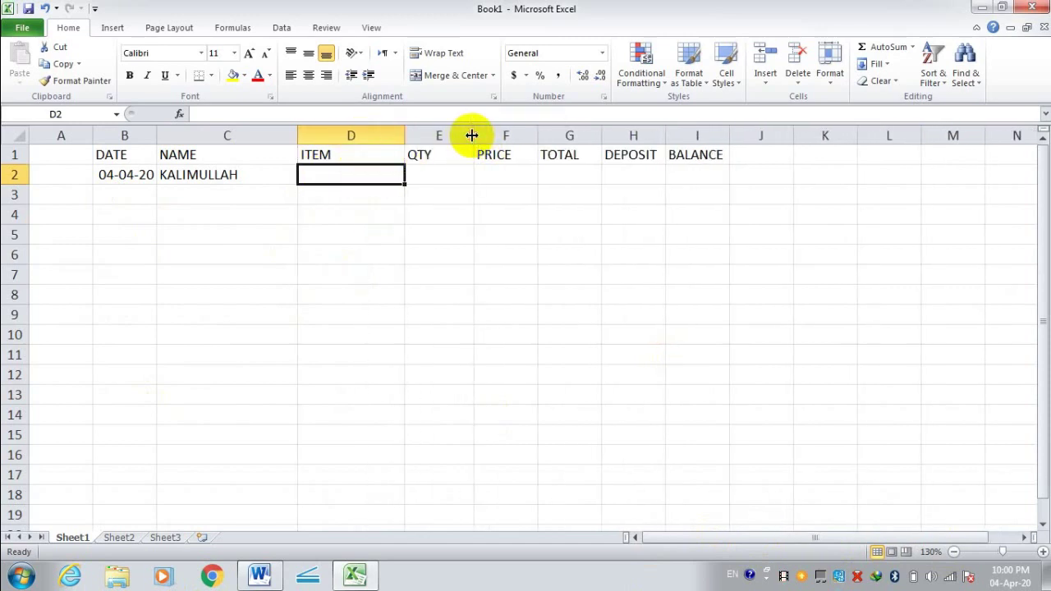
Step: Enter item MOBILE in D2 and quantity 1 in E2
click(386, 215)
click(347, 178)
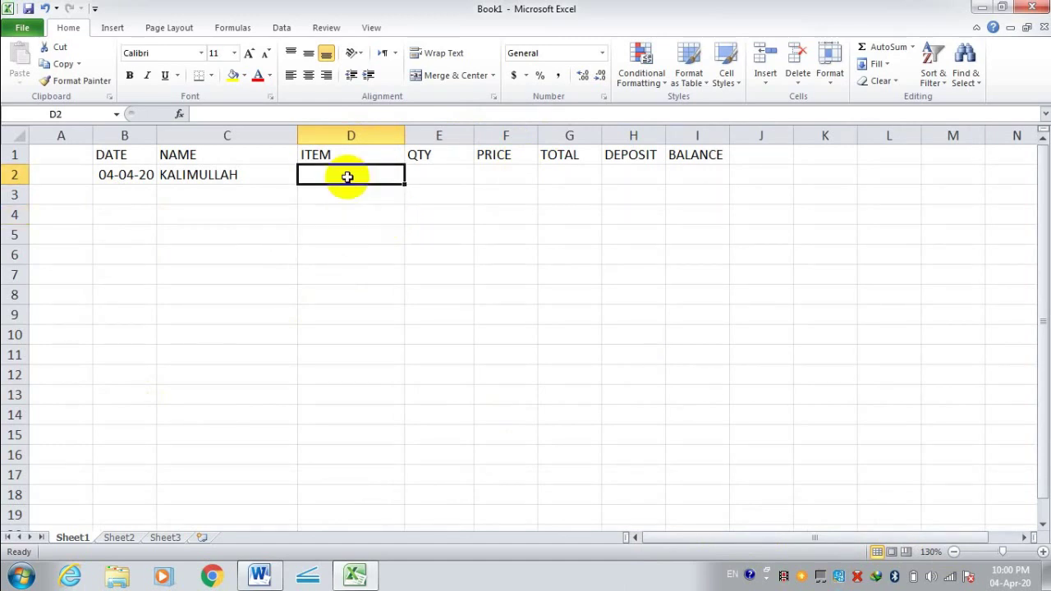
text(MOBILE)
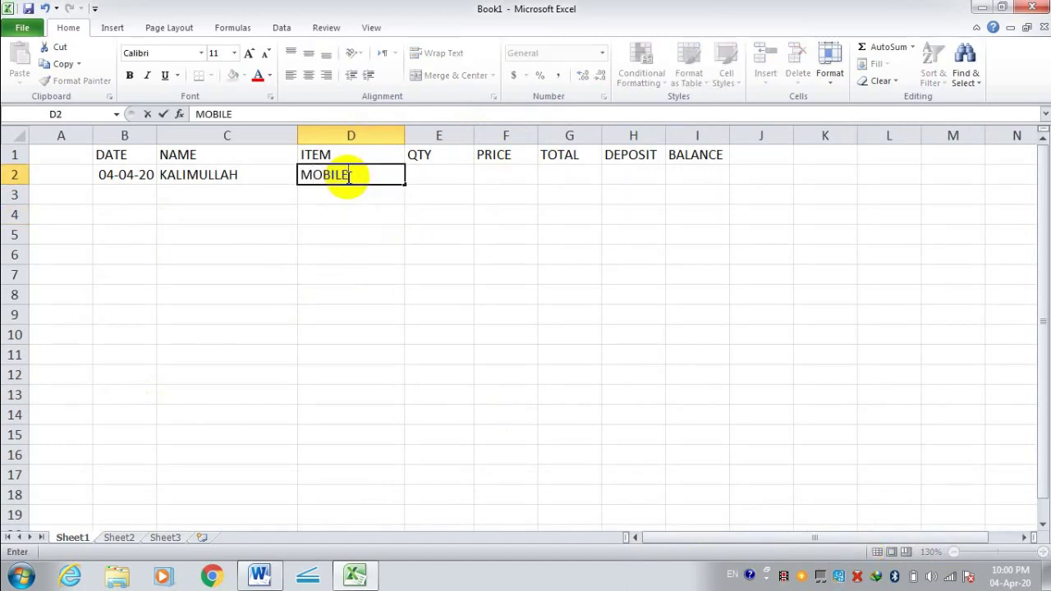
click(460, 237)
click(429, 180)
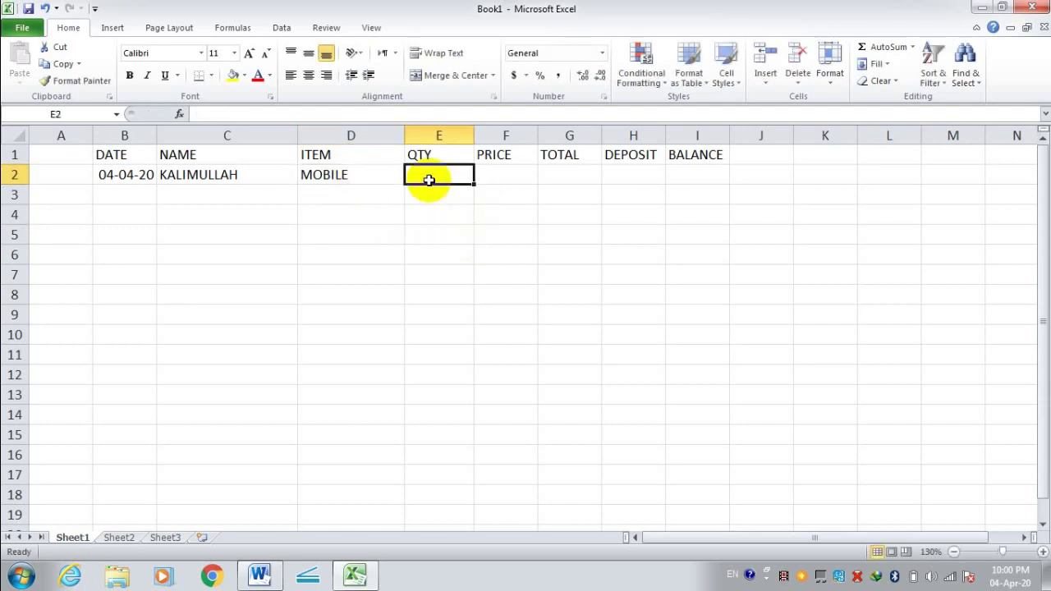
text(1)
key(Tab)
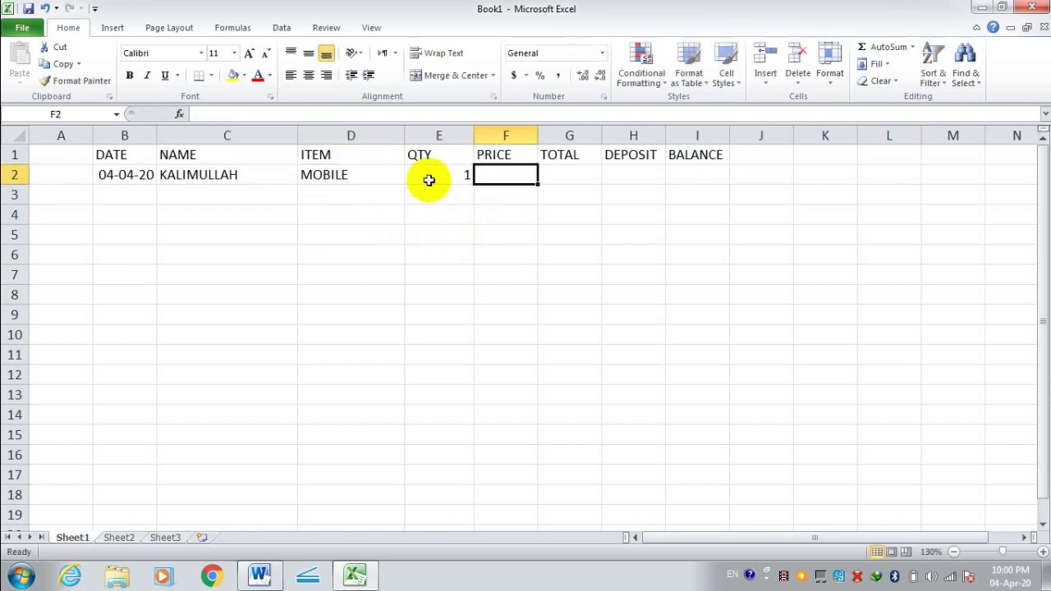
Step: Enter price 25000, total 25000 and deposit 10000 in F2 through H2
text(25000)
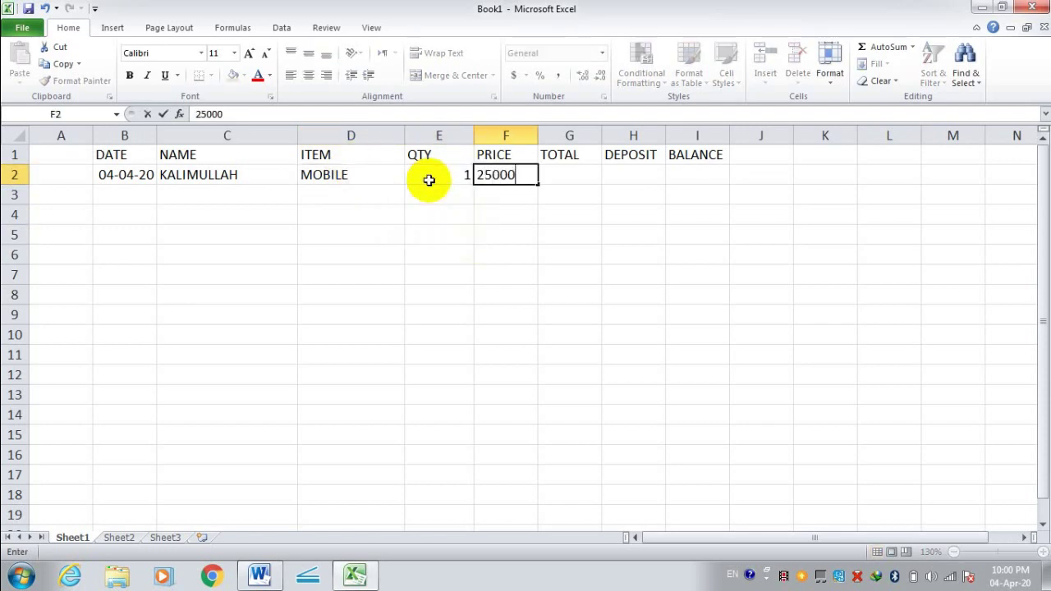
key(Tab)
text(2500)
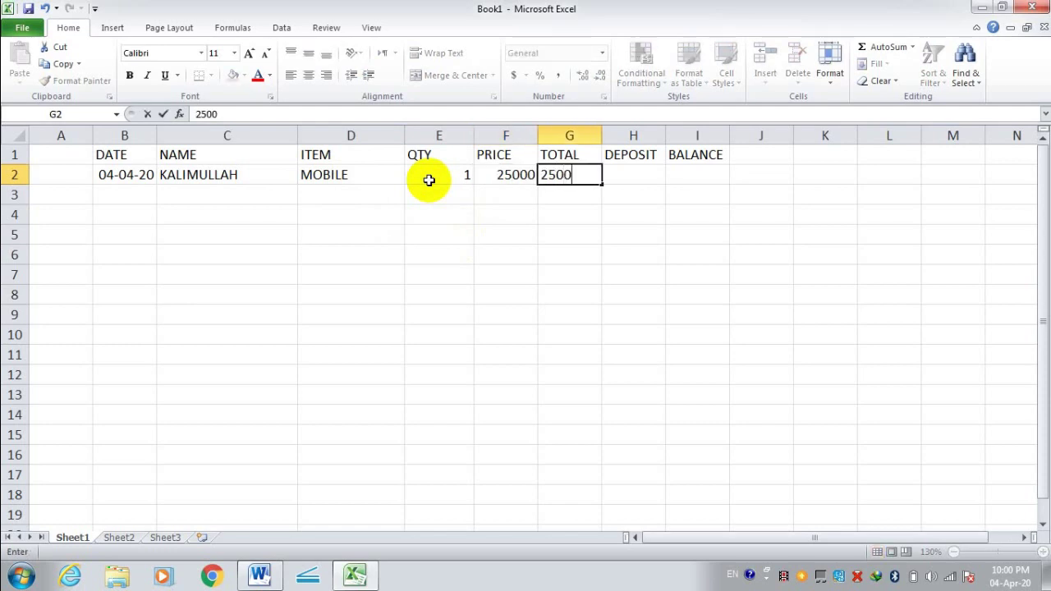
text(0)
key(Tab)
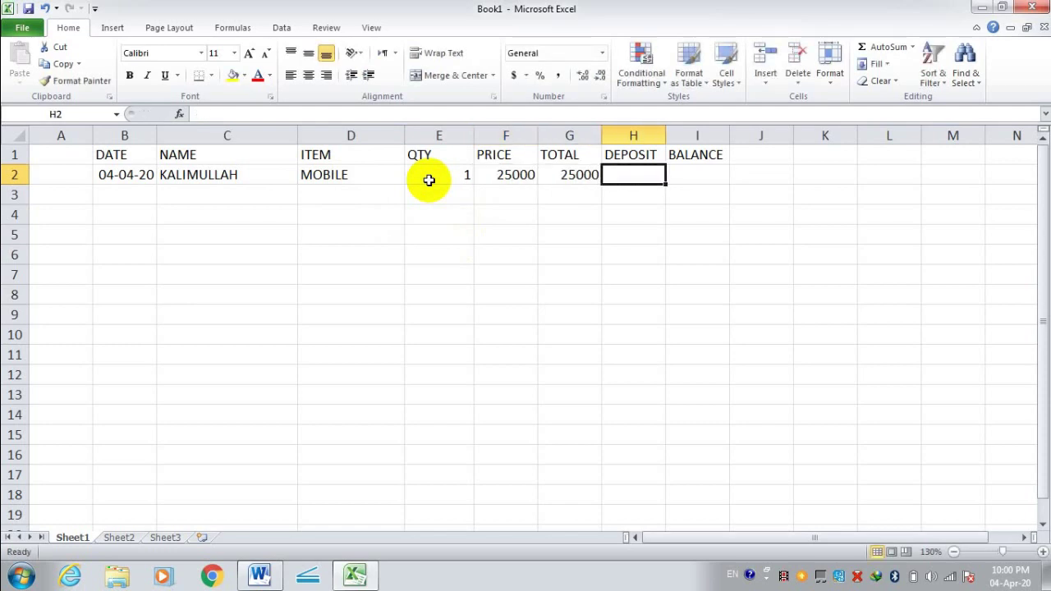
text(10000)
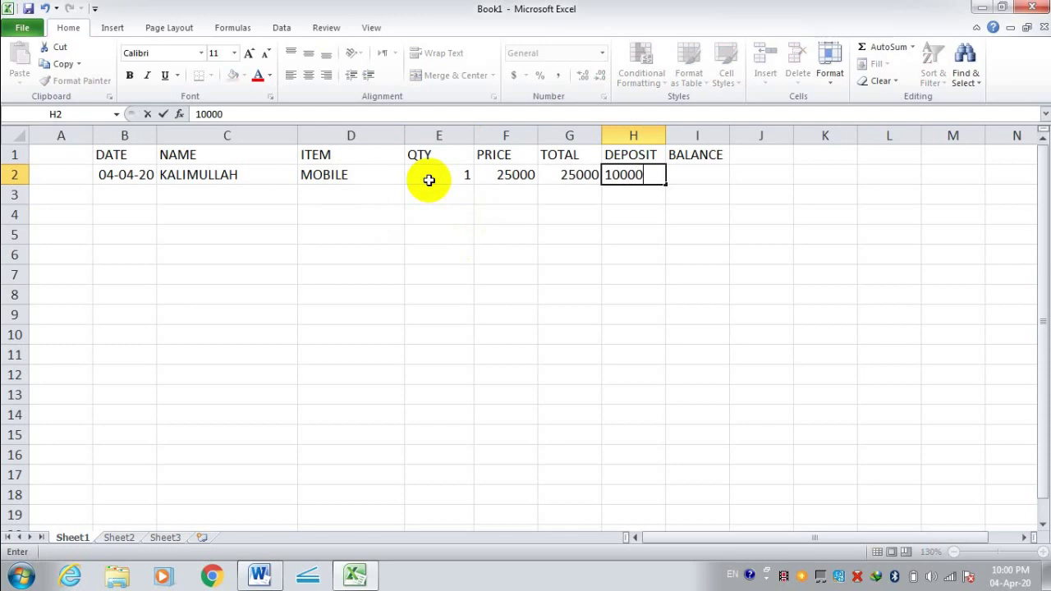
key(Tab)
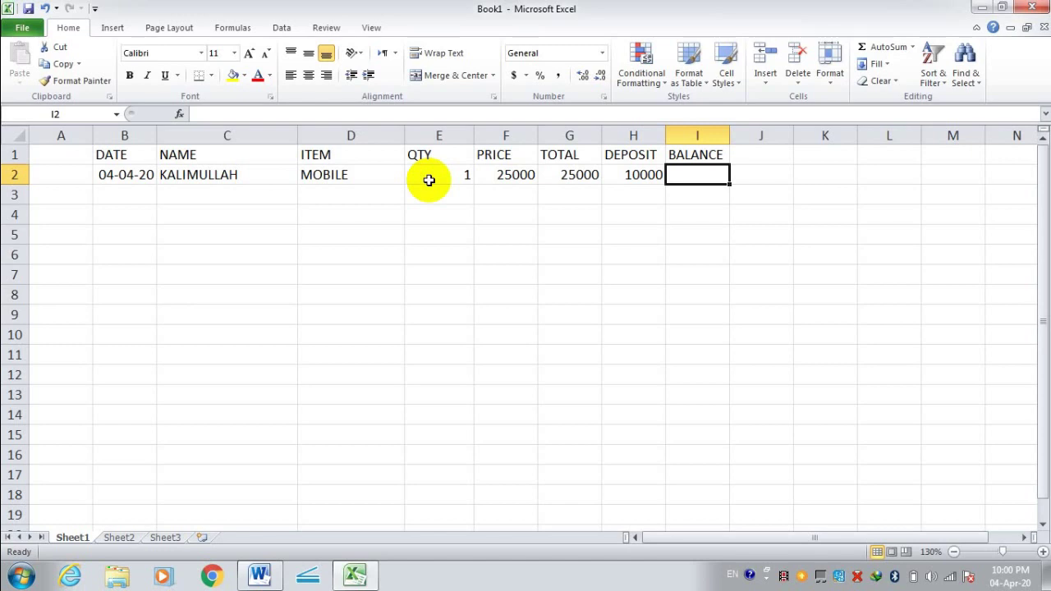
Step: Enter the formula =G2-H2 in I2 so the balance shows 15000
text(=)
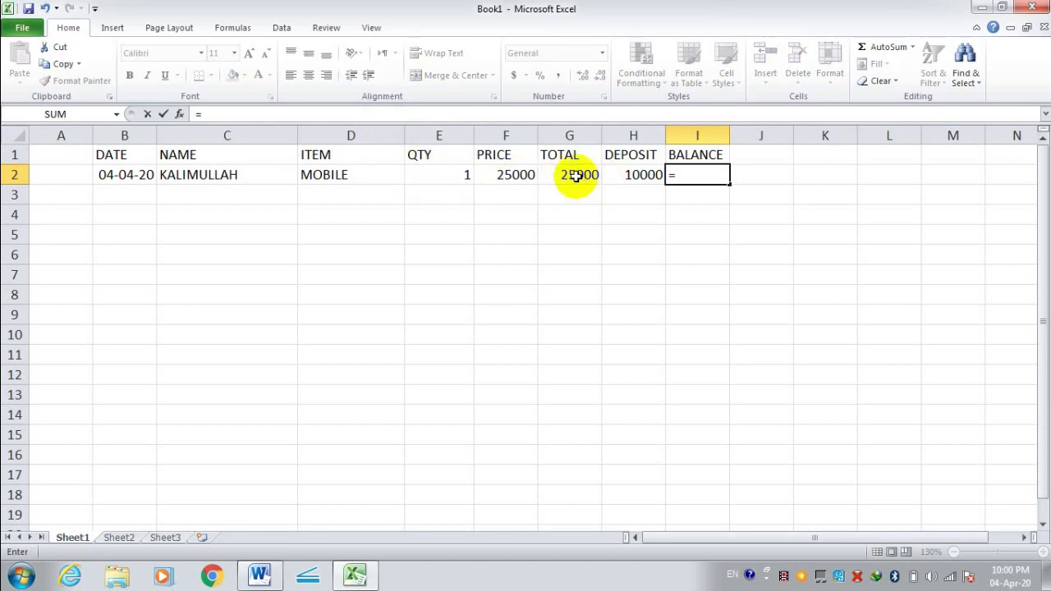
click(577, 175)
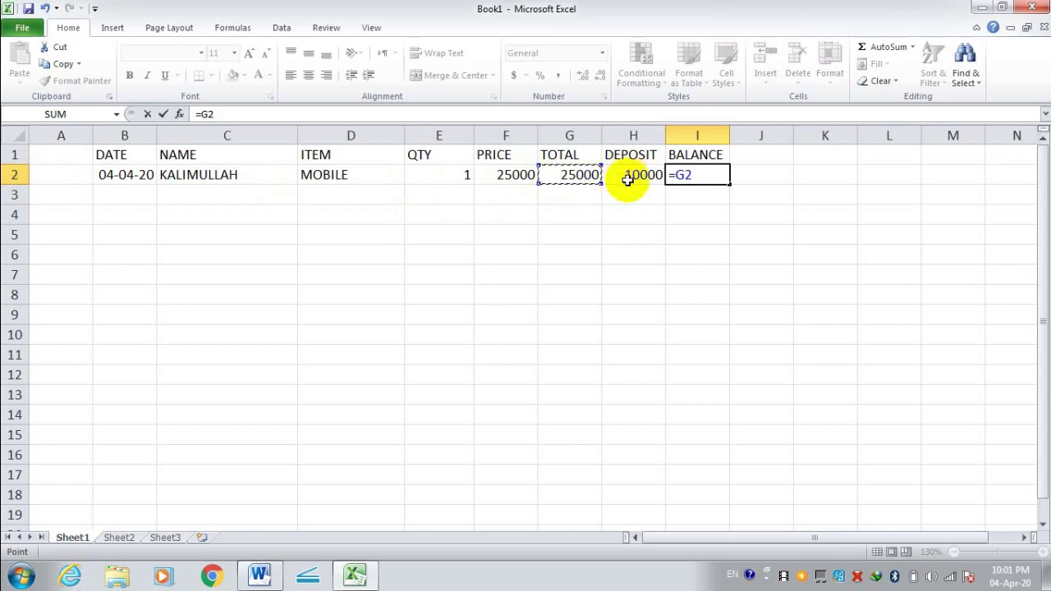
text(-)
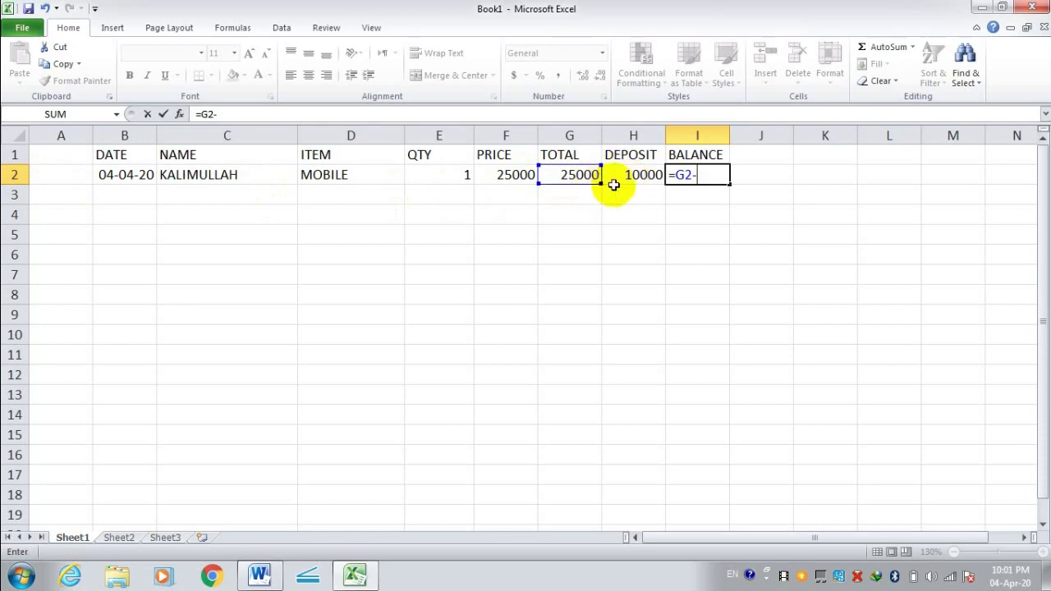
click(629, 176)
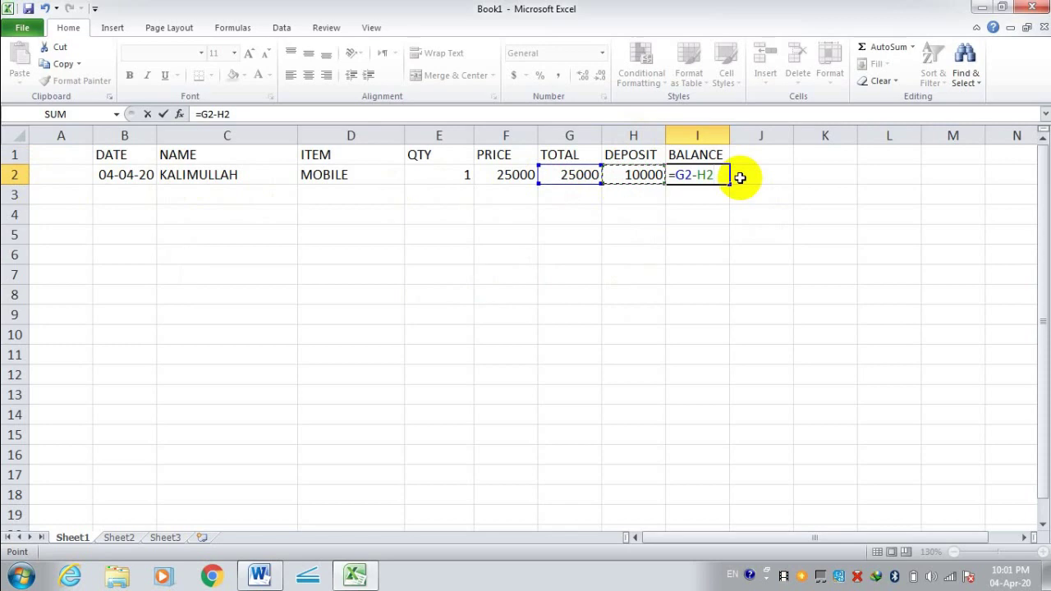
key(Return)
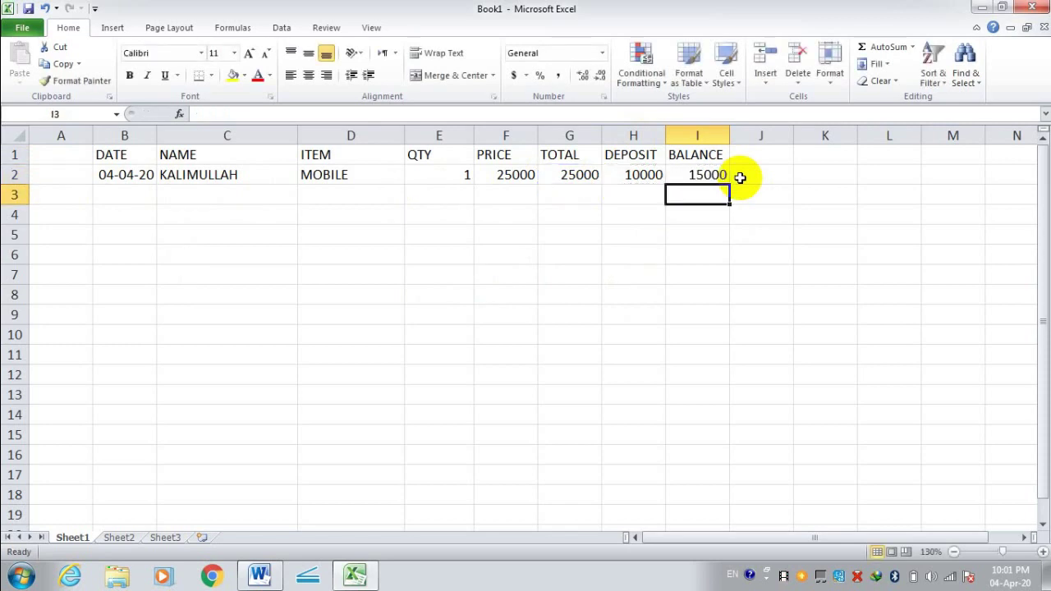
click(724, 177)
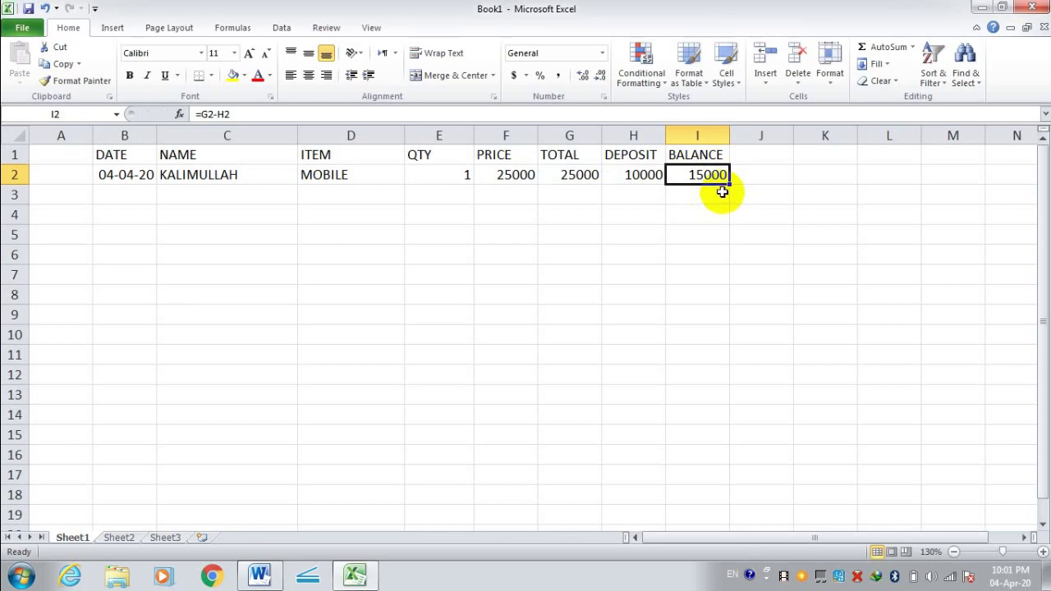
click(718, 230)
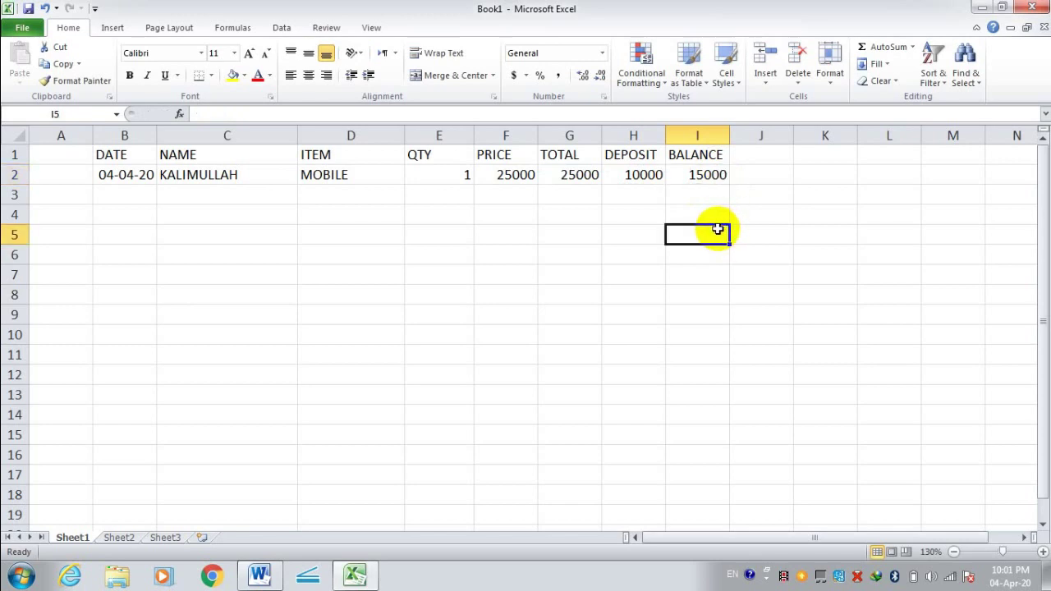
click(703, 177)
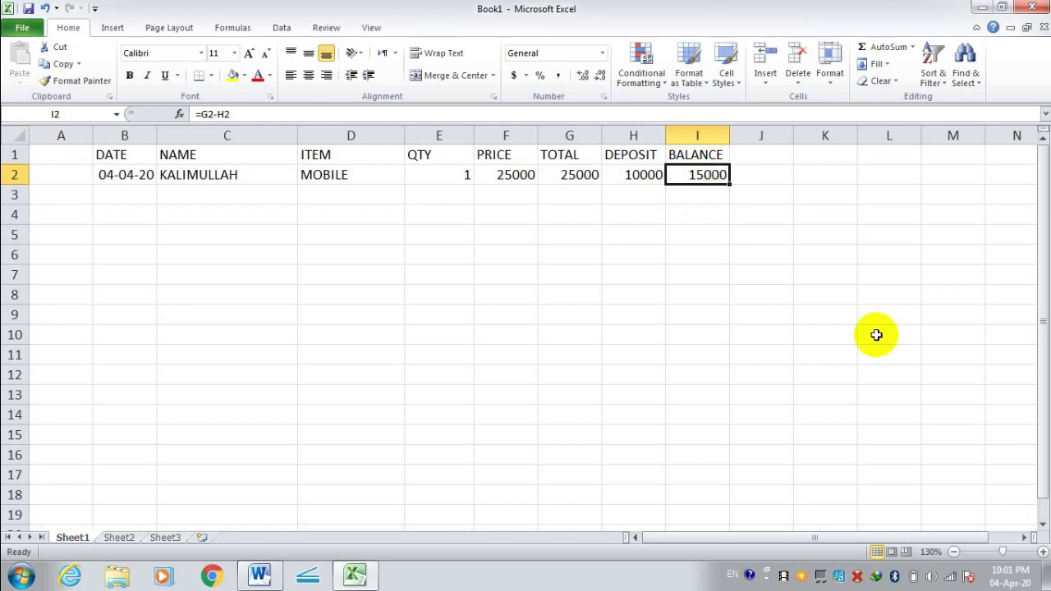
Step: Fill the I2 balance formula down through I14
click(1043, 552)
click(1043, 554)
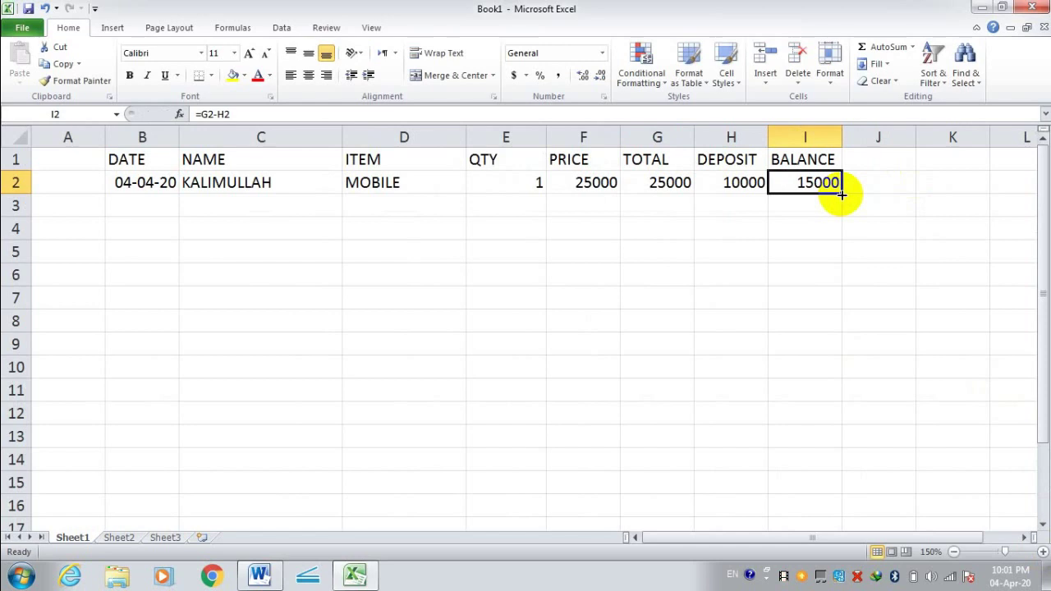
drag(841, 194, 842, 436)
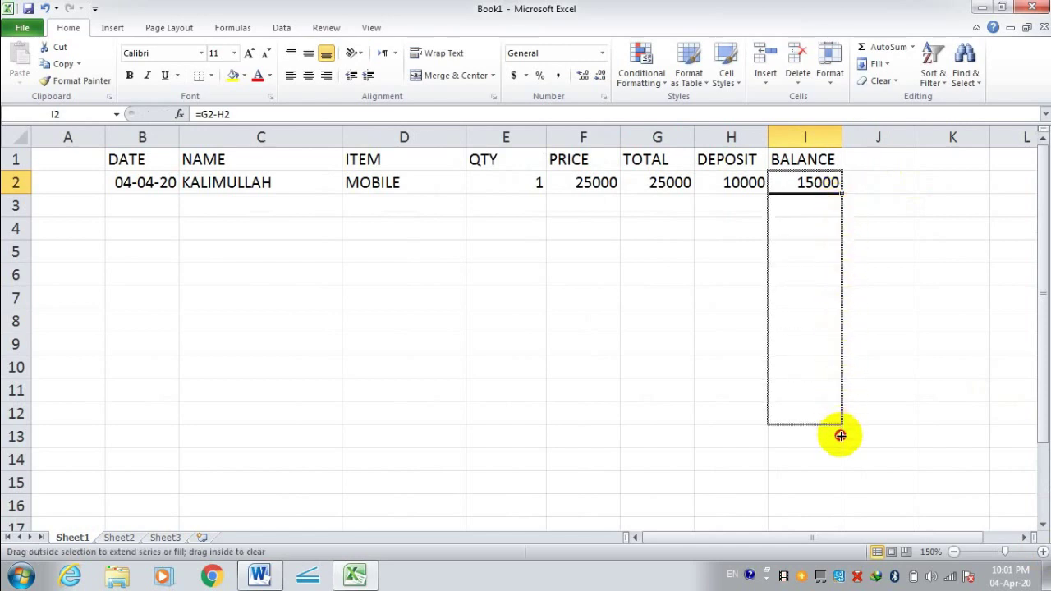
drag(841, 436, 839, 462)
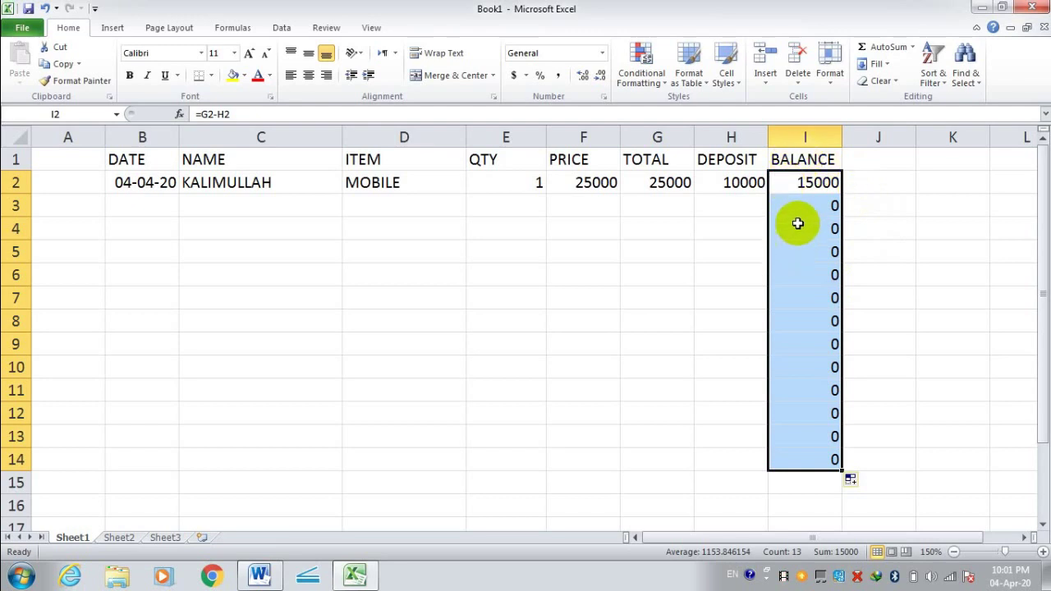
click(899, 296)
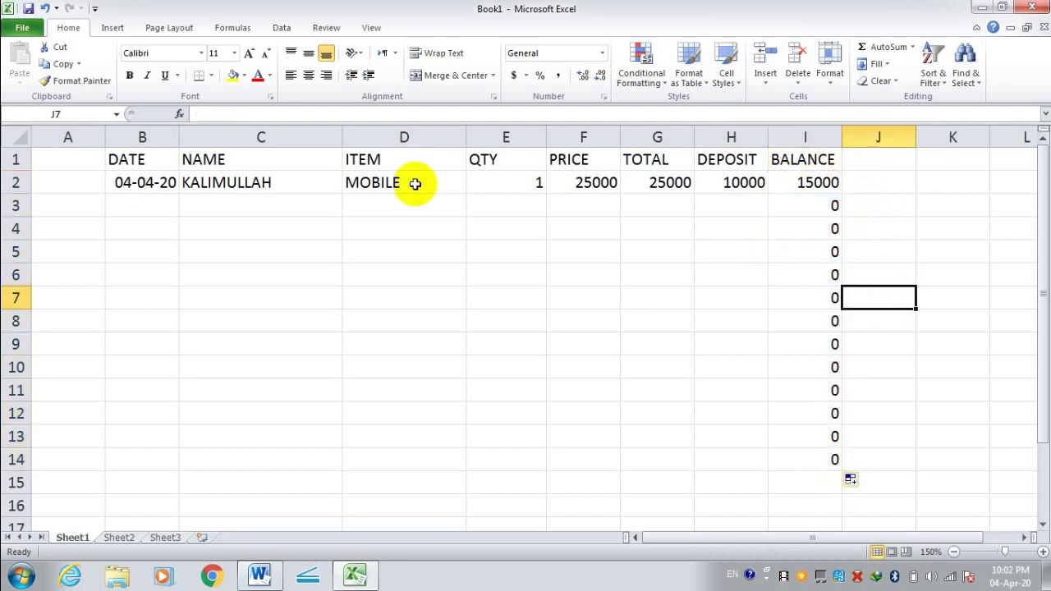
Step: Fill row 3 with date 04-04-20, the customer's name, item TAB, quantity 2 and price 10000
click(151, 204)
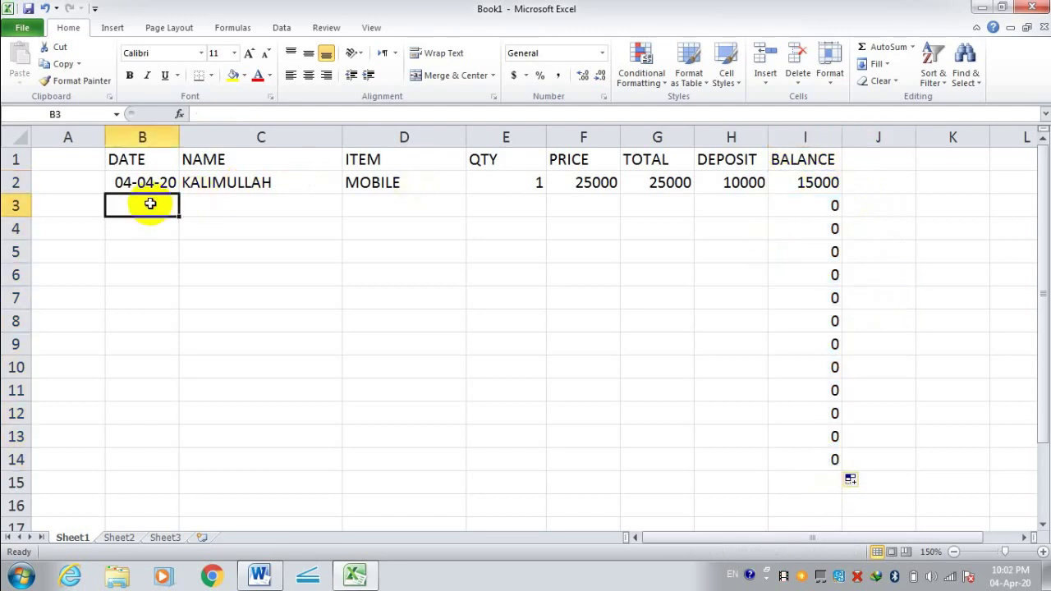
text(4-4)
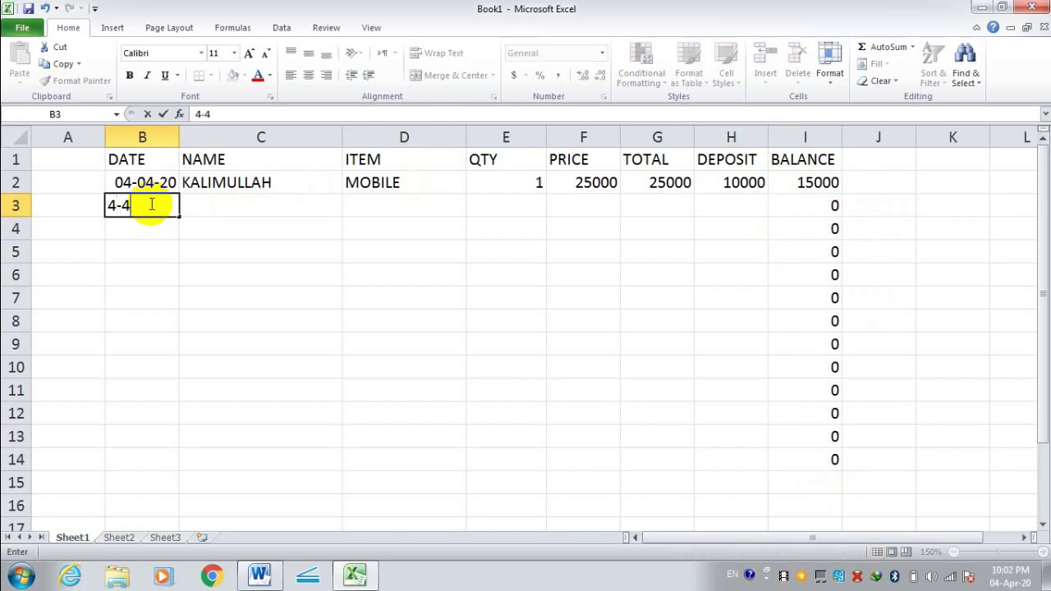
text(-2020)
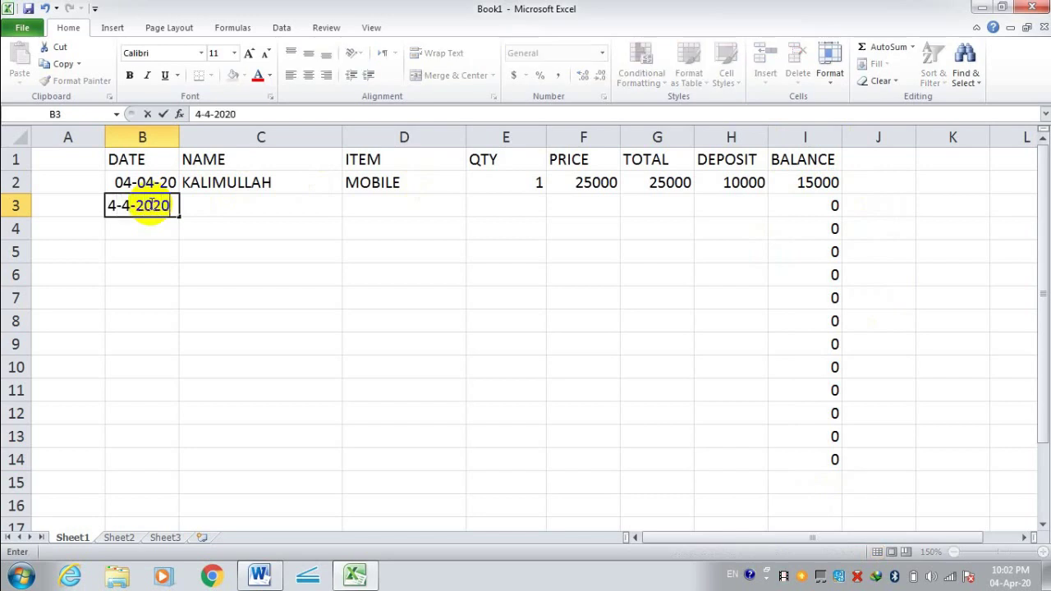
key(Tab)
text(ARI)
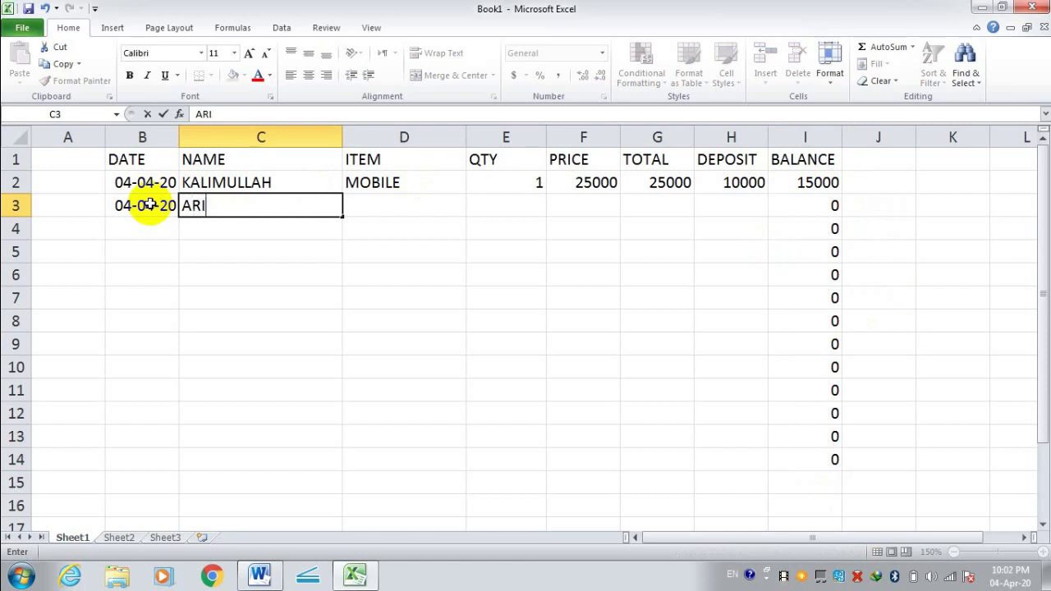
text(F)
key(Tab)
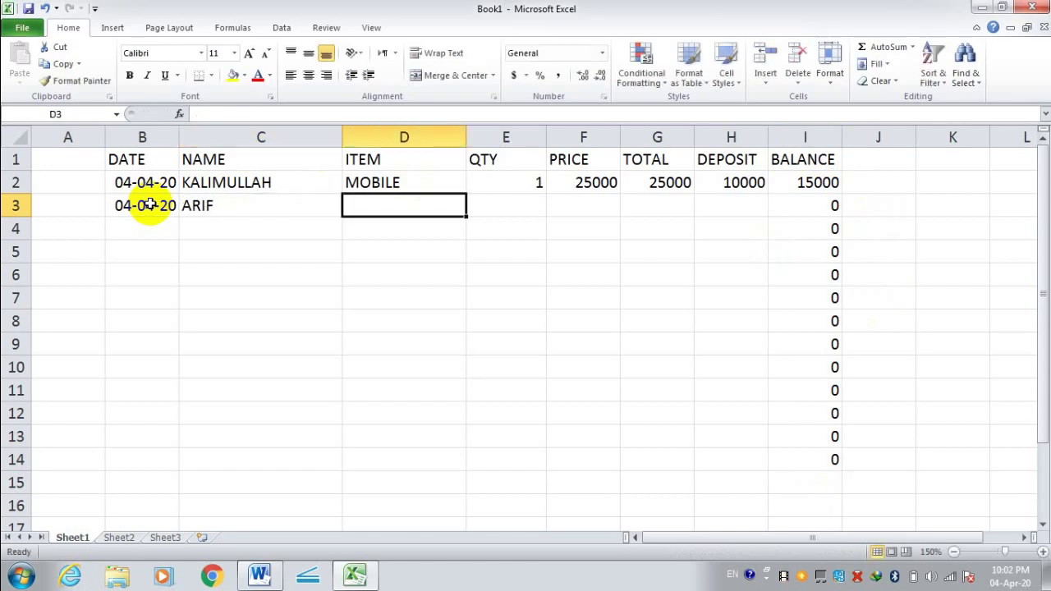
text(TAB)
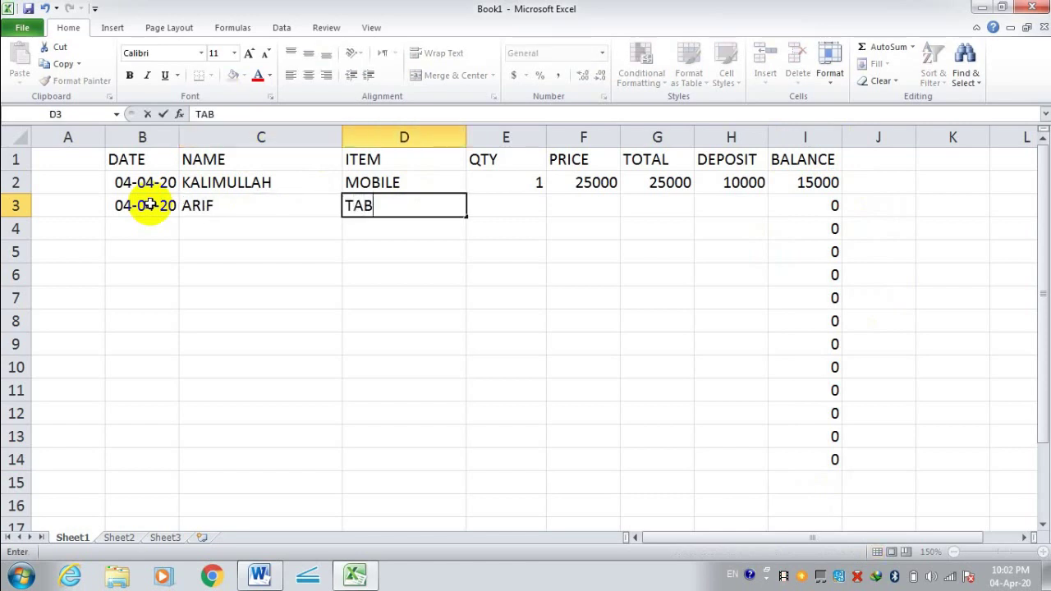
key(Tab)
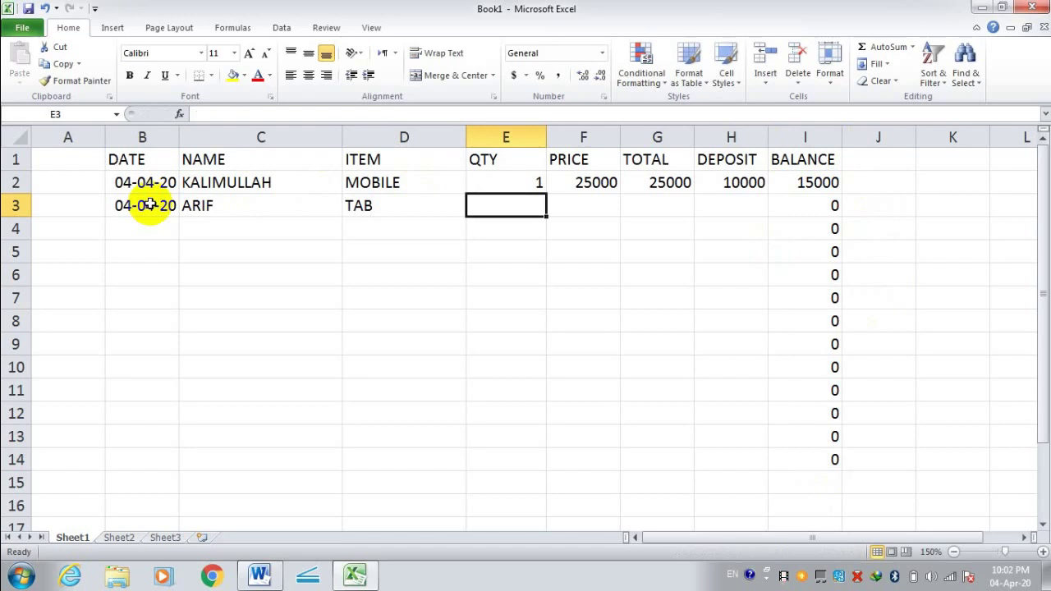
text(2)
key(Tab)
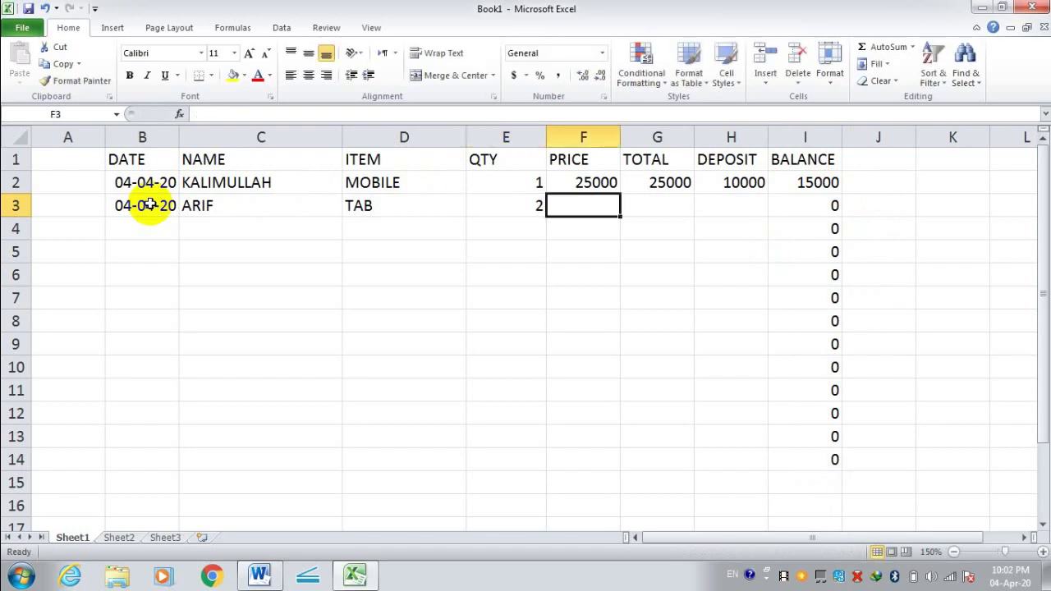
text(4)
text(1)
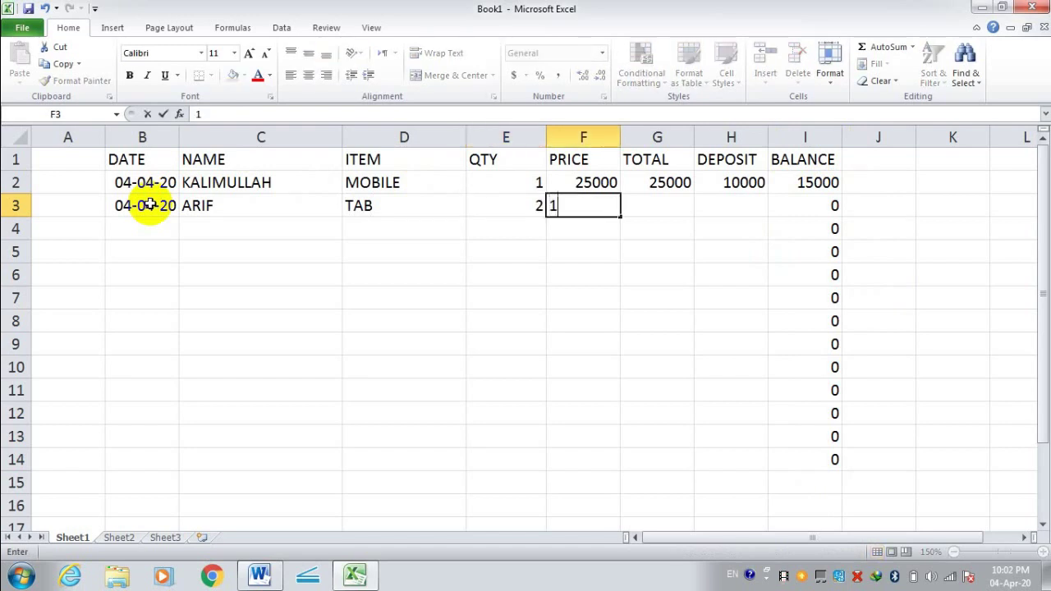
text(0000)
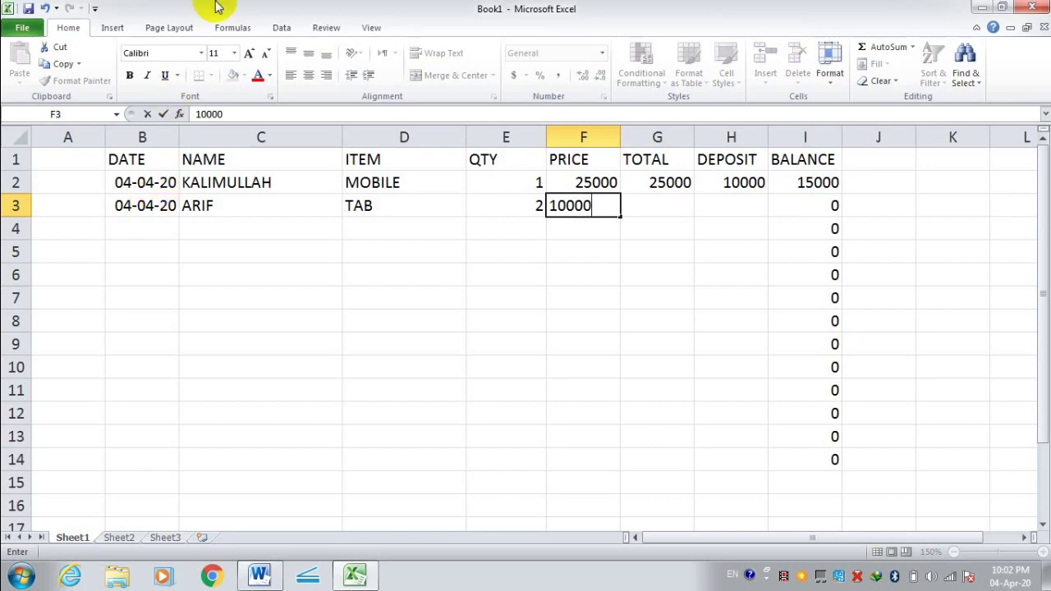
click(657, 321)
click(658, 182)
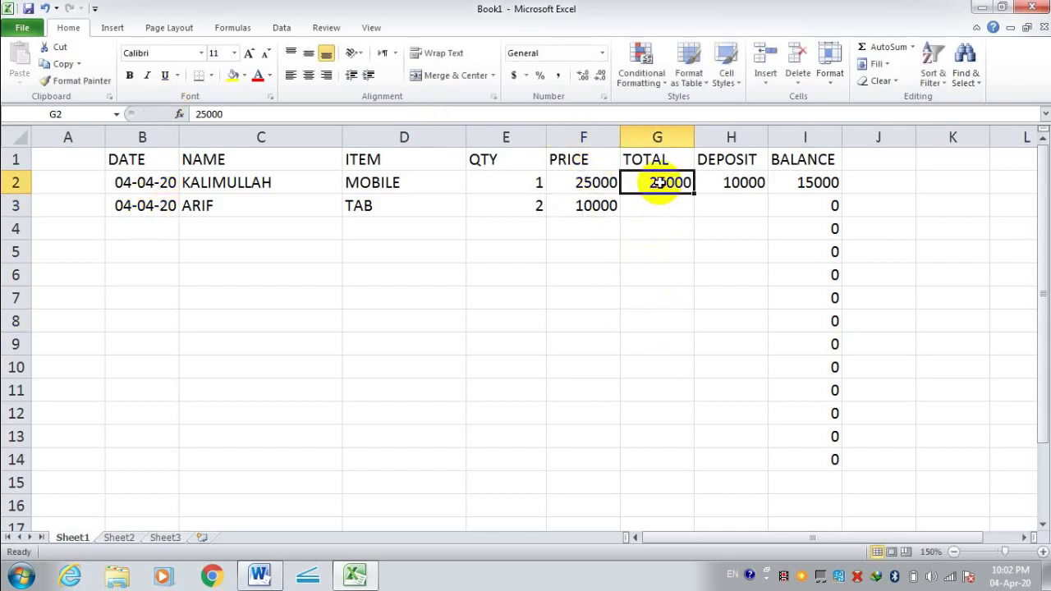
Step: Replace the typed total in G2 with the formula =F2*E2, showing 25000
key(Delete)
click(664, 225)
click(650, 185)
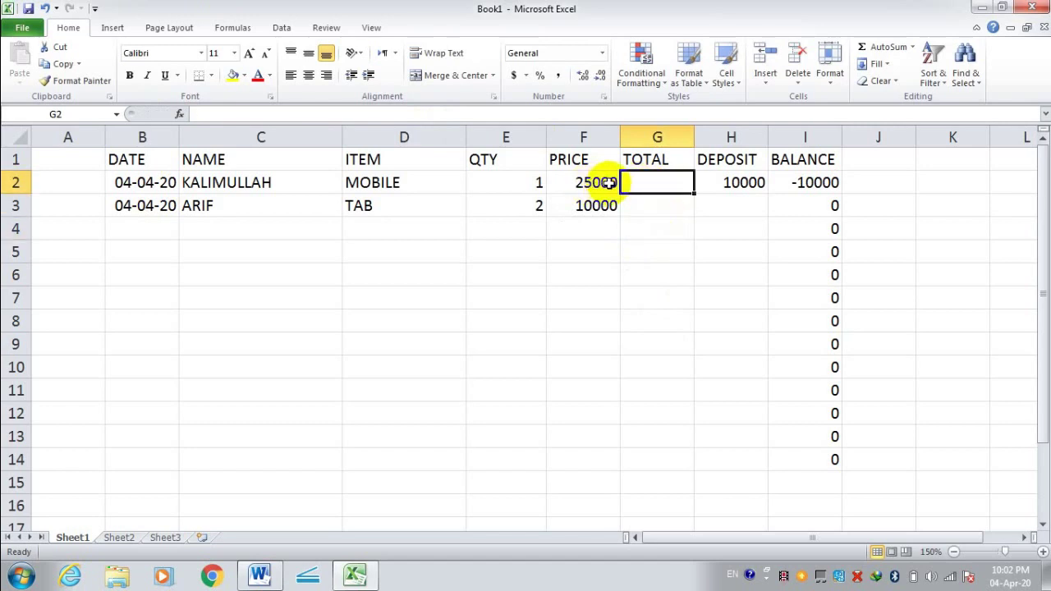
text(=)
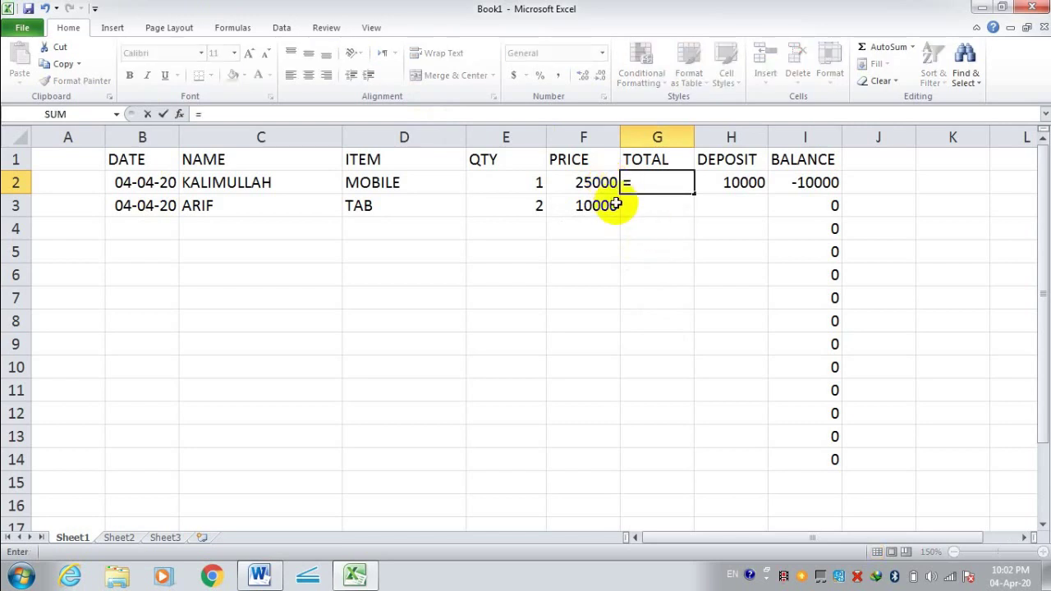
click(588, 182)
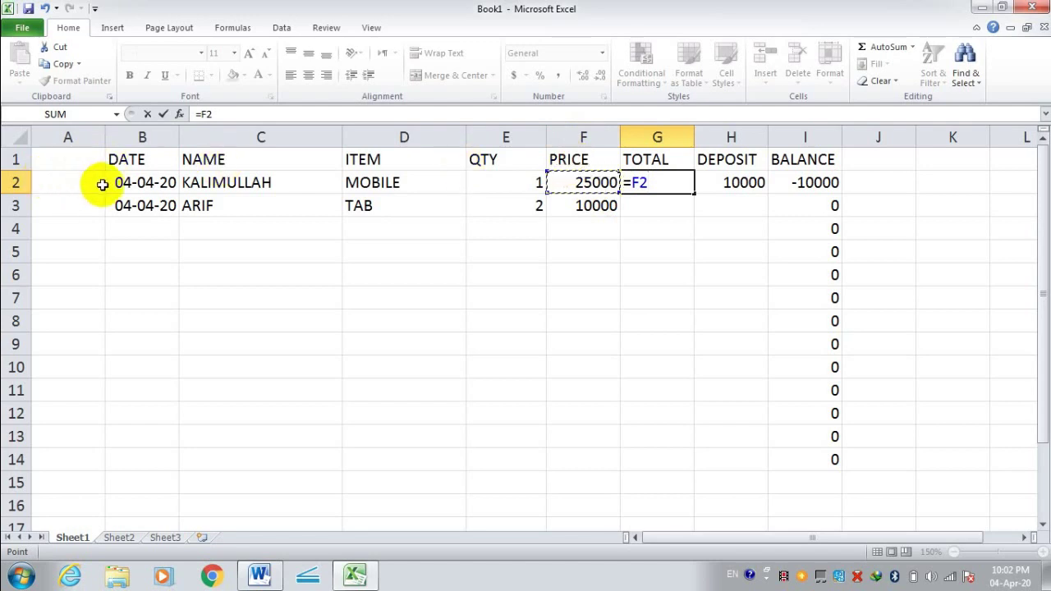
text(*)
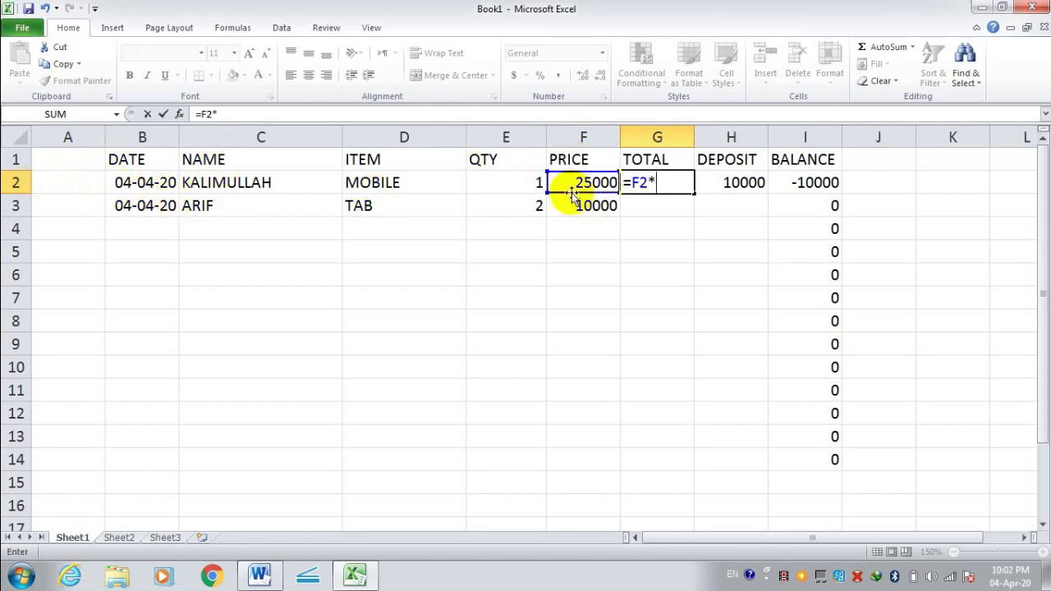
click(520, 182)
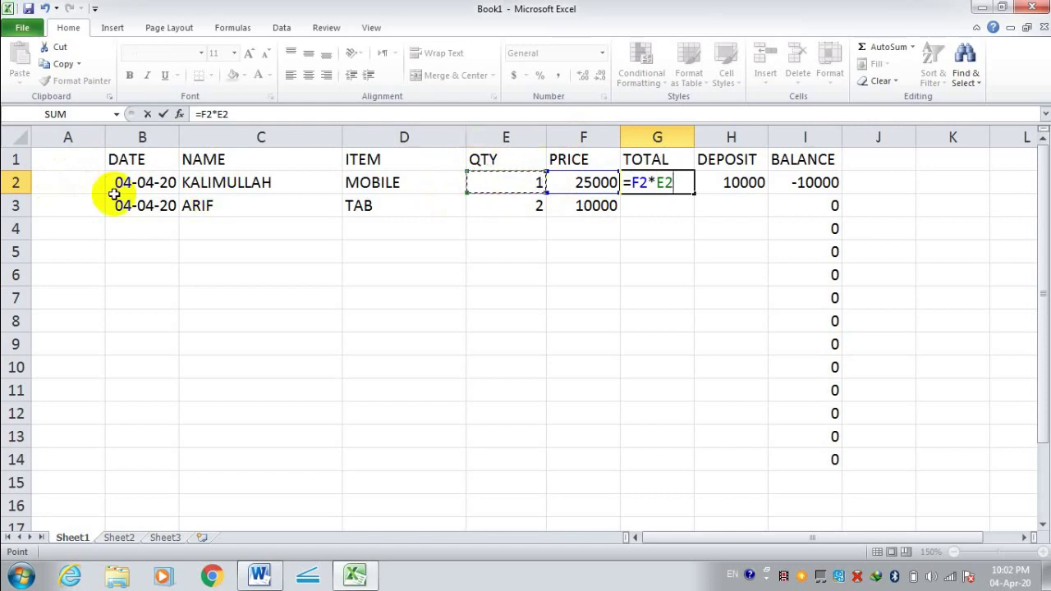
key(Return)
Step: Fill the G2 total formula down through G13, so G3 shows 20000
click(664, 246)
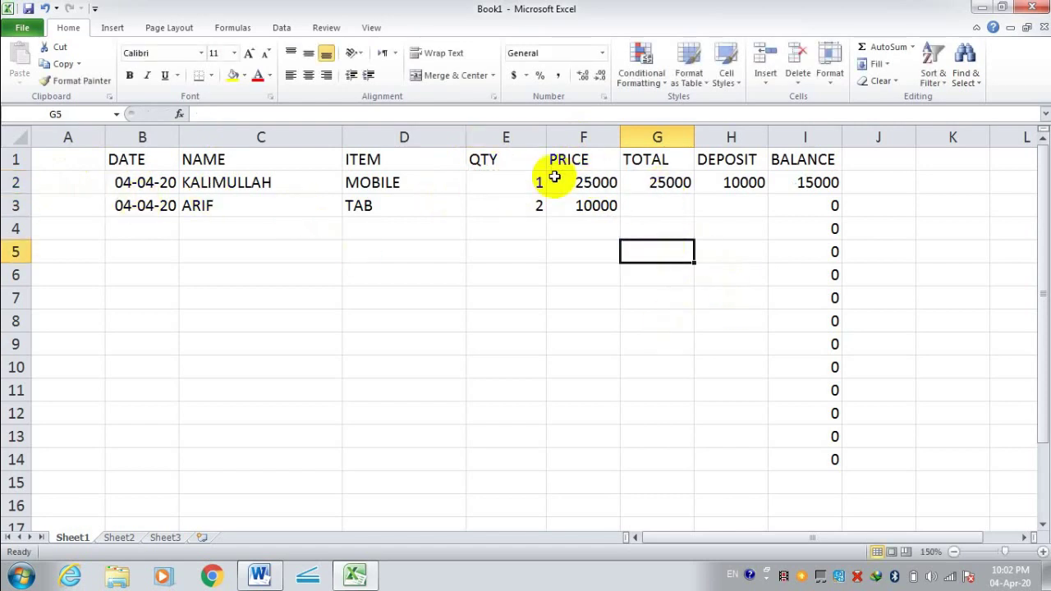
click(669, 184)
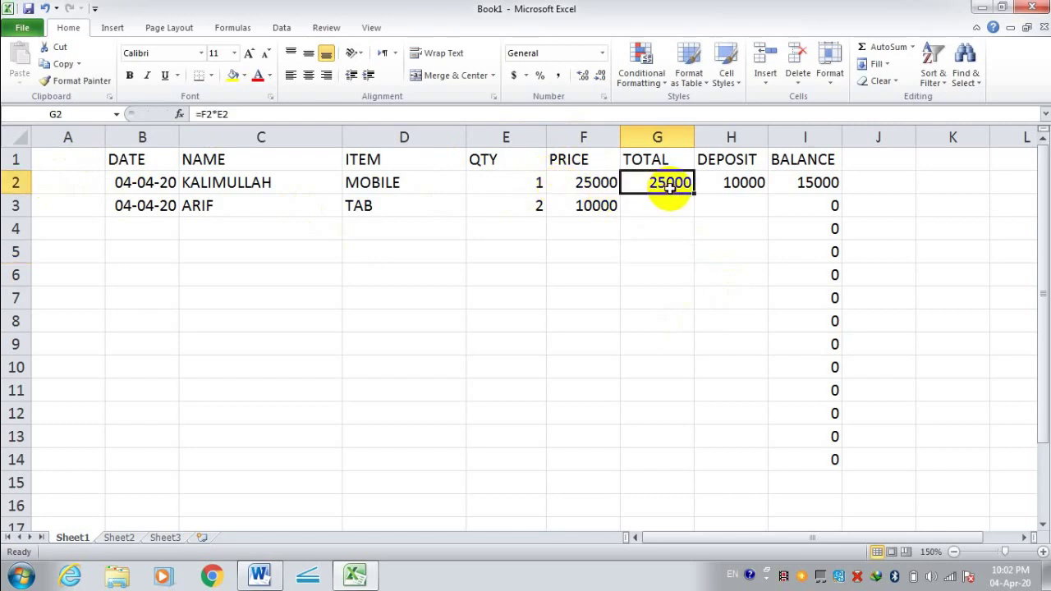
drag(694, 194, 689, 443)
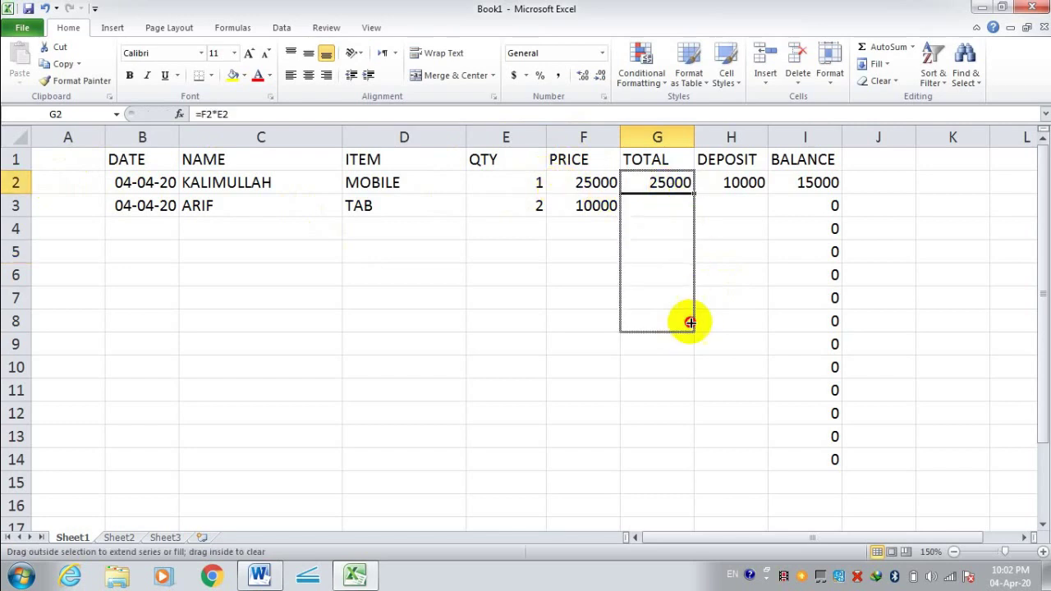
click(565, 232)
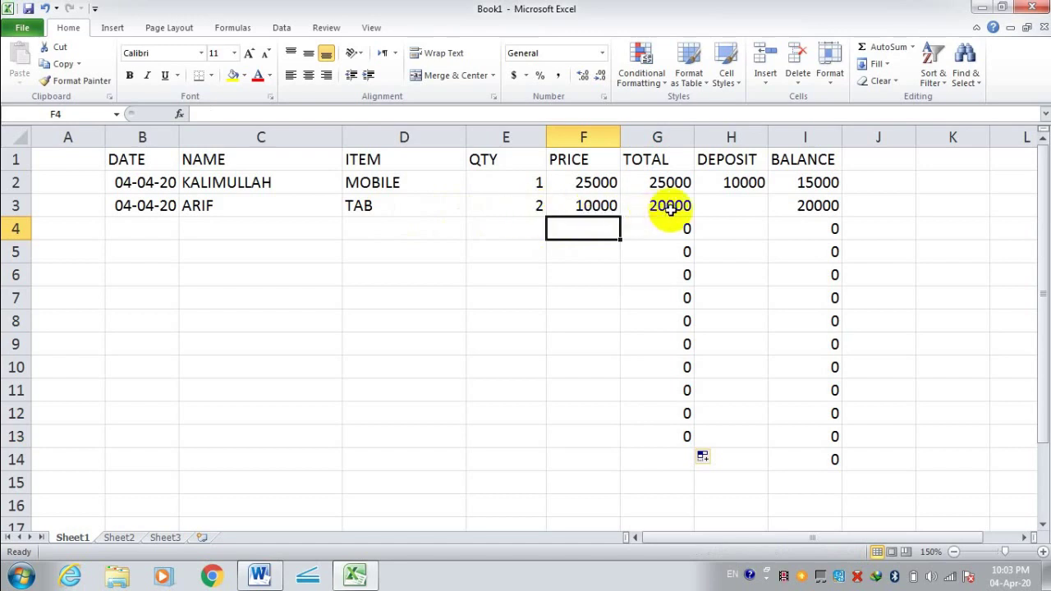
Step: Enter a 5000 deposit in H3 so the row 3 balance drops to 15000
click(739, 213)
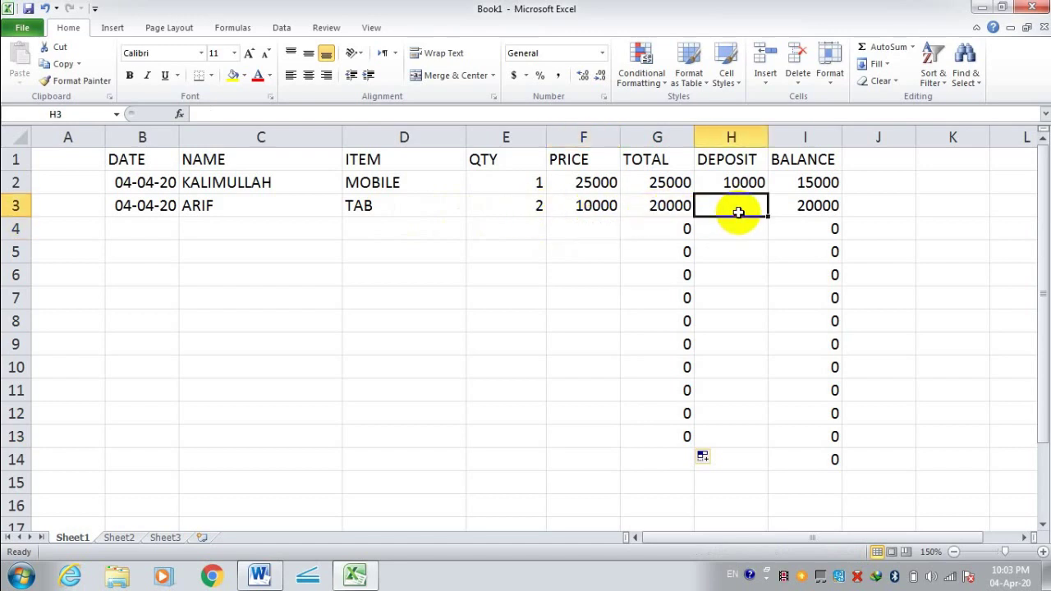
text(5000)
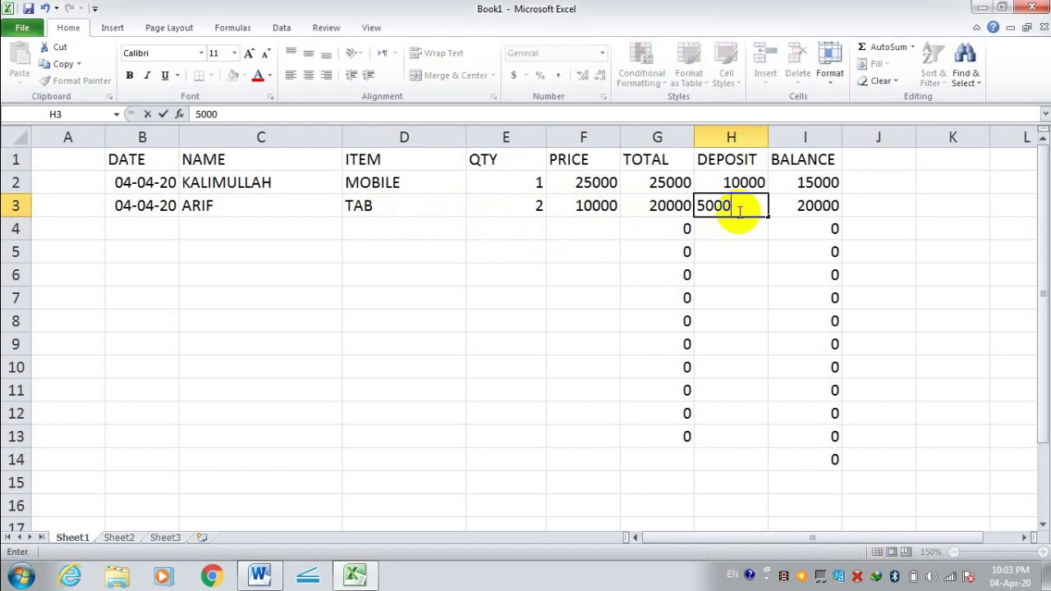
key(Return)
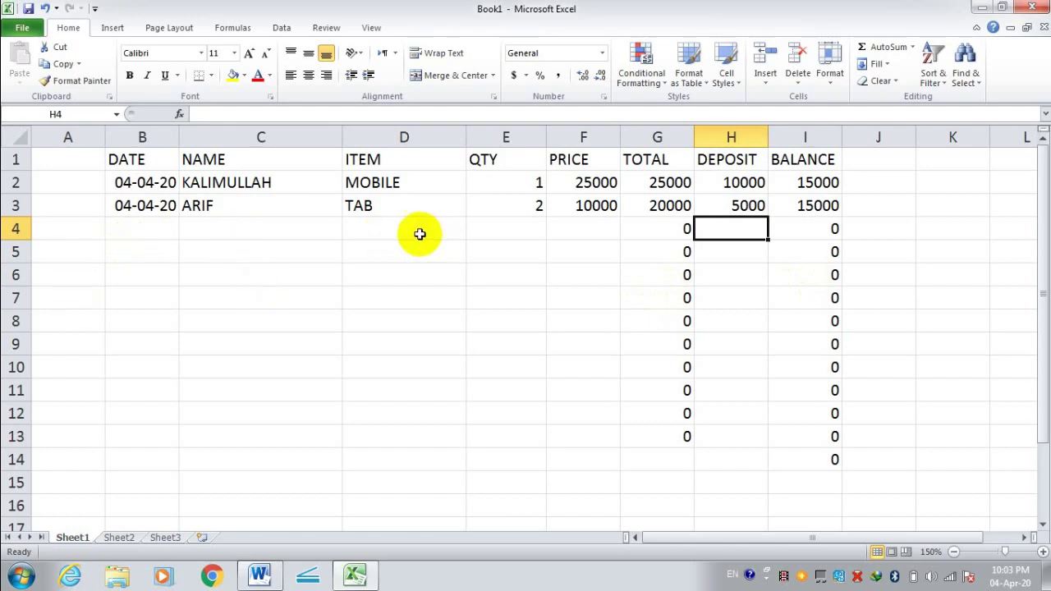
Step: Copy B3's 04-04-20 date into B4, B5 and B6, then bring up Save As
click(158, 234)
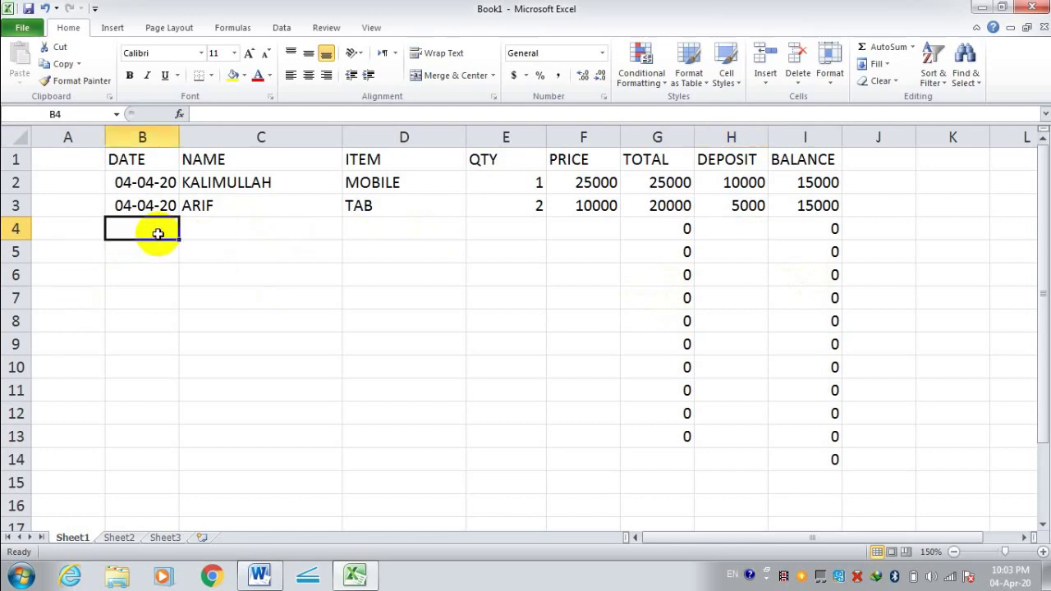
text(6)
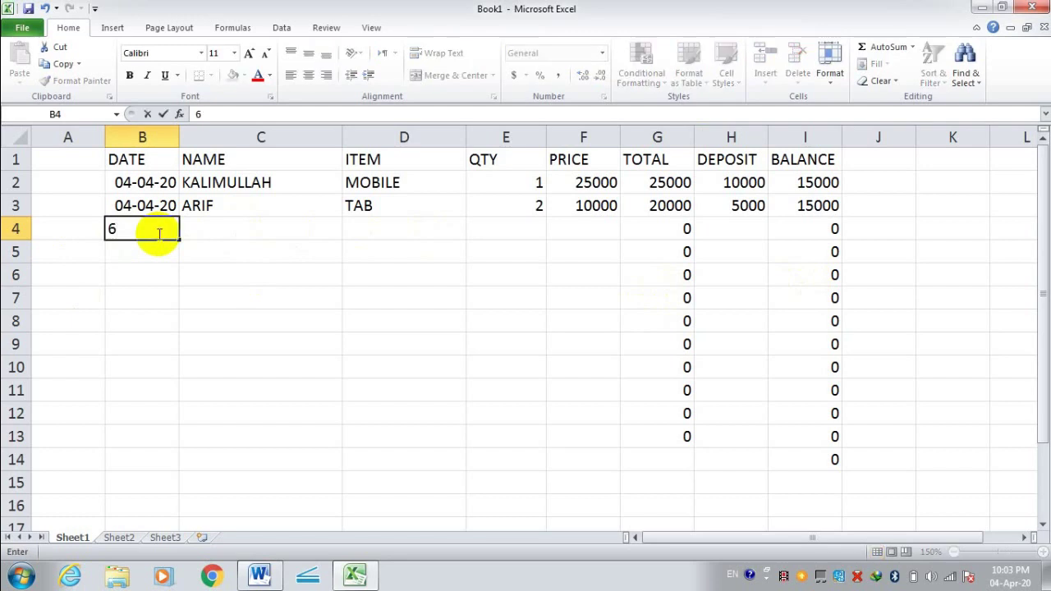
key(BackSpace)
key(Up)
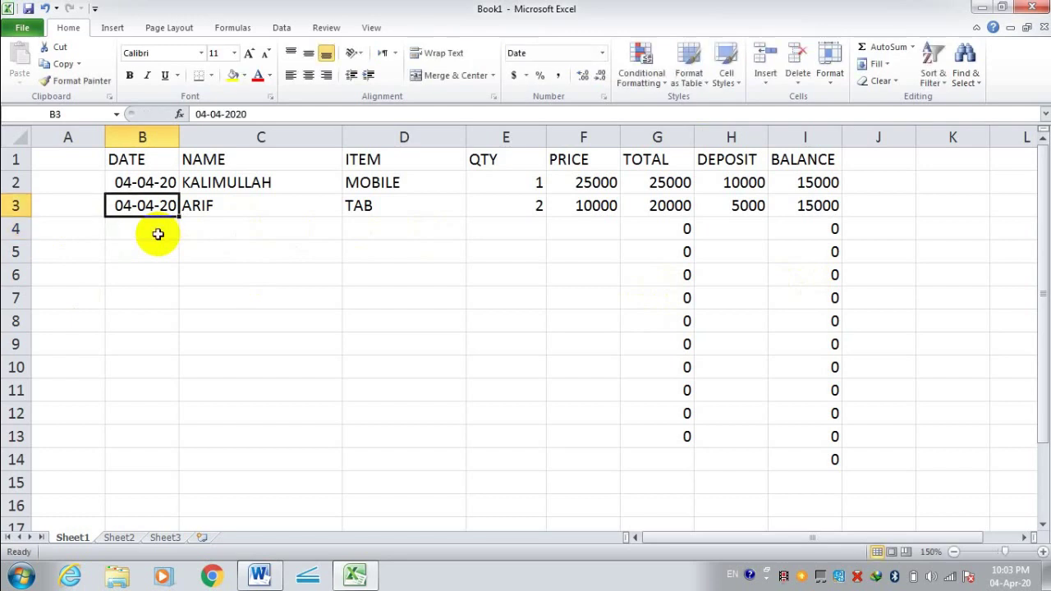
key(ctrl+c)
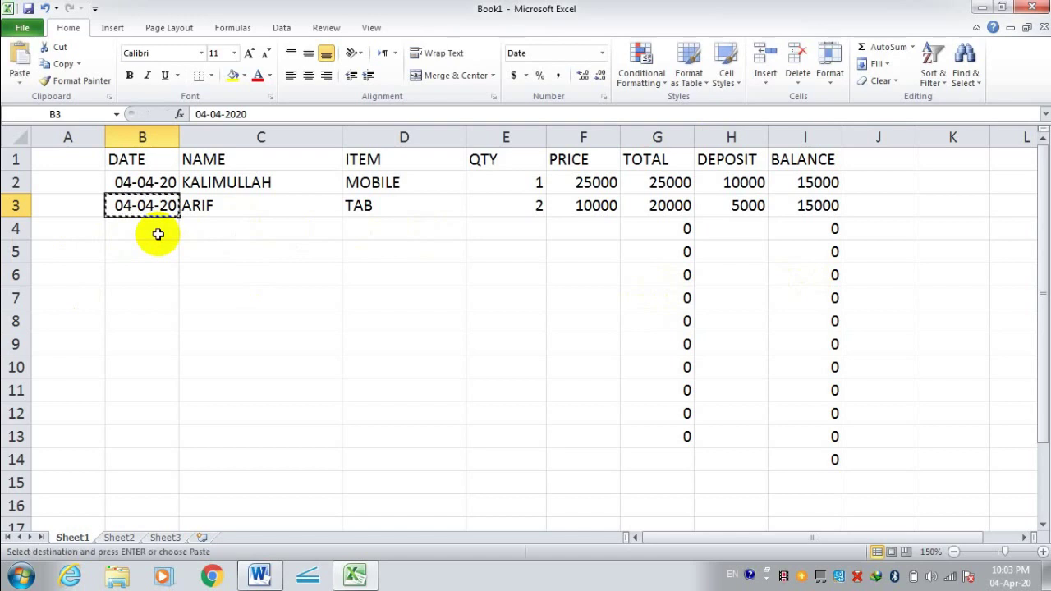
click(146, 233)
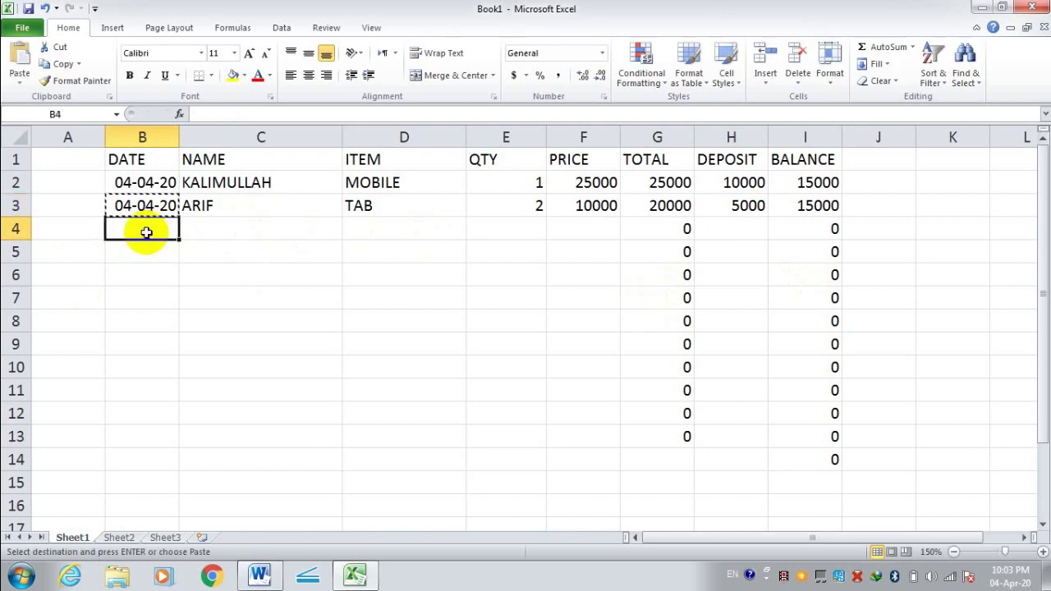
key(ctrl+v)
click(148, 253)
key(ctrl+v)
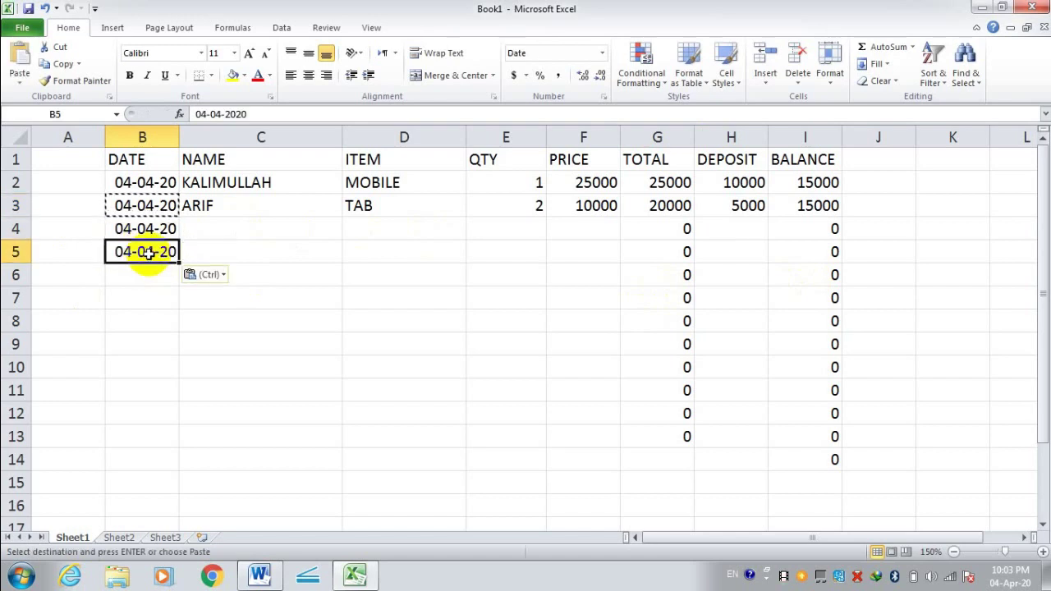
click(146, 277)
key(ctrl+v)
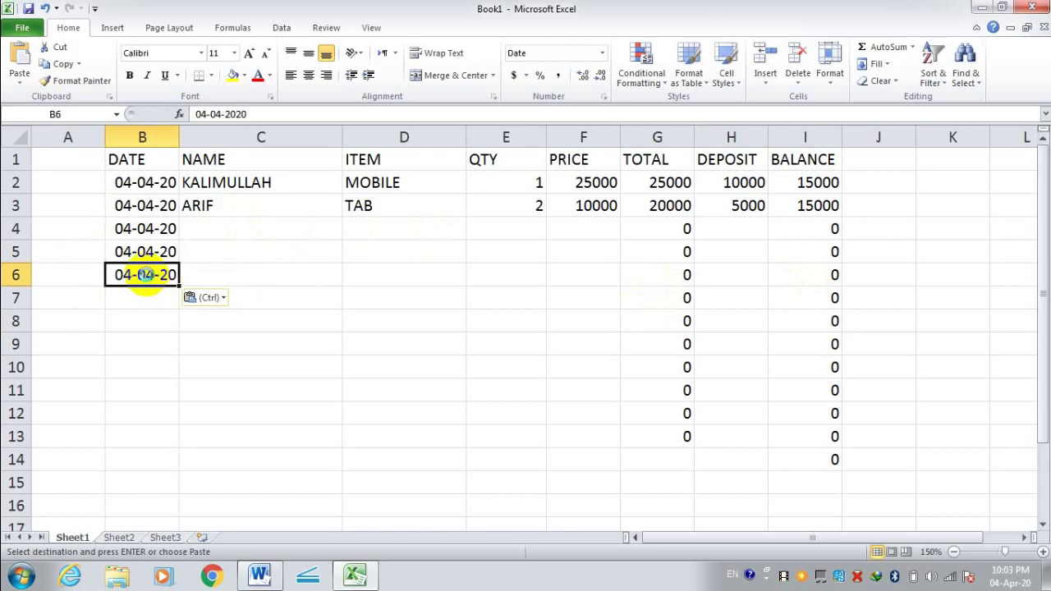
key(Escape)
key(ctrl+s)
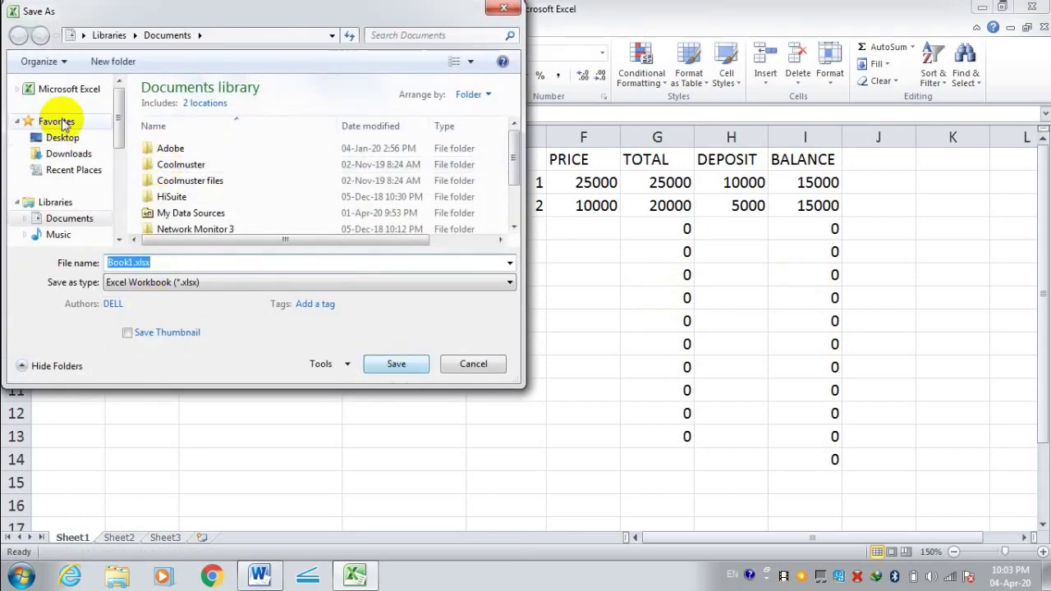
Step: Save the workbook to the Desktop with the file name Counting.xlsx
click(69, 138)
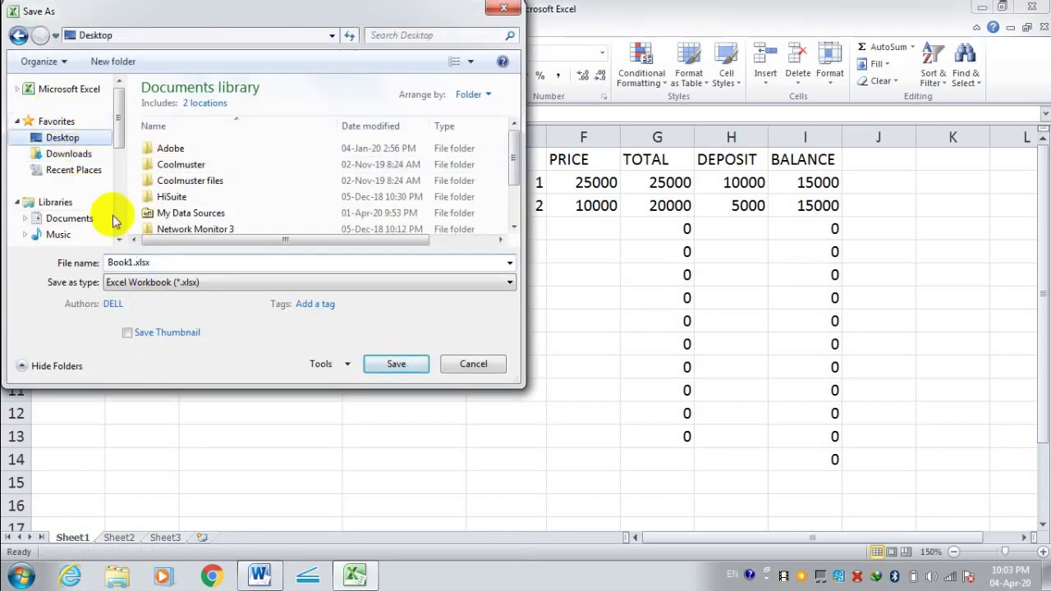
double_click(144, 262)
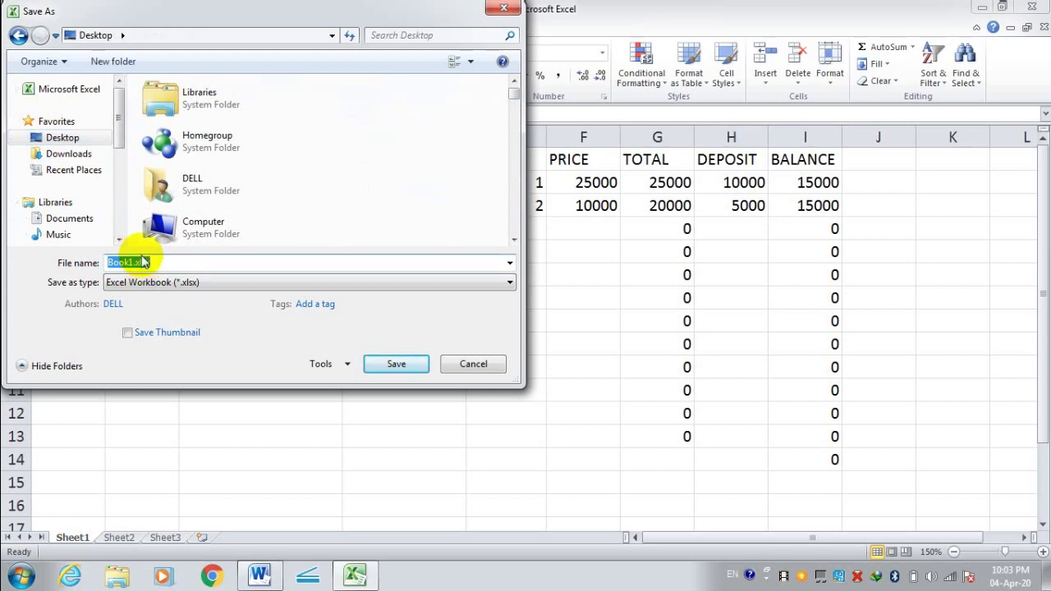
text(cOUN)
text(T)
key(BackSpace)
key(BackSpace)
key(BackSpace)
key(BackSpace)
key(BackSpace)
text(C)
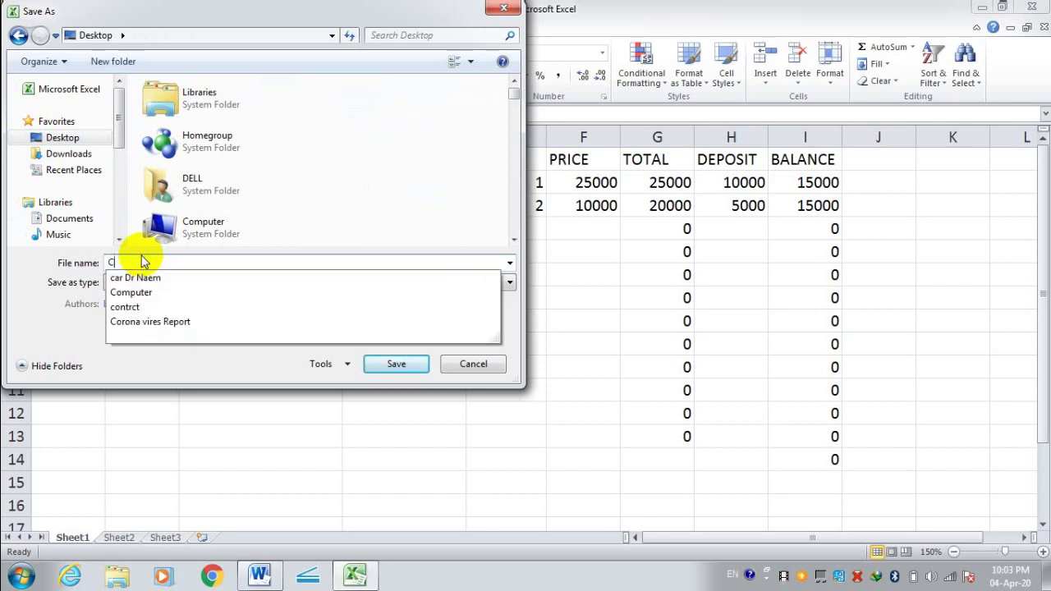
text(ounti)
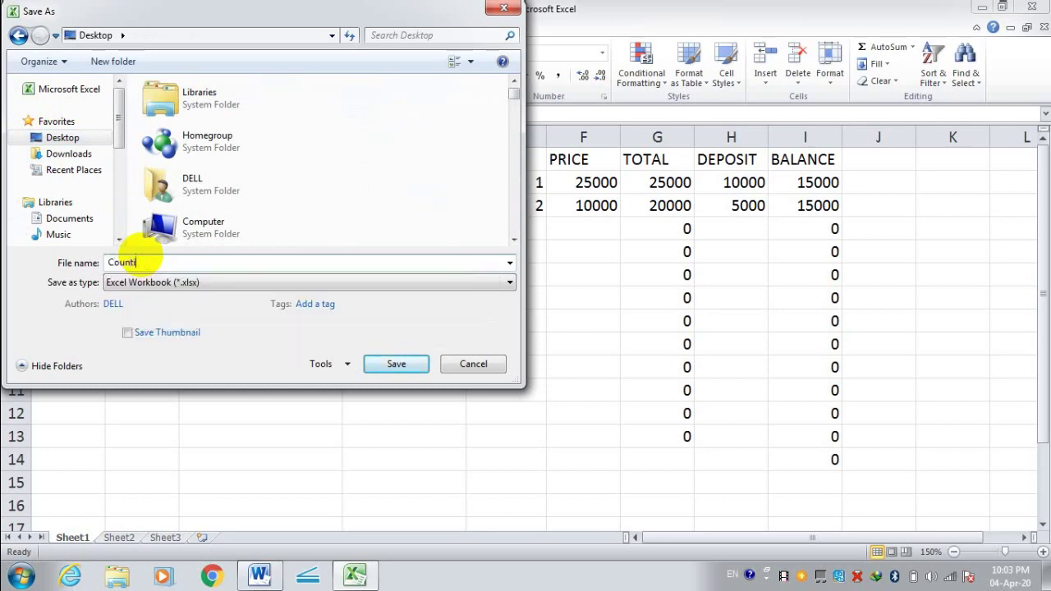
text(ng)
double_click(132, 262)
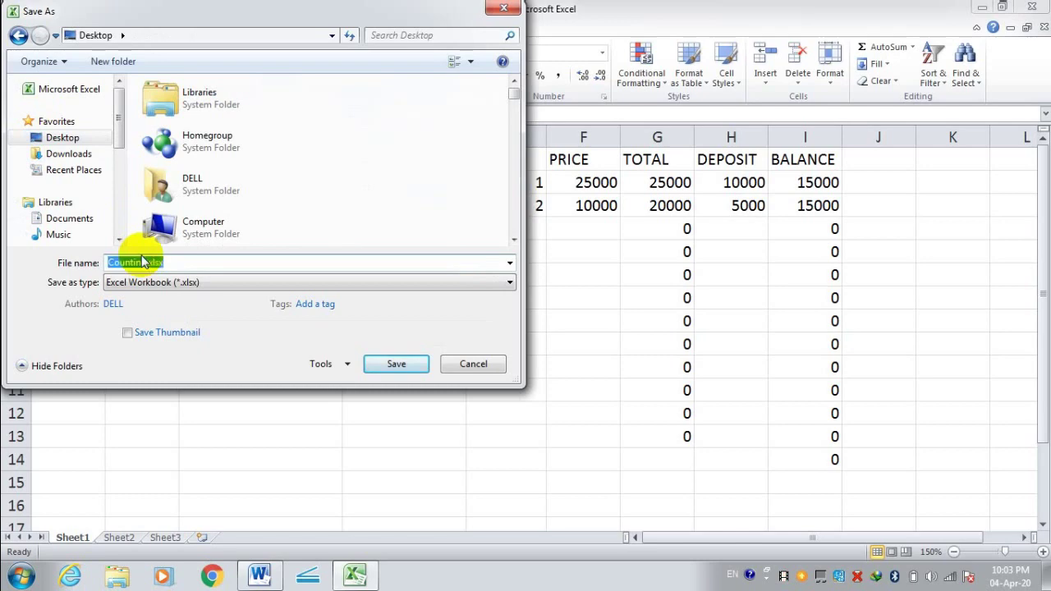
key(Return)
Step: Fill the 04-04-20 date down from B6 through B13
click(206, 318)
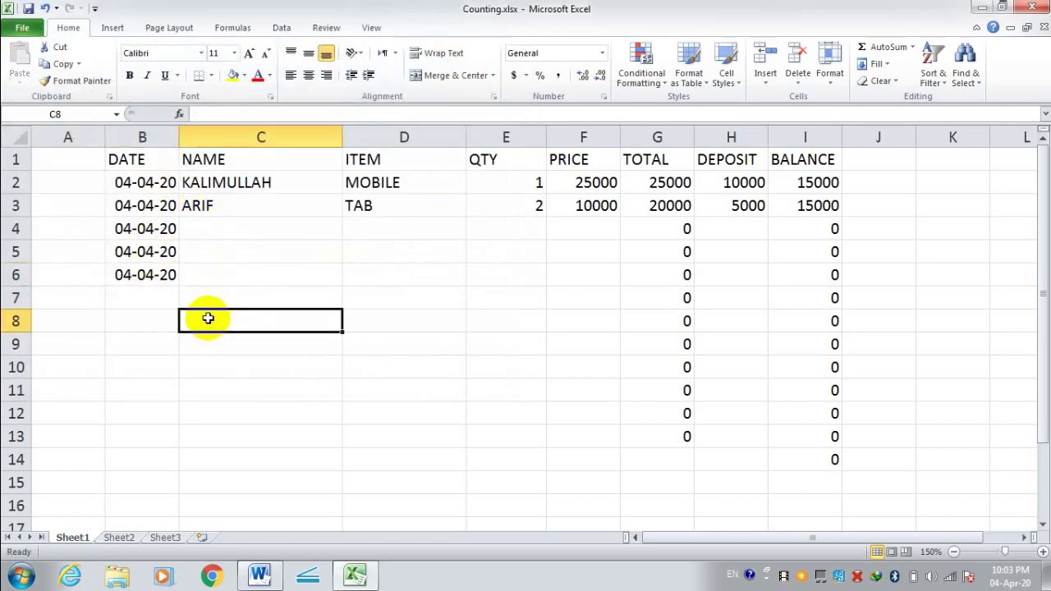
click(153, 280)
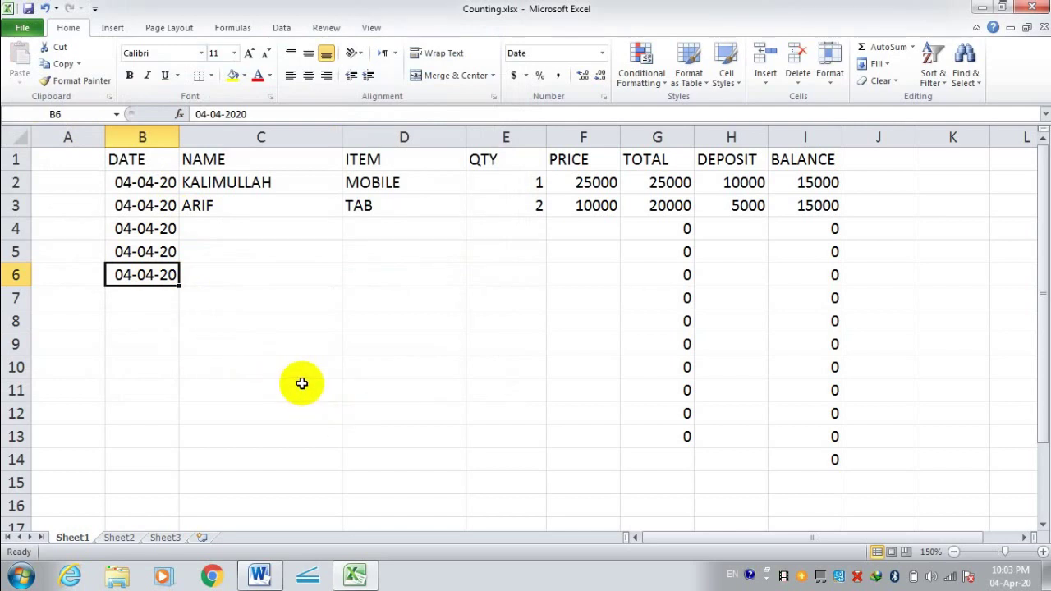
key(shift+Down)
key(shift+Down)
key(shift+Down)
key(shift+Down)
key(shift+Down)
key(shift+Down)
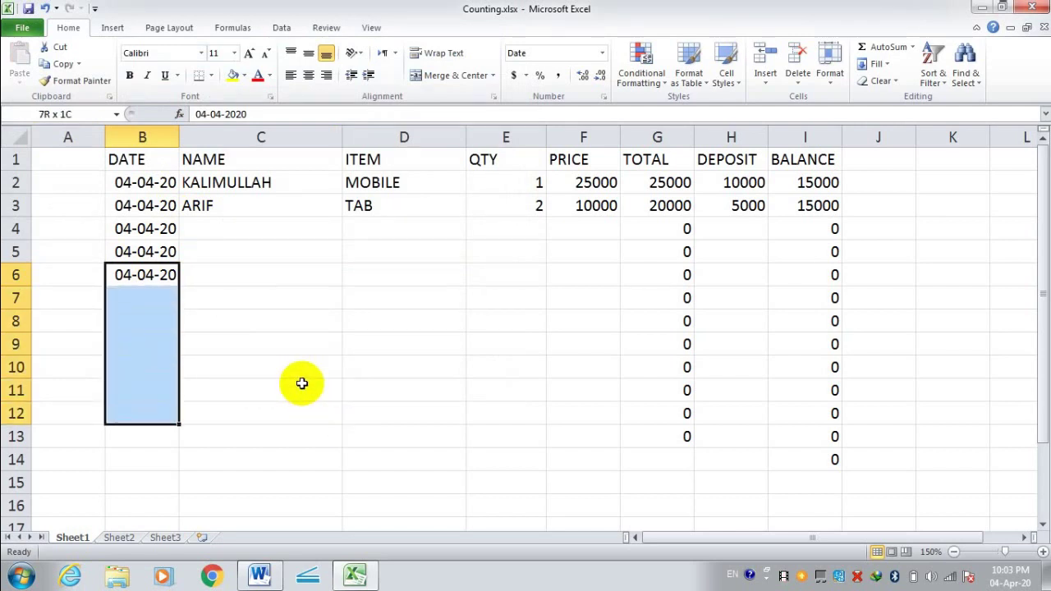
key(shift+Down)
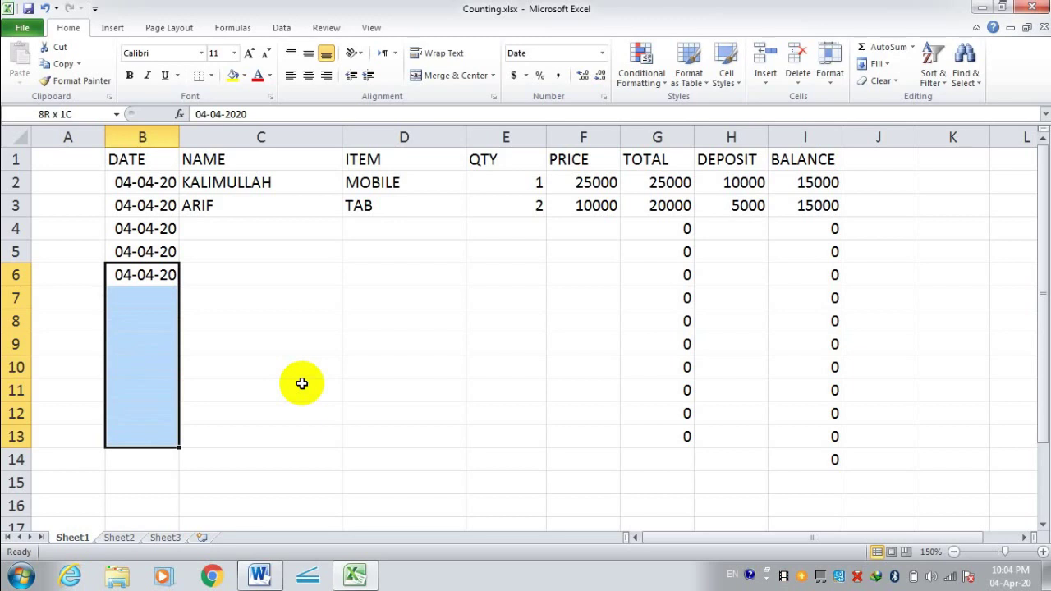
key(ctrl+d)
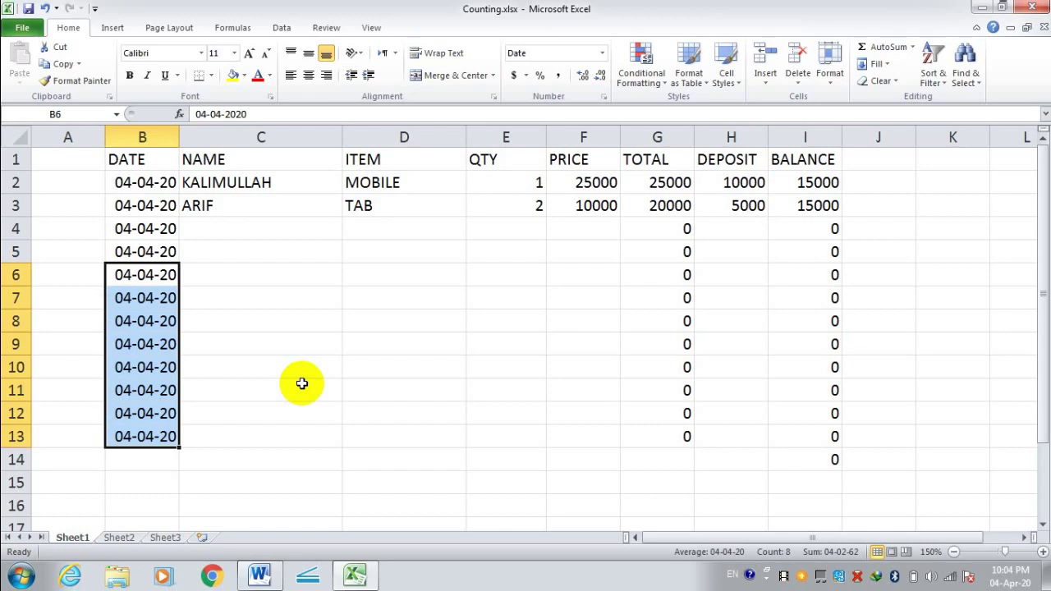
Step: Enter the names Jameel, zahid and arshad in C4:C6
key(Down)
key(Up)
key(Up)
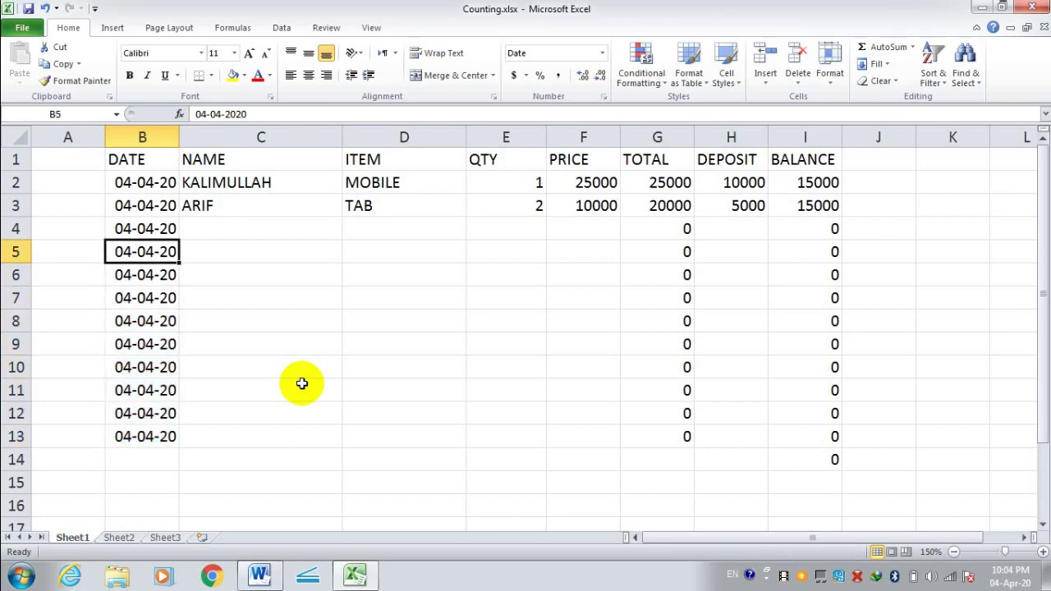
key(Up)
key(Up)
key(Right)
key(Down)
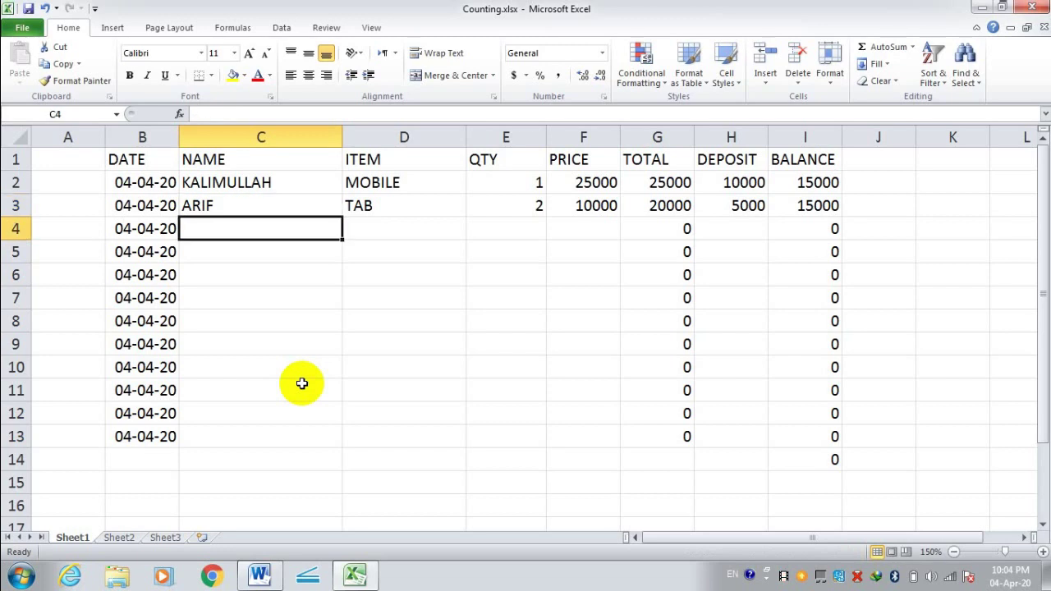
text(Jam)
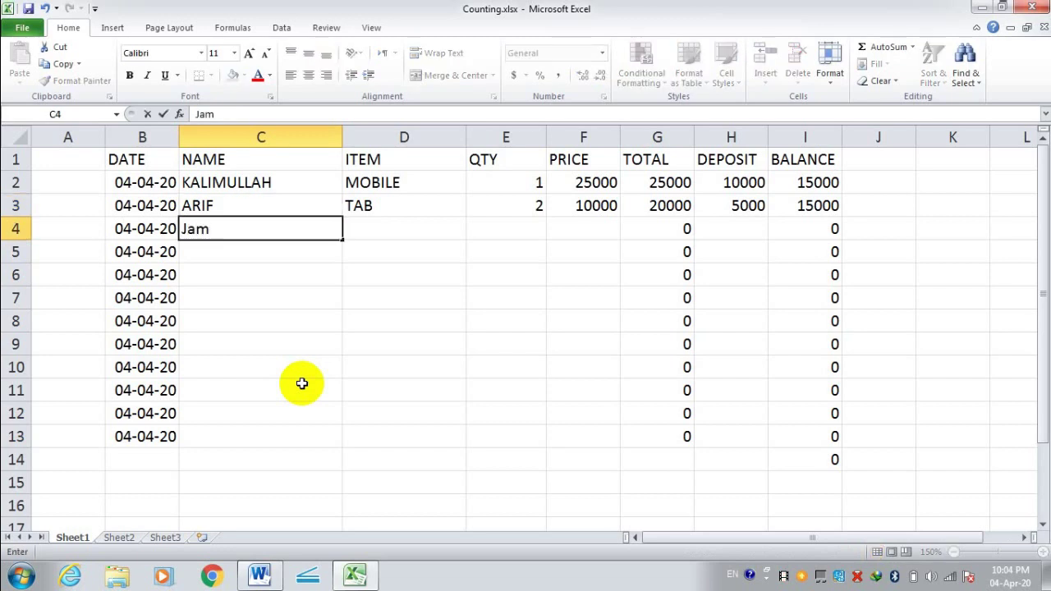
text(eel)
key(Return)
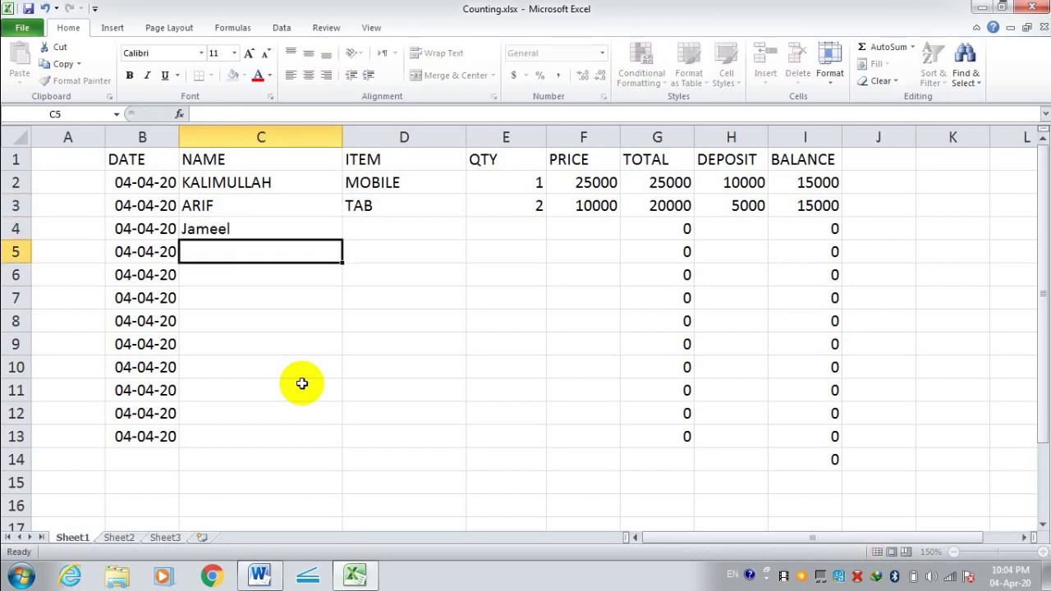
text(zahid)
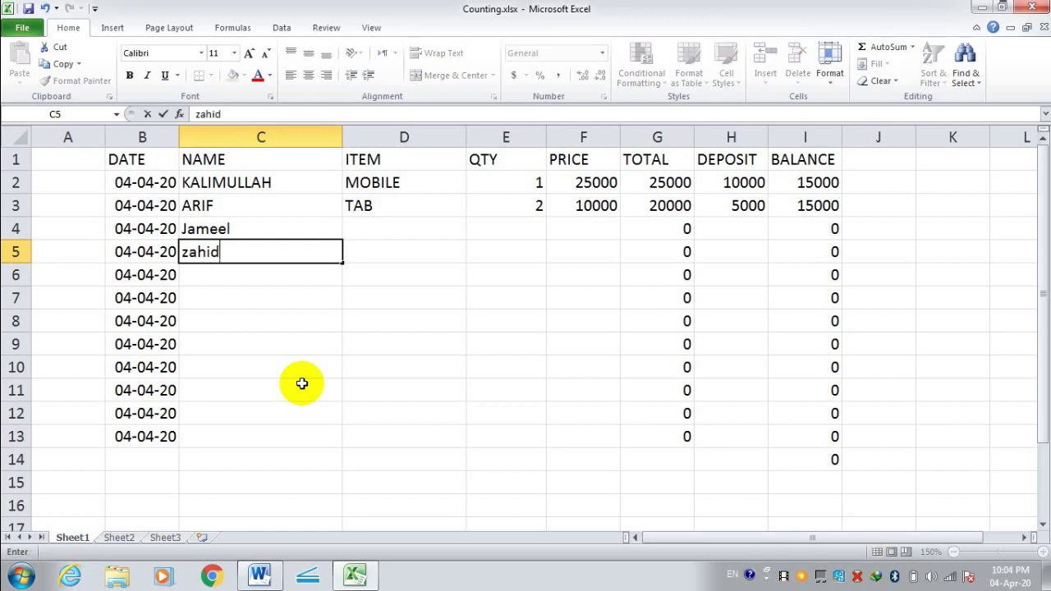
key(Return)
text(a)
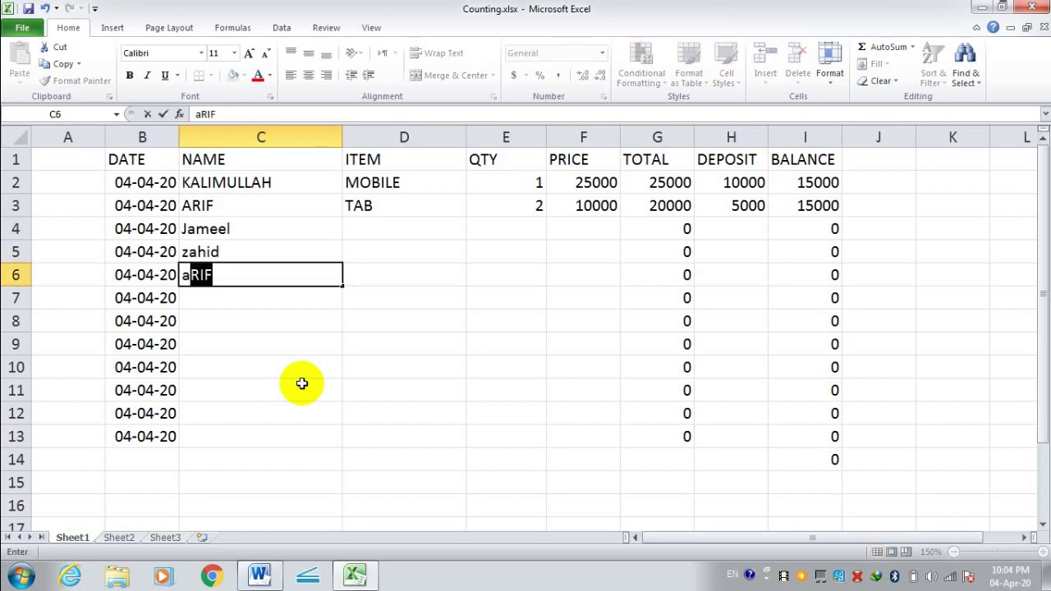
text(rshad)
key(Return)
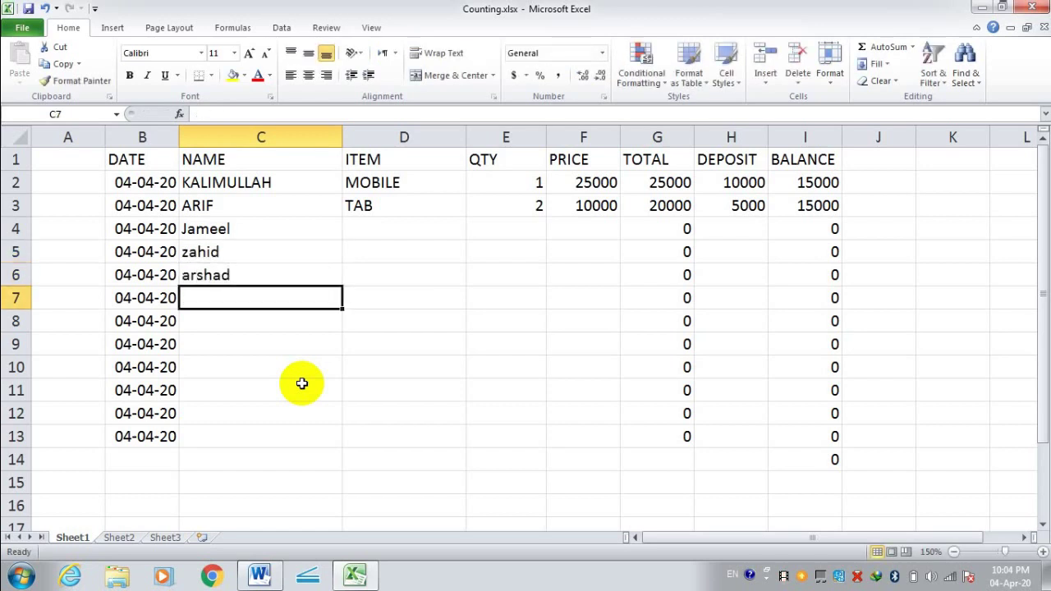
Step: Copy the names ARIF through arshad into C7:C10 and C11:C14
key(Up)
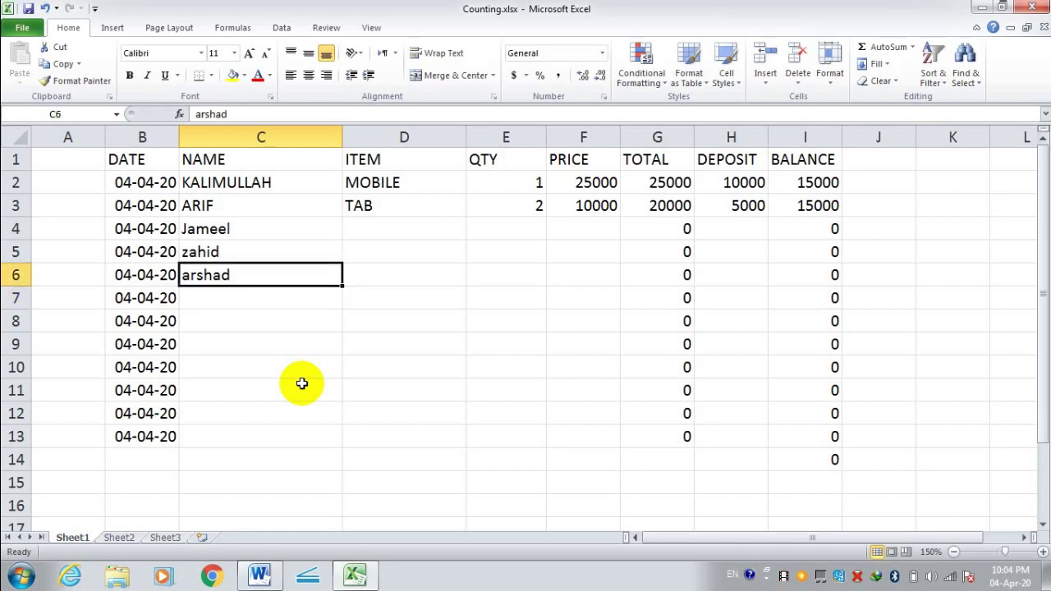
key(Up)
key(Up)
key(Up)
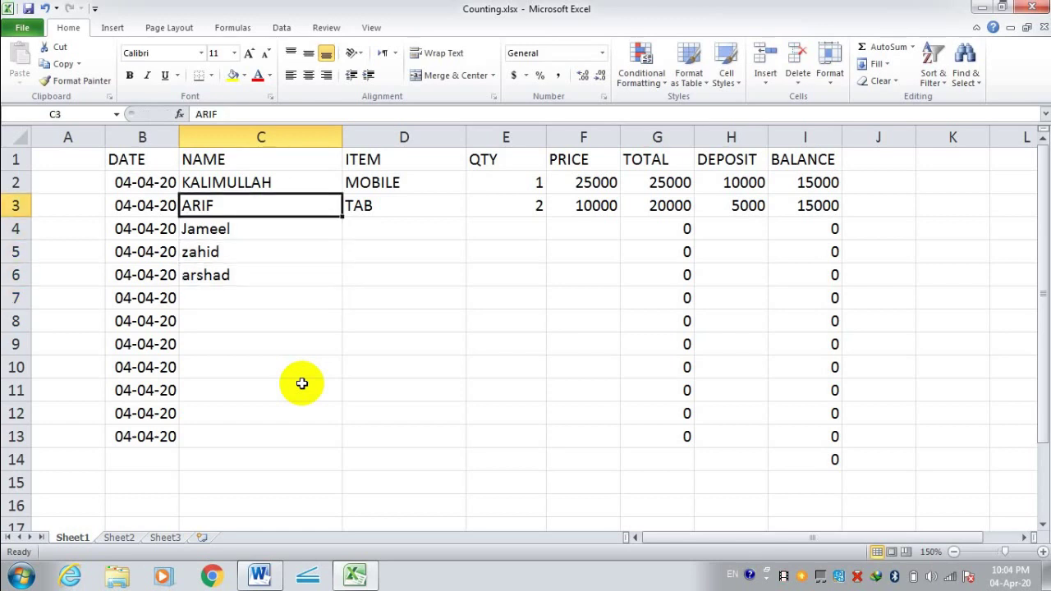
key(shift+Down)
key(shift+Down)
key(shift+Down)
key(ctrl+c)
key(Down)
key(Down)
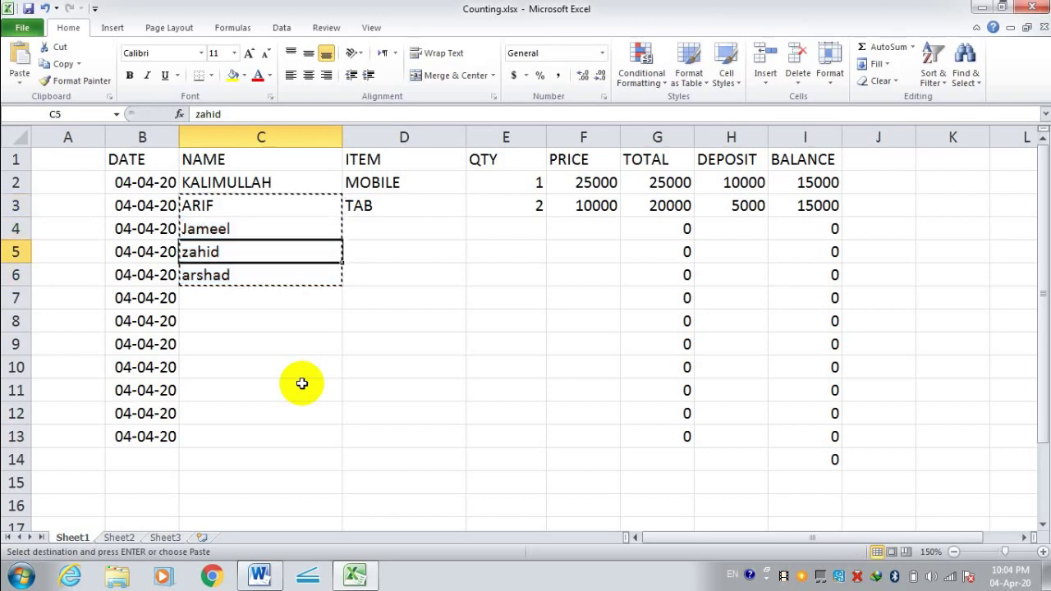
key(Down)
key(Down)
key(ctrl+v)
key(Down)
key(Down)
key(Down)
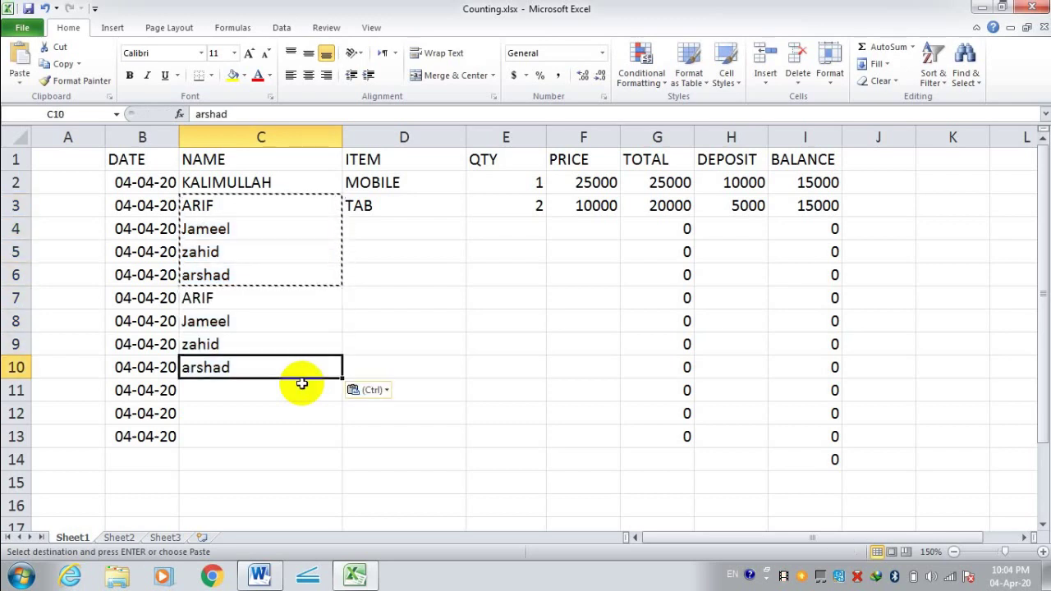
Step: Fill the 04-04-20 date down into B14
key(Down)
key(ctrl+v)
key(Down)
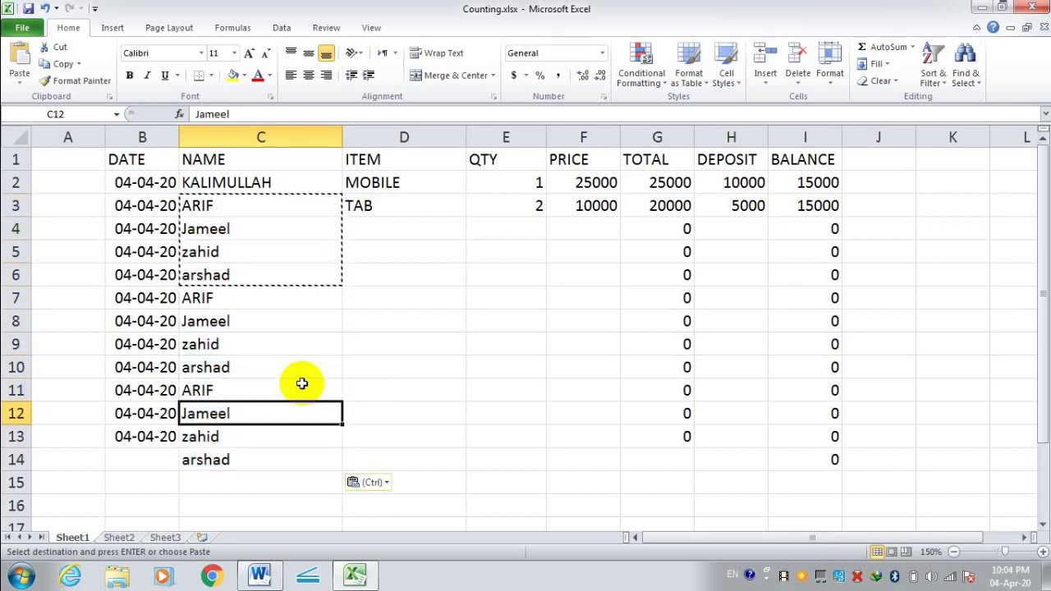
key(Left)
key(Down)
key(shift+Down)
key(ctrl+d)
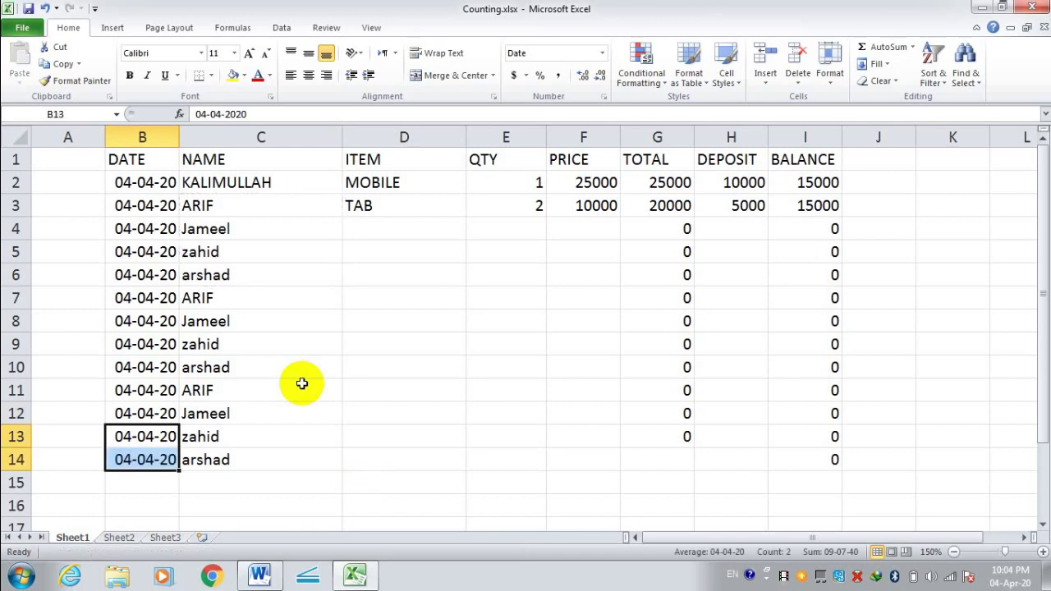
key(Up)
key(Up)
key(Up)
key(Up)
key(Right)
key(Right)
Step: Enter Watch with quantity 2 and price 5000 in D4:F4
key(Up)
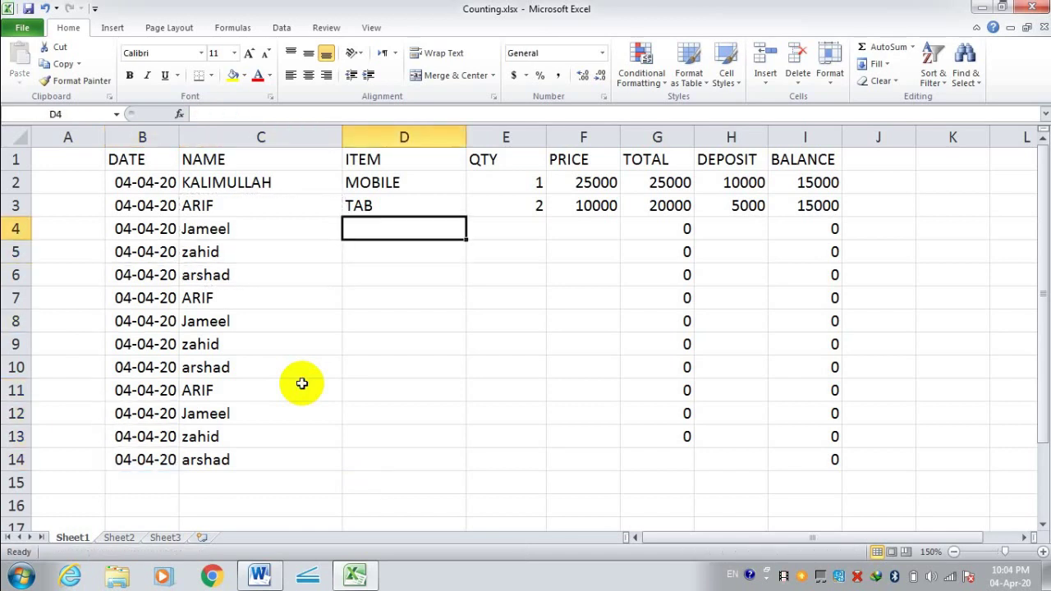
key(Down)
key(Up)
text(Watch)
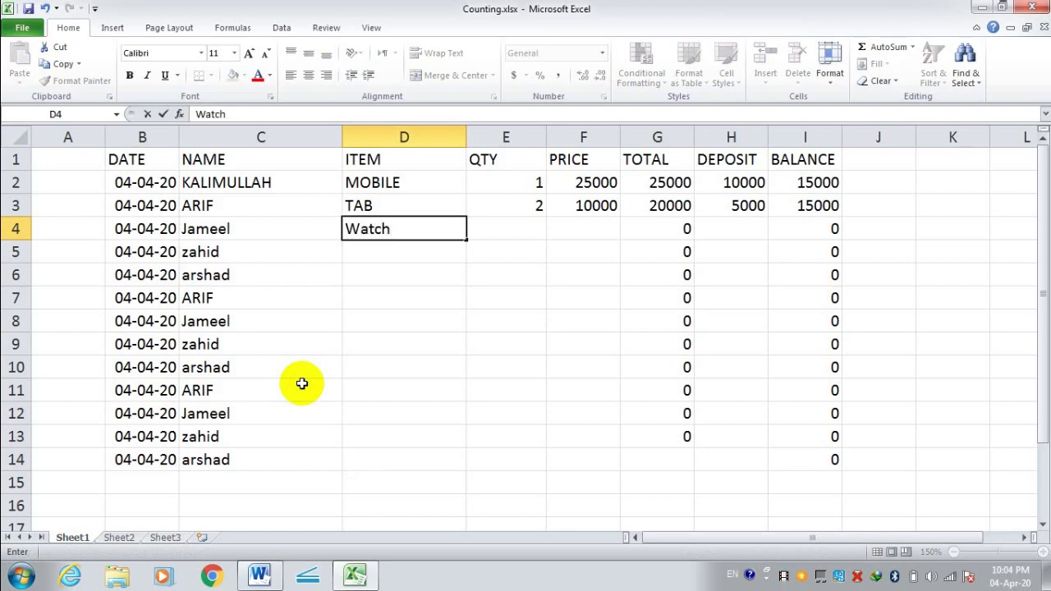
key(Tab)
text(2)
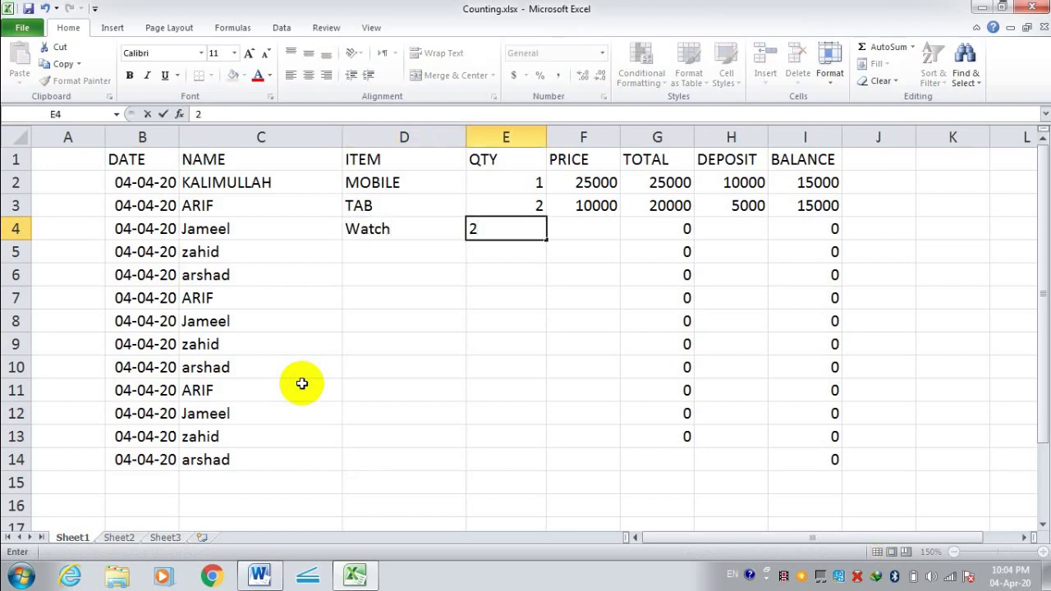
key(Tab)
text(5000)
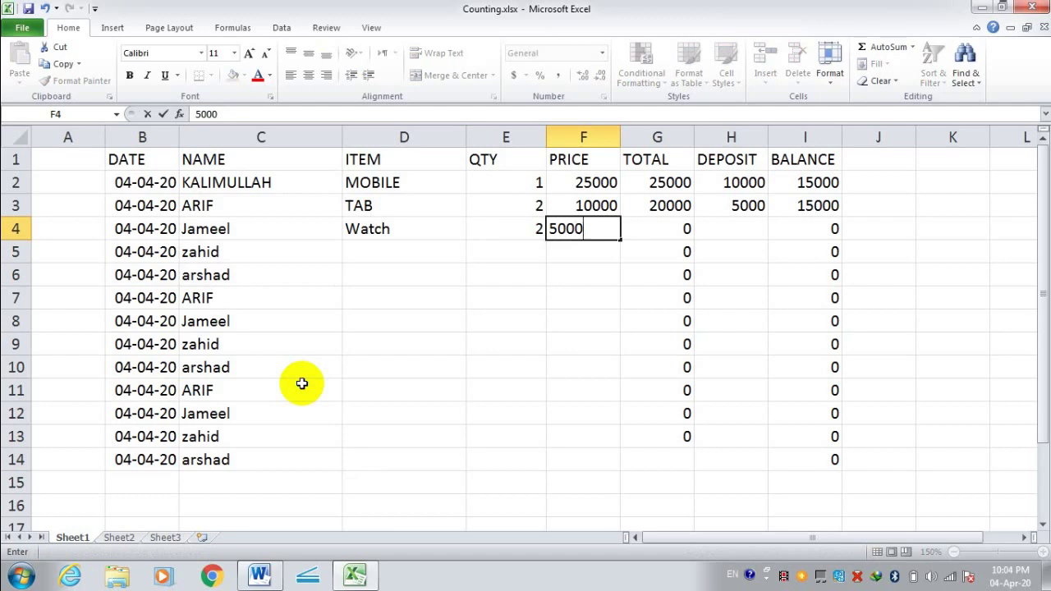
key(Return)
Step: Enter Refregrator with quantity 1 and price 40000 in D5:F5
key(Left)
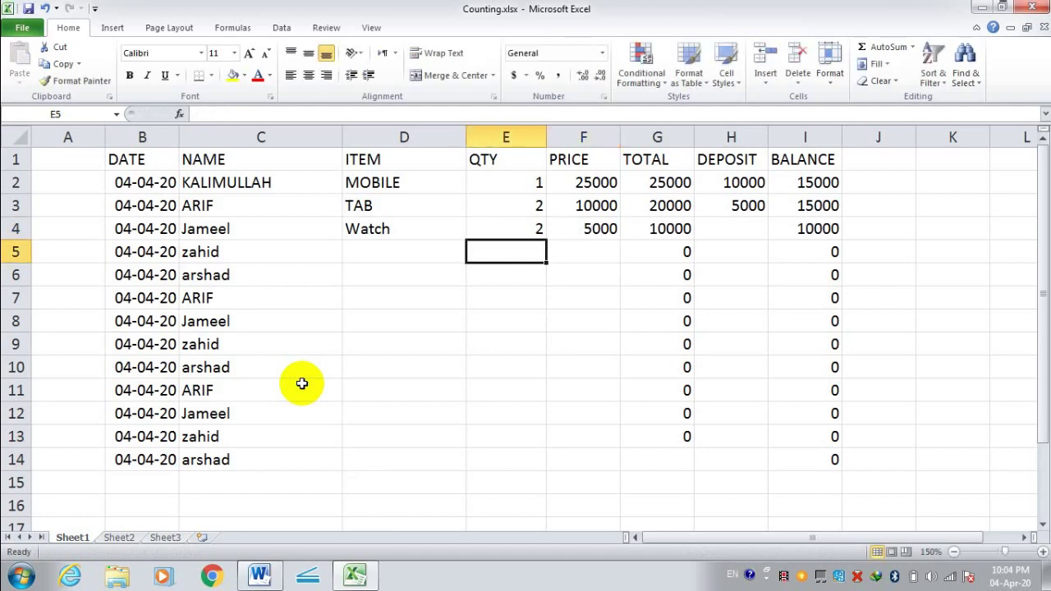
key(Left)
text(re)
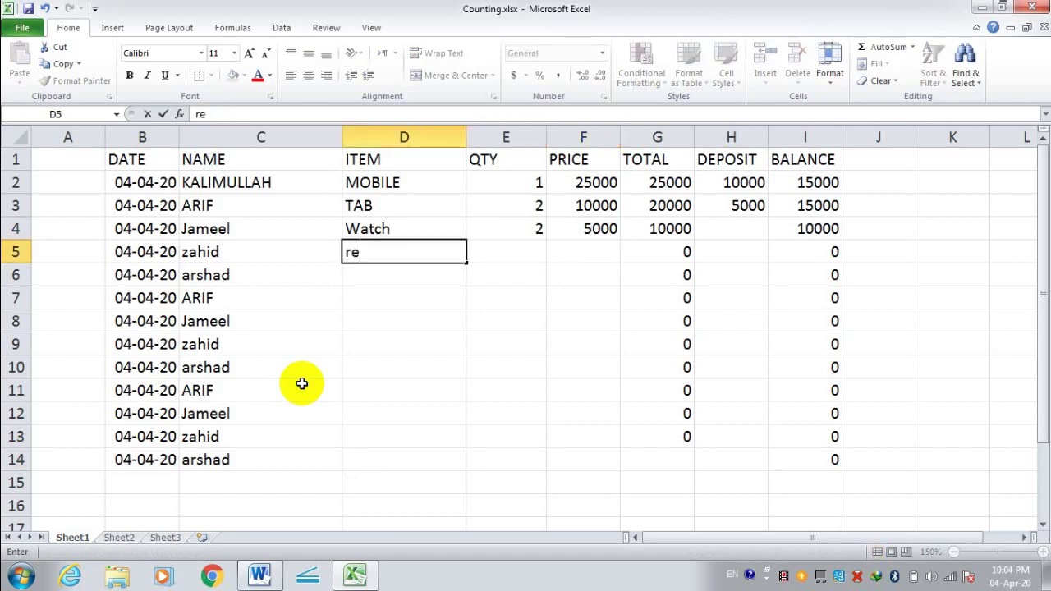
key(BackSpace)
key(BackSpace)
text(Refreg)
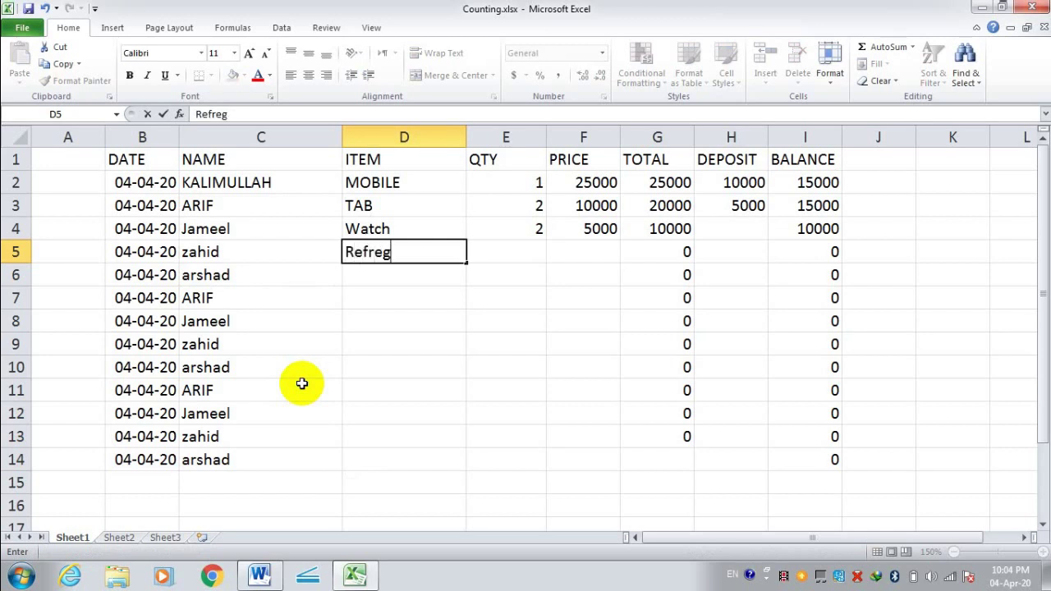
text(ra)
key(BackSpace)
text(rator)
key(Return)
key(Up)
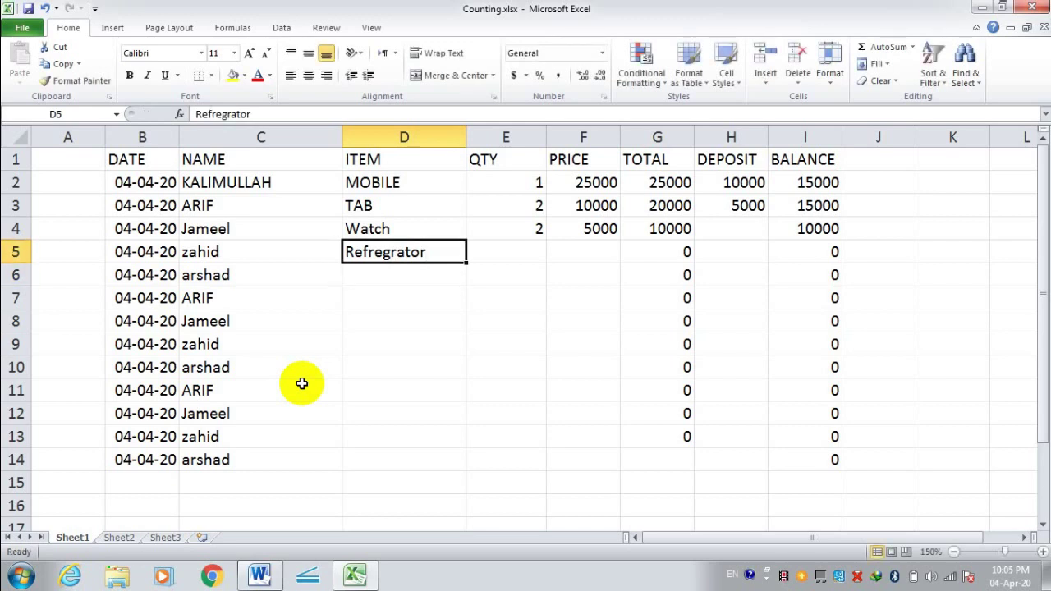
key(Right)
text(1)
key(Tab)
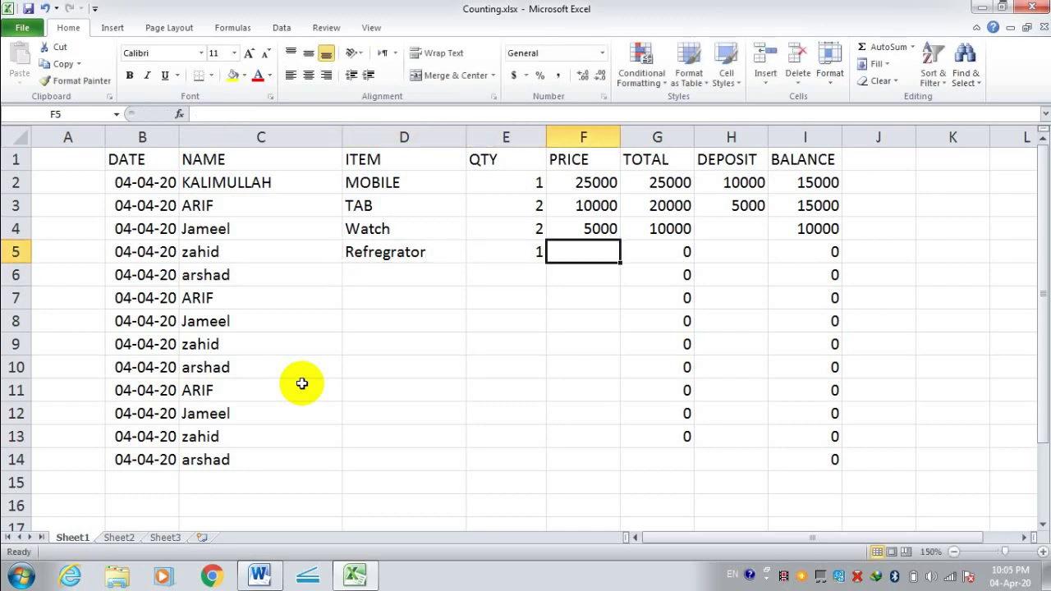
text(40000)
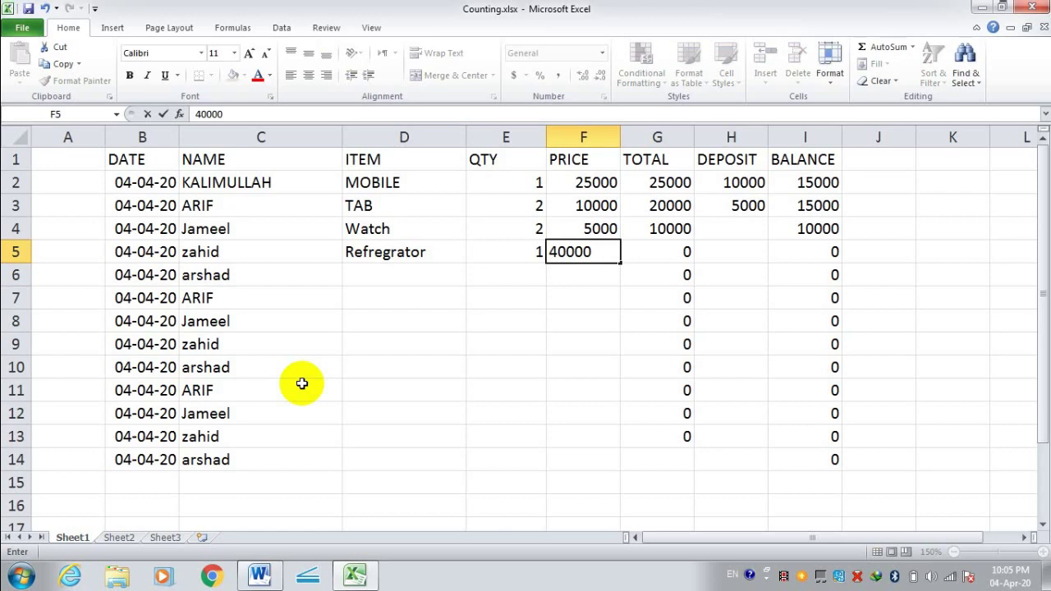
key(Tab)
Step: Enter deposits of 2000 in H4 and 20000 in H5
key(Up)
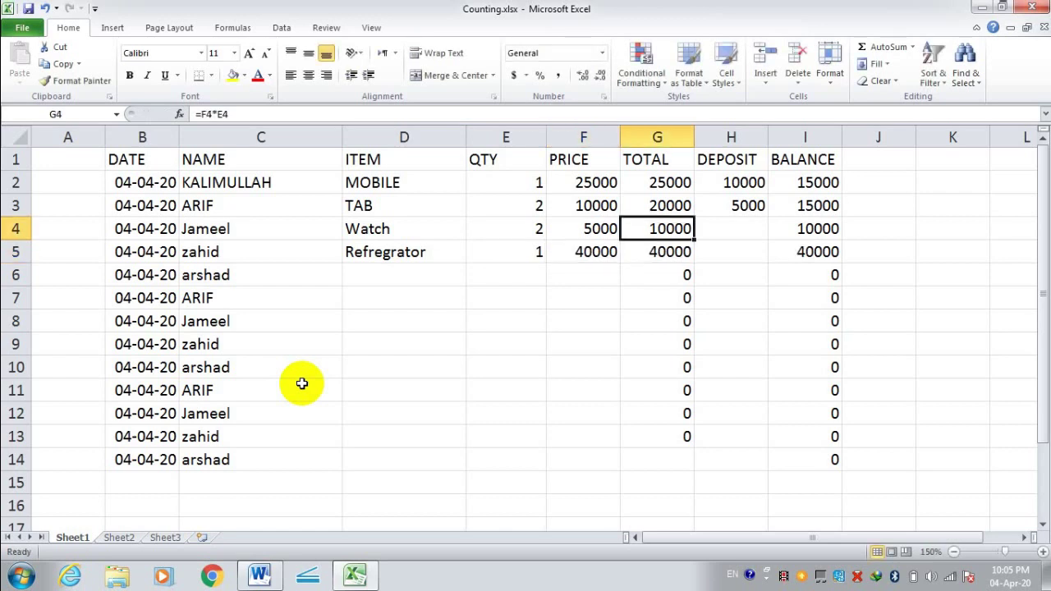
key(Right)
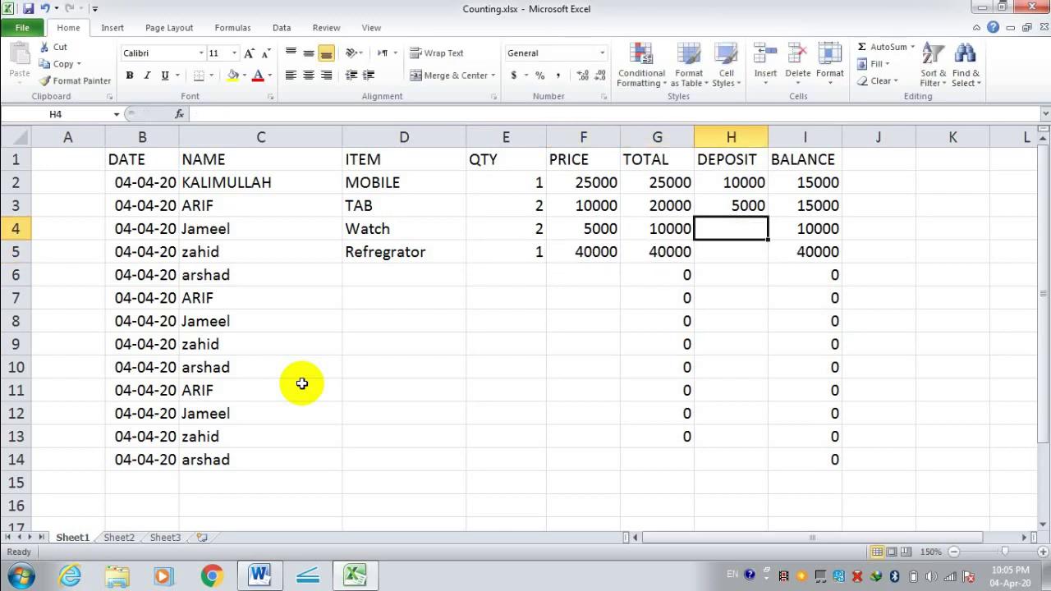
text(200)
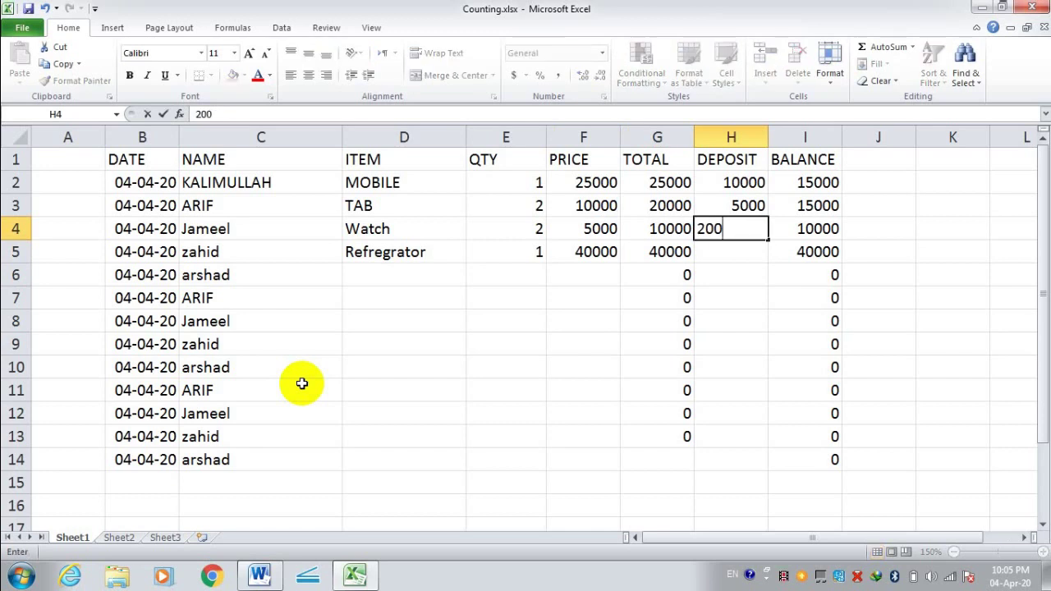
text(0)
key(Return)
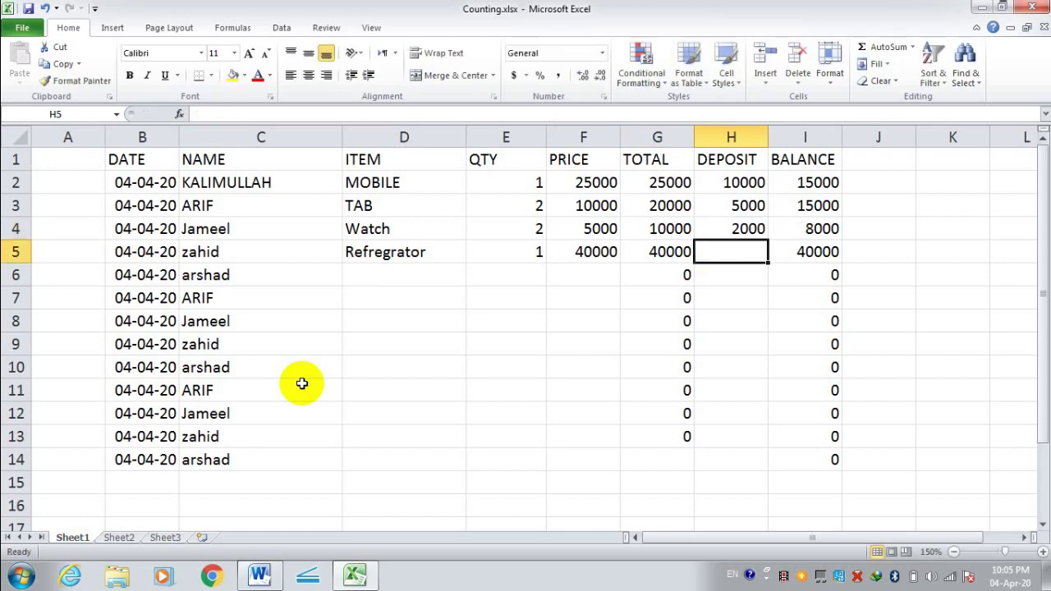
text(20000)
key(Return)
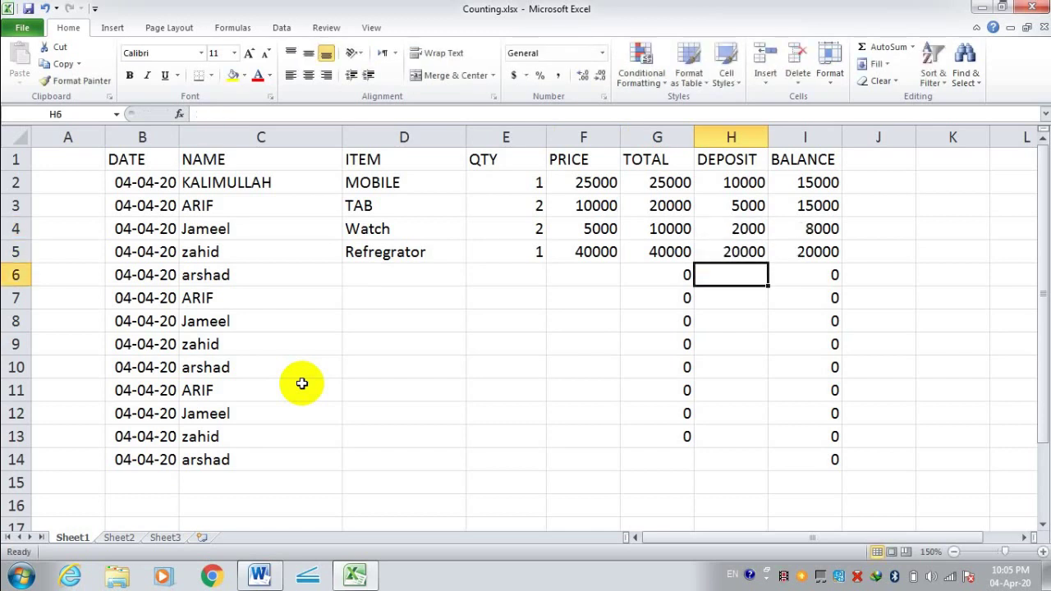
key(Left)
key(Left)
key(Left)
key(Left)
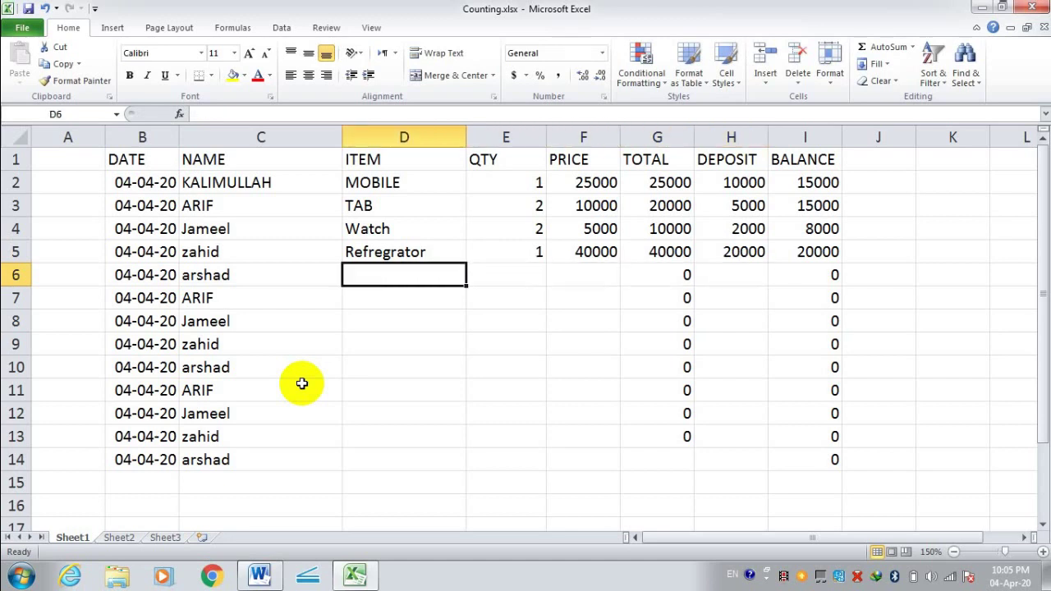
Step: Copy the item names MOBILE through Refregrator into D6:D9 and D10:D13
key(Up)
key(Up)
key(Up)
key(Up)
key(shift+Down)
key(shift+Down)
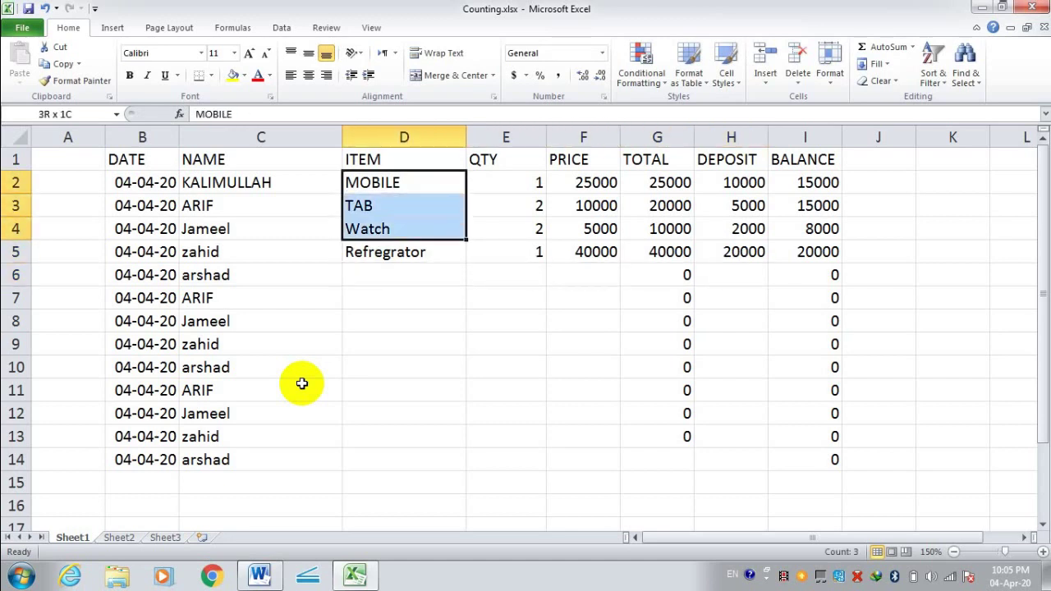
key(shift+Down)
key(ctrl+c)
key(Down)
key(Down)
key(Down)
key(Down)
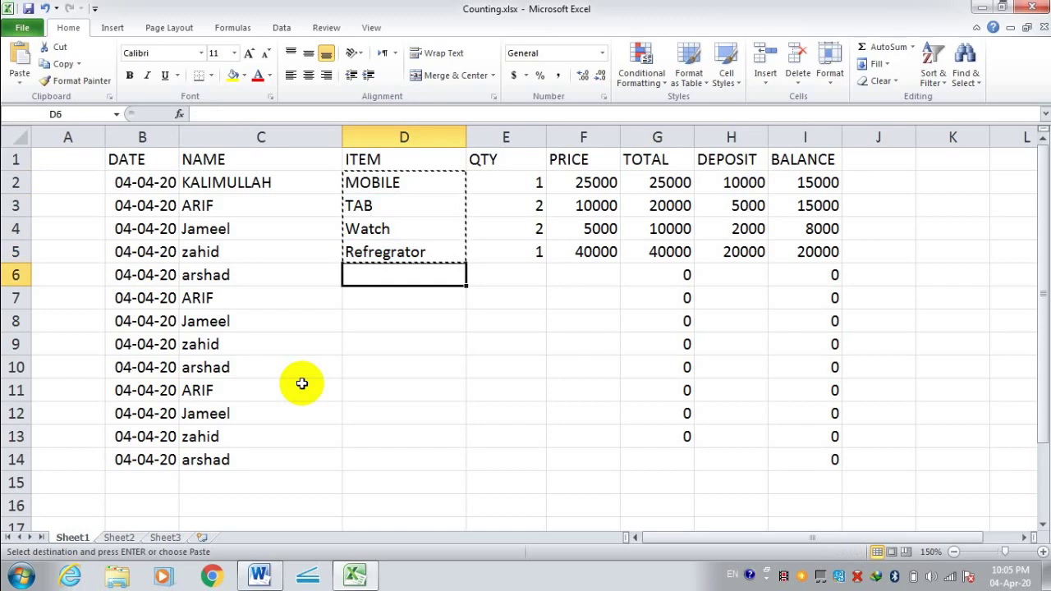
key(ctrl+v)
key(Down)
key(Down)
key(Down)
key(Down)
key(ctrl+v)
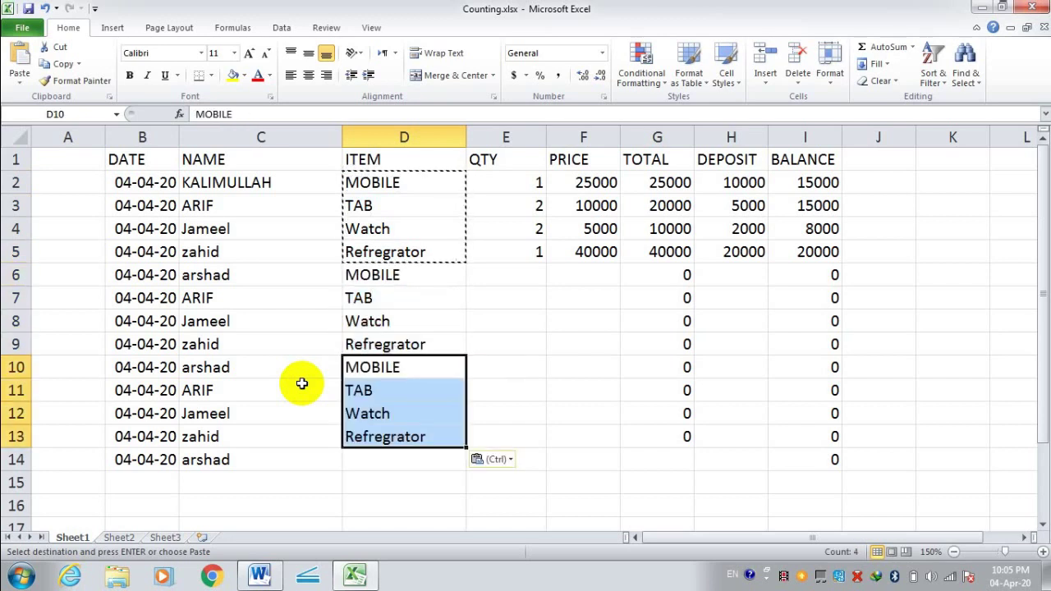
key(Down)
key(Down)
key(Down)
Step: Copy Refregrator from D13 into D14
key(shift+Down)
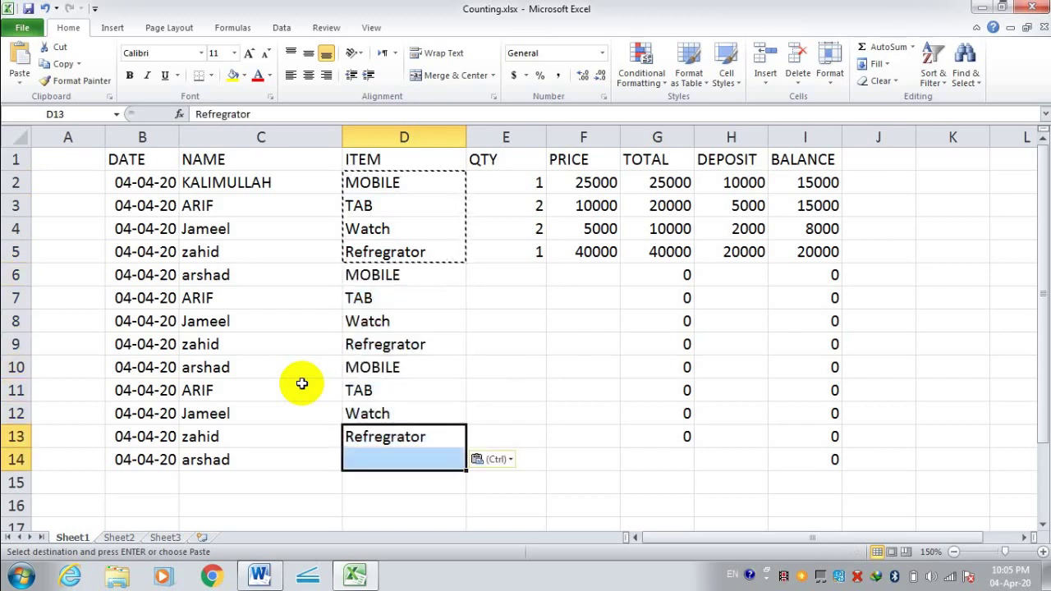
key(ctrl+f)
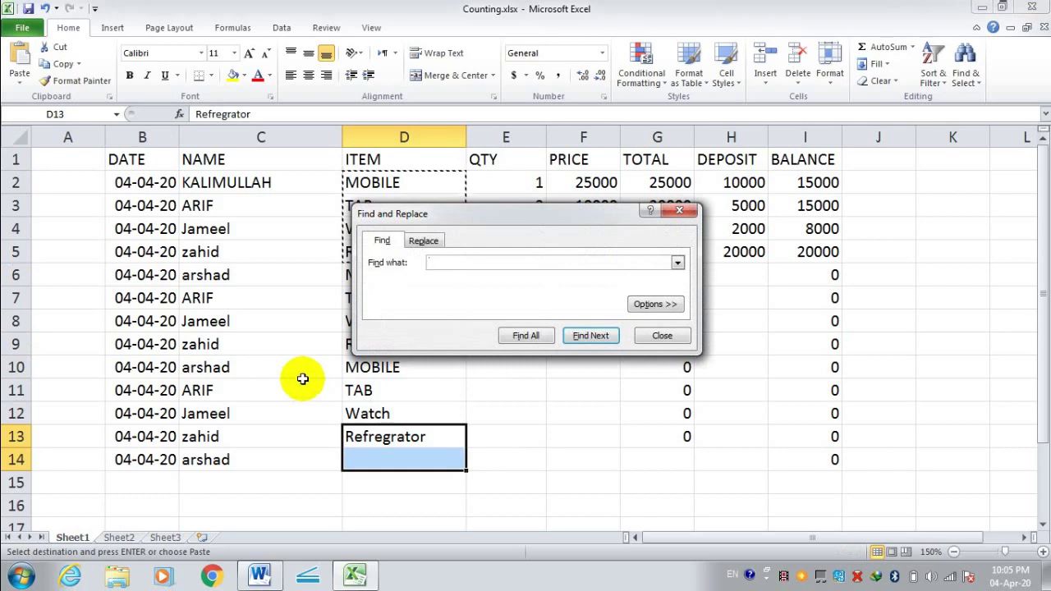
click(662, 336)
key(ctrl)
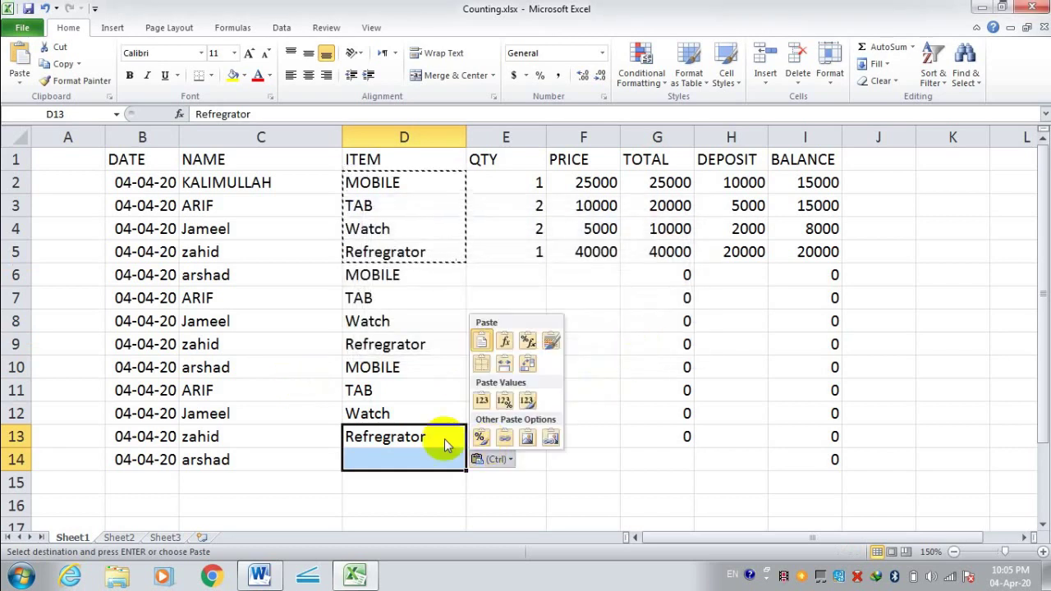
key(ctrl)
click(422, 439)
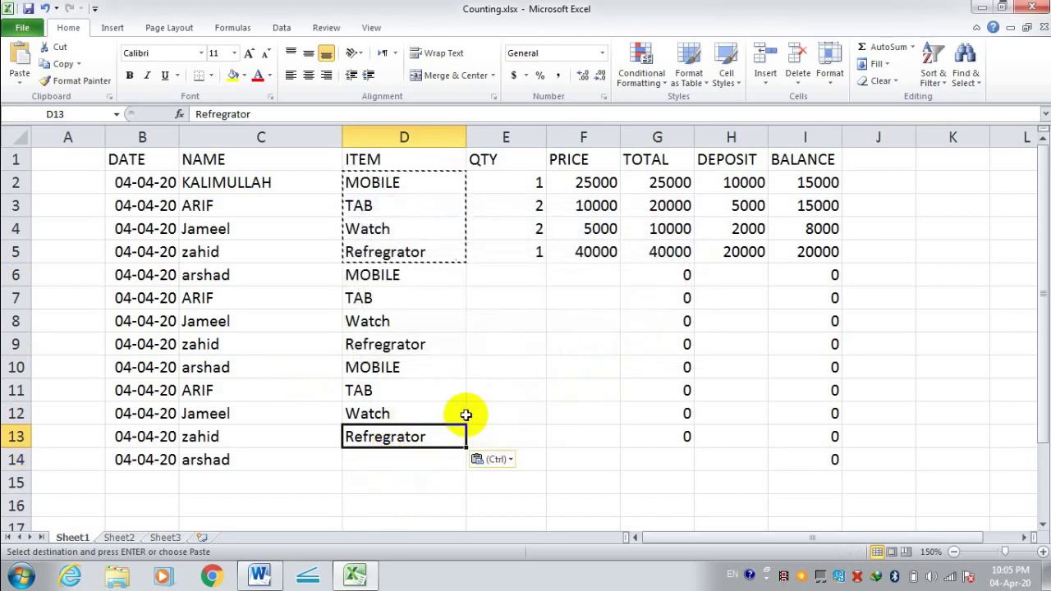
key(shift+Down)
key(Return)
Step: Fill quantity 1 down the QTY column from E5 through E14
key(Right)
key(Right)
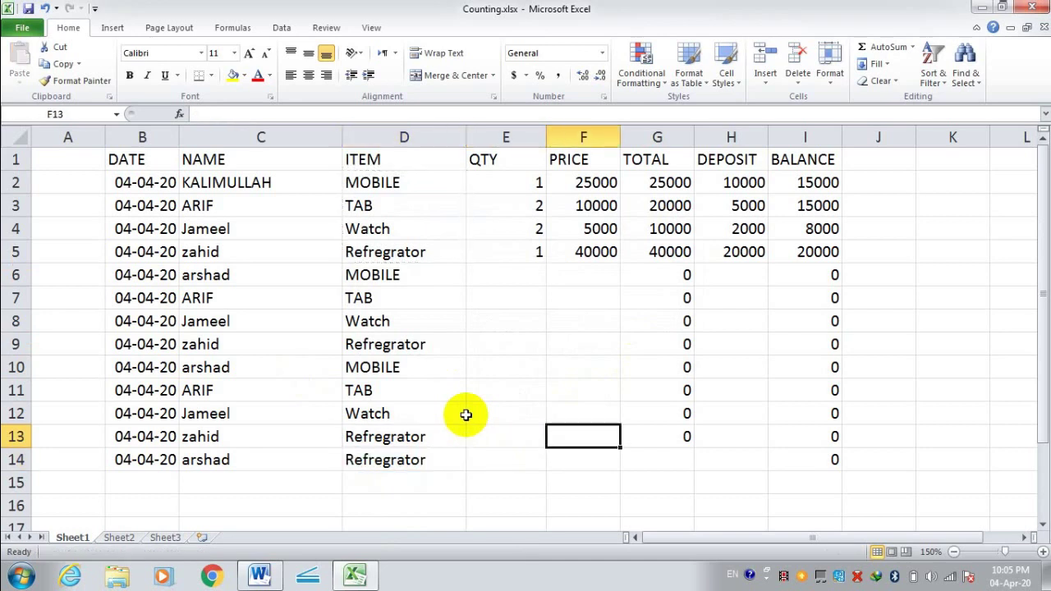
key(Up)
key(Up)
key(Up)
key(Up)
key(Left)
key(Up)
key(shift+Down)
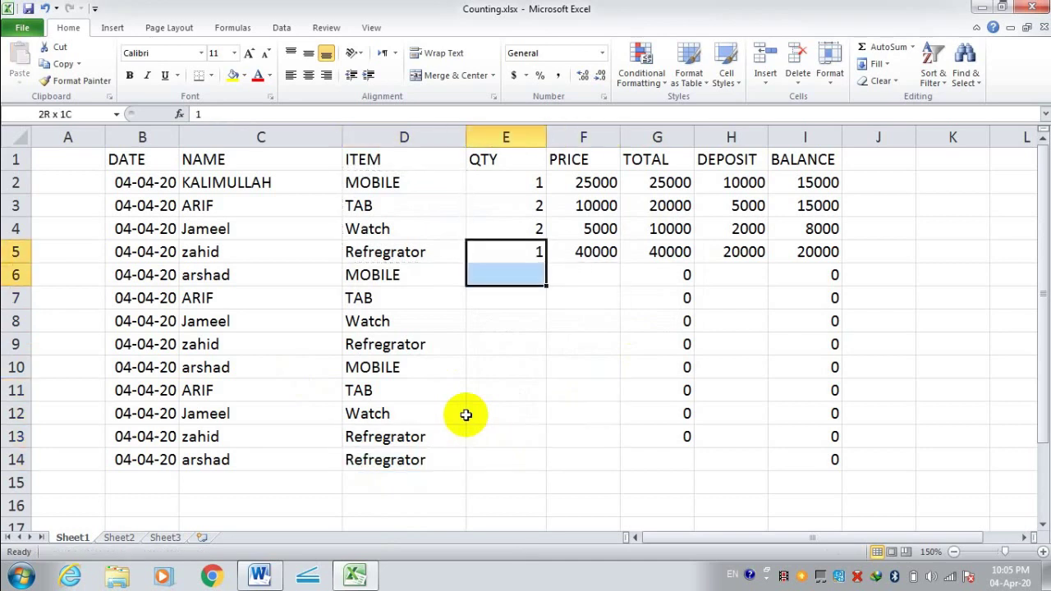
key(shift+Down)
key(shift+Down)
key(shift+Down)
key(shift+Down)
key(shift+Down)
key(shift+Down)
key(shift+Down)
key(ctrl+d)
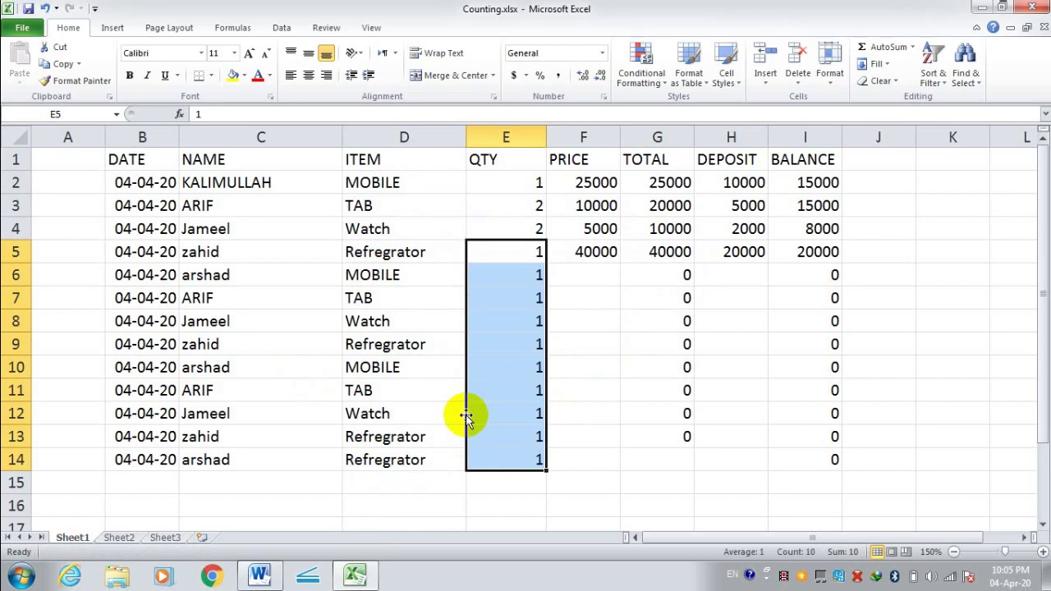
Step: Enter prices 25000, 10000, 2000, 45000 and 30000 in F6:F10
key(Right)
key(Down)
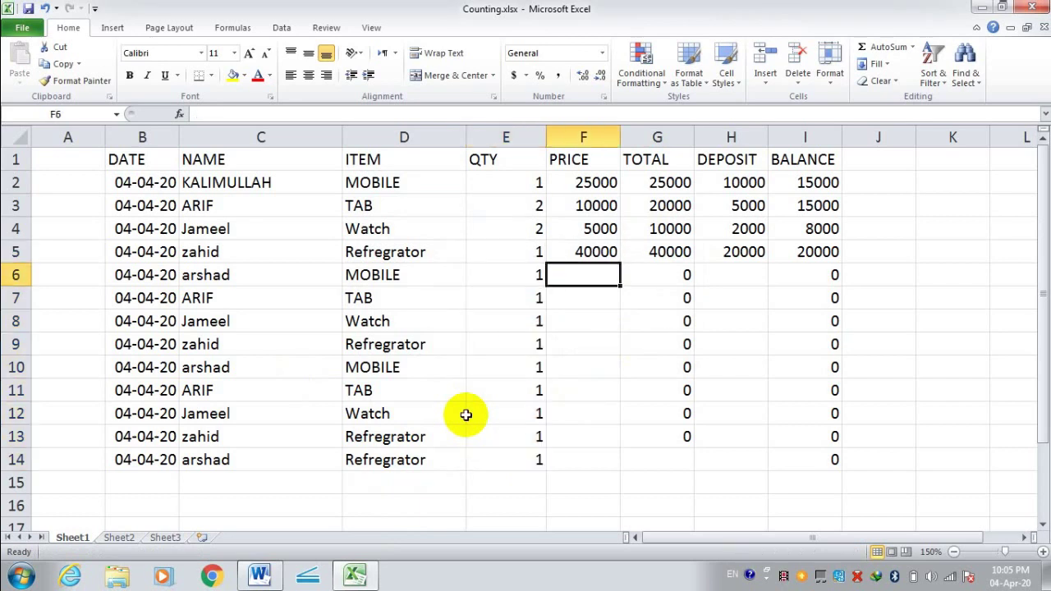
text(25000)
key(Return)
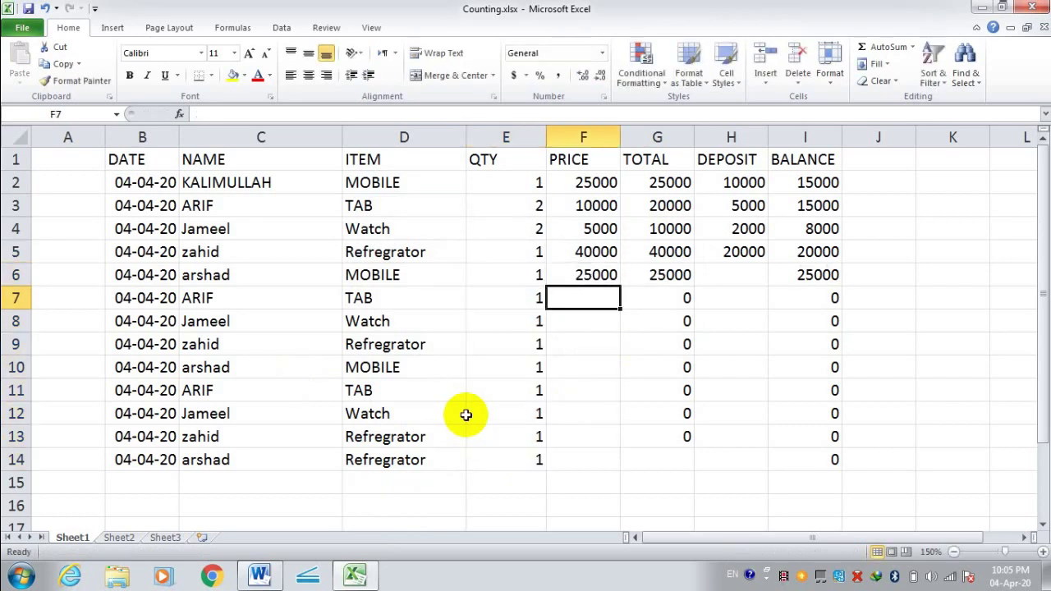
text(1000)
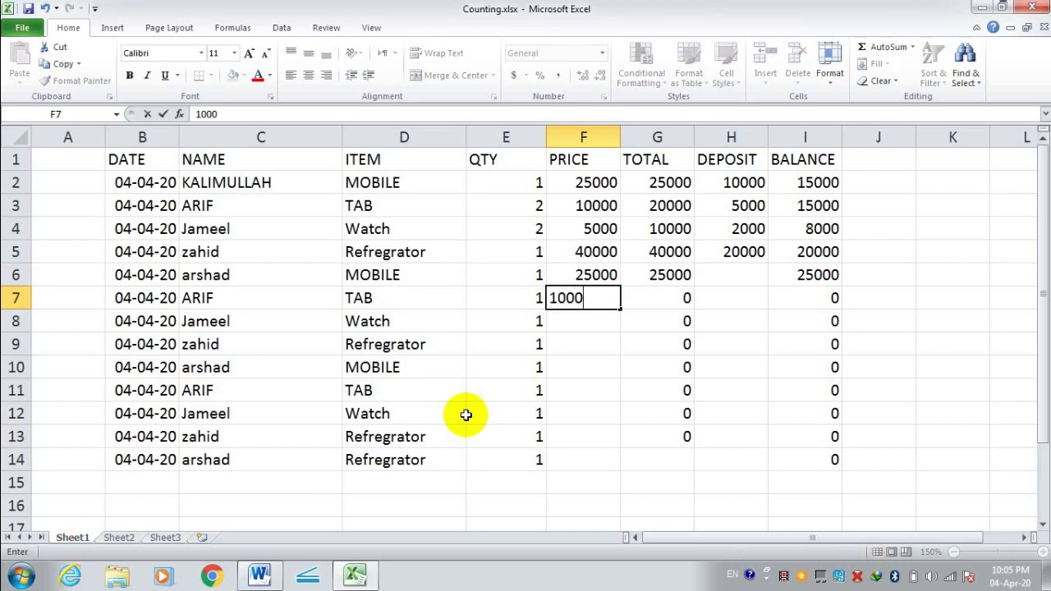
text(0)
key(Return)
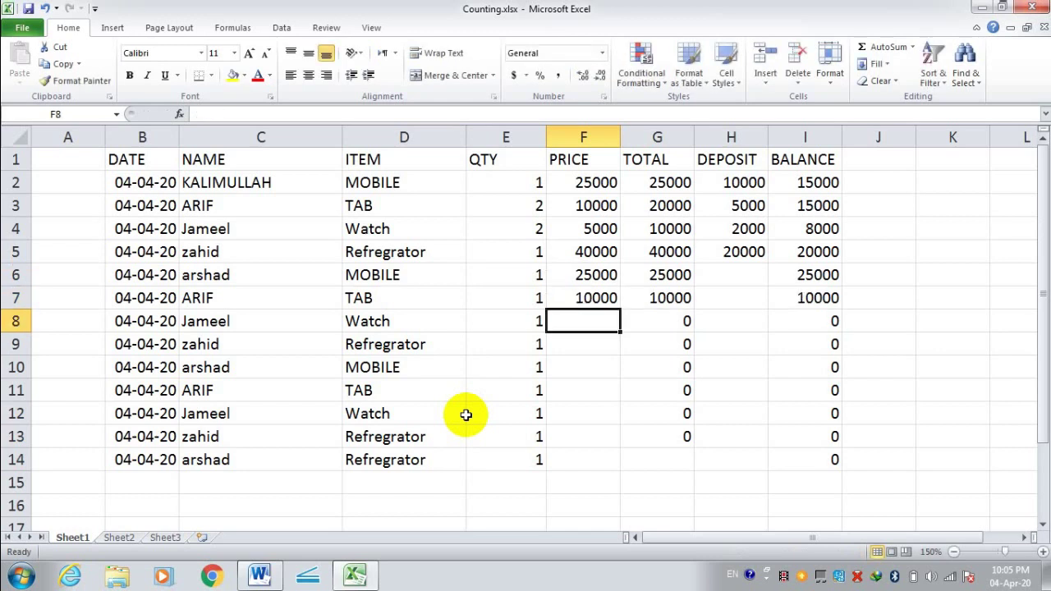
text(2000)
key(Return)
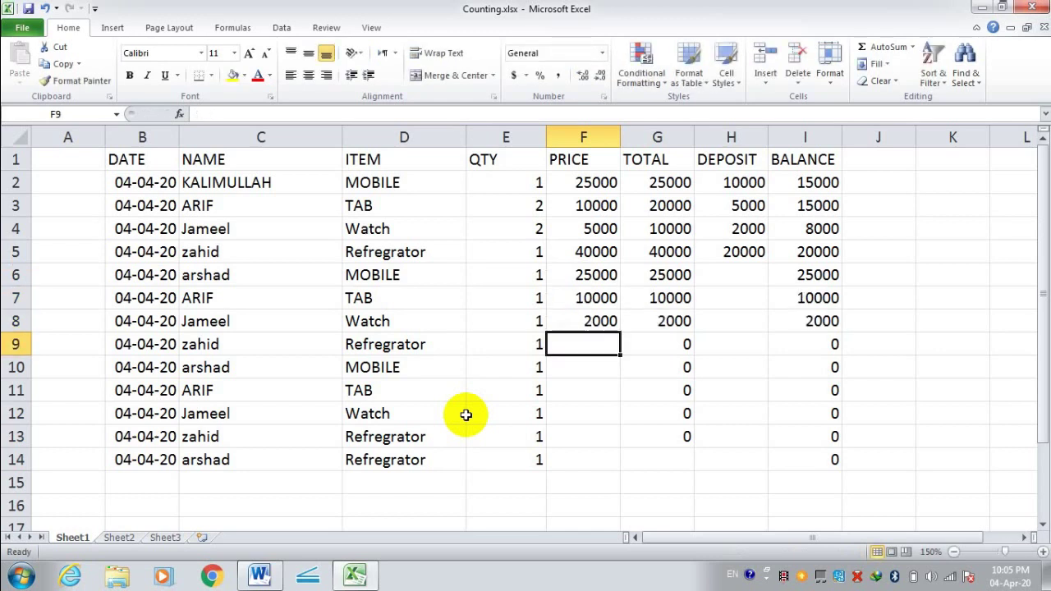
text(45000)
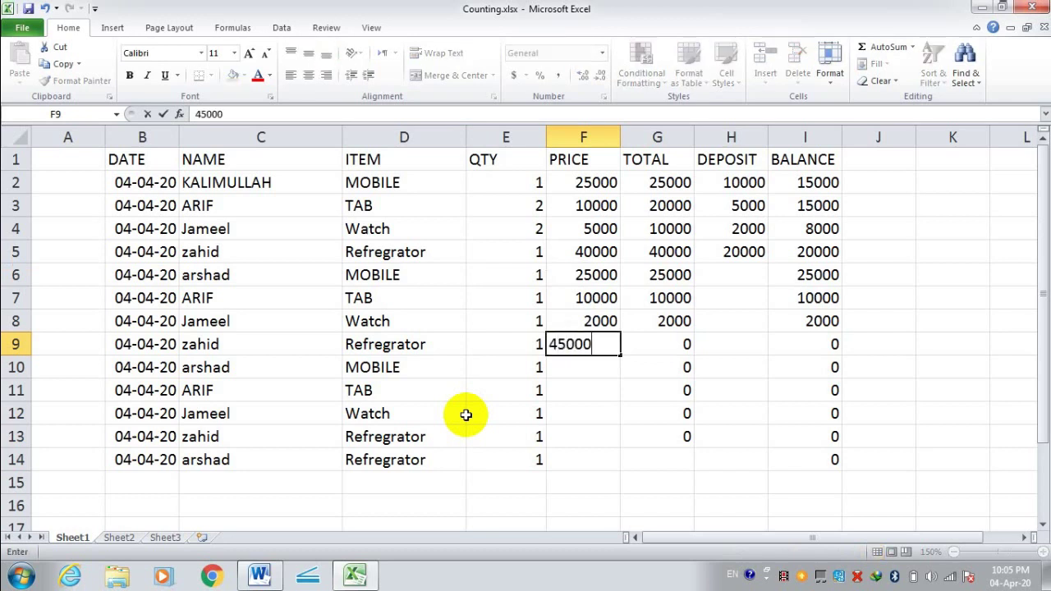
key(Return)
text(30)
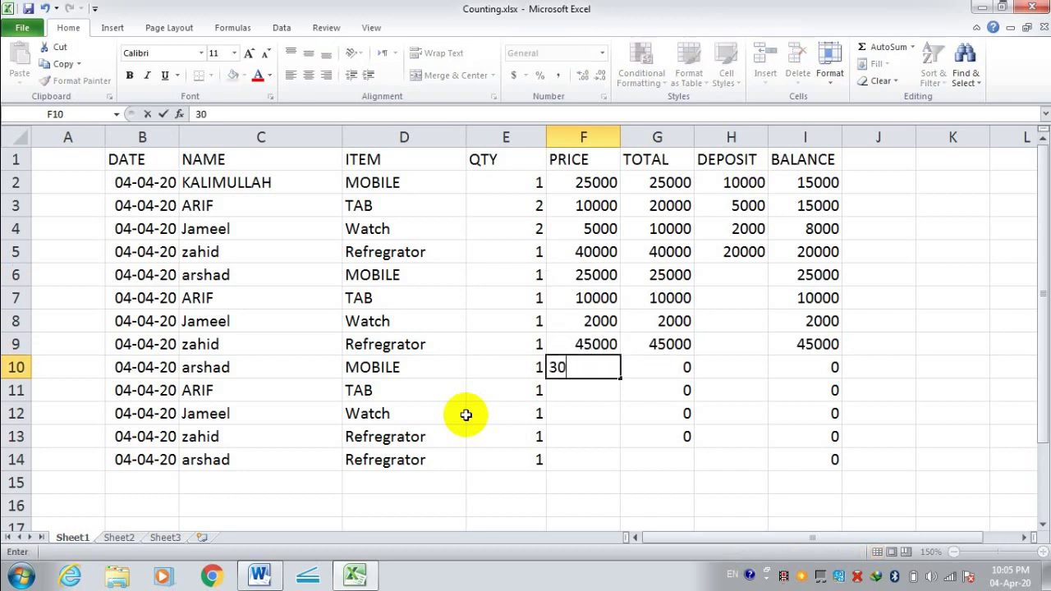
text(000)
key(Return)
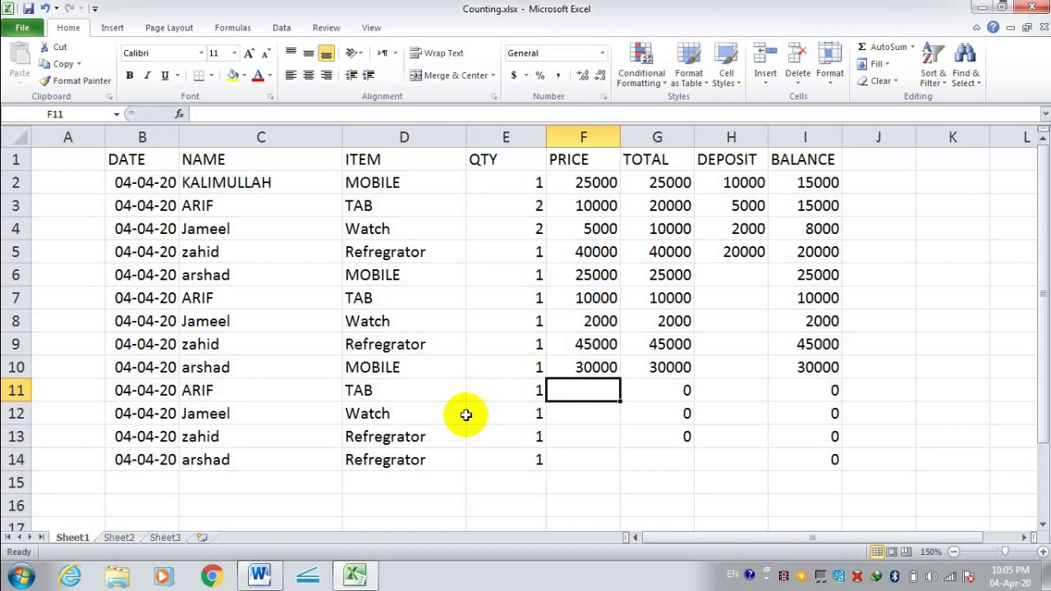
Step: Enter prices 15000, 25000, 50000 and 50000 in F11:F14
text(1500)
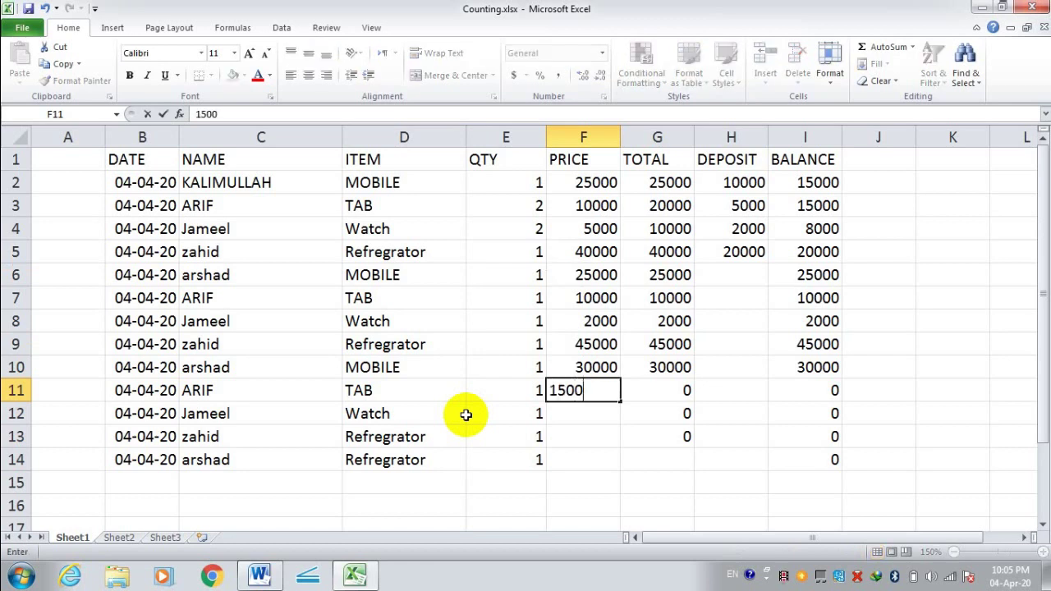
text(0)
key(Return)
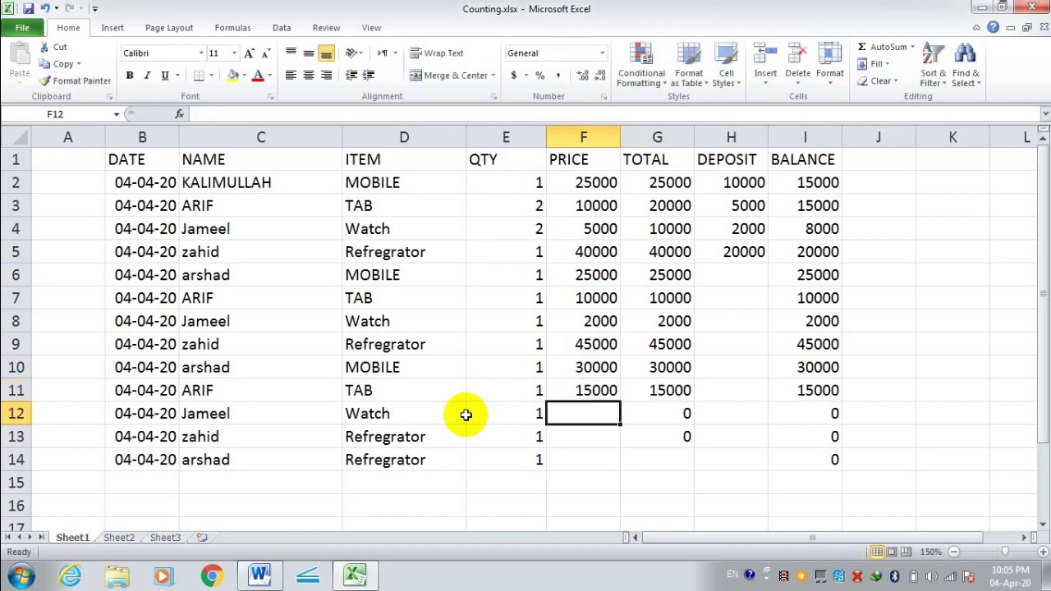
text(25000)
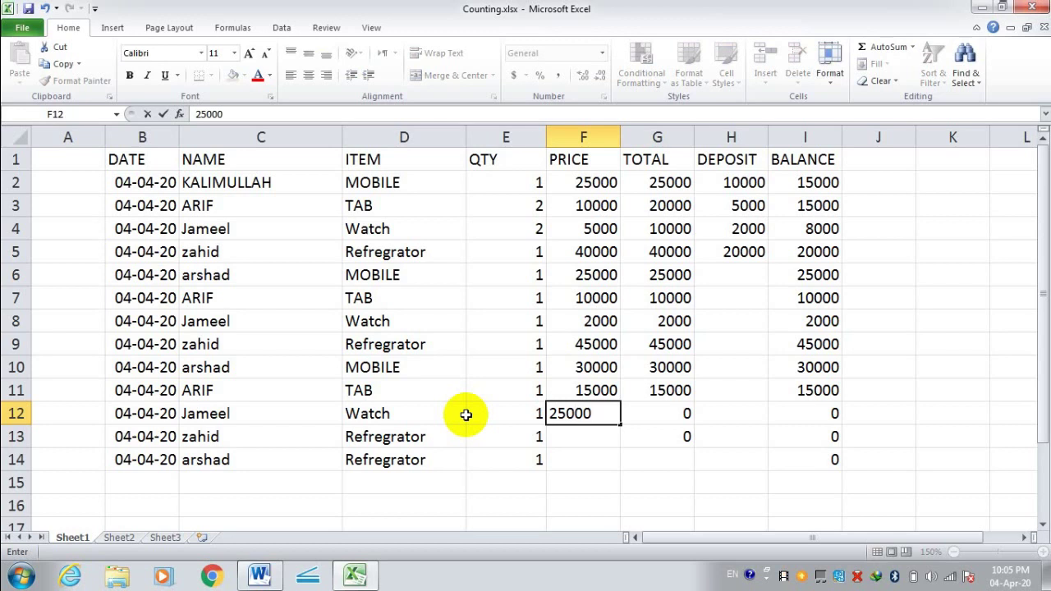
key(Return)
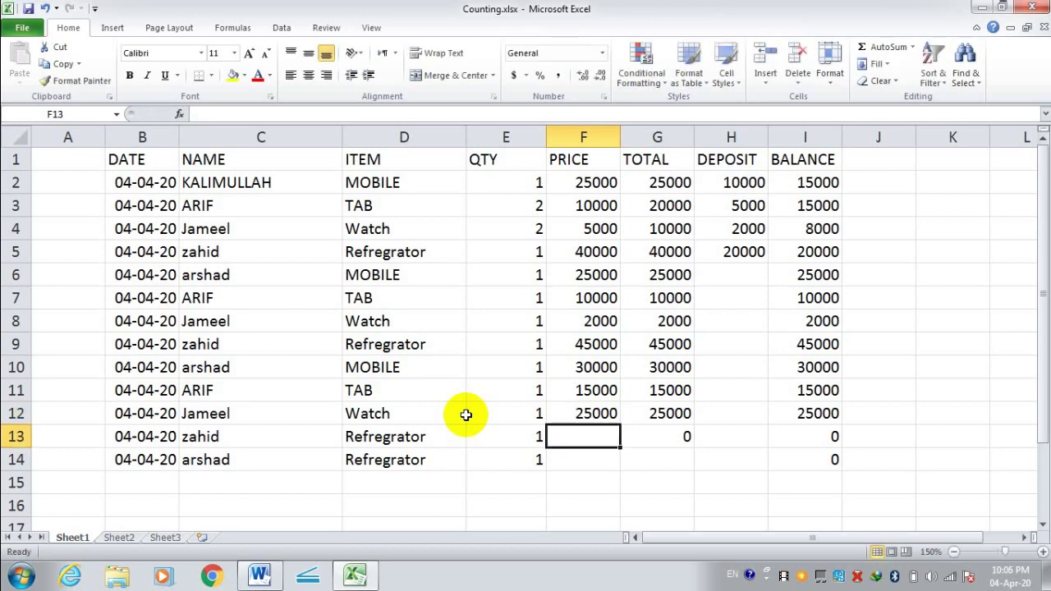
text(50000)
key(Return)
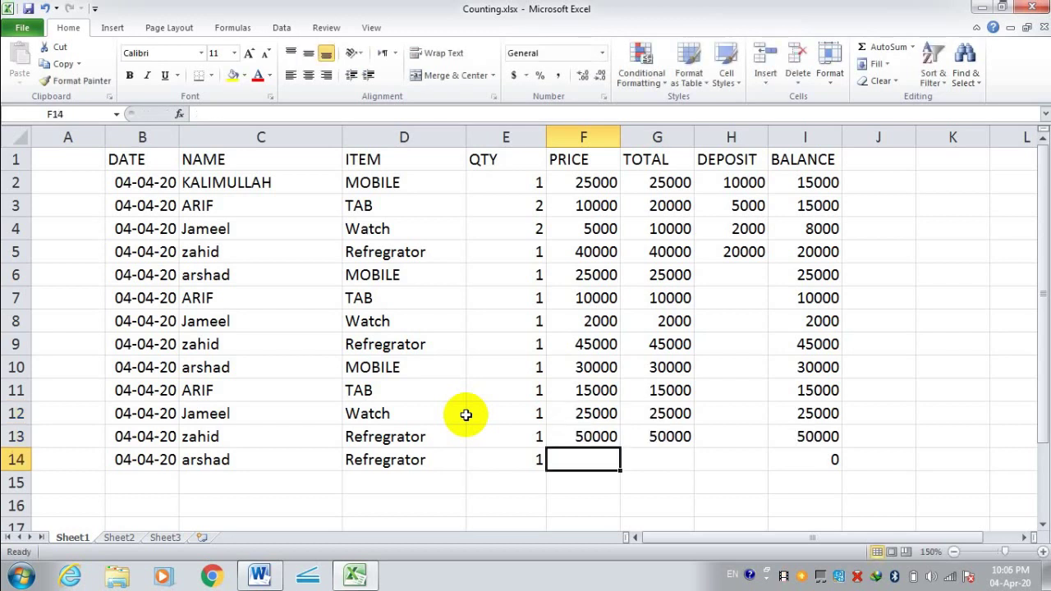
text(50000)
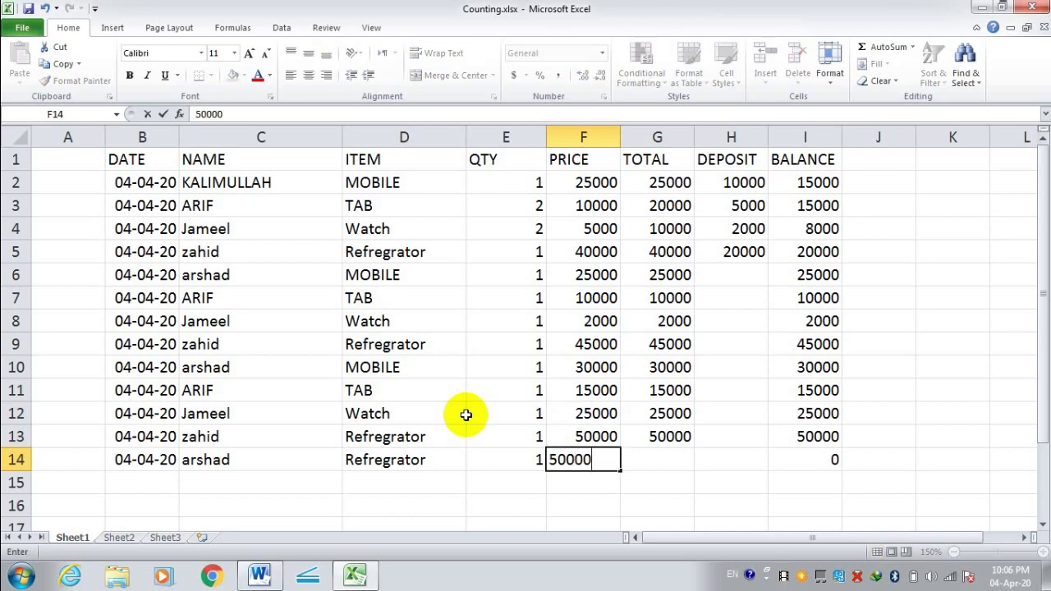
key(Return)
key(Up)
key(Up)
key(Up)
key(Up)
key(Up)
key(Up)
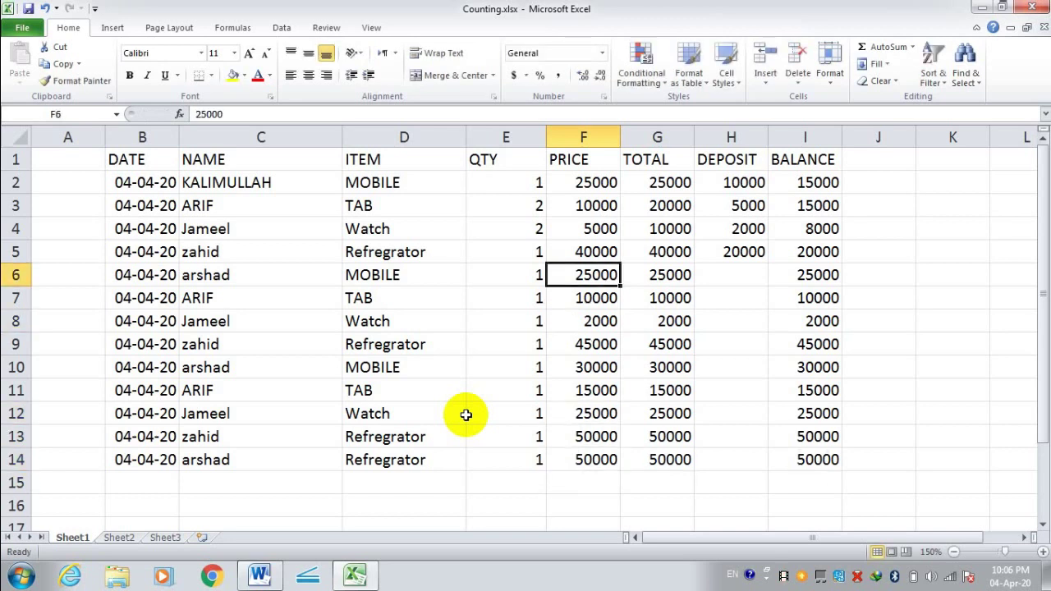
Step: Enter deposits 15000, 5000, 1000 and 30000 in H6 through H9
key(Right)
key(Right)
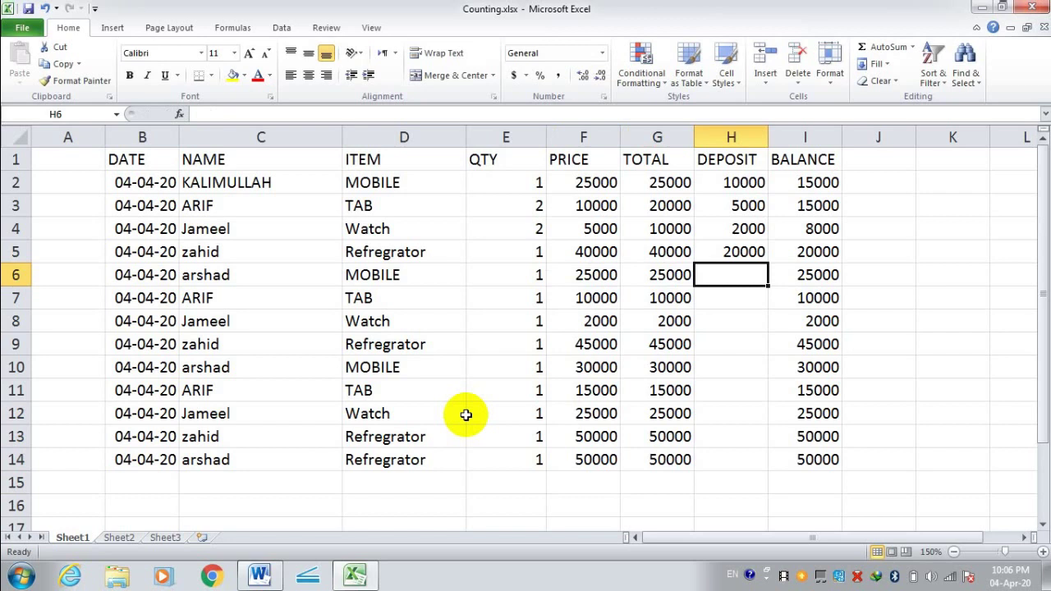
text(1)
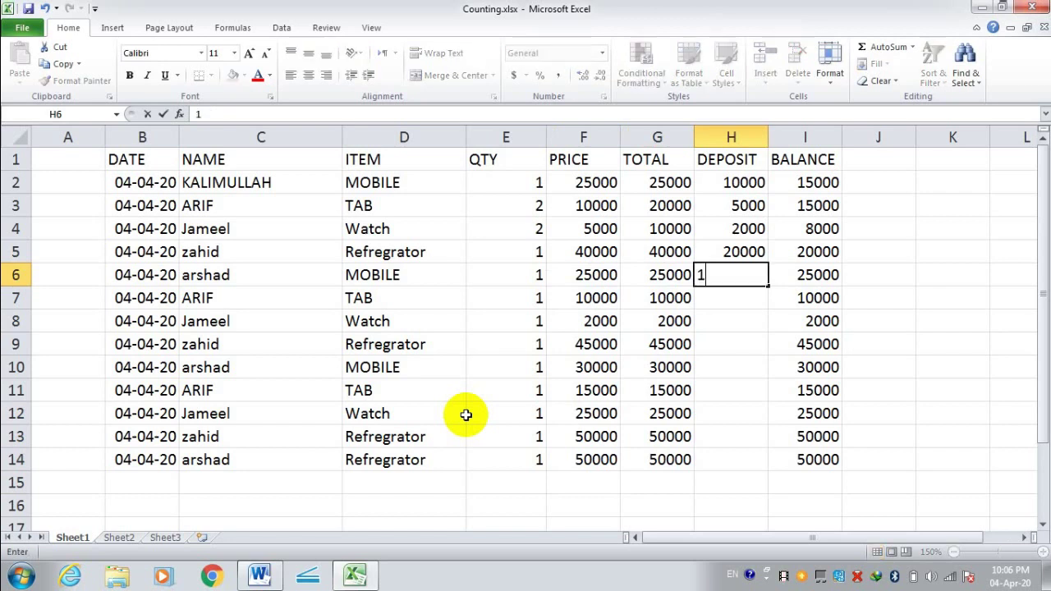
text(5000)
key(Return)
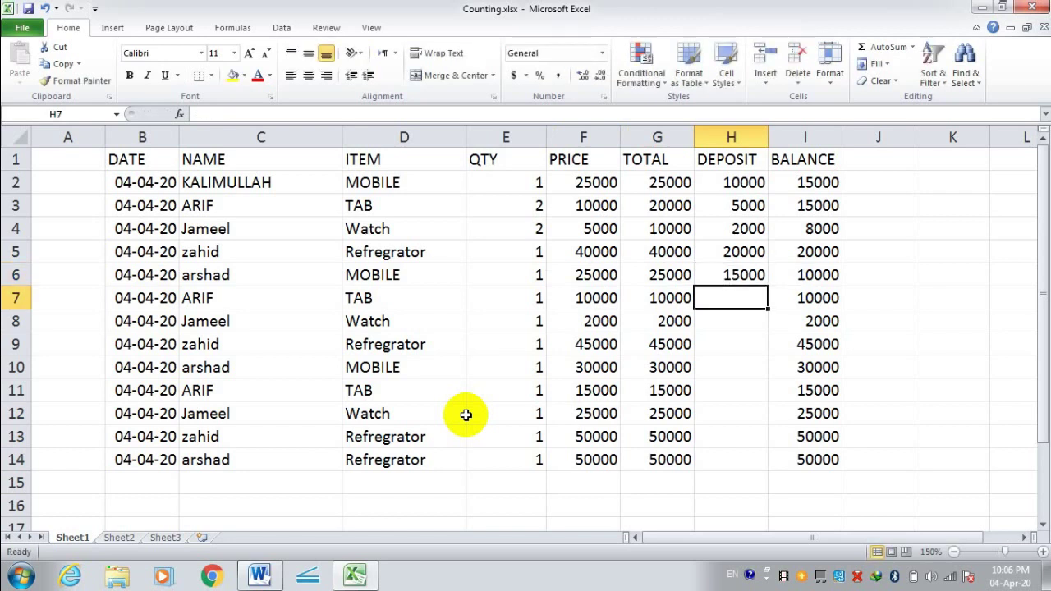
text(5000)
key(Return)
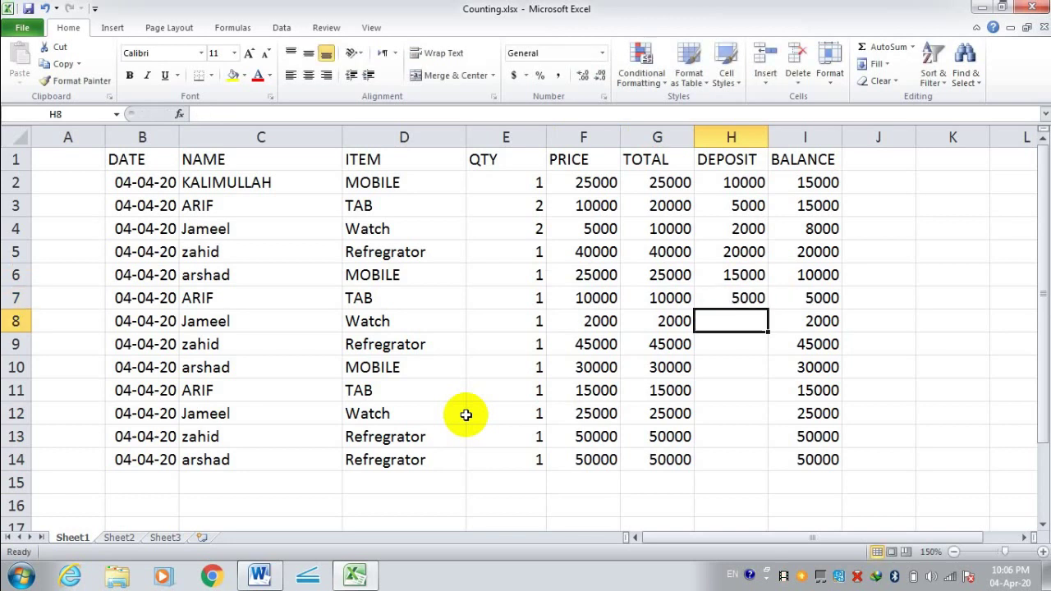
text(1000)
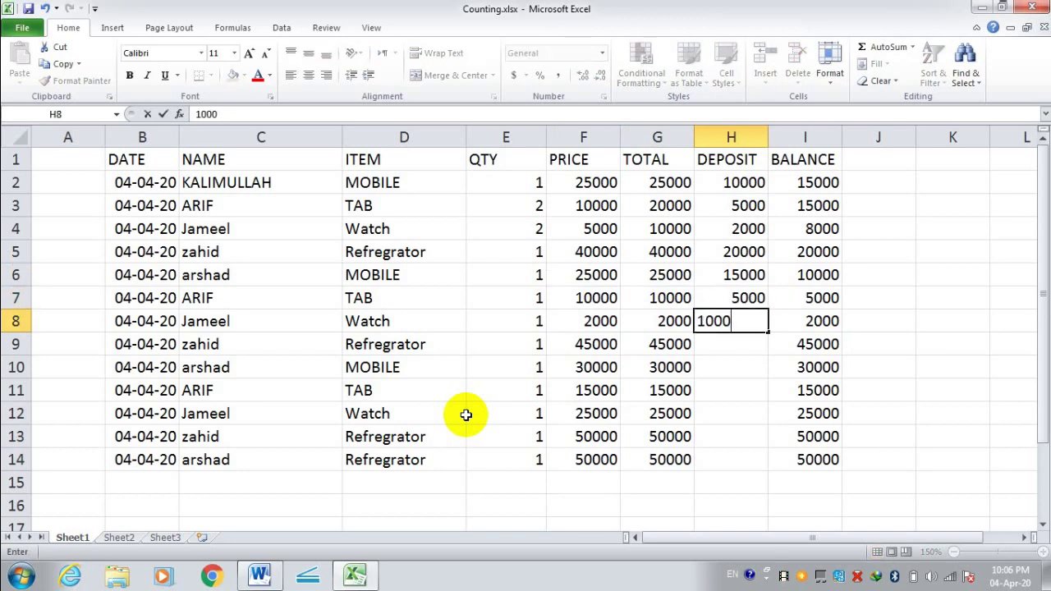
key(Return)
text(3000)
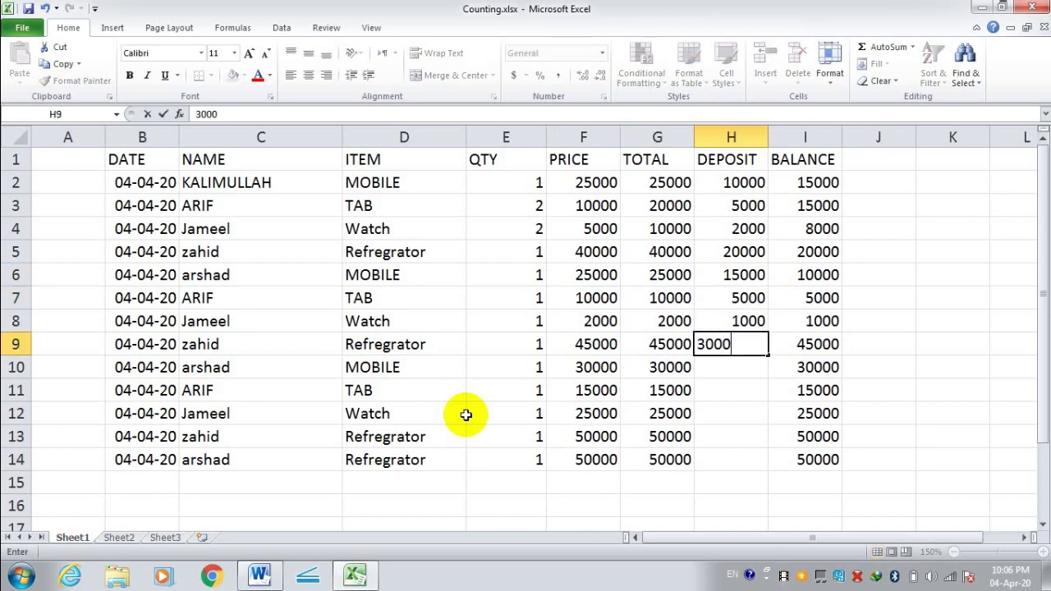
text(0)
key(Return)
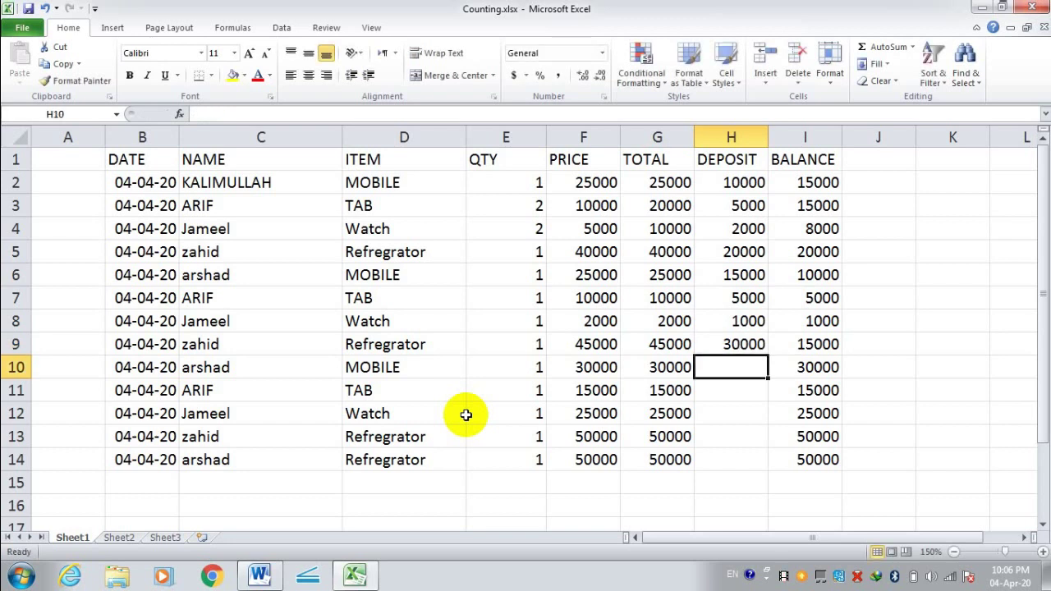
Step: Enter deposits 25000, 10000, 15000, 25000 and 30000 in H10 through H14
text(2500)
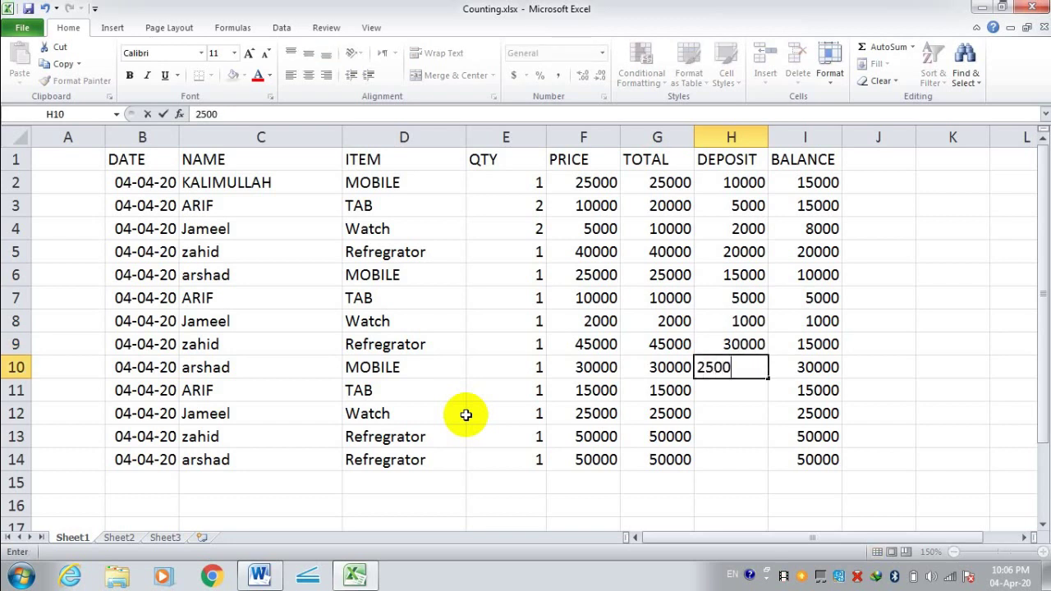
text(0)
key(Return)
text(10)
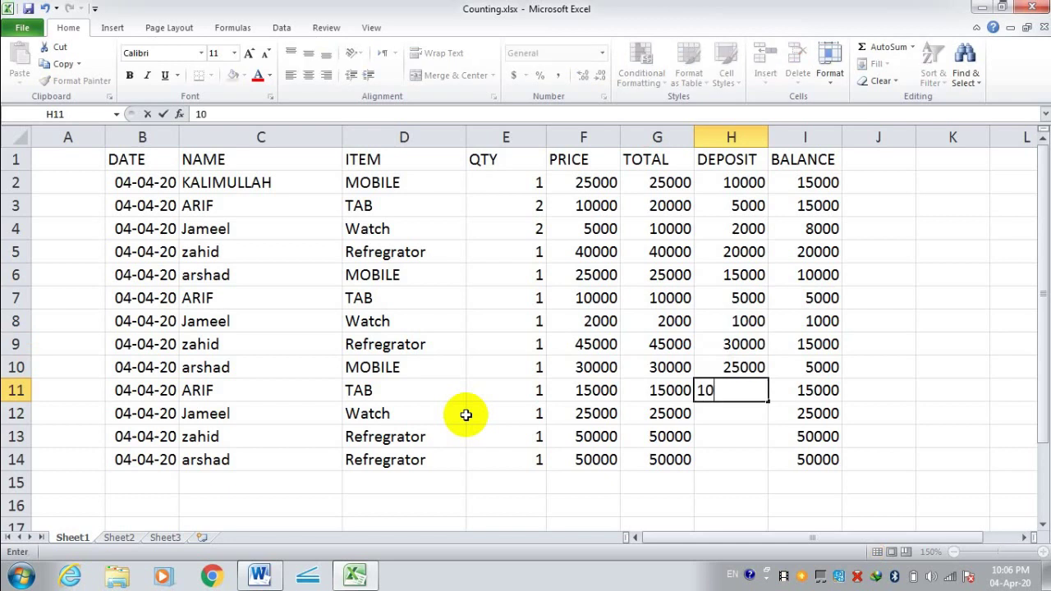
text(000)
key(Return)
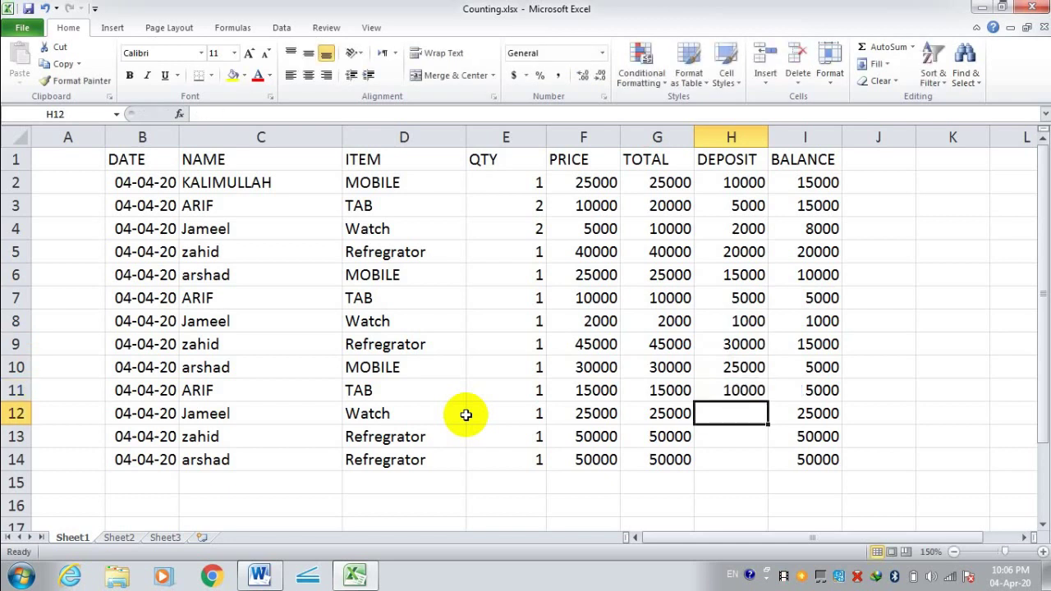
text(15000)
key(Return)
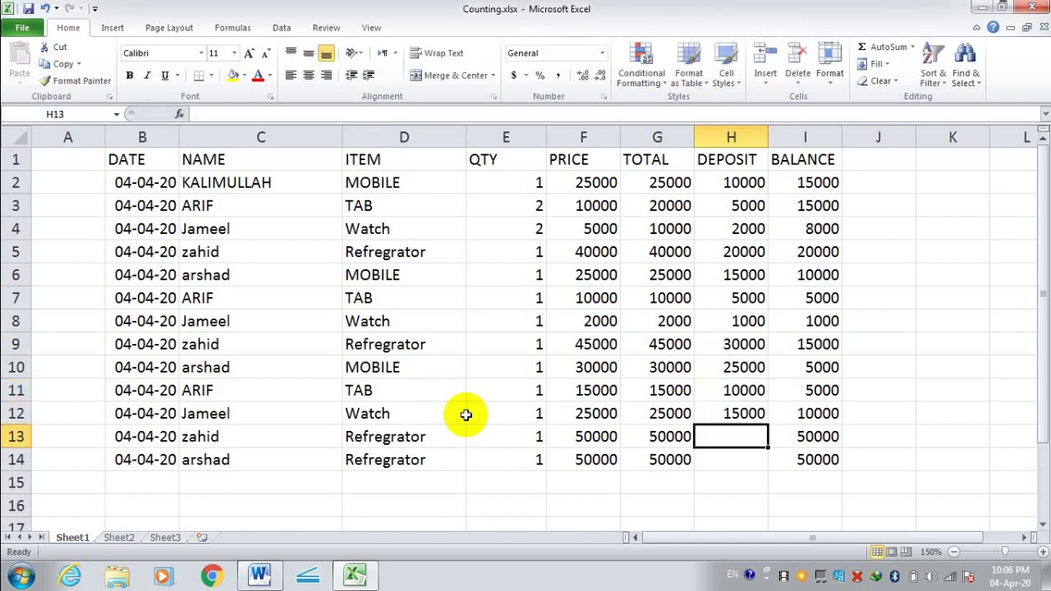
text(2500)
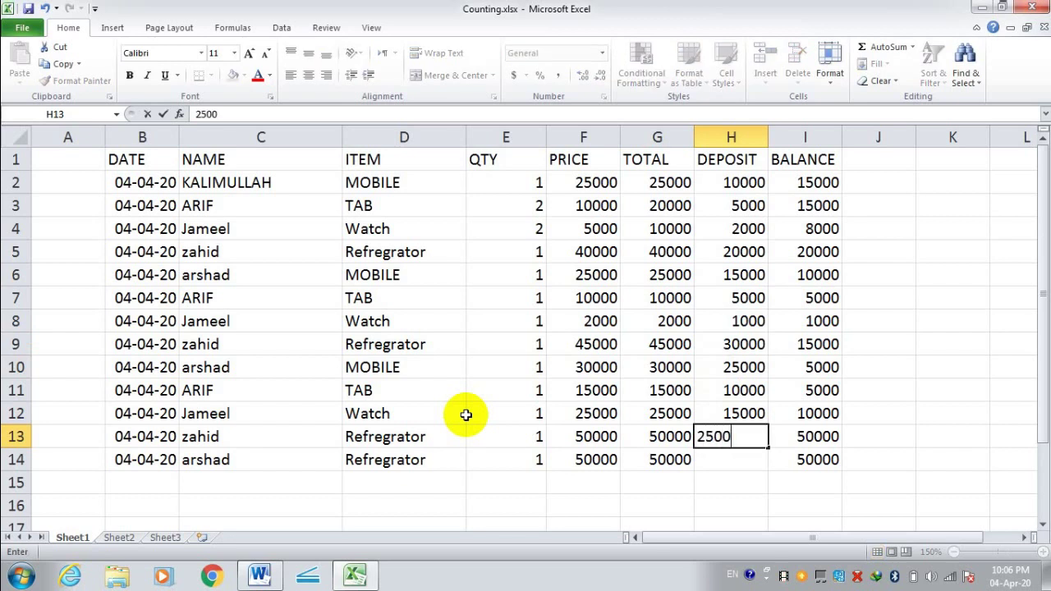
text(0)
key(Return)
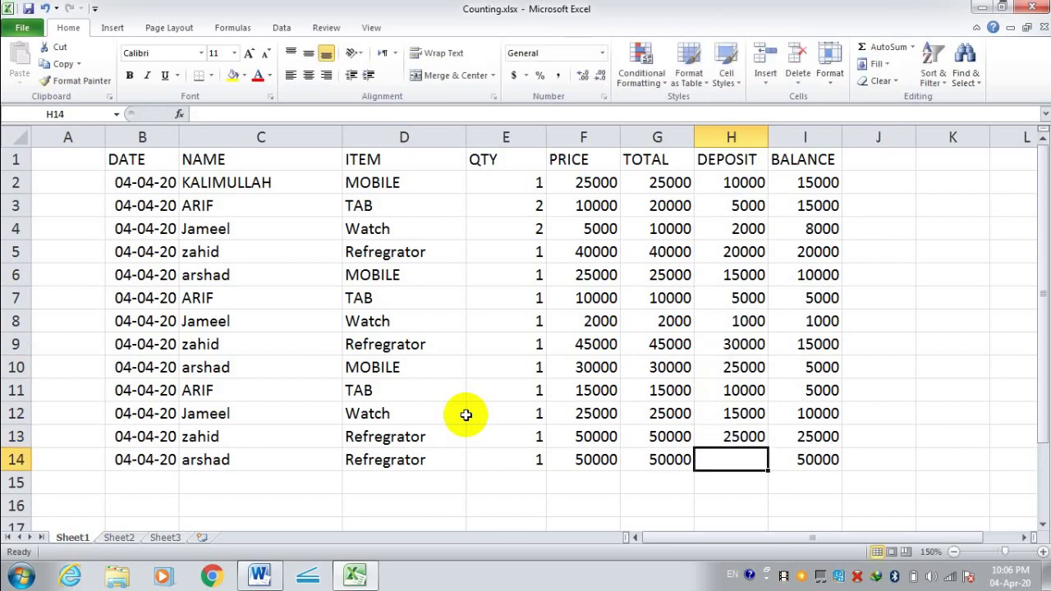
text(30000)
key(Return)
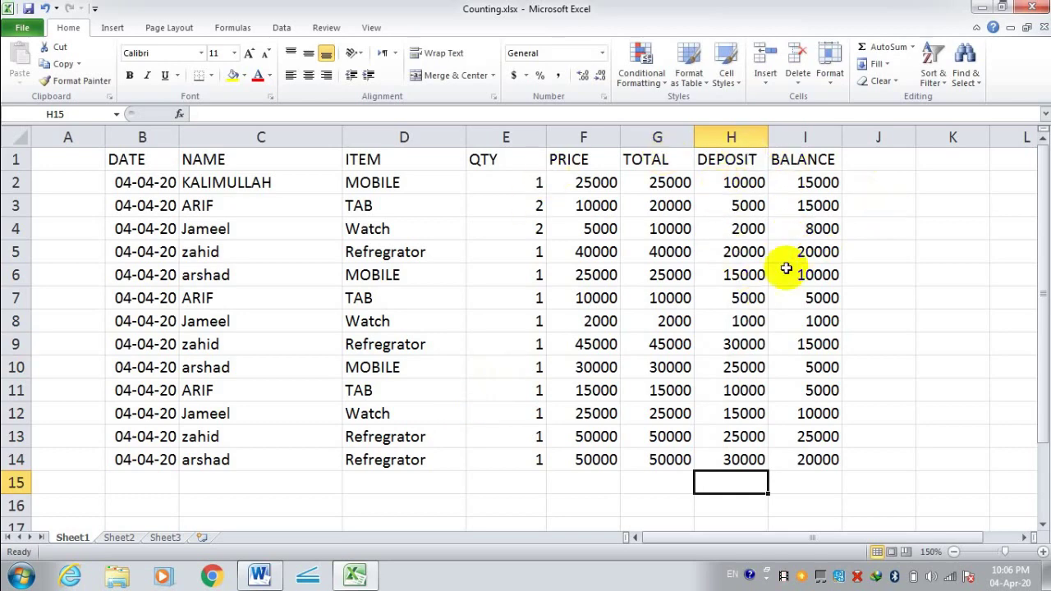
Step: Select the BALANCE range I2:I14 plus the empty cell I15
scroll(840, 329, down, 1)
scroll(840, 332, up, 1)
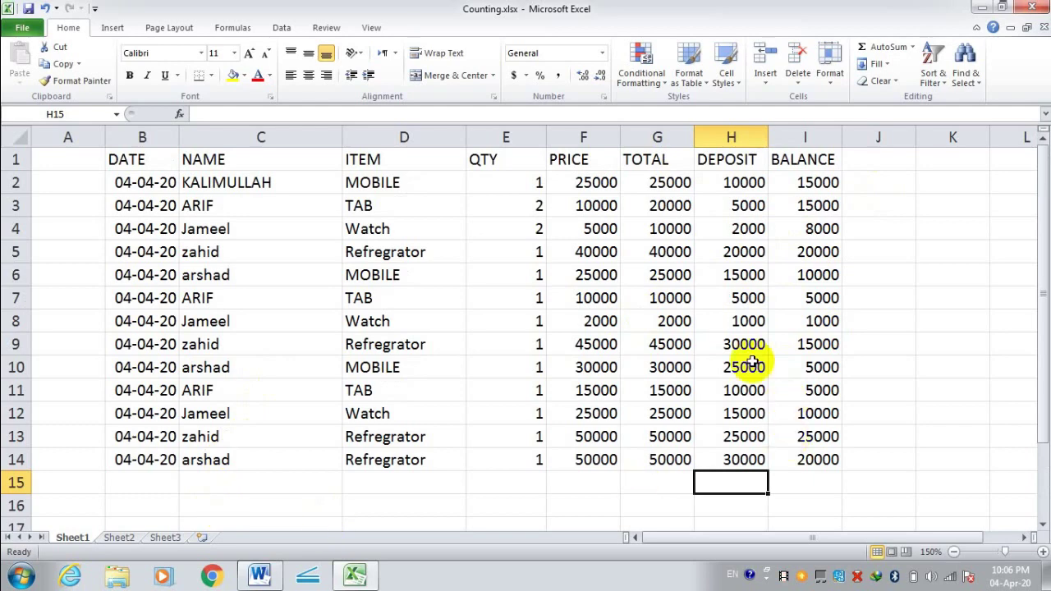
scroll(748, 354, down, 3)
scroll(747, 353, down, 4)
scroll(746, 352, up, 2)
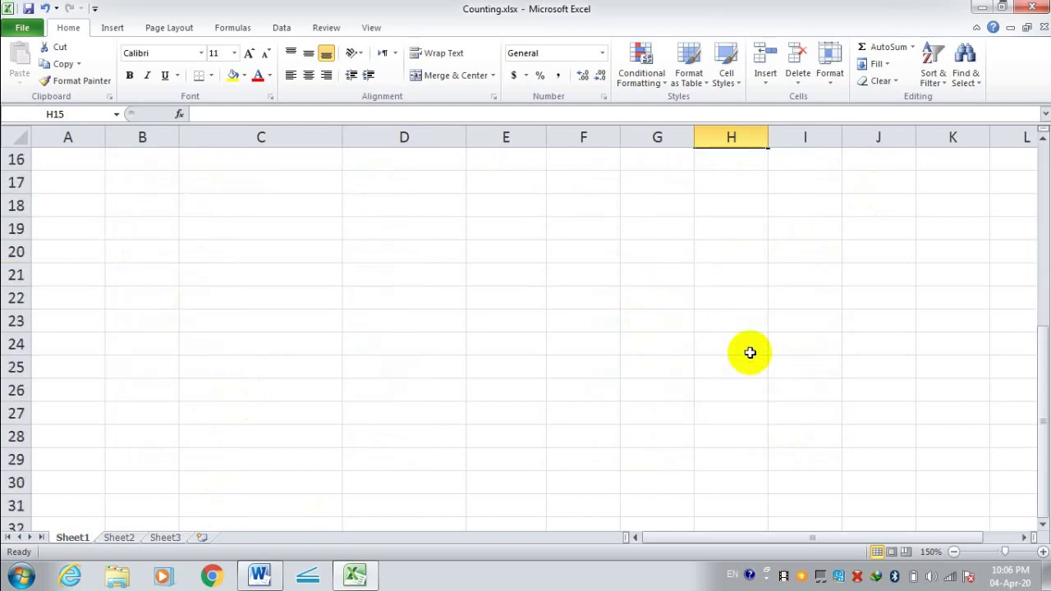
scroll(747, 352, up, 5)
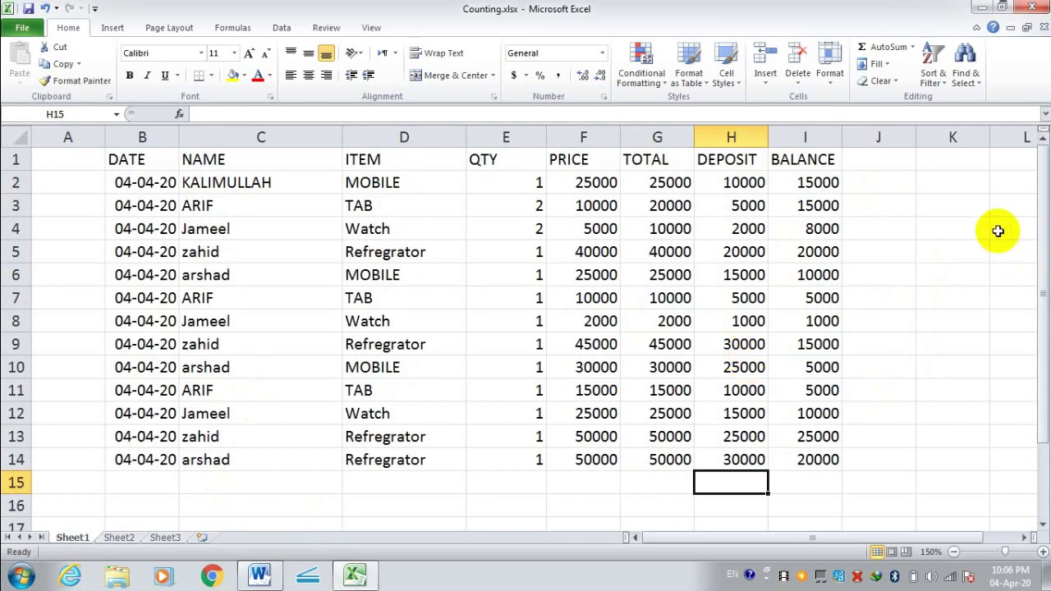
drag(819, 193, 826, 477)
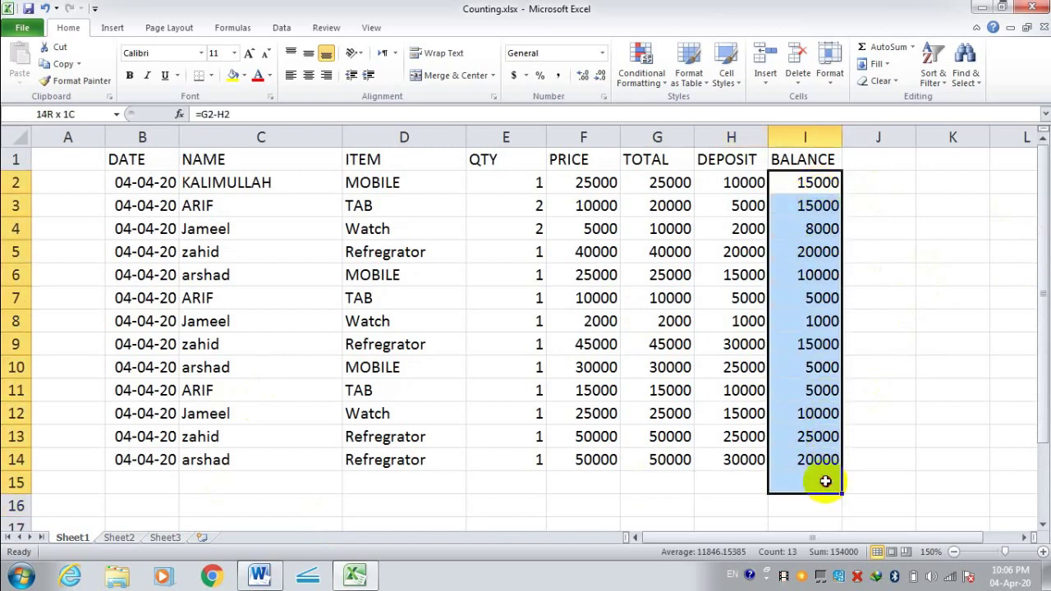
Step: AutoSum the BALANCE column into I15 (154000) and make it bold at size 16
click(875, 56)
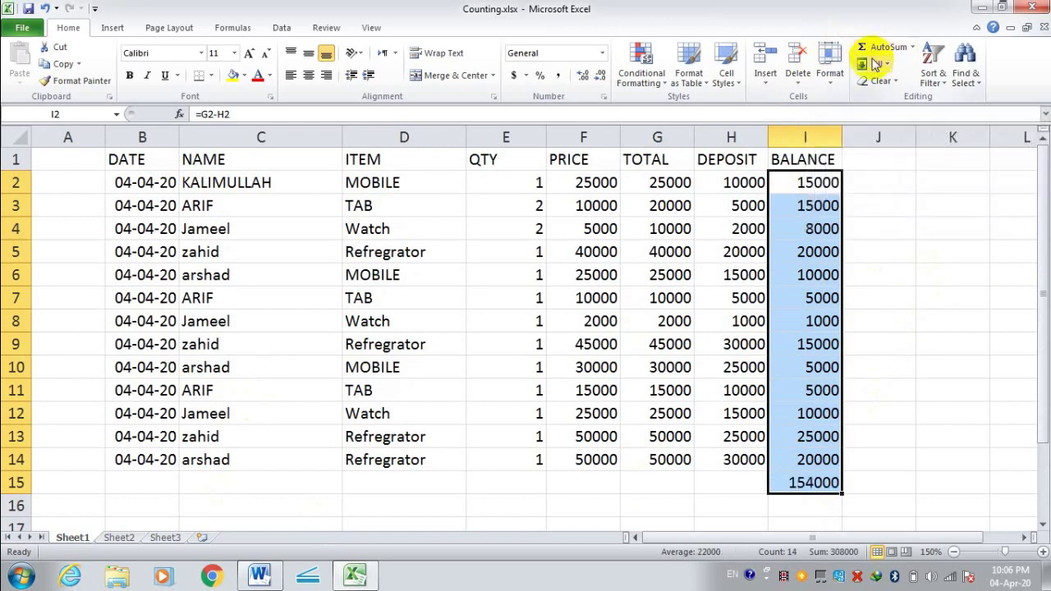
click(850, 499)
click(809, 483)
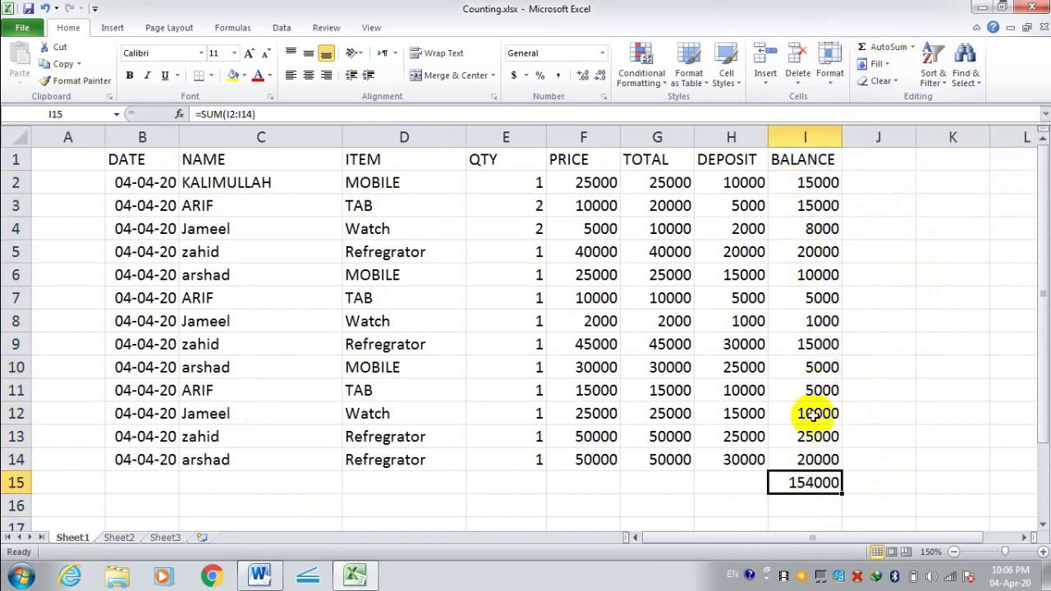
click(129, 74)
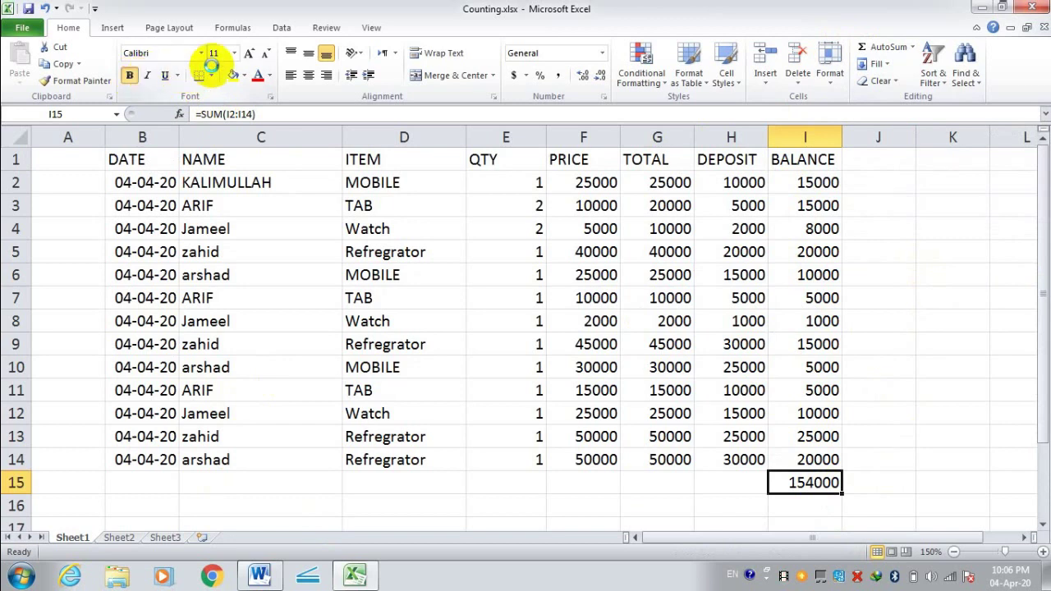
click(235, 53)
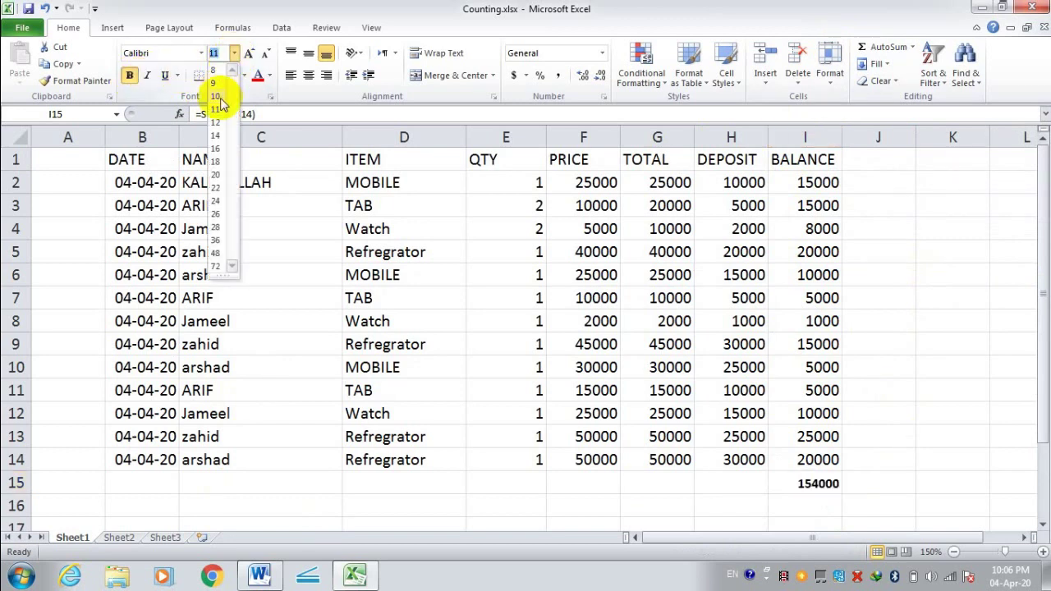
click(216, 148)
click(953, 250)
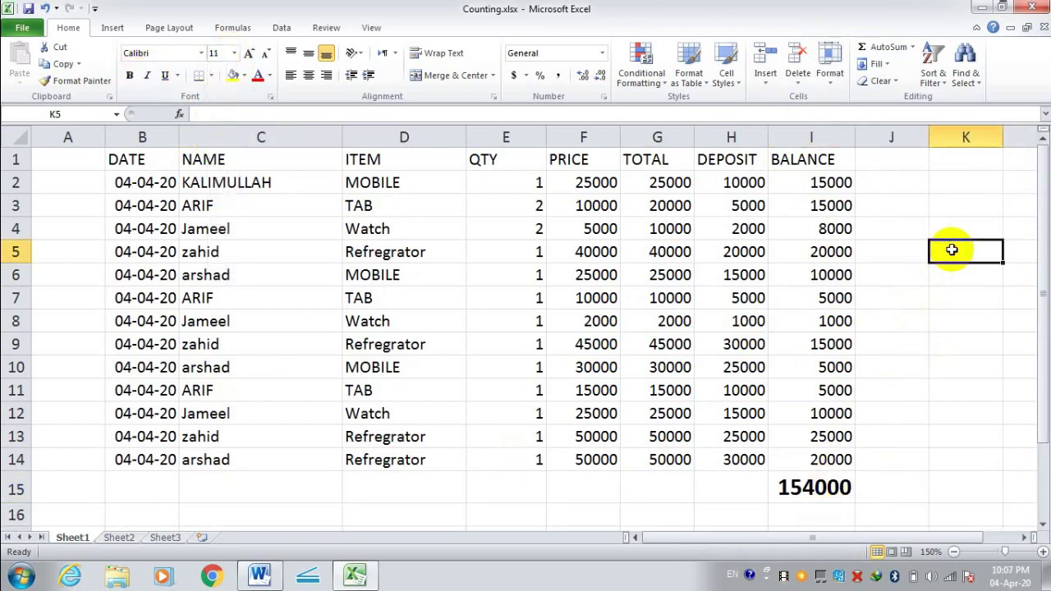
Step: AutoSum G2:G14 into G15 (347000) and make it bold at size 14
drag(675, 182, 687, 476)
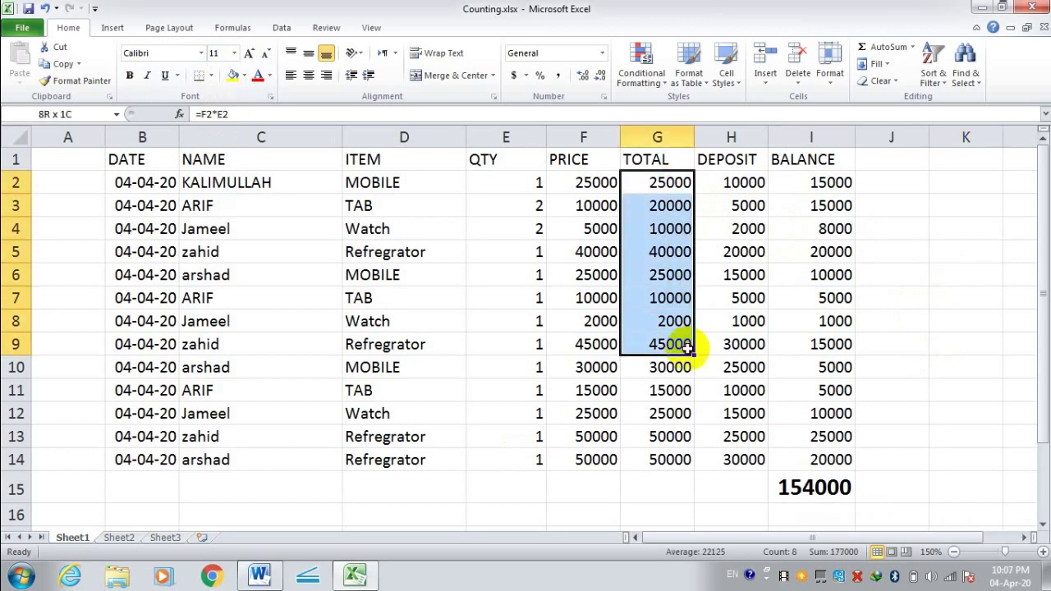
click(877, 46)
click(561, 513)
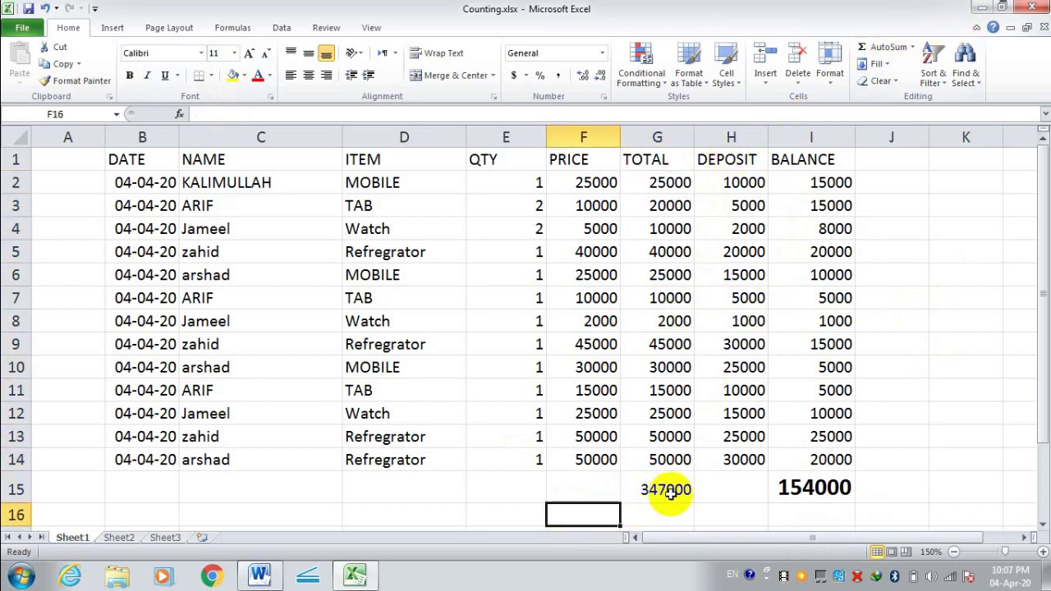
click(670, 490)
click(130, 75)
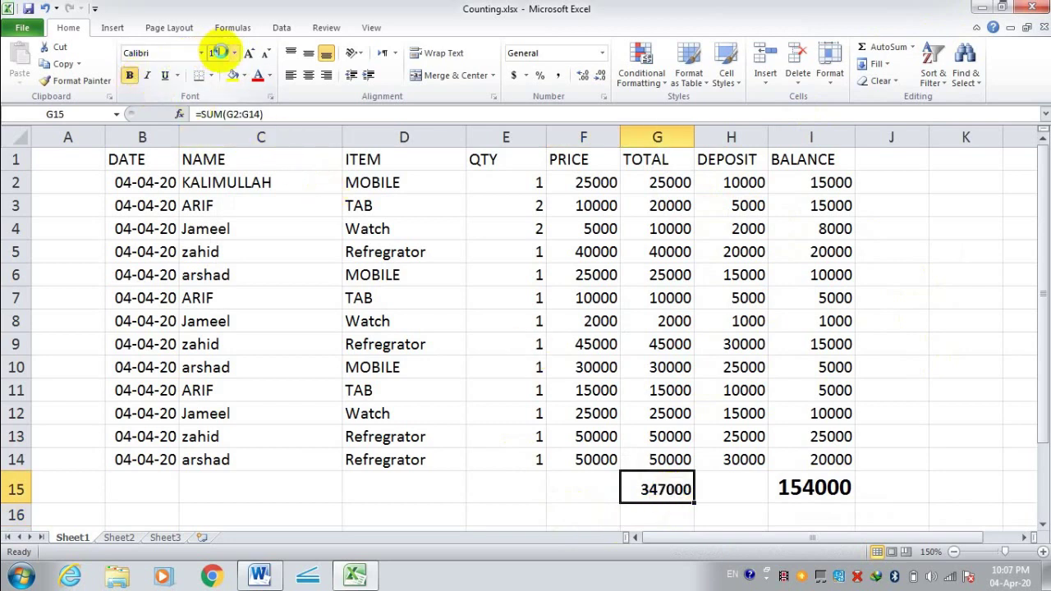
text(14)
key(Return)
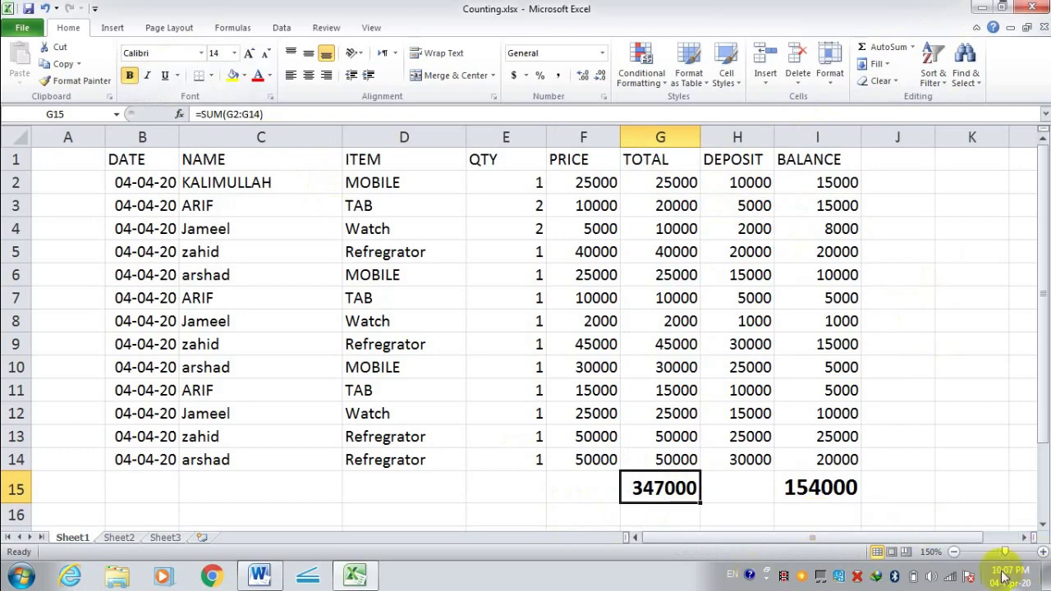
Step: Zoom the sheet out to 120%
click(937, 552)
click(558, 341)
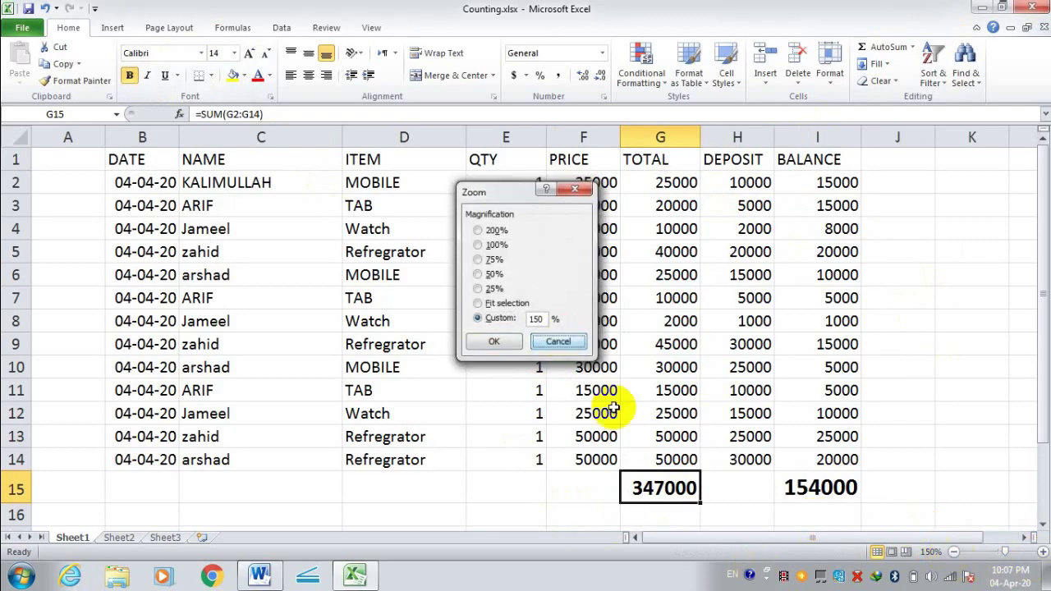
click(955, 552)
click(954, 552)
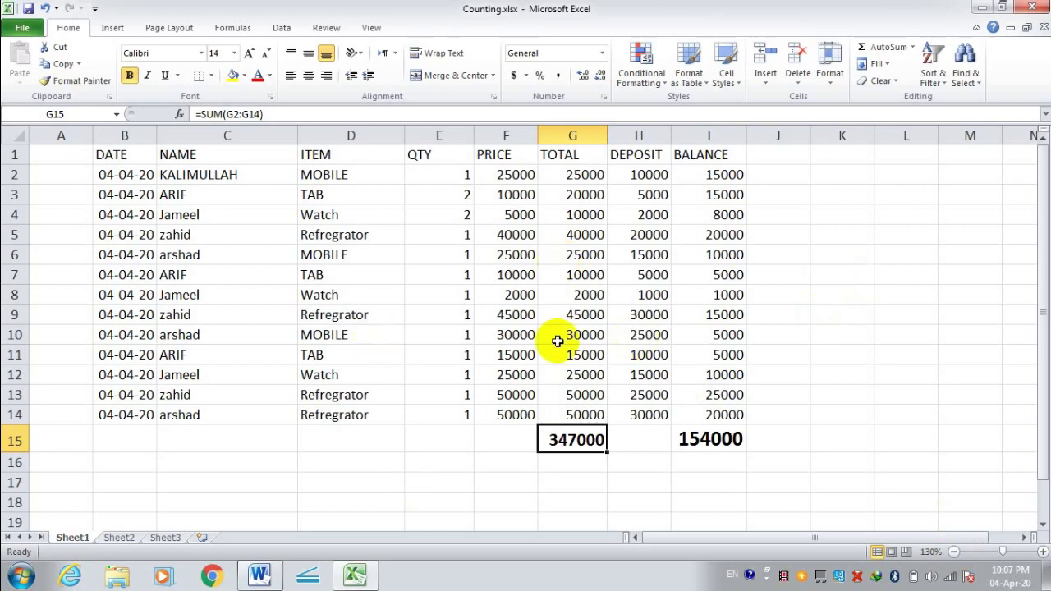
click(955, 552)
Step: Scroll through the table, then flip to Sheet2 and back to Sheet1
scroll(981, 367, down, 5)
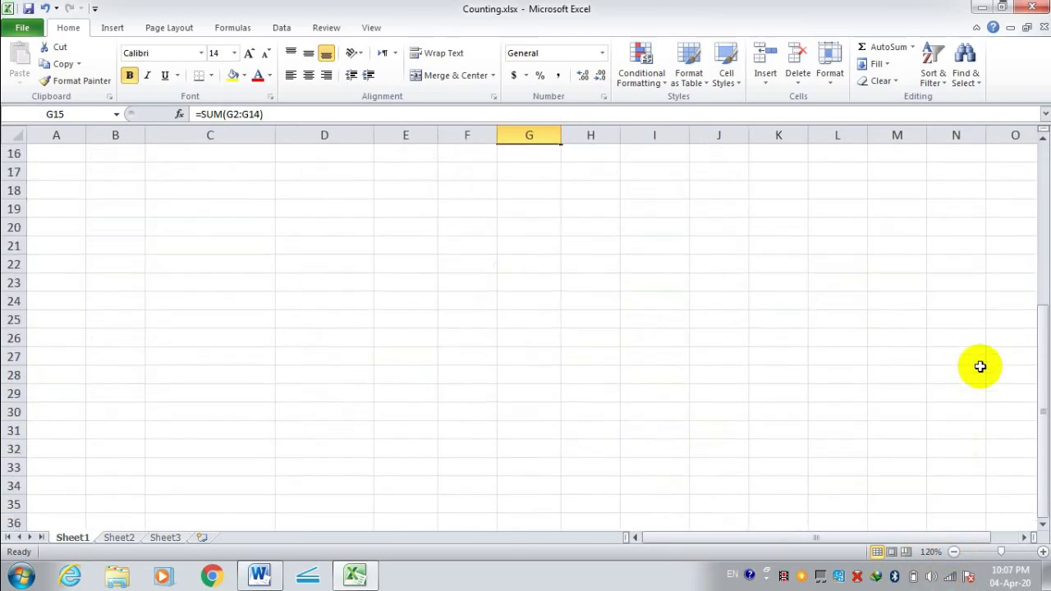
scroll(981, 367, down, 6)
scroll(981, 366, down, 2)
scroll(981, 367, down, 6)
scroll(980, 366, up, 6)
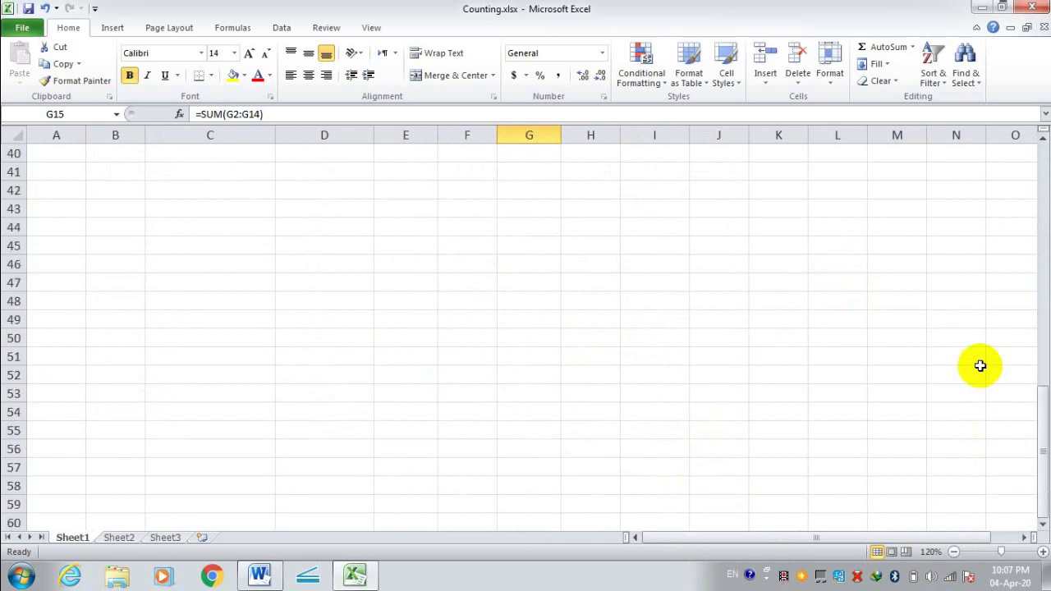
scroll(981, 367, up, 7)
scroll(981, 366, up, 6)
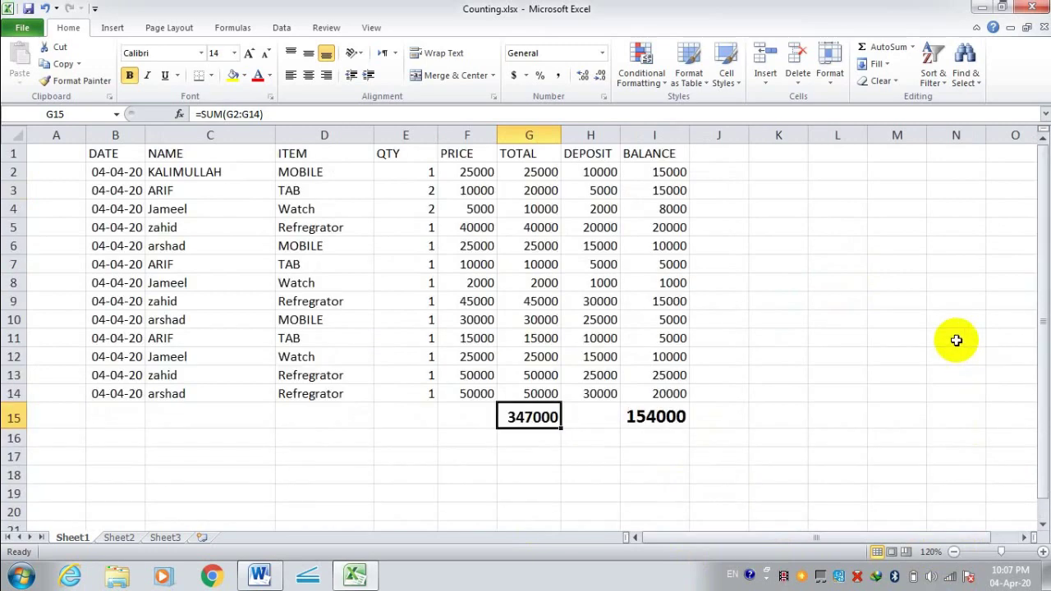
key(ctrl+Page_Down)
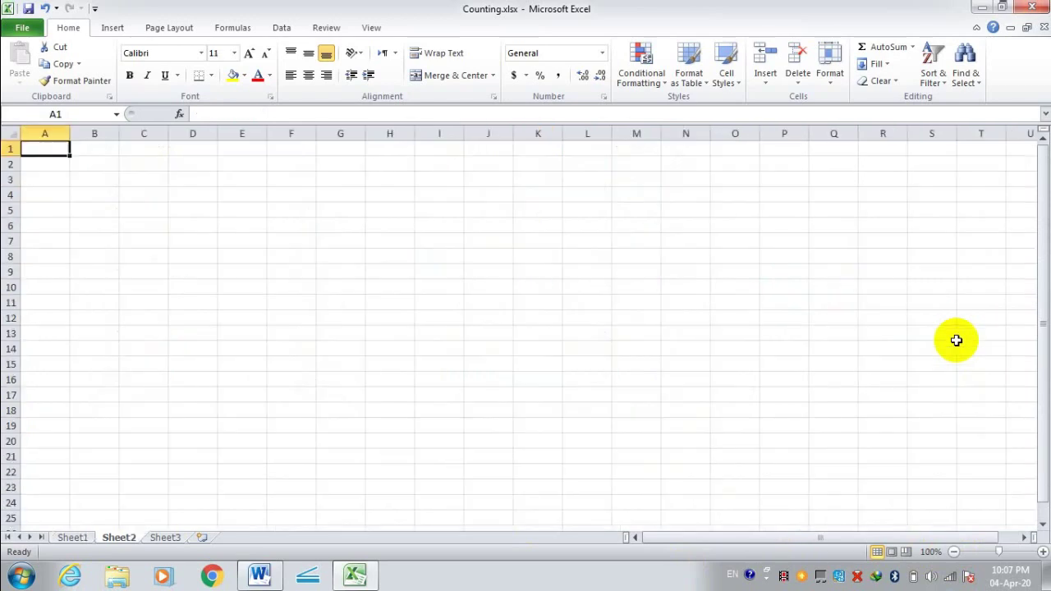
key(ctrl+Page_Up)
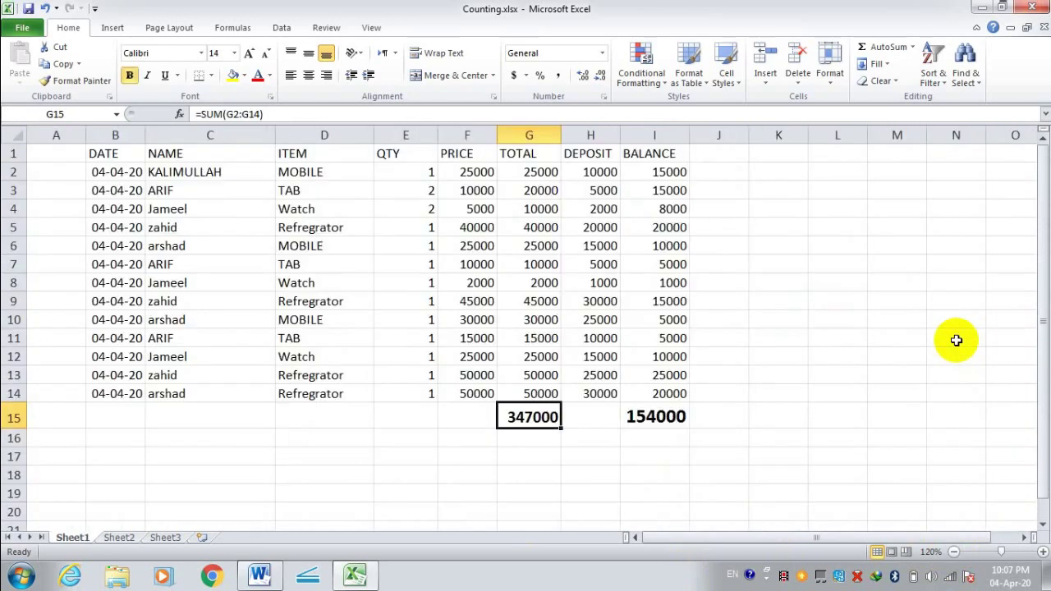
click(779, 489)
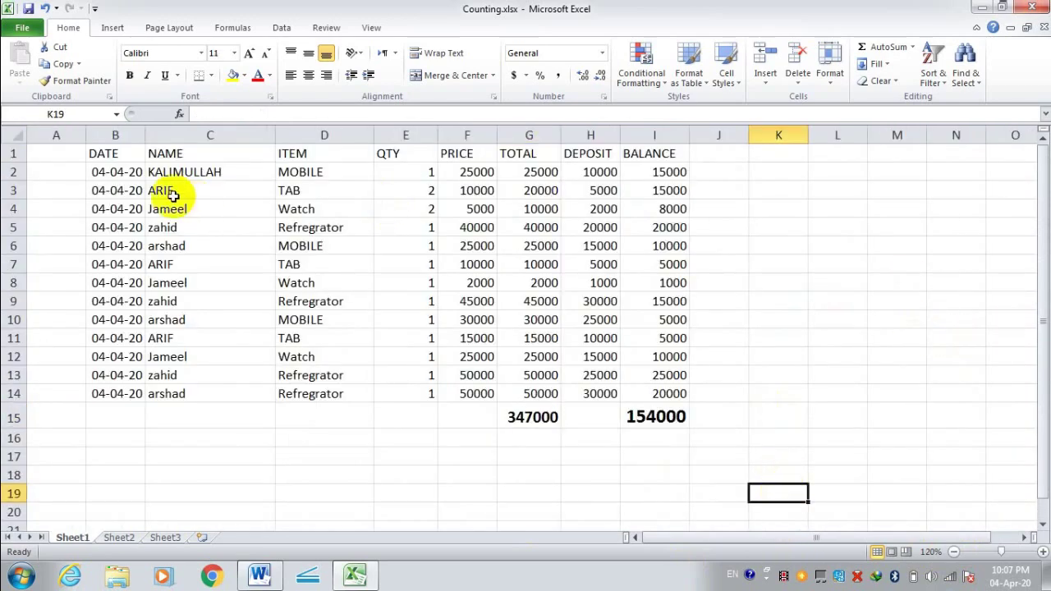
drag(102, 155, 646, 153)
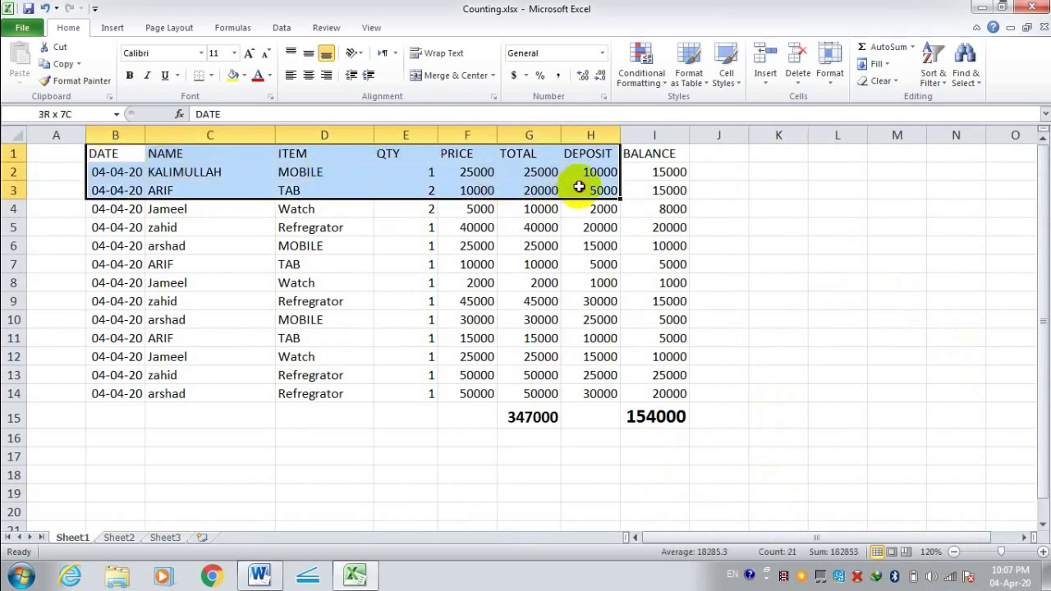
click(129, 74)
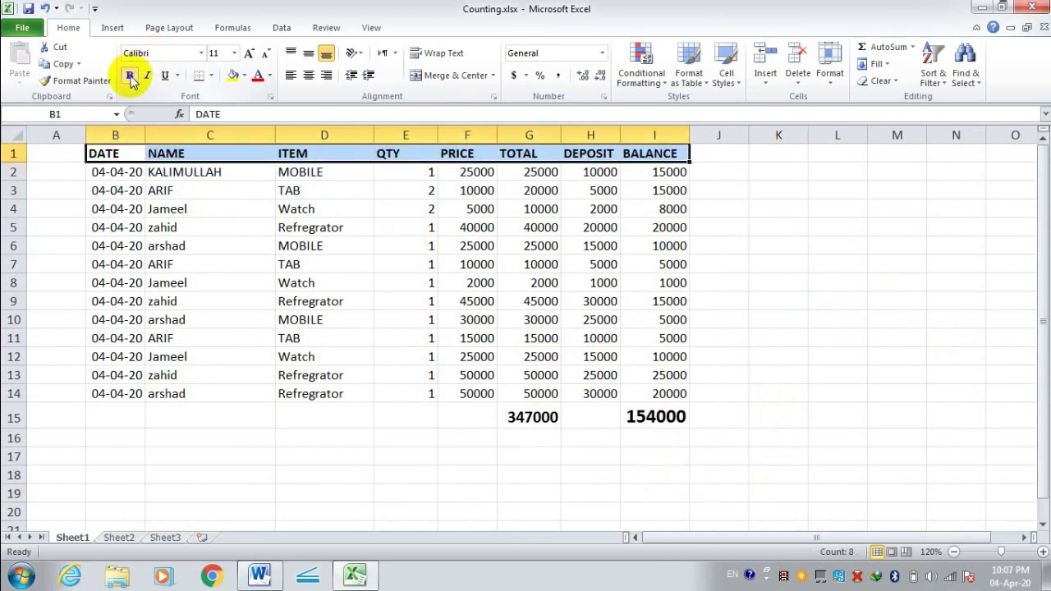
click(230, 283)
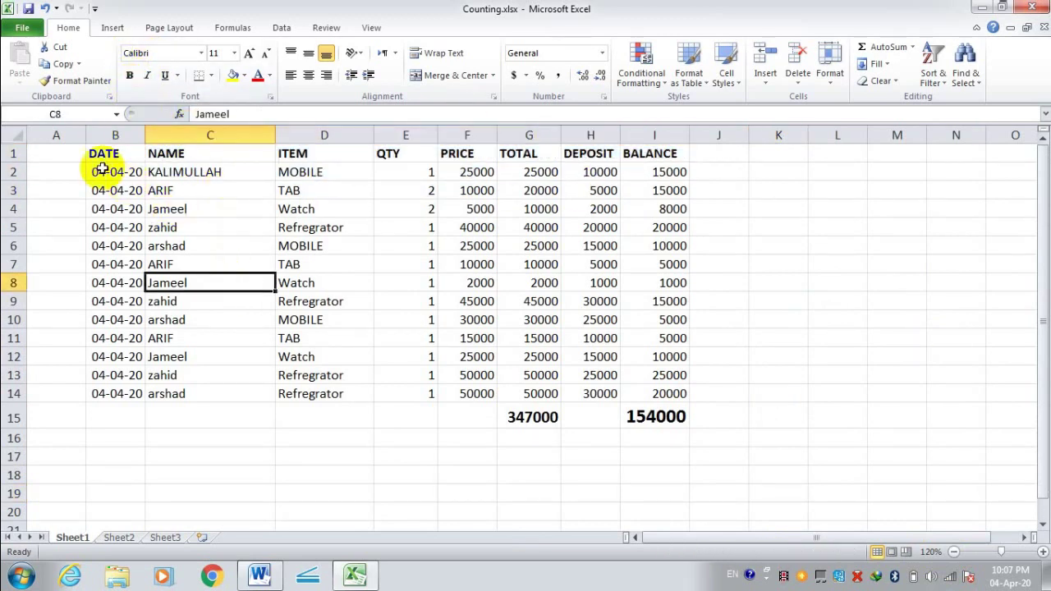
mouse_move(95, 153)
mouse_down()
mouse_move(646, 392)
mouse_move(638, 418)
mouse_up()
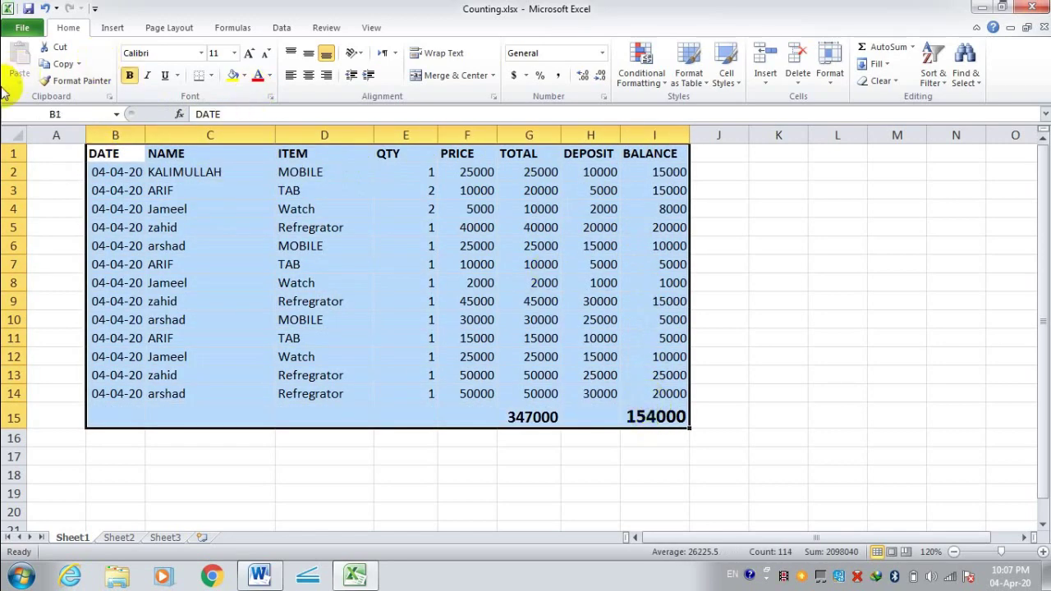
click(212, 76)
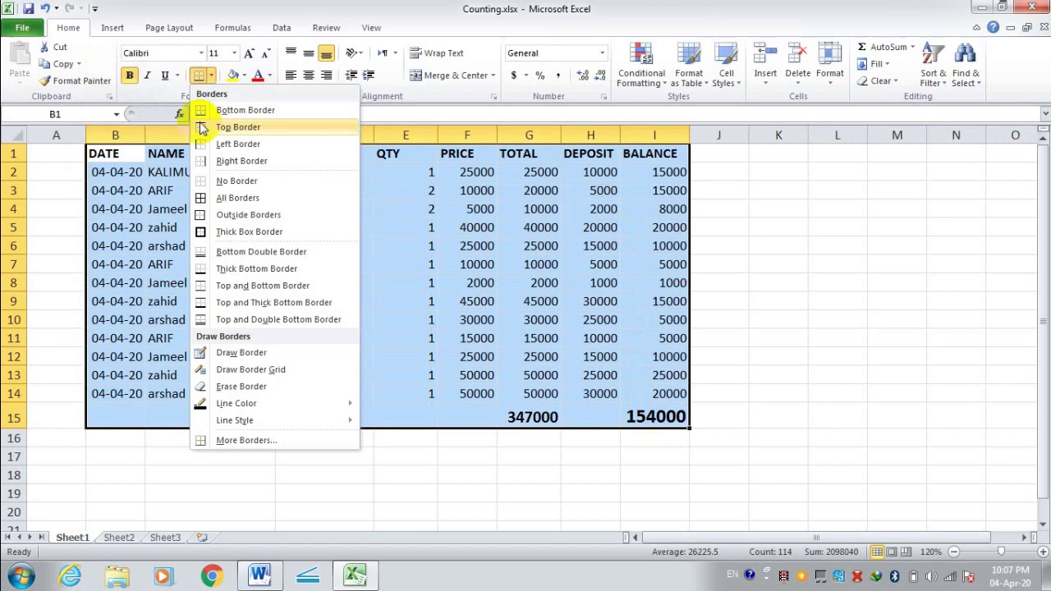
click(204, 197)
click(396, 489)
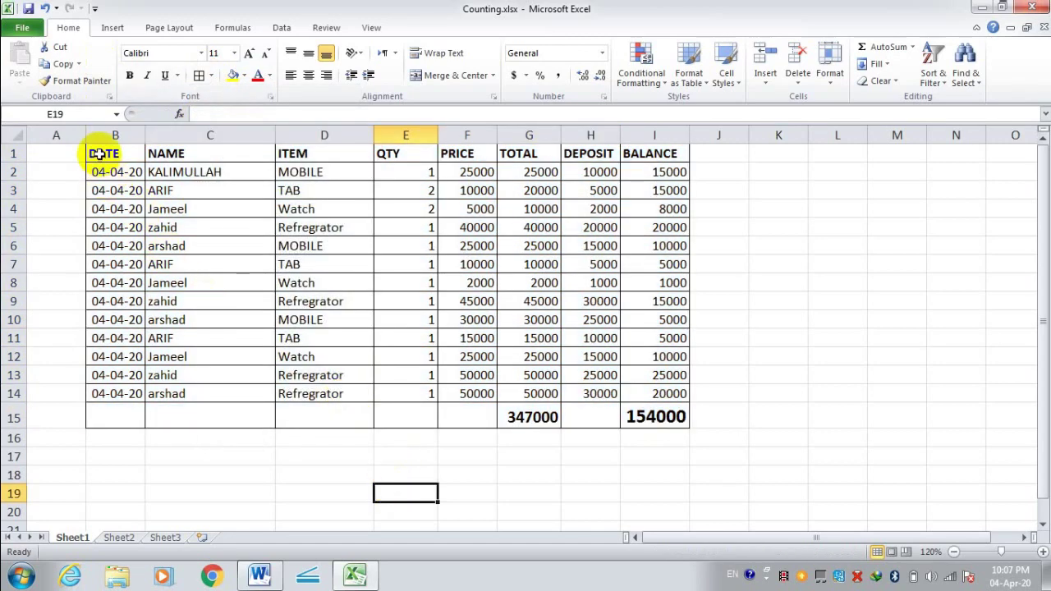
drag(95, 153, 649, 157)
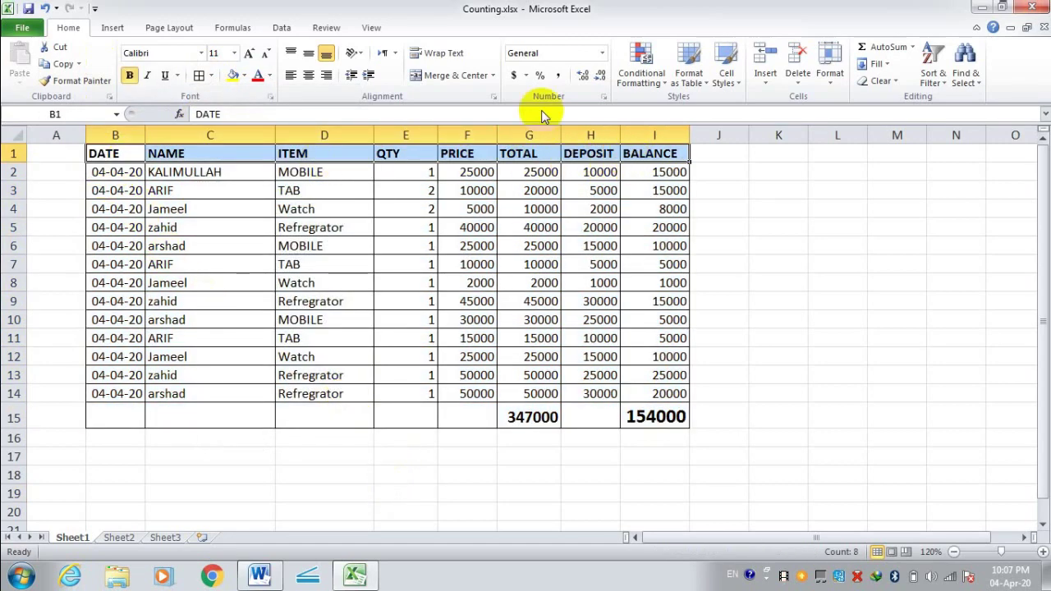
click(238, 80)
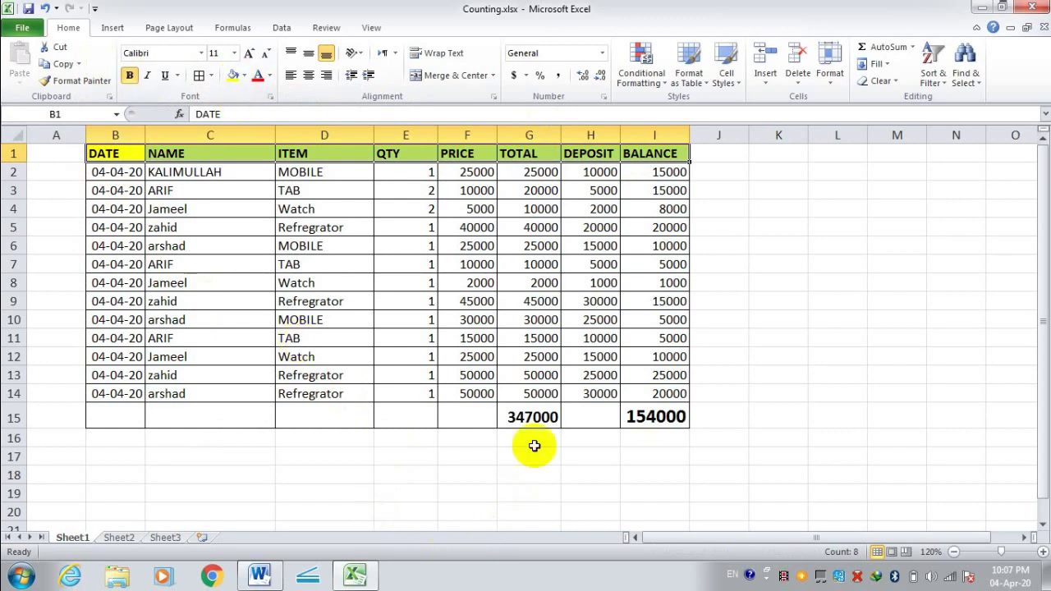
click(781, 263)
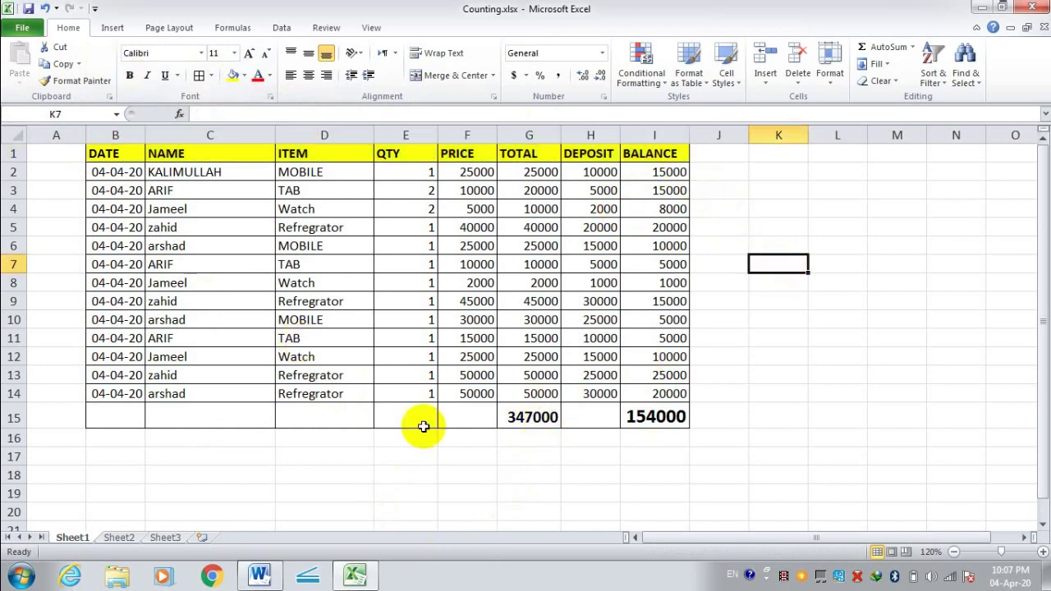
click(112, 421)
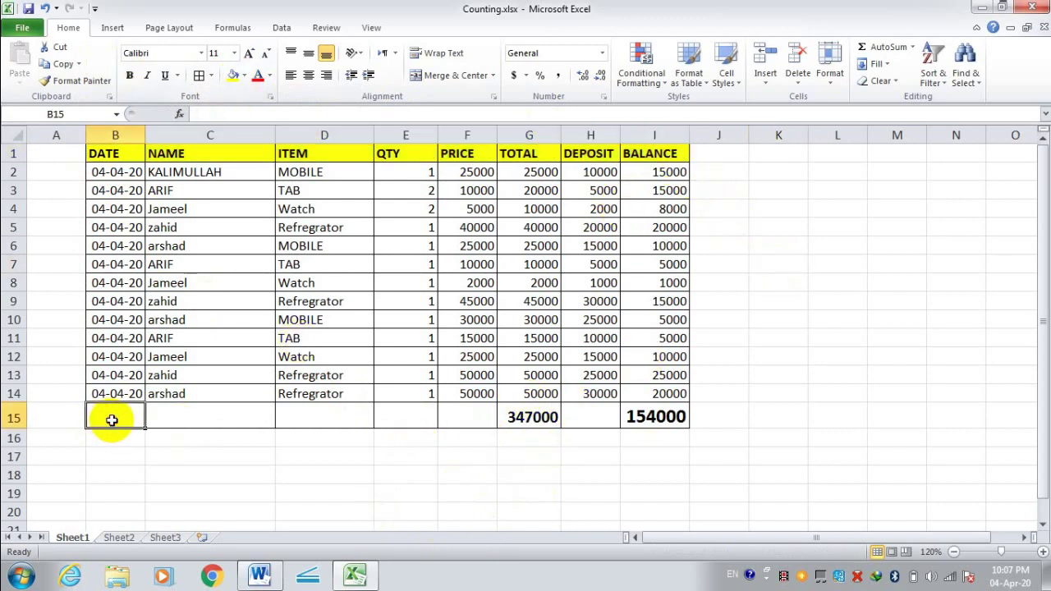
Step: Type the label 'Total' into B15 and make it bold
text(Total)
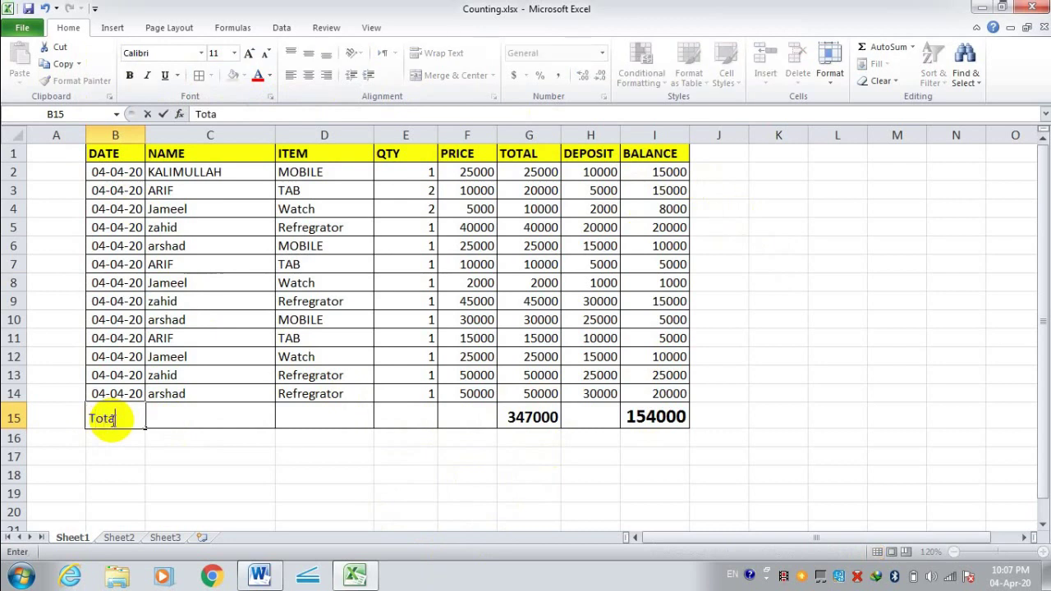
click(718, 371)
click(105, 416)
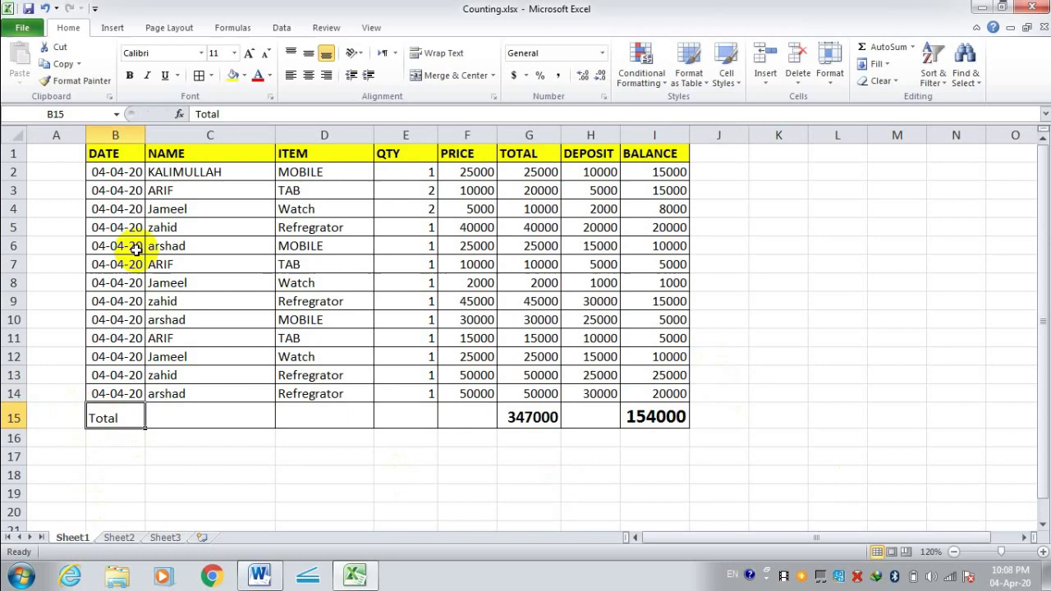
click(129, 75)
click(247, 509)
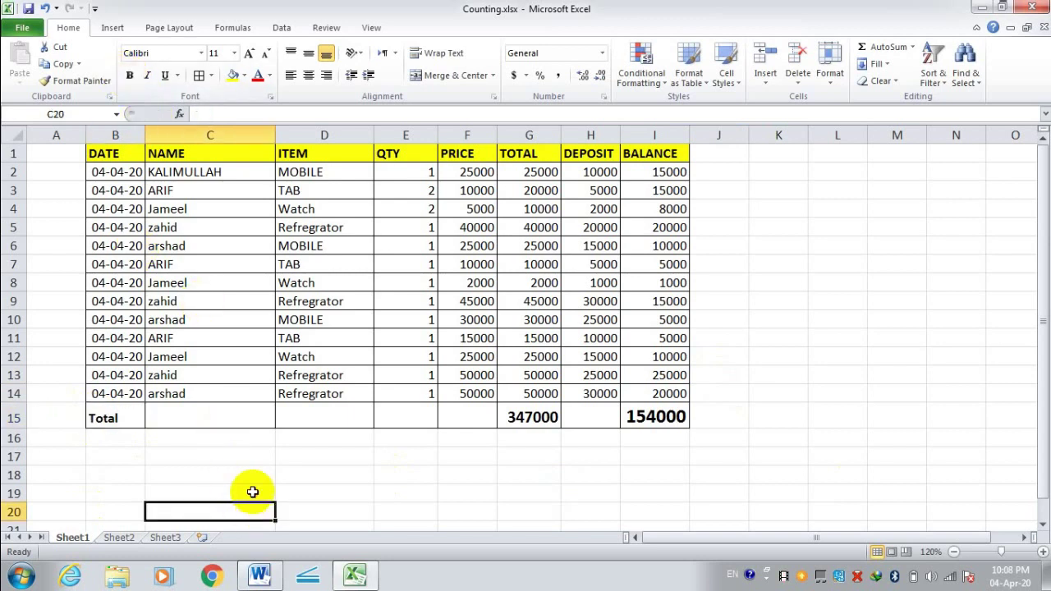
click(814, 356)
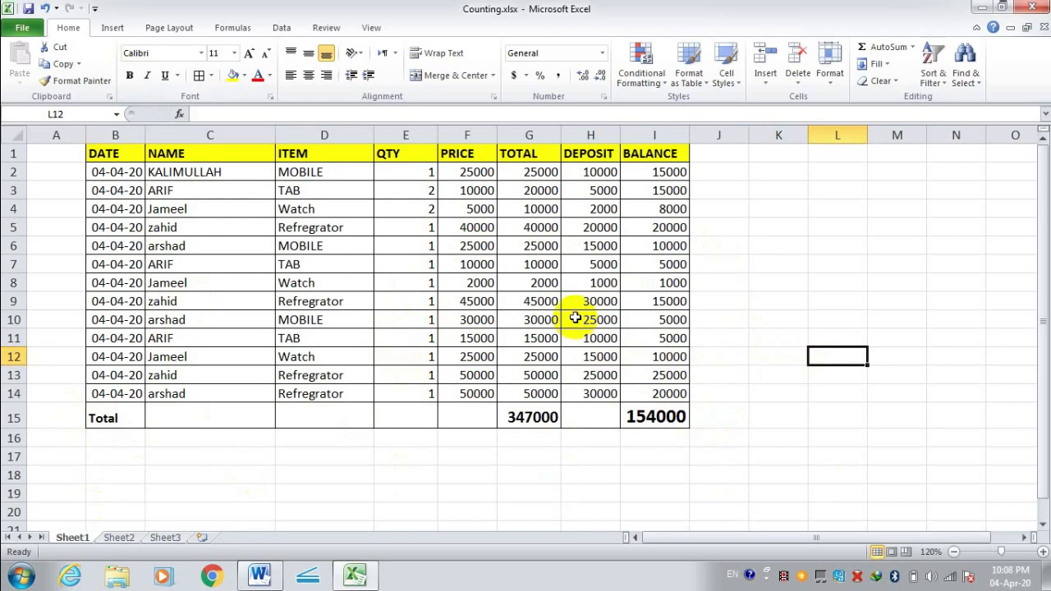
Step: Enter 50 in B17 below the table, which displays as 19-02-00
scroll(621, 294, down, 3)
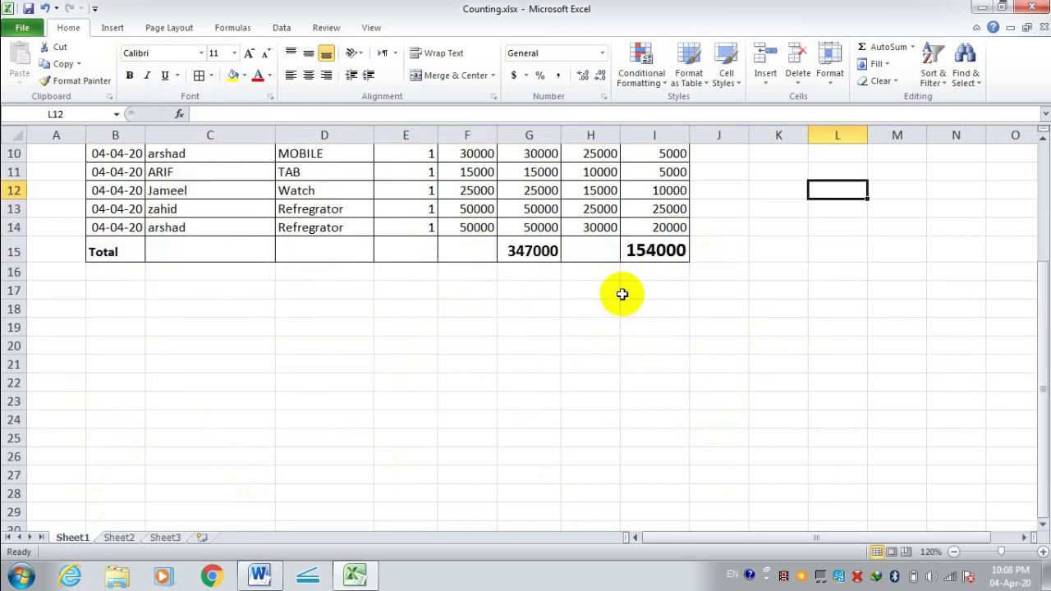
scroll(621, 294, down, 2)
scroll(616, 295, up, 2)
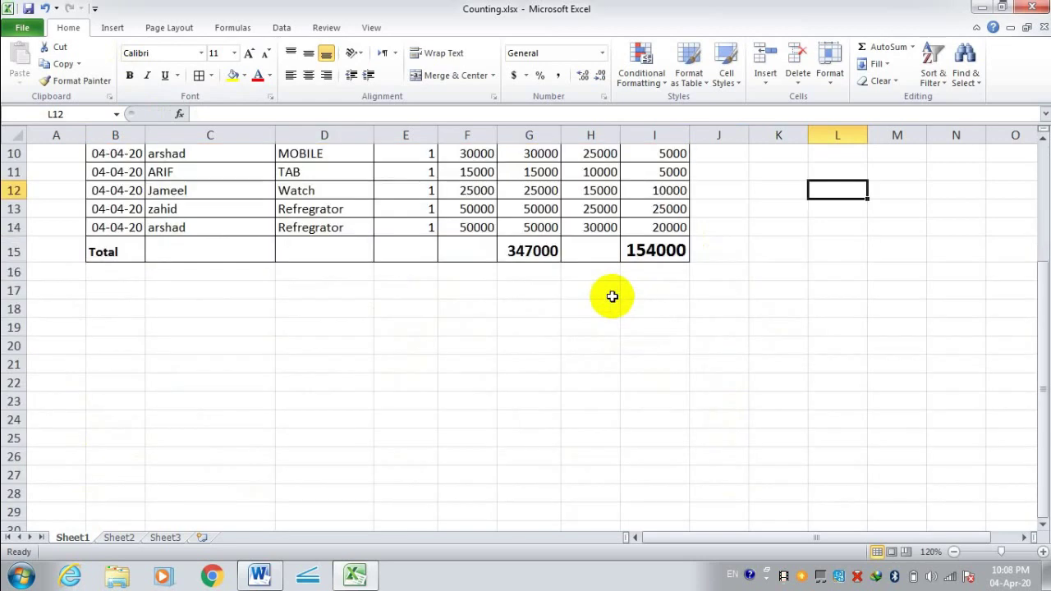
click(129, 293)
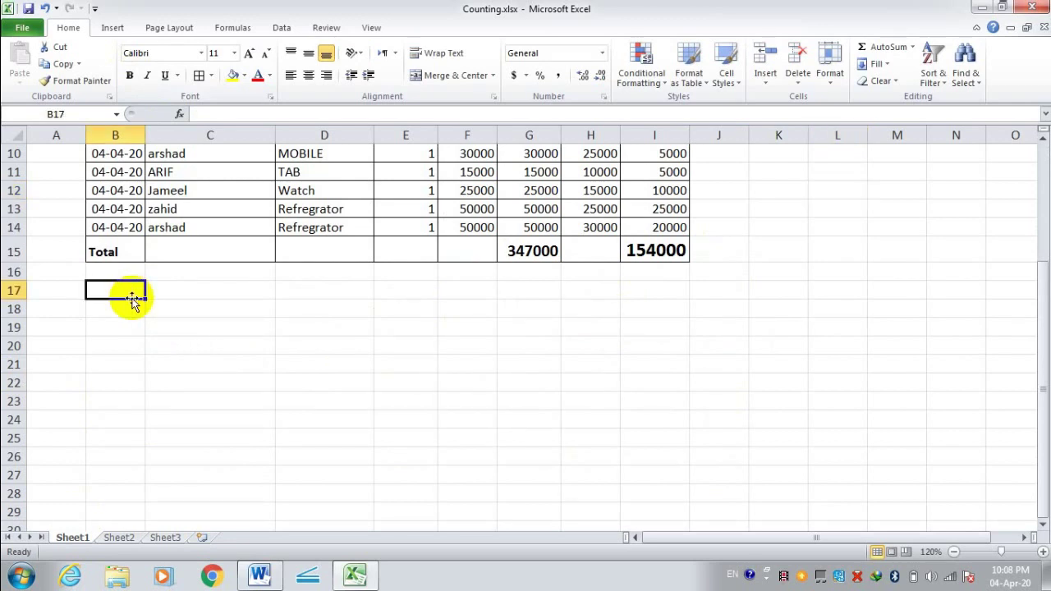
text(A)
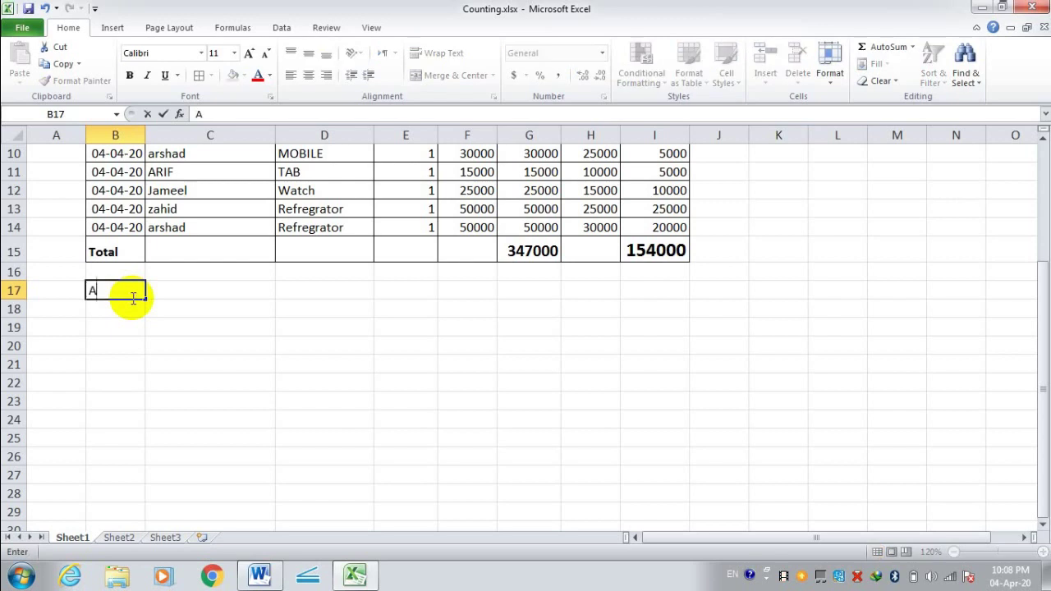
key(Tab)
click(132, 297)
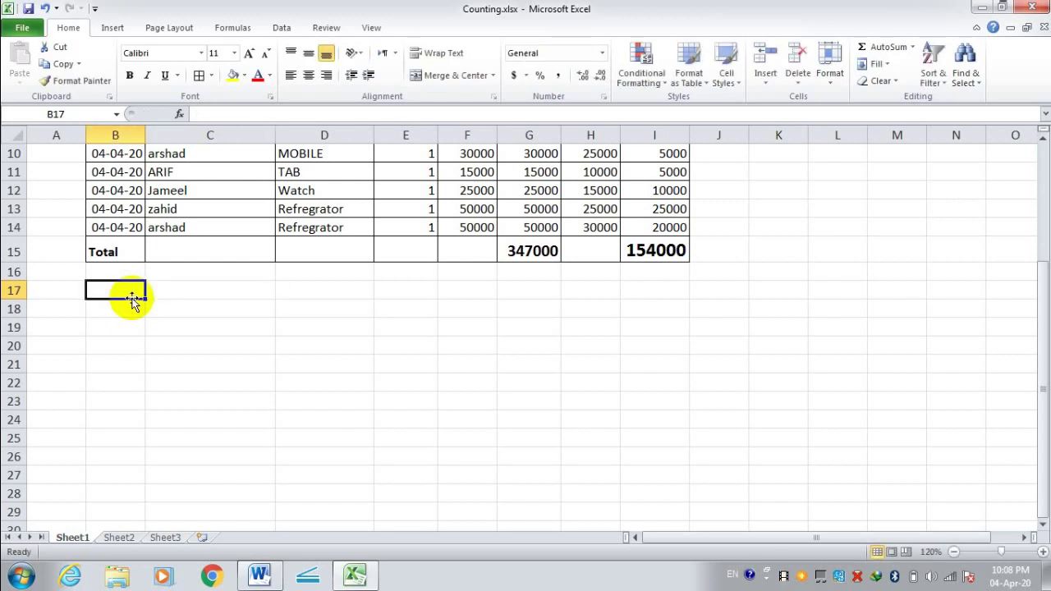
text(0)
key(Tab)
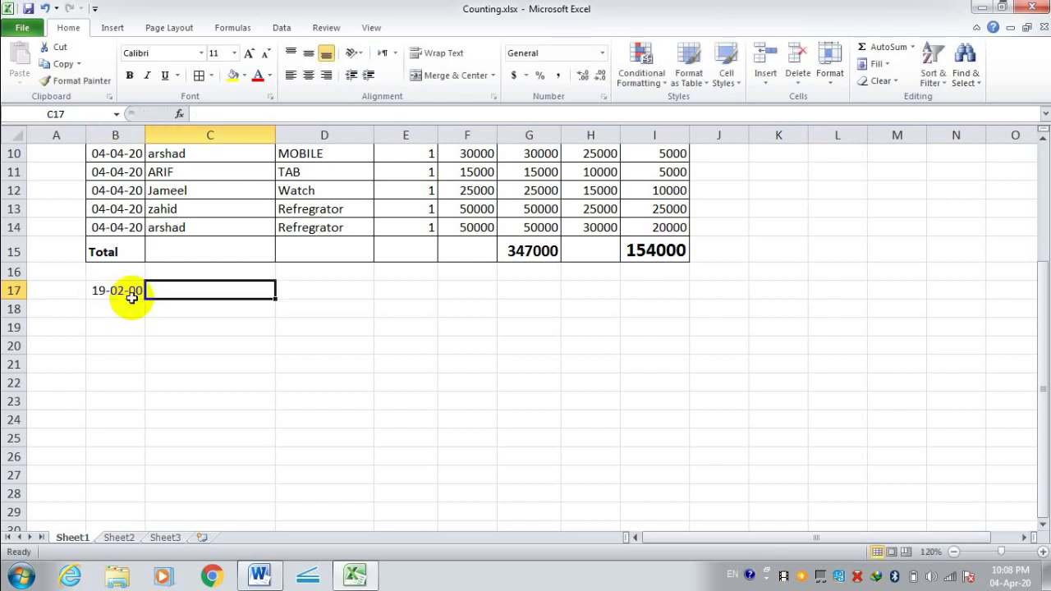
Step: Enter 50 in C17 and D17, then start a formula with = in E17
click(198, 347)
click(210, 299)
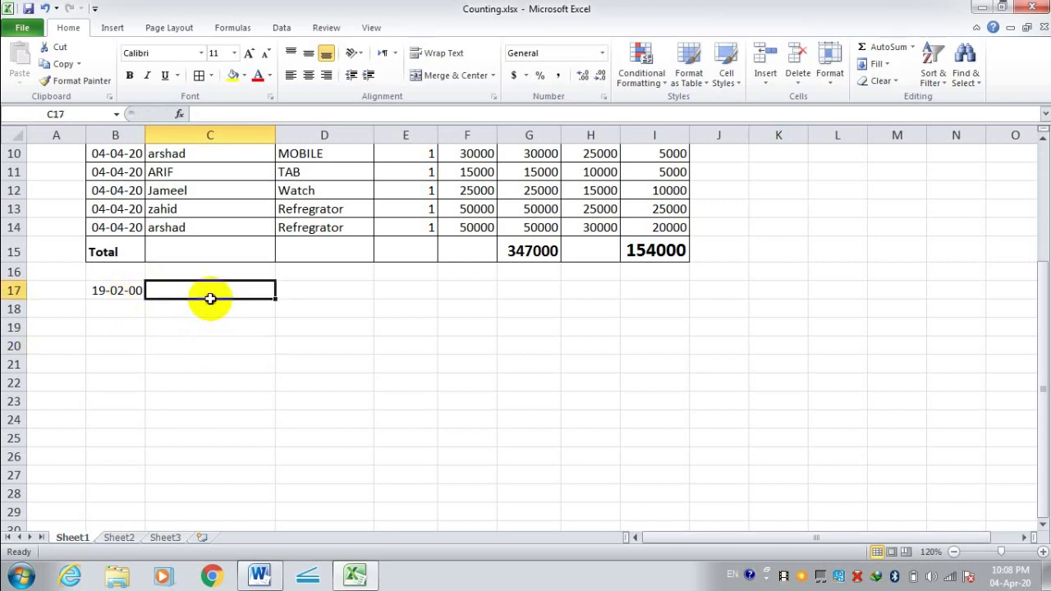
text(50)
key(Tab)
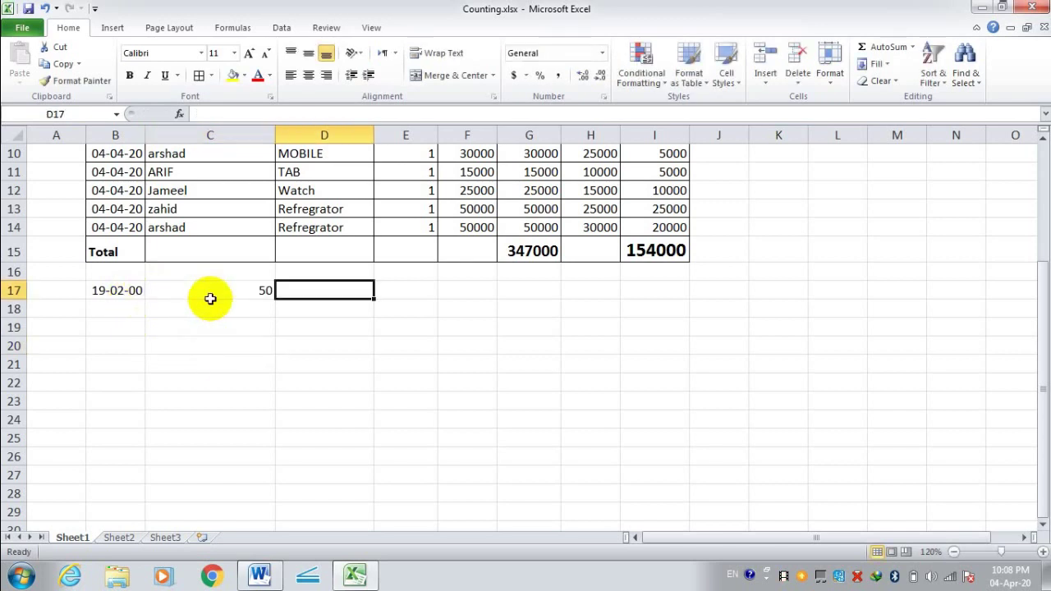
text(50)
key(Tab)
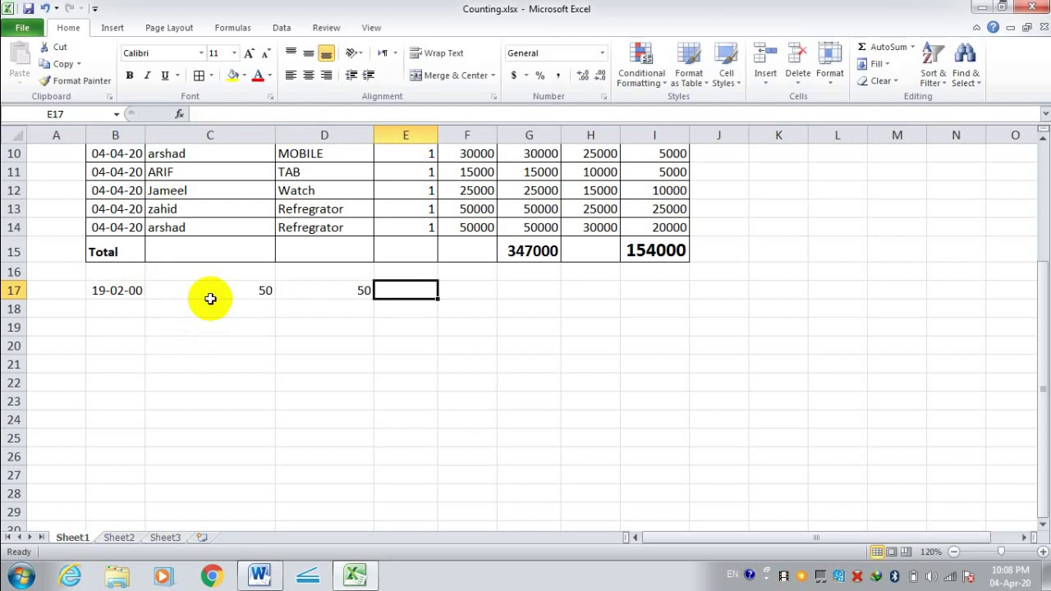
text(=)
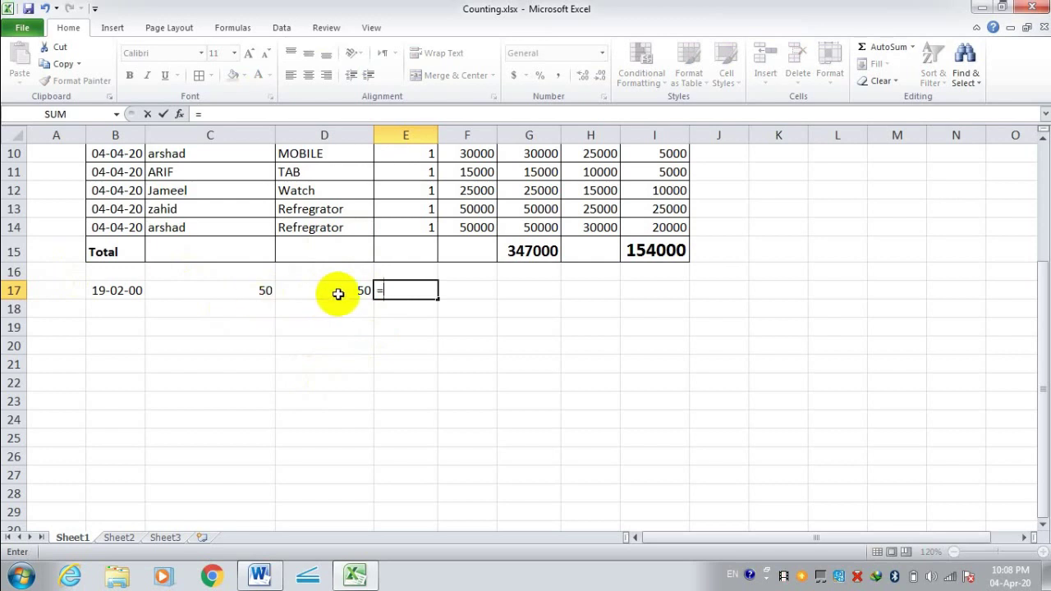
Step: Build =D17+C17 in E17 giving 100, then delete it again
click(337, 294)
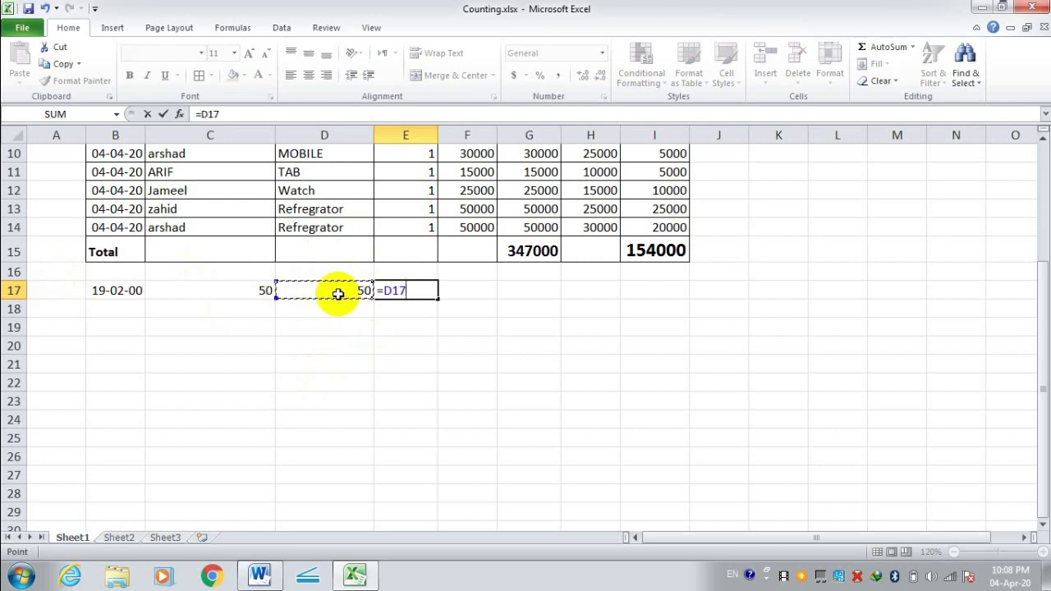
click(260, 292)
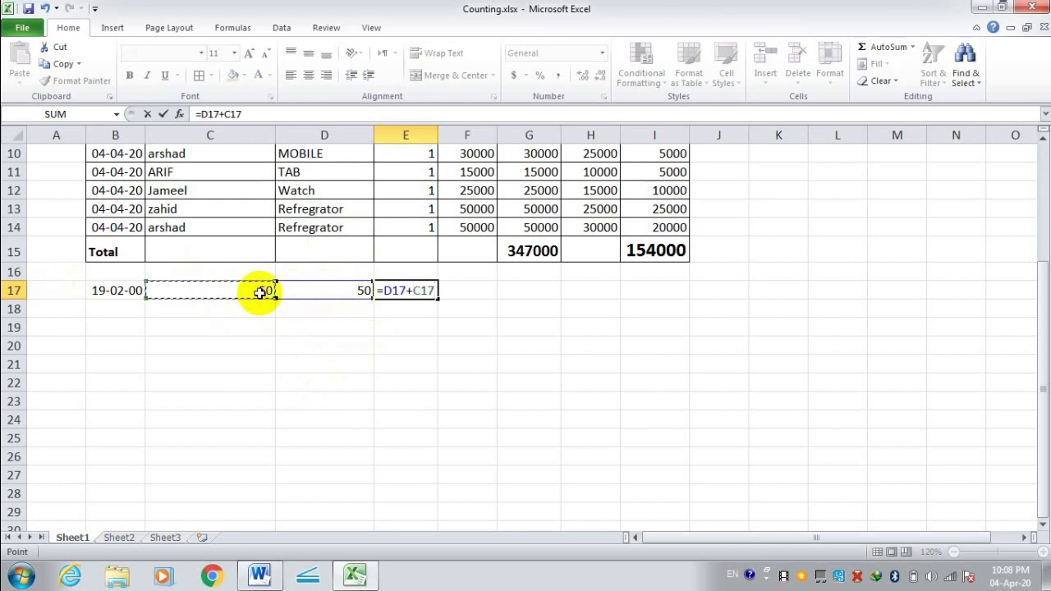
key(Return)
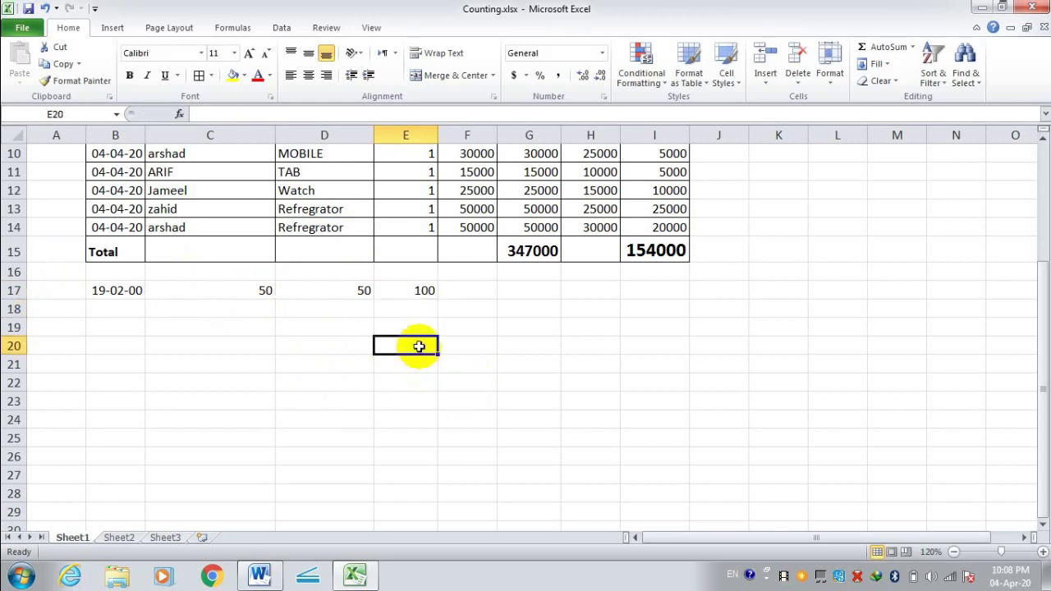
click(417, 290)
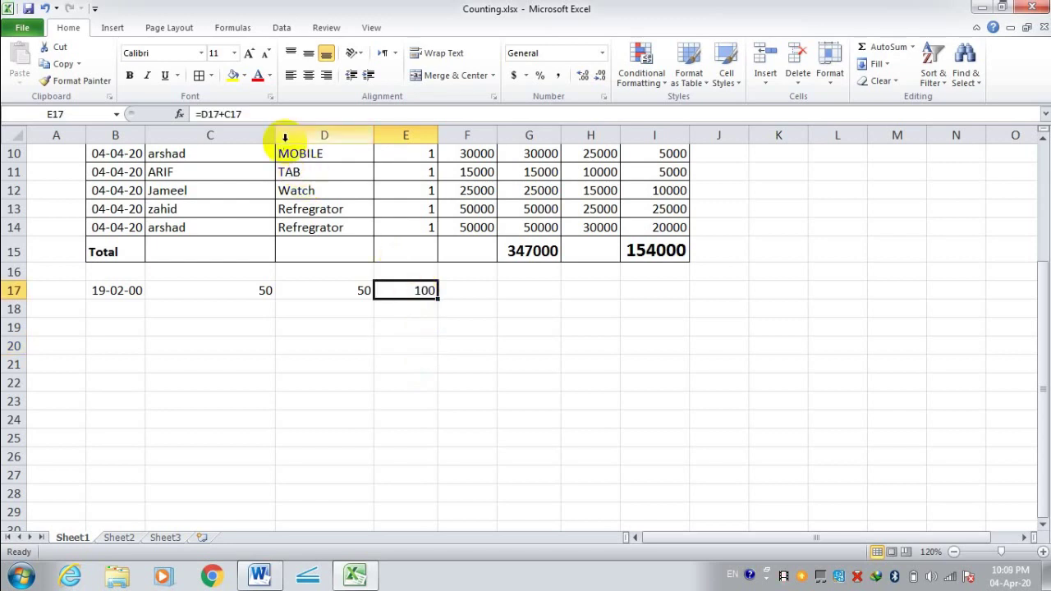
key(Delete)
click(364, 323)
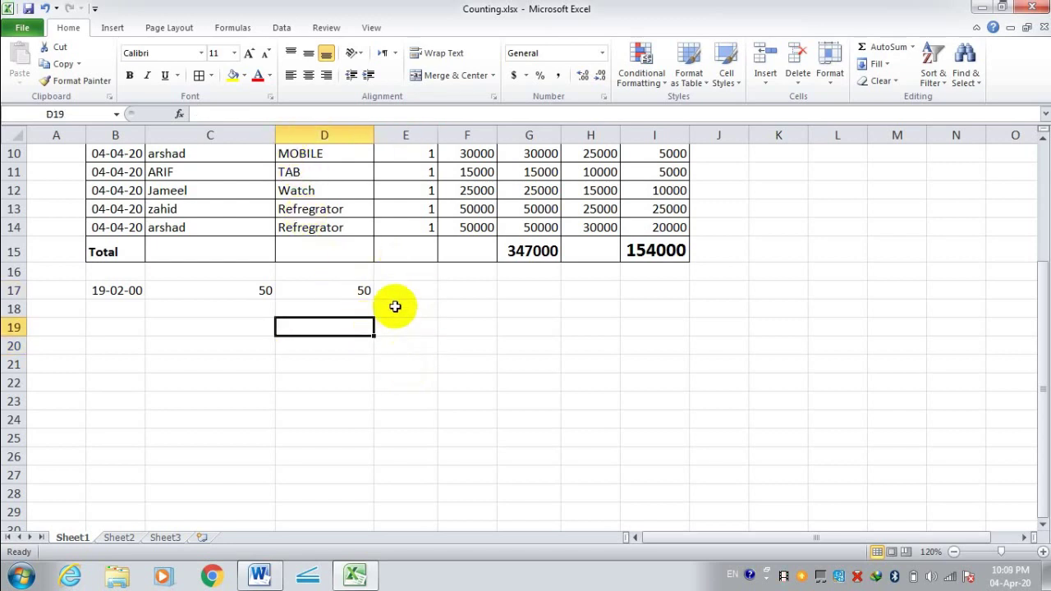
Step: Type the formula =d17+c17 into E17 so it shows 100
click(393, 295)
text(=)
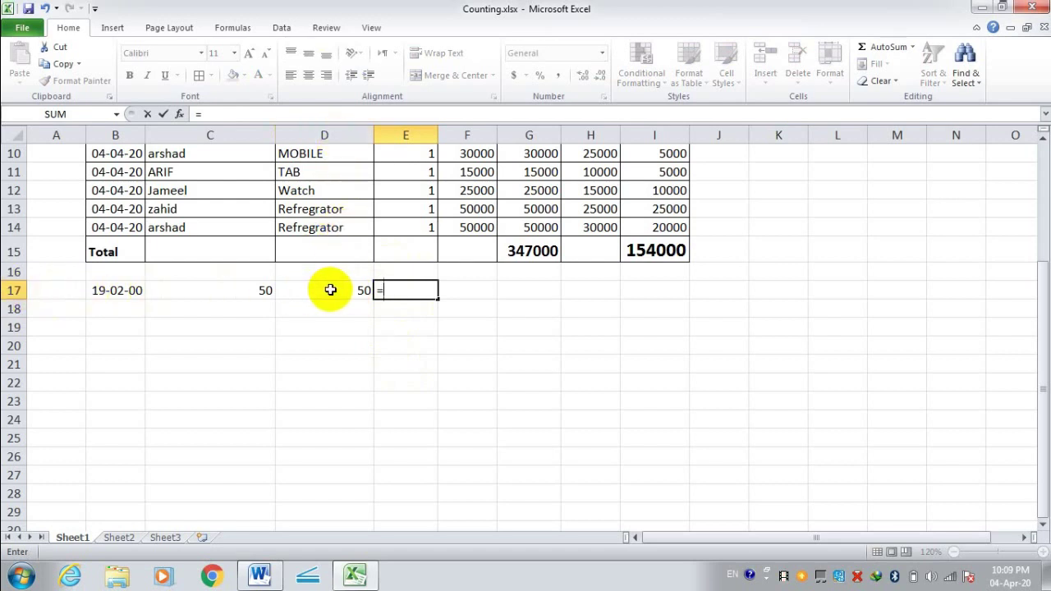
text(d17+)
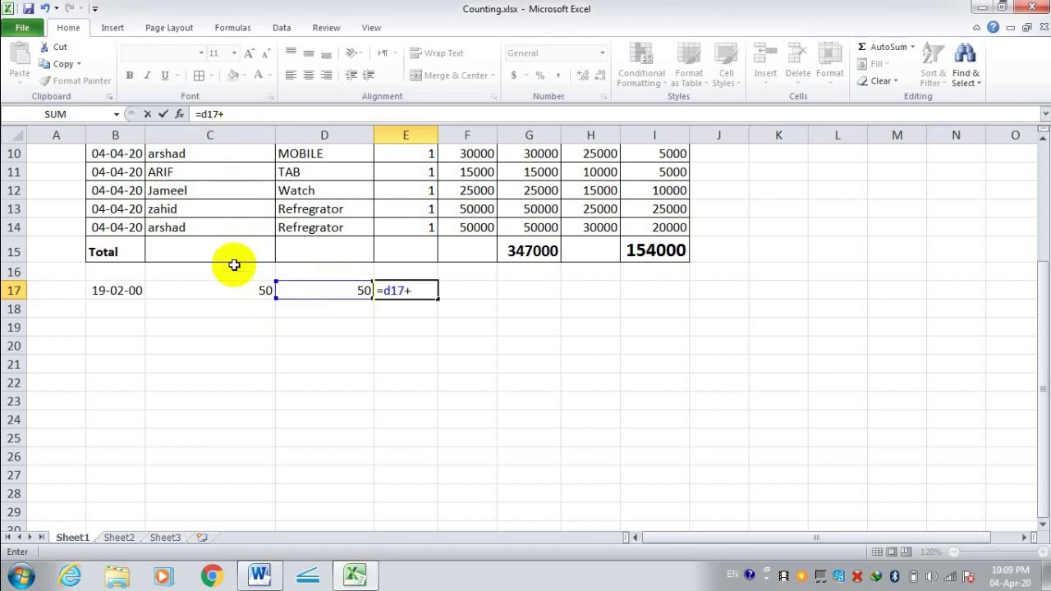
text(c)
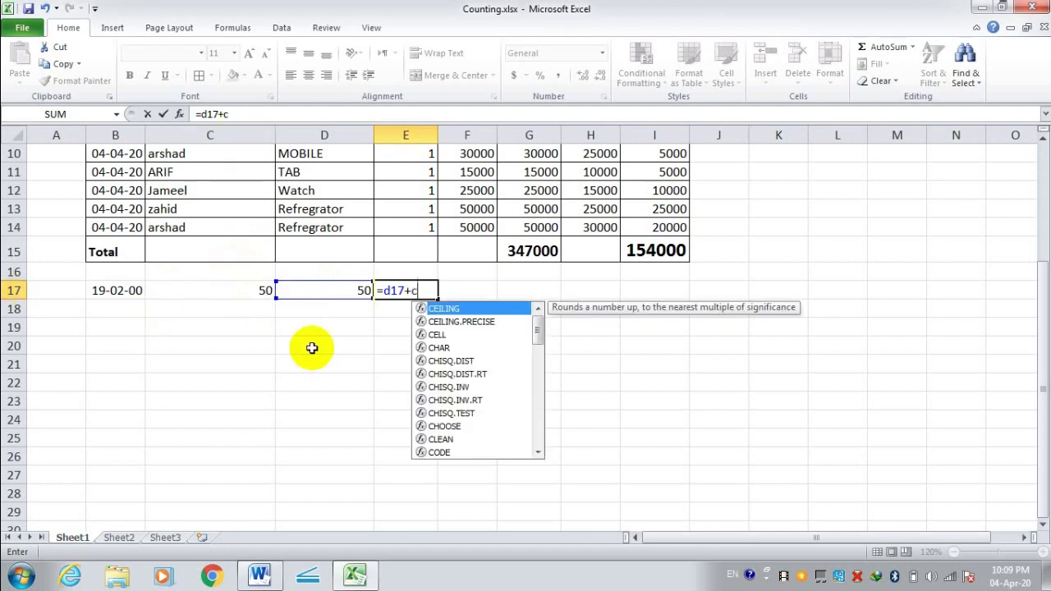
text(17)
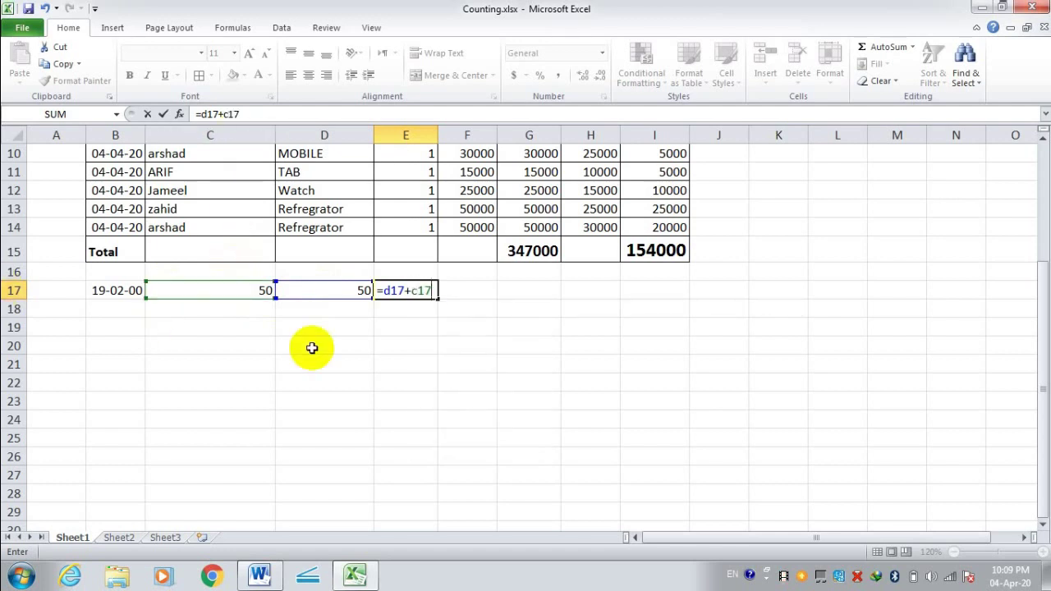
key(Return)
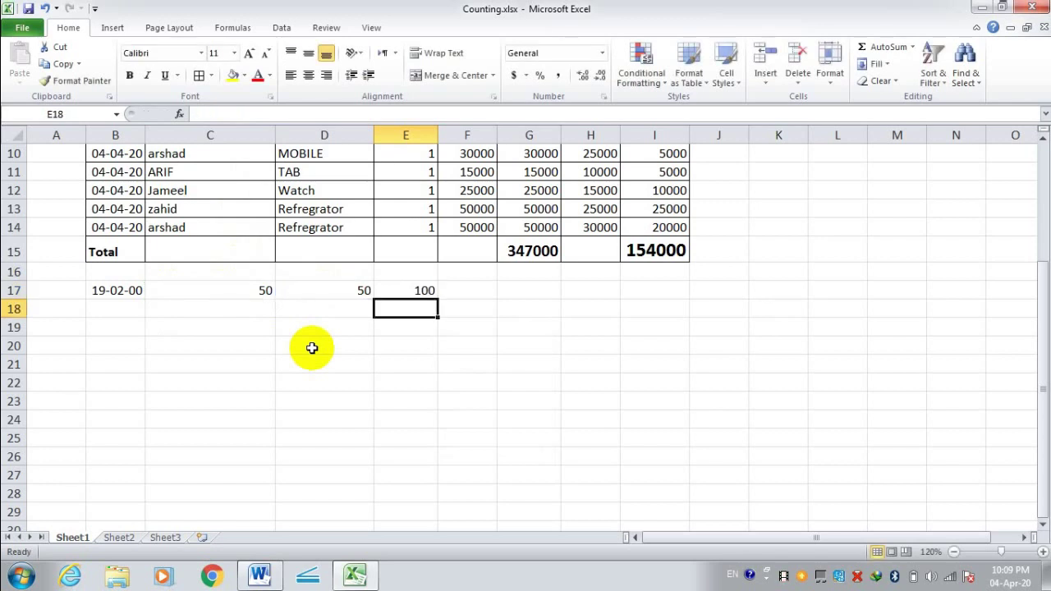
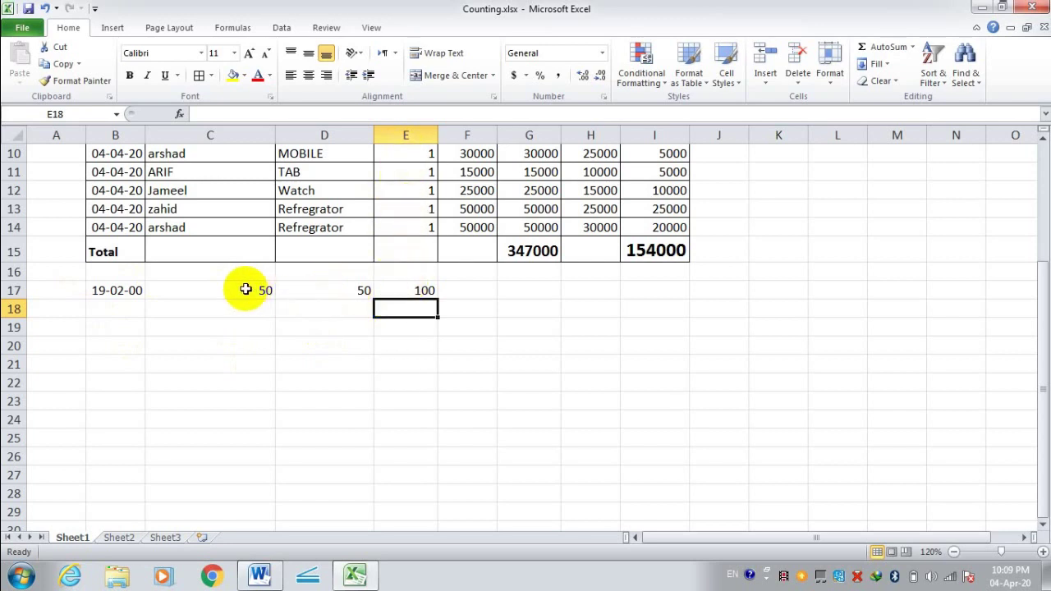
Step: Enter =e17+d17+c17 in F17 so it shows 200
click(461, 295)
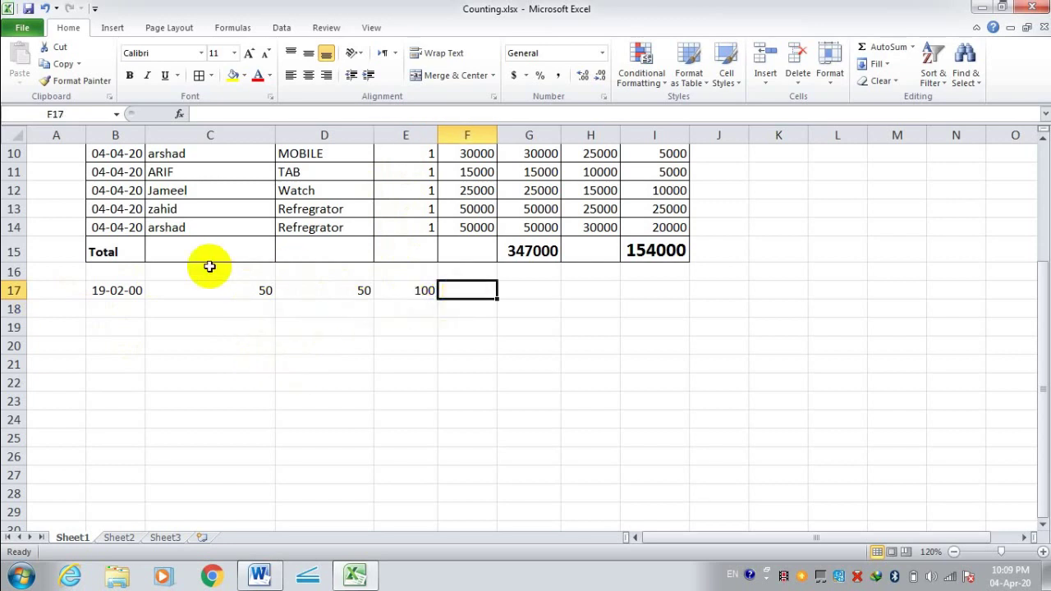
text(=)
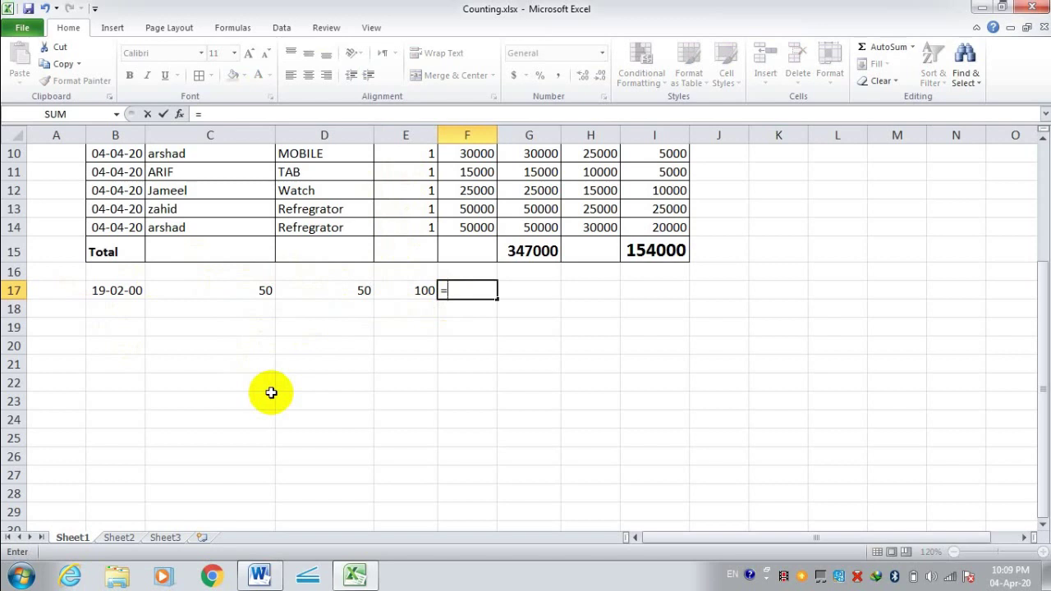
text(e1)
text(7+)
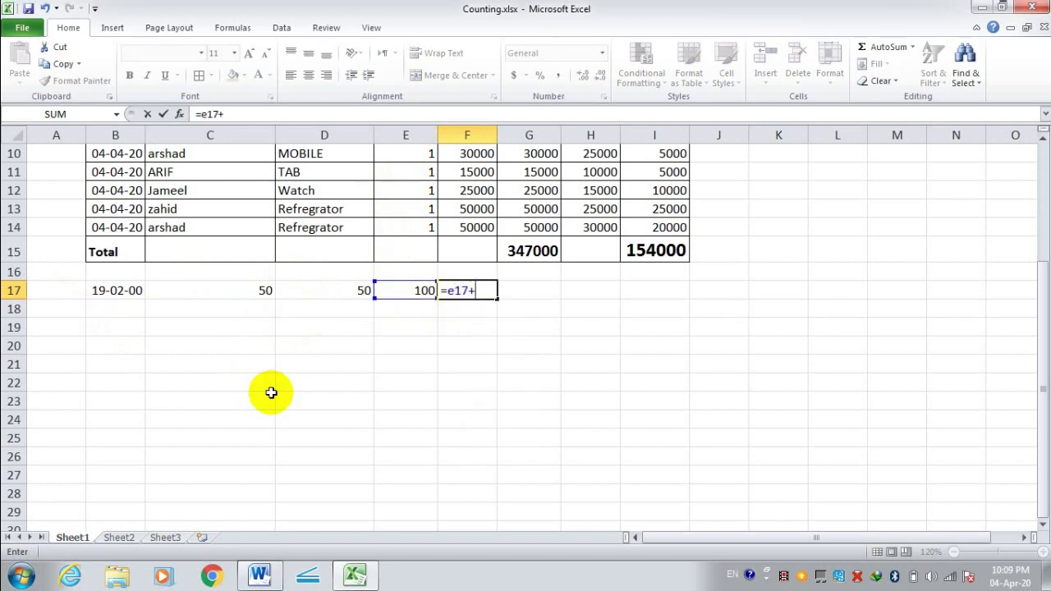
text(d17+)
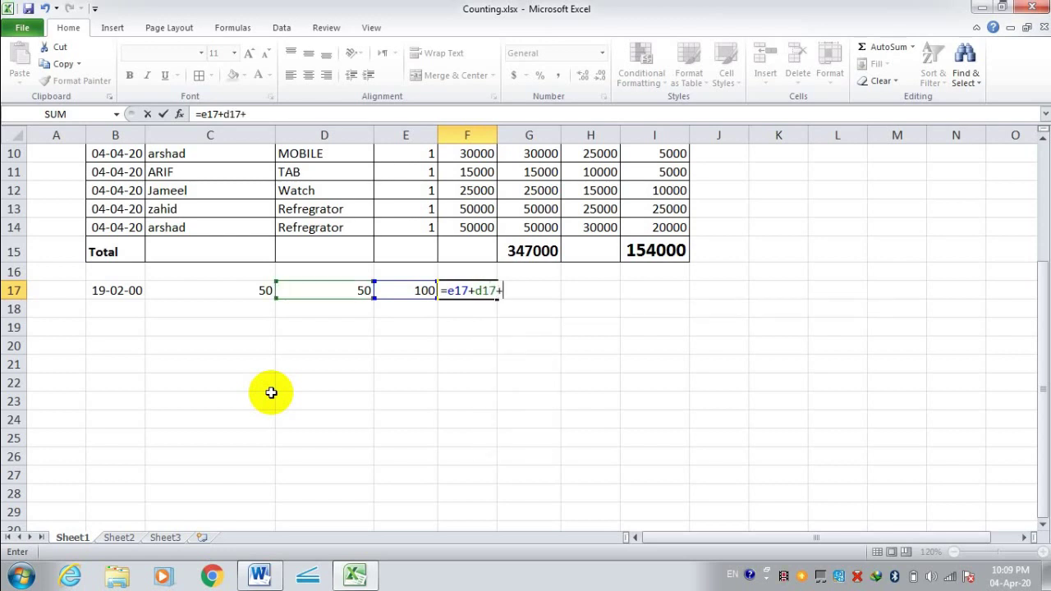
text(c)
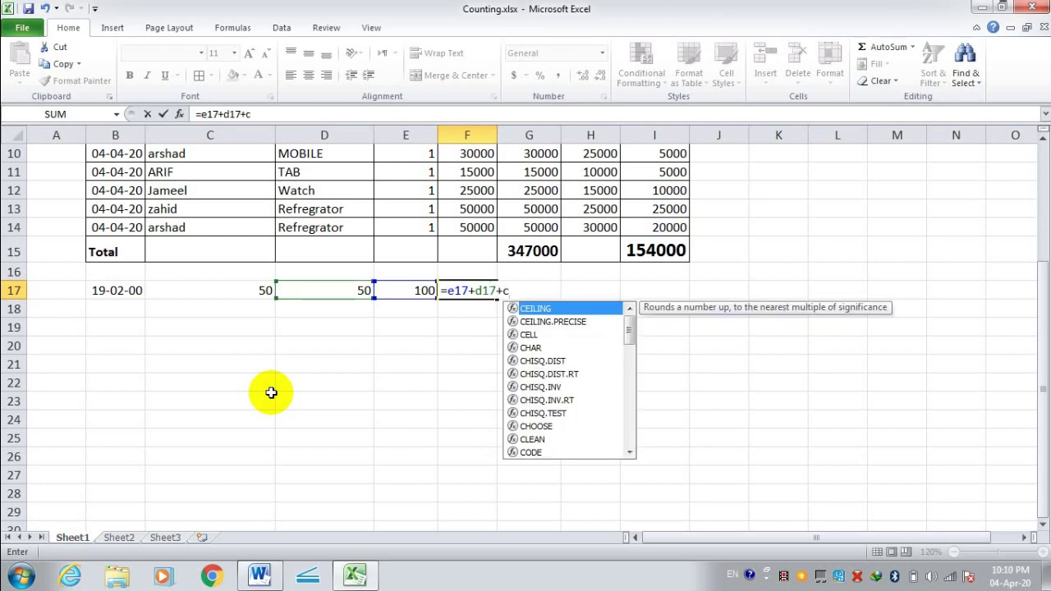
text(17)
key(Return)
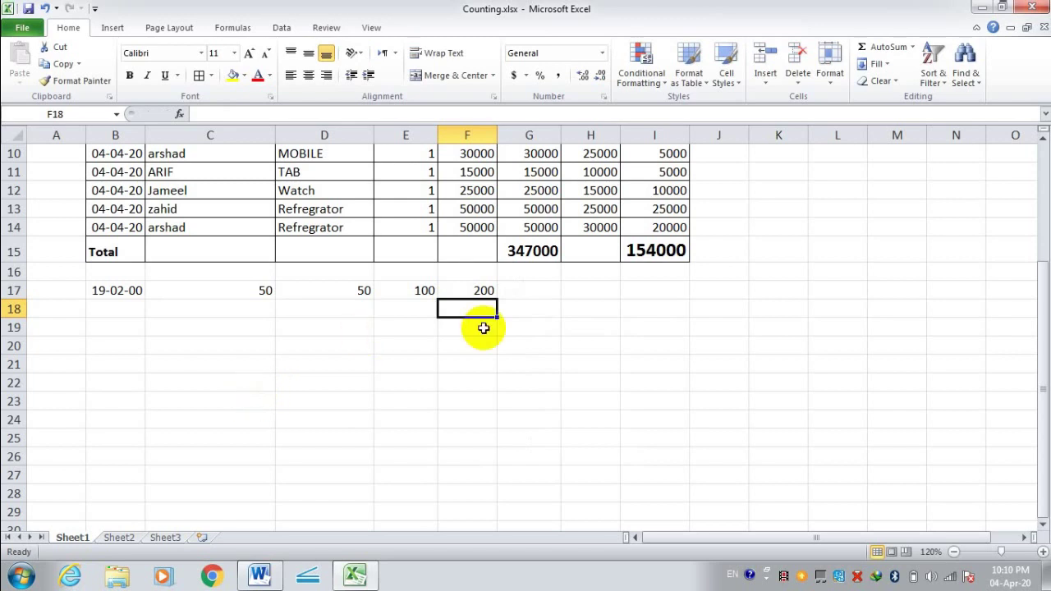
Step: Build =F17+E17+D17+C17 in G17 by clicking each cell, giving 400
click(521, 292)
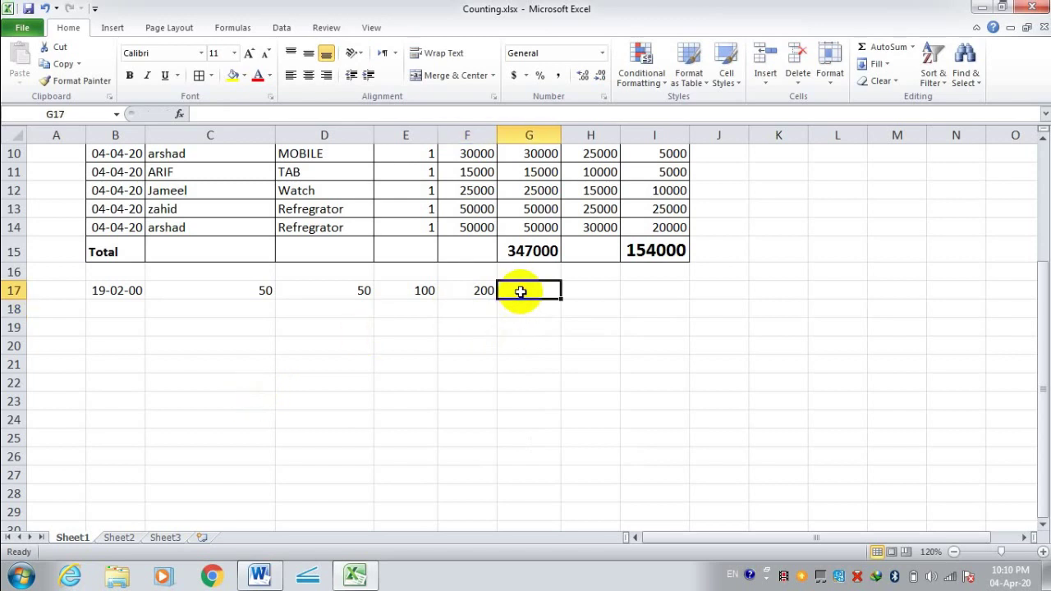
text(=)
click(474, 291)
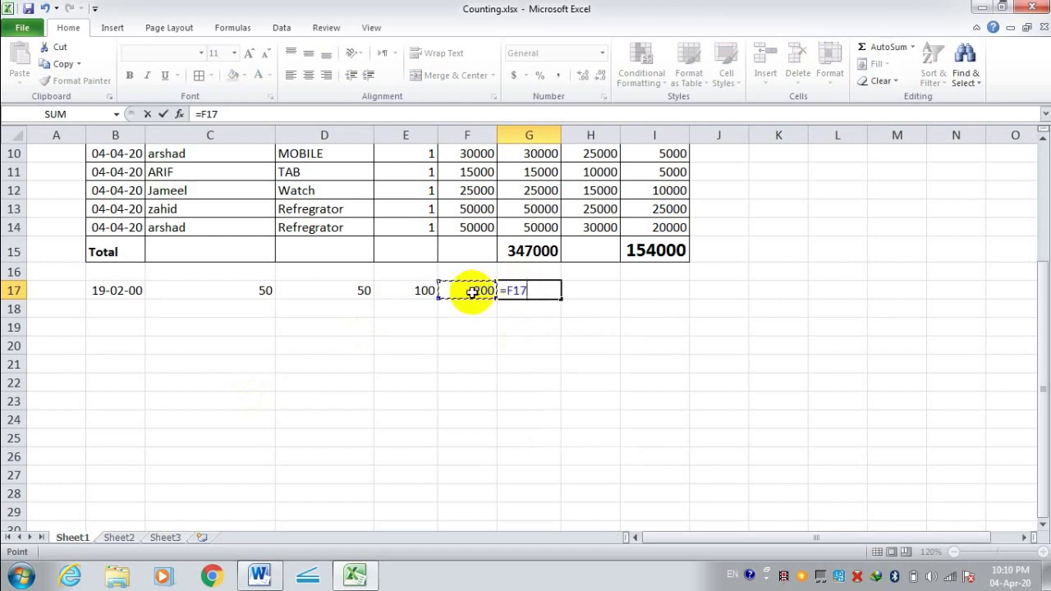
text(+)
click(423, 292)
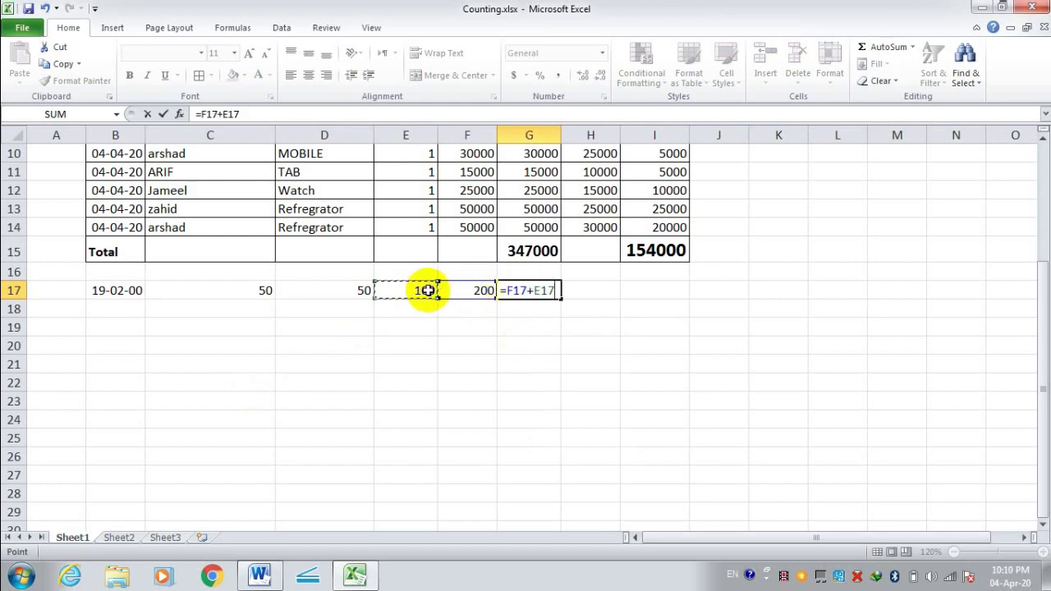
text(+)
click(364, 291)
text(+)
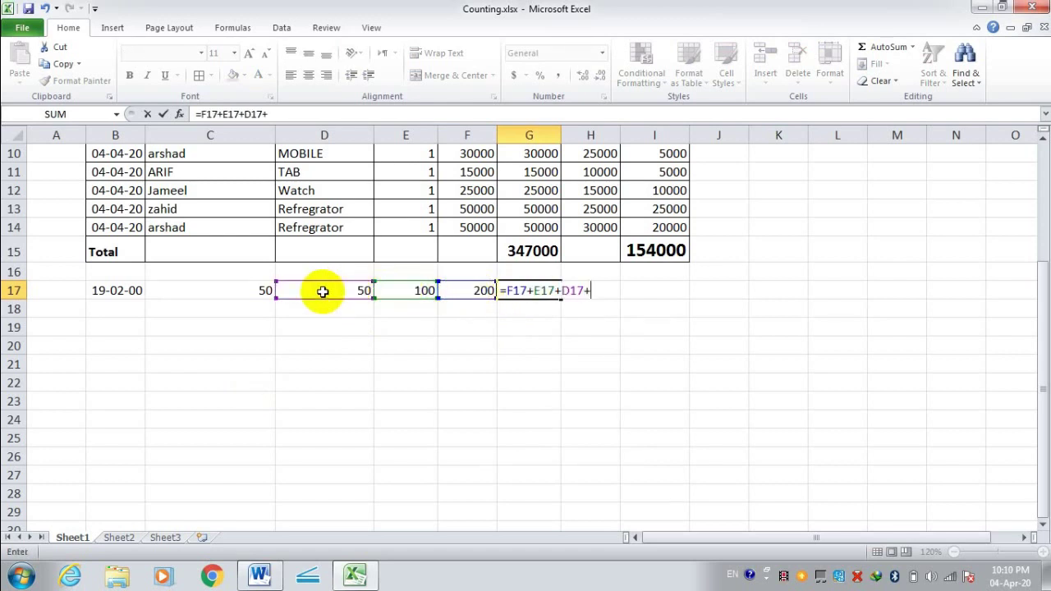
click(266, 291)
key(Return)
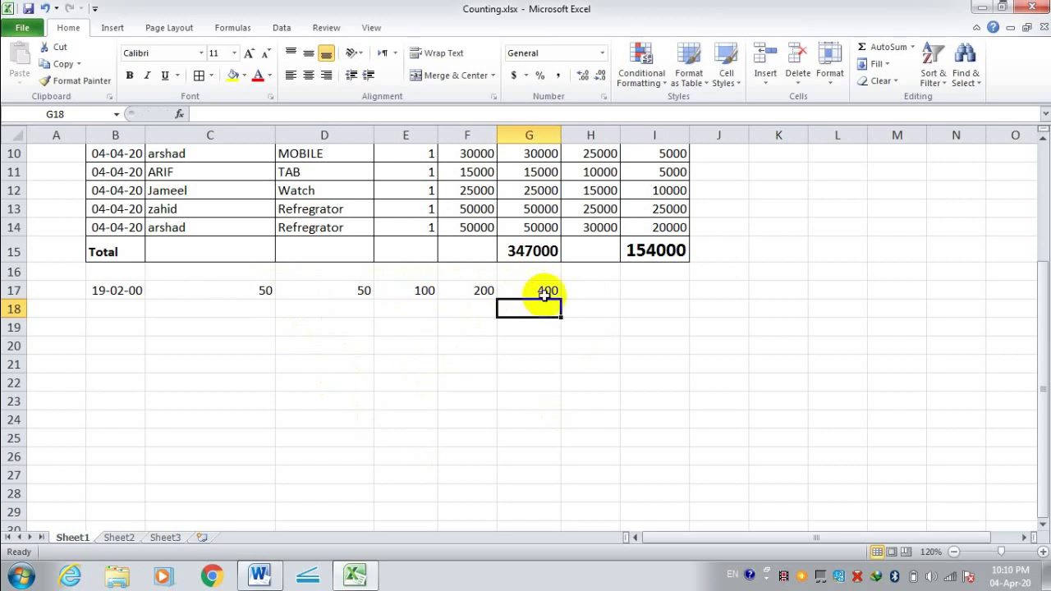
Step: Clear the totals from cells E17 through G17
click(481, 363)
drag(415, 291, 539, 293)
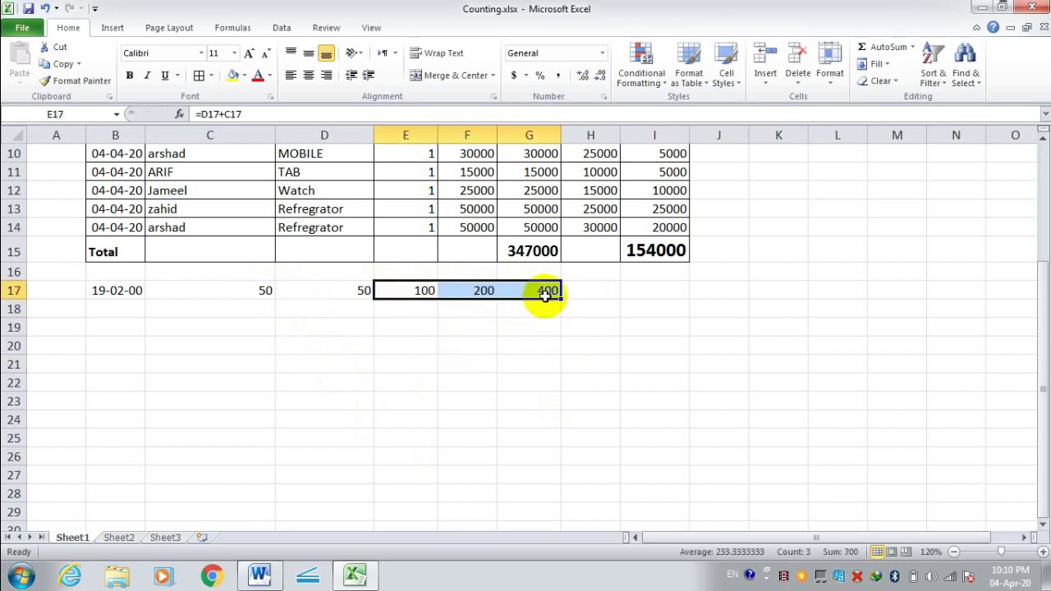
key(Delete)
click(521, 383)
Step: Enter a formula in E17 subtracting C17 from D17 by clicking the cells
click(405, 293)
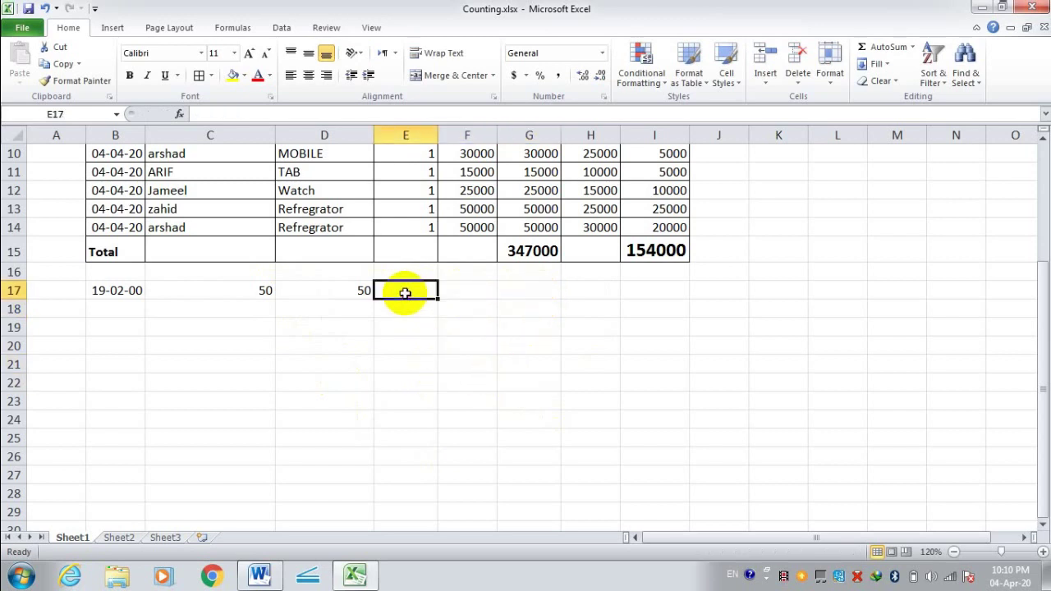
text(=)
click(345, 292)
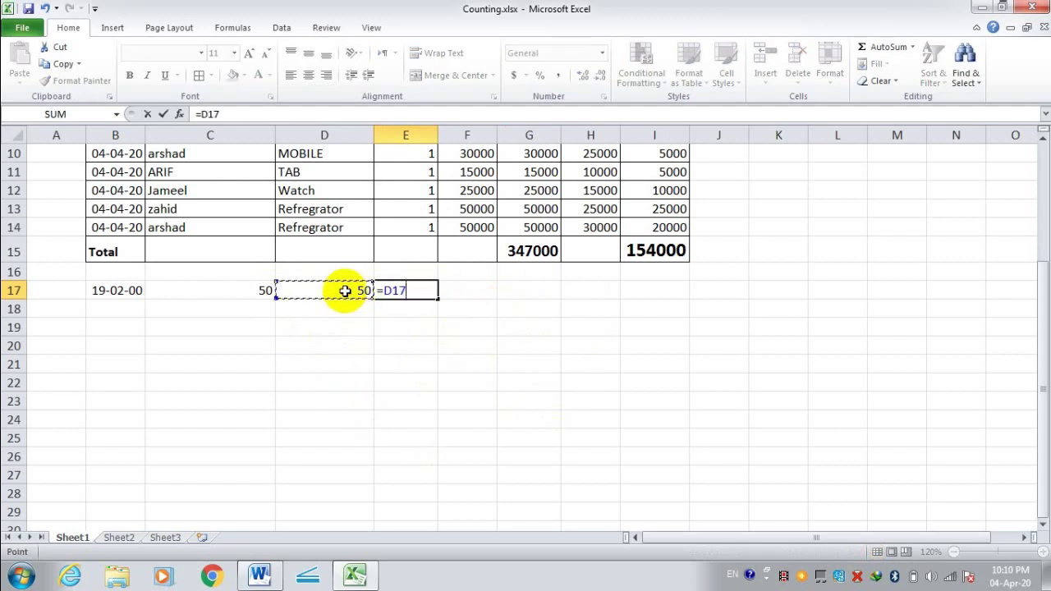
text(-)
click(261, 291)
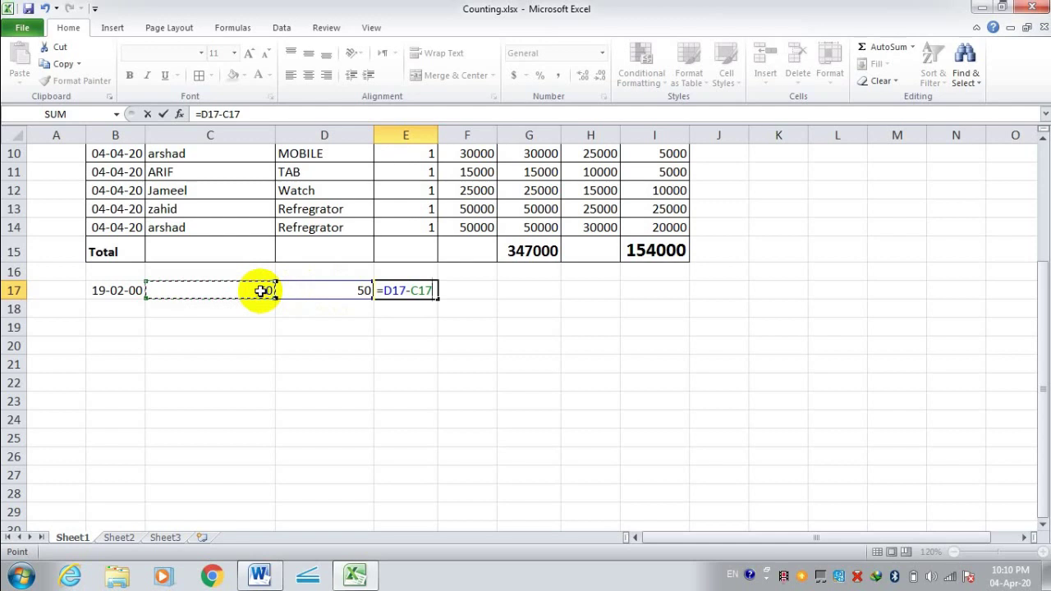
key(Return)
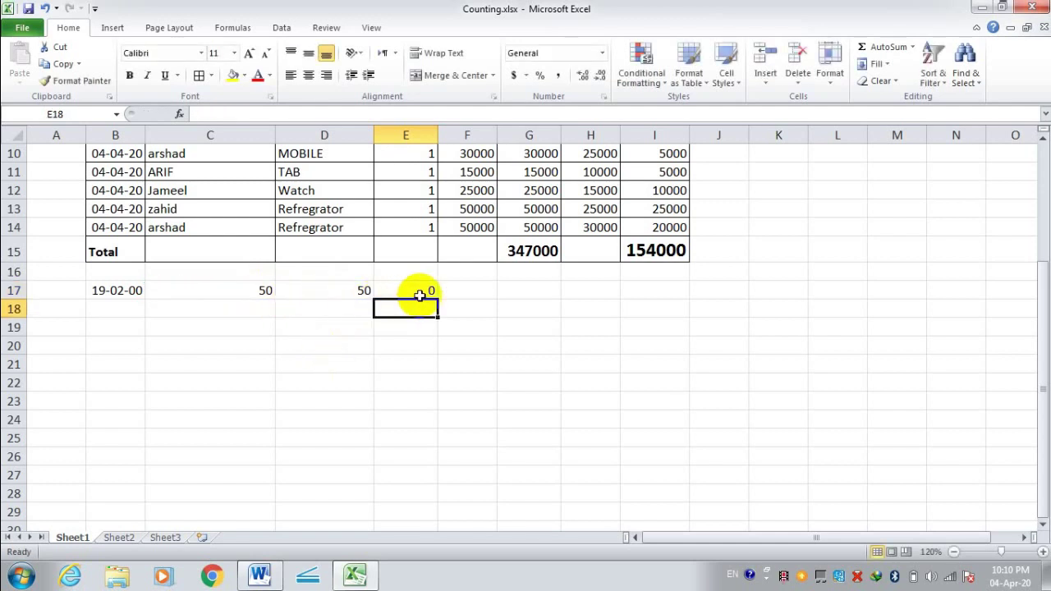
Step: Retype the E17 formula as =d17-c17, showing 0
click(427, 345)
click(425, 294)
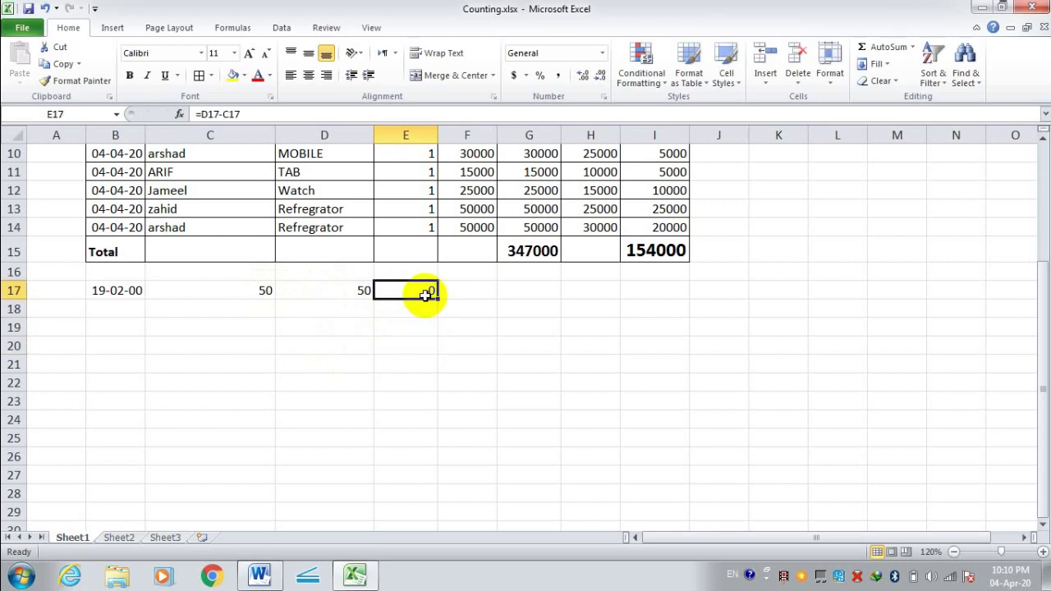
text(=)
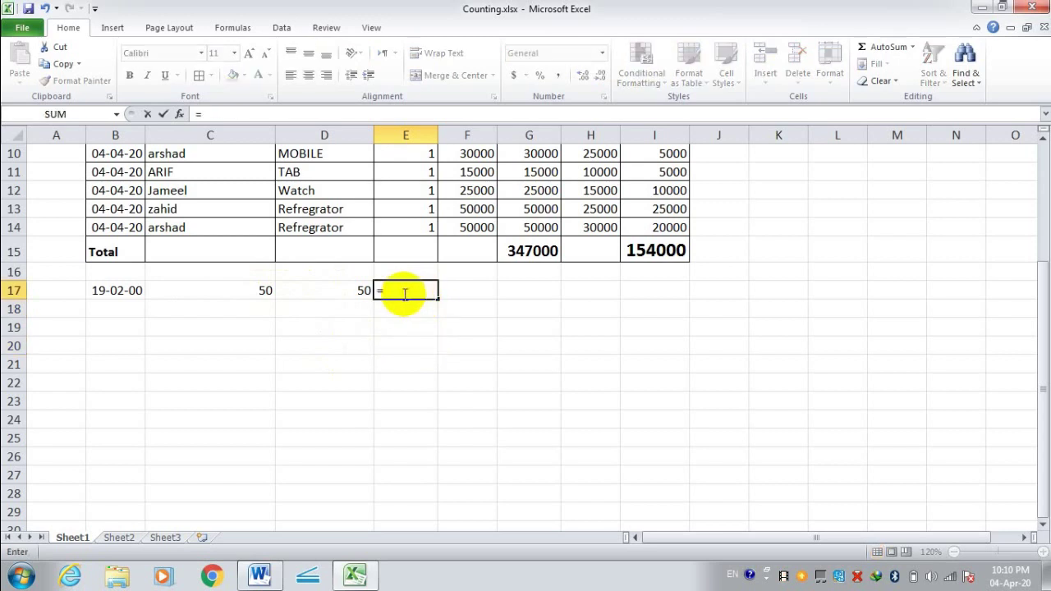
text(d)
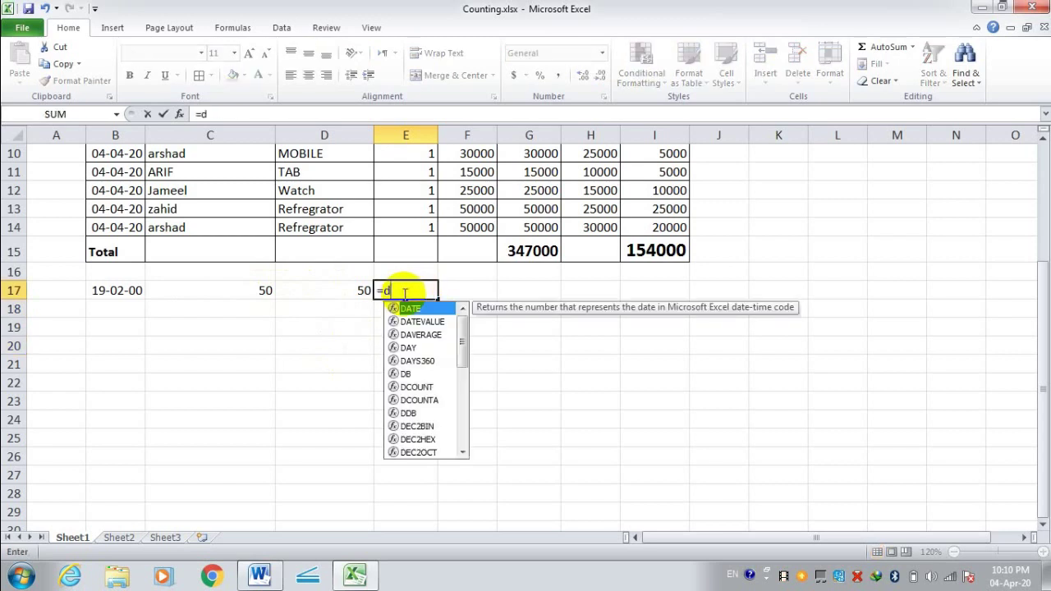
text(17-)
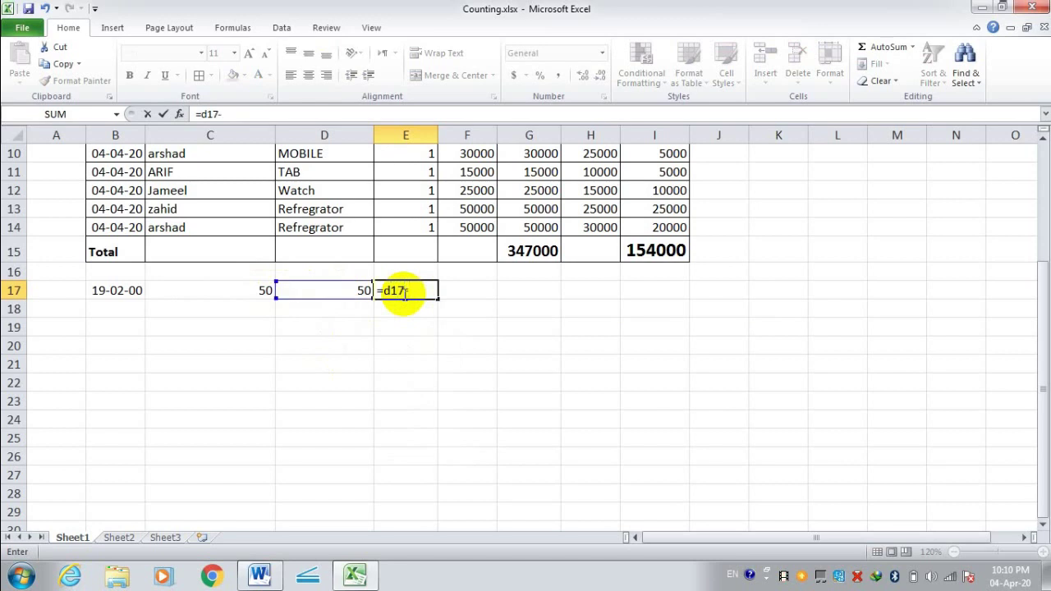
text(c17)
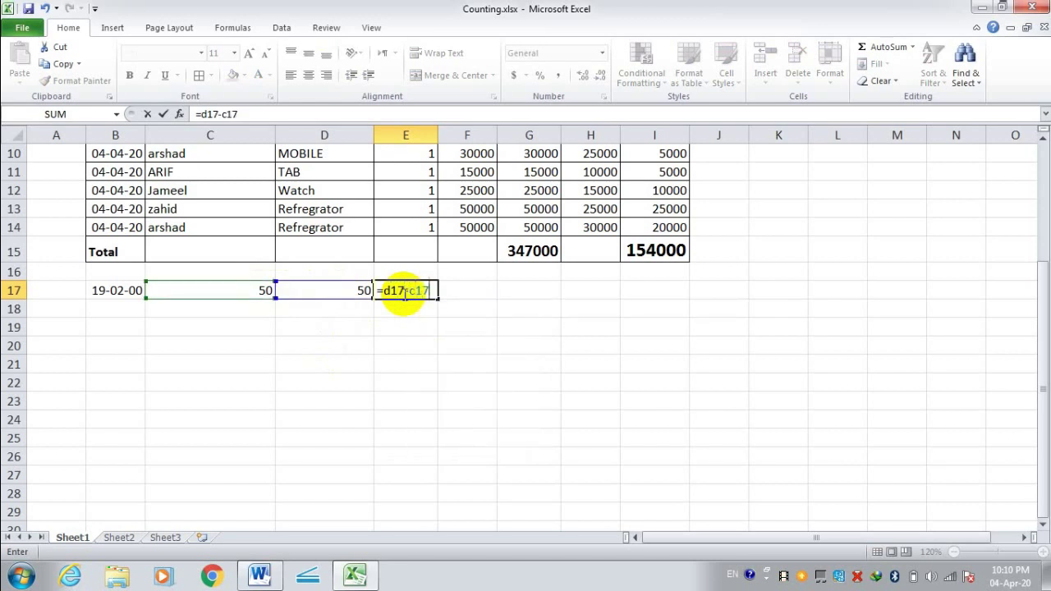
key(Return)
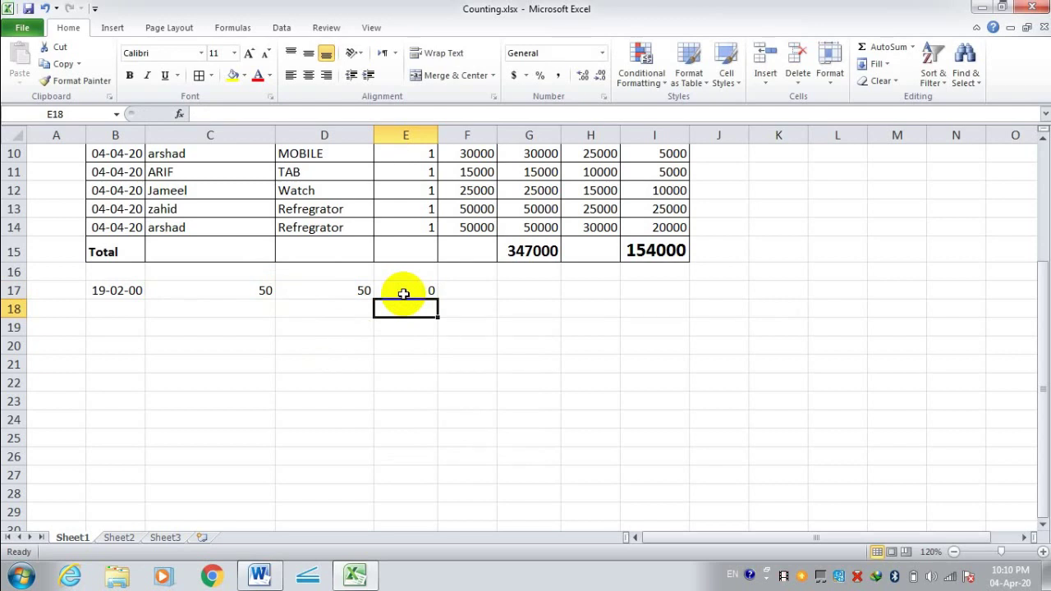
Step: Replace E17's subtraction with =D17*C17 built by clicking the cells, giving 2500
click(411, 289)
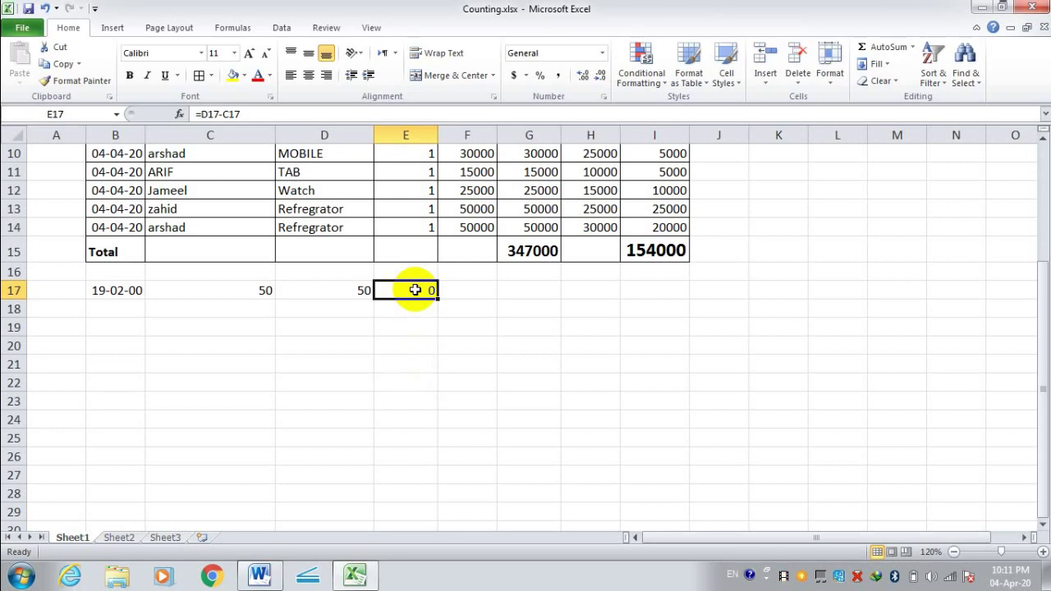
key(Delete)
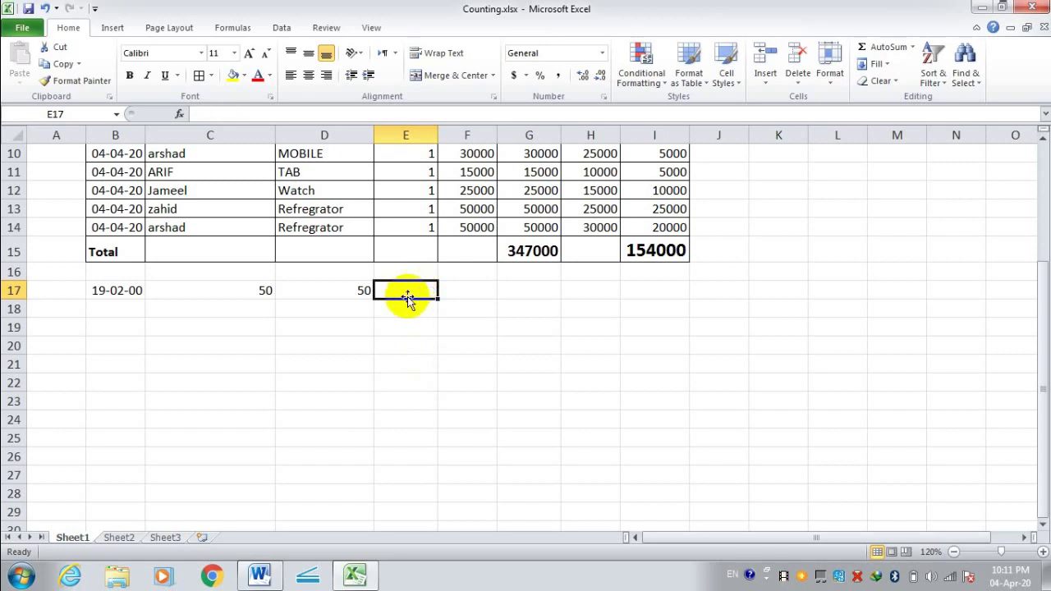
click(405, 345)
click(398, 290)
text(=)
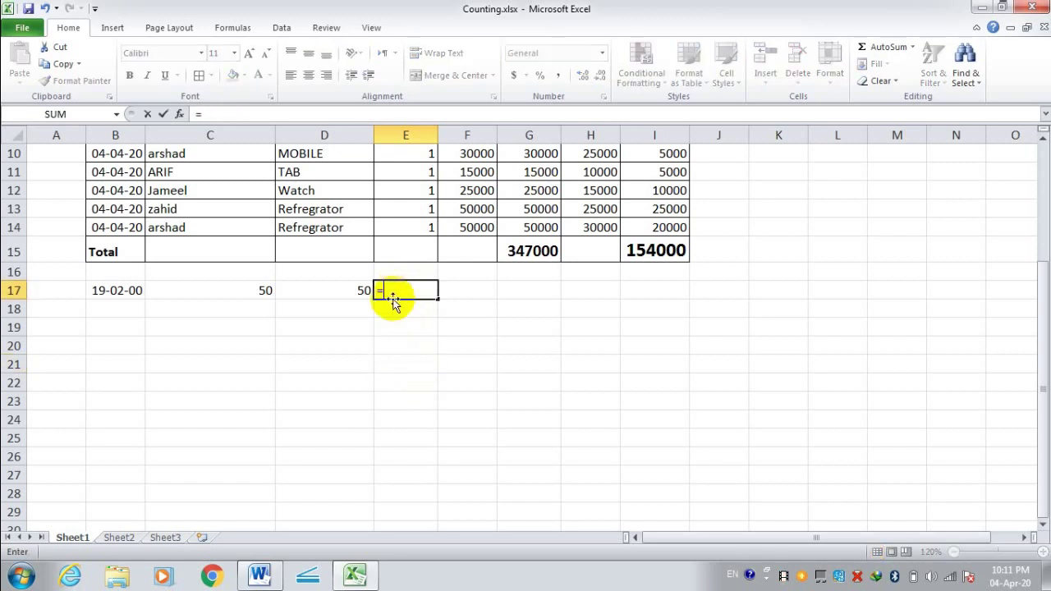
click(340, 291)
text(*)
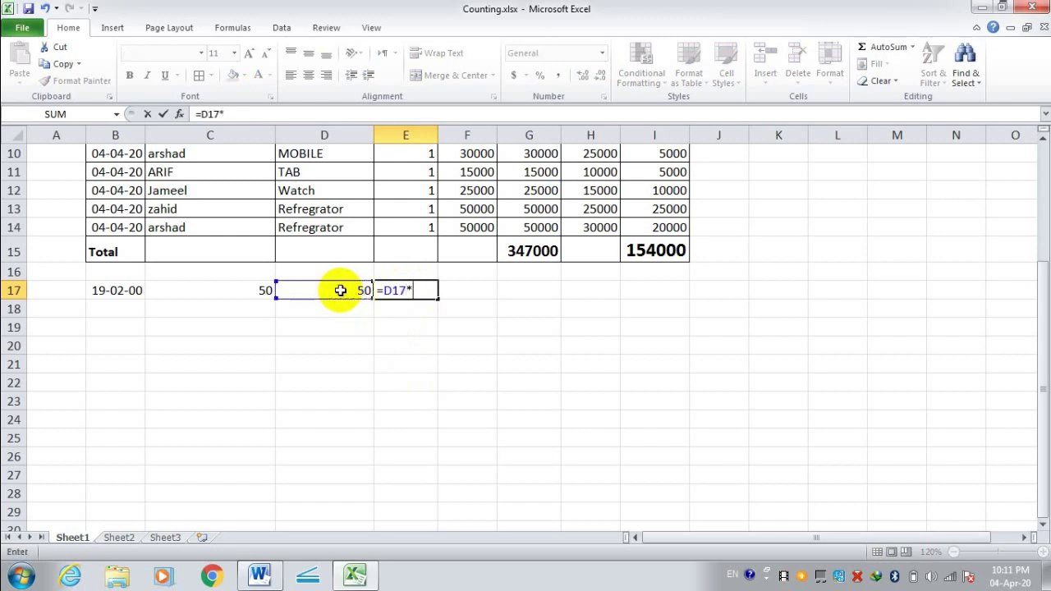
click(258, 291)
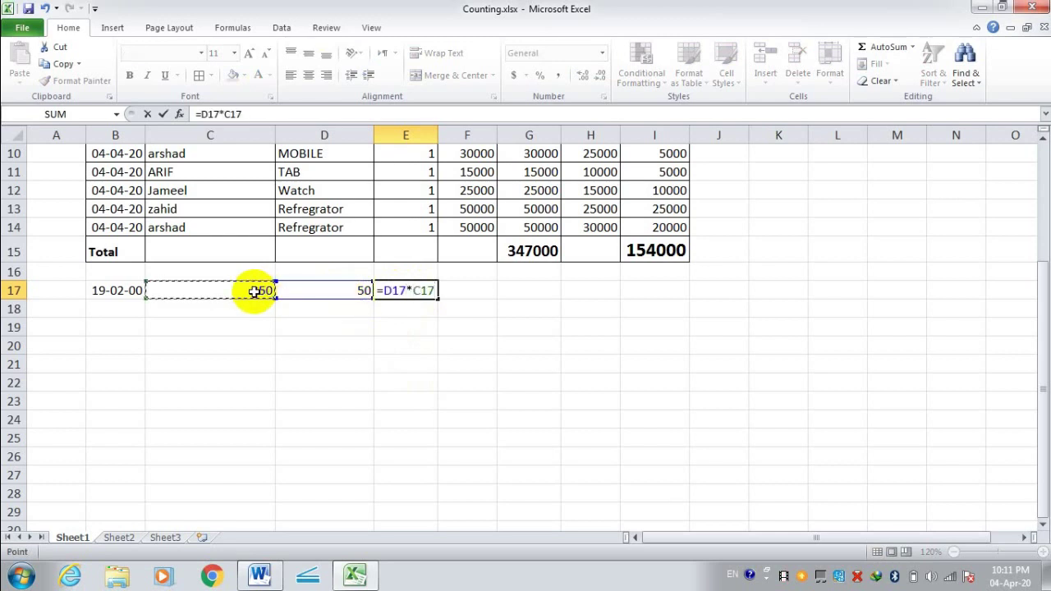
key(Return)
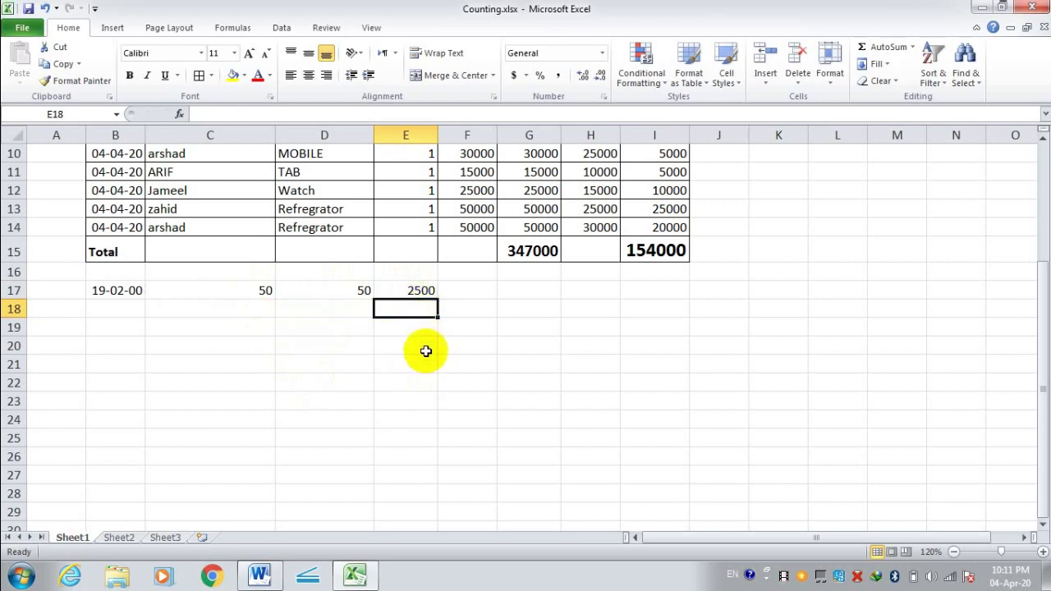
Step: Retype =d17*c17 in E17 to show 2500, then clear E17 again
click(425, 347)
click(420, 291)
key(Delete)
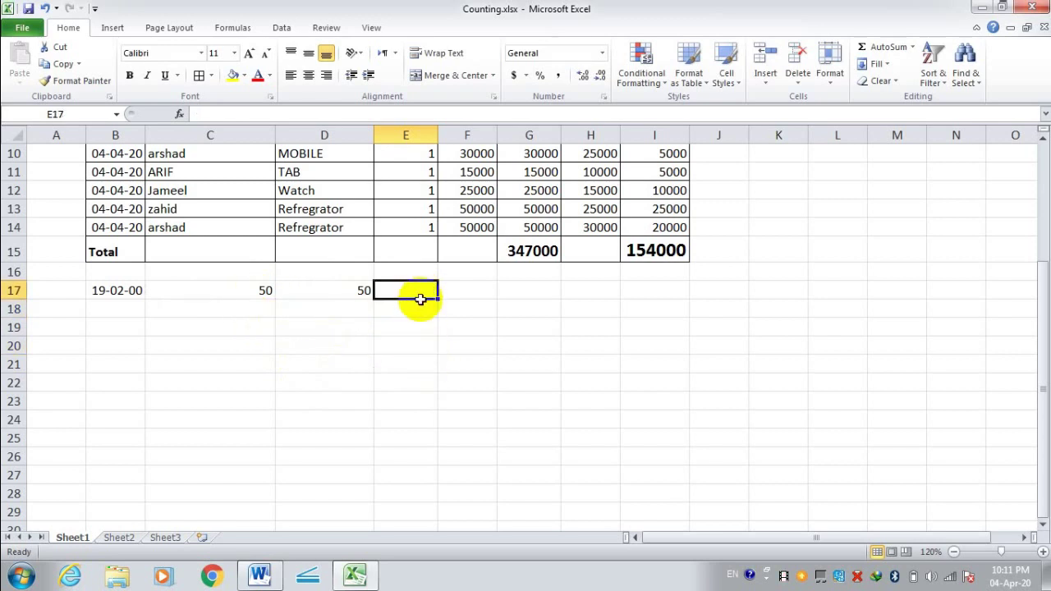
text(=)
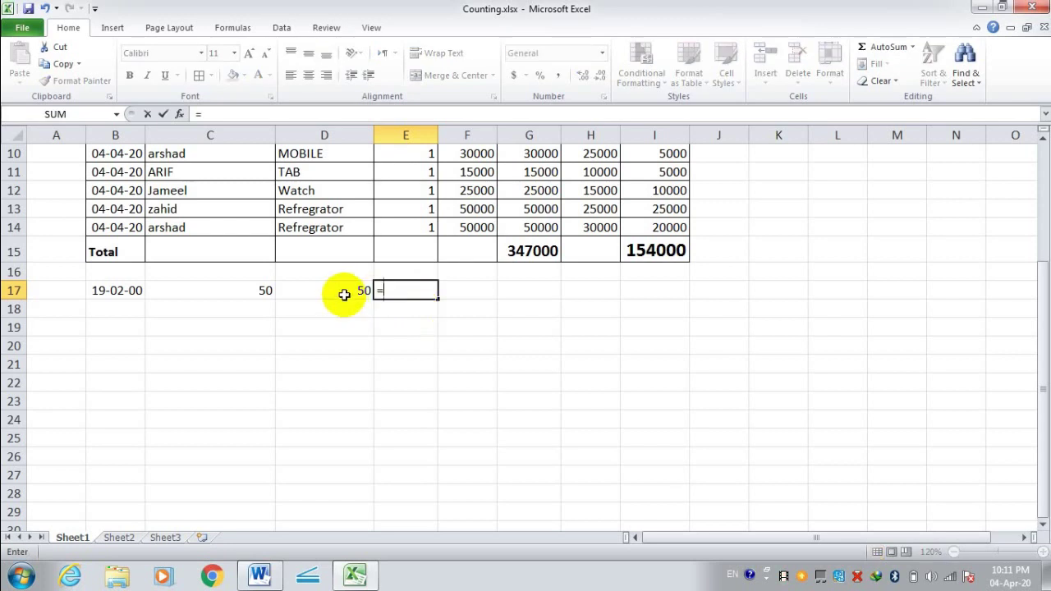
text(d)
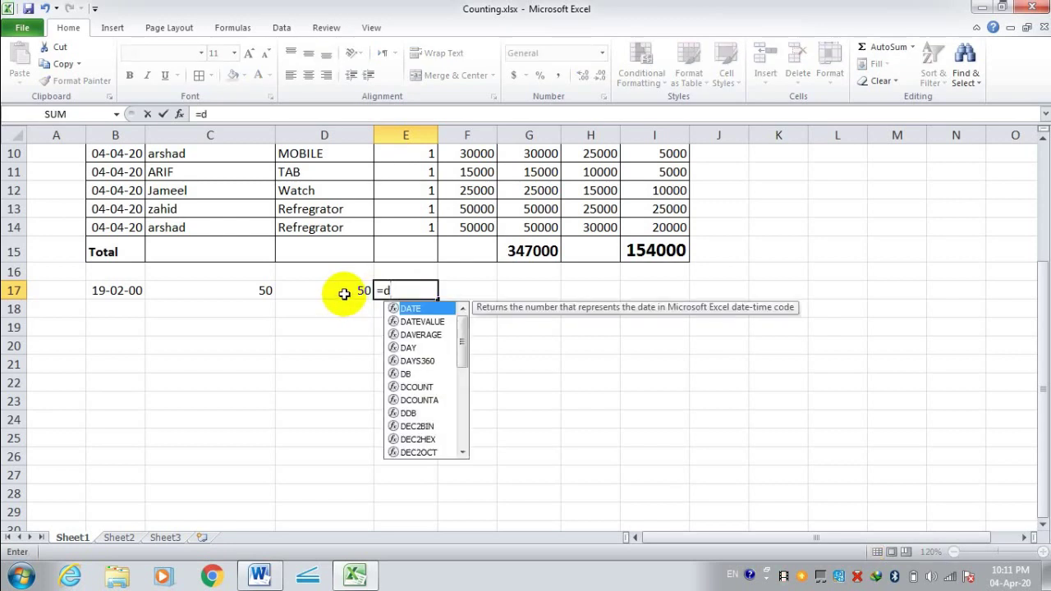
text(17)
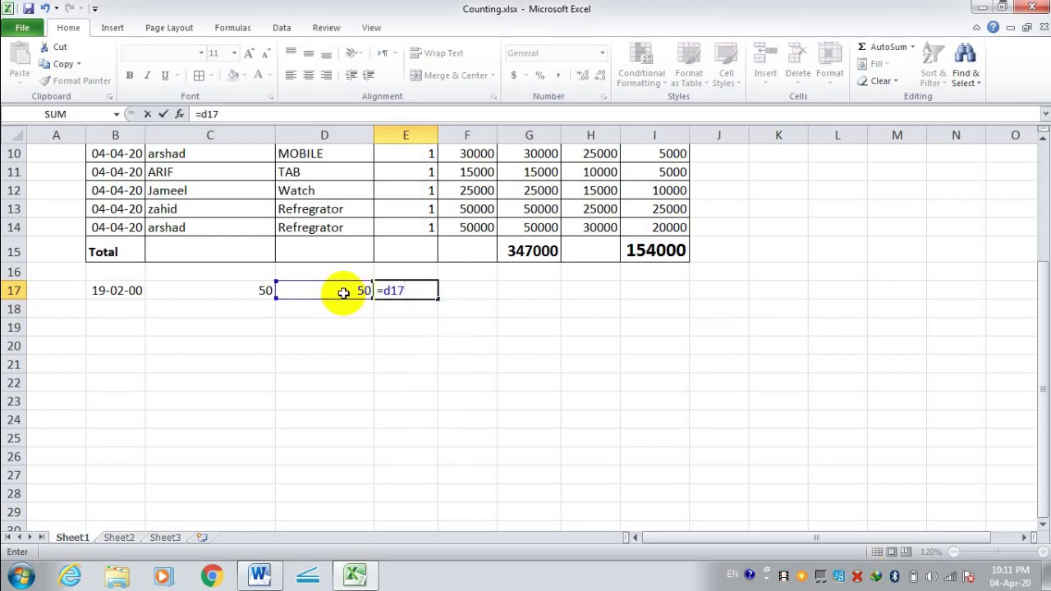
text(*)
text(c17)
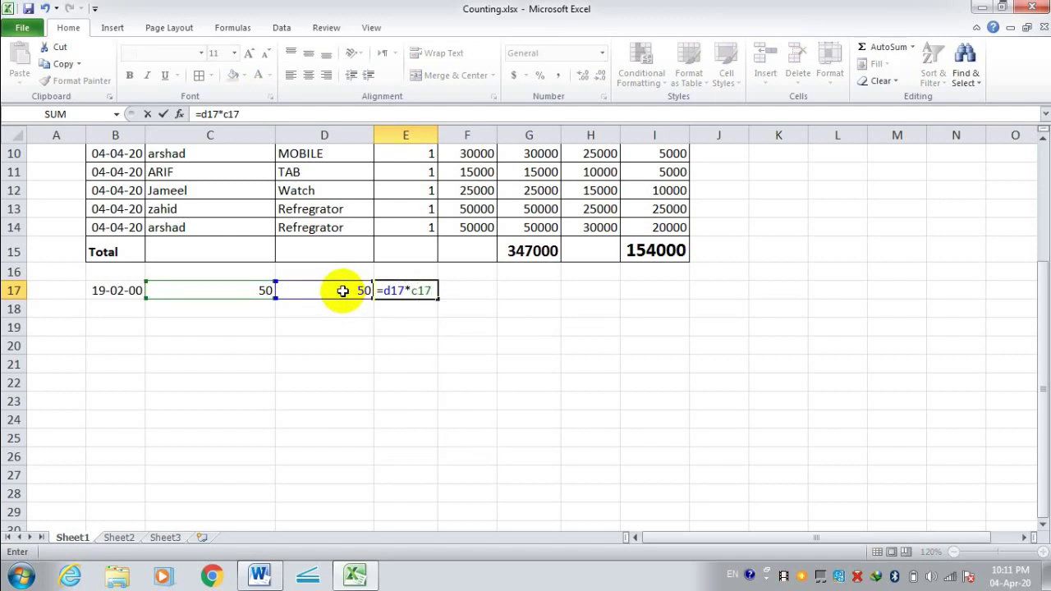
key(Return)
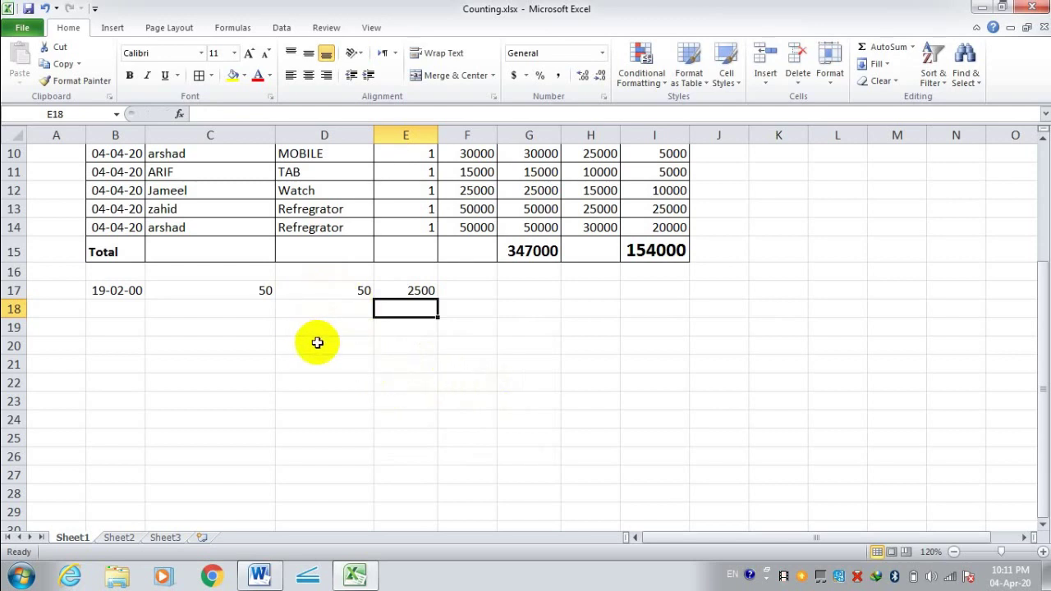
click(422, 293)
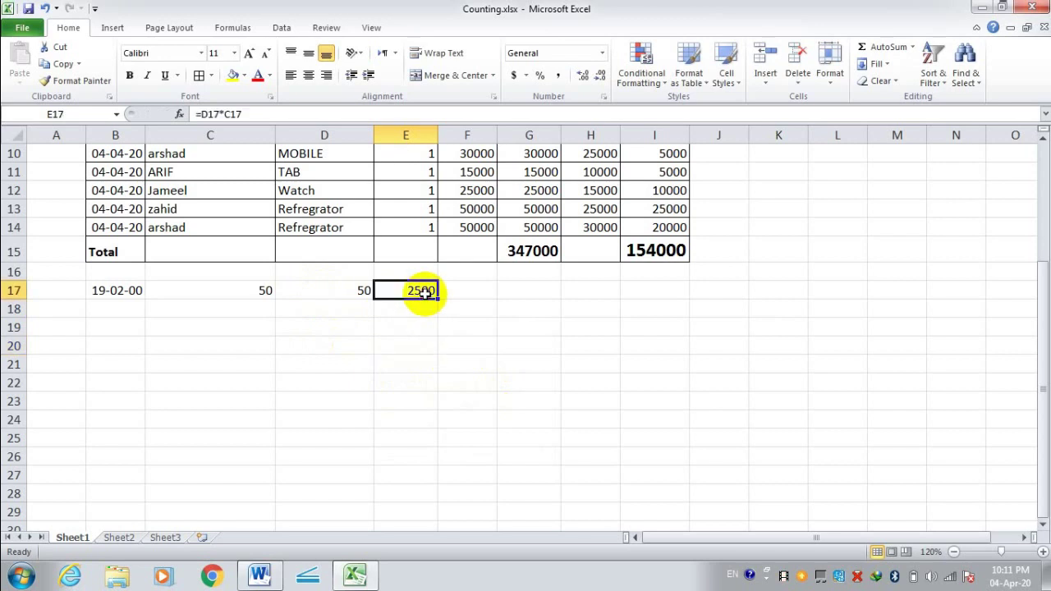
key(Delete)
Step: Change the value in D17 to 5
click(423, 362)
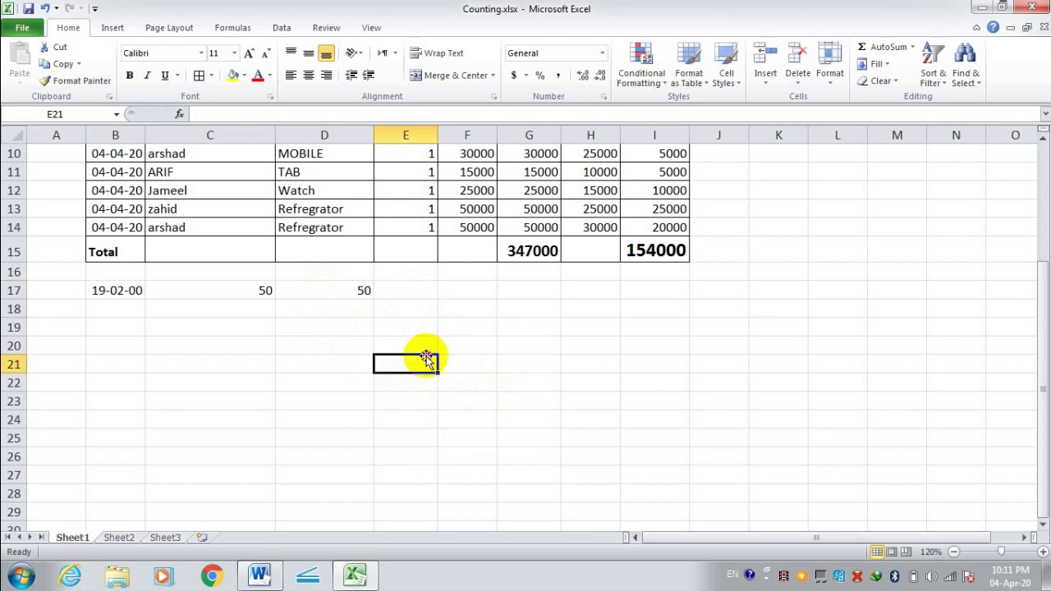
click(354, 293)
text(5)
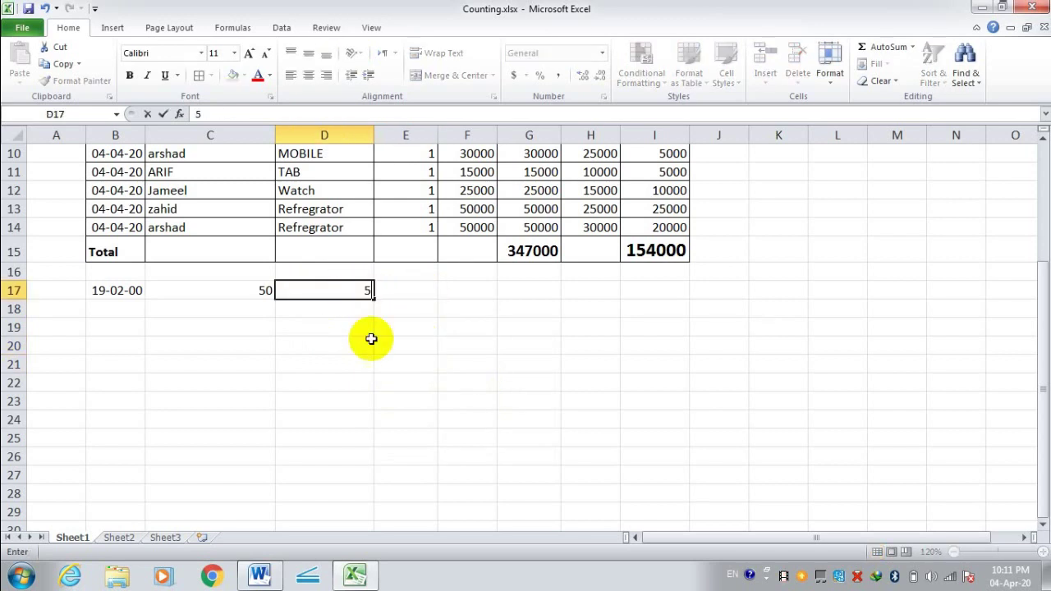
click(406, 364)
Step: Build =C17/D17 in E17 by clicking the cells, giving 10
click(402, 294)
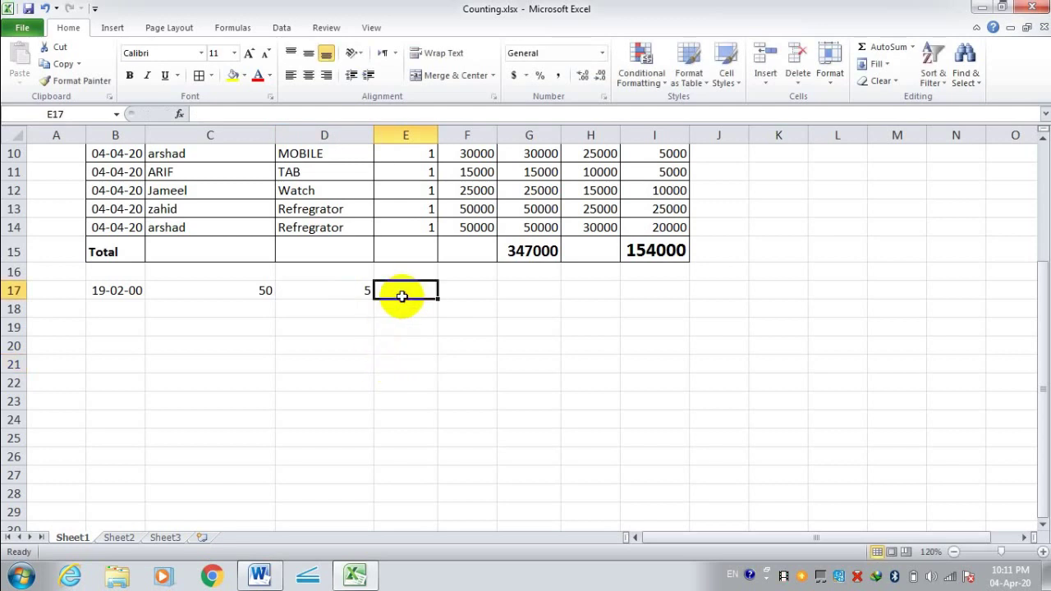
text(=)
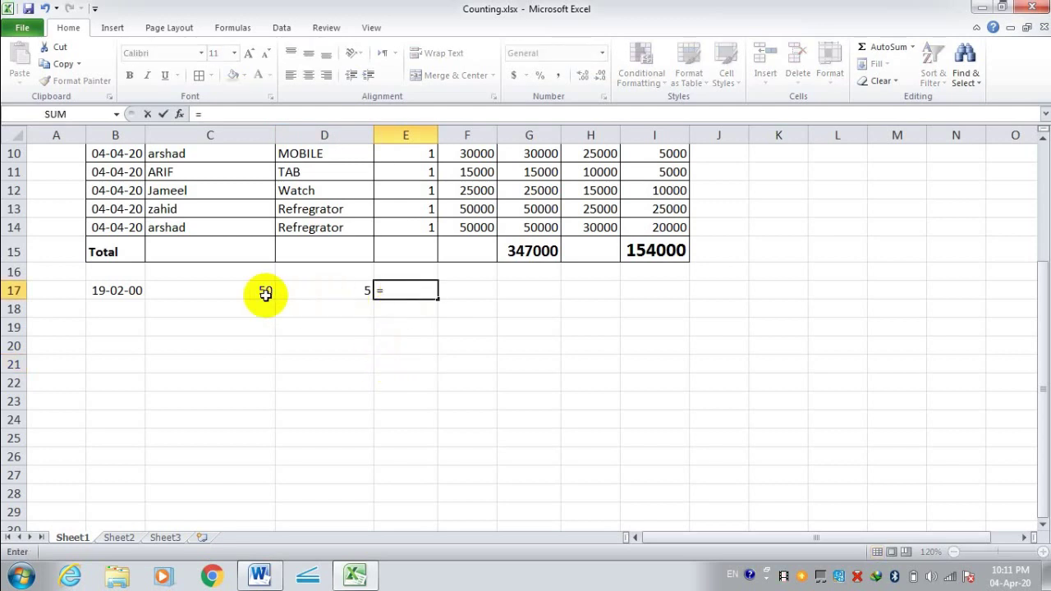
click(266, 293)
text(/)
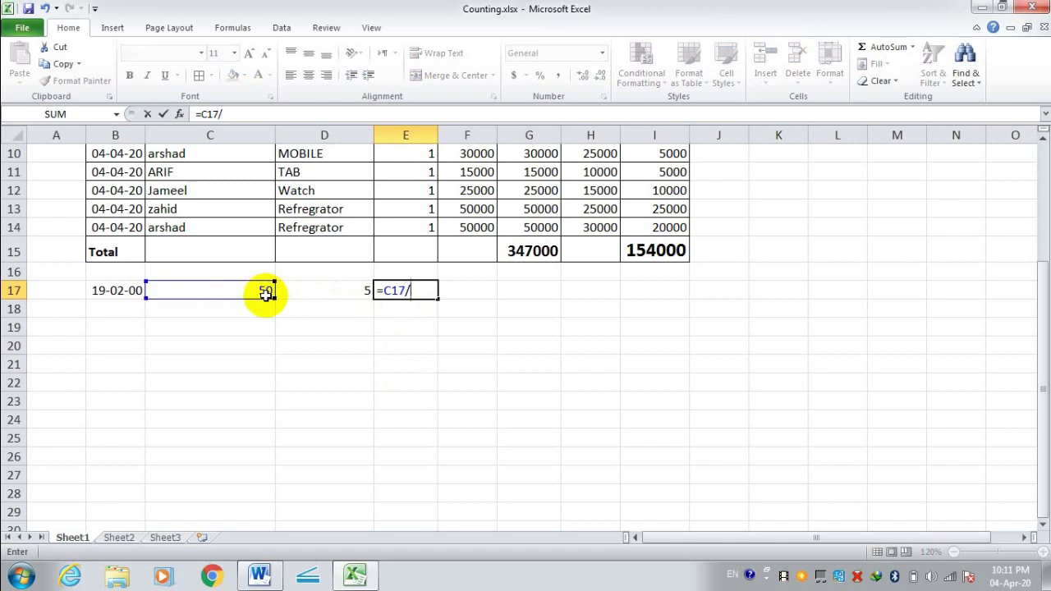
click(336, 295)
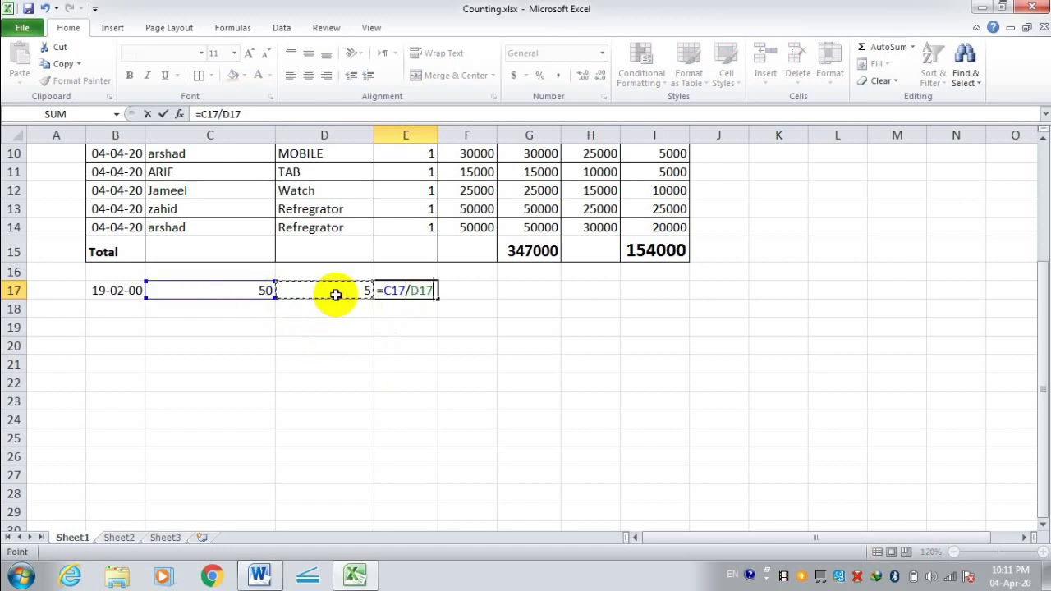
key(Return)
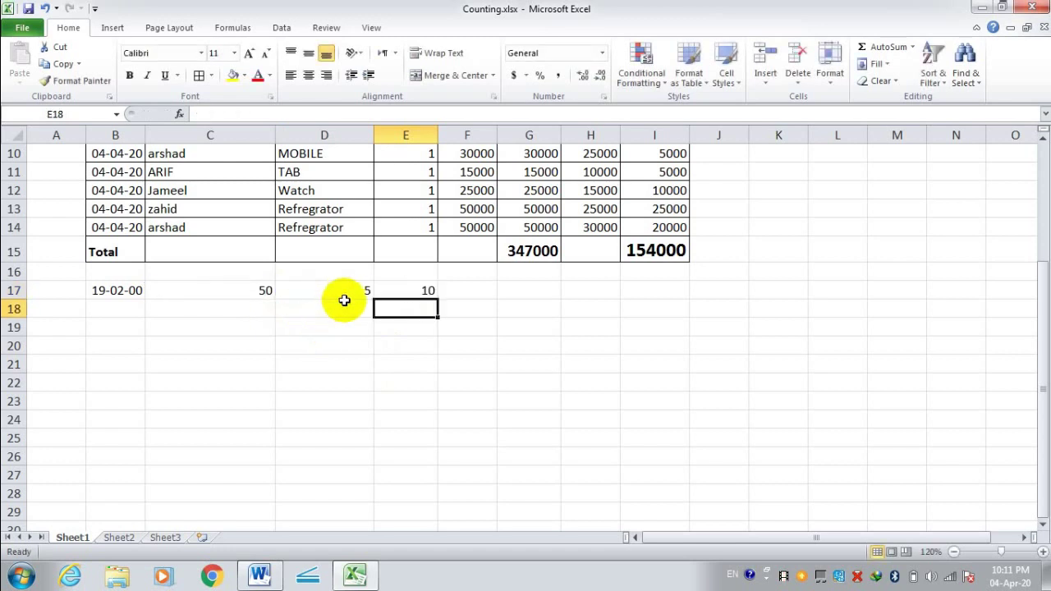
Step: Retype the E17 formula as =c17/d17, keeping the result 10
double_click(420, 291)
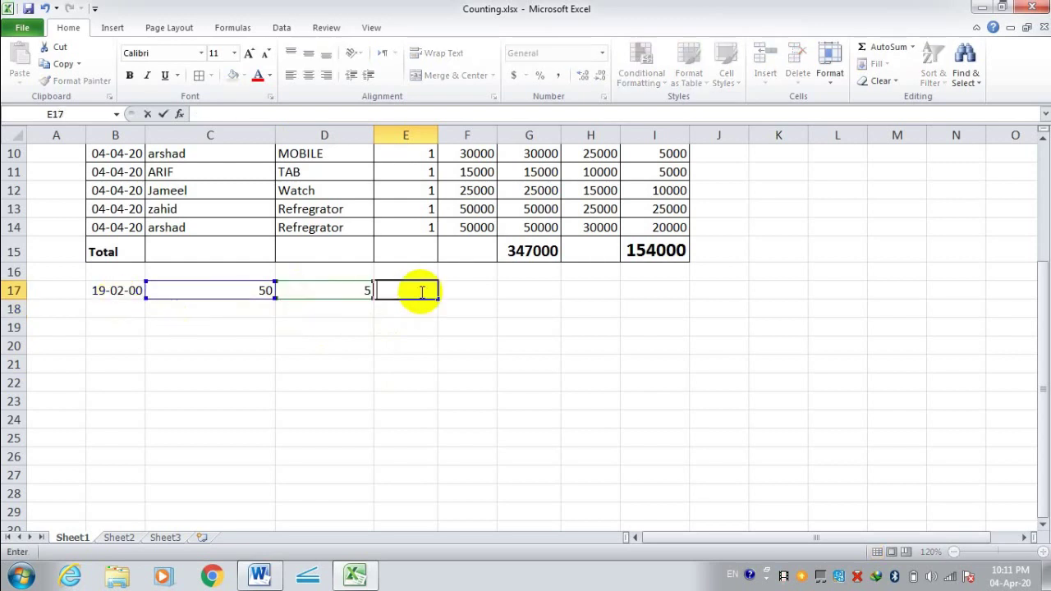
text(=)
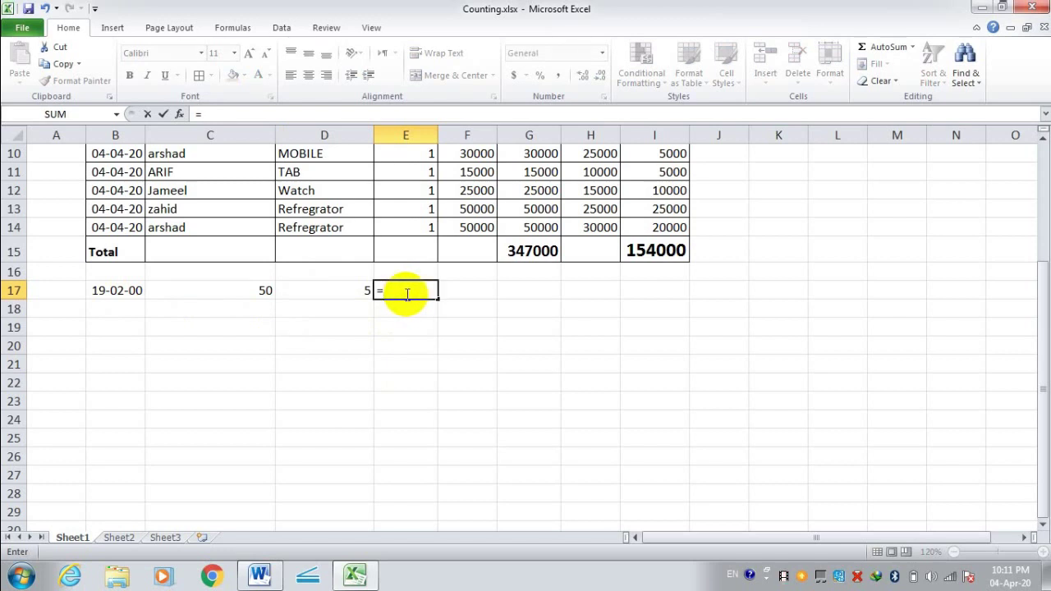
text(c)
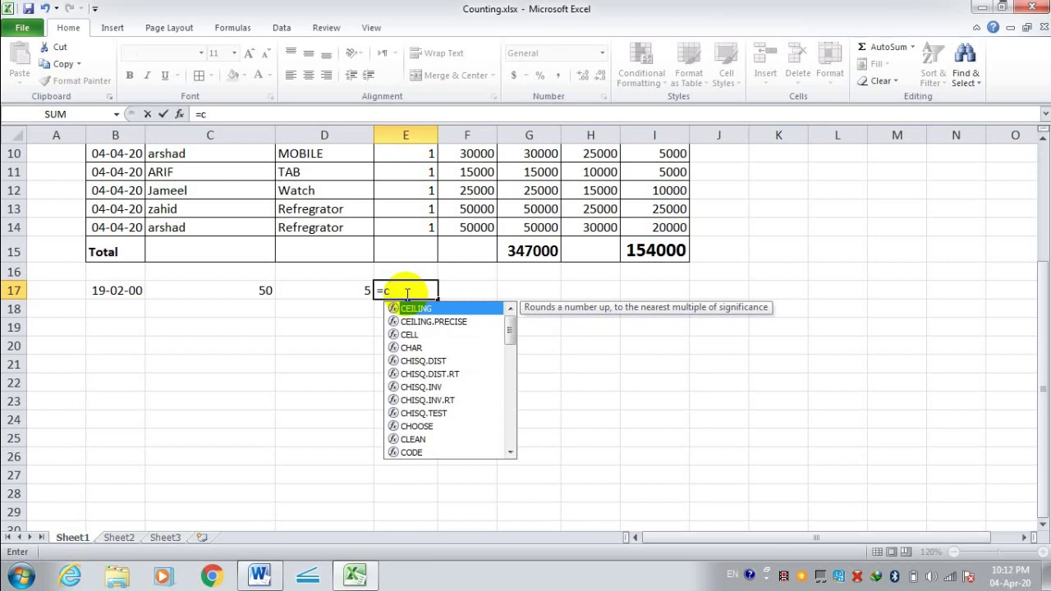
text(17)
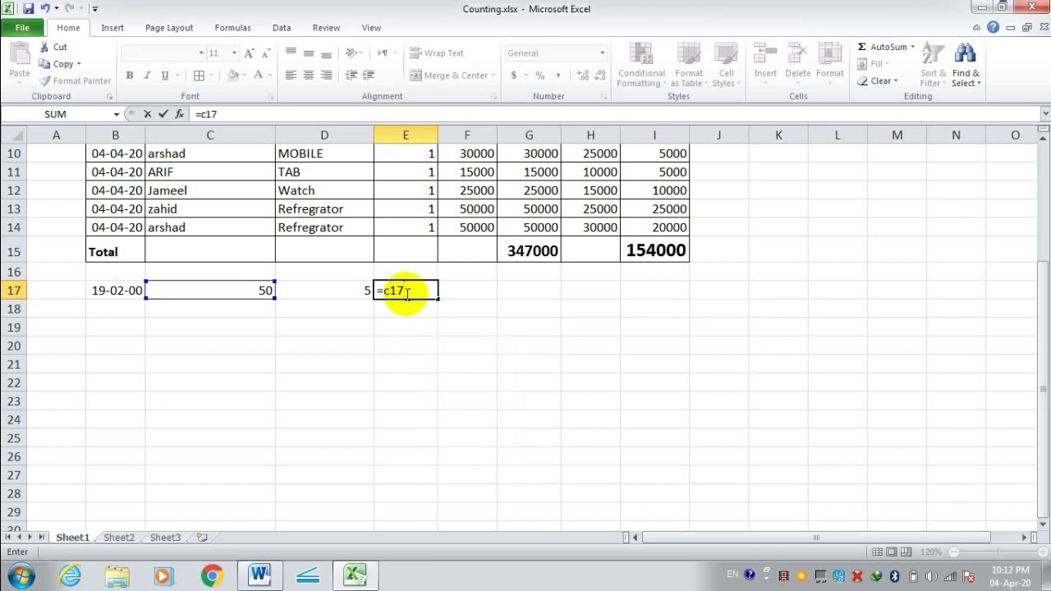
text(/)
text(d17)
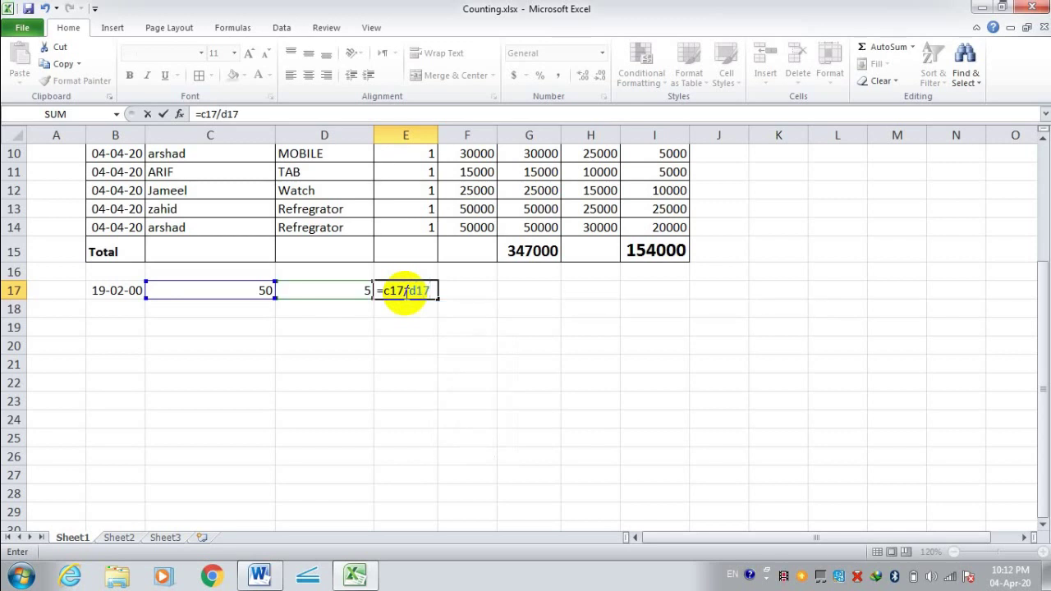
key(Return)
click(411, 359)
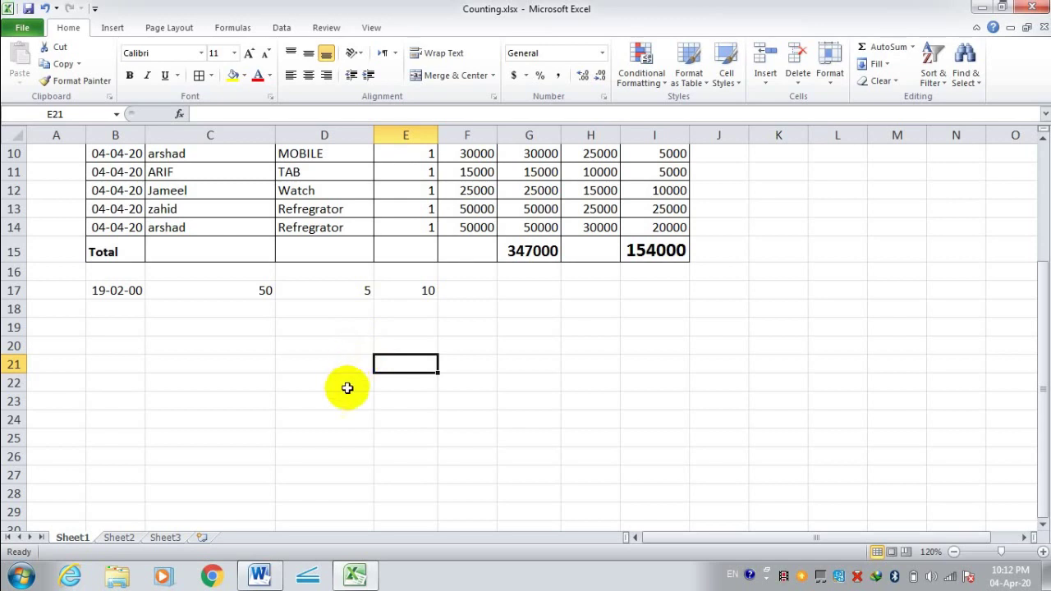
scroll(336, 391, up, 3)
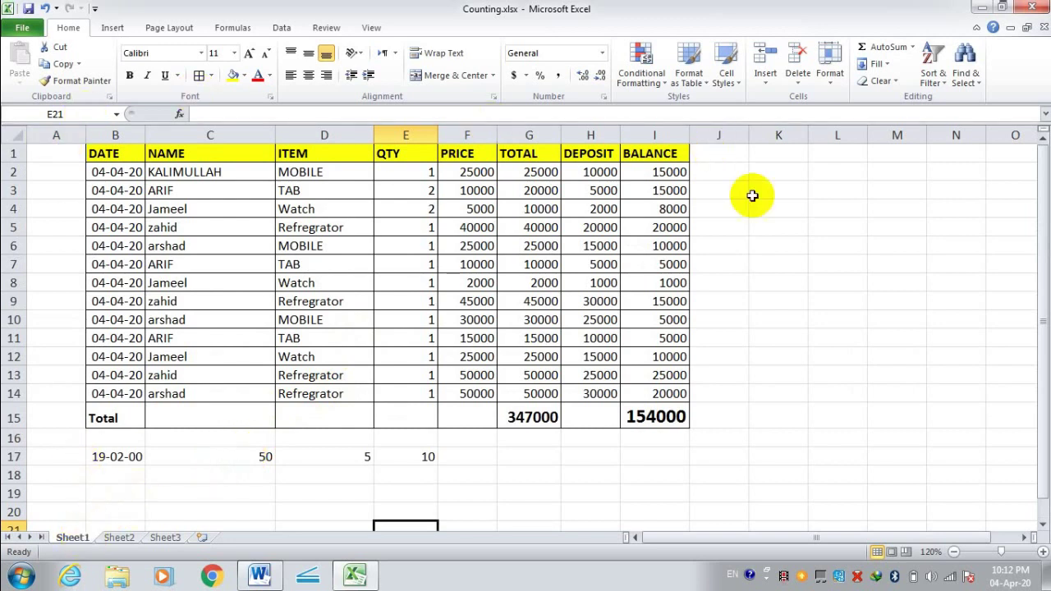
click(117, 538)
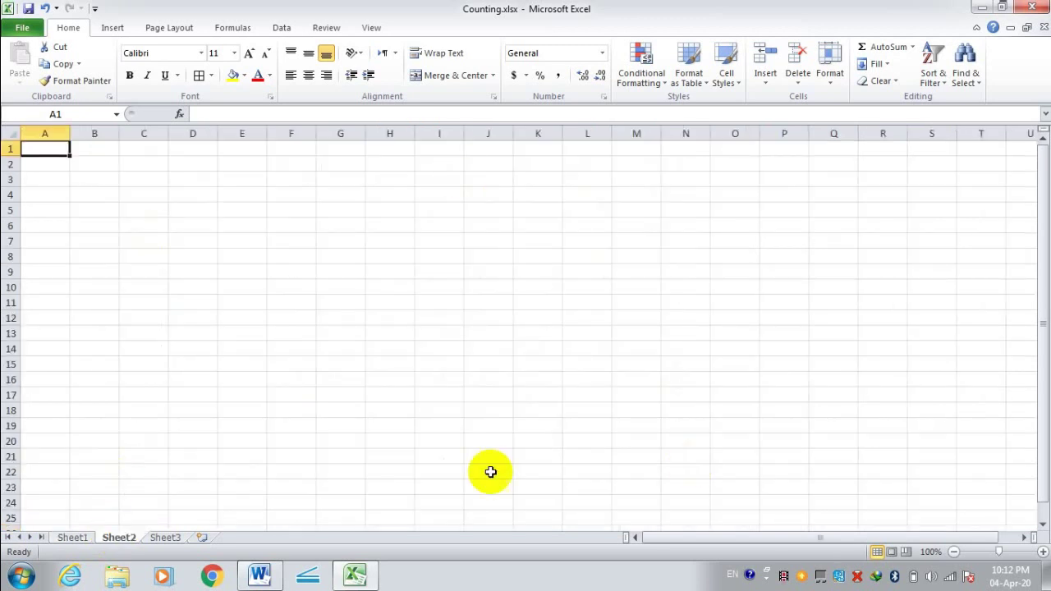
scroll(580, 272, down, 5)
scroll(580, 272, down, 5)
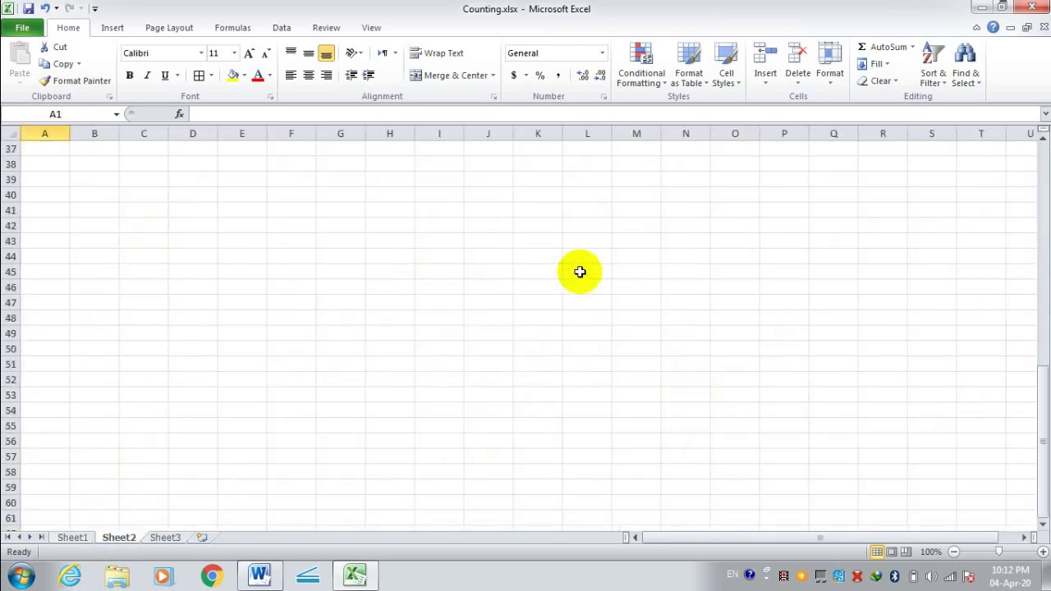
scroll(579, 272, up, 10)
scroll(580, 271, down, 7)
scroll(580, 272, up, 7)
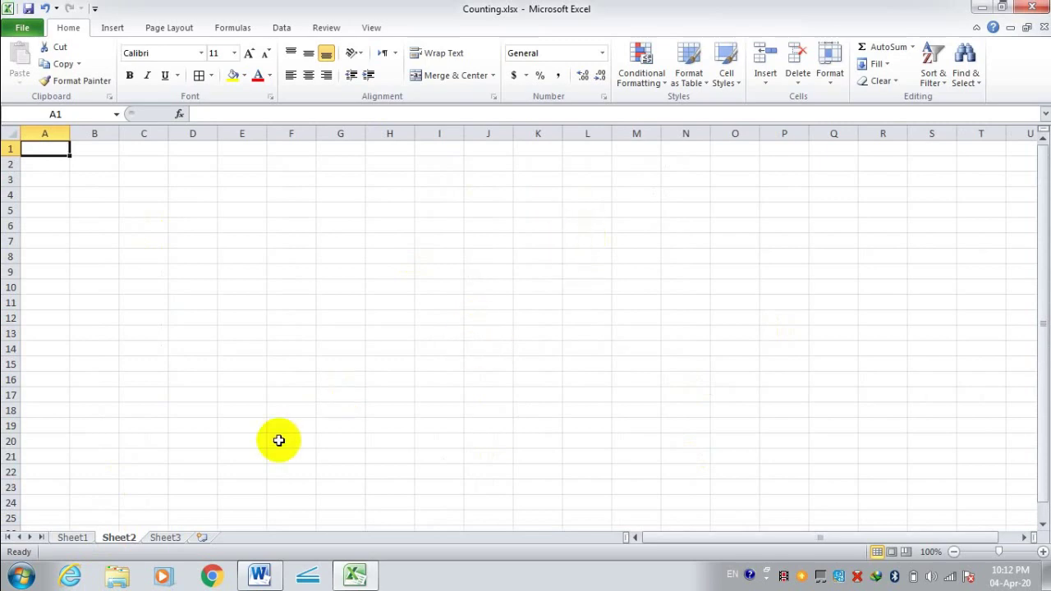
click(75, 538)
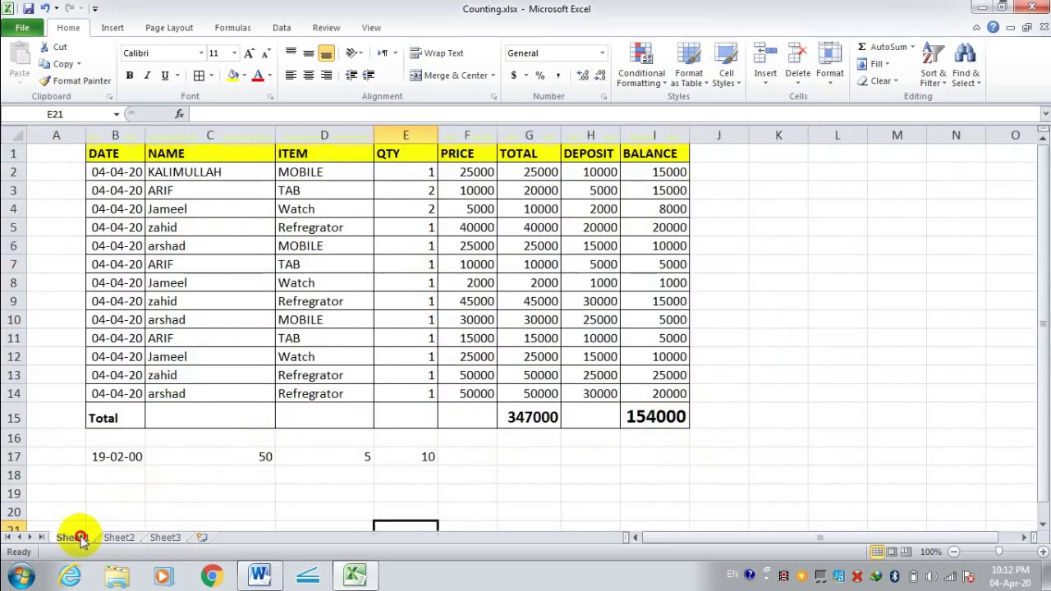
Step: Add blank worksheets Sheet4 through Sheet8 after Sheet3
click(119, 538)
click(163, 538)
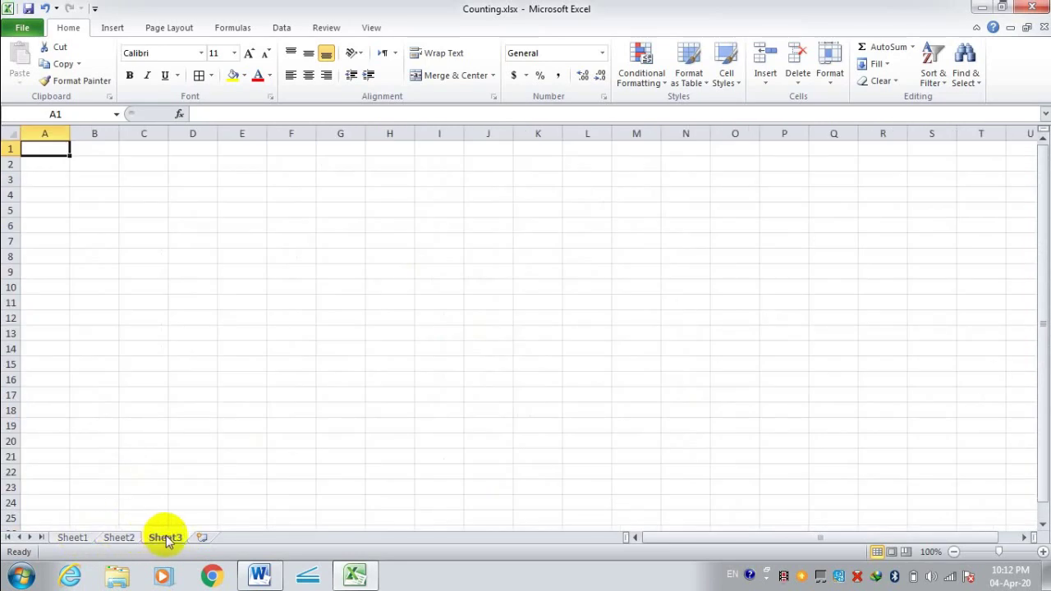
click(201, 537)
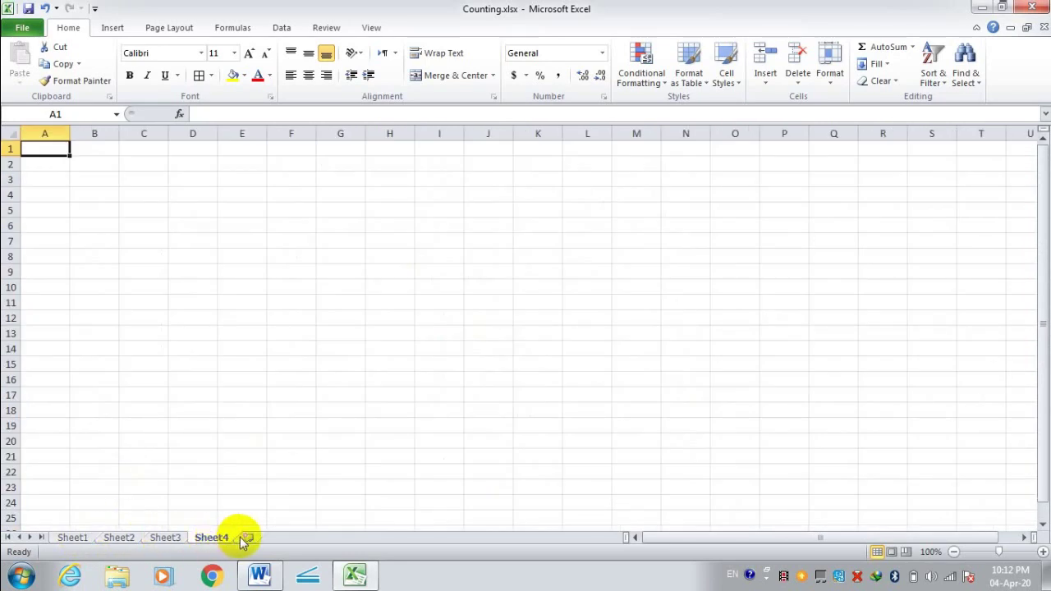
click(245, 537)
click(294, 537)
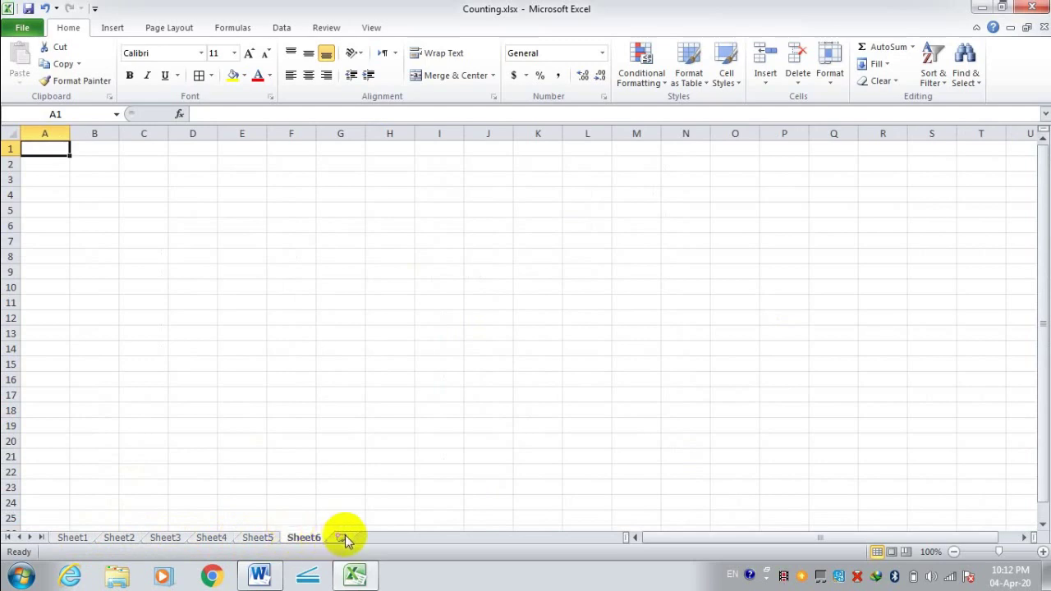
click(343, 536)
click(387, 538)
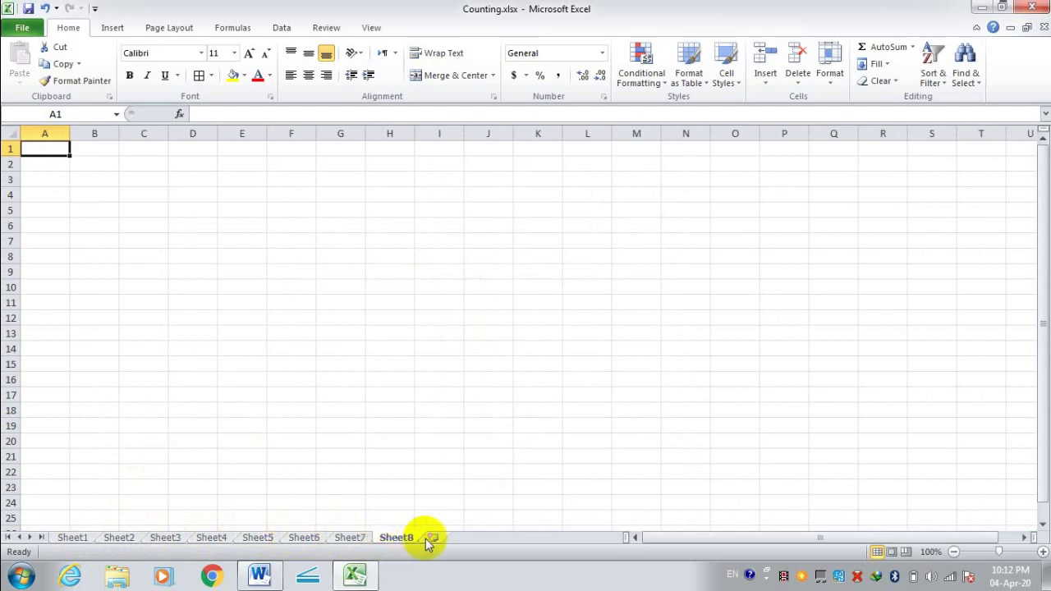
Step: Add more blank sheets through Sheet12, then return to Sheet1's sales table
click(426, 539)
click(480, 538)
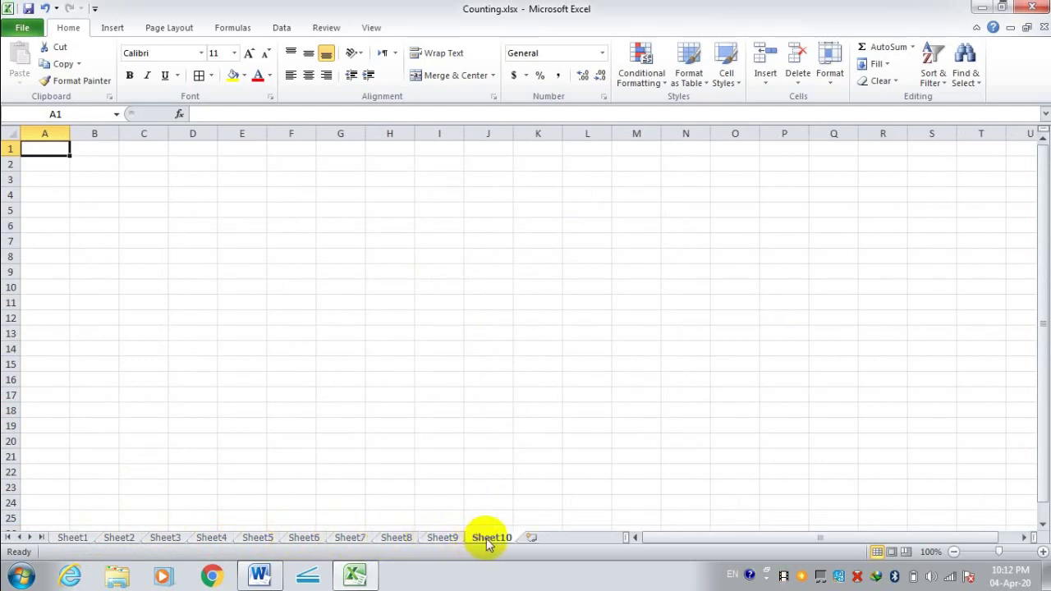
click(530, 538)
click(593, 539)
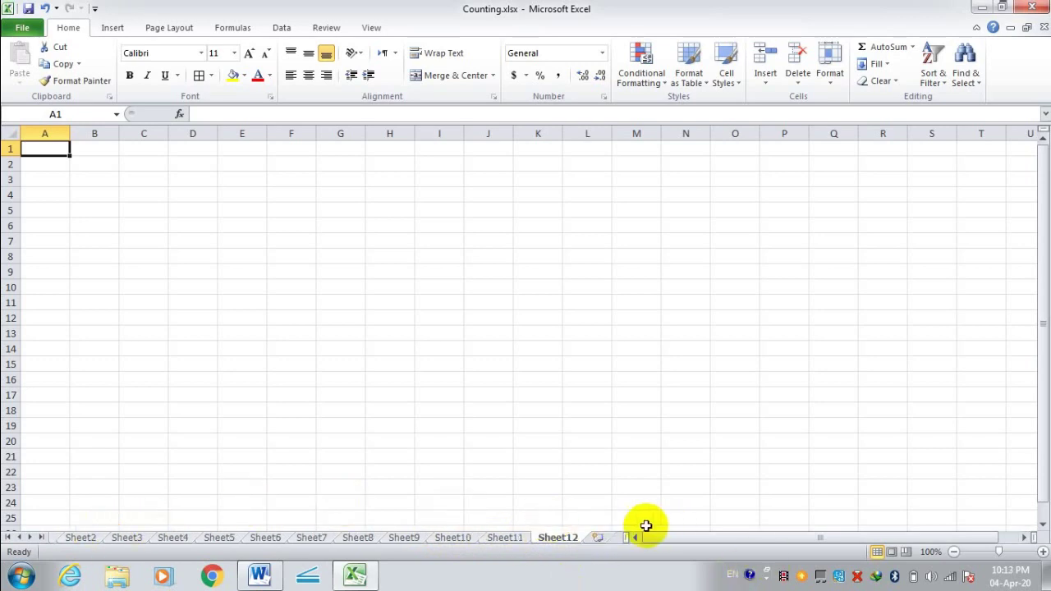
click(22, 539)
click(74, 539)
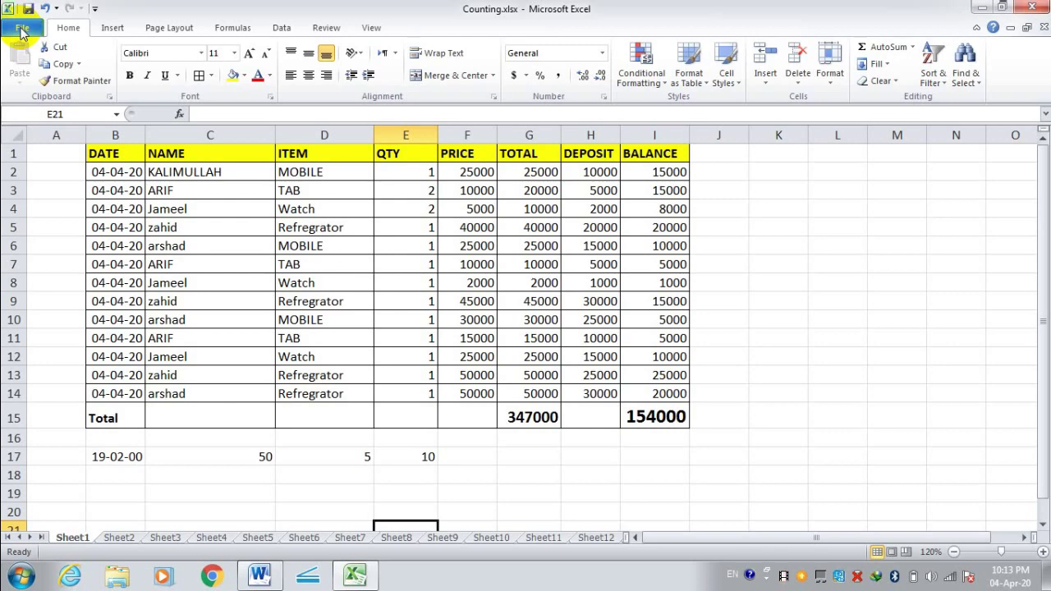
Step: Save the workbook, then save a Counting.xlsx copy to Local Disk (D:)
click(22, 30)
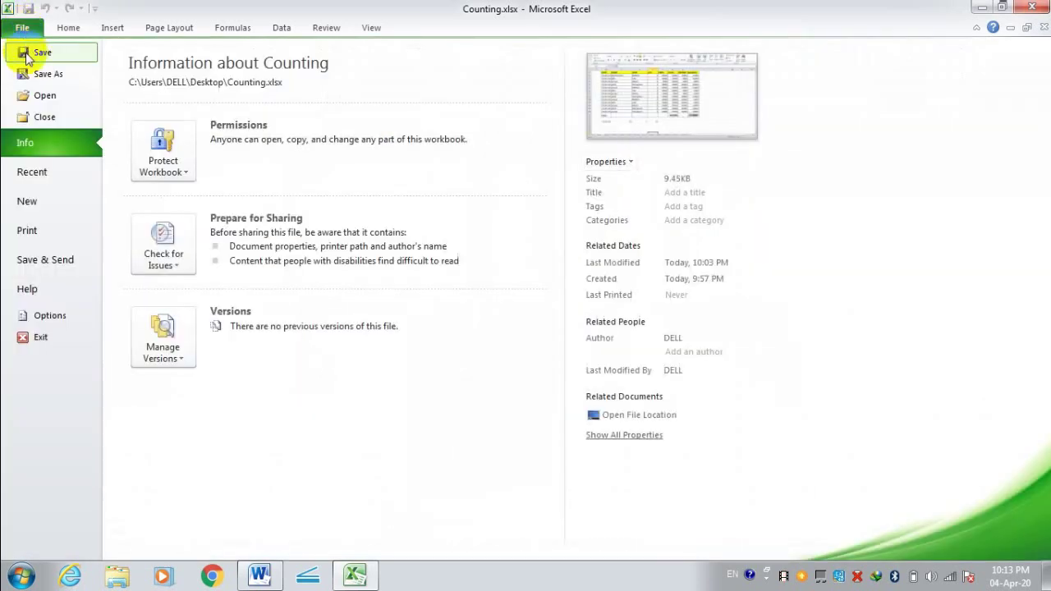
click(27, 54)
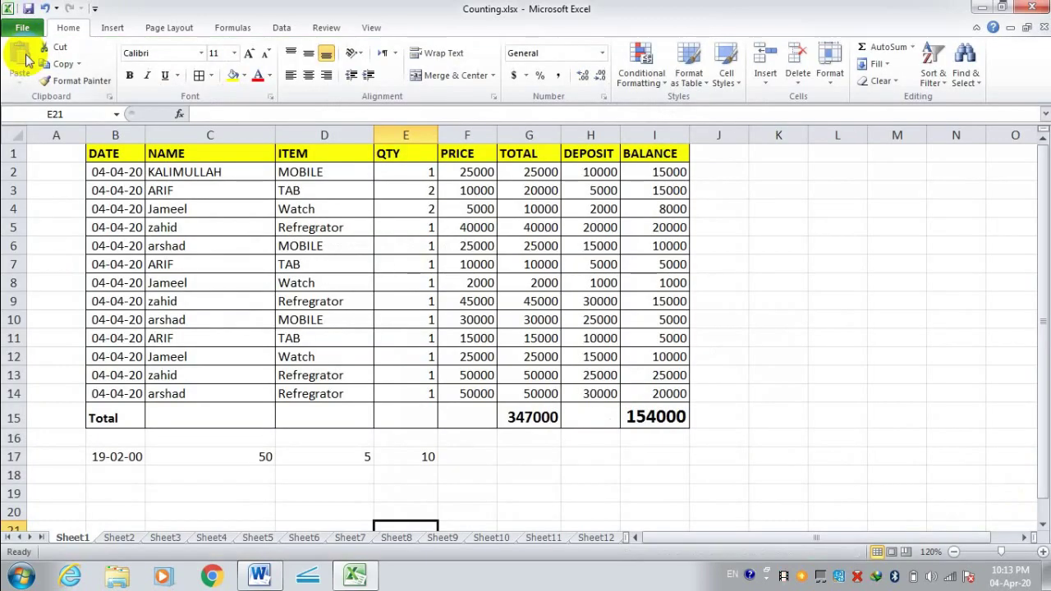
click(24, 30)
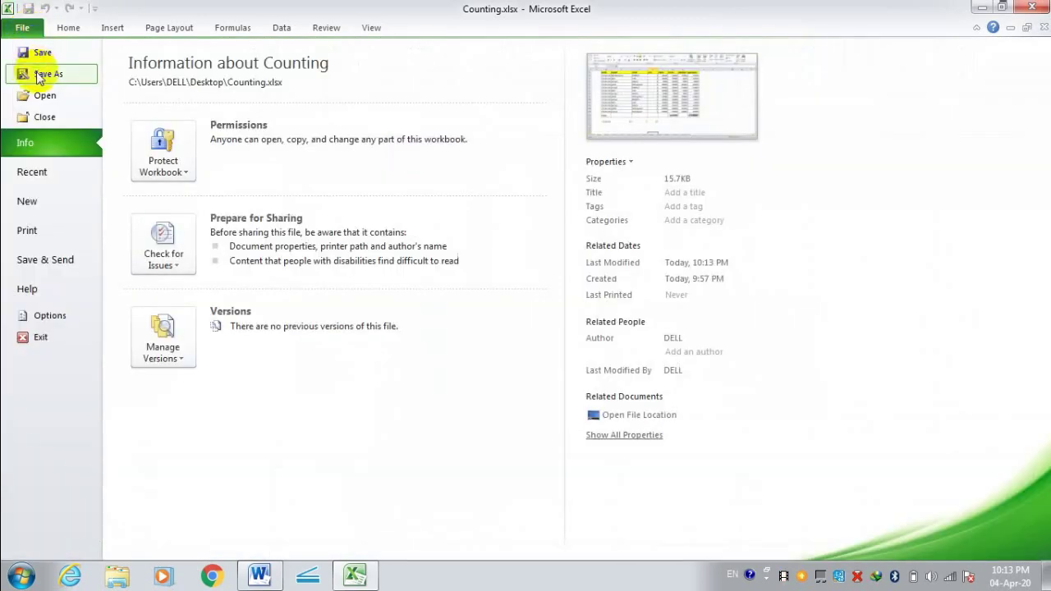
click(37, 74)
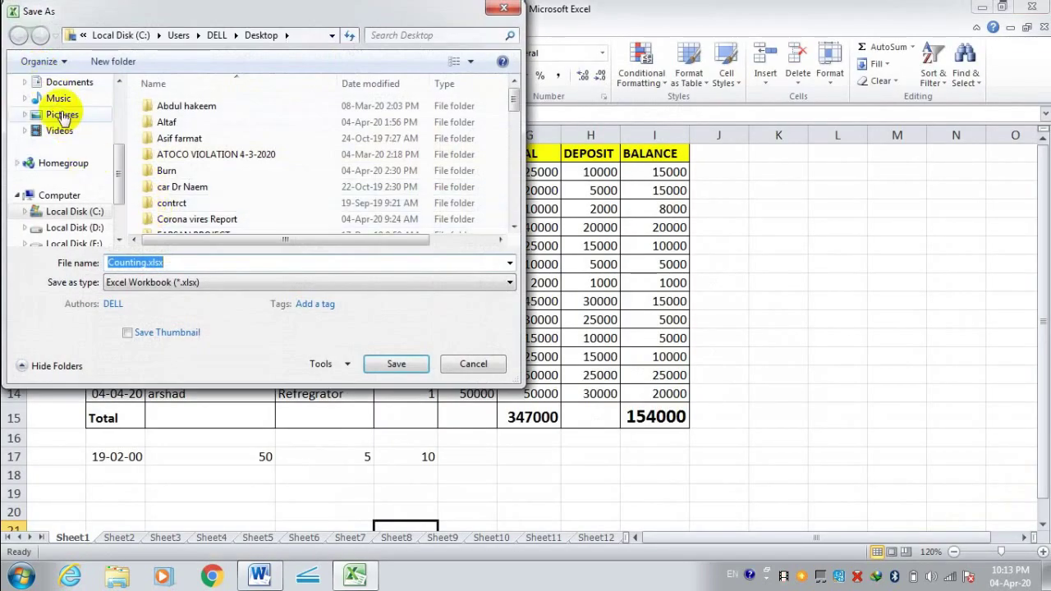
drag(115, 168, 113, 93)
click(66, 137)
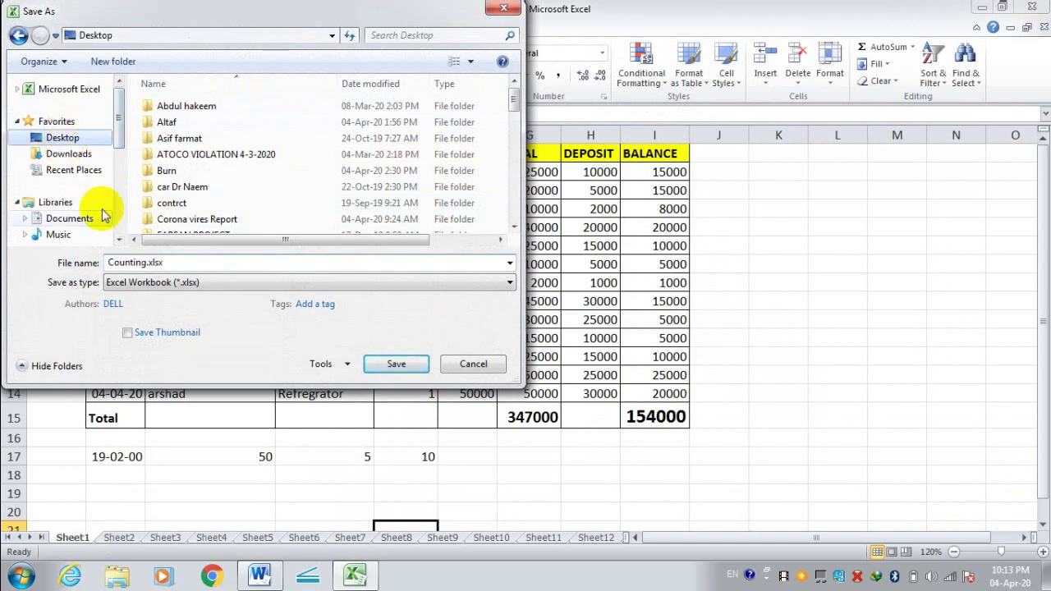
double_click(164, 263)
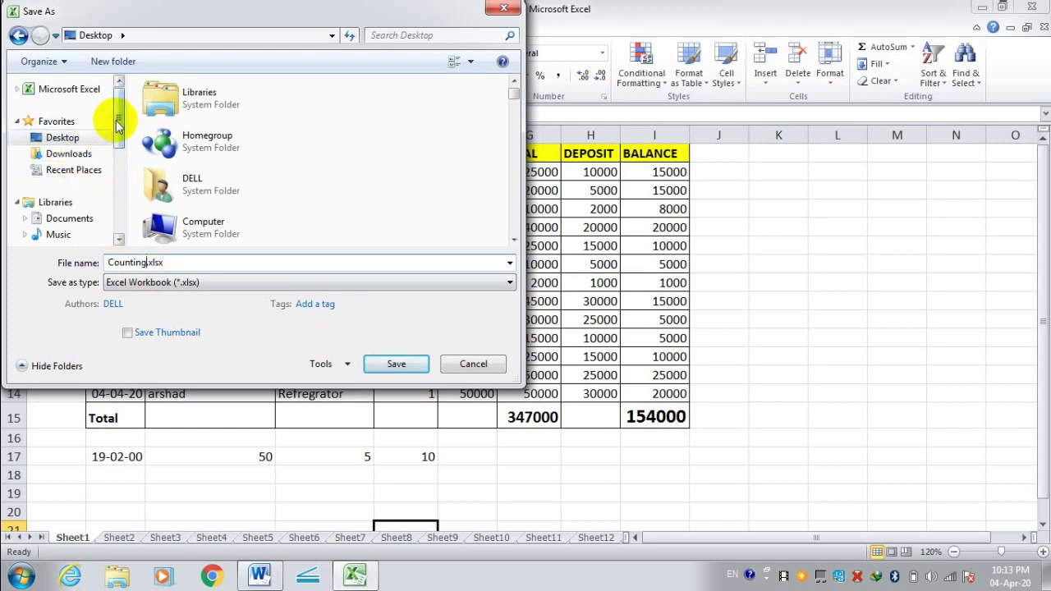
scroll(103, 187, down, 2)
drag(118, 160, 117, 197)
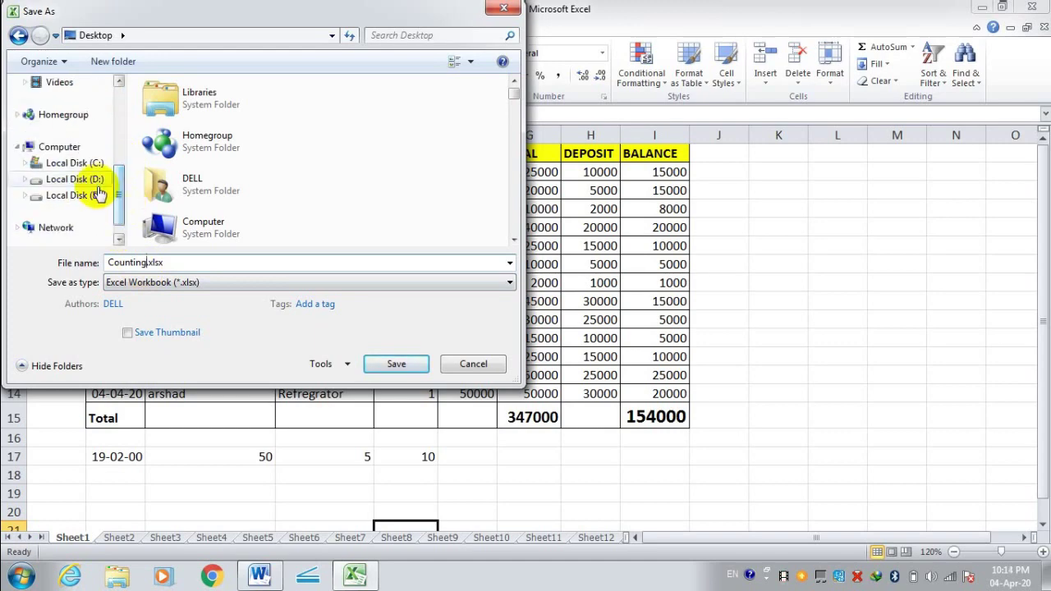
click(73, 179)
click(396, 363)
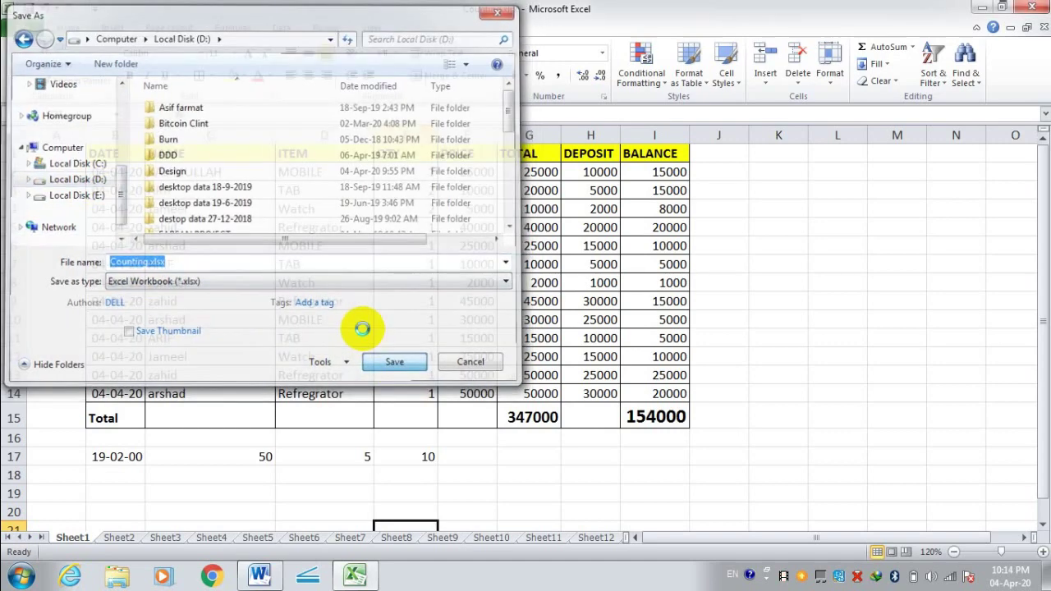
Step: Open the Arabic-named workbook from the Desktop and find its sheet blank
click(22, 27)
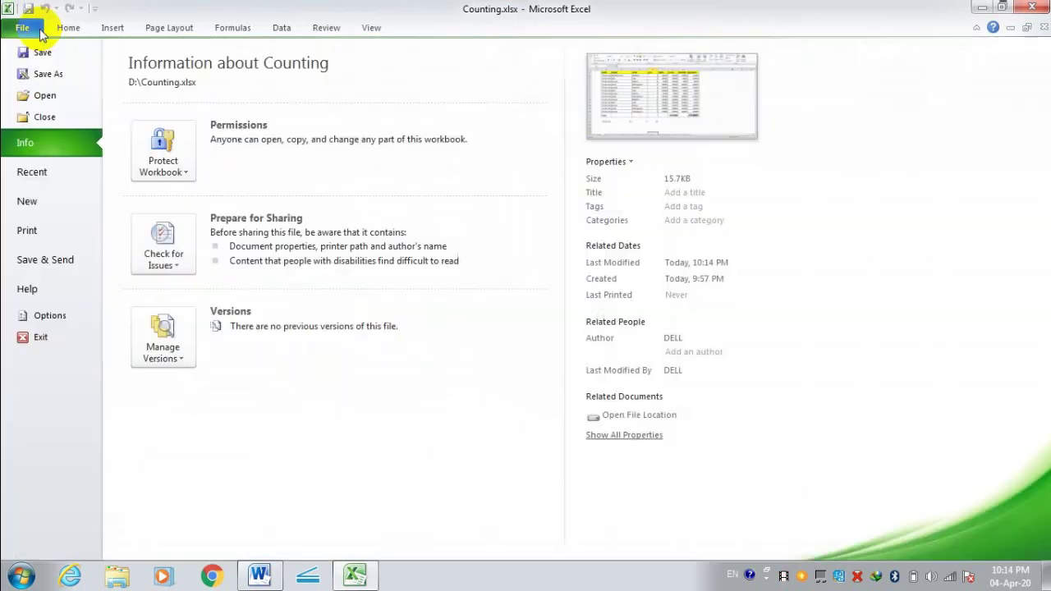
key(Escape)
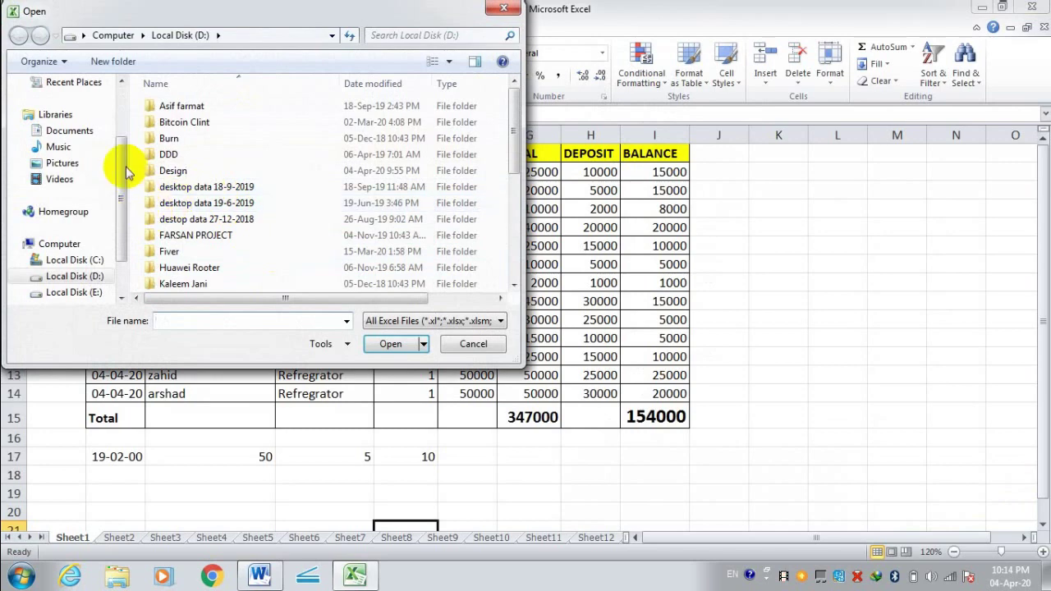
drag(134, 148, 129, 226)
drag(512, 117, 516, 238)
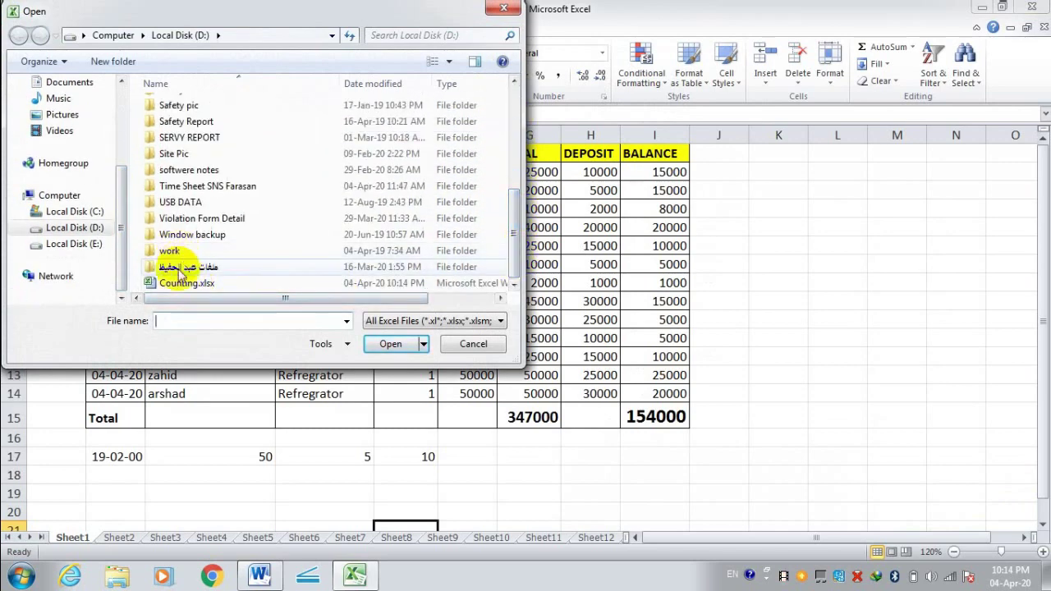
drag(119, 207, 105, 137)
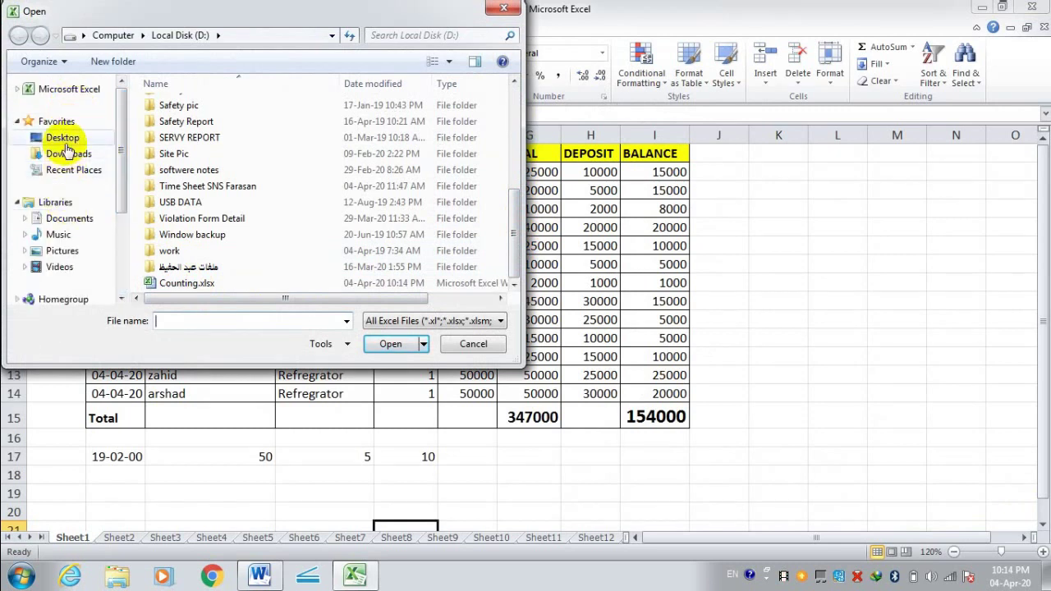
click(66, 141)
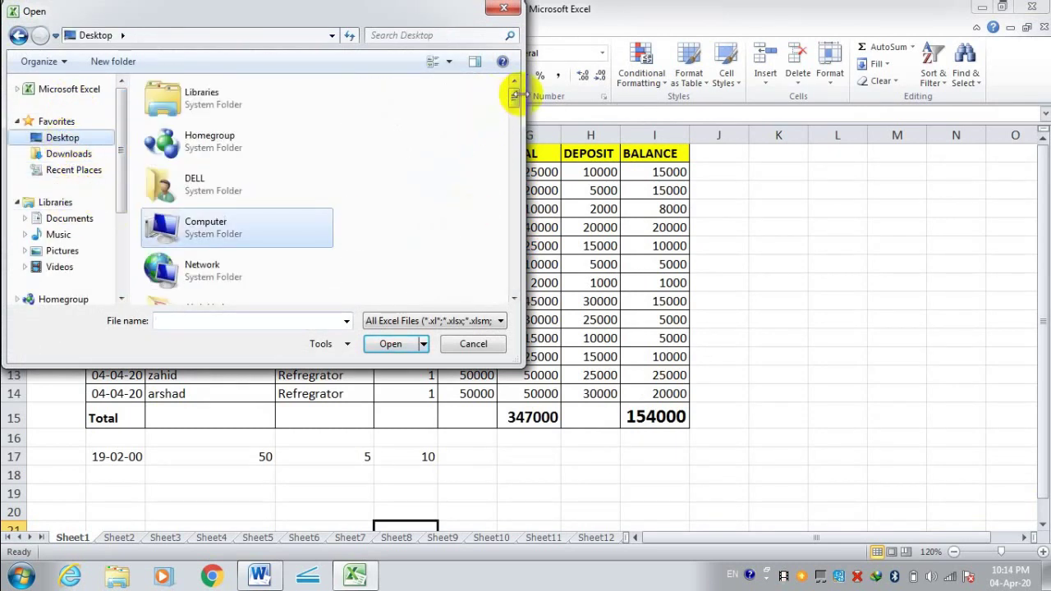
drag(517, 98, 524, 278)
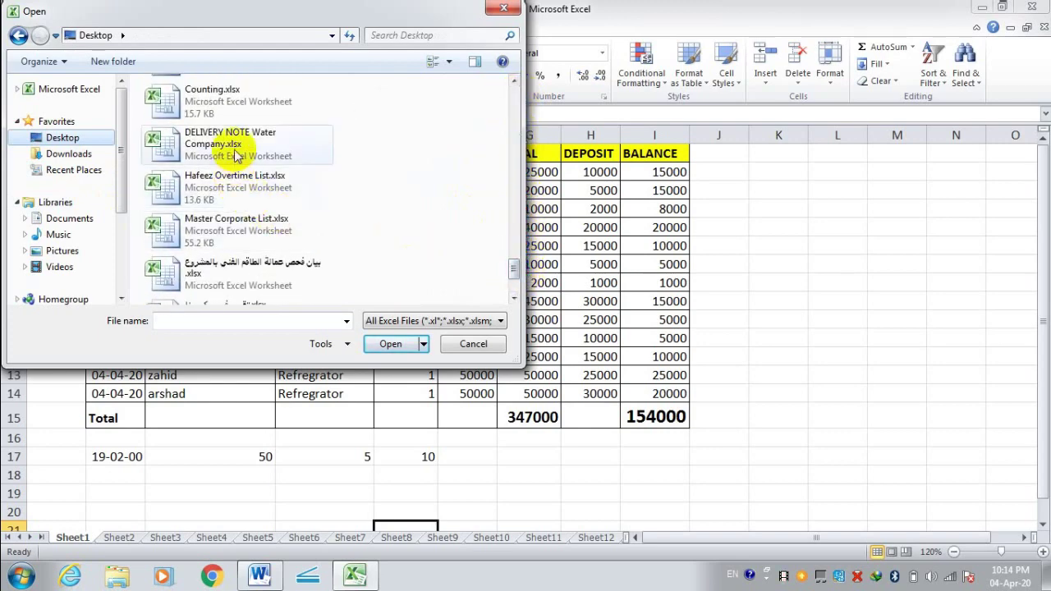
mouse_move(220, 144)
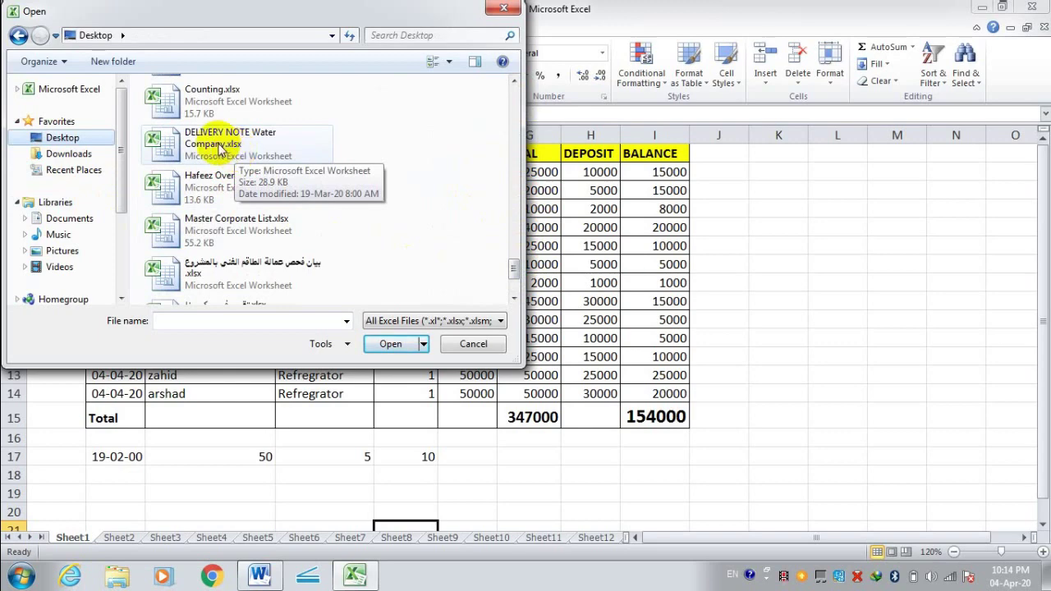
double_click(210, 265)
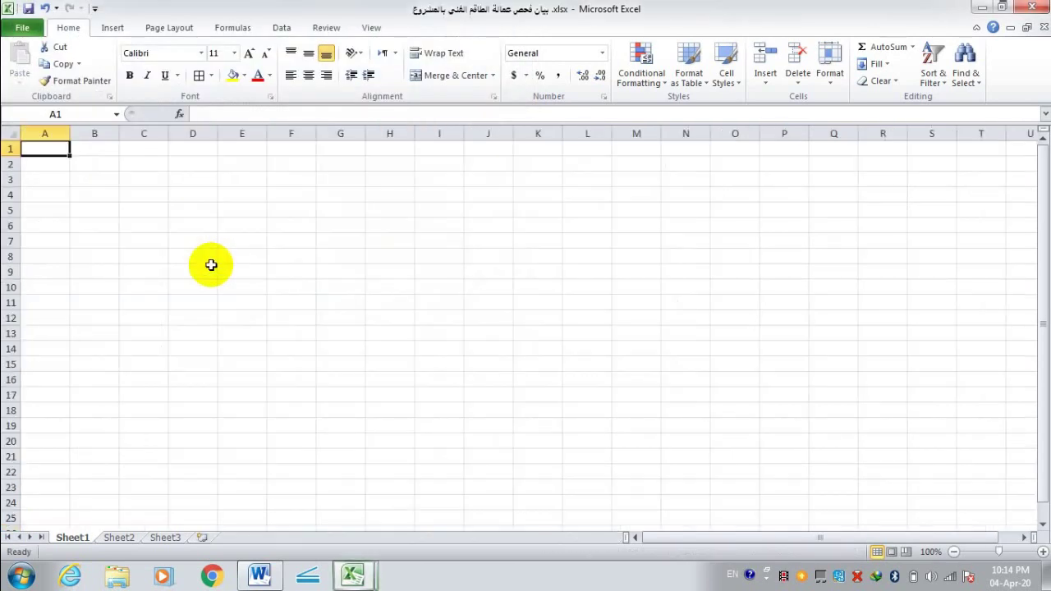
scroll(200, 275, down, 7)
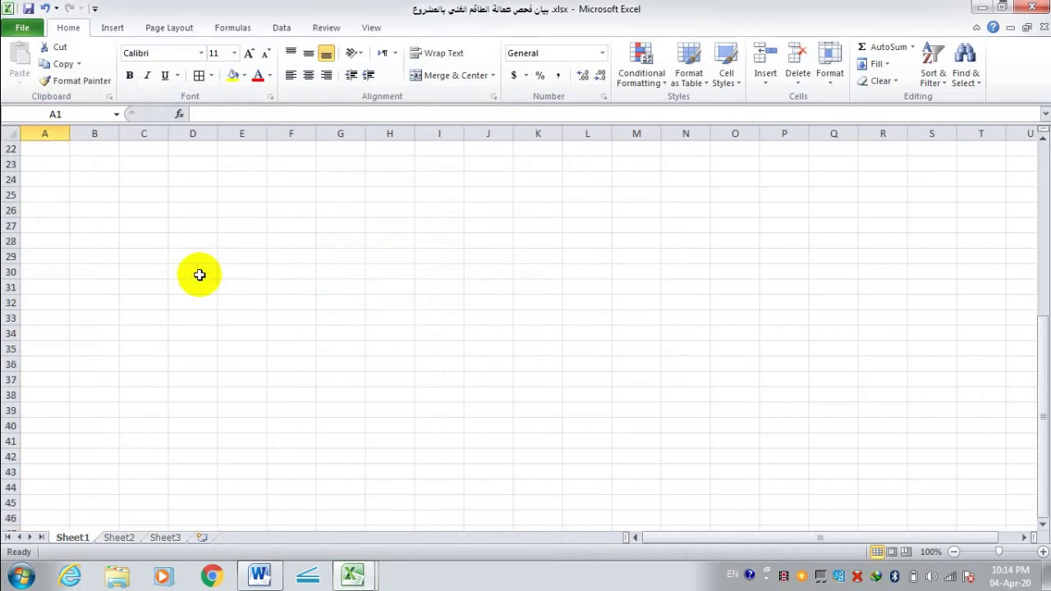
scroll(199, 275, up, 7)
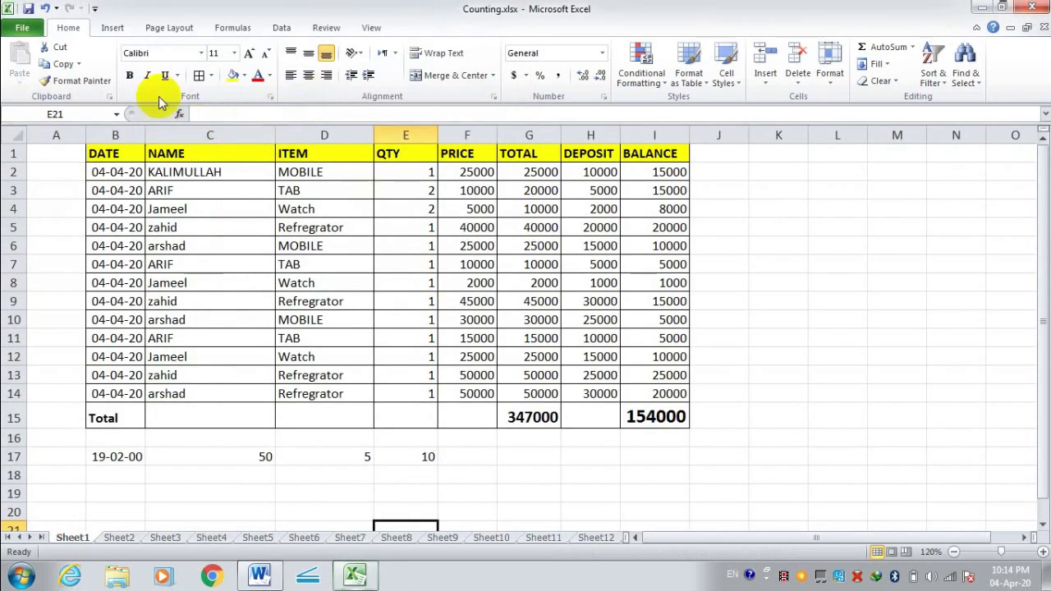
Step: Open the Overtime List workbook from the Desktop file list
click(33, 28)
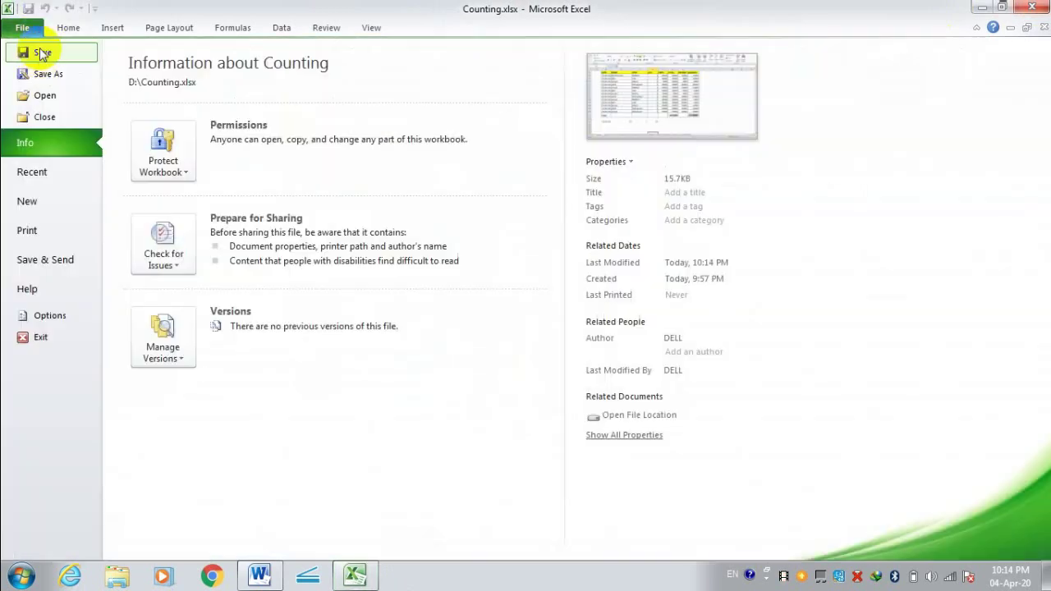
click(45, 96)
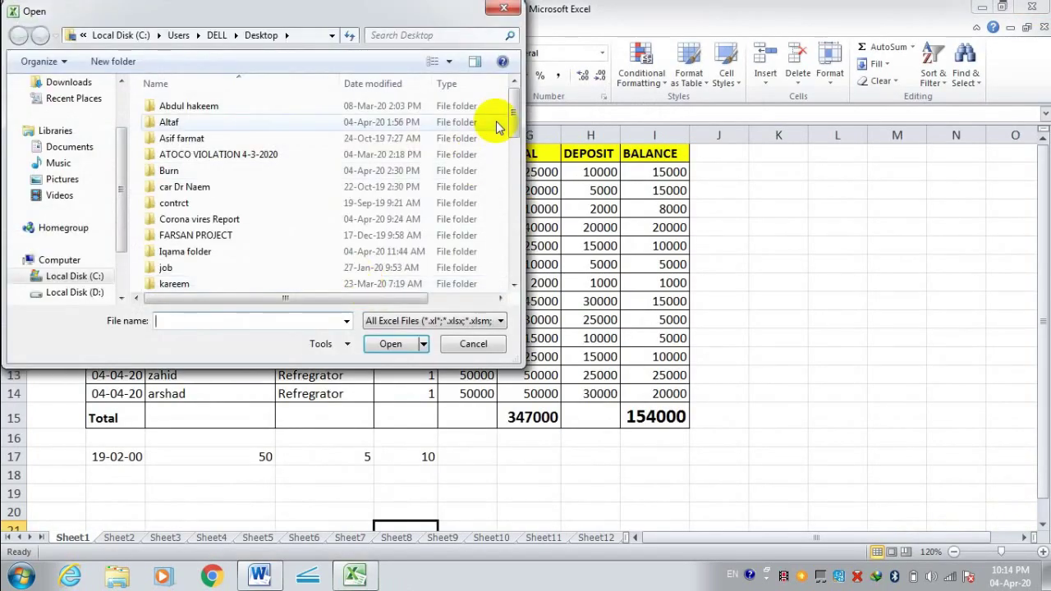
drag(509, 116, 513, 287)
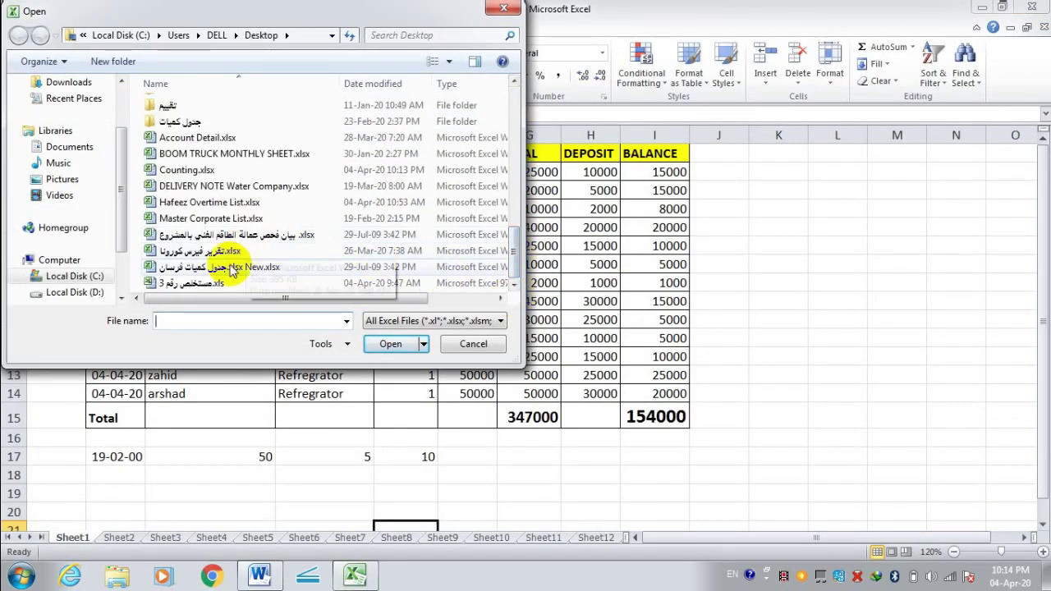
double_click(206, 202)
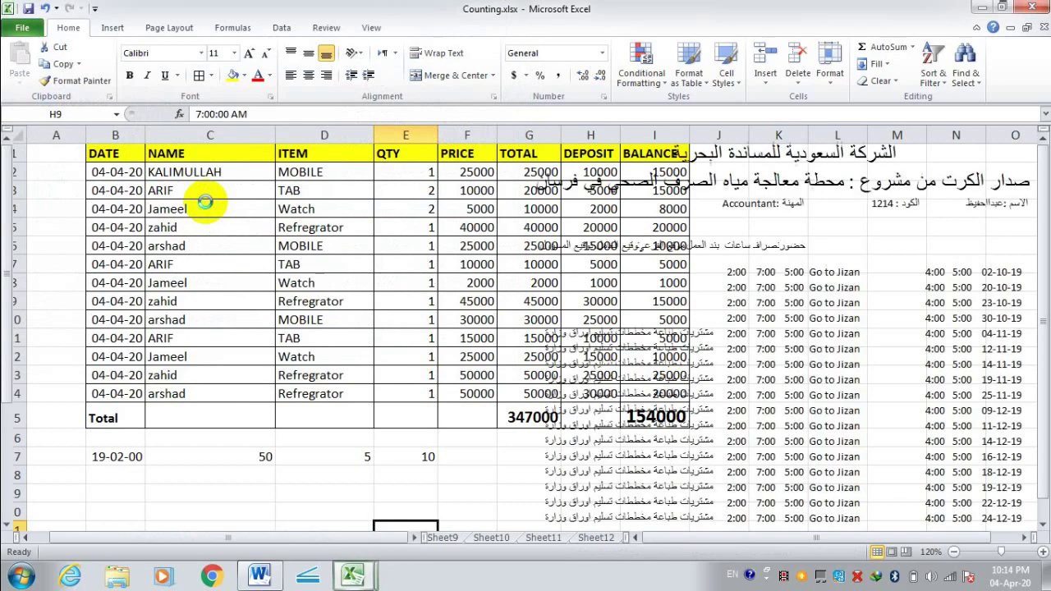
Step: Scroll through the Arabic overtime timesheet to review its 56.00 hours total
scroll(763, 329, down, 3)
scroll(768, 332, down, 1)
scroll(772, 332, up, 4)
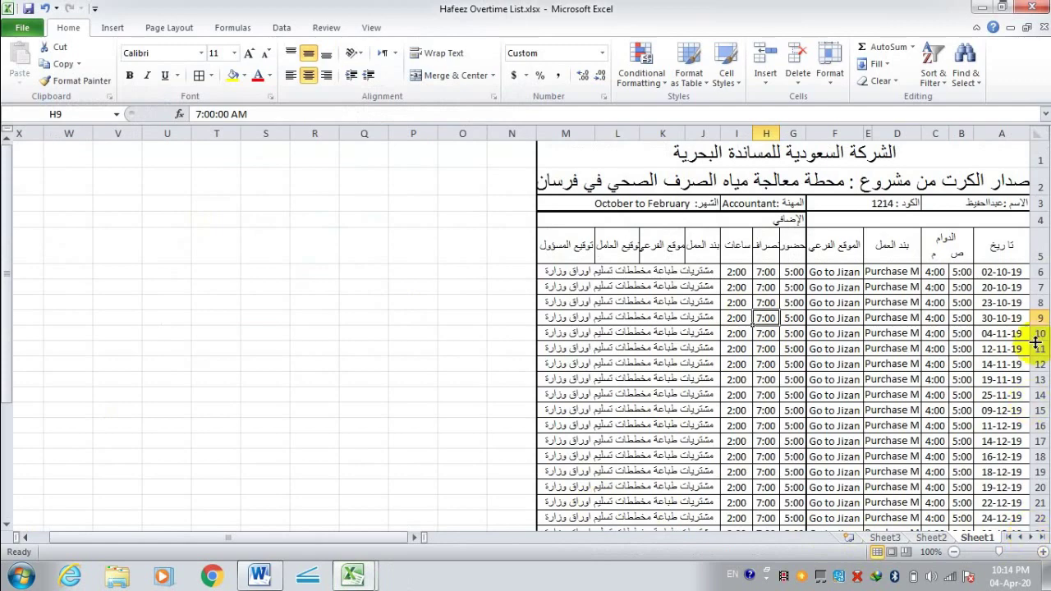
scroll(929, 334, down, 3)
scroll(924, 341, down, 4)
scroll(924, 344, up, 1)
scroll(924, 344, up, 3)
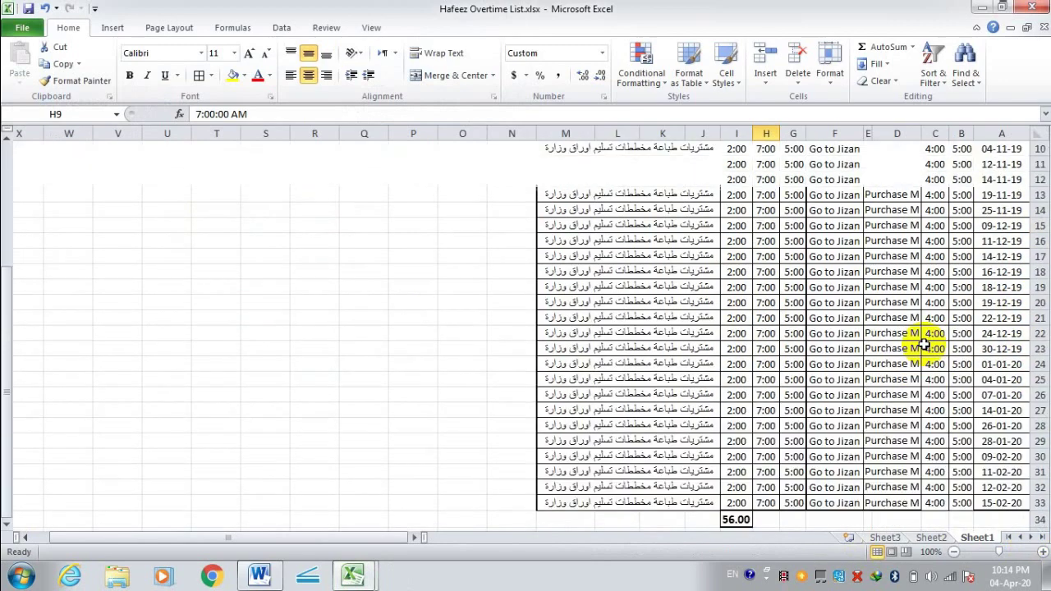
scroll(924, 343, up, 3)
scroll(900, 319, down, 4)
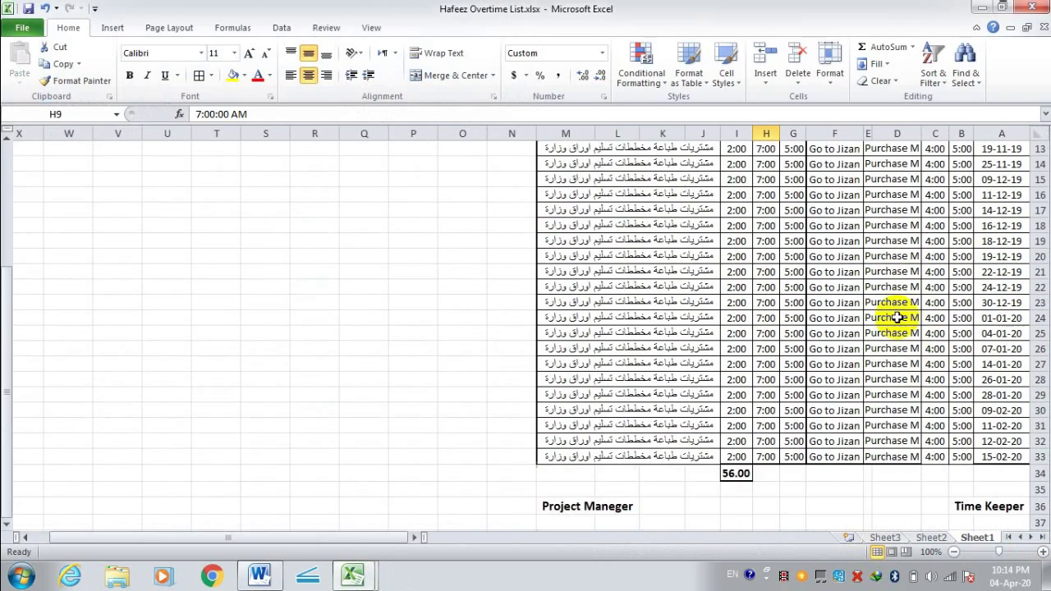
scroll(898, 318, down, 1)
scroll(898, 318, up, 5)
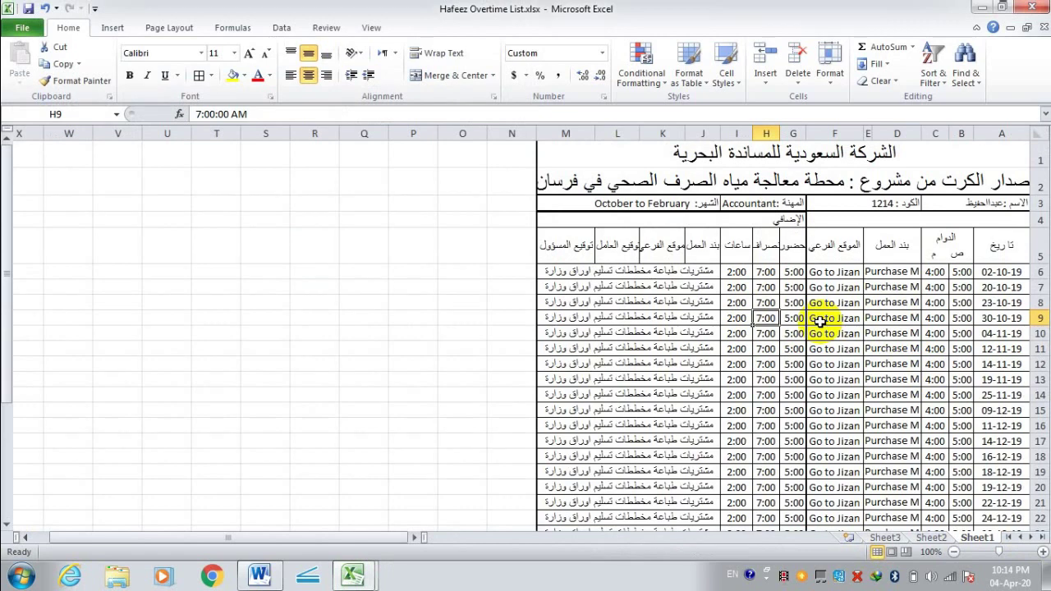
Step: Close the drive D Counting workbook and the Hafeez Overtime List workbook
click(988, 8)
mouse_move(354, 576)
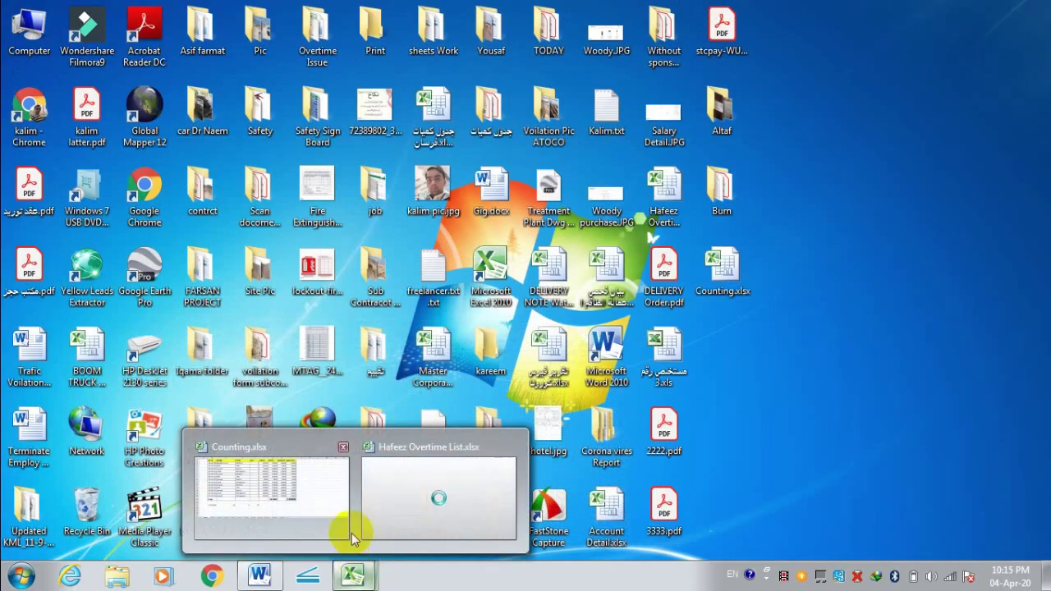
click(352, 534)
click(25, 28)
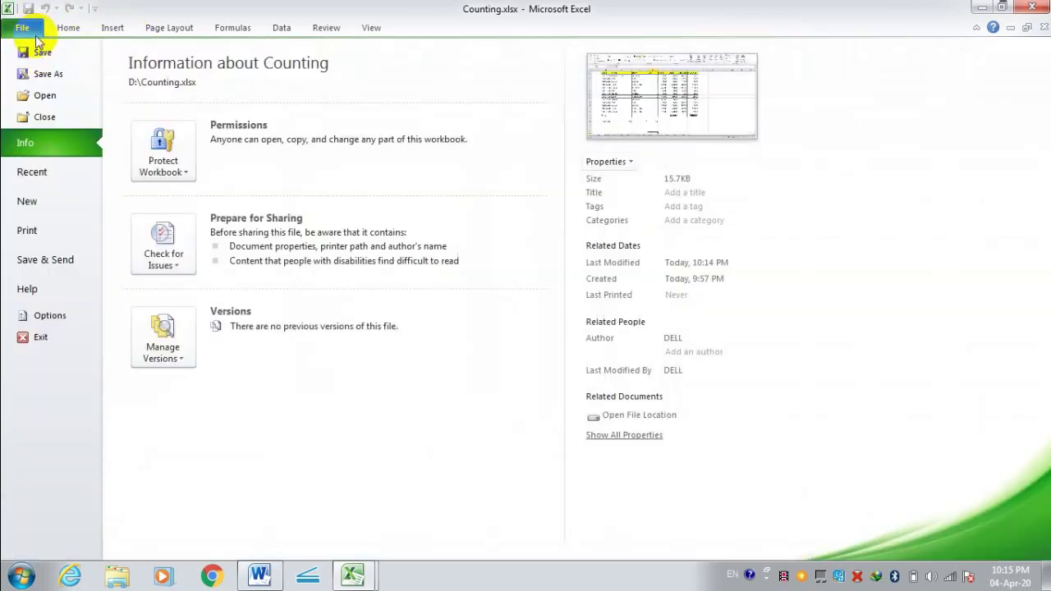
click(43, 115)
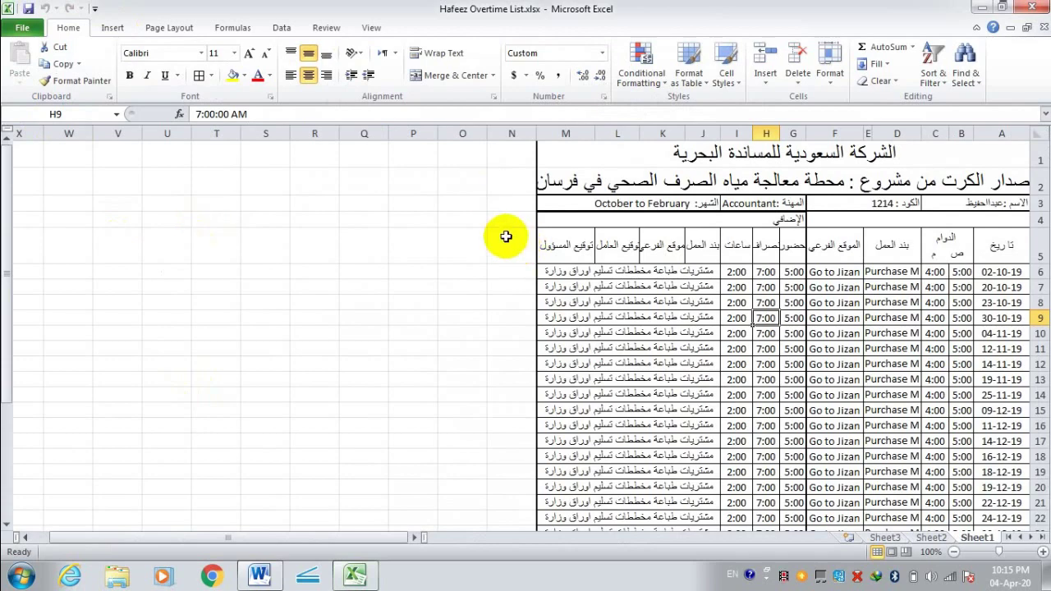
click(1039, 9)
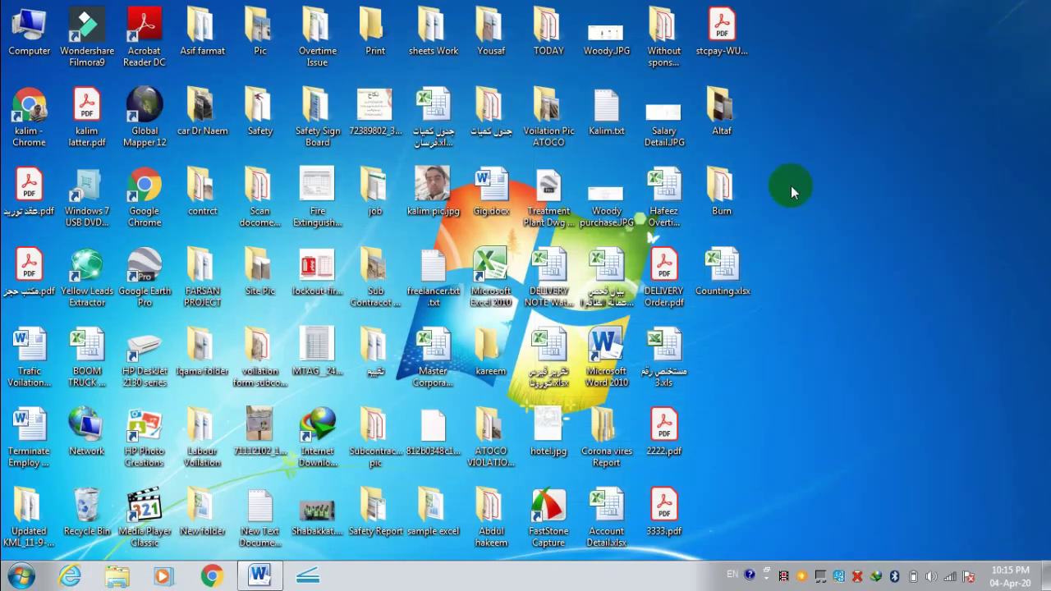
Step: Reopen Counting.xlsx from the desktop, select K10, and view its file information page
double_click(740, 289)
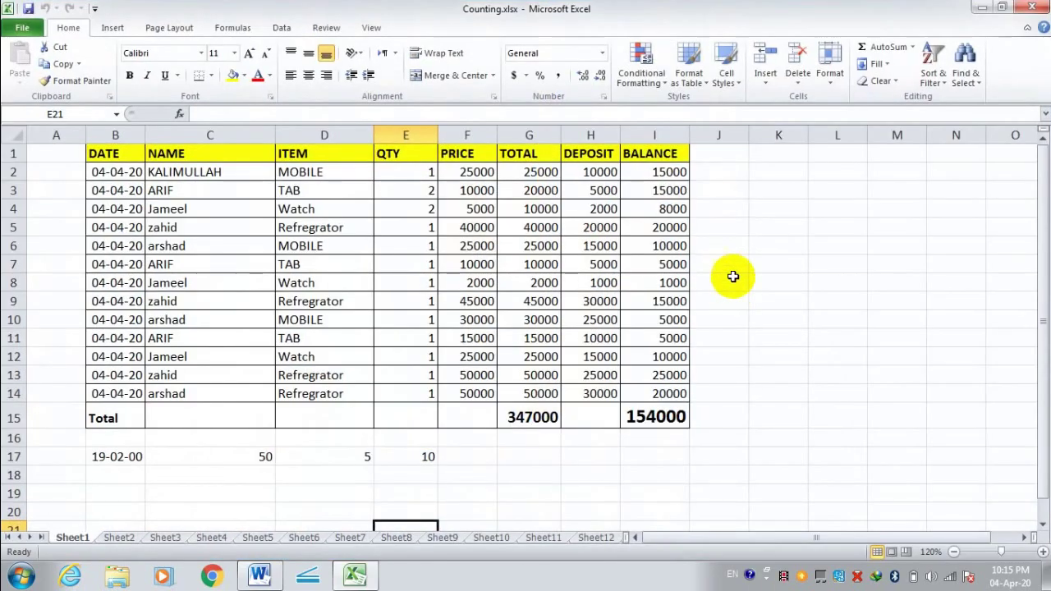
click(785, 319)
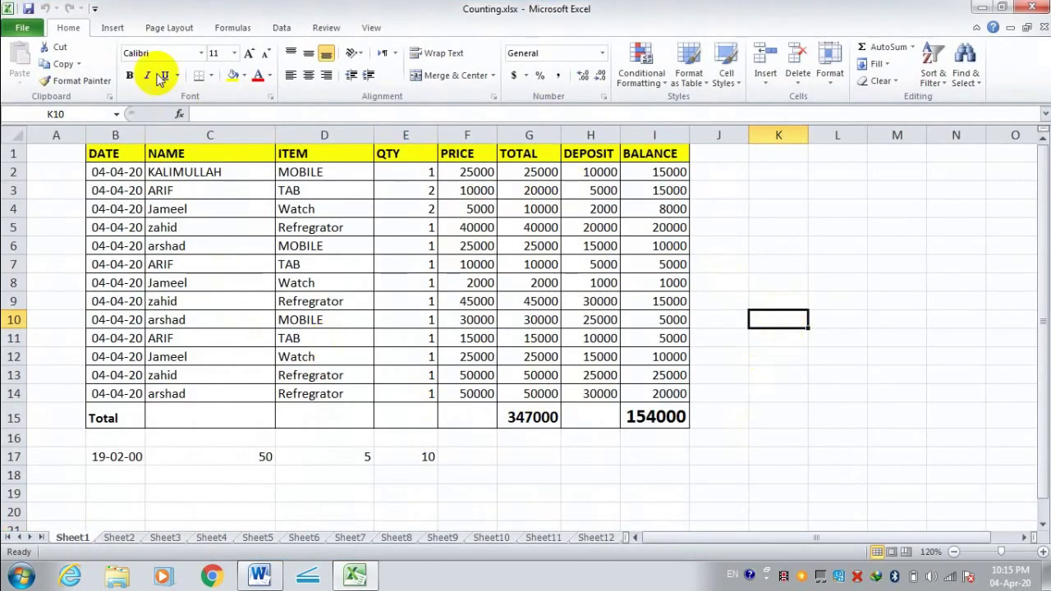
click(23, 27)
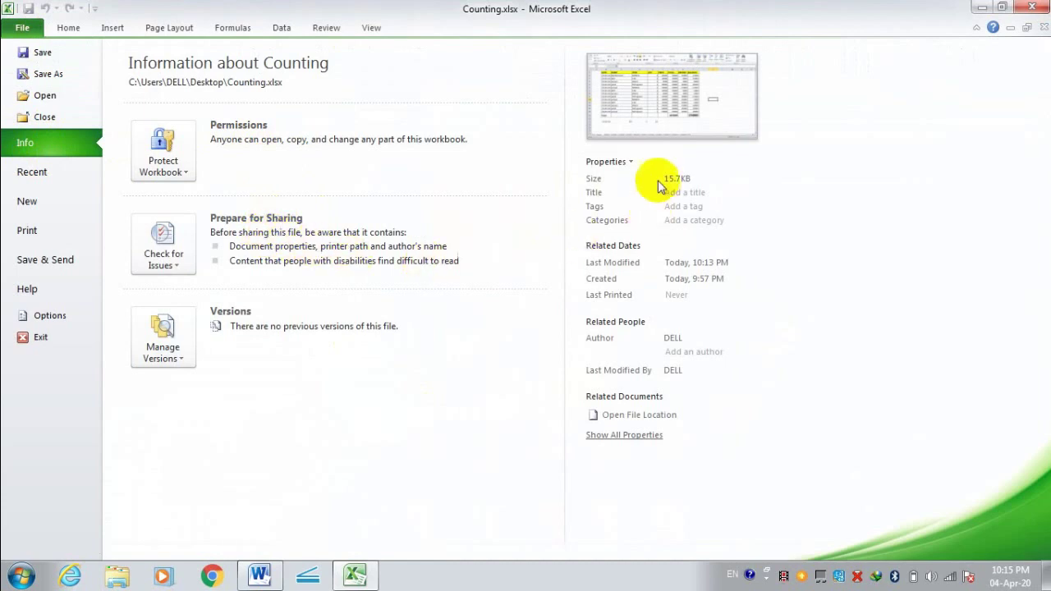
Step: Open the Arabic-titled workbook from the Corona vires Report folder in Recent Workbooks
click(34, 176)
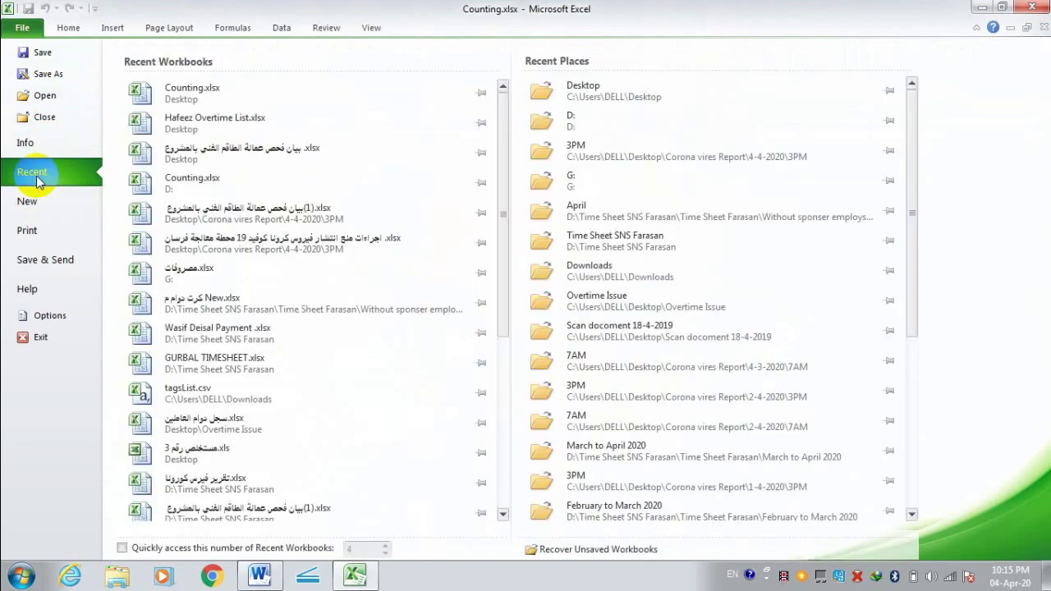
scroll(234, 119, down, 1)
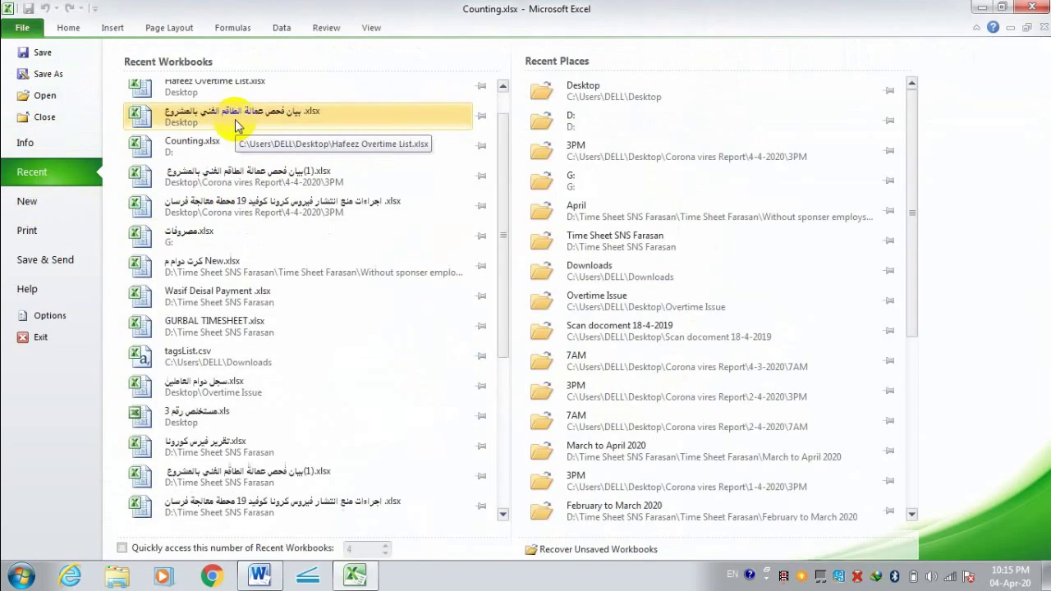
scroll(213, 300, down, 6)
scroll(212, 296, down, 1)
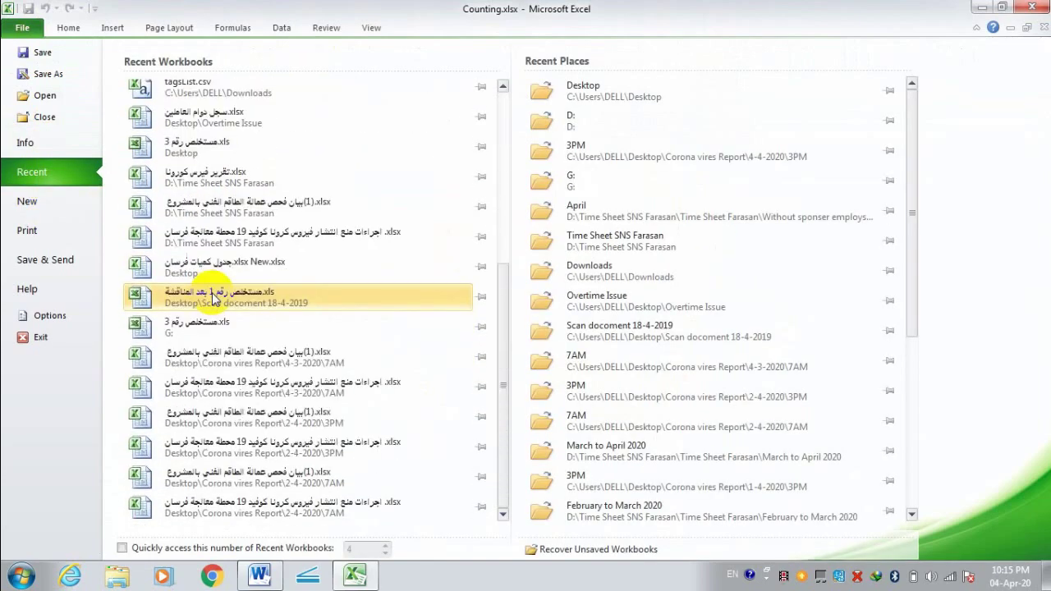
scroll(246, 465, up, 2)
scroll(243, 395, up, 1)
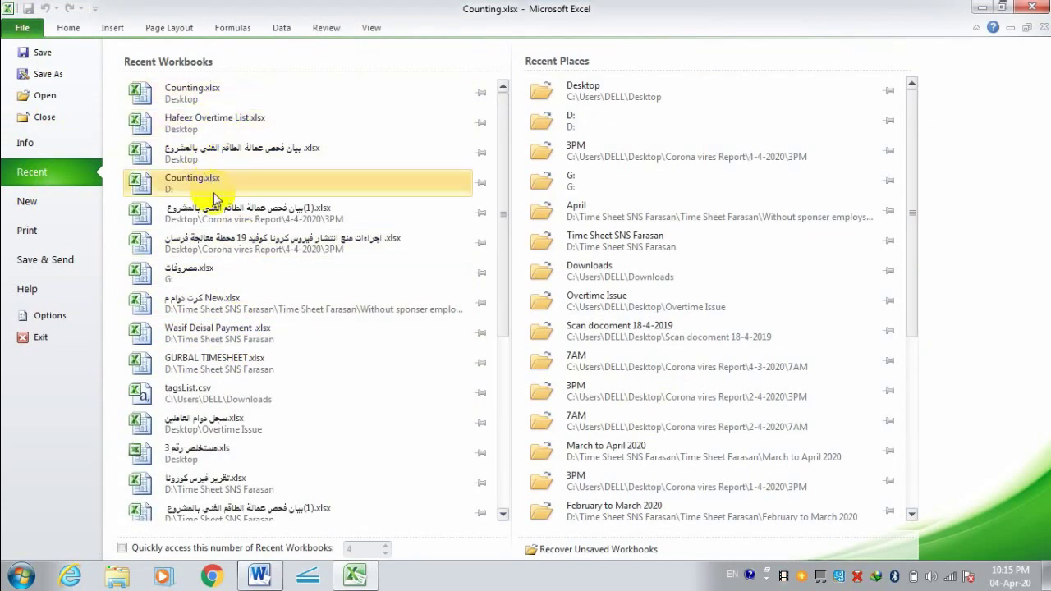
click(283, 245)
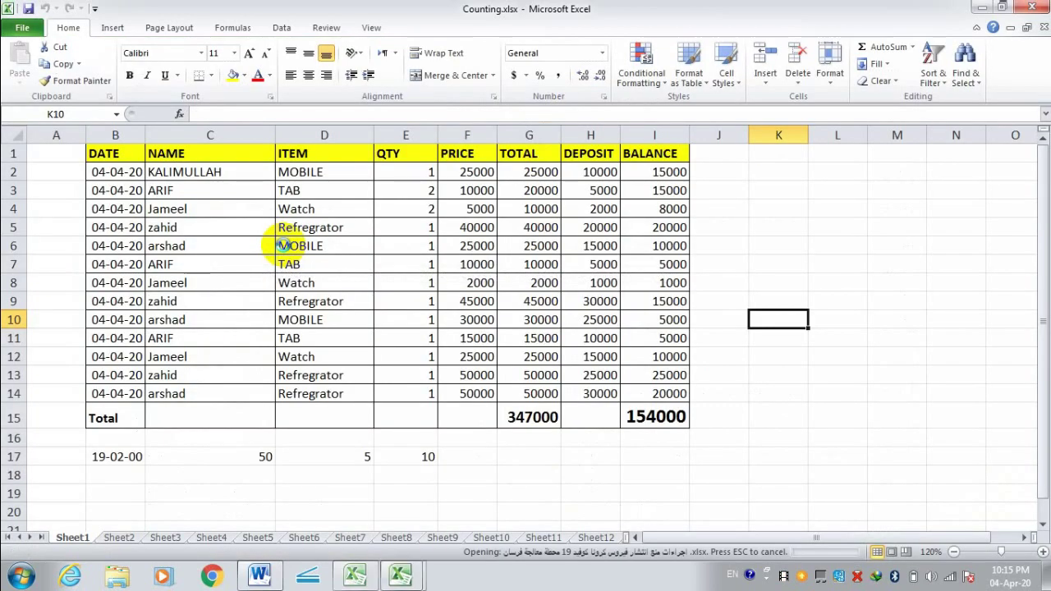
scroll(624, 300, down, 4)
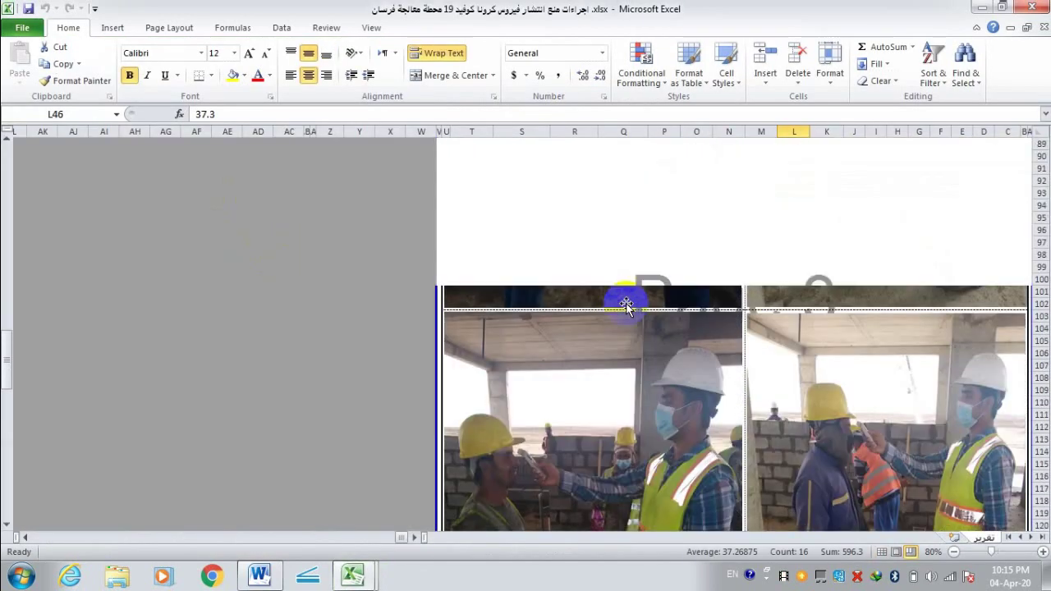
scroll(657, 305, down, 4)
scroll(690, 313, up, 5)
scroll(772, 320, up, 5)
scroll(775, 317, up, 5)
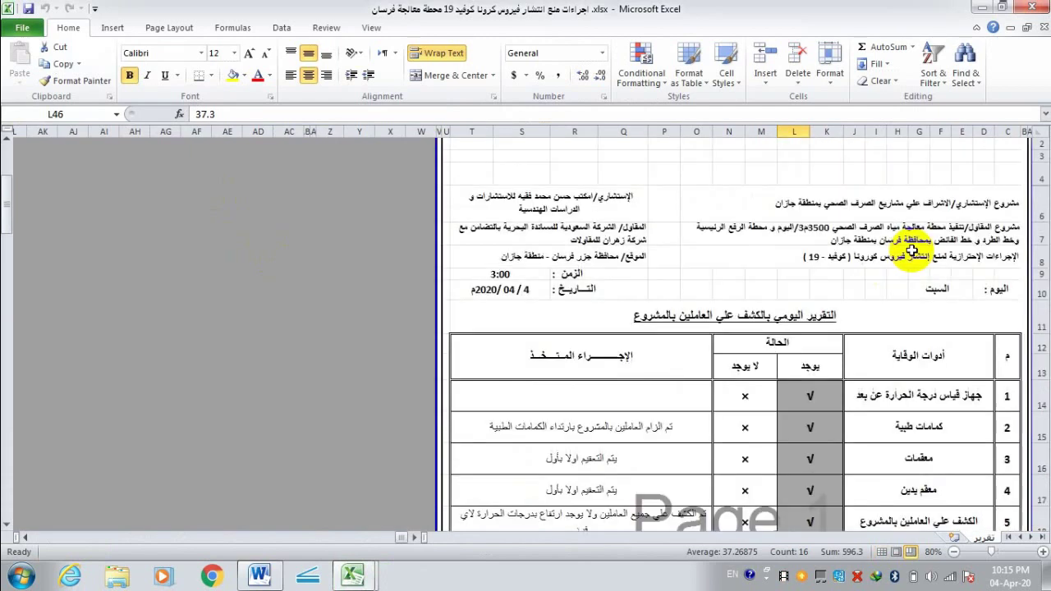
scroll(910, 245, up, 1)
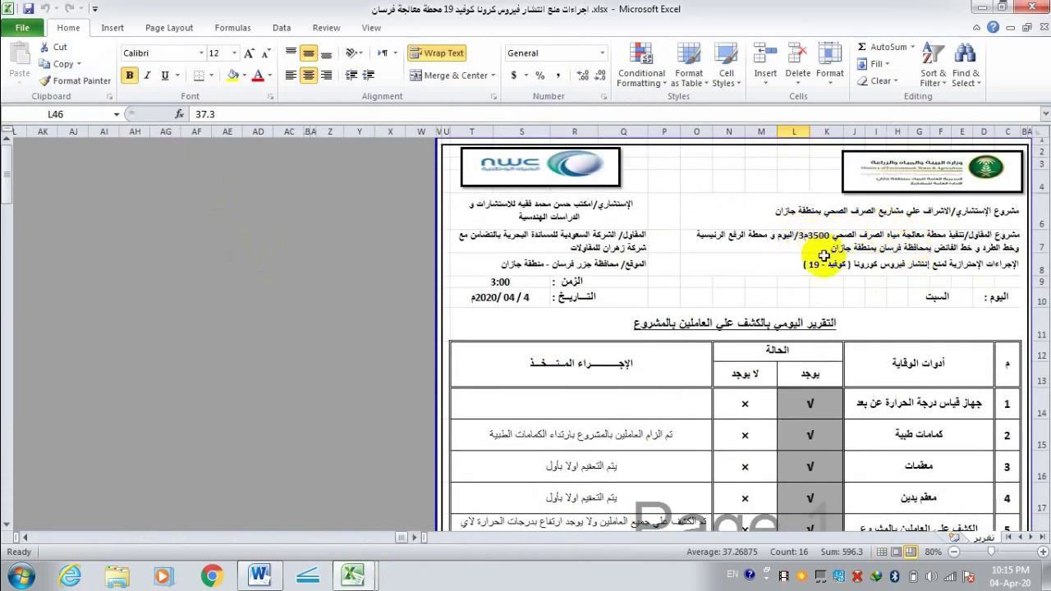
scroll(846, 244, down, 3)
scroll(826, 256, down, 4)
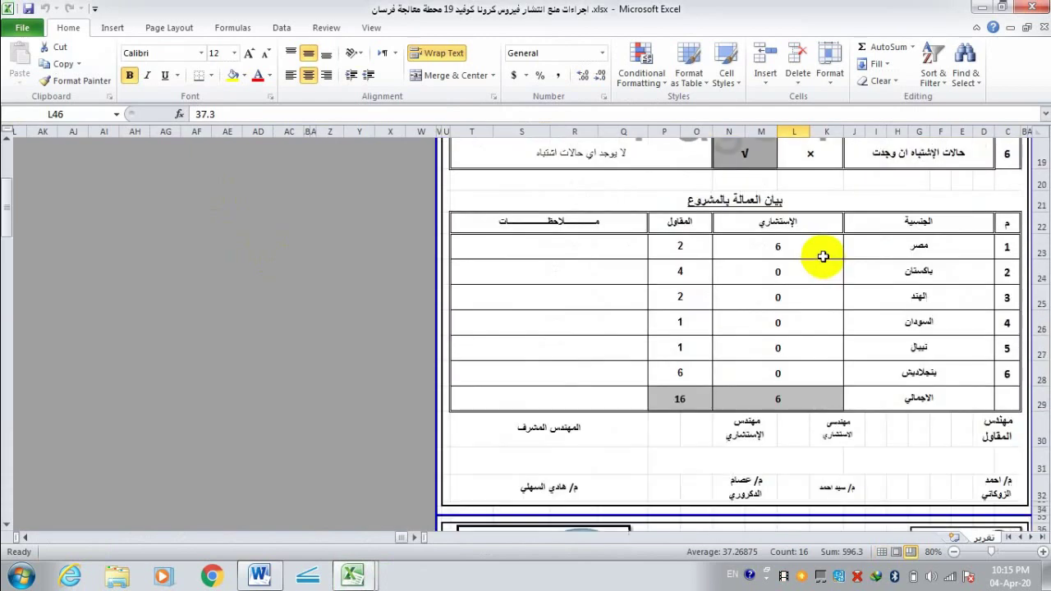
scroll(824, 255, down, 4)
scroll(824, 253, up, 6)
scroll(824, 253, up, 5)
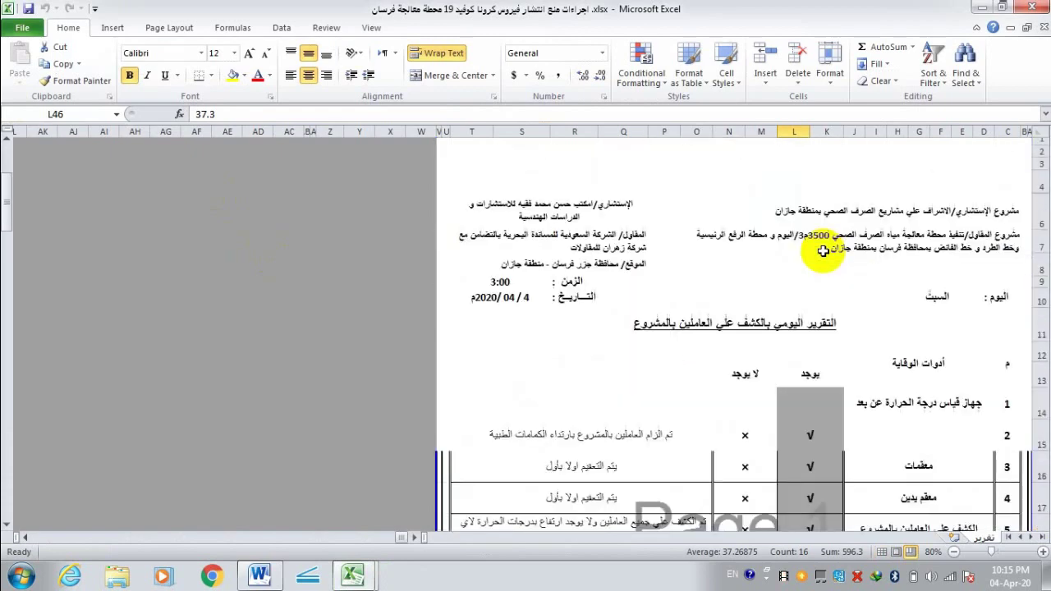
scroll(824, 253, up, 1)
scroll(824, 250, down, 5)
scroll(824, 251, down, 1)
scroll(824, 251, down, 3)
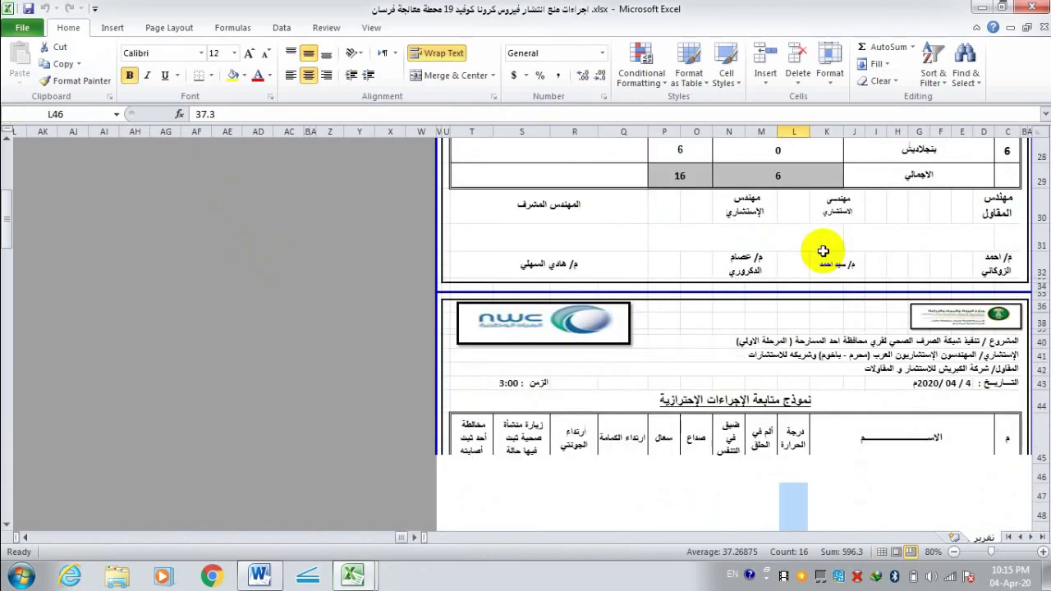
scroll(824, 251, down, 2)
scroll(823, 250, down, 2)
scroll(824, 250, down, 4)
scroll(824, 251, down, 3)
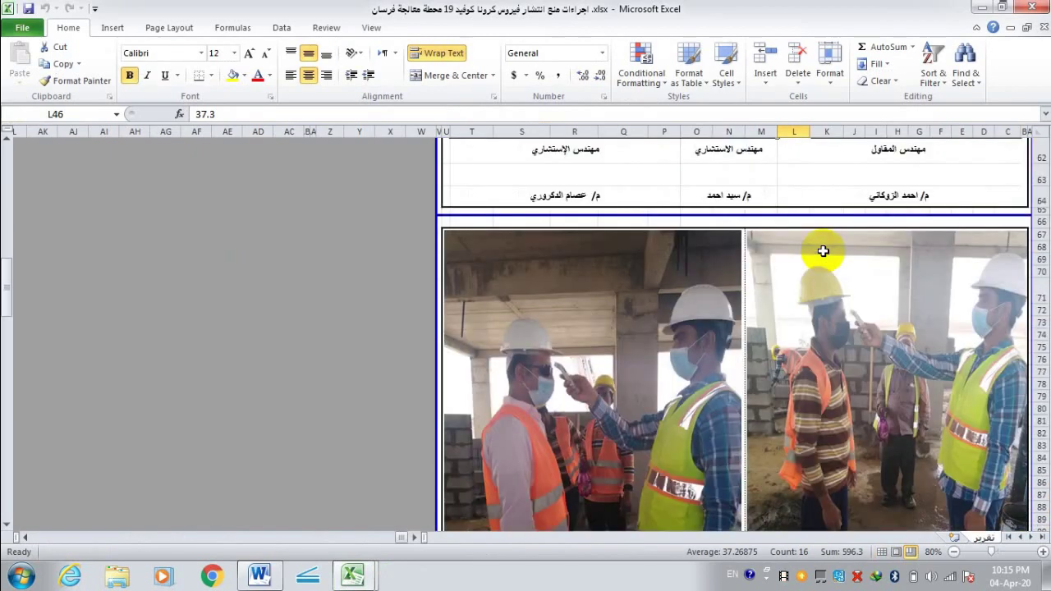
scroll(824, 253, down, 2)
scroll(824, 255, down, 2)
scroll(824, 253, down, 4)
scroll(824, 253, down, 5)
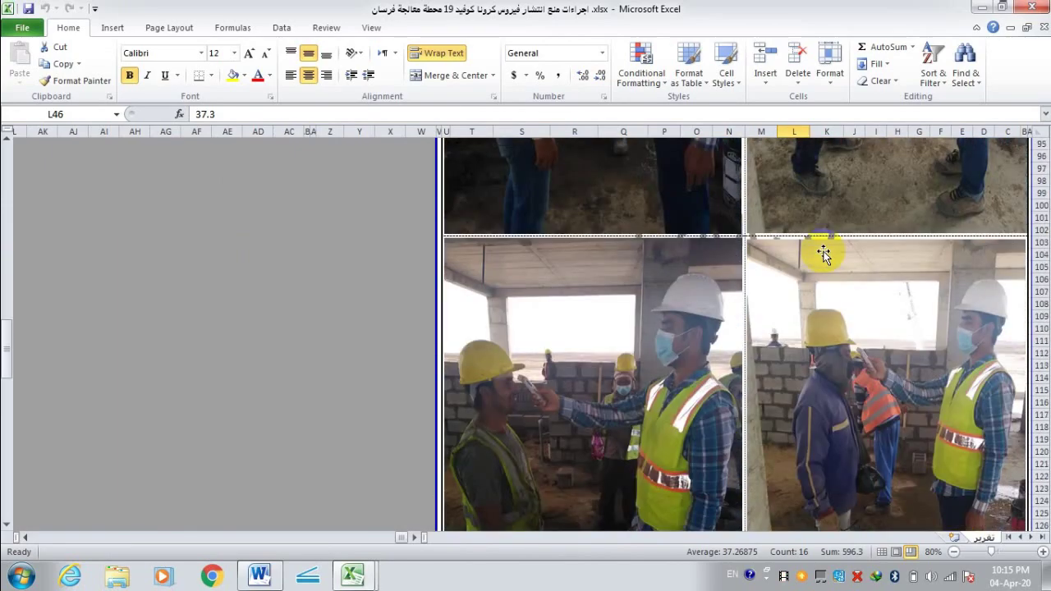
scroll(824, 253, down, 3)
scroll(824, 253, down, 4)
scroll(824, 253, up, 7)
scroll(824, 253, up, 6)
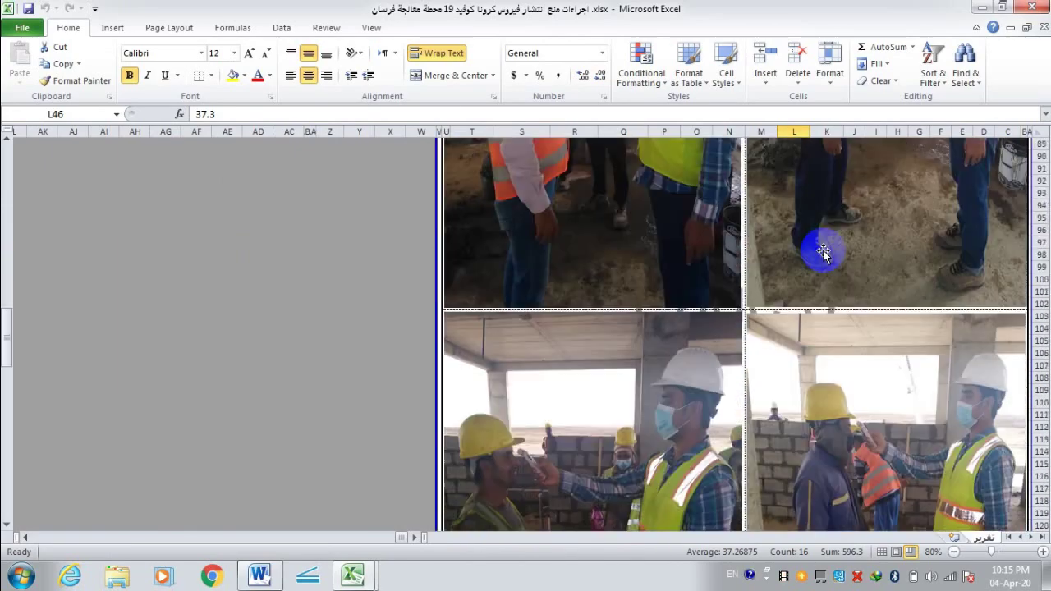
scroll(824, 253, up, 6)
scroll(823, 253, up, 7)
scroll(824, 253, up, 7)
scroll(824, 253, up, 6)
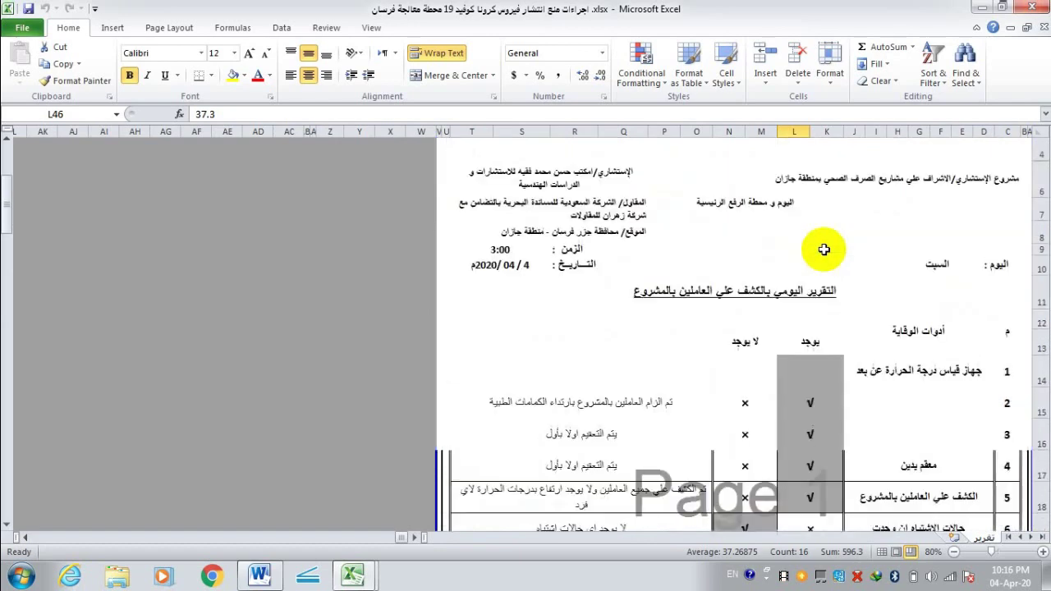
scroll(824, 253, up, 1)
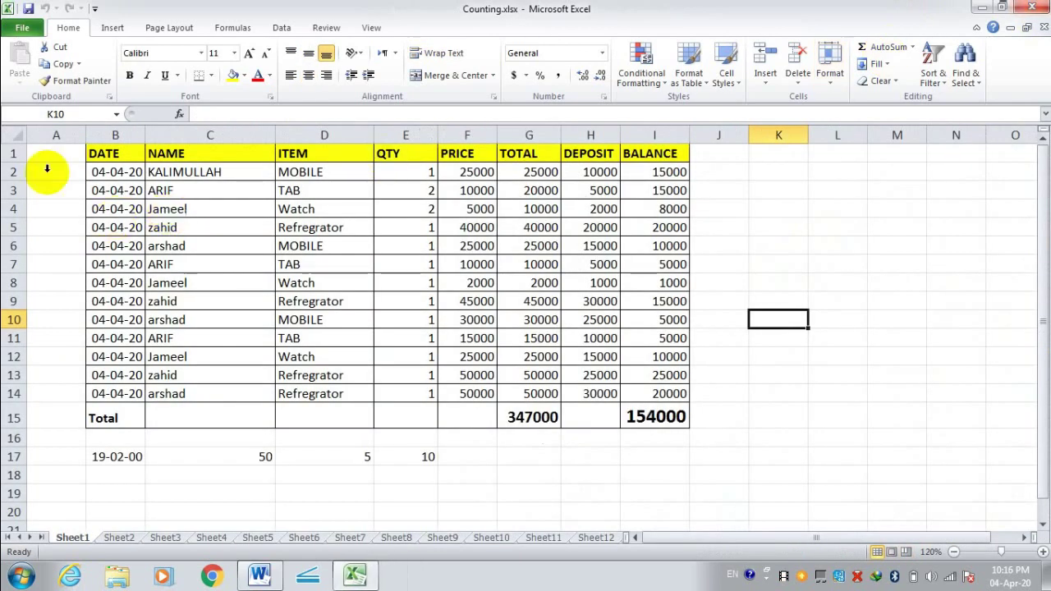
Step: Create a new blank workbook from the File menu's New templates
click(23, 29)
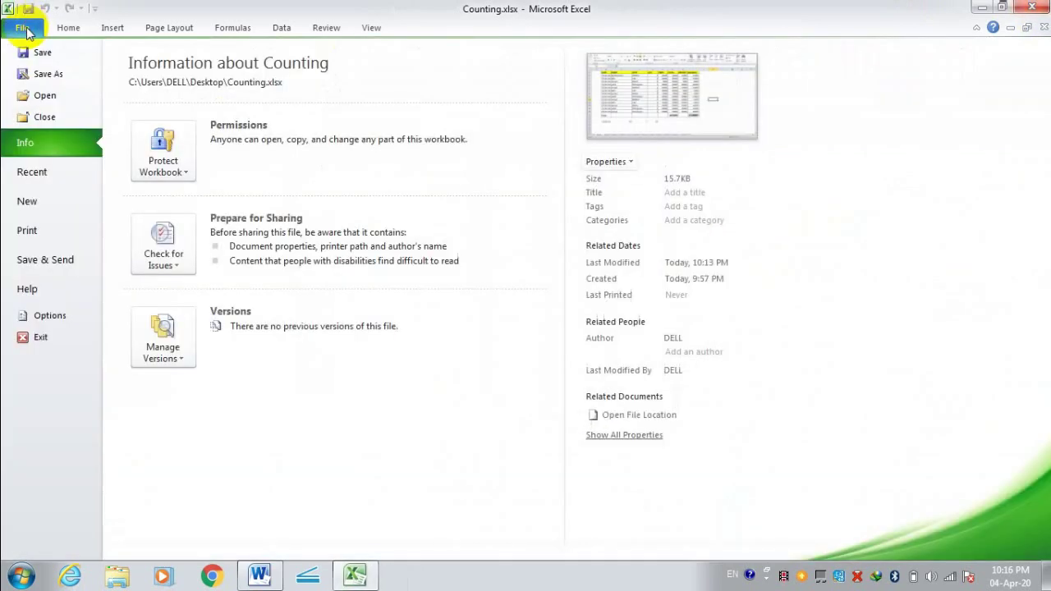
click(41, 207)
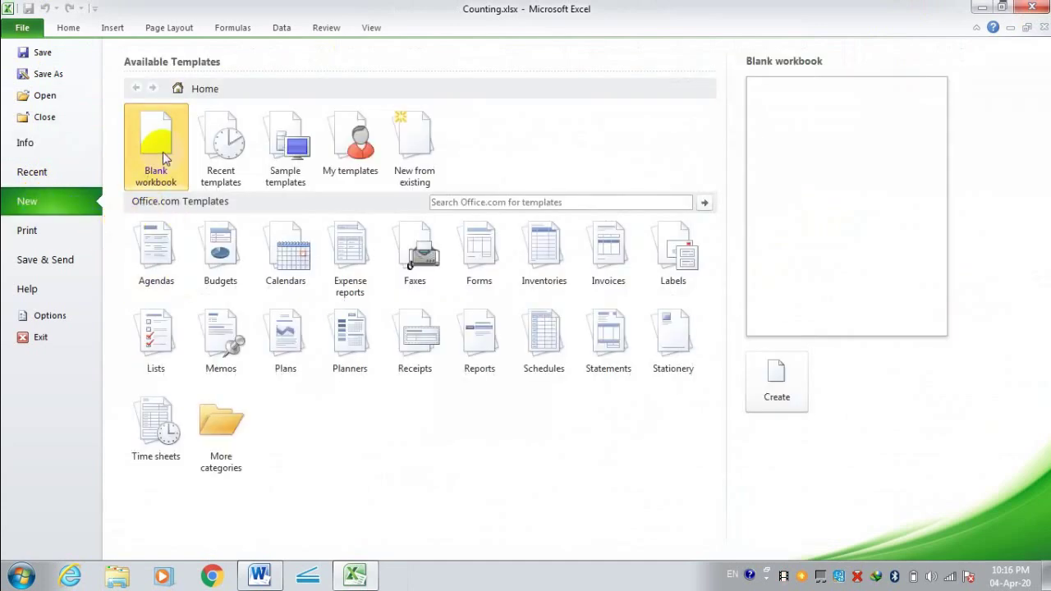
click(781, 403)
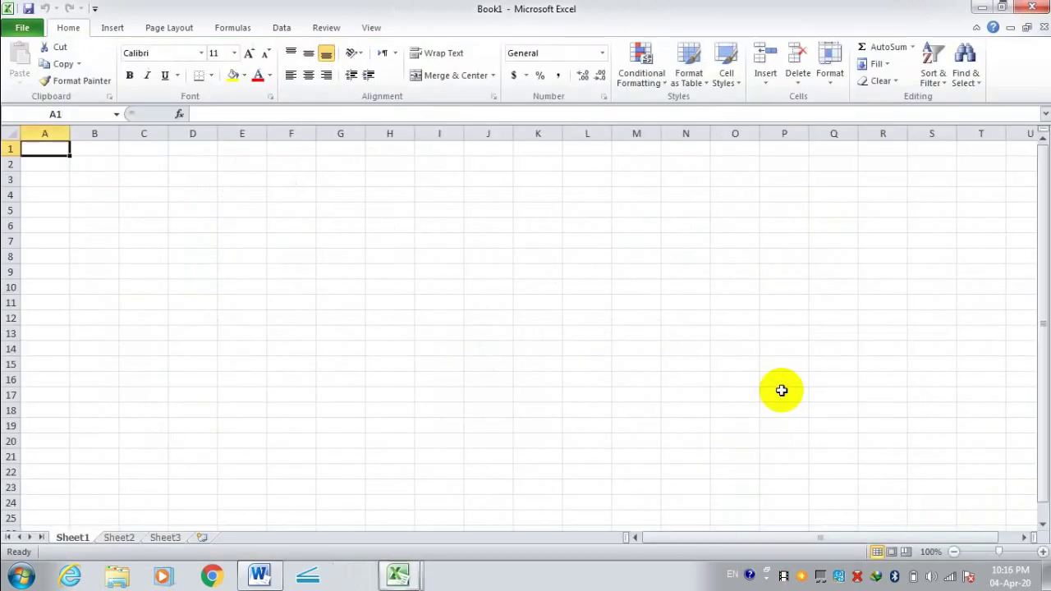
Step: Close the empty Book1 and return to Counting.xlsx's file information page
scroll(334, 281, down, 6)
scroll(333, 282, down, 6)
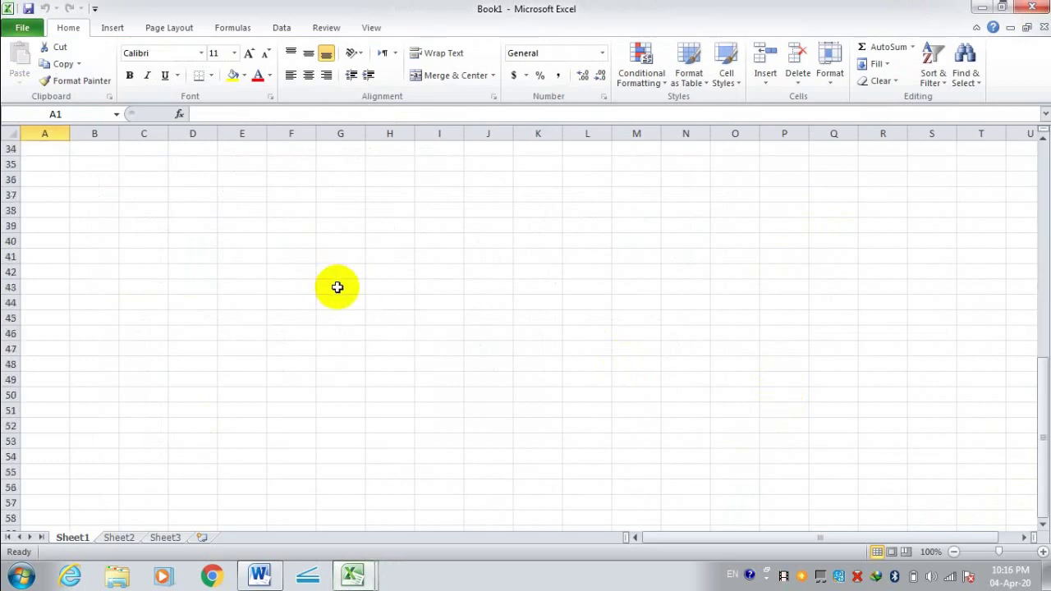
scroll(333, 282, up, 7)
scroll(328, 296, up, 5)
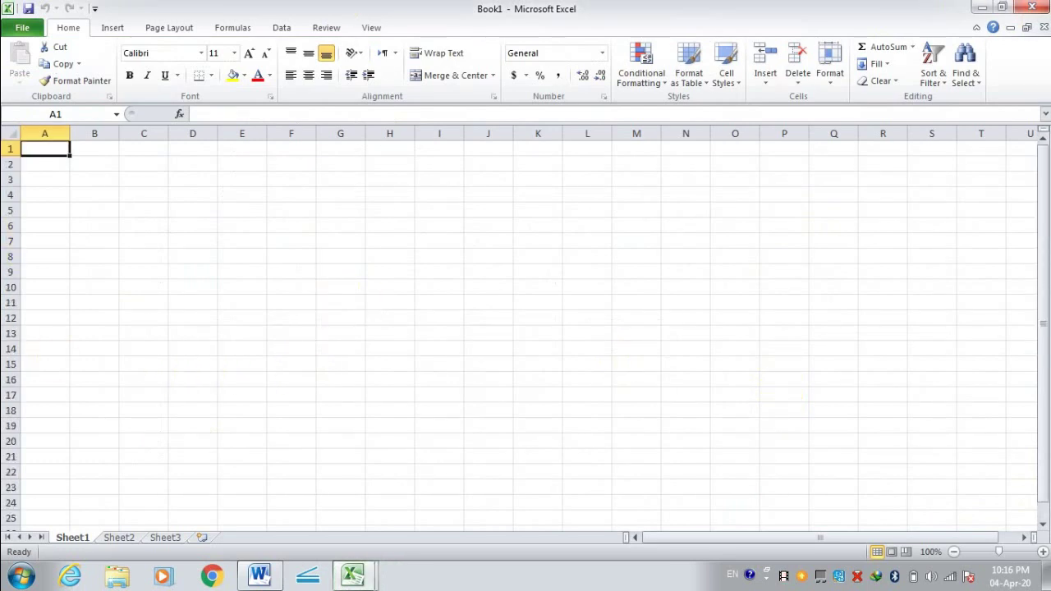
click(1021, 10)
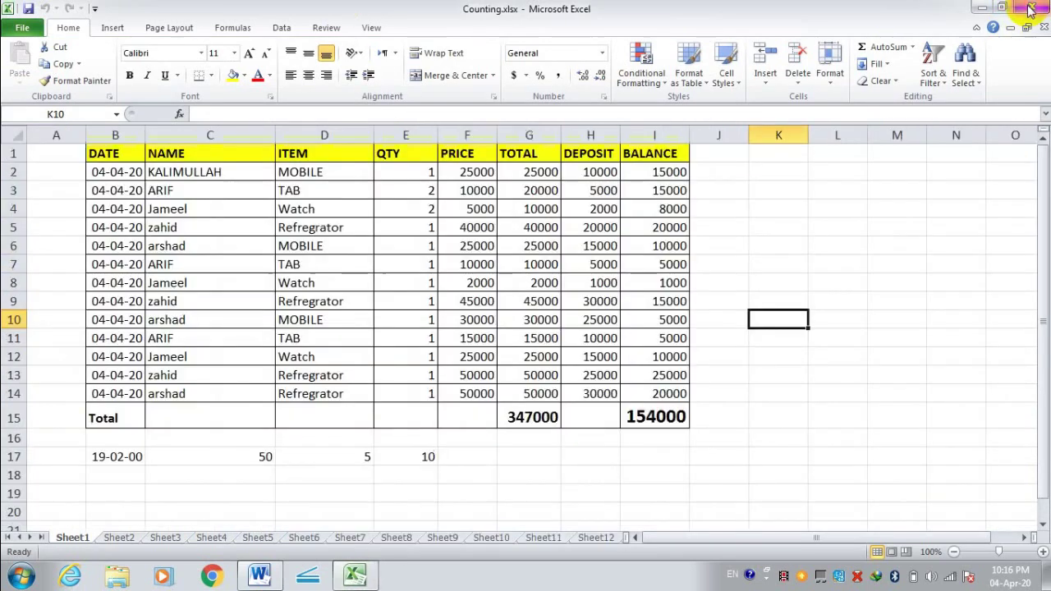
click(29, 29)
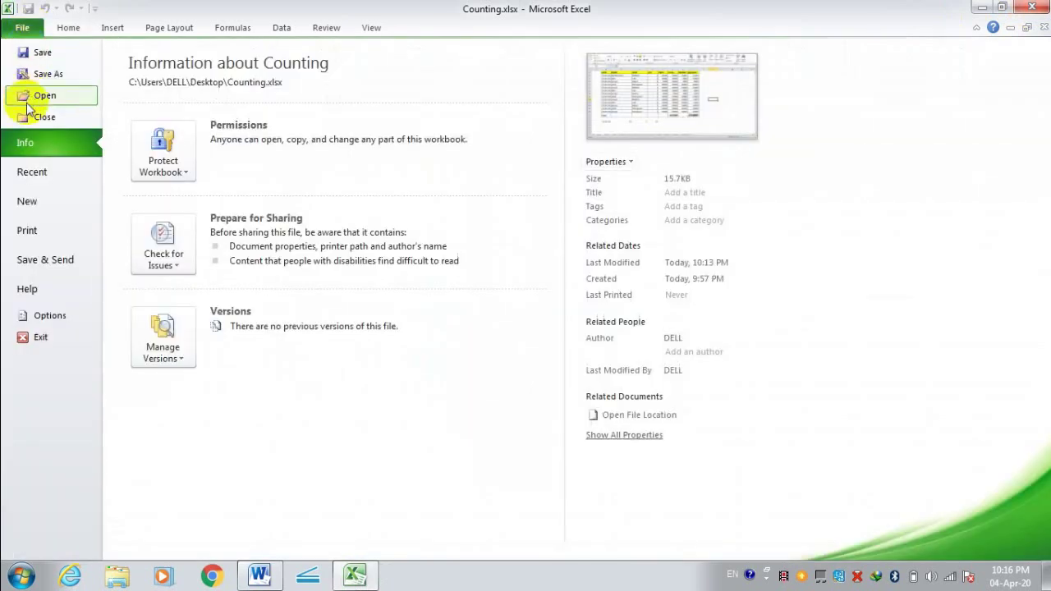
click(27, 230)
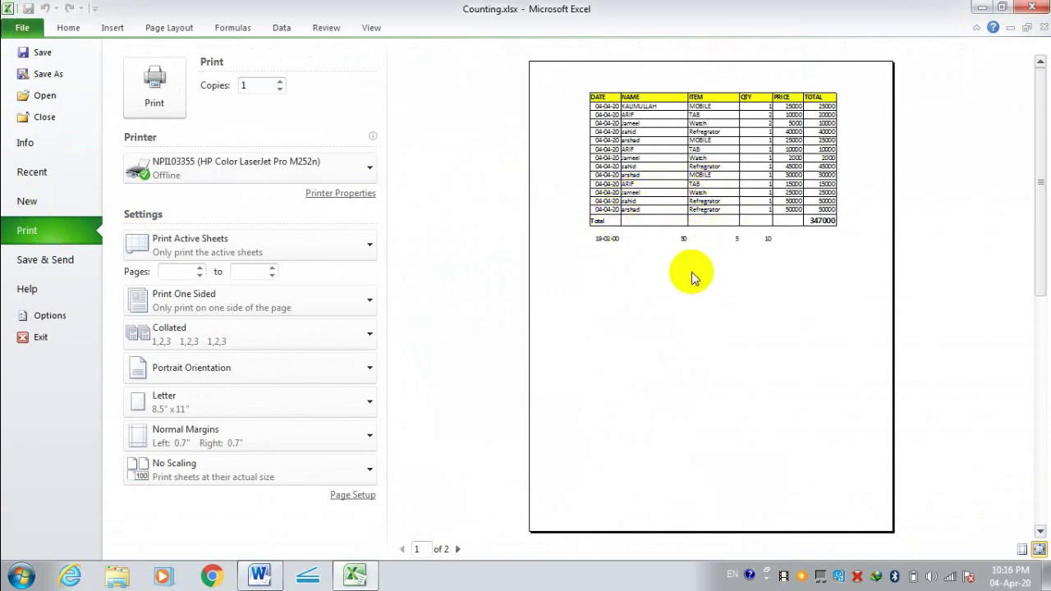
click(318, 170)
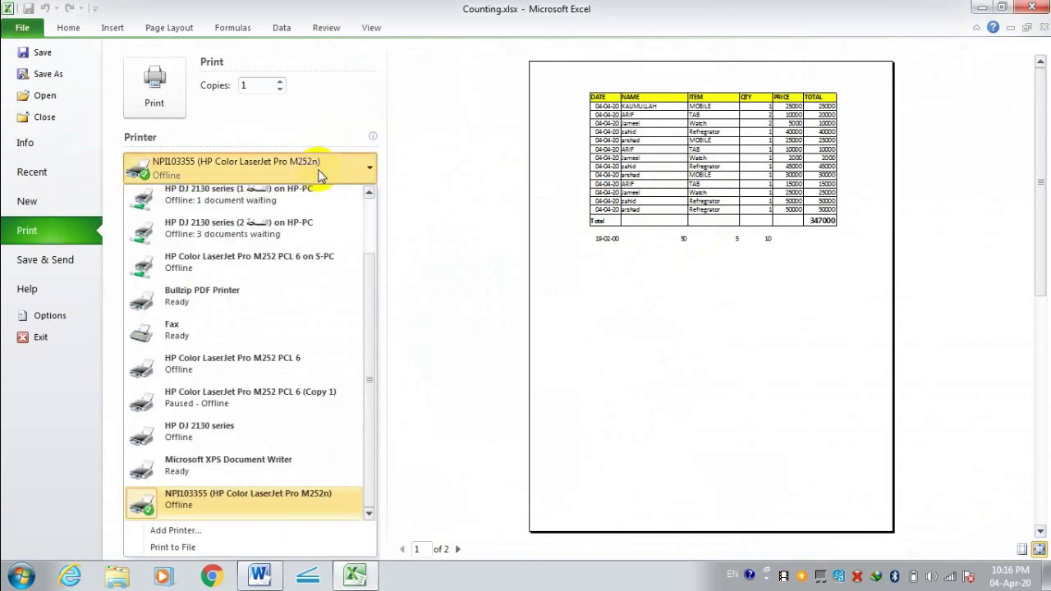
scroll(307, 277, up, 2)
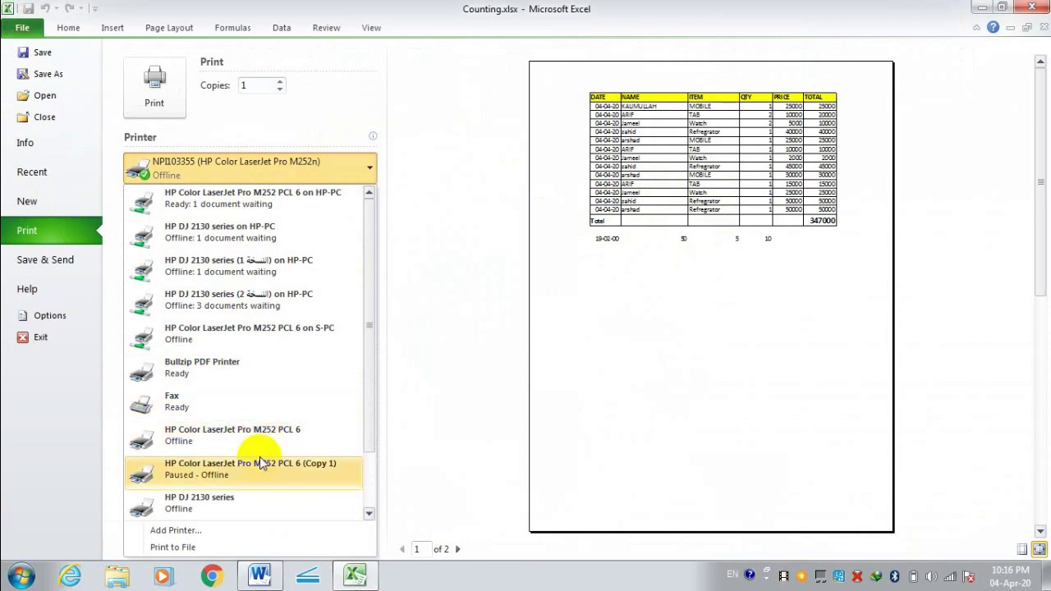
click(448, 234)
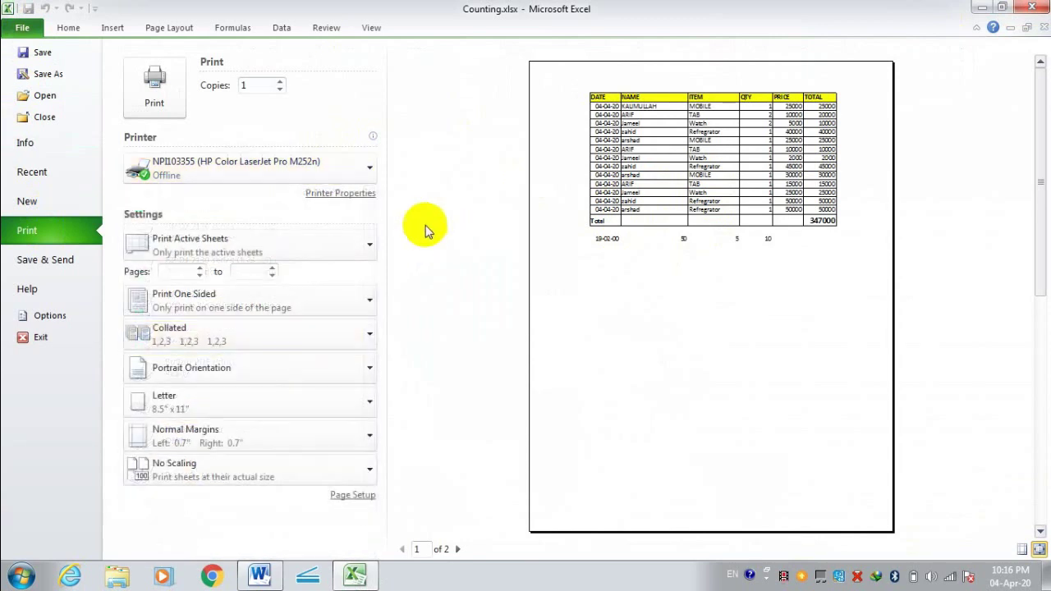
click(241, 257)
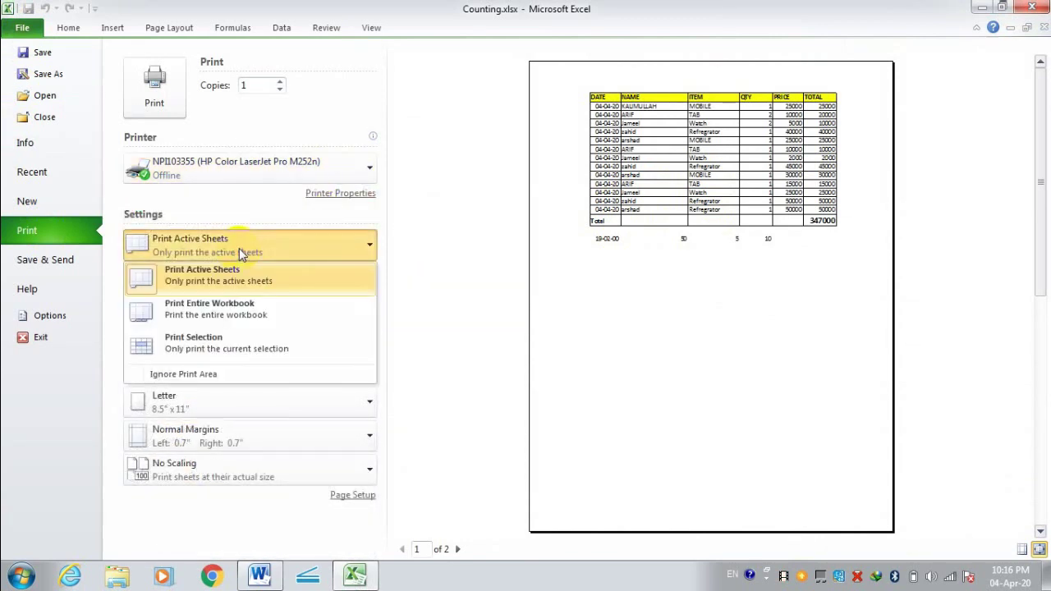
click(239, 248)
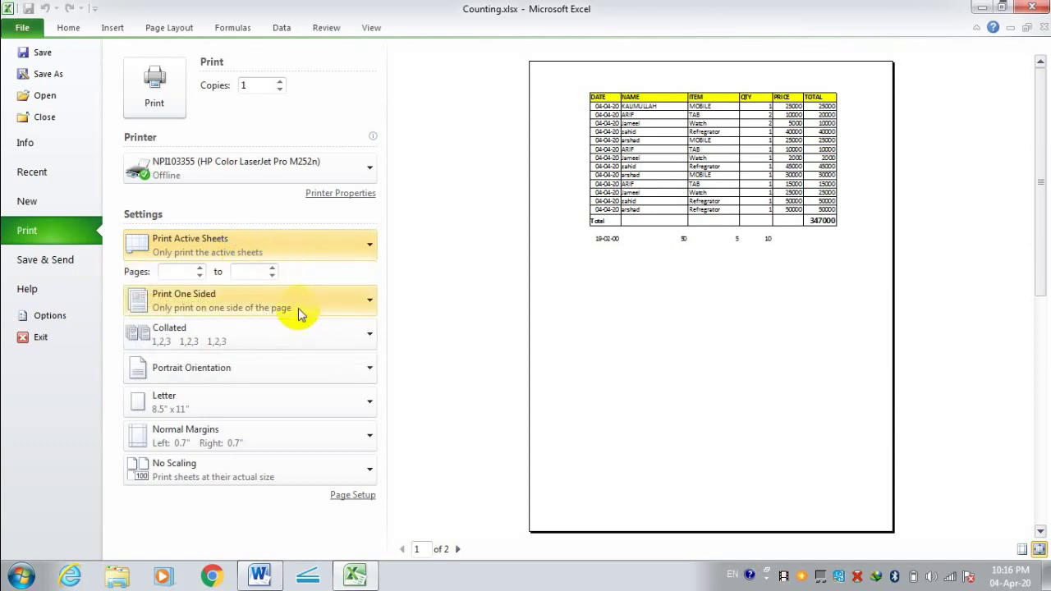
click(298, 311)
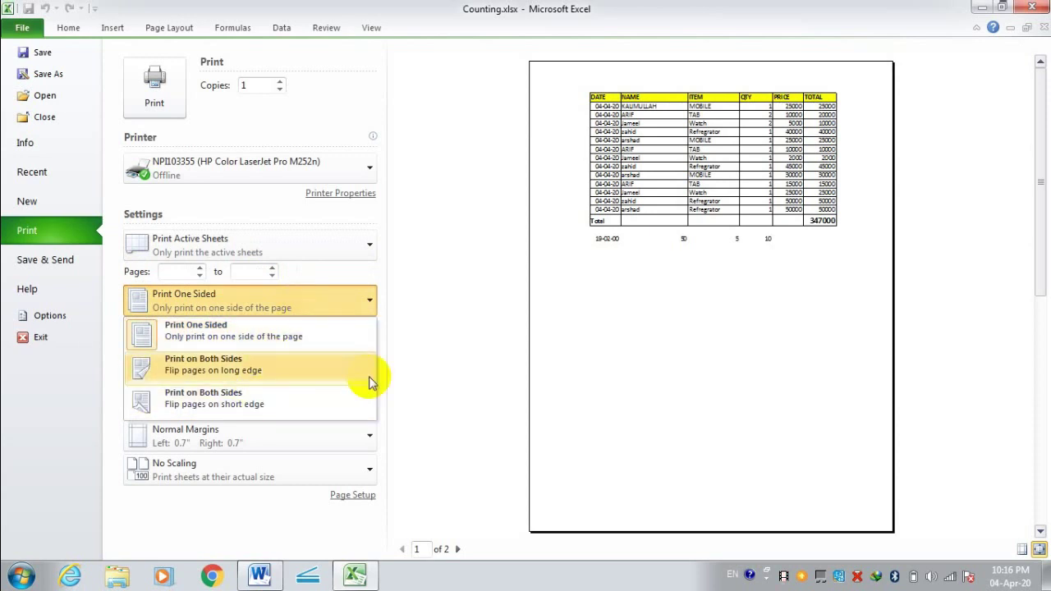
click(479, 326)
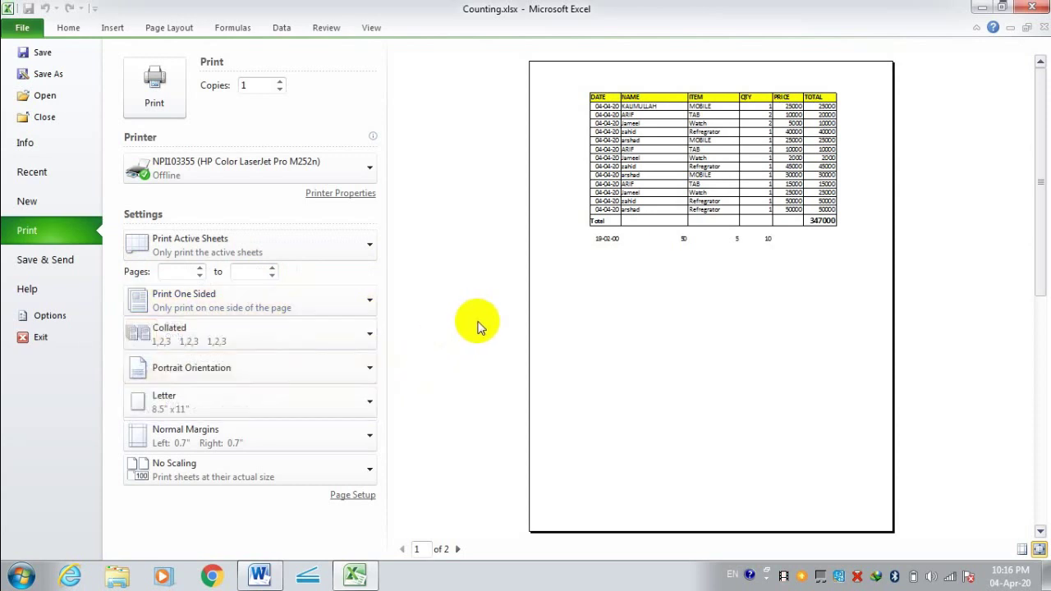
click(247, 337)
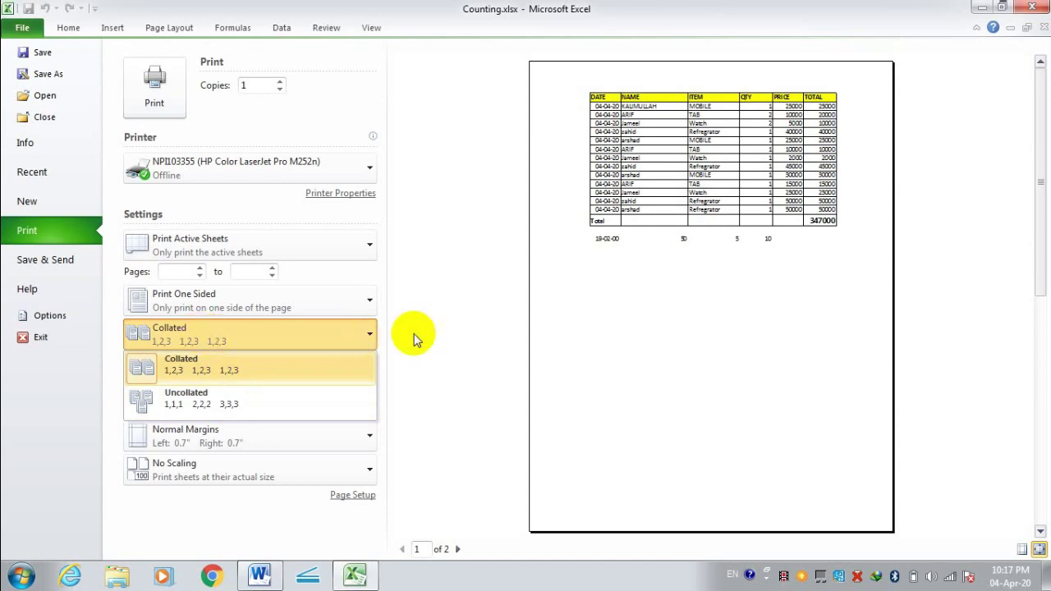
Step: Keep the printout collated and portrait, on A4 paper
click(439, 322)
click(277, 371)
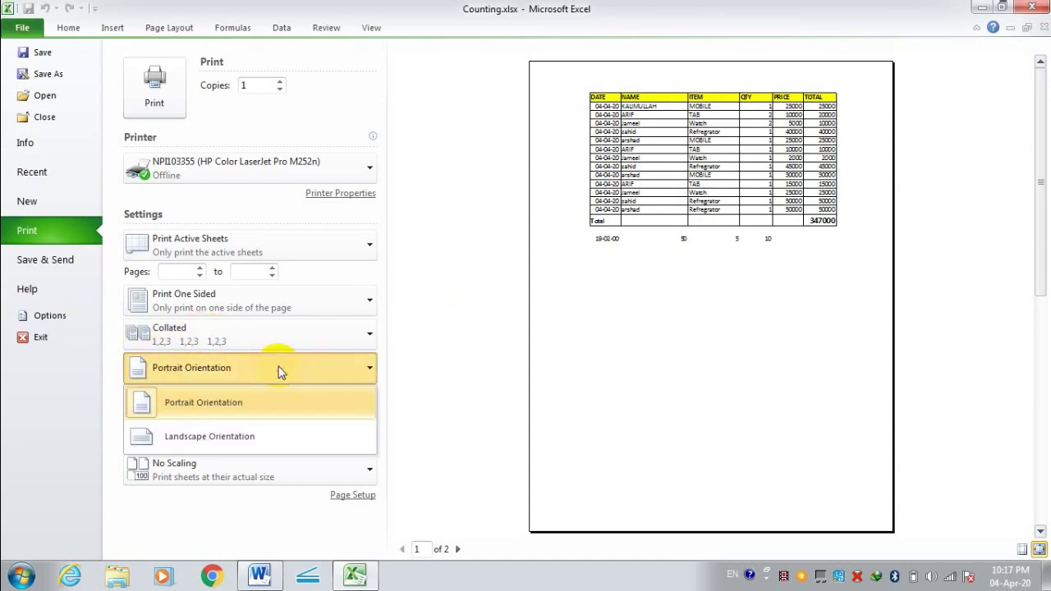
click(245, 437)
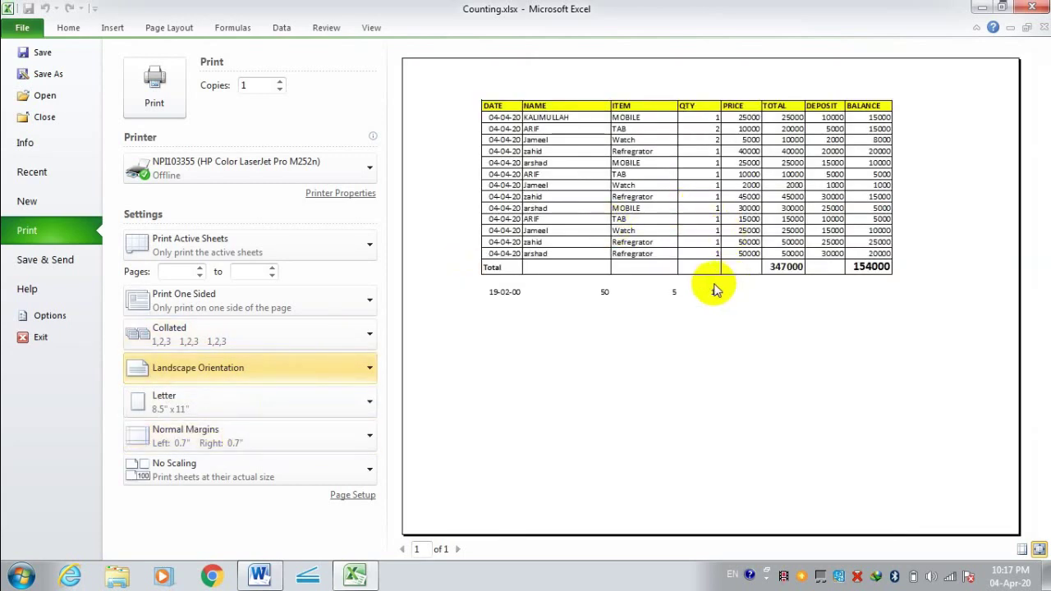
click(235, 371)
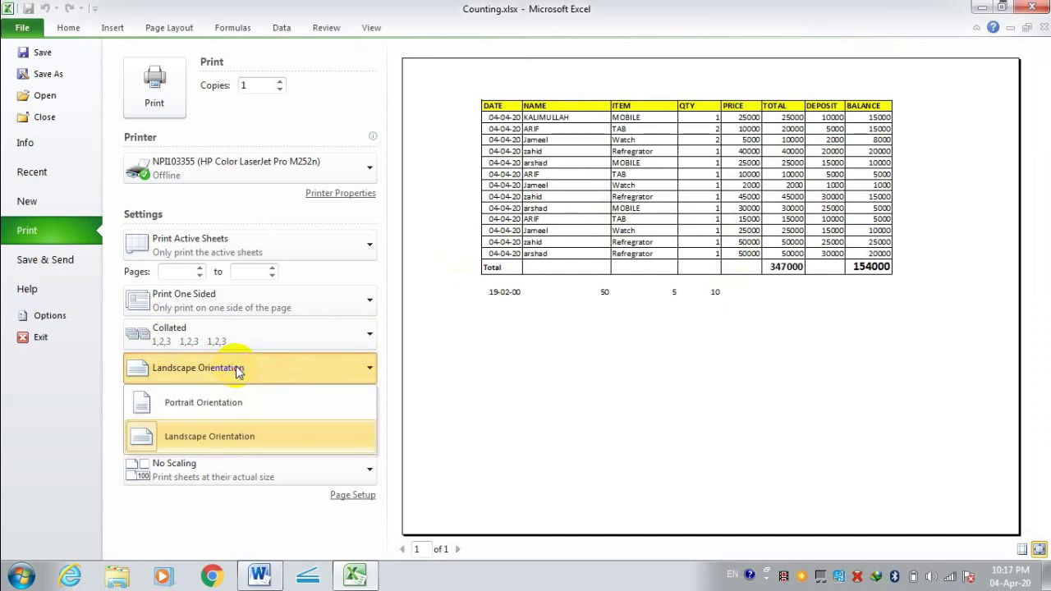
click(210, 404)
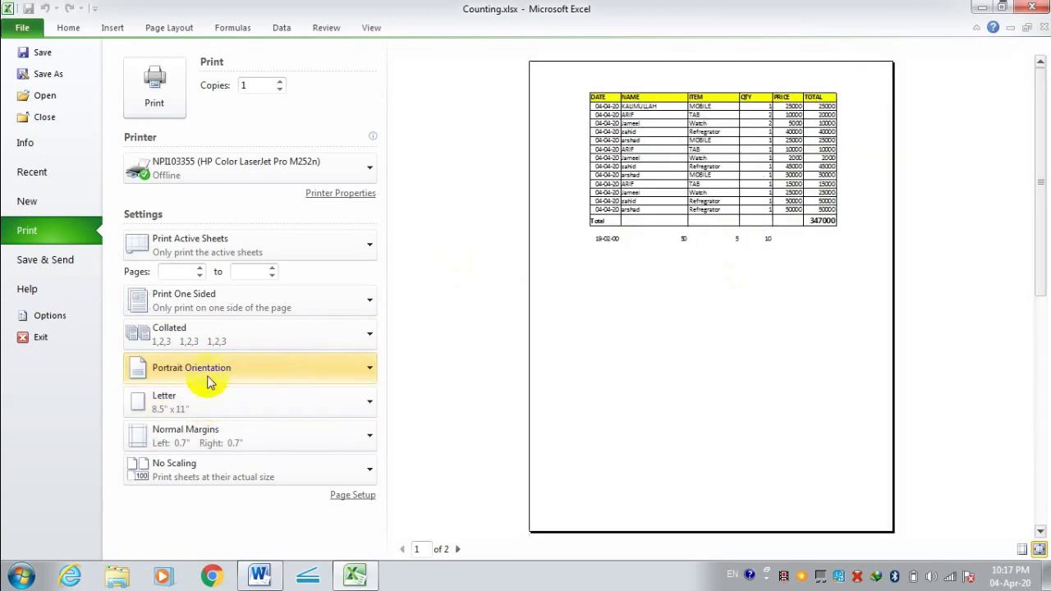
click(257, 408)
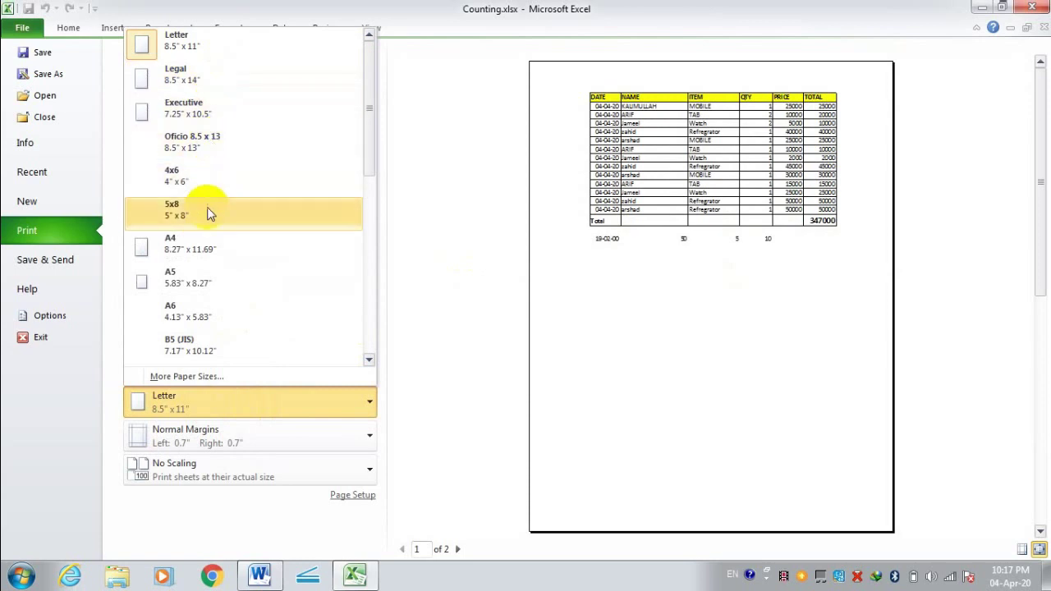
click(209, 244)
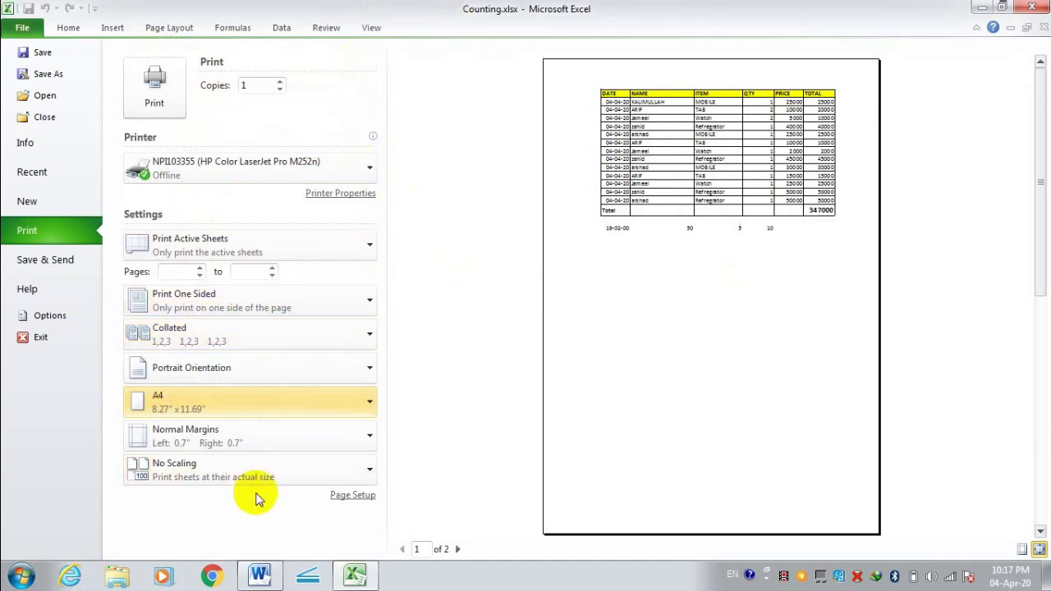
Step: Set the page margins to Narrow after trying the custom, normal and wide presets
click(282, 429)
click(210, 317)
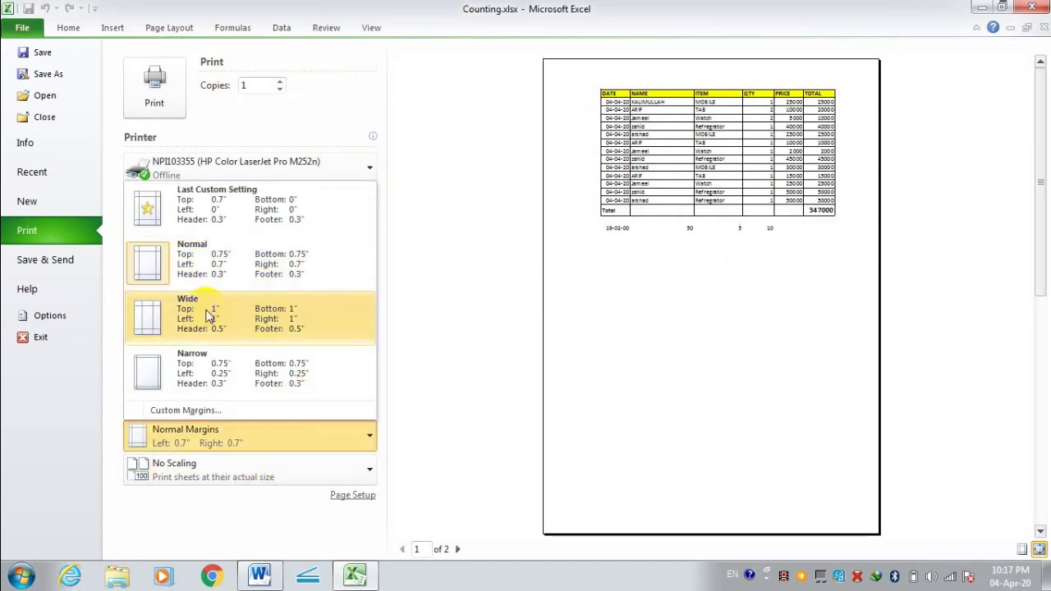
click(197, 205)
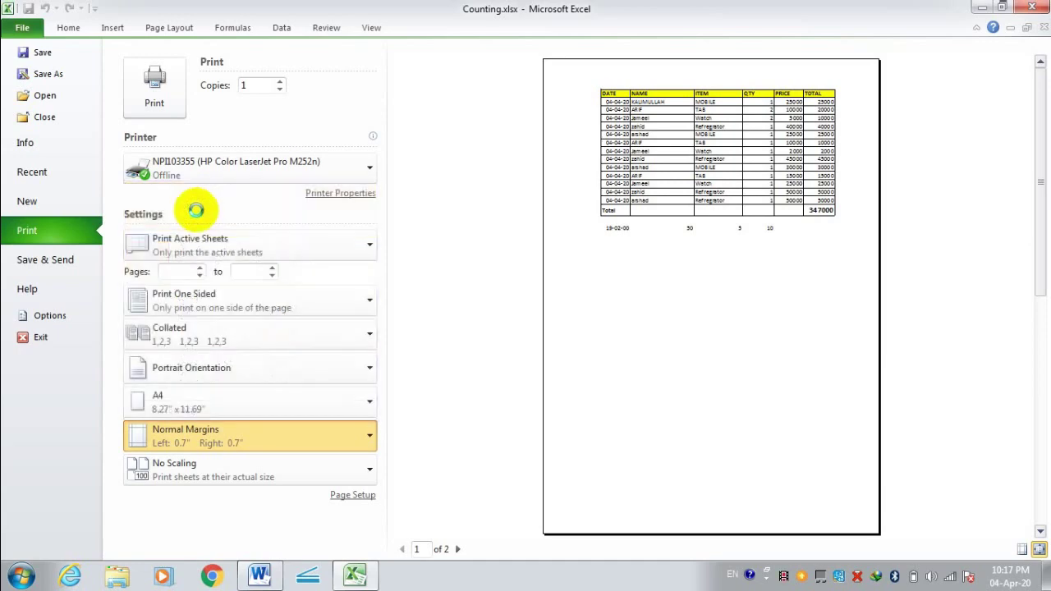
click(248, 433)
click(191, 267)
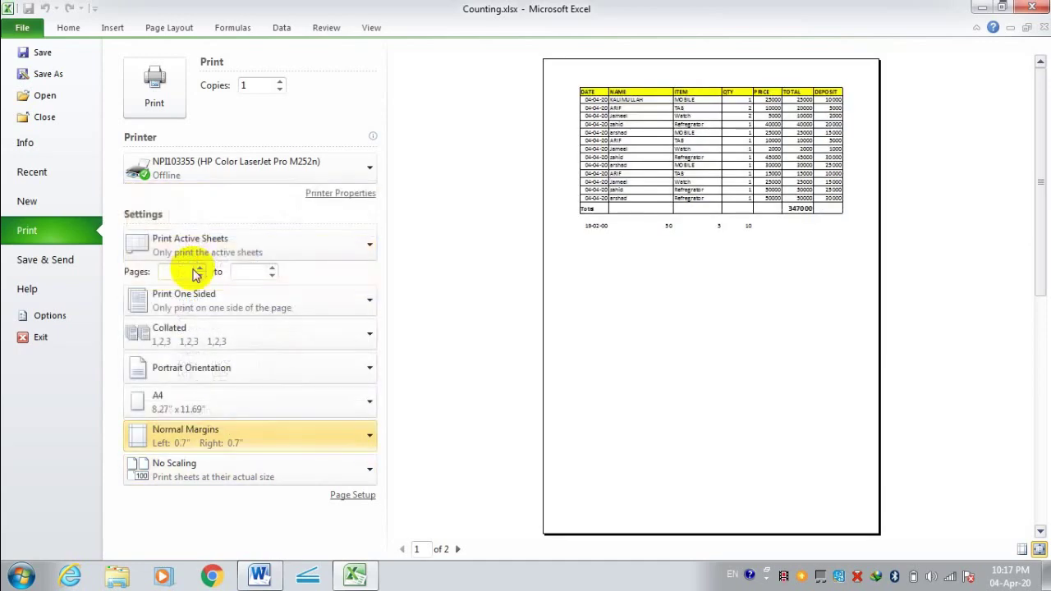
click(206, 433)
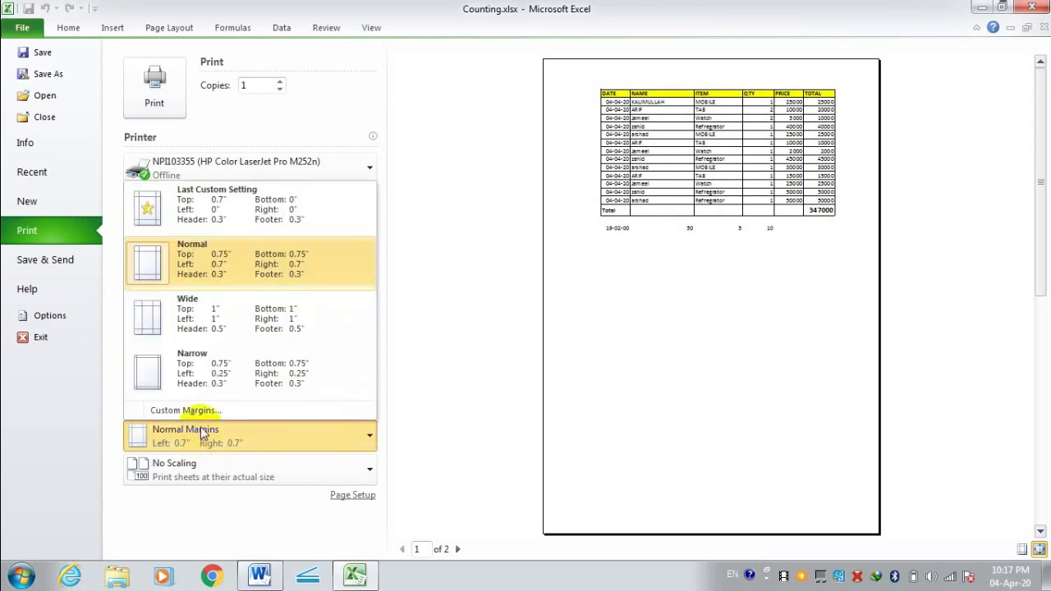
click(218, 329)
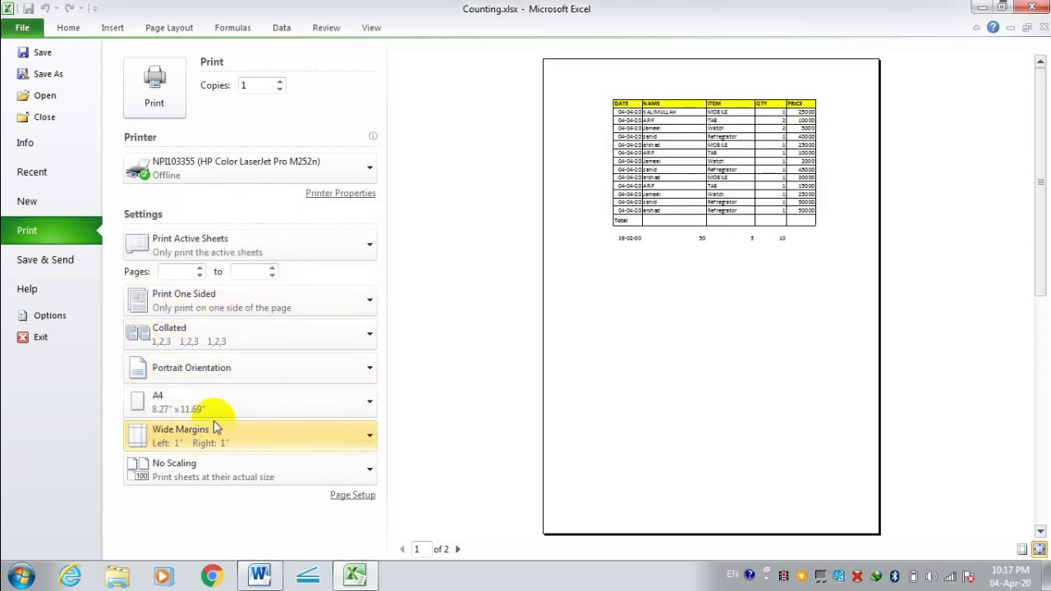
click(220, 442)
click(217, 373)
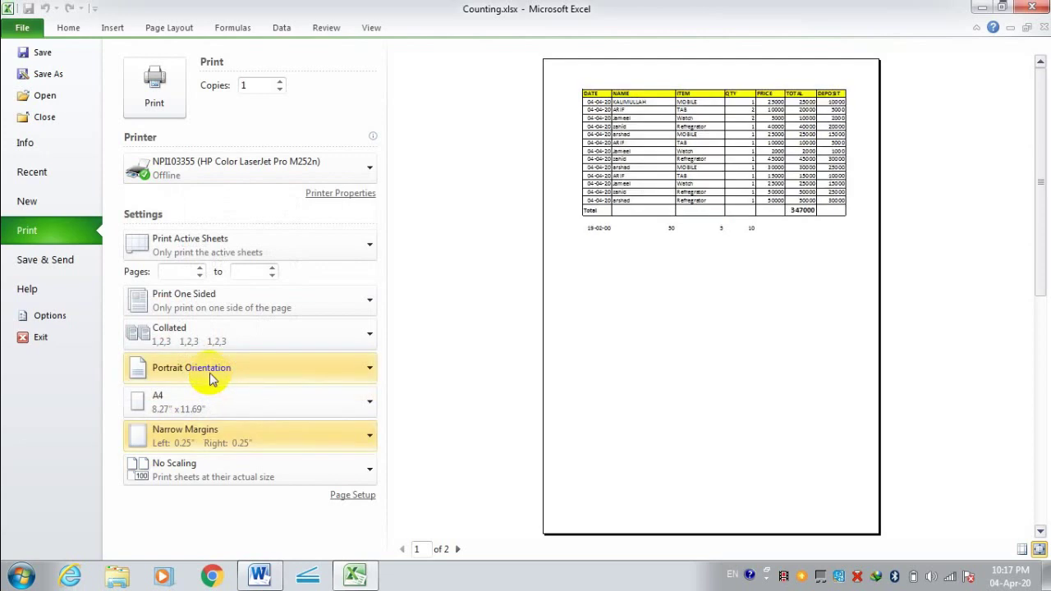
Step: Scale the printout to Fit Sheet on One Page so it previews as page 1 of 1
click(242, 479)
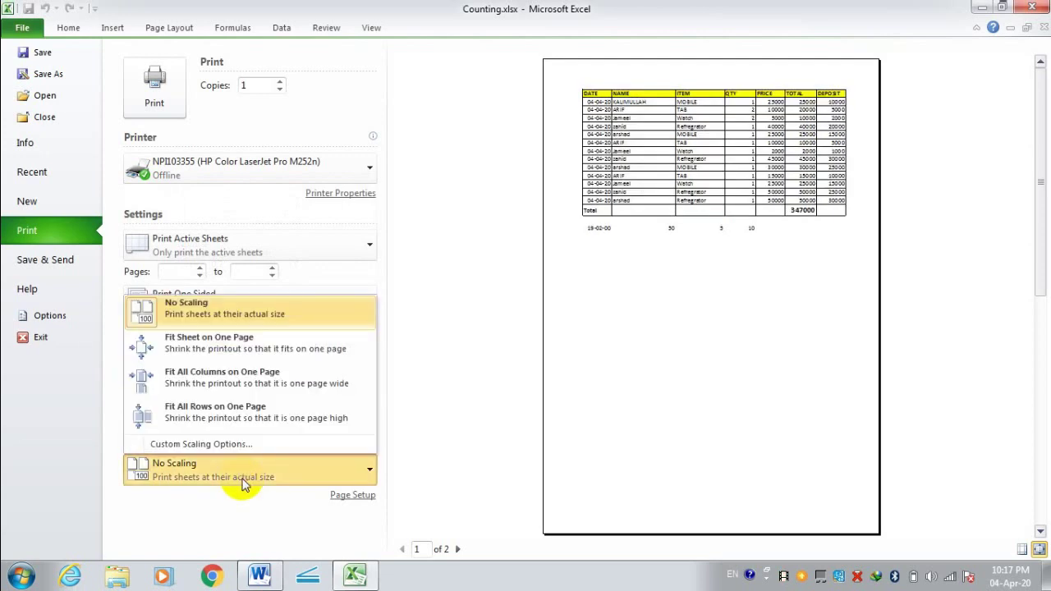
click(226, 351)
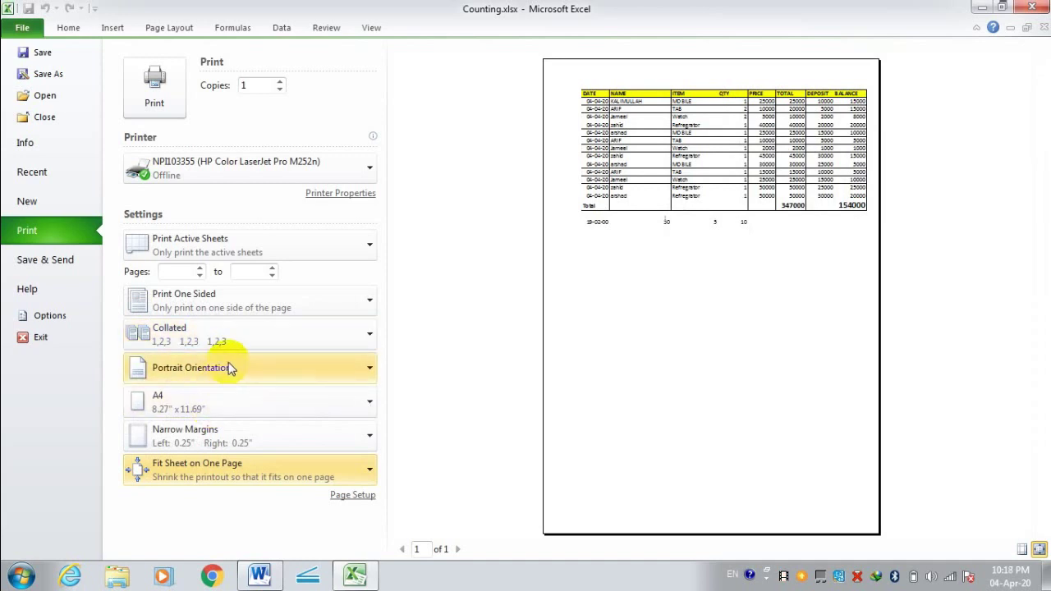
click(235, 467)
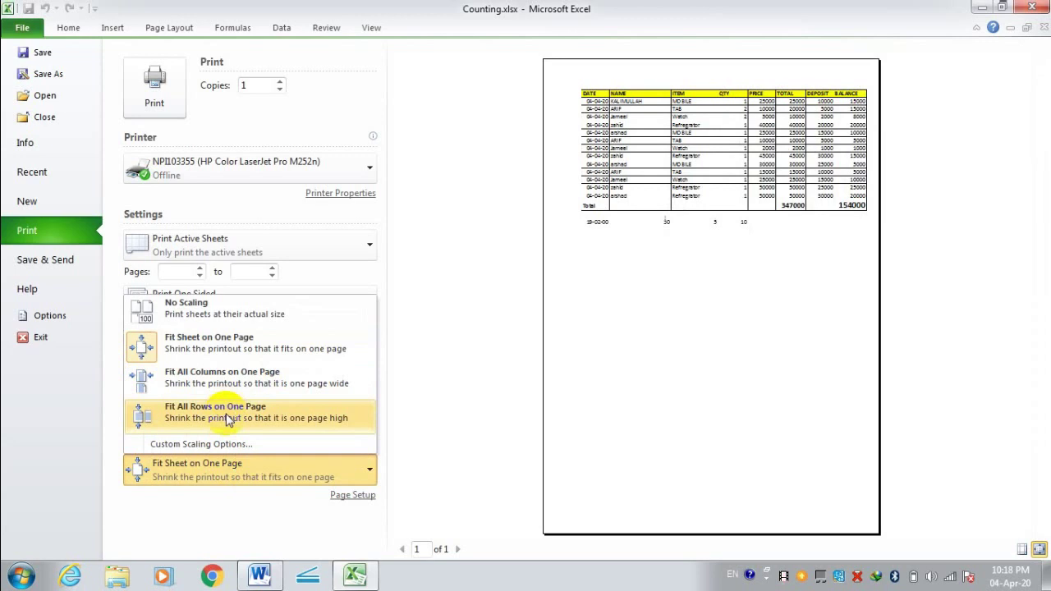
click(228, 415)
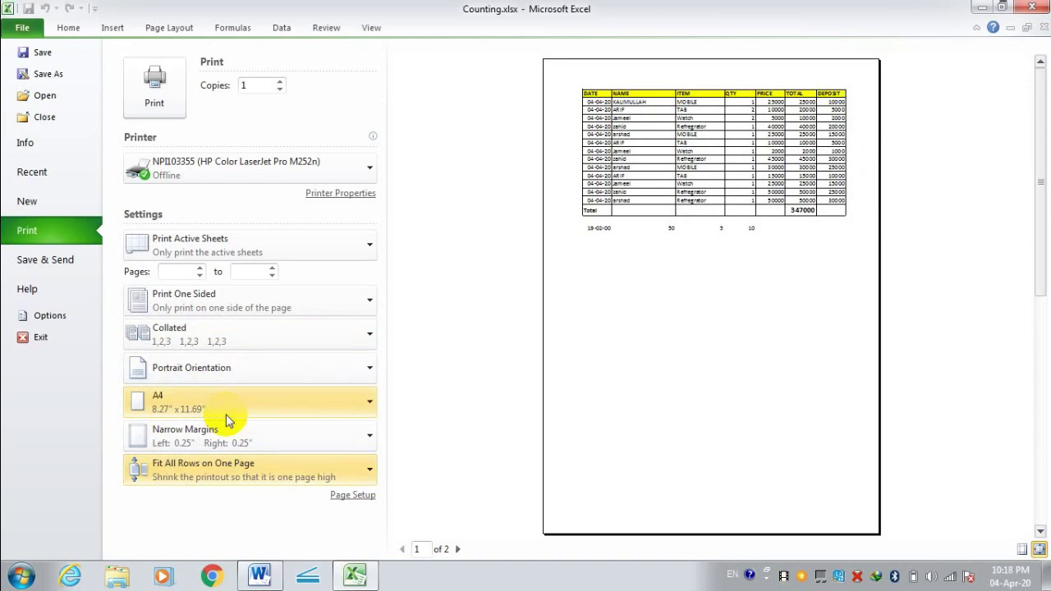
click(457, 550)
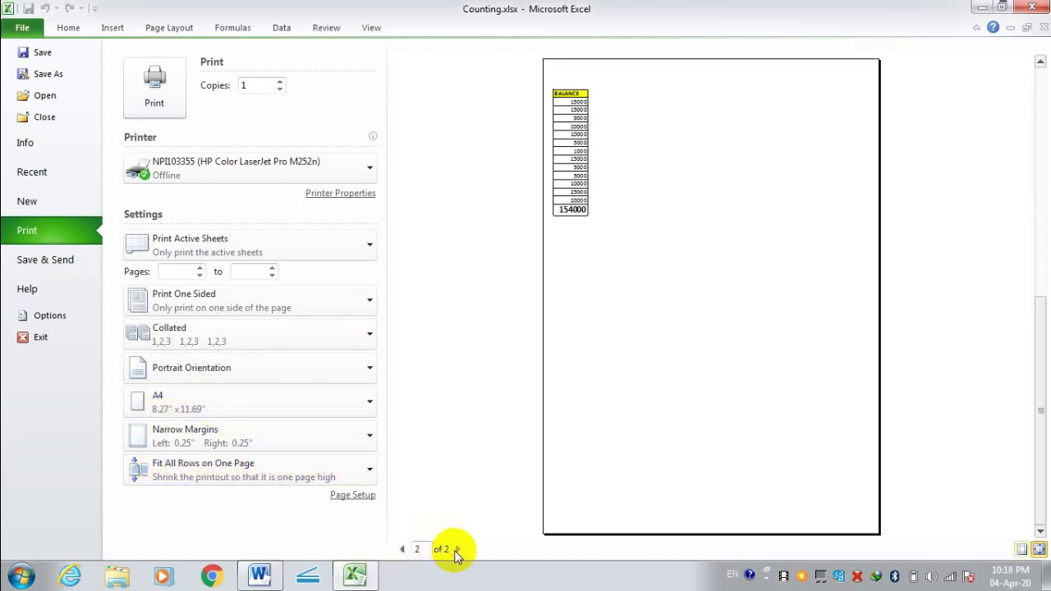
click(271, 465)
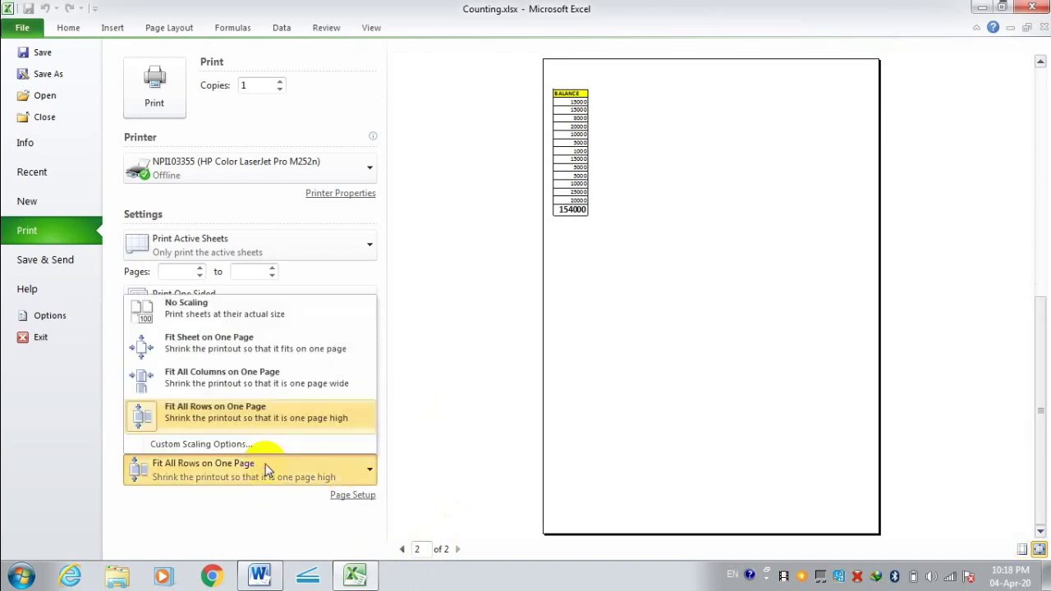
click(243, 356)
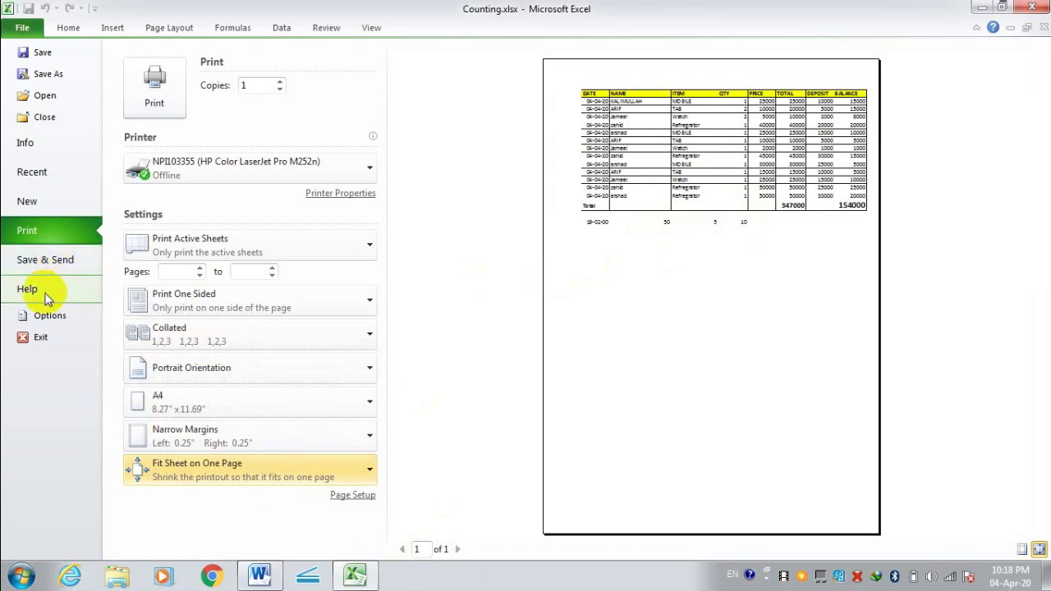
Step: Look through the Formulas, Save, Advanced and Customize Ribbon options pages, then close Excel Options
click(46, 295)
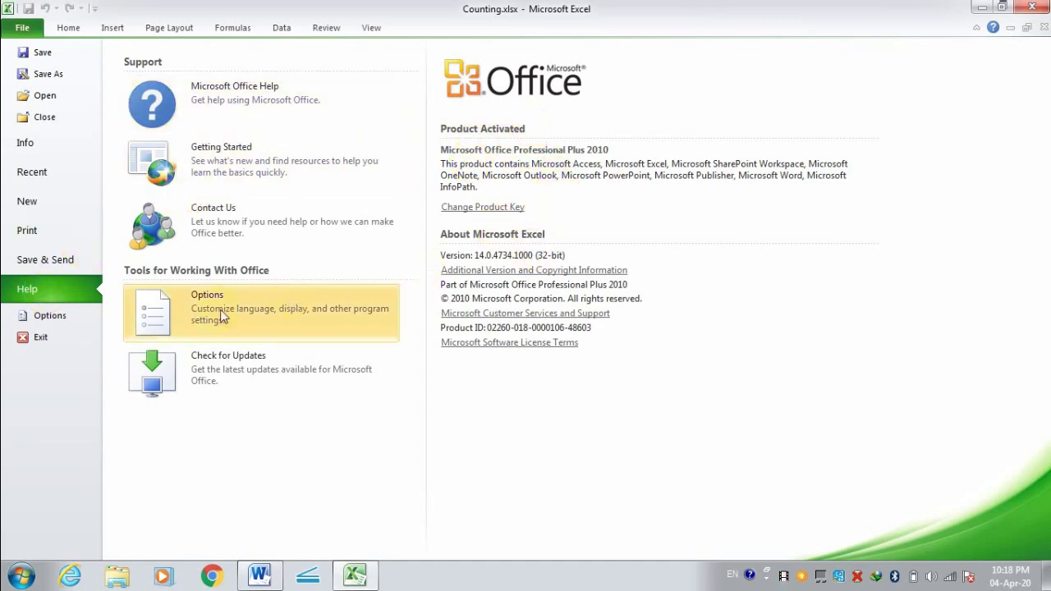
click(37, 320)
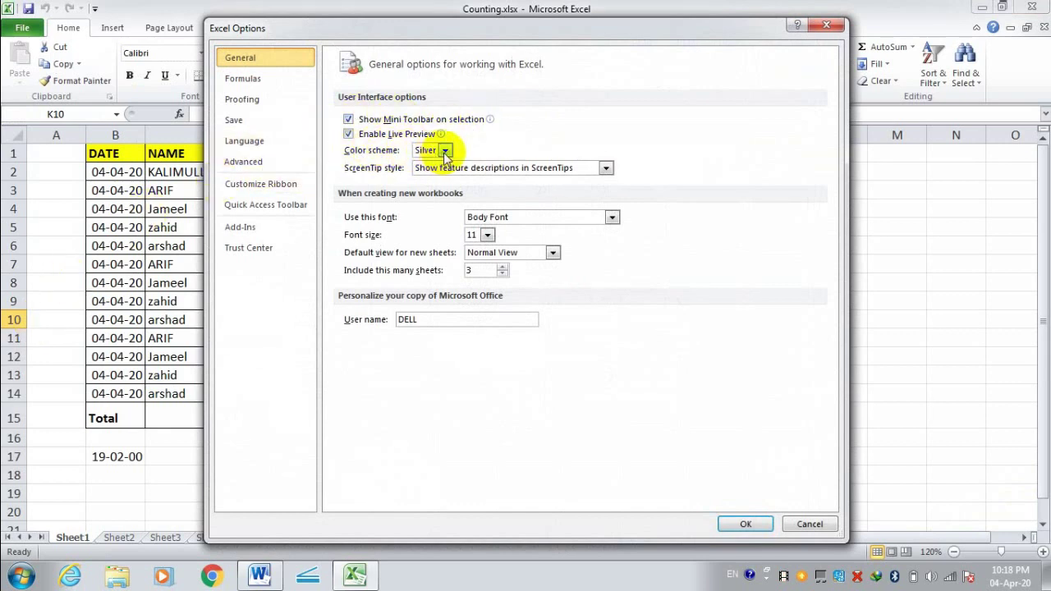
click(257, 82)
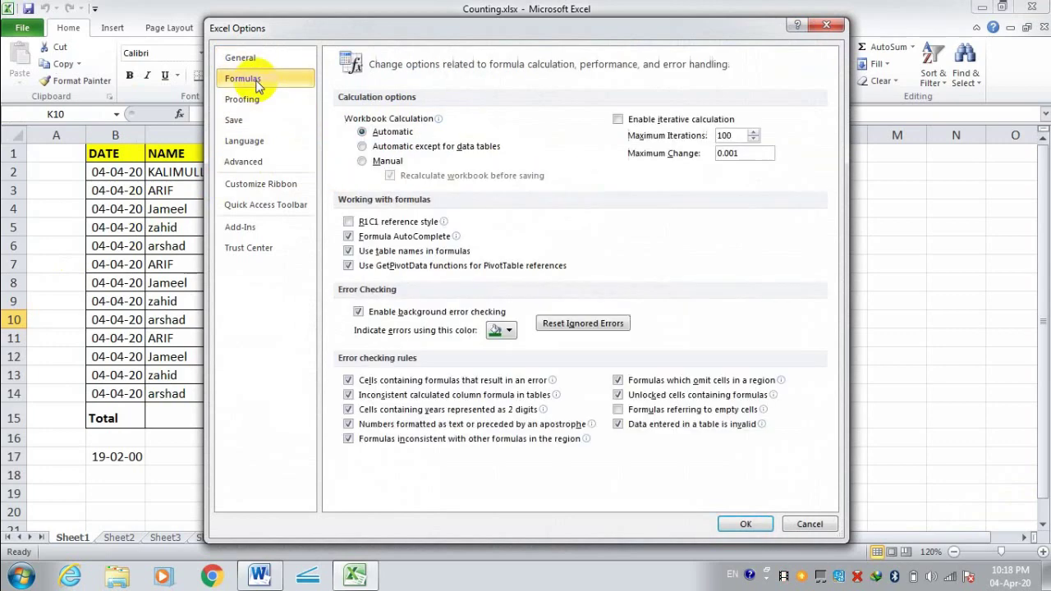
click(253, 102)
click(248, 123)
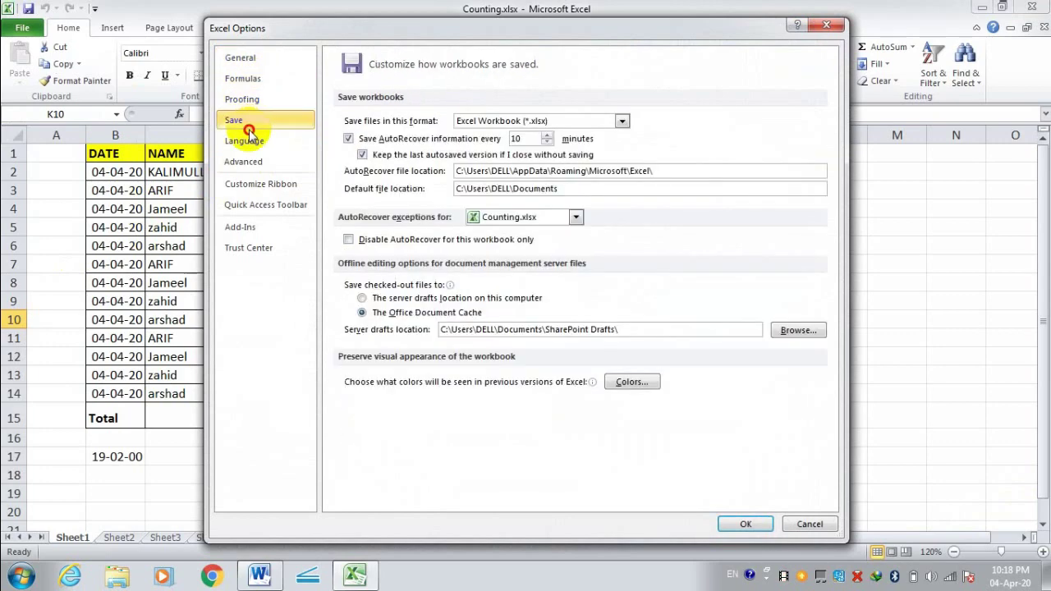
click(246, 144)
click(245, 163)
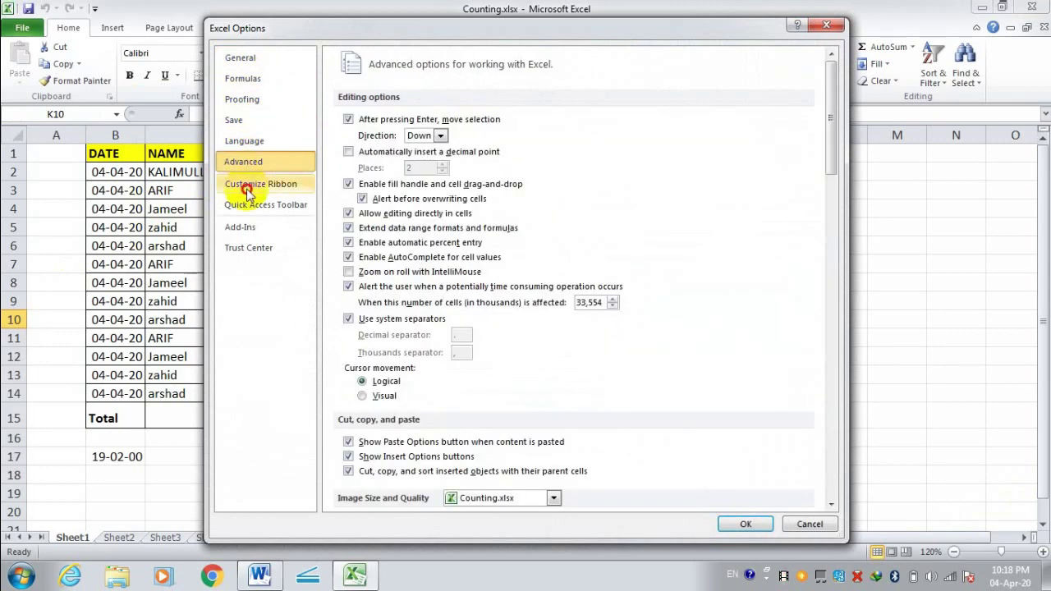
click(248, 191)
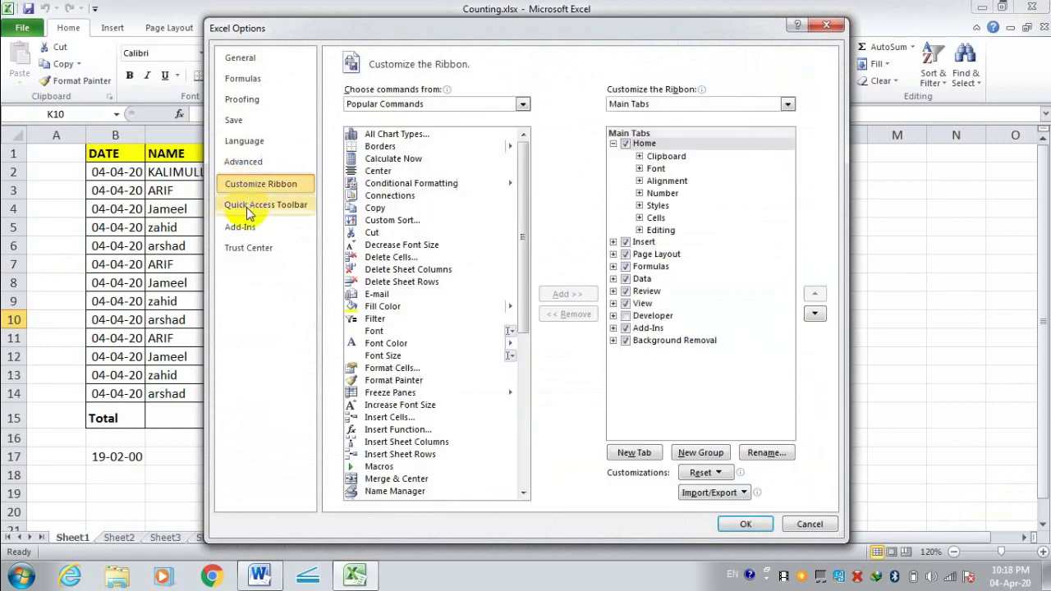
click(825, 25)
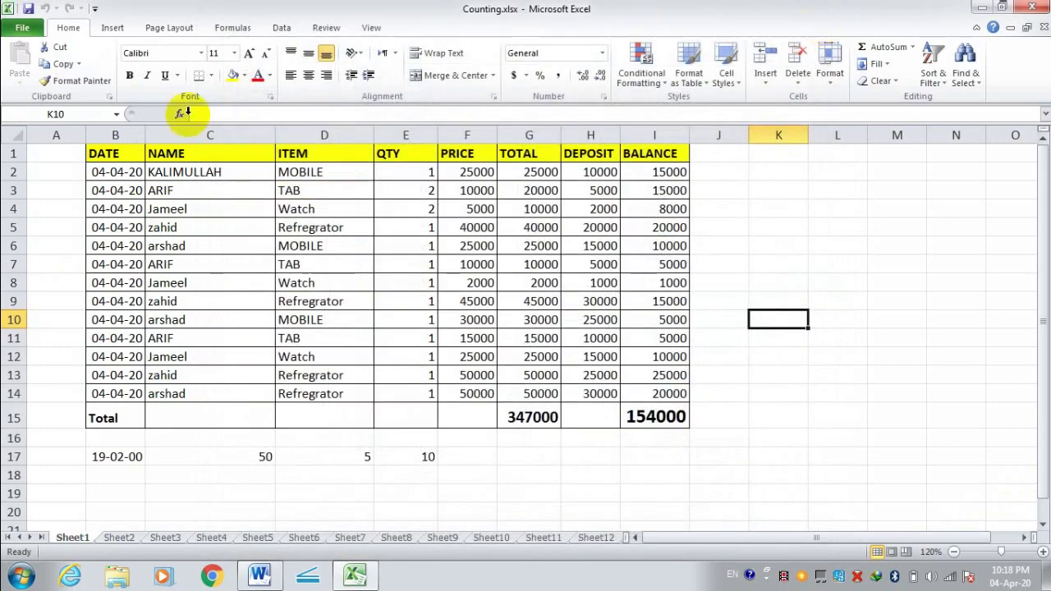
Step: Exit Excel, saving the changes to Counting.xlsx
click(22, 27)
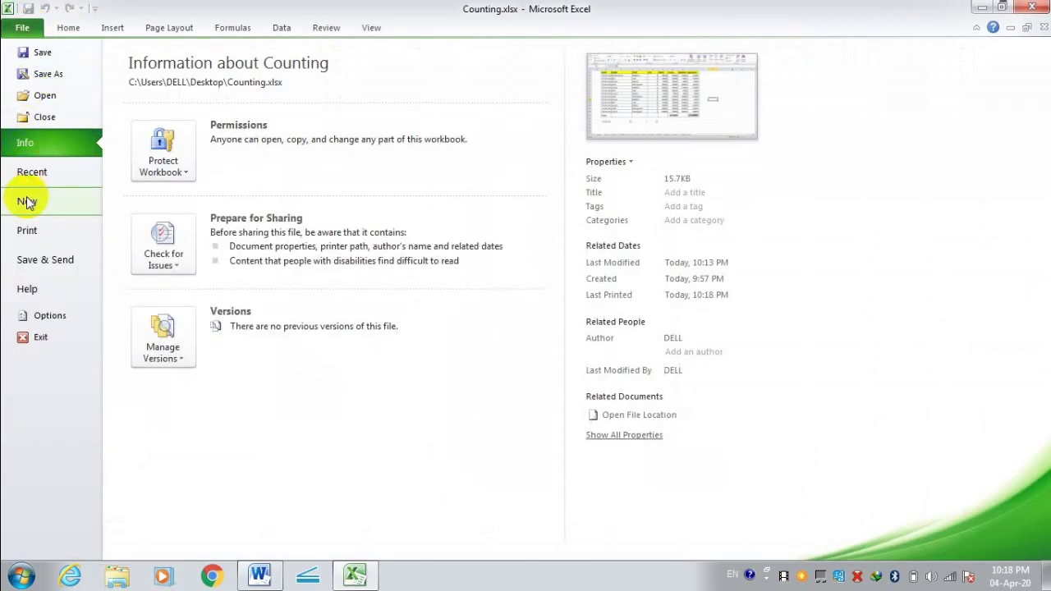
click(40, 337)
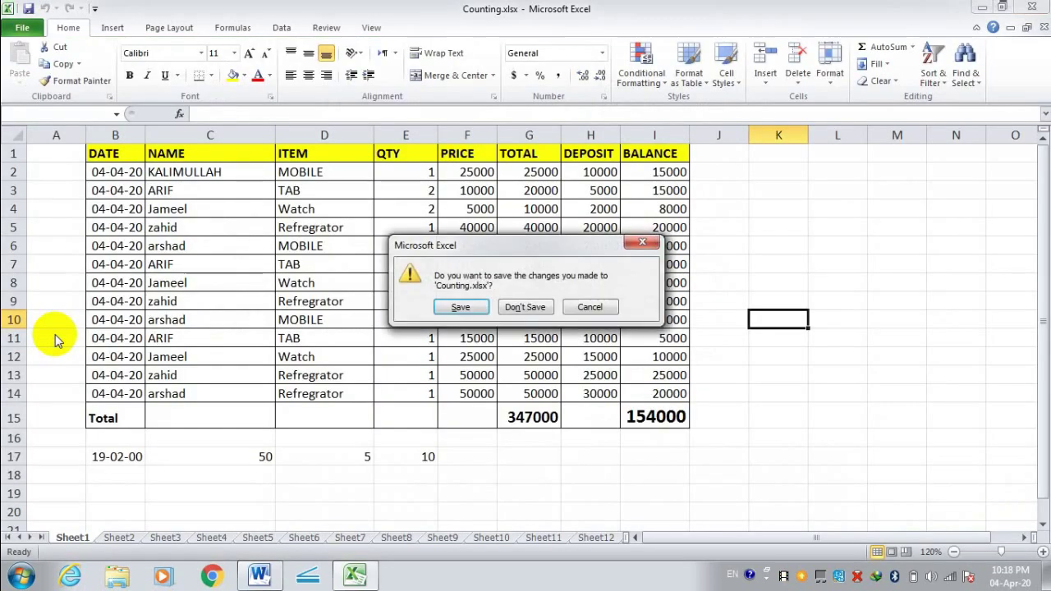
click(461, 307)
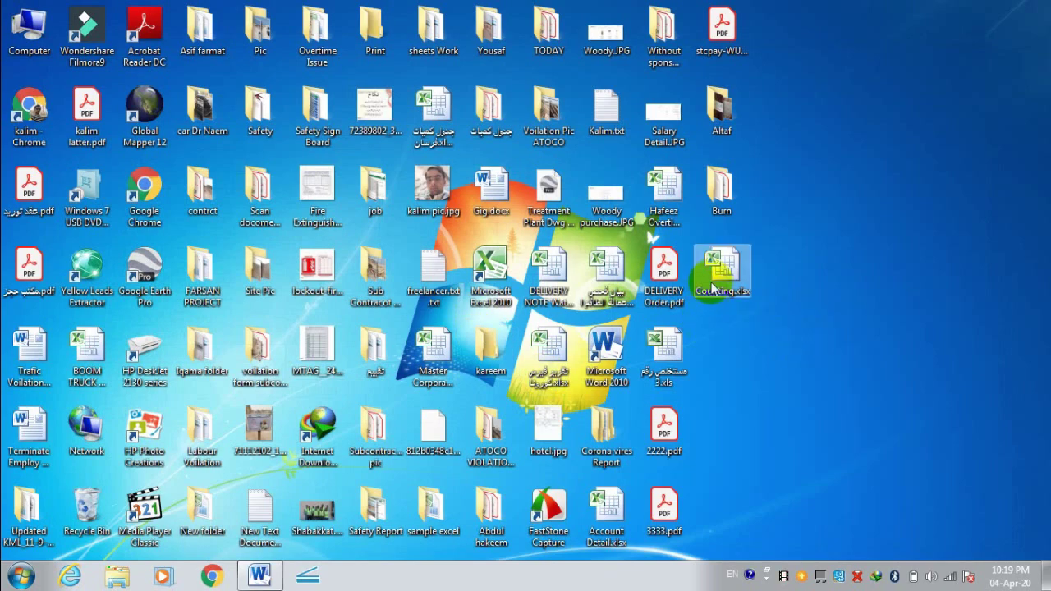
Step: Reopen Counting.xlsx from the desktop and return to its worksheet
click(713, 283)
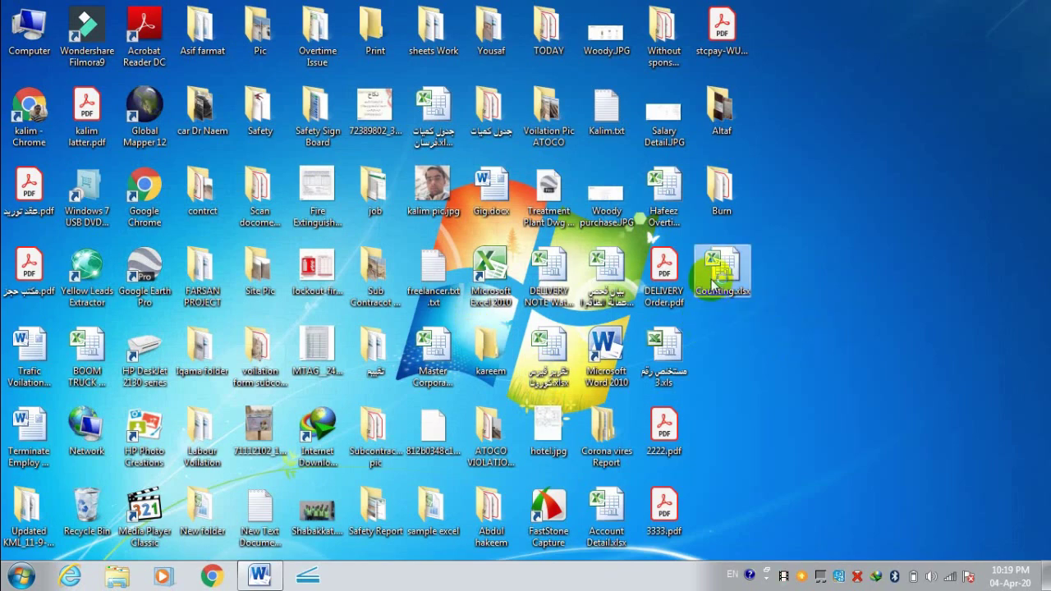
double_click(713, 284)
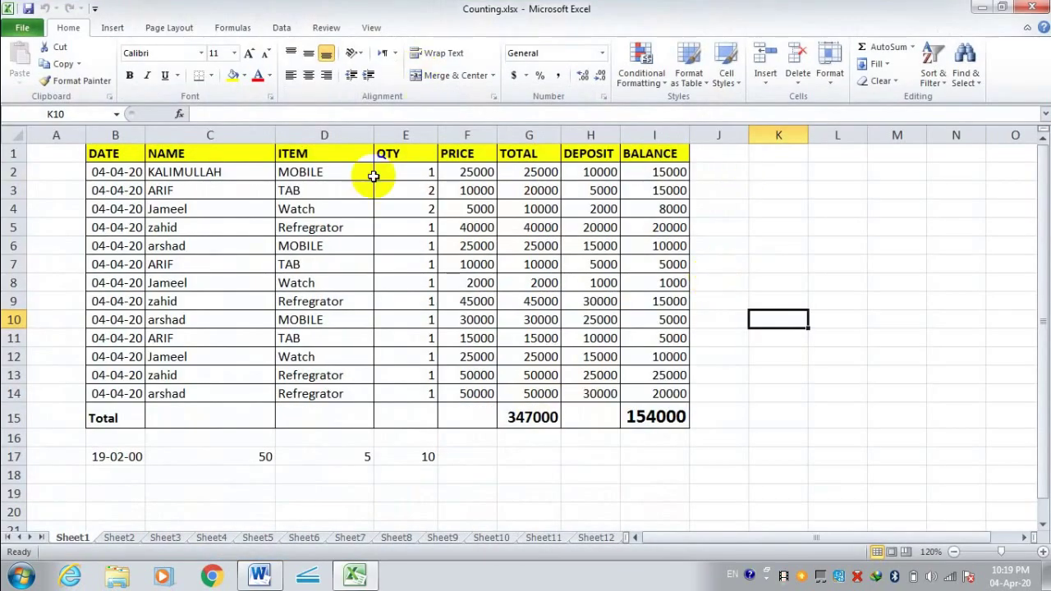
click(23, 30)
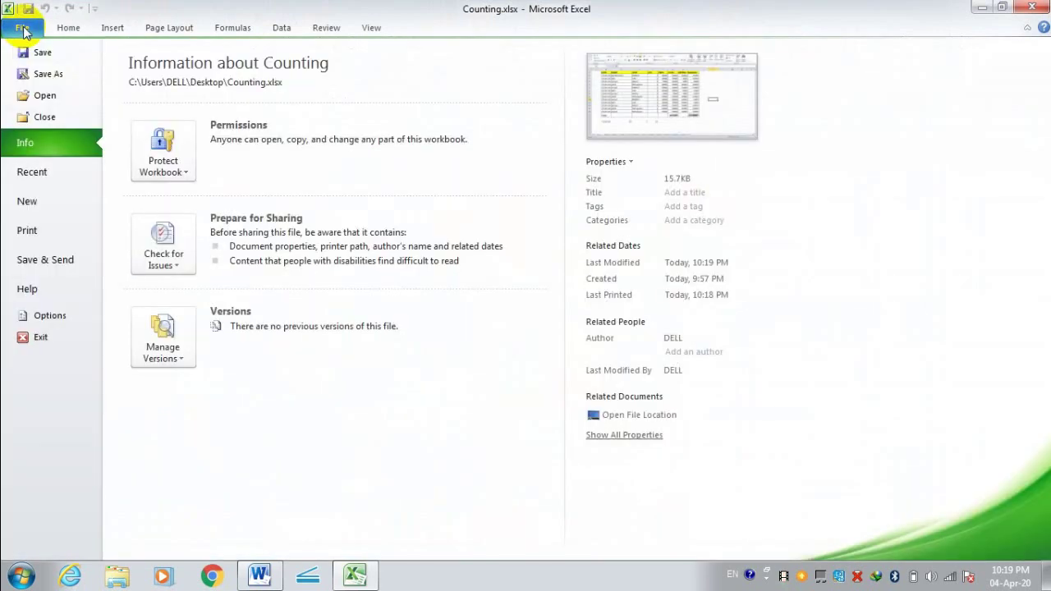
click(65, 32)
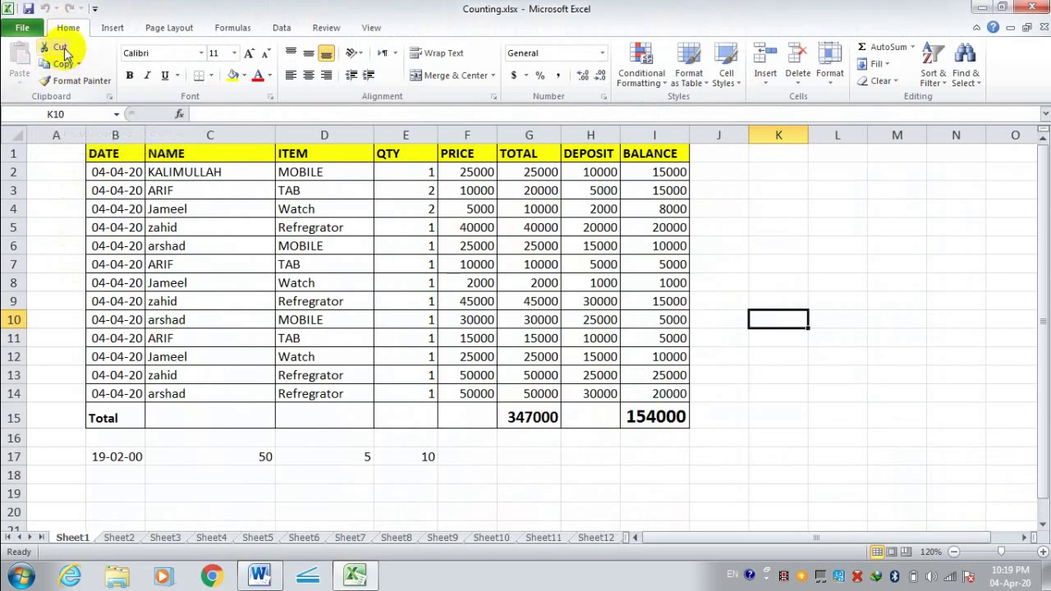
Step: Cut arshad from C14 and paste it into D15
click(62, 49)
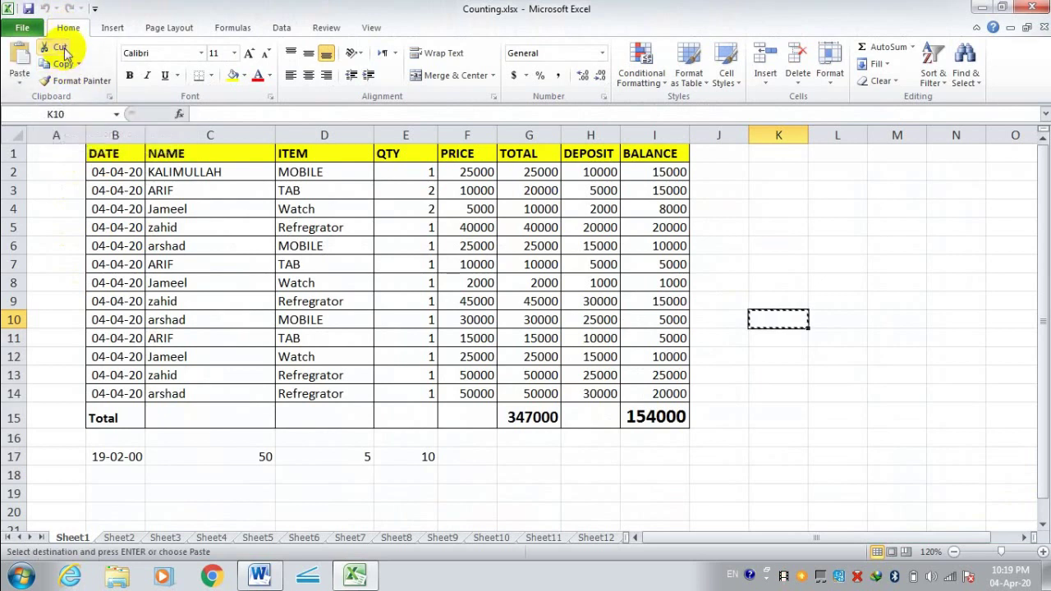
click(183, 393)
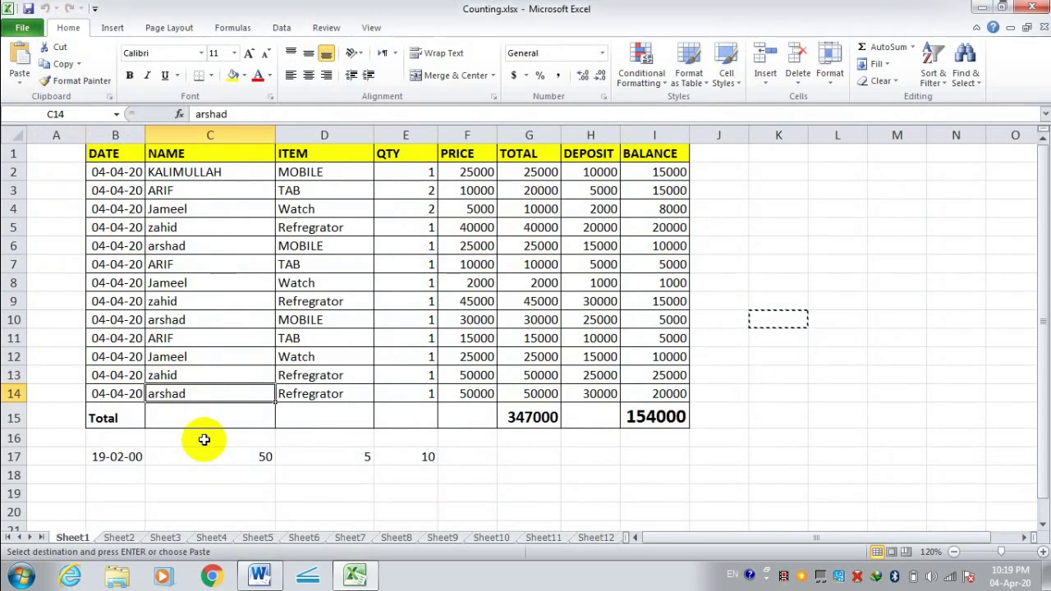
click(58, 49)
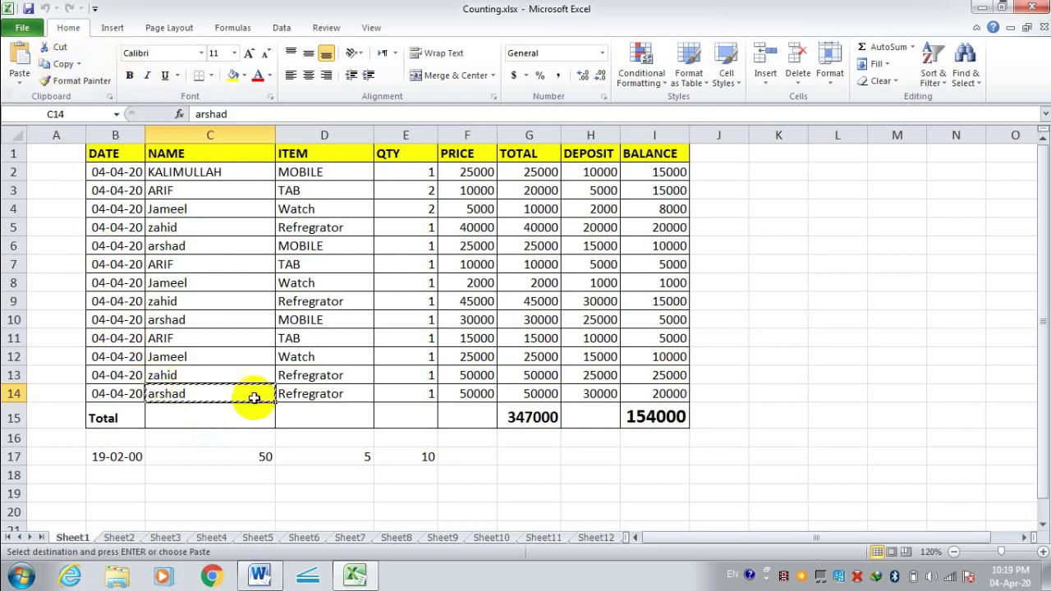
scroll(412, 324, down, 2)
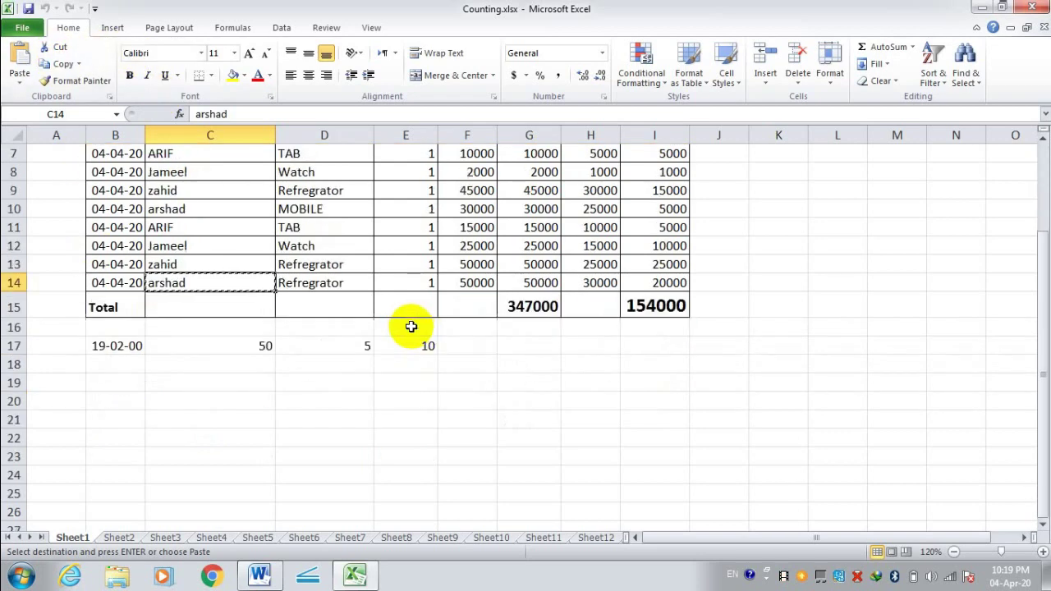
click(335, 303)
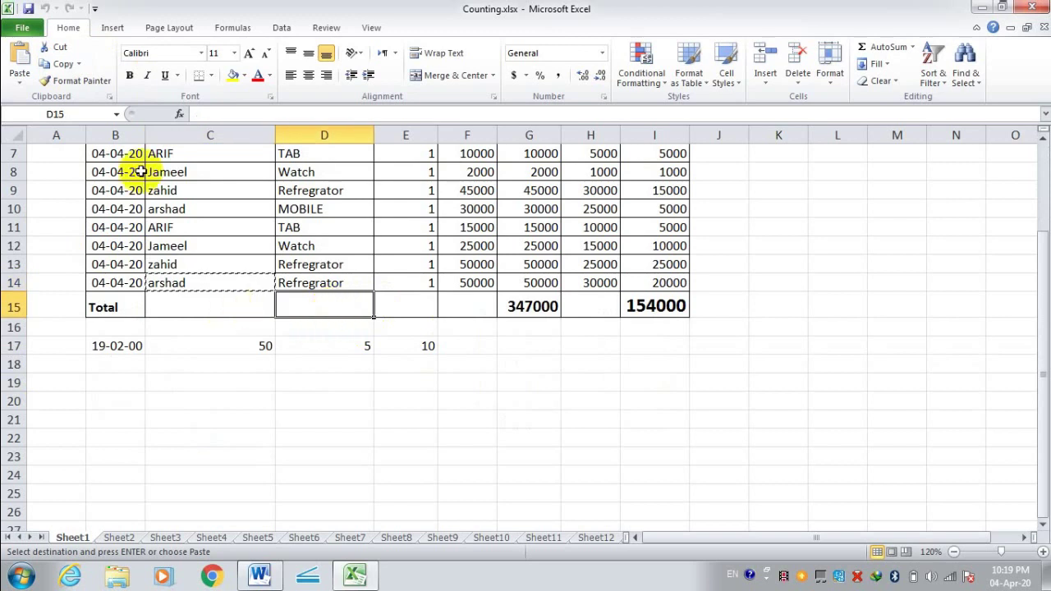
click(22, 63)
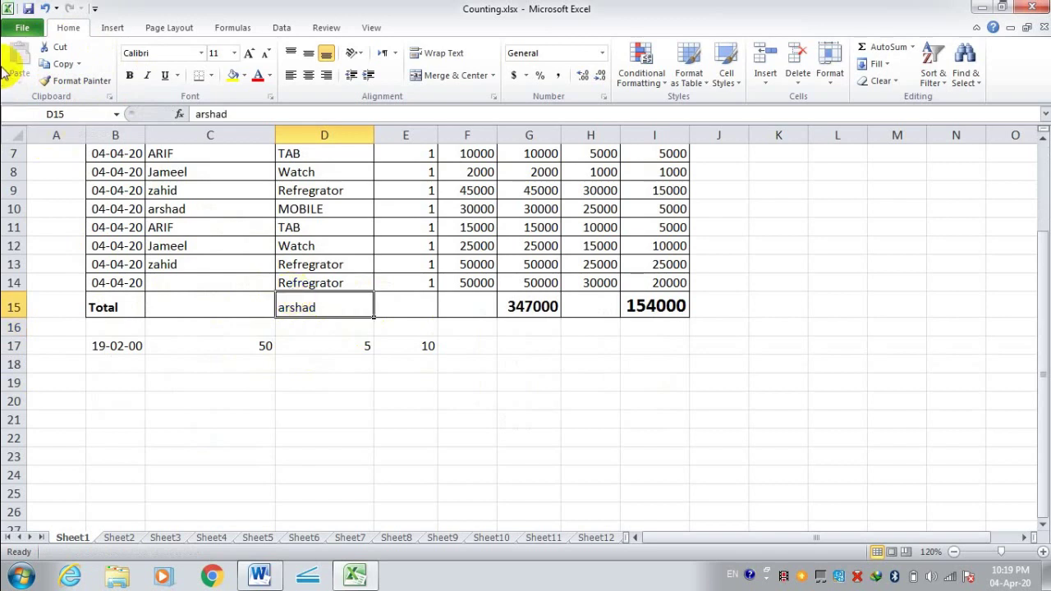
Step: Cut arshad from D15 and paste it into C15 beside Total
click(54, 47)
click(159, 302)
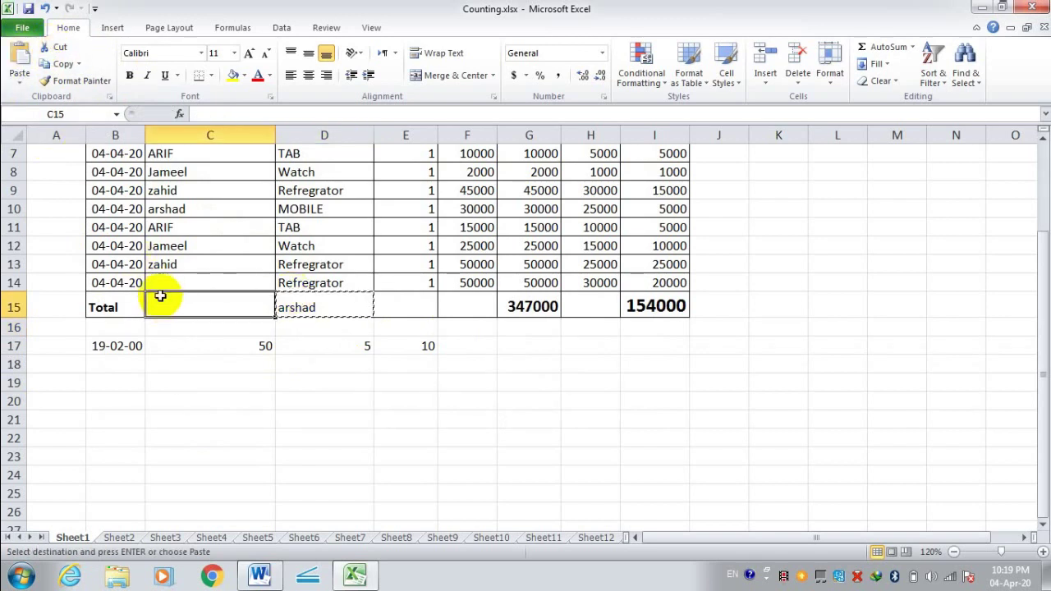
click(22, 59)
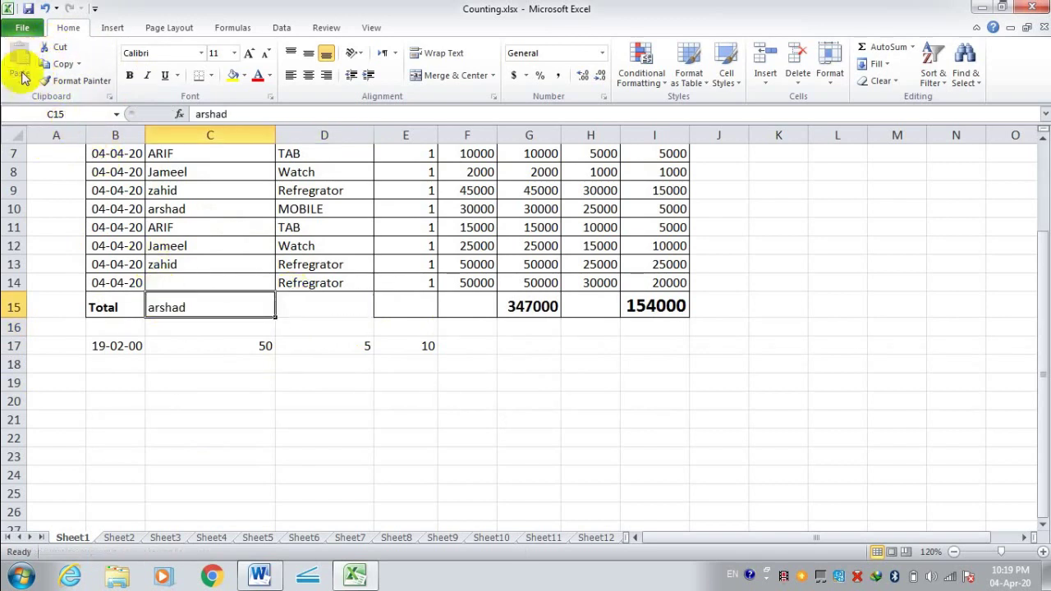
click(242, 365)
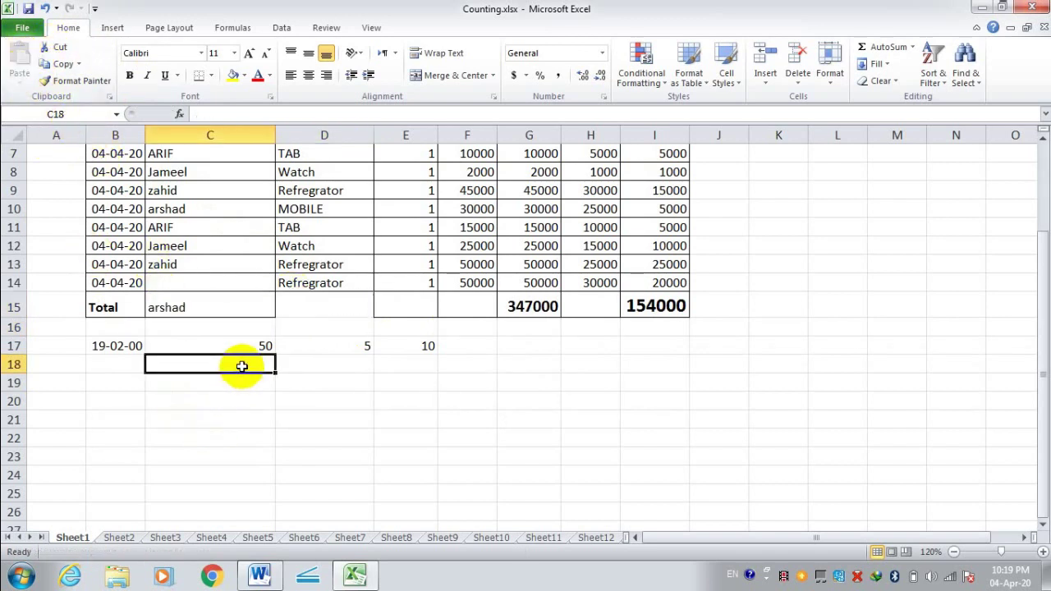
Step: Copy the arshad entry from C15 into C14 and save the workbook
click(80, 64)
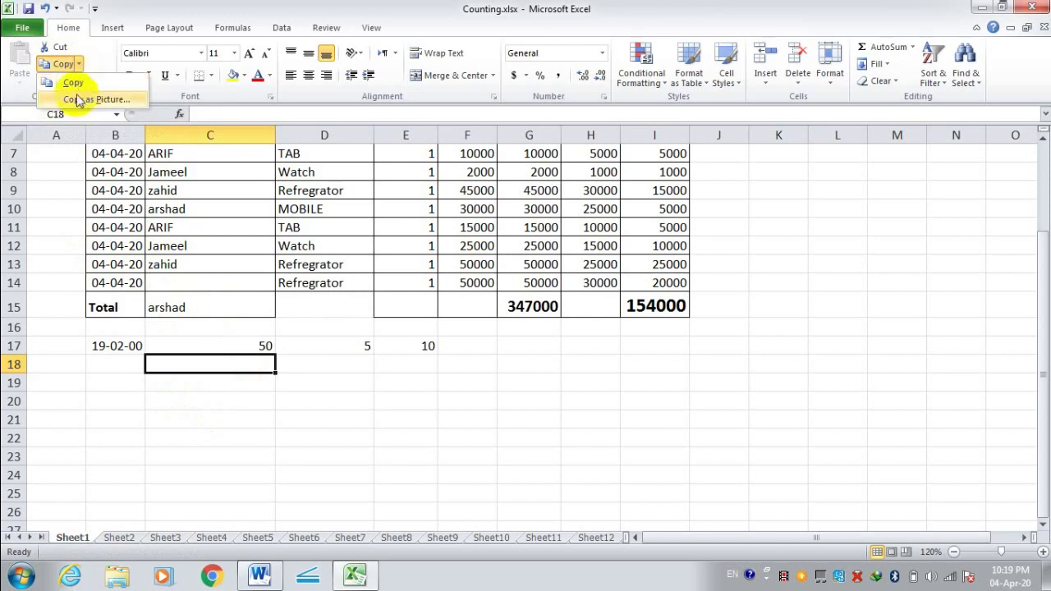
click(72, 82)
click(175, 306)
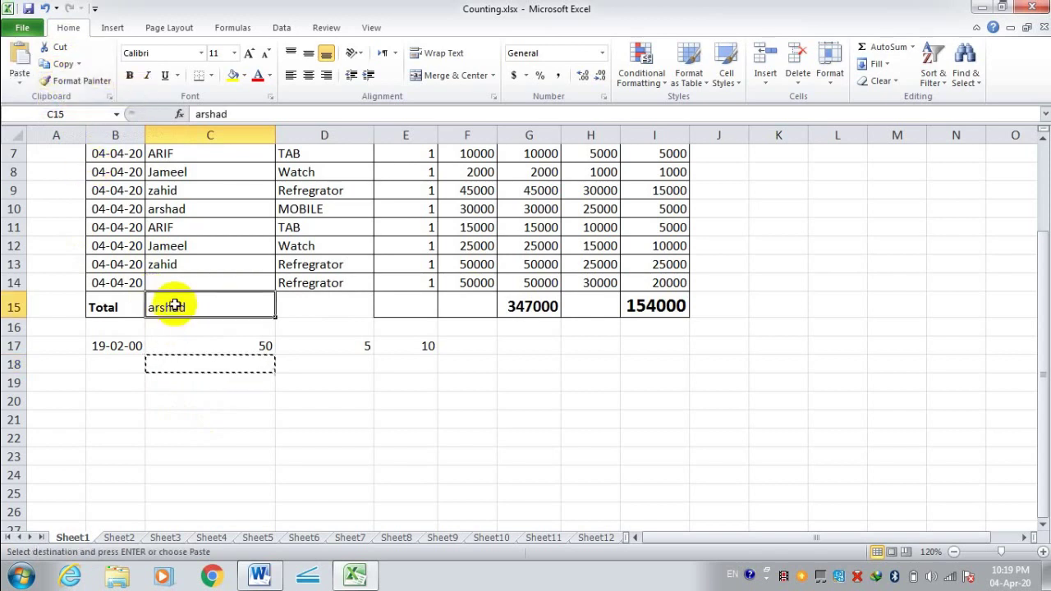
click(56, 64)
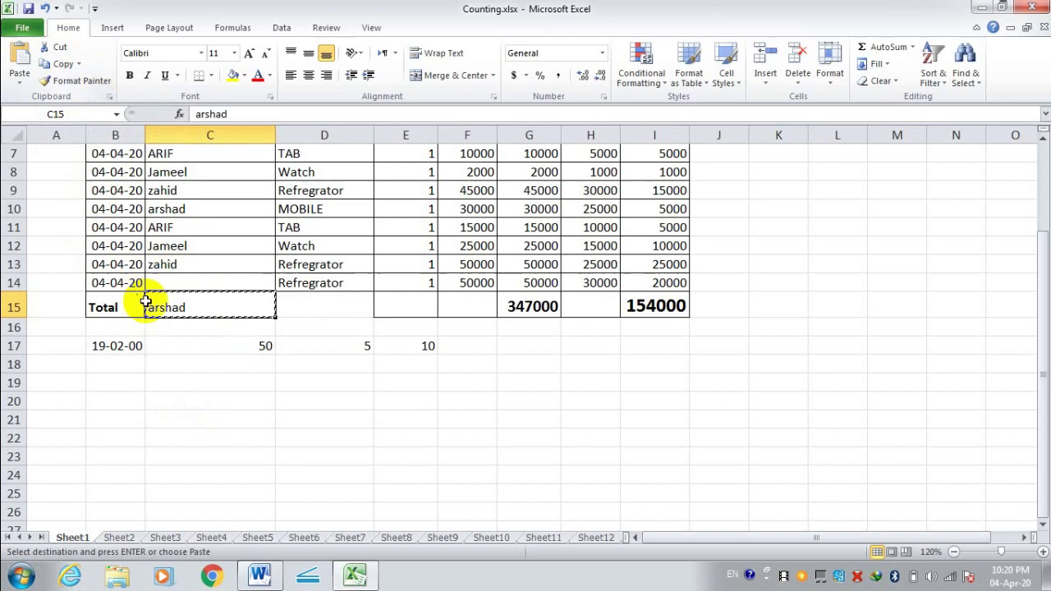
click(201, 280)
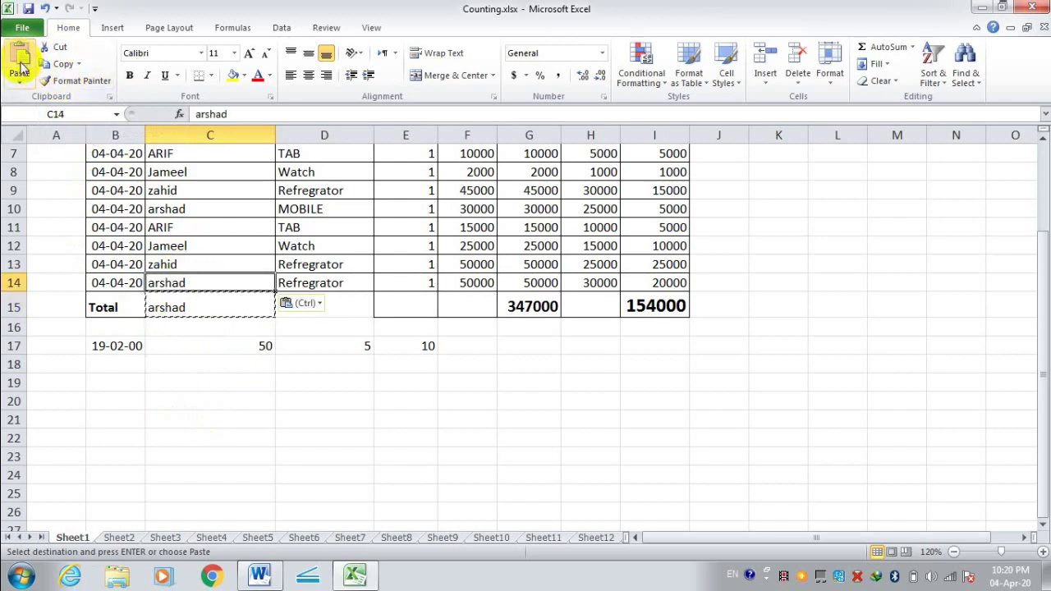
click(188, 346)
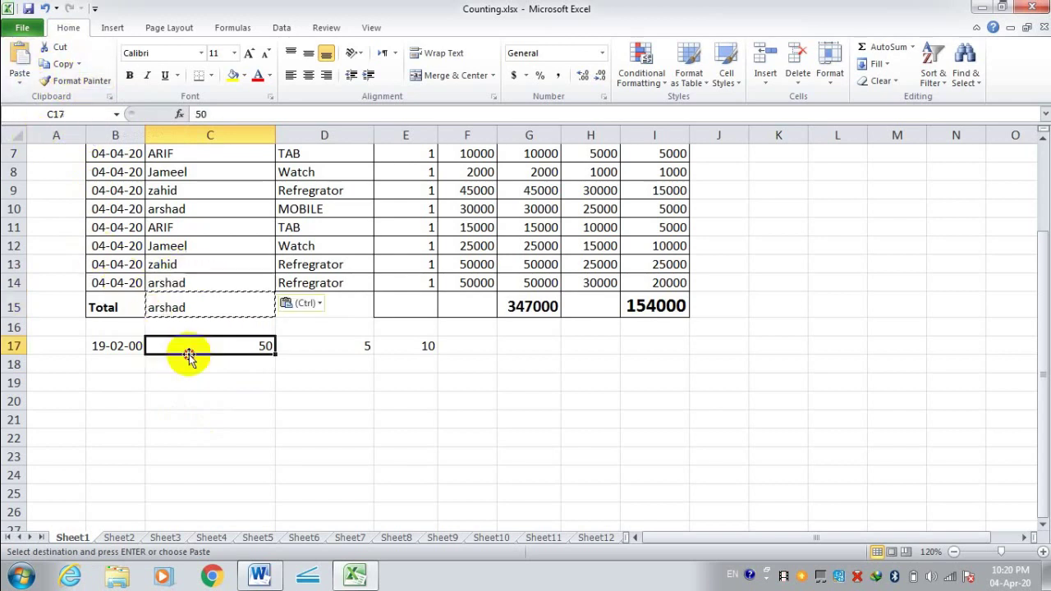
click(33, 9)
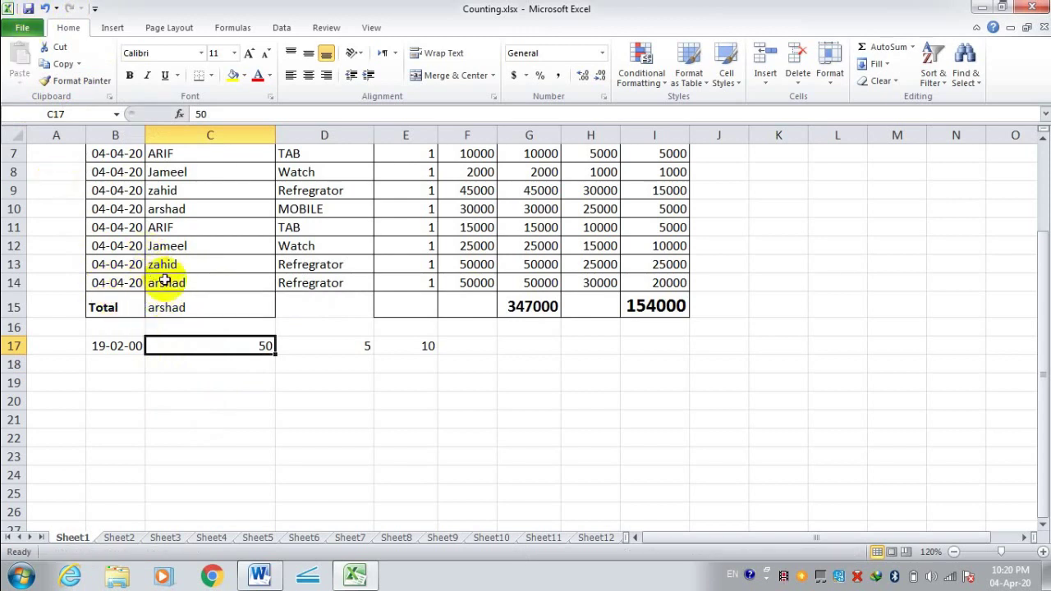
Step: Paste arshad into D15 in the Total row and clear the copy marquee
click(165, 281)
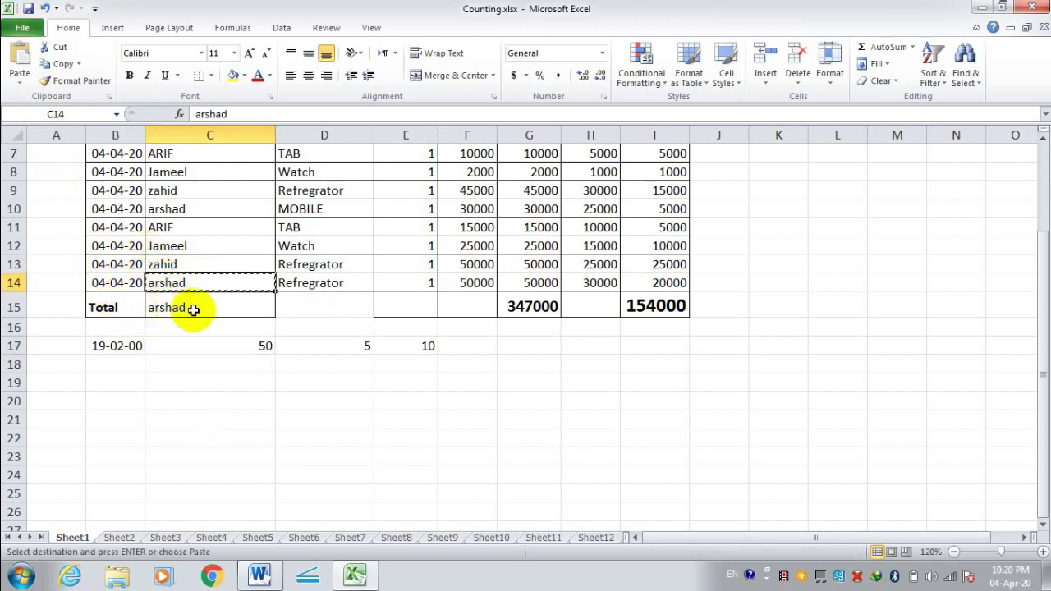
click(310, 313)
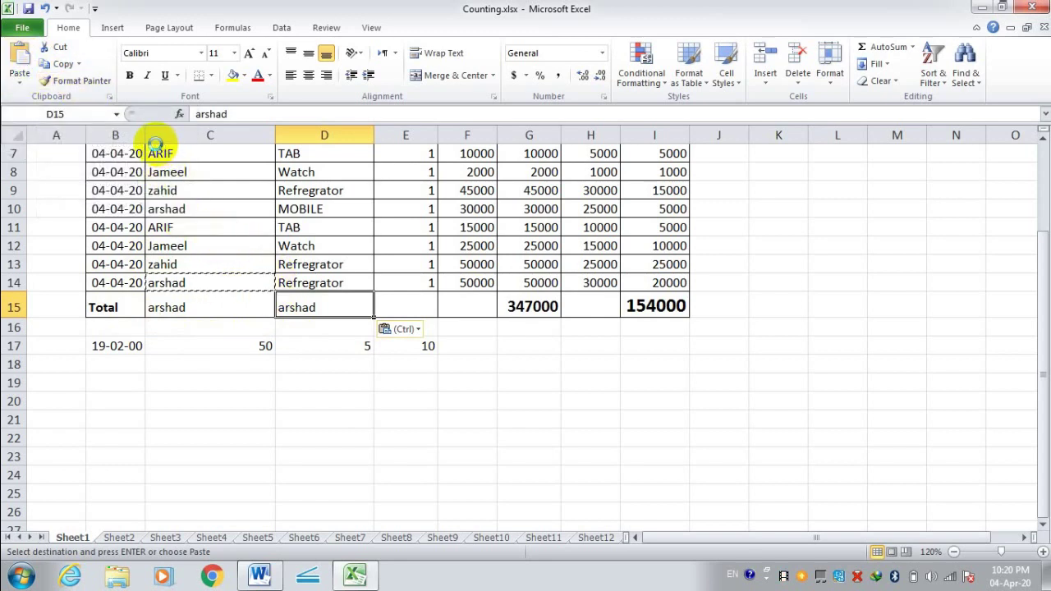
key(Escape)
scroll(221, 375, up, 2)
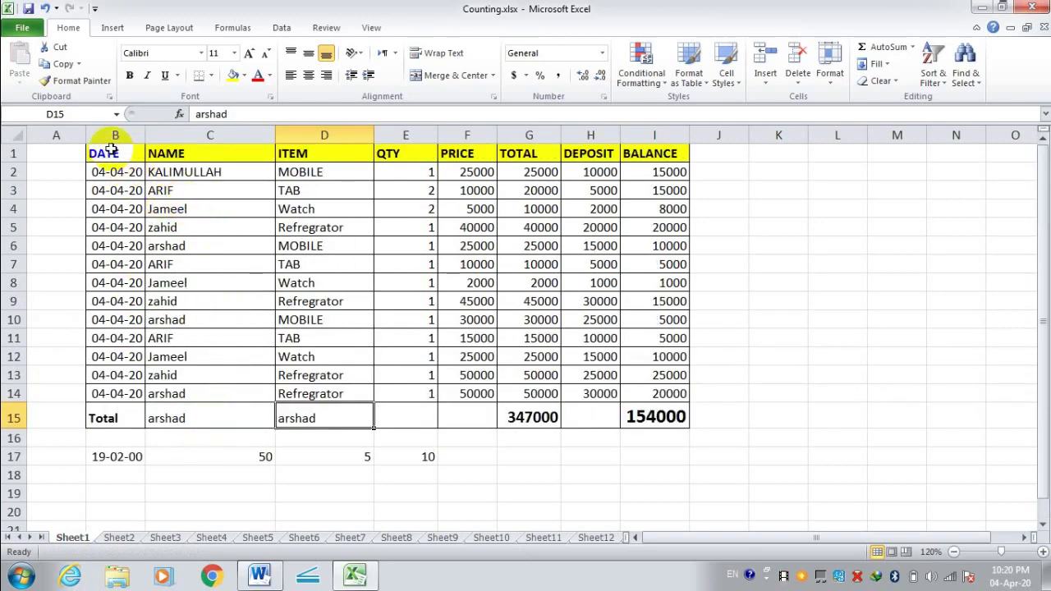
Step: Paint the header formatting over rows 2–13, then undo it and cancel the copy
drag(111, 151, 631, 147)
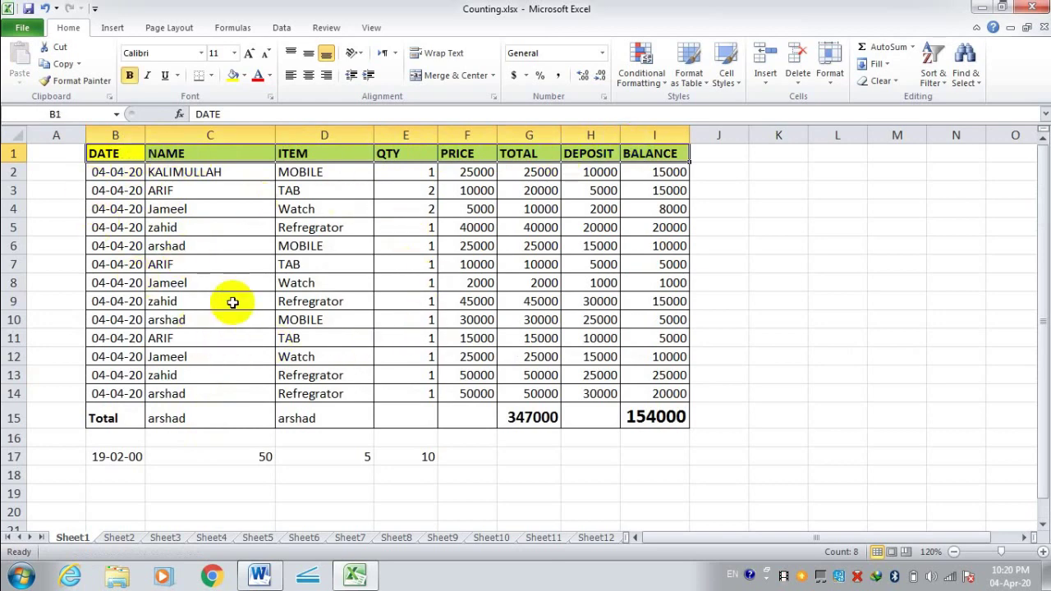
click(78, 89)
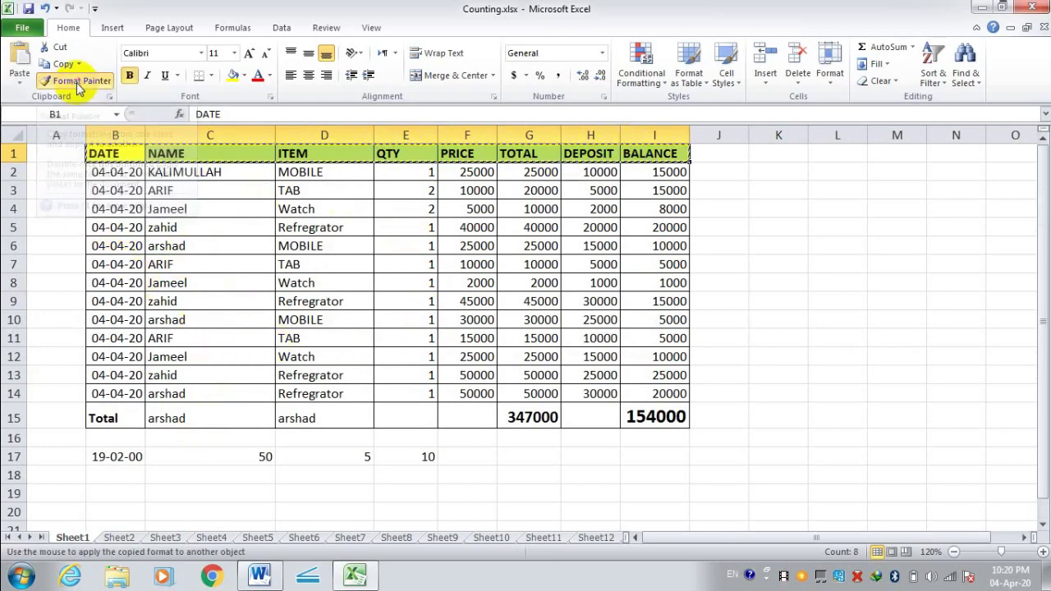
mouse_move(97, 168)
mouse_down()
mouse_move(230, 179)
mouse_move(675, 385)
mouse_move(672, 376)
mouse_up()
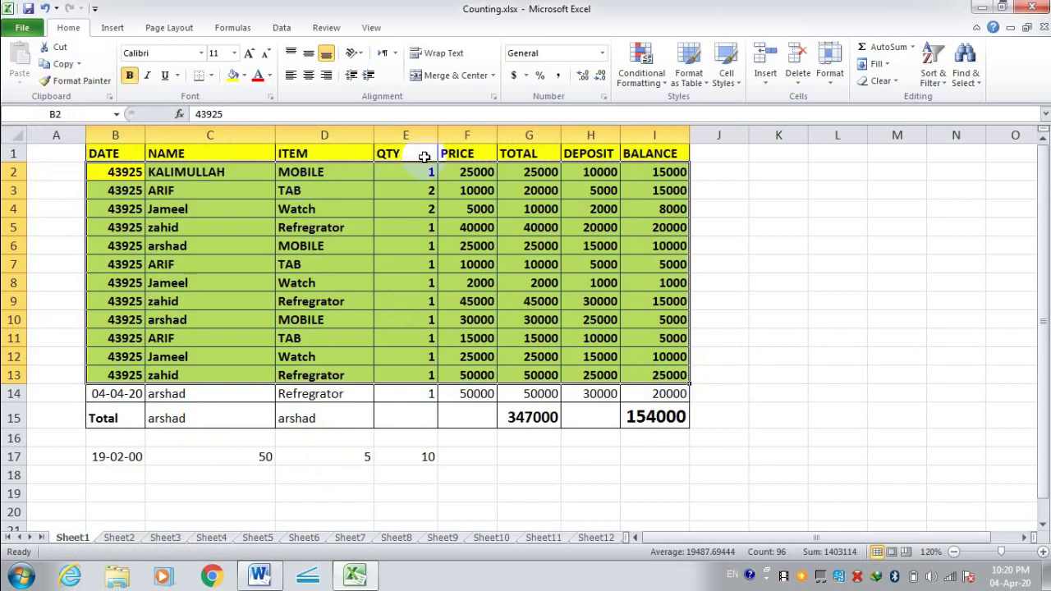
click(350, 442)
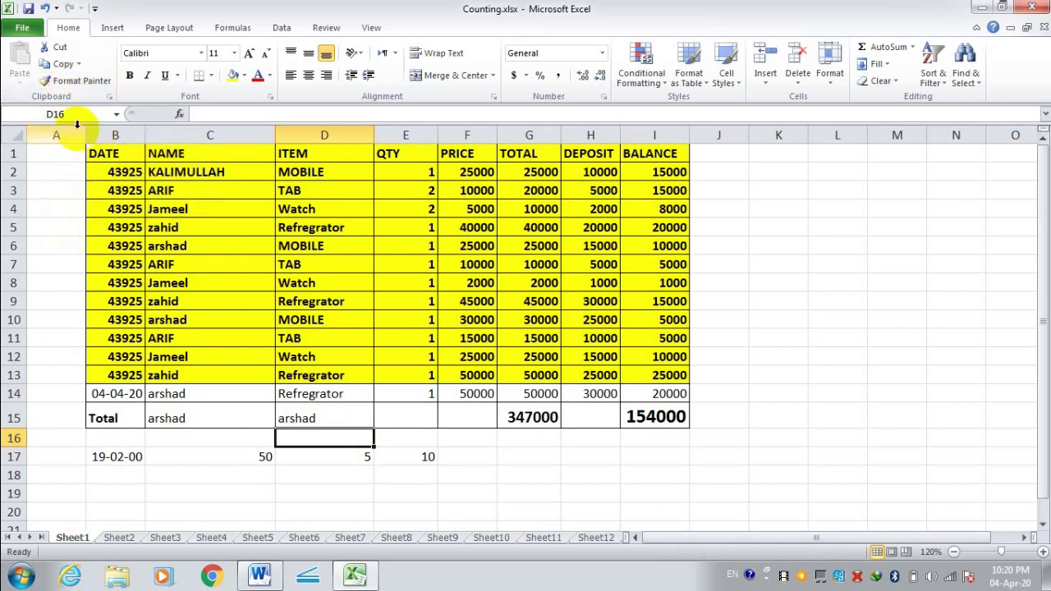
key(ctrl+z)
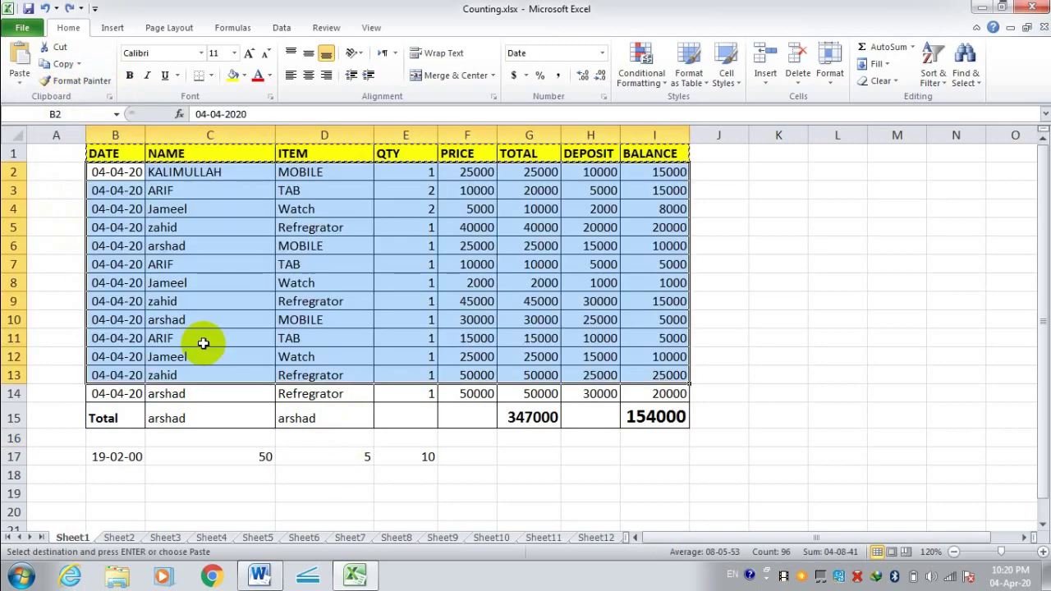
click(892, 281)
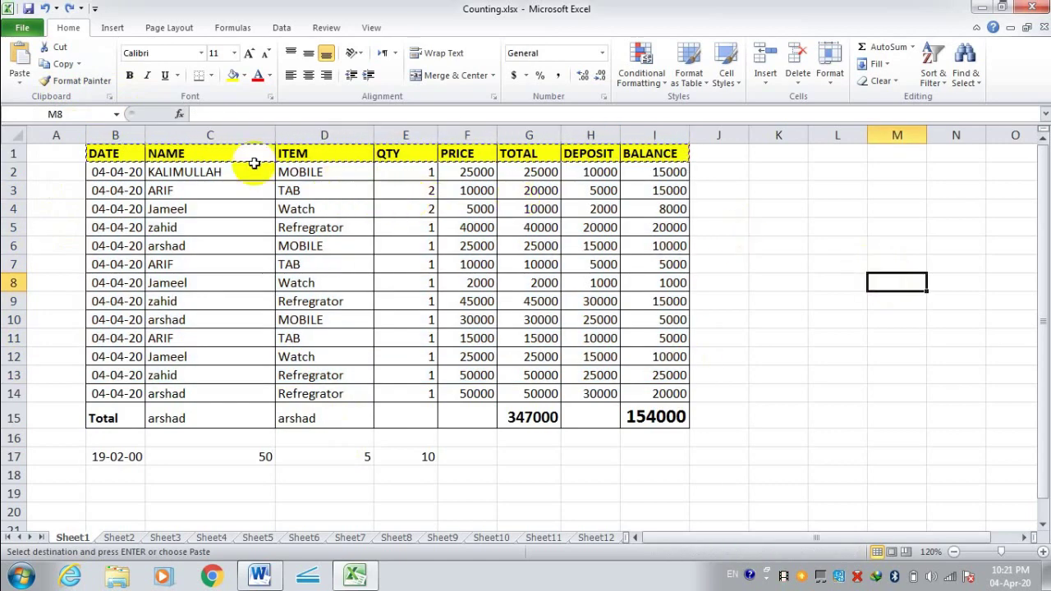
key(Escape)
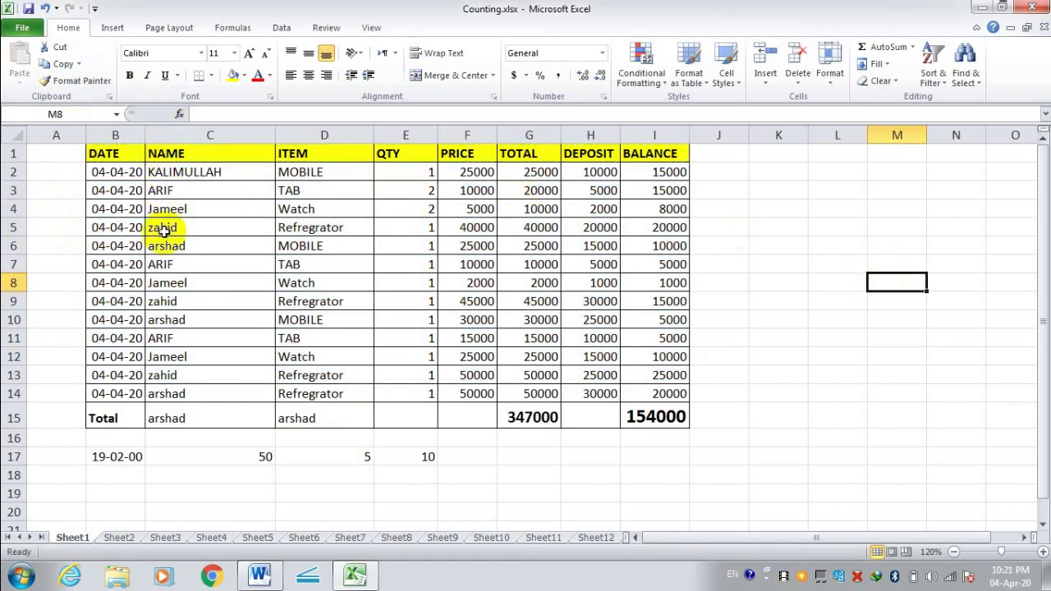
Step: Use Format Painter to give rows 7, 12 and 9 the yellow bold header style
drag(106, 153, 664, 153)
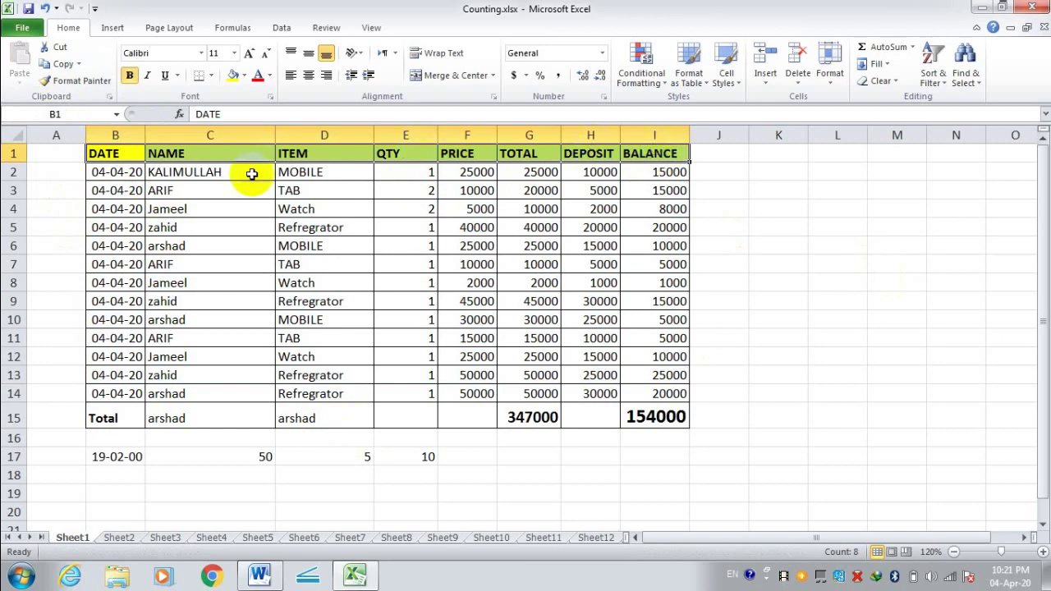
click(58, 83)
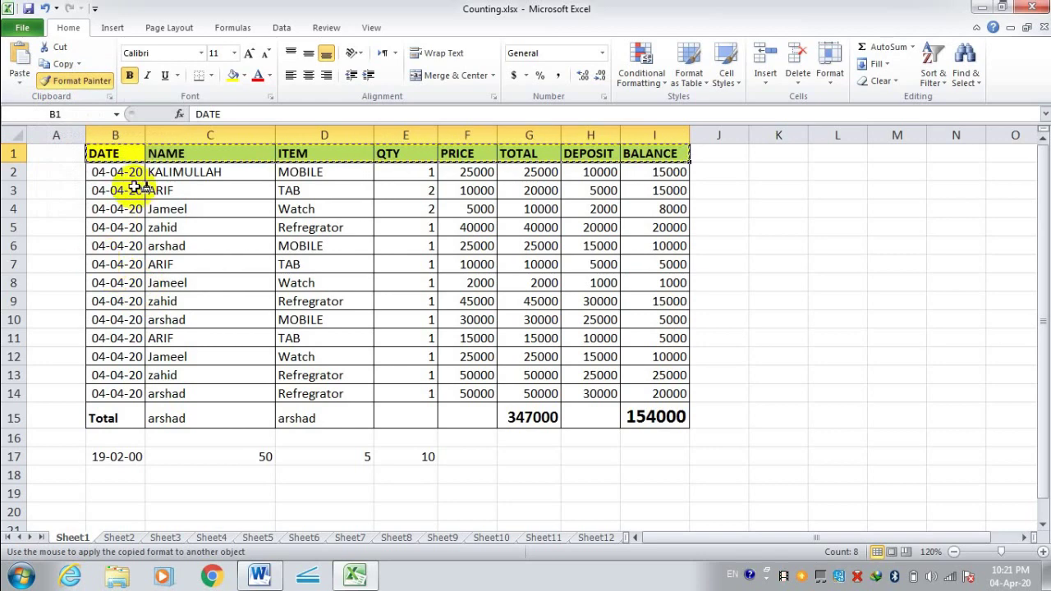
drag(96, 263, 639, 263)
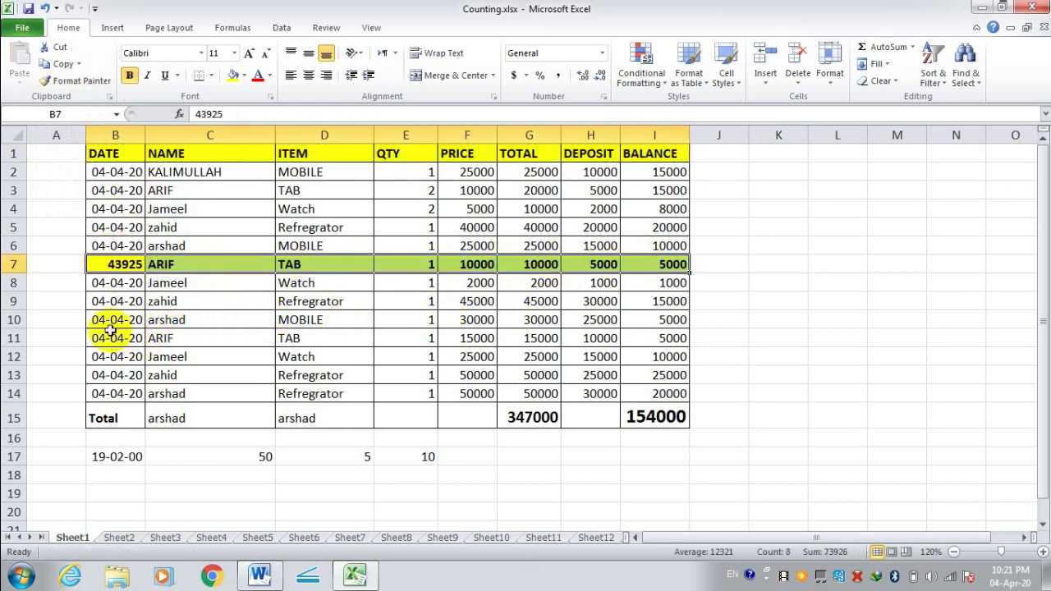
click(74, 82)
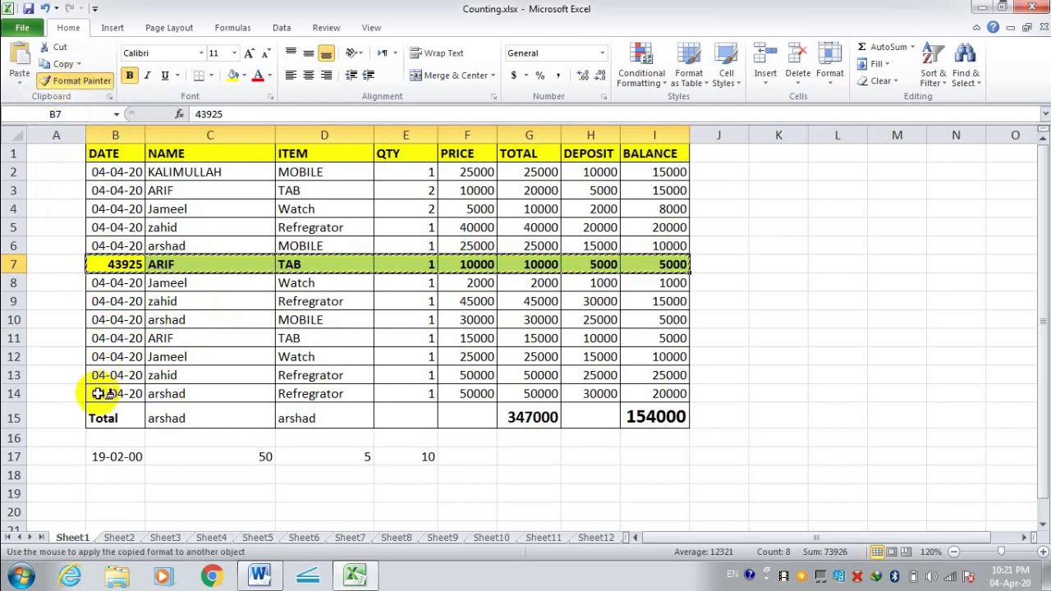
drag(94, 340, 673, 355)
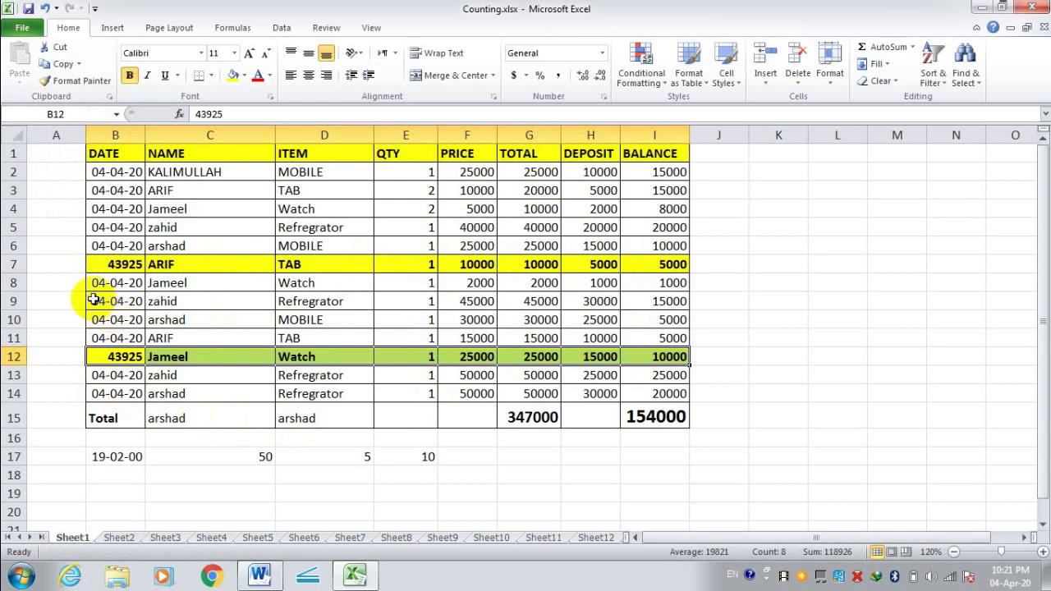
click(75, 82)
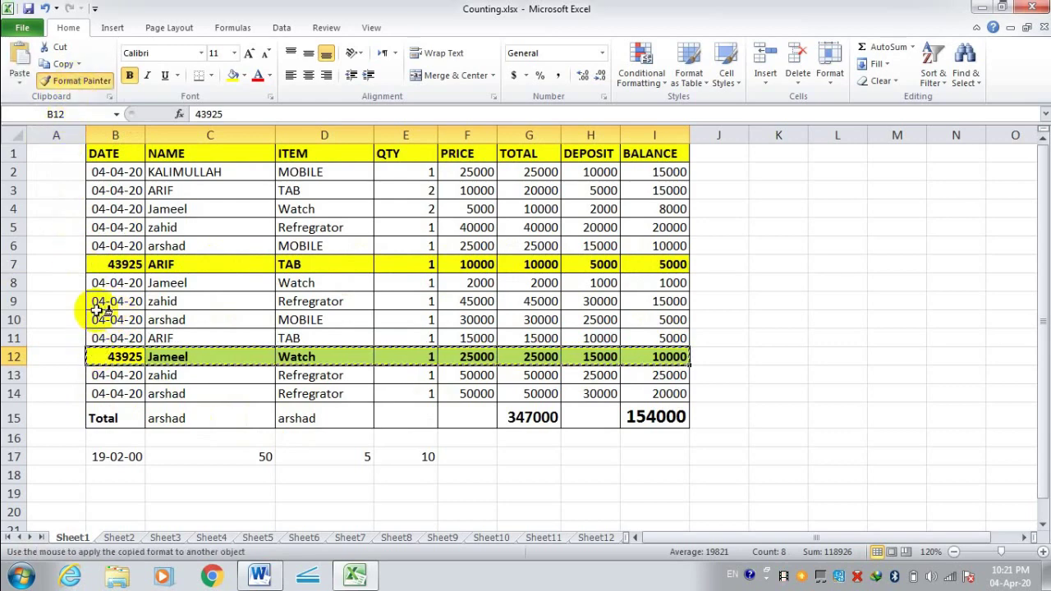
drag(97, 301, 669, 301)
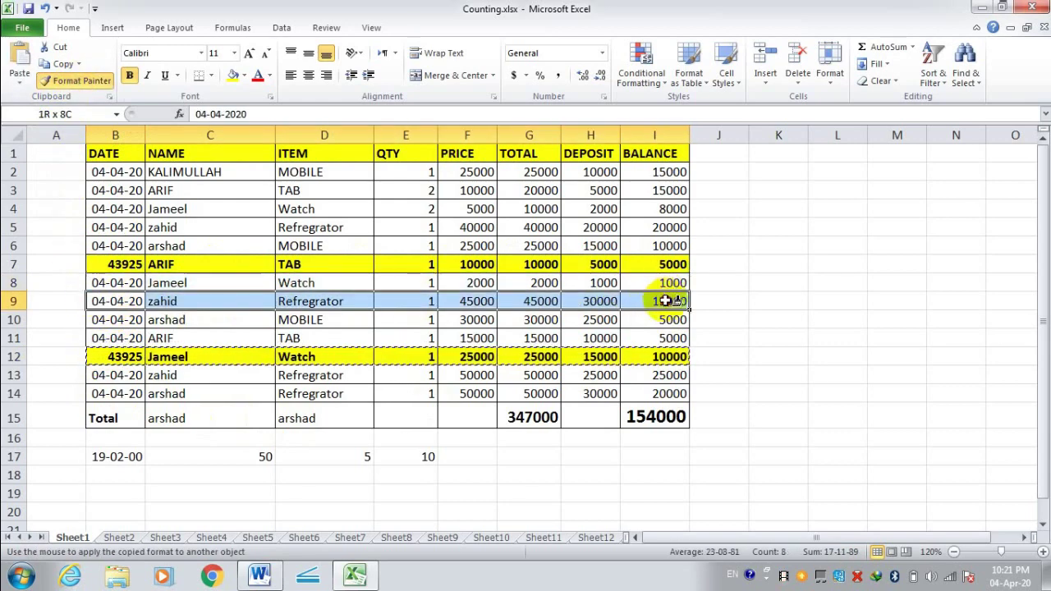
click(789, 287)
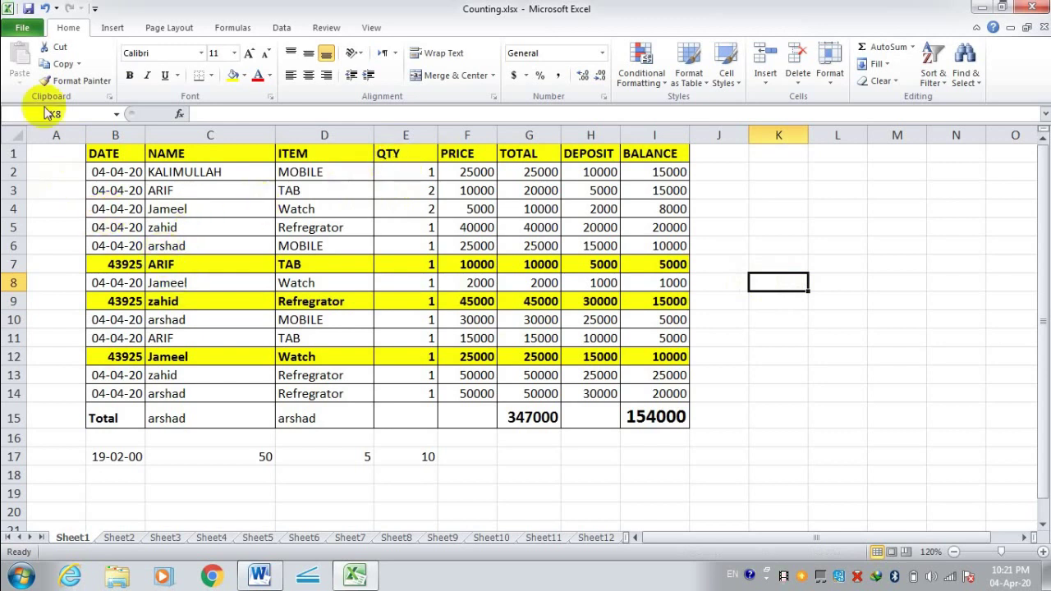
Step: Paint row 7's yellow bold highlight onto row 4, then select name cell C2
click(47, 81)
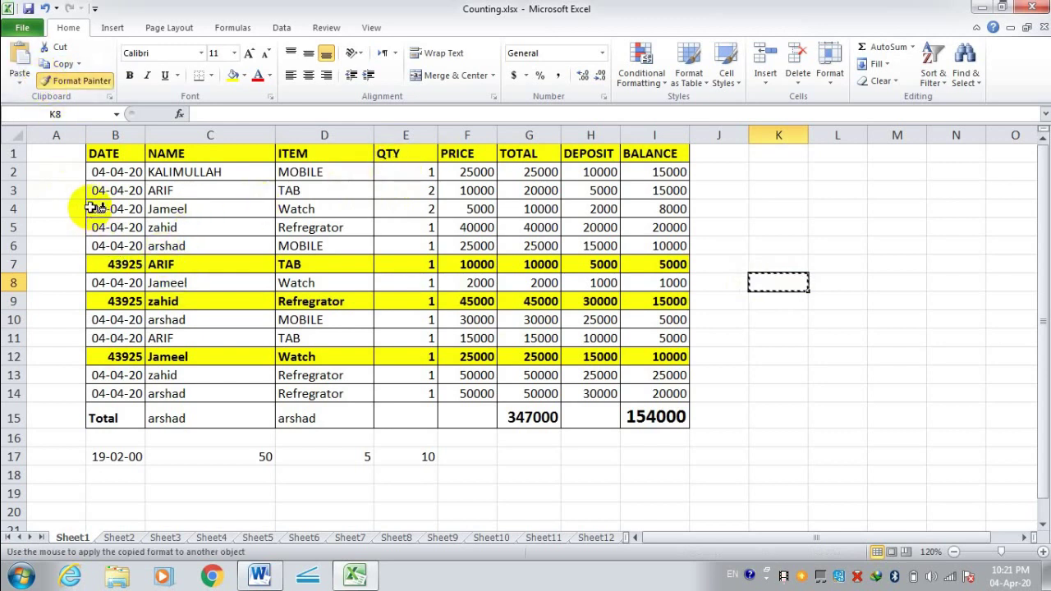
drag(92, 209, 648, 208)
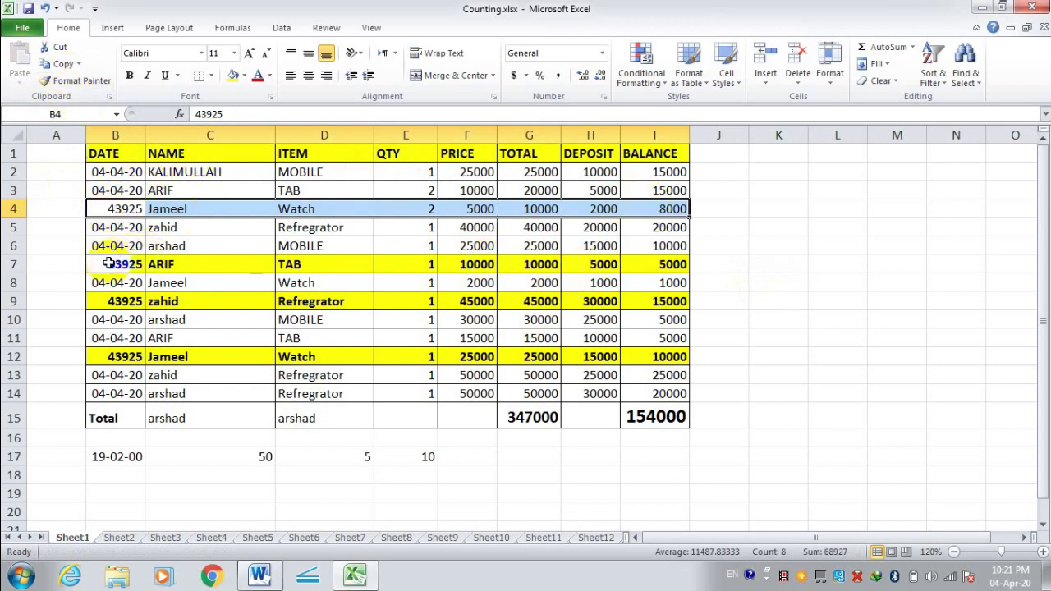
drag(110, 264, 658, 264)
click(76, 80)
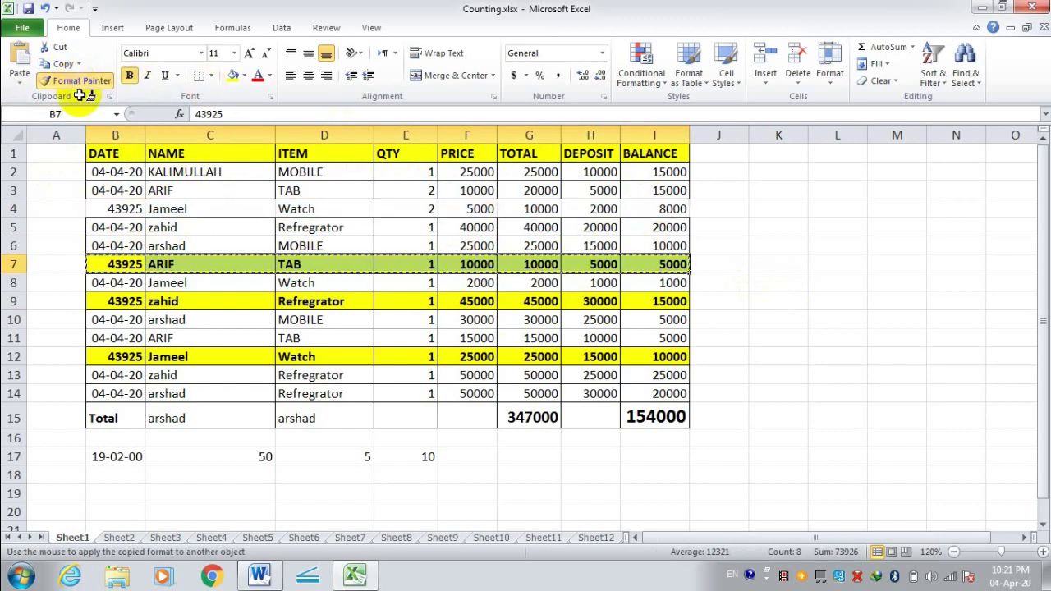
drag(98, 207, 634, 203)
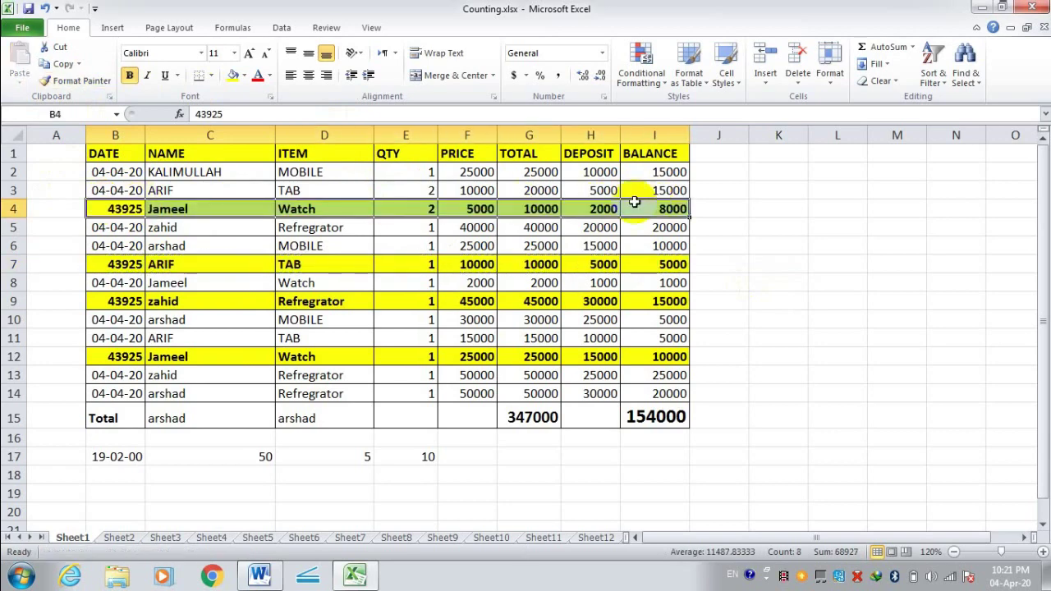
click(780, 207)
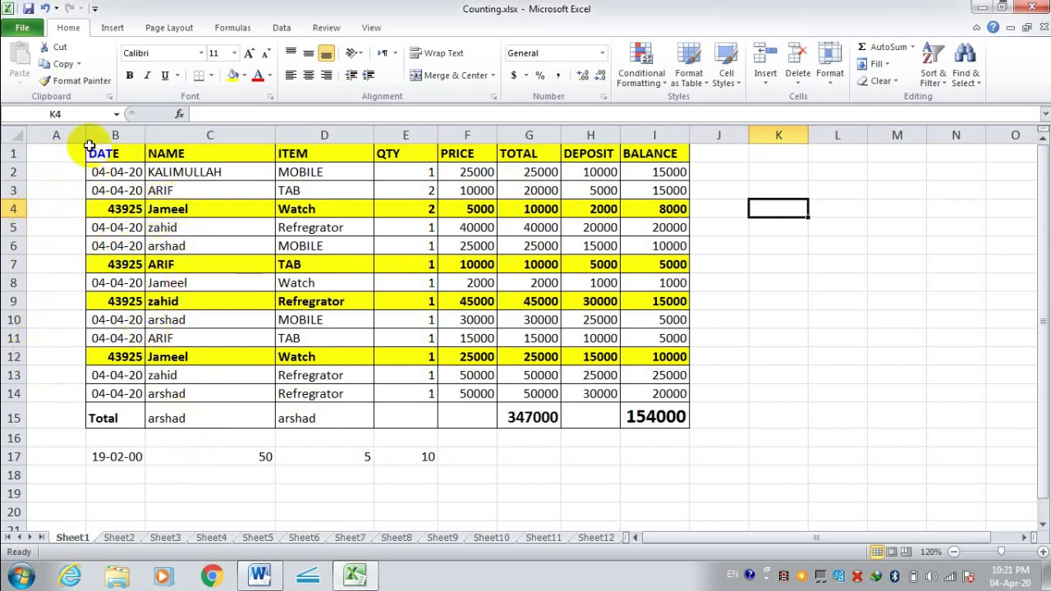
click(205, 283)
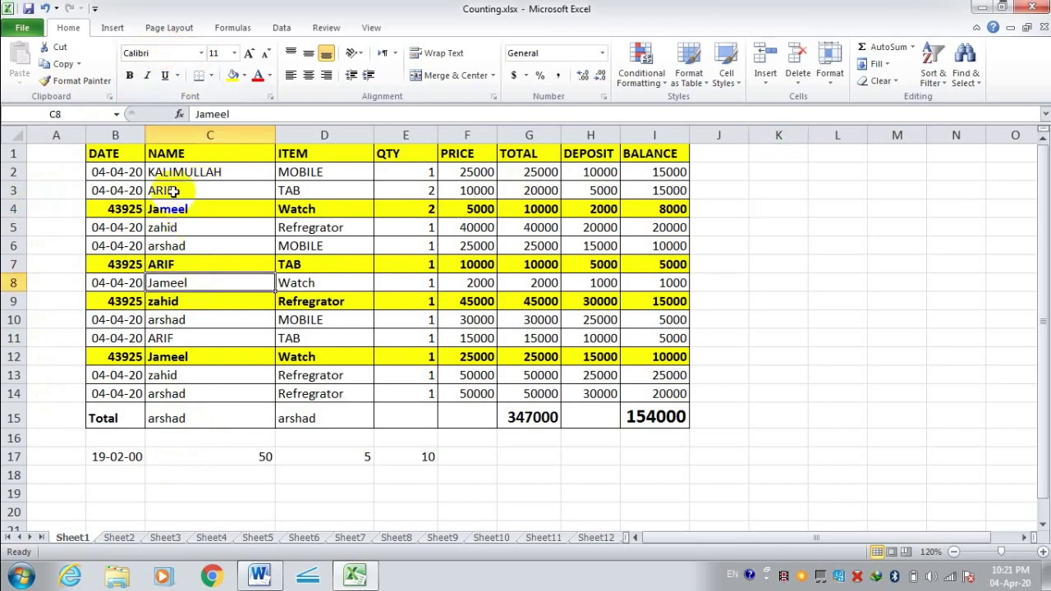
click(191, 172)
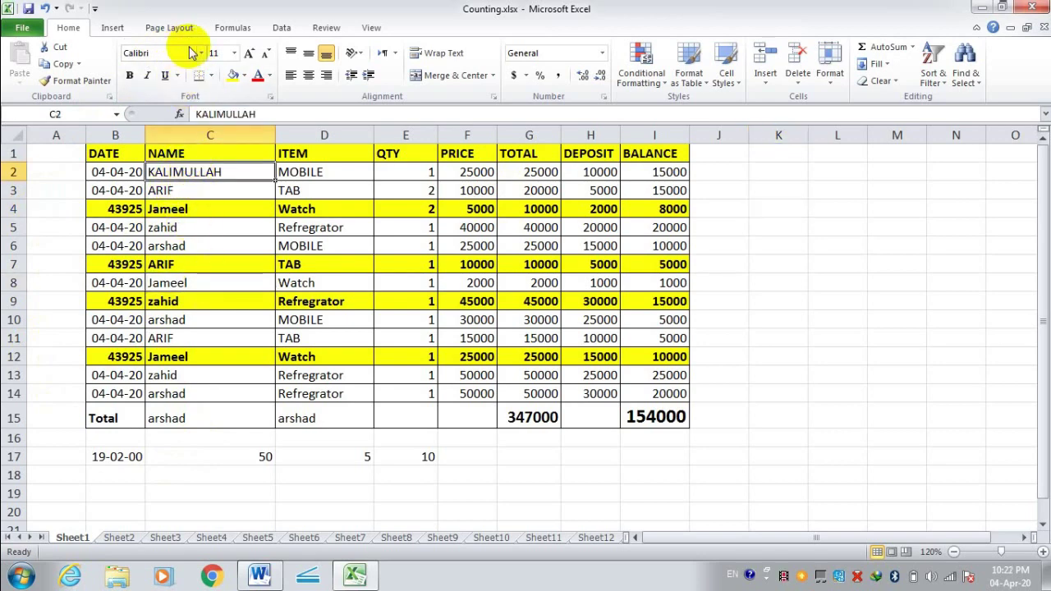
Step: Try Adobe Fan Heiti Std B, Algerian and Mongolian Baiti fonts on KALIMULLAH in C2
click(200, 54)
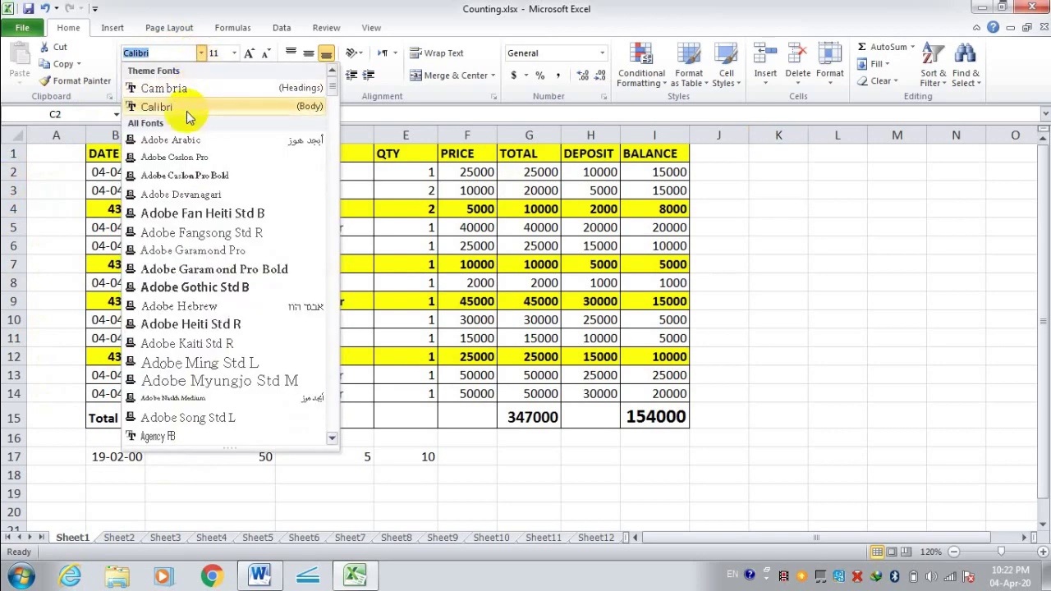
click(182, 214)
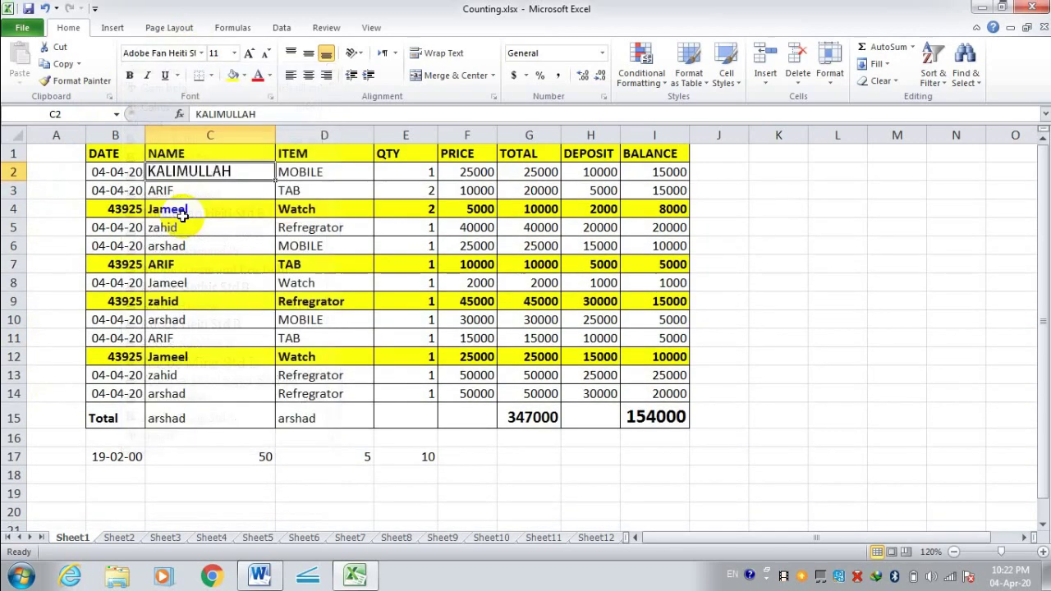
click(200, 53)
scroll(188, 181, down, 3)
scroll(168, 230, down, 1)
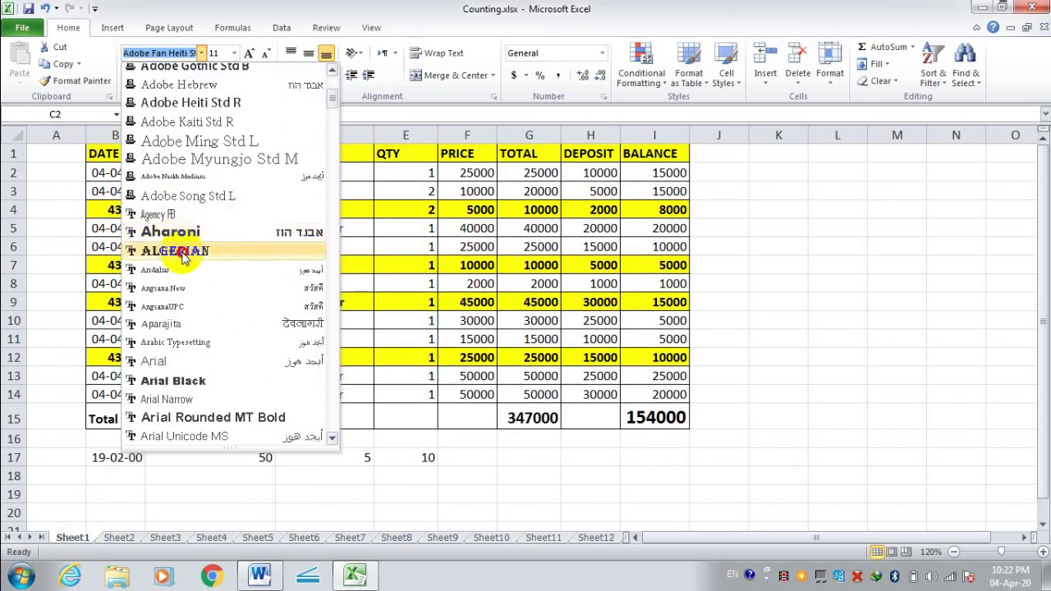
click(182, 251)
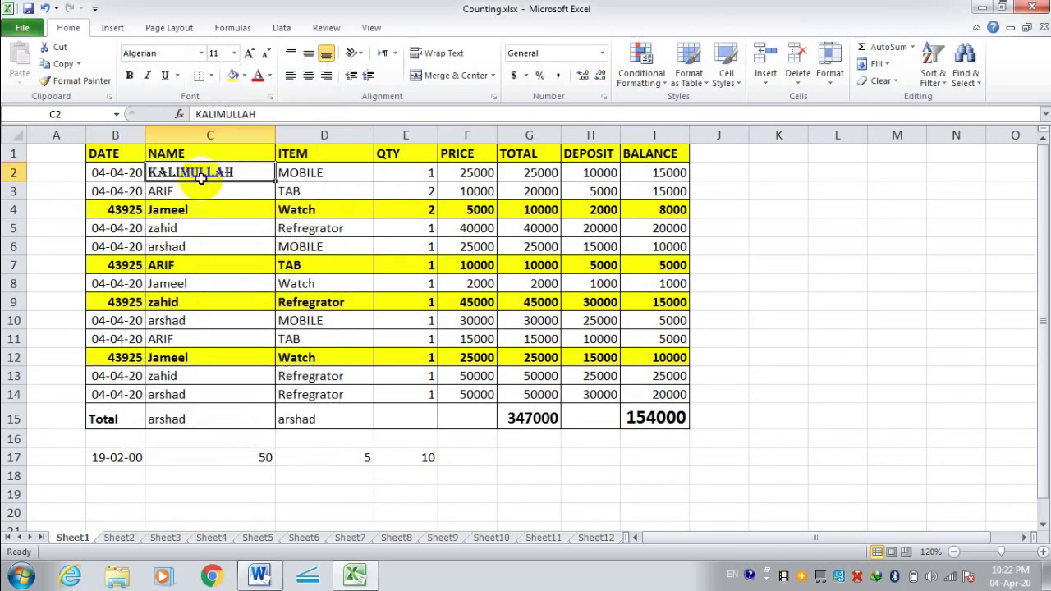
click(200, 53)
scroll(176, 197, down, 3)
scroll(176, 200, down, 3)
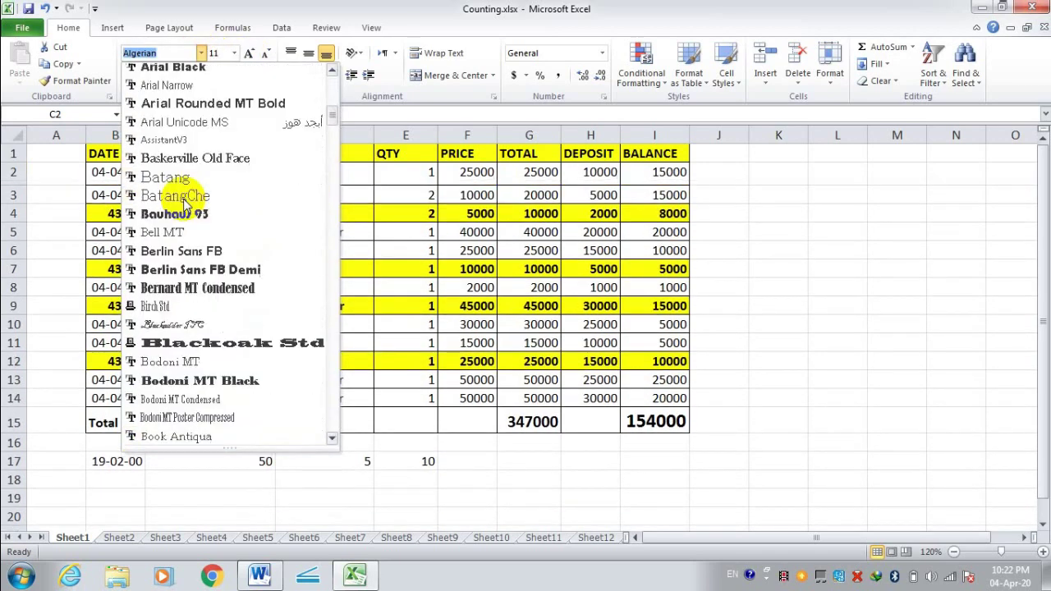
scroll(185, 205, down, 3)
scroll(185, 206, down, 5)
scroll(185, 206, down, 5)
scroll(185, 205, down, 5)
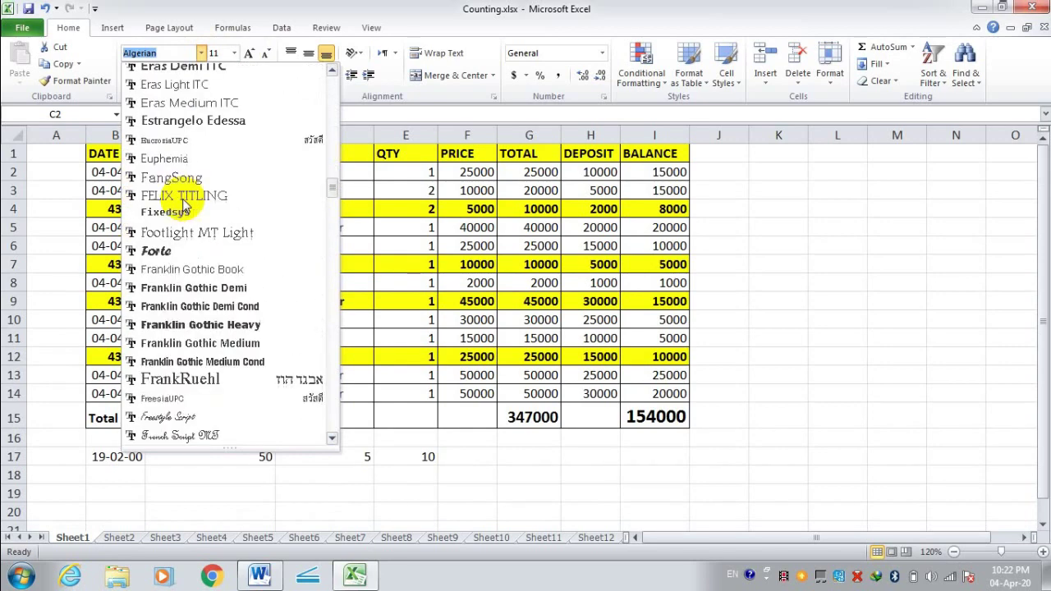
scroll(184, 206, down, 5)
scroll(184, 204, down, 5)
scroll(184, 204, down, 5)
scroll(184, 204, down, 5)
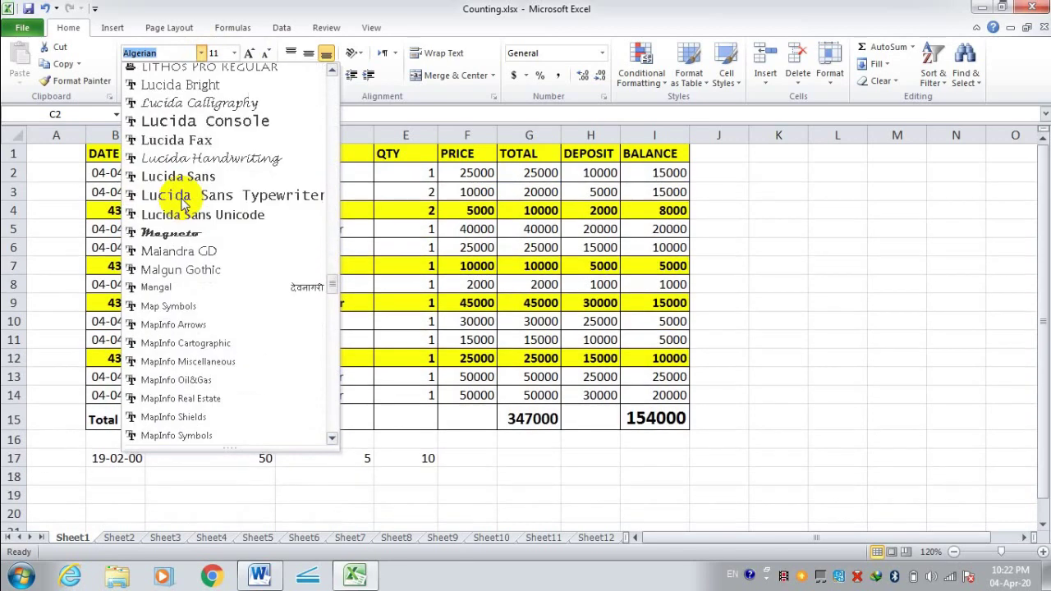
scroll(184, 204, down, 5)
scroll(184, 204, down, 3)
scroll(177, 202, down, 3)
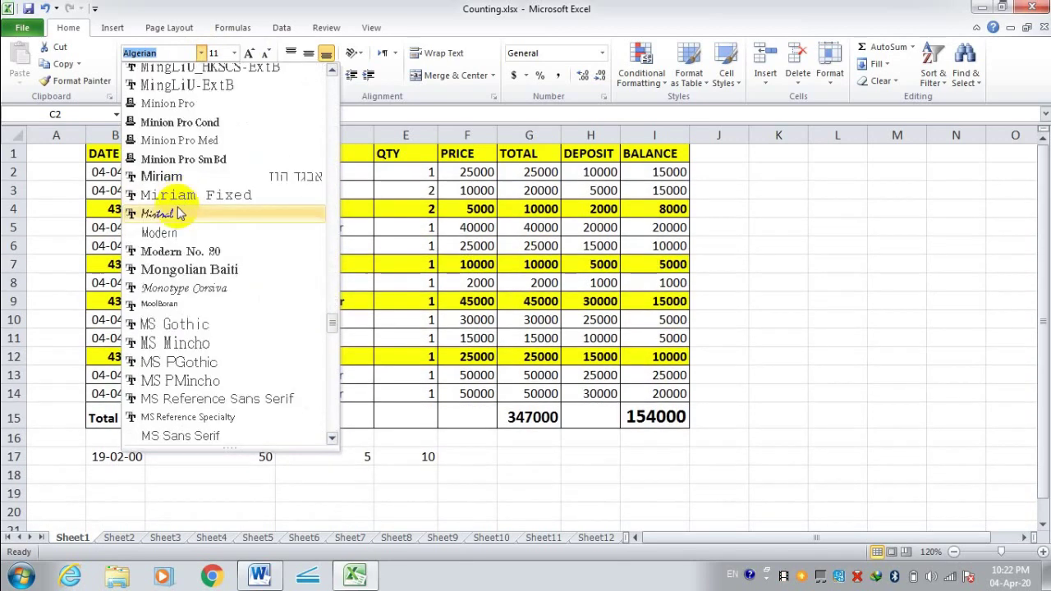
click(173, 269)
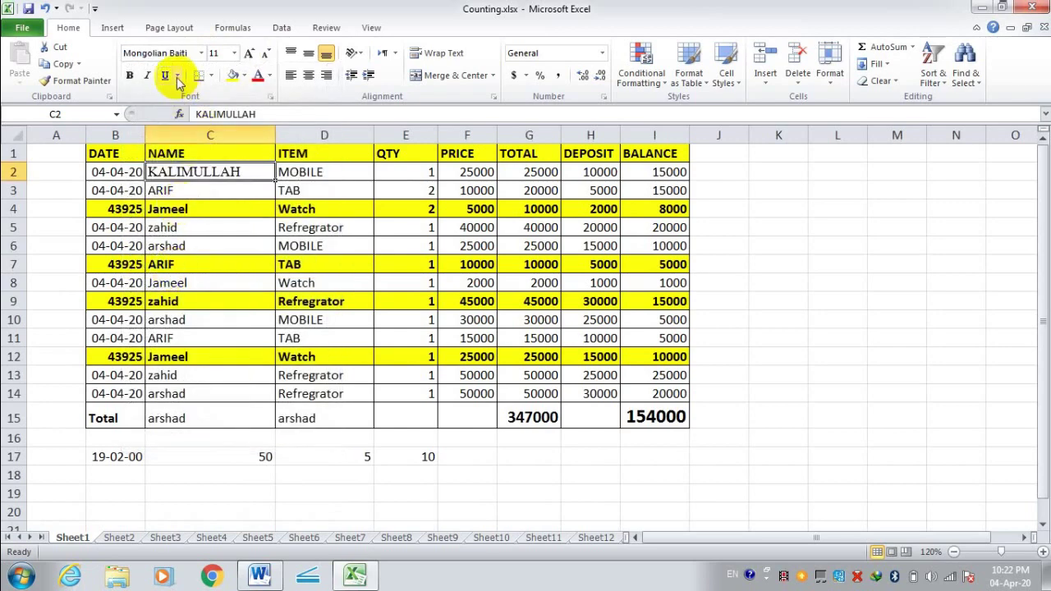
Step: Switch C2's font to Wide Latin, then back to Calibri
click(201, 53)
scroll(329, 247, down, 6)
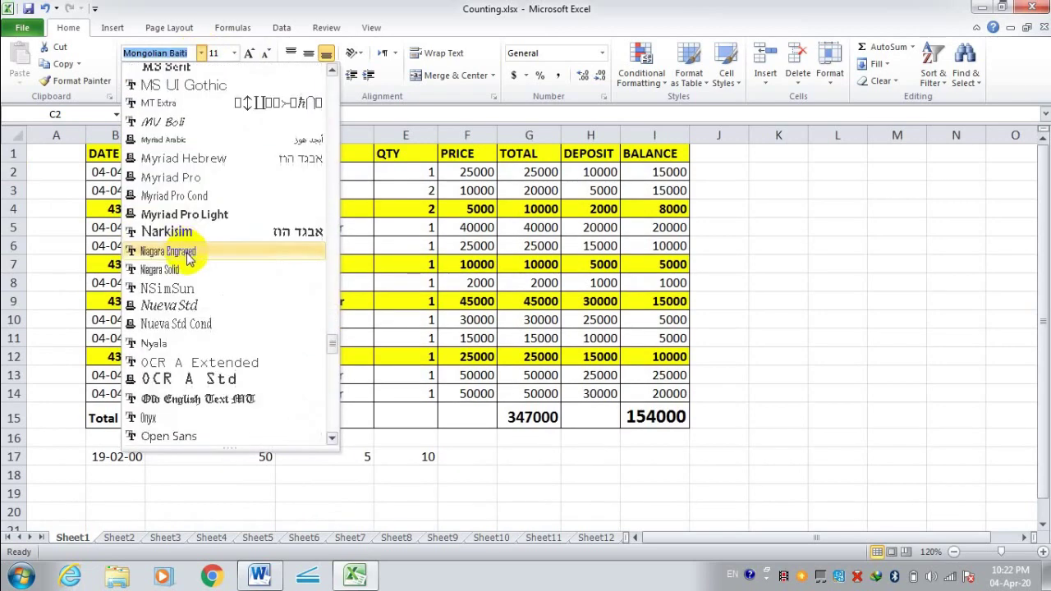
scroll(337, 329, down, 6)
drag(341, 374, 337, 433)
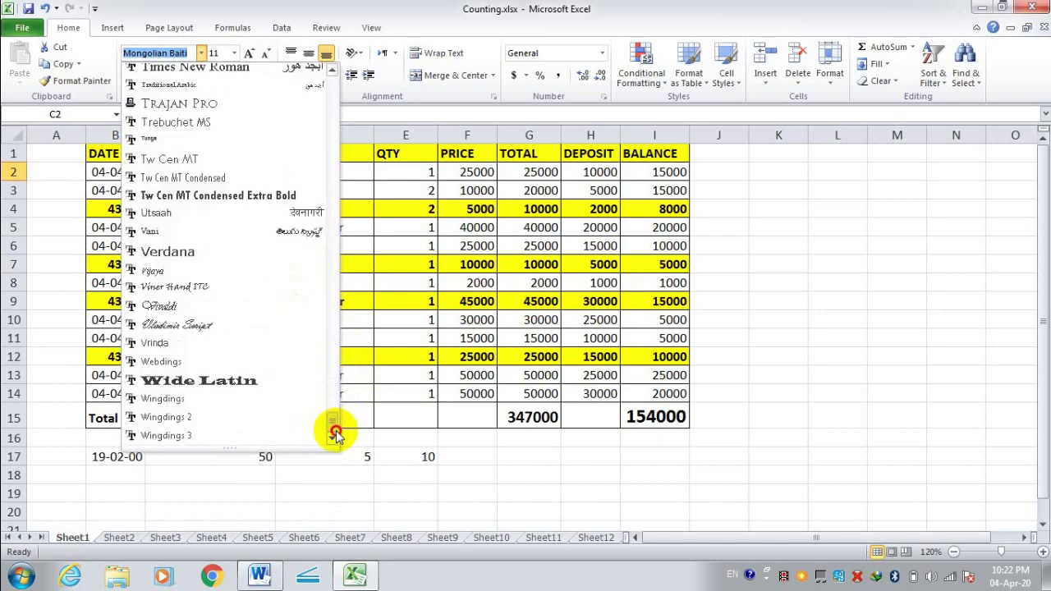
click(233, 380)
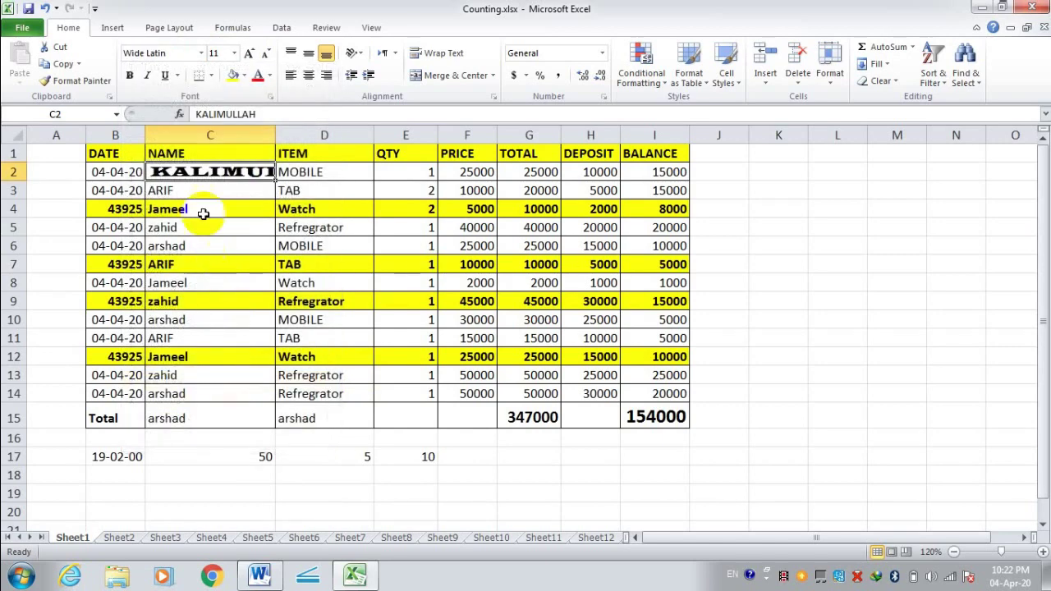
click(201, 52)
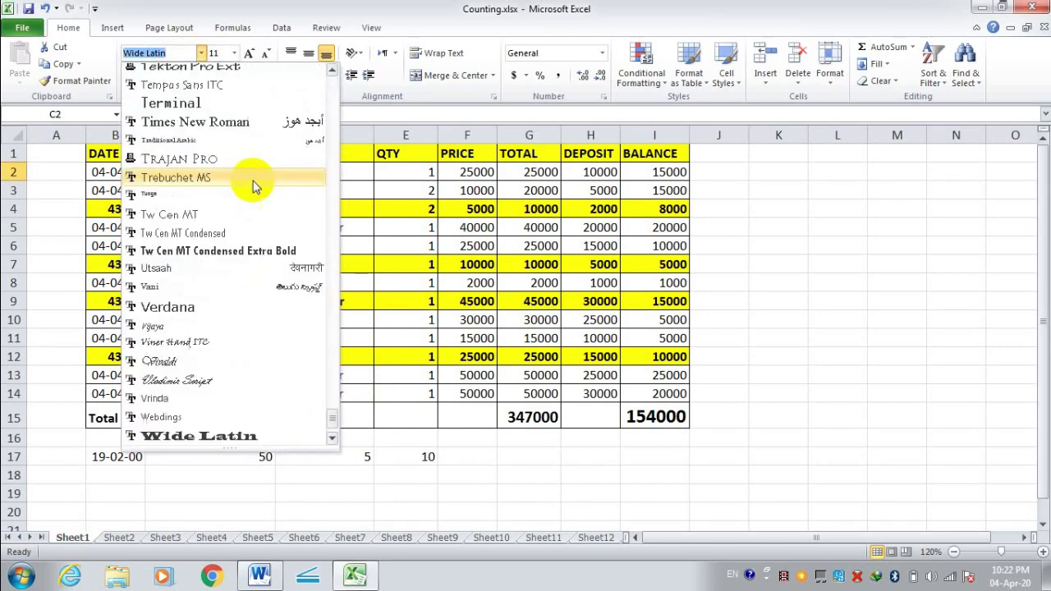
drag(333, 414, 337, 82)
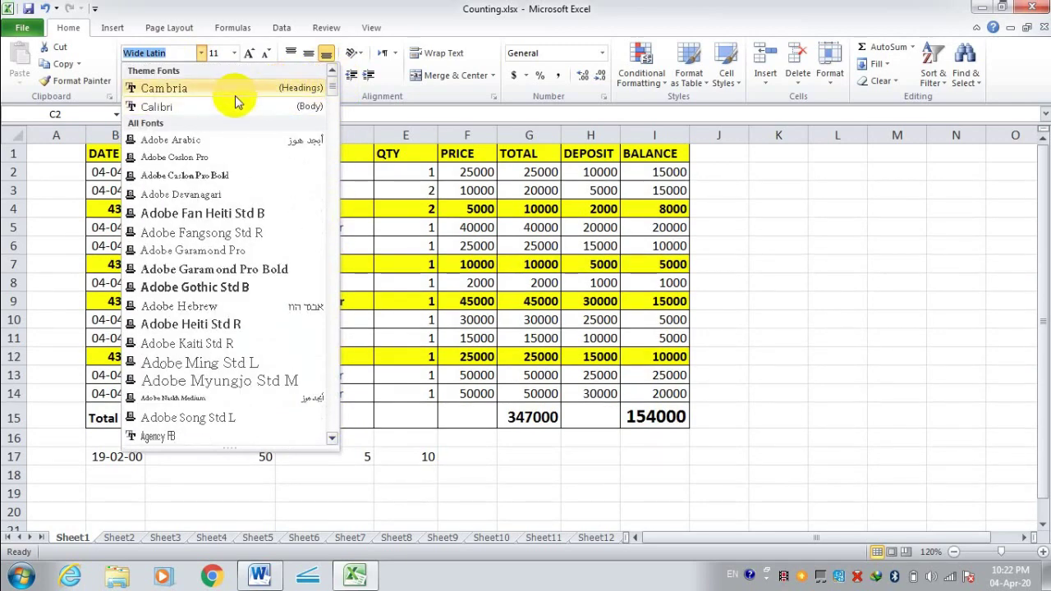
click(235, 100)
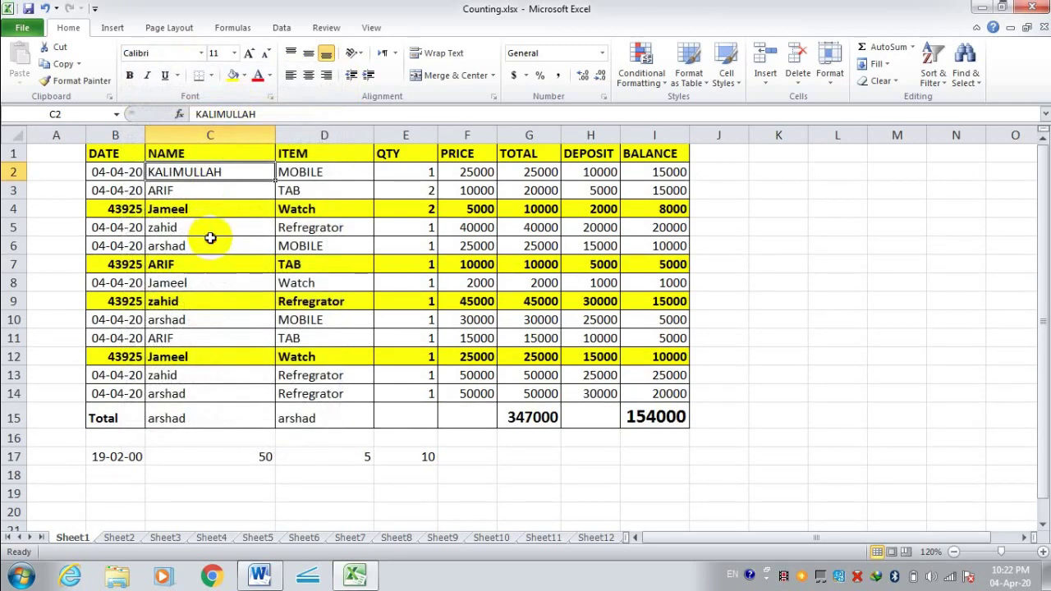
Step: Click through name cells C2, C3, C5 and C6, ending on C2
click(210, 240)
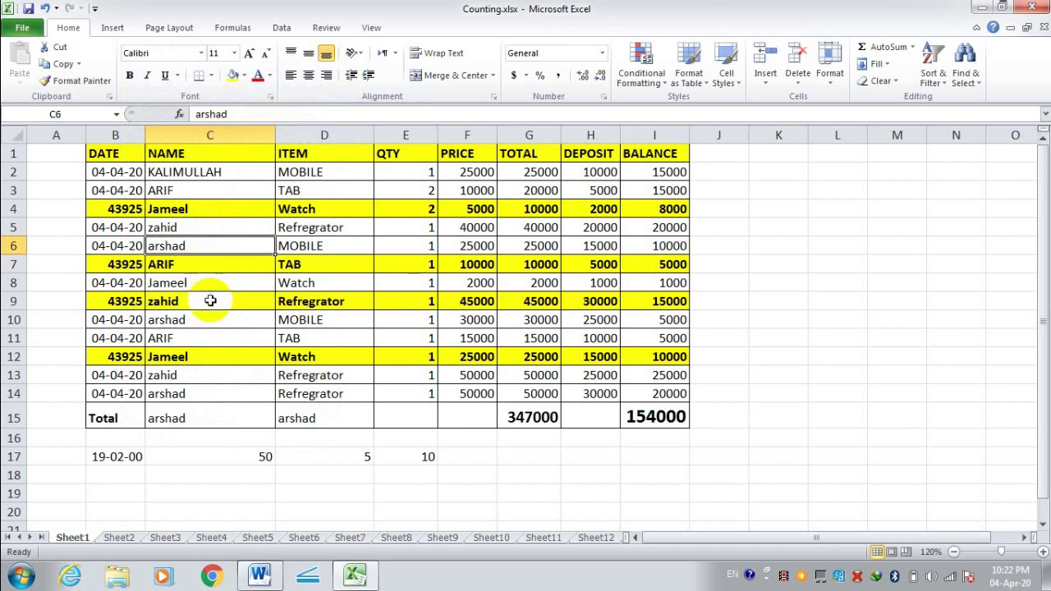
click(237, 186)
click(237, 244)
click(237, 175)
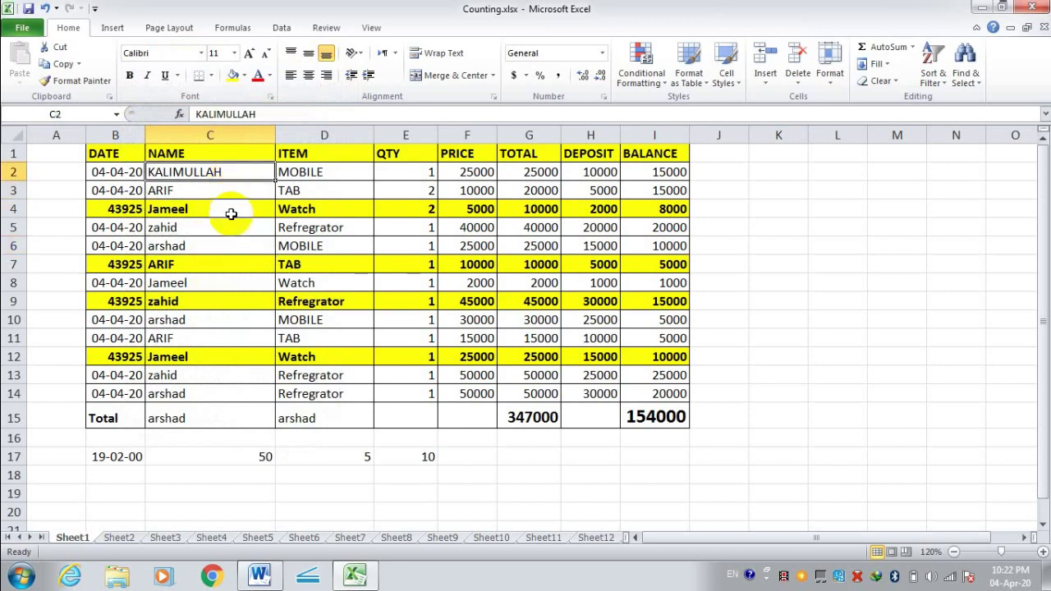
click(232, 227)
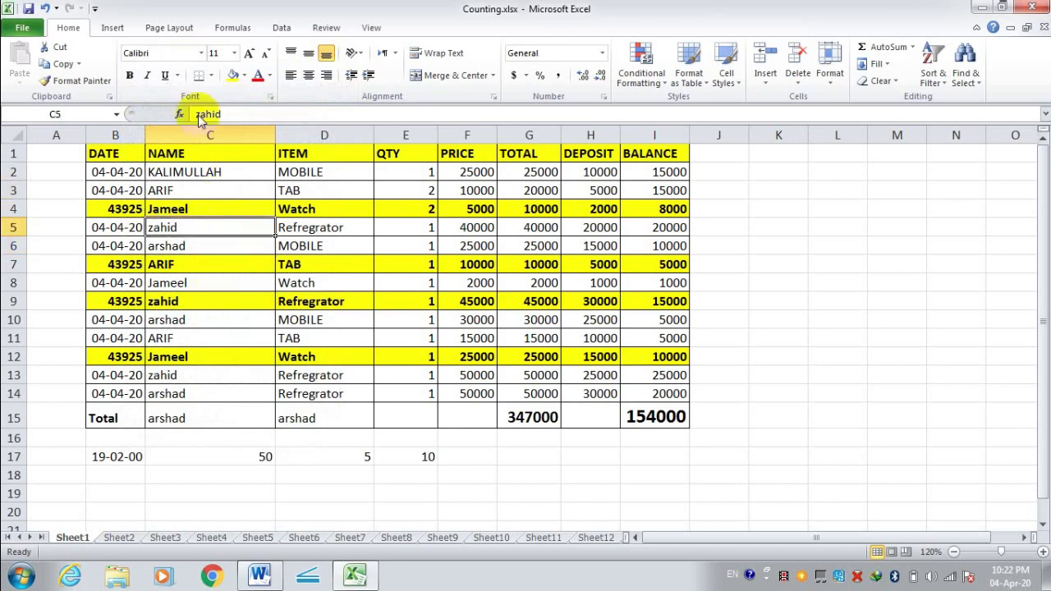
click(225, 189)
click(223, 170)
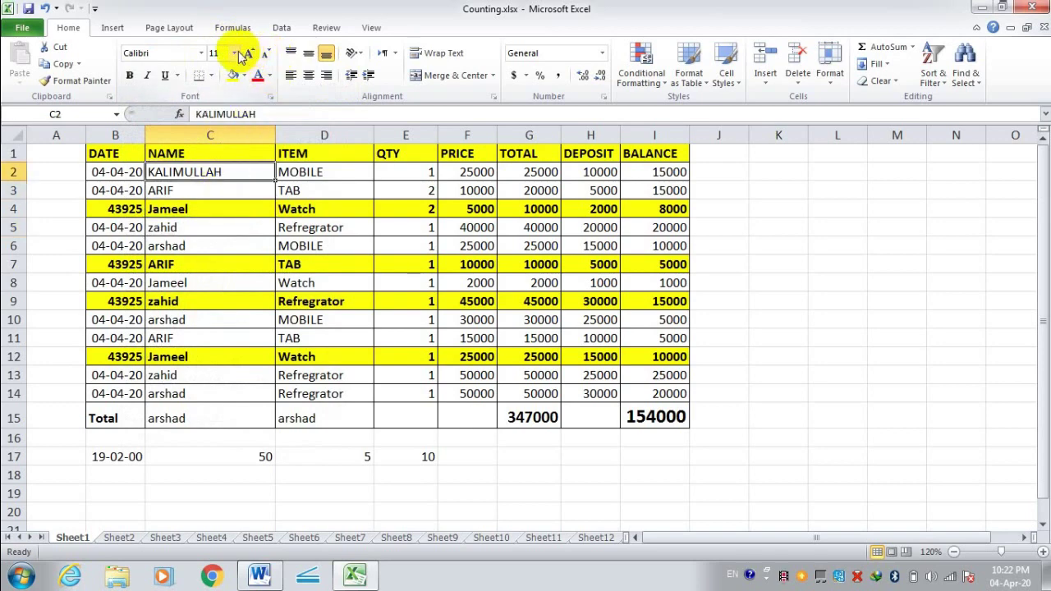
Step: Enlarge KALIMULLAH in C2 to 22 pt and widen column C to fit it
click(235, 54)
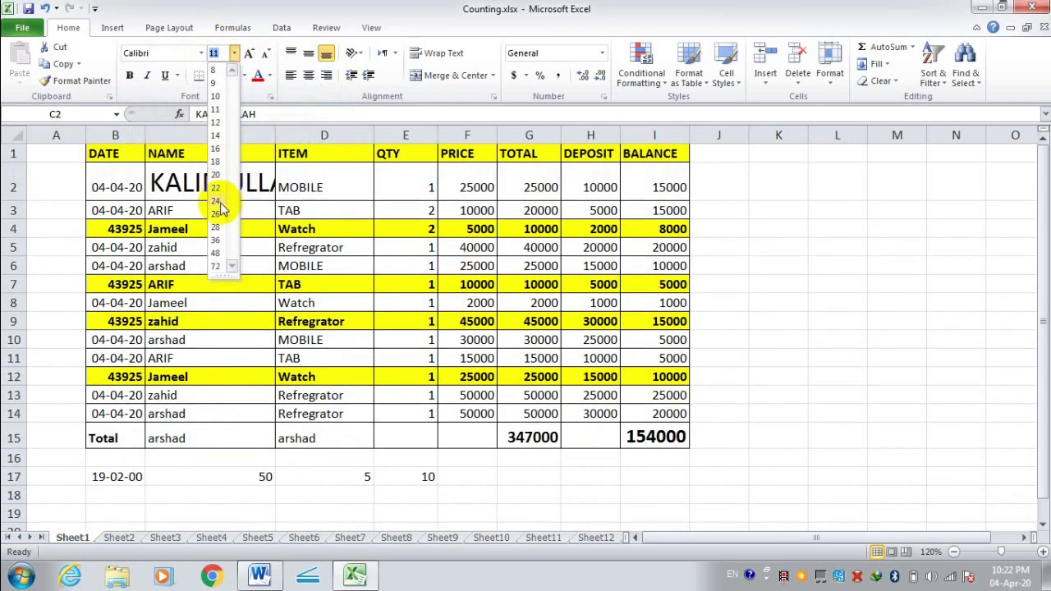
click(215, 188)
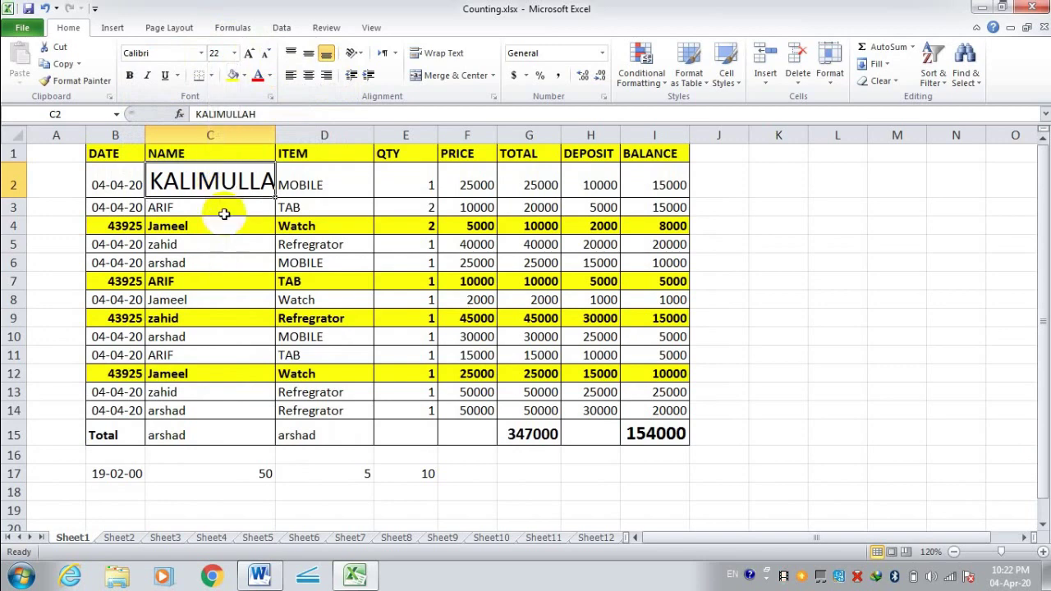
drag(277, 137, 380, 136)
click(335, 337)
click(273, 176)
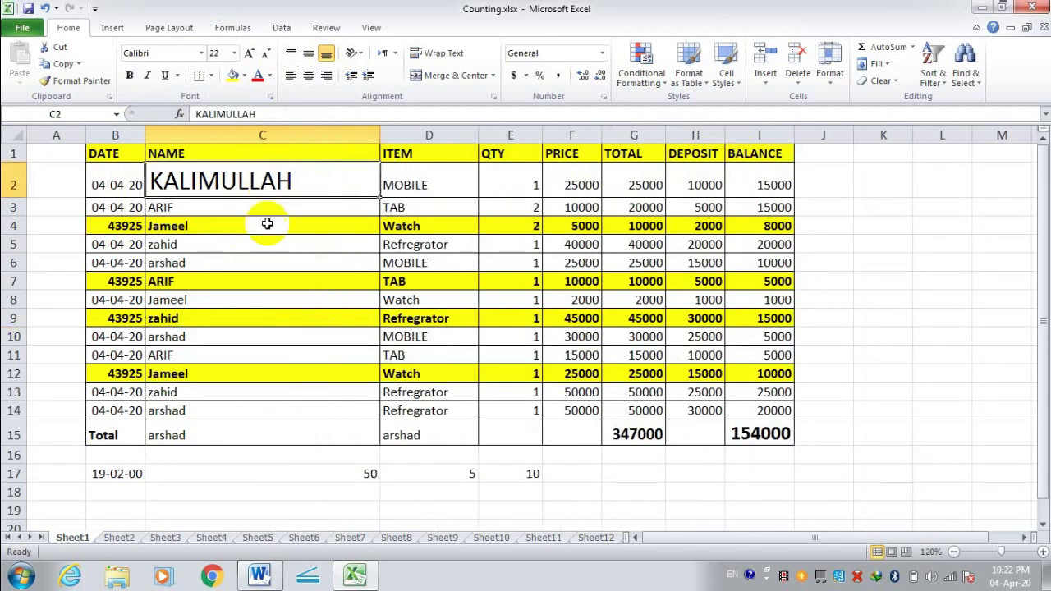
click(267, 320)
click(240, 177)
Step: Raise the C2 name to 36 pt and widen column C further
click(234, 53)
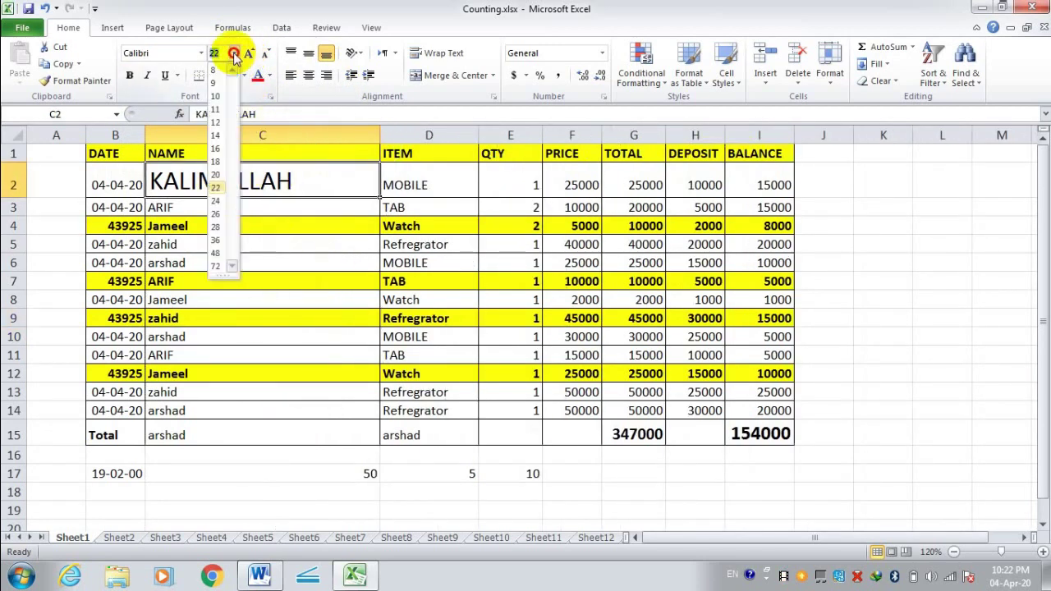
click(218, 243)
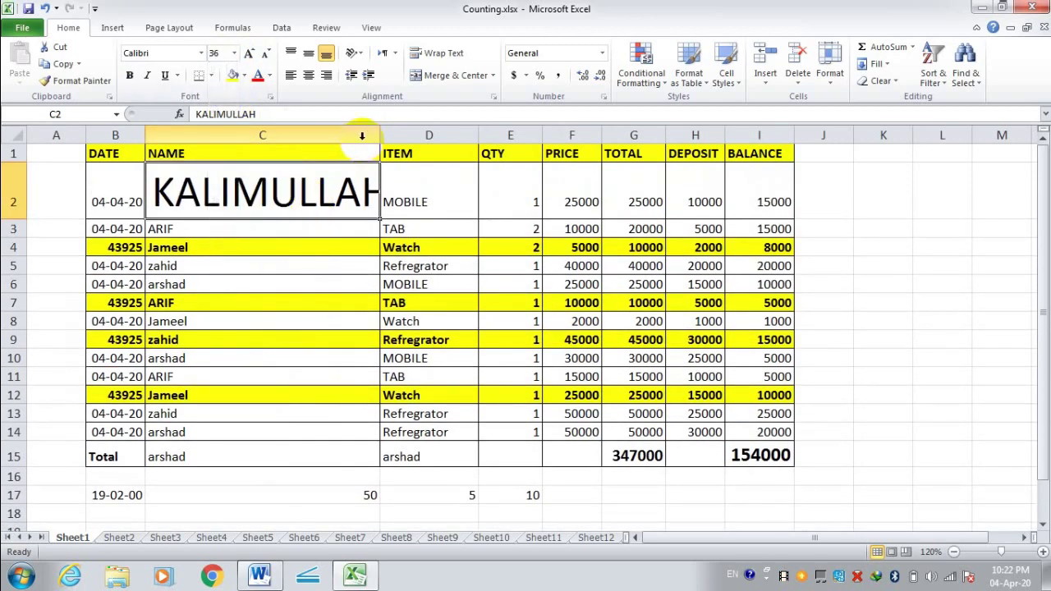
drag(381, 135, 435, 136)
click(406, 284)
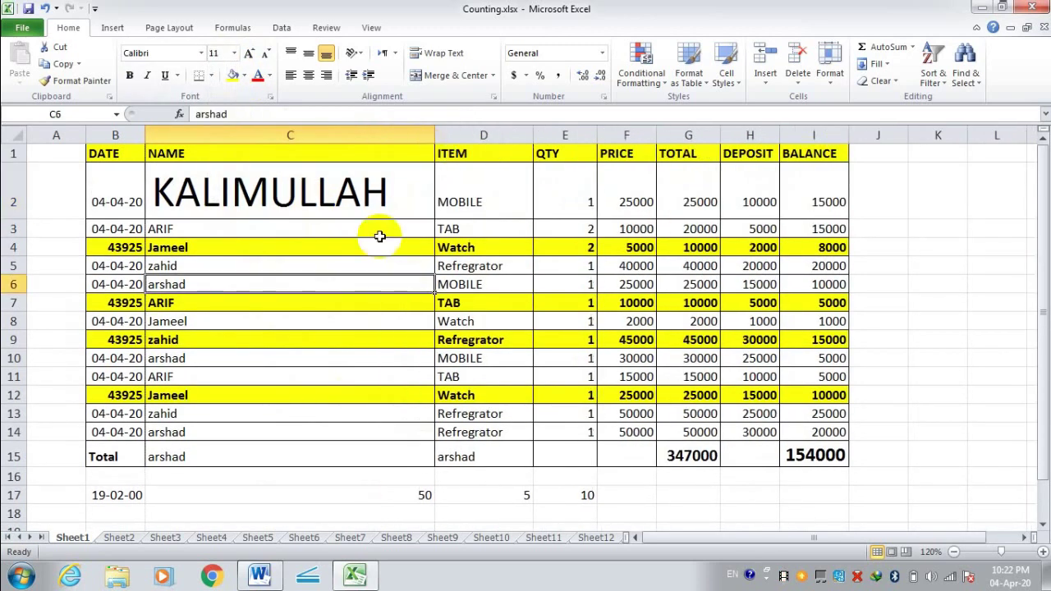
click(352, 200)
click(296, 267)
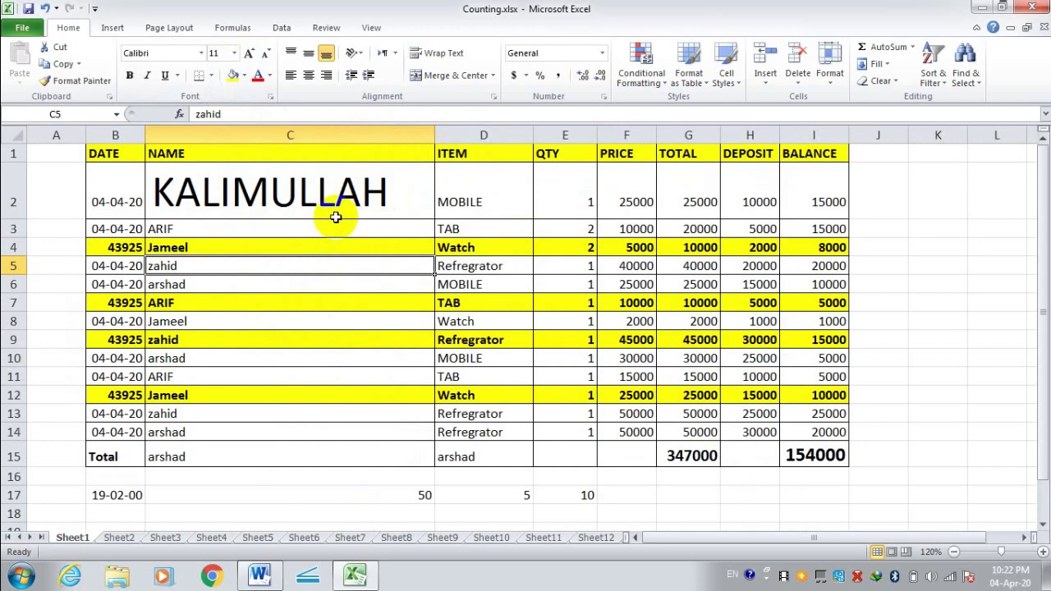
Step: Make row 2 taller and narrow column C so the 36 pt name fits snugly
drag(435, 136, 788, 148)
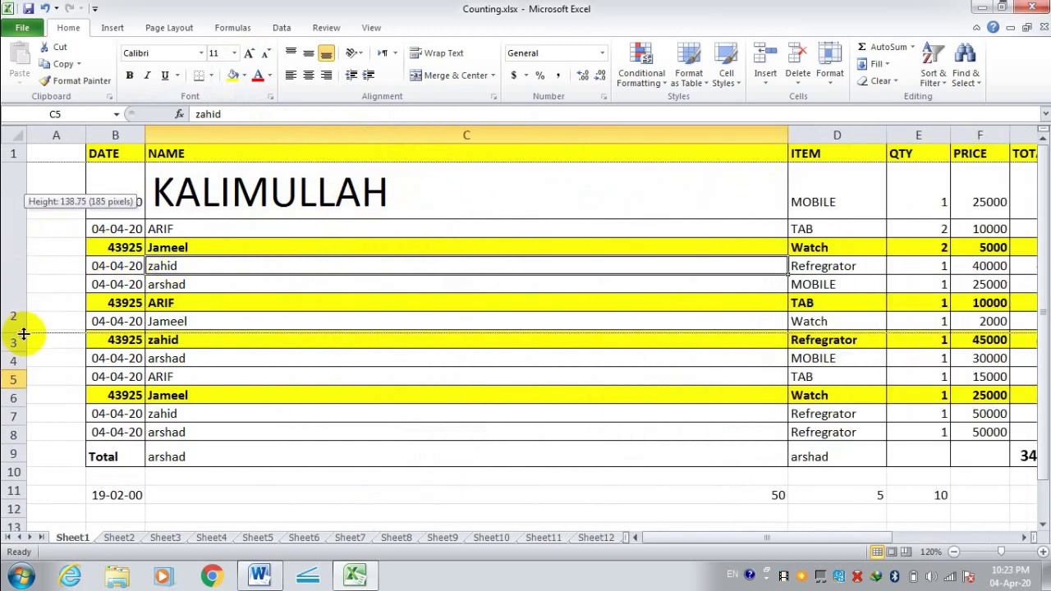
mouse_move(24, 220)
mouse_down()
mouse_move(24, 334)
mouse_move(19, 243)
mouse_up()
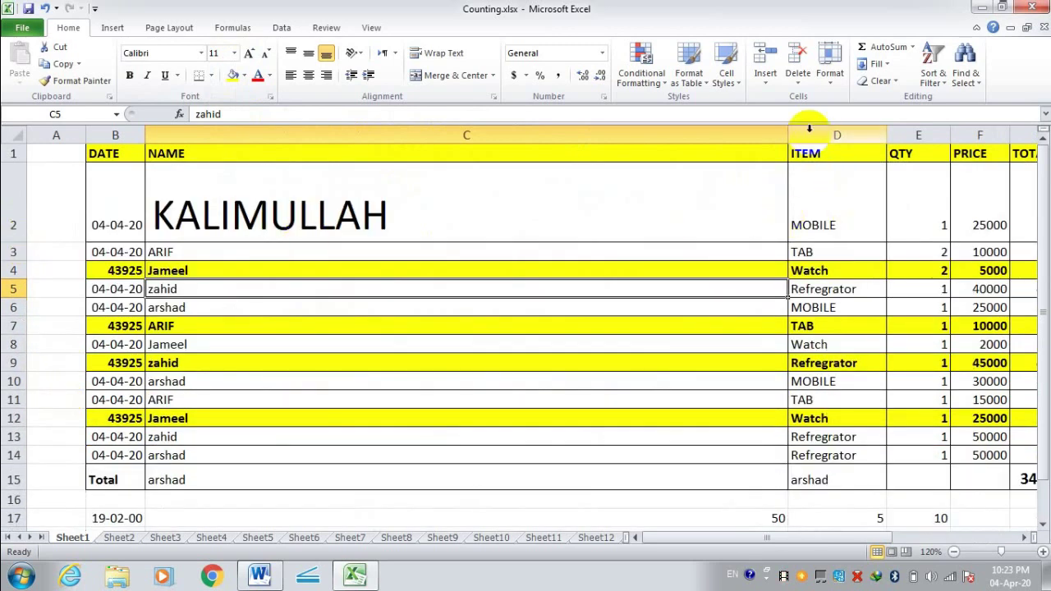
drag(785, 134, 409, 148)
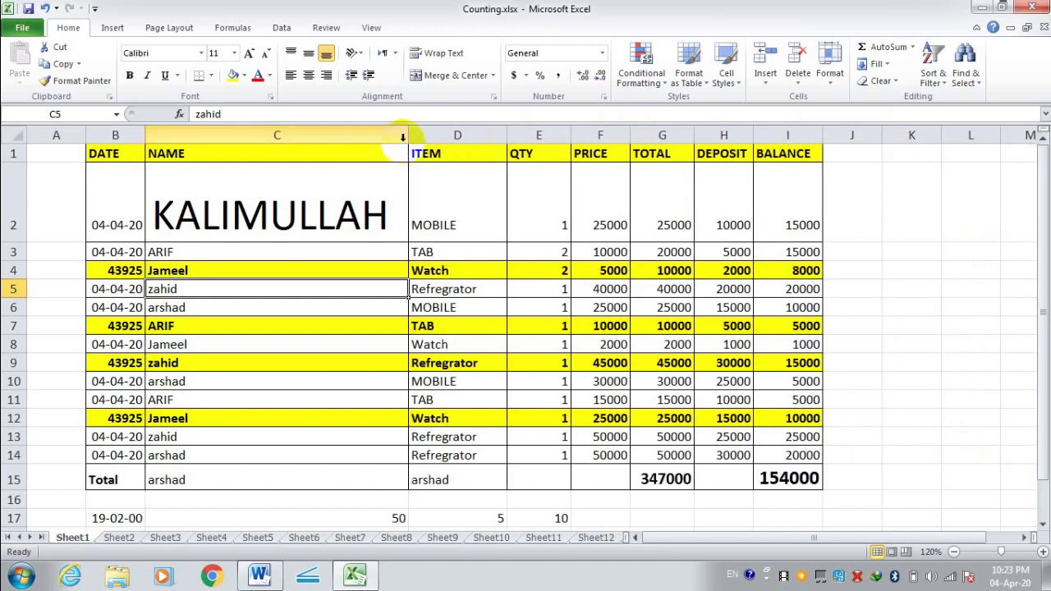
drag(27, 238, 27, 228)
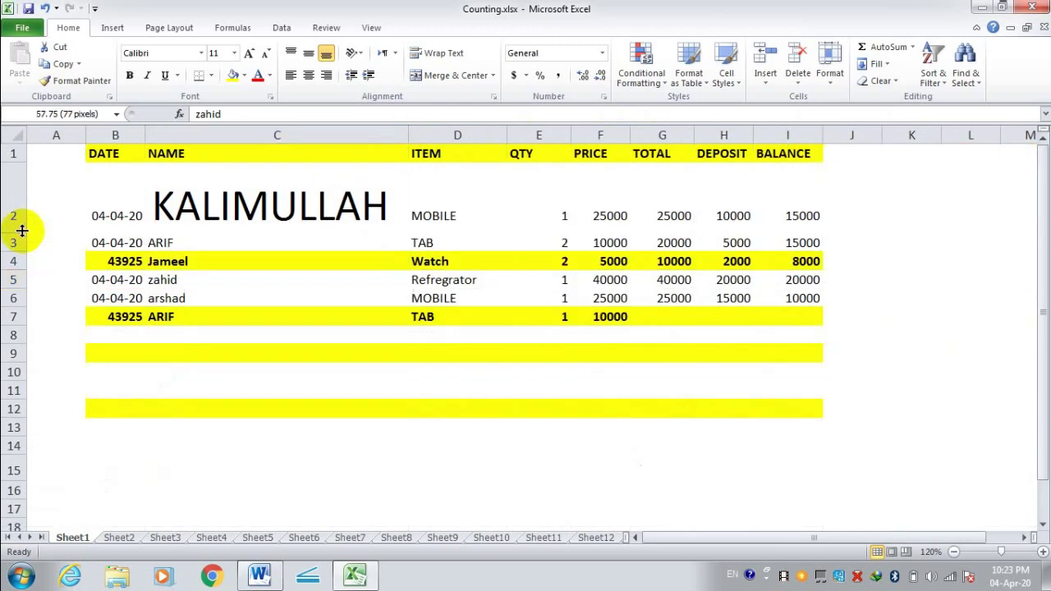
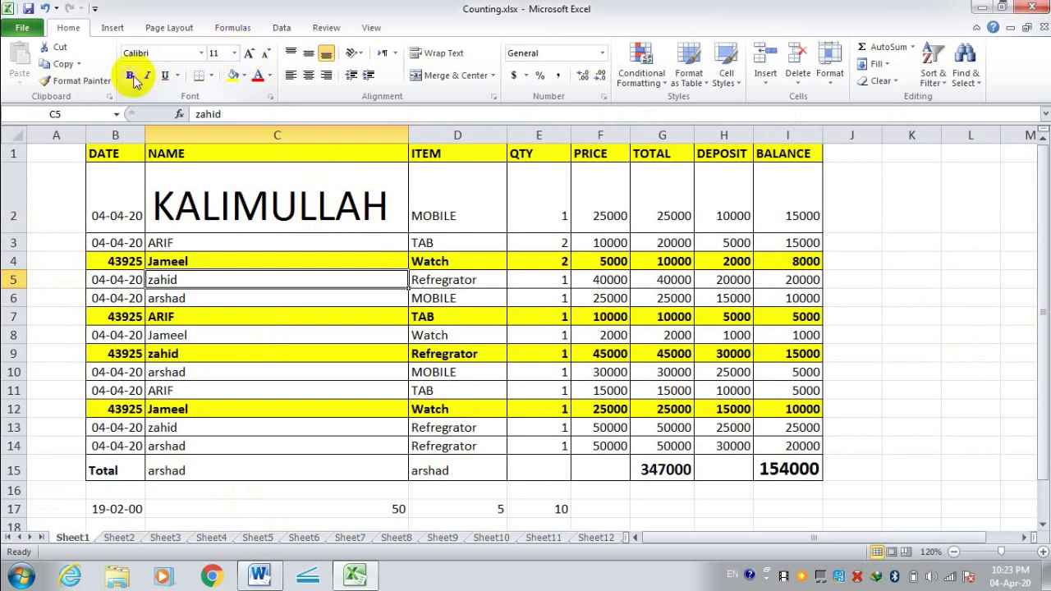
Step: Make the C5 name bold, then try bold on the C2 name and remove it again
click(188, 261)
click(211, 200)
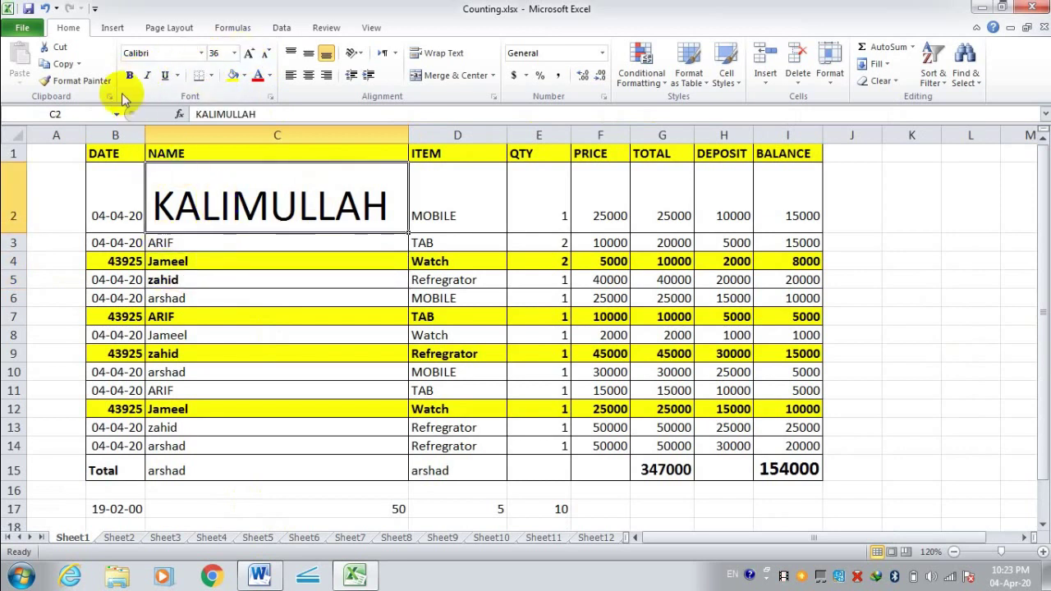
click(129, 79)
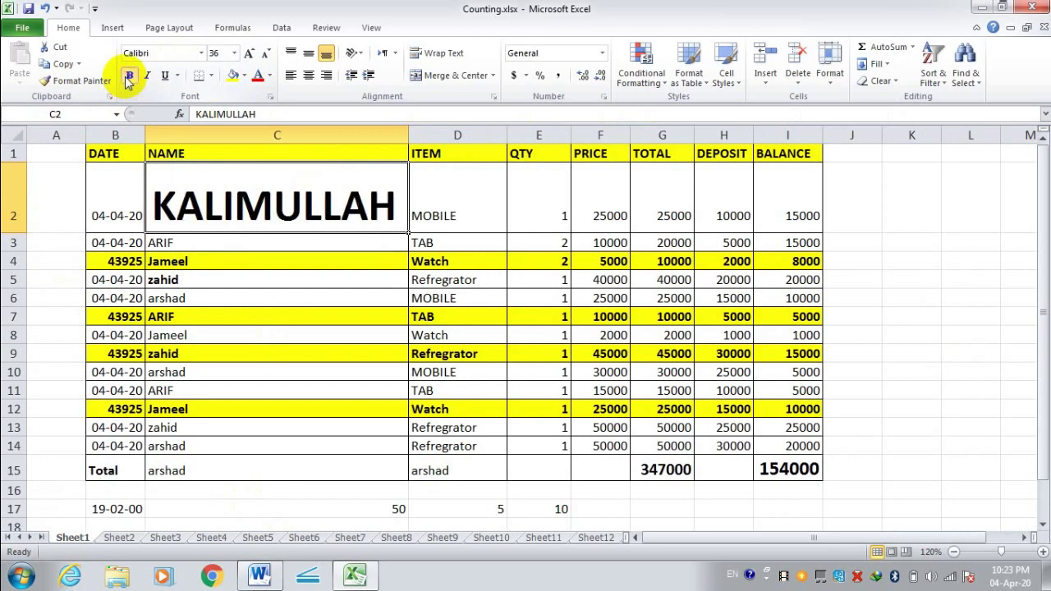
click(128, 78)
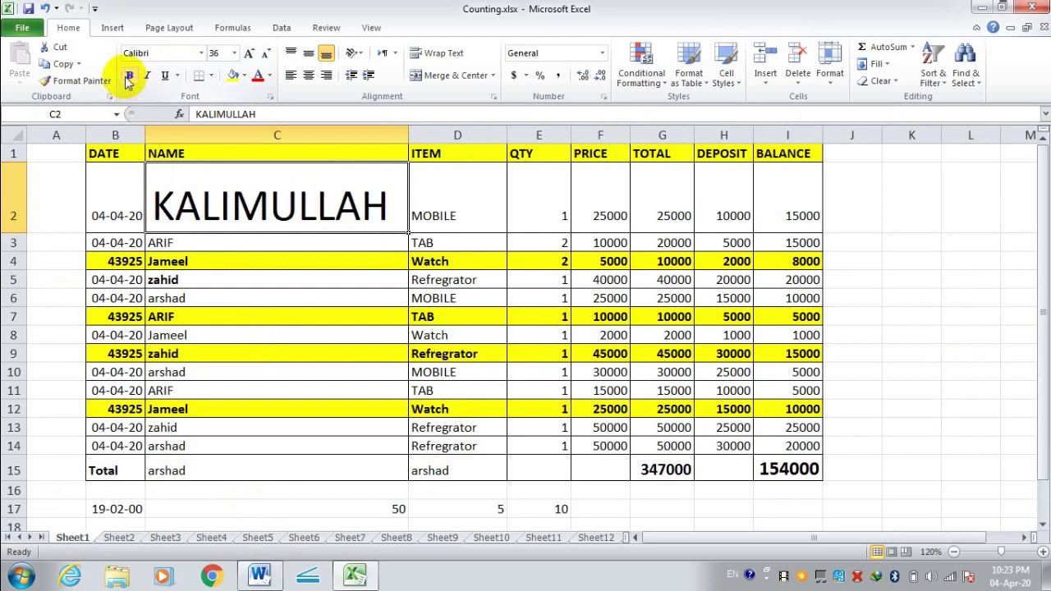
click(129, 78)
click(131, 80)
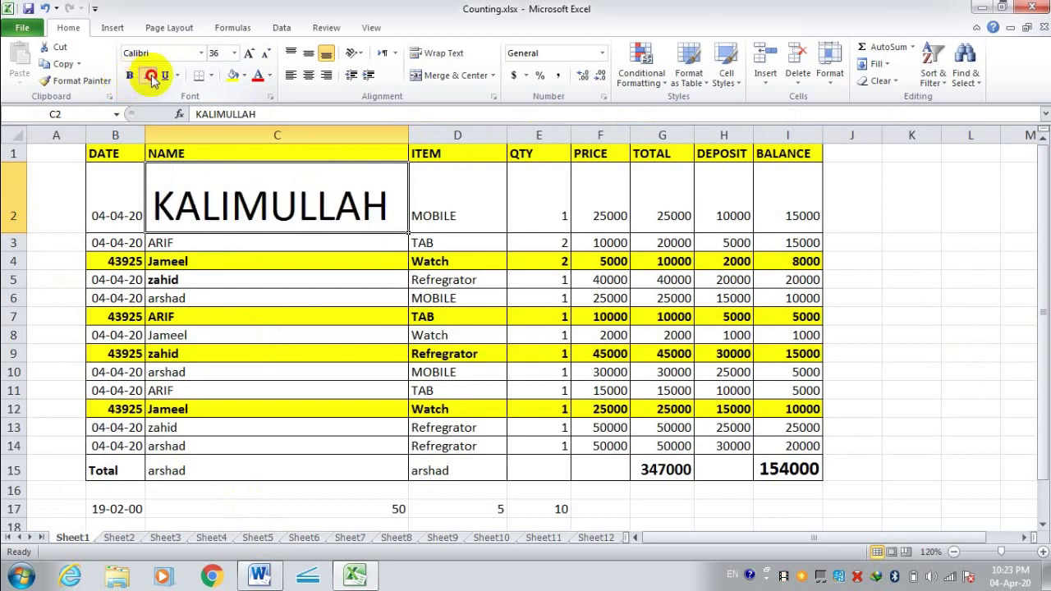
Step: Try italic on the C2 name twice, leaving it upright, and select C7
click(152, 78)
click(151, 78)
click(152, 78)
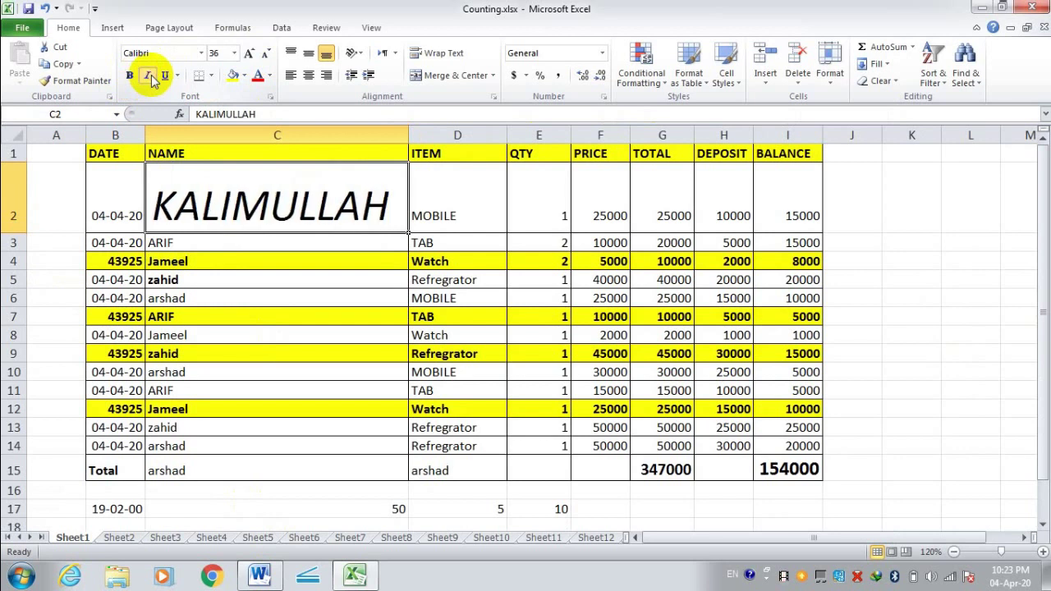
click(152, 79)
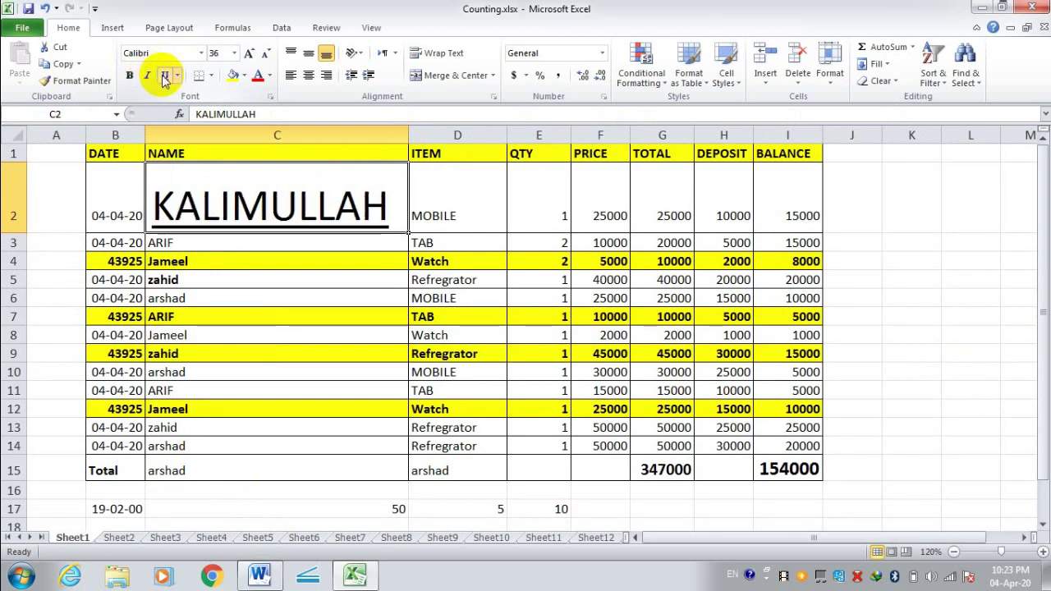
click(313, 310)
scroll(313, 305, down, 2)
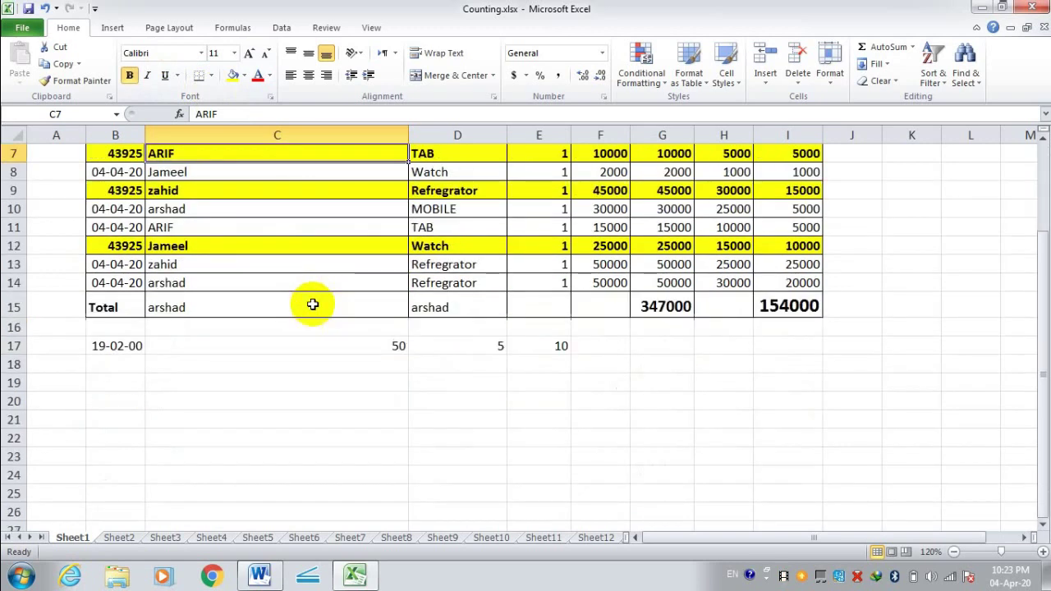
scroll(313, 305, down, 1)
scroll(313, 305, down, 1)
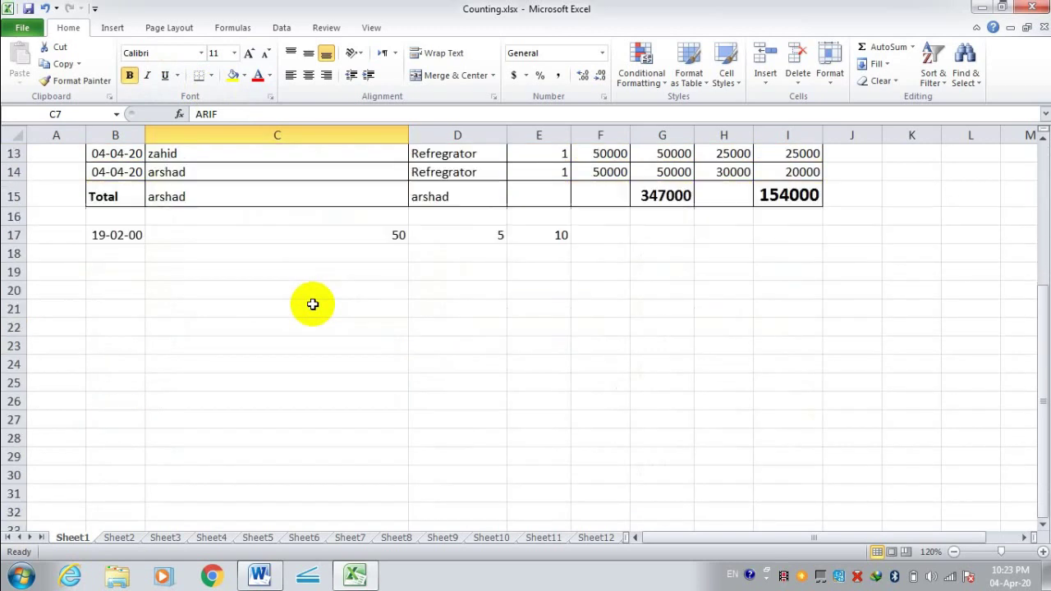
click(252, 278)
scroll(264, 334, up, 1)
scroll(265, 334, up, 3)
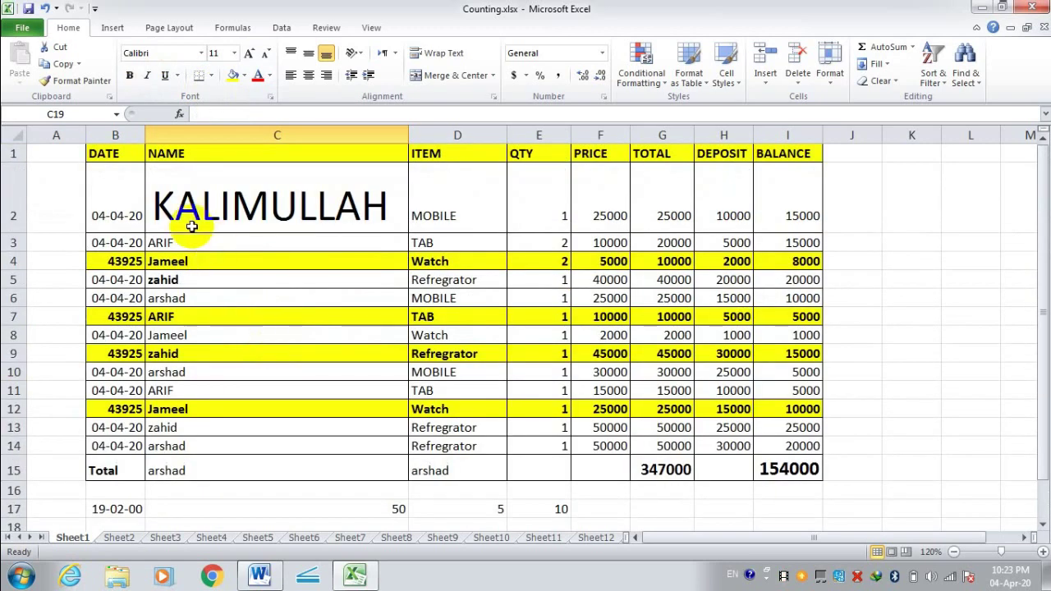
scroll(144, 309, down, 3)
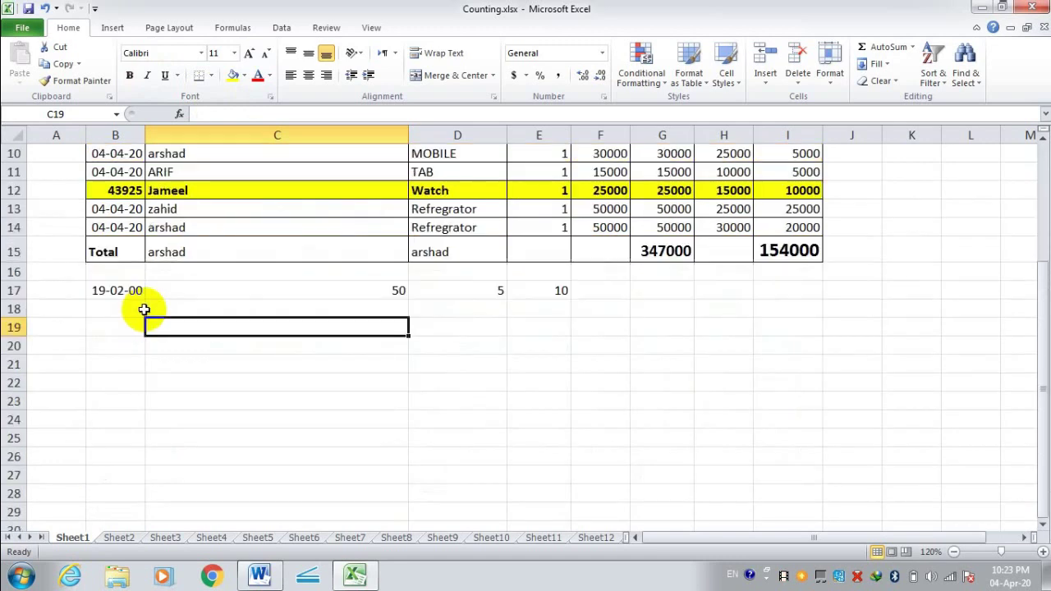
drag(103, 270, 793, 401)
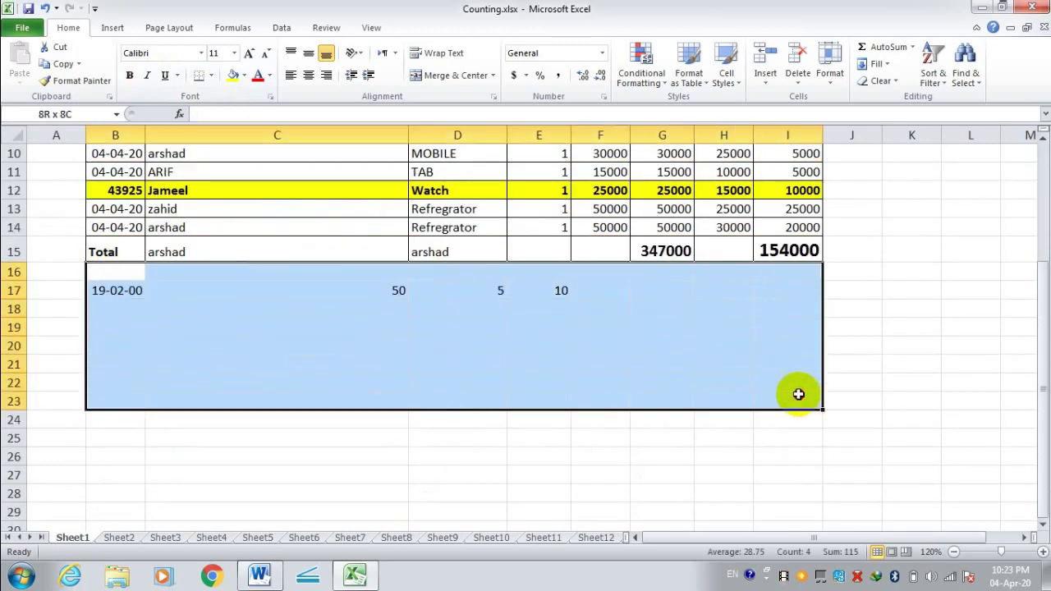
click(211, 75)
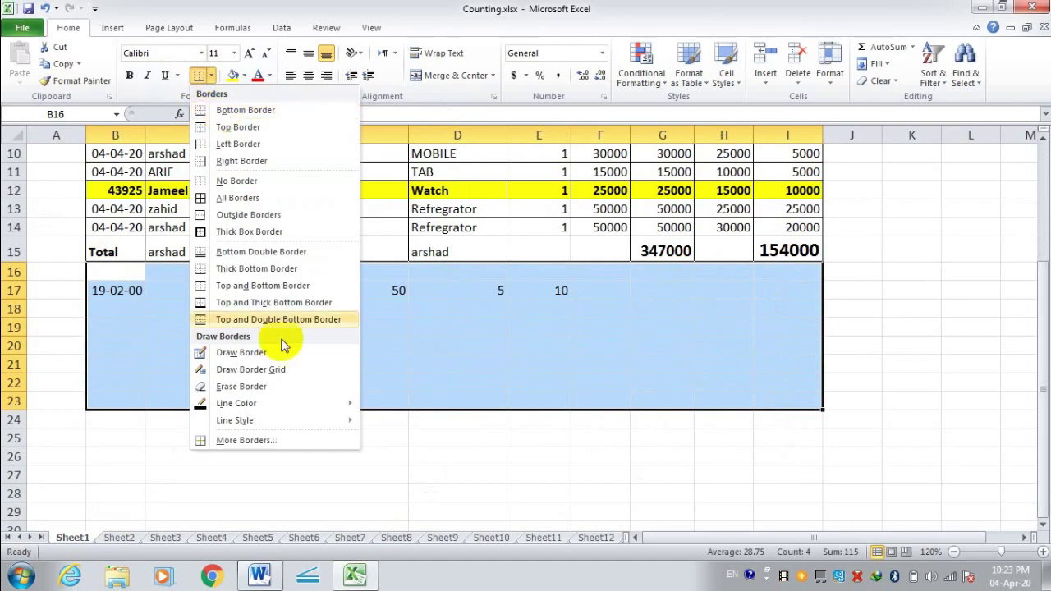
click(308, 575)
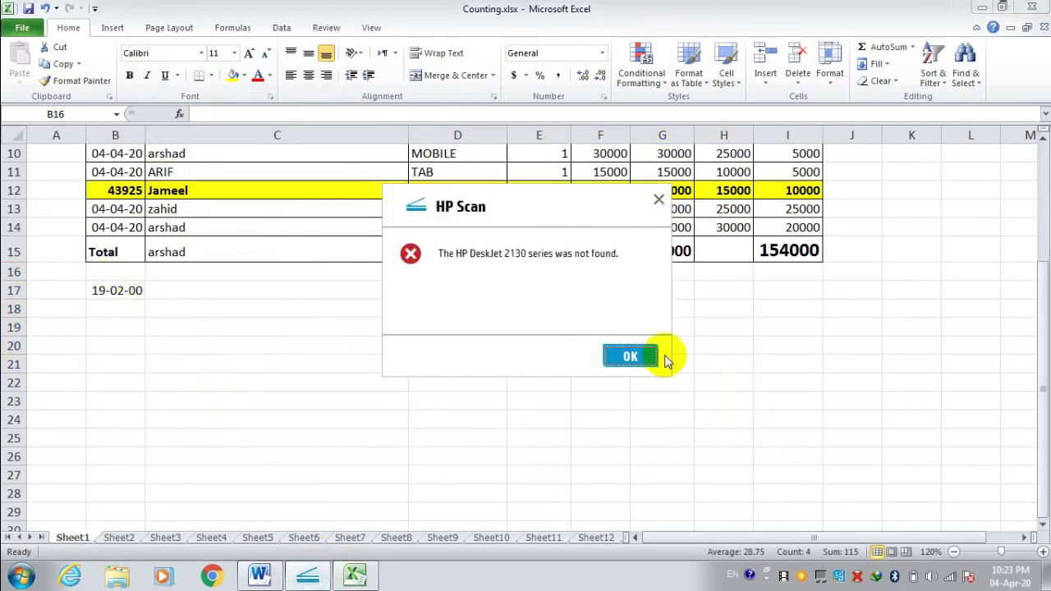
click(638, 358)
click(345, 468)
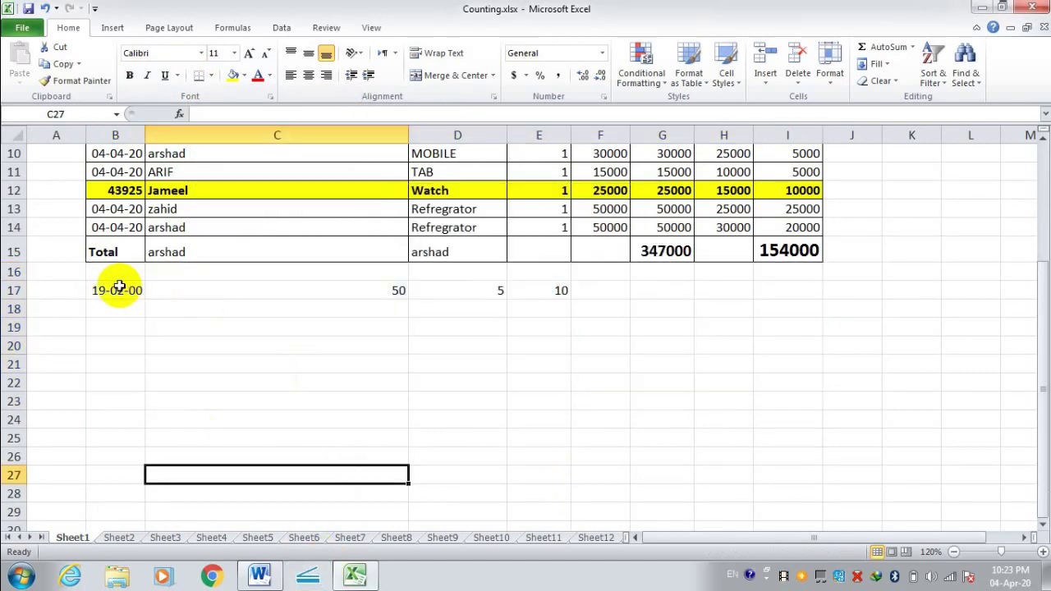
Step: Try a bottom border, then a top border, on row 17 (B17:J17)
drag(115, 290, 760, 285)
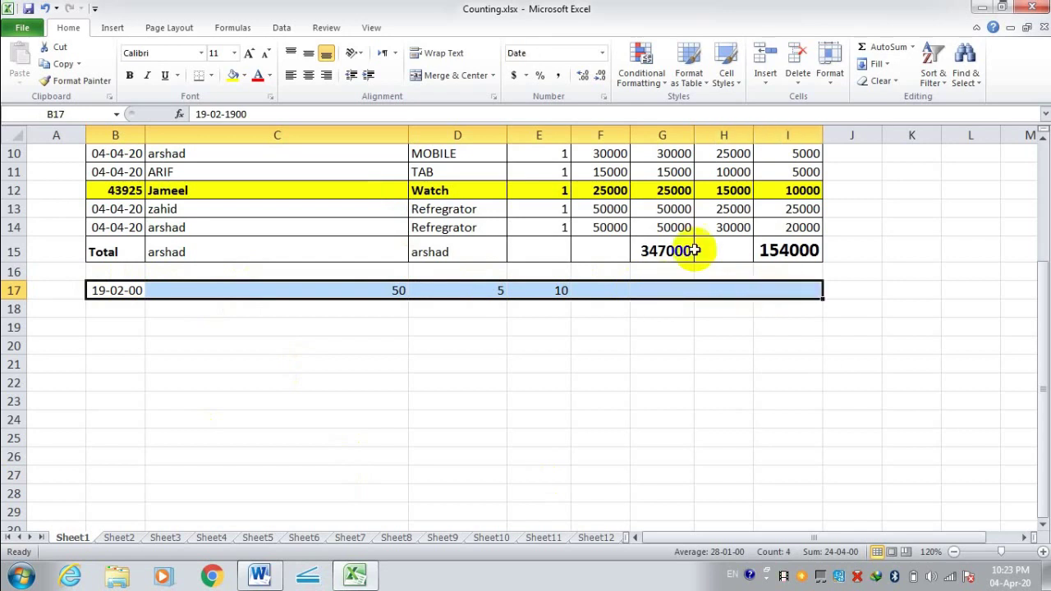
click(211, 76)
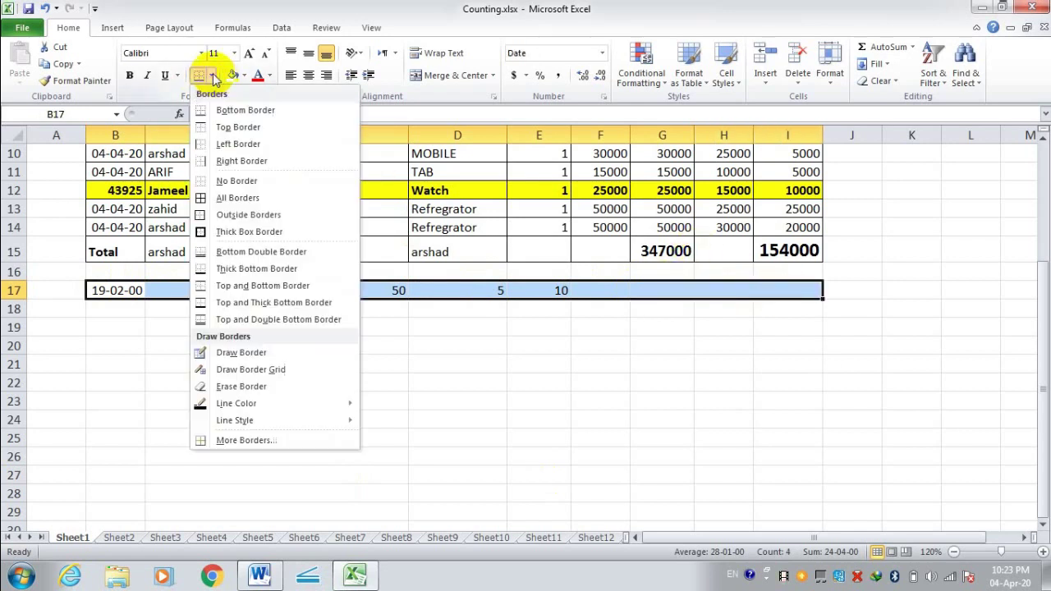
click(212, 108)
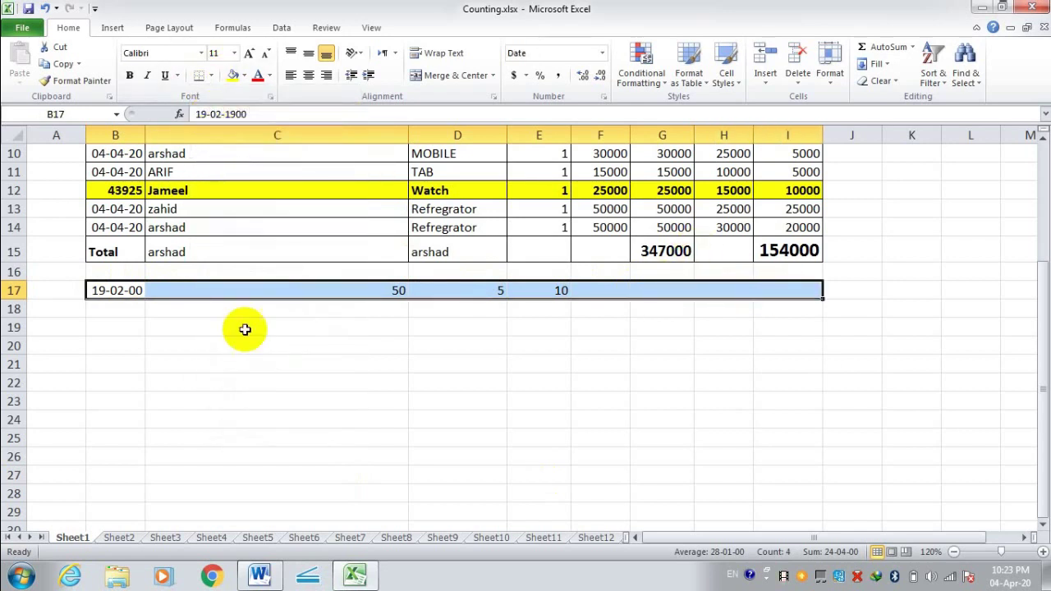
click(247, 362)
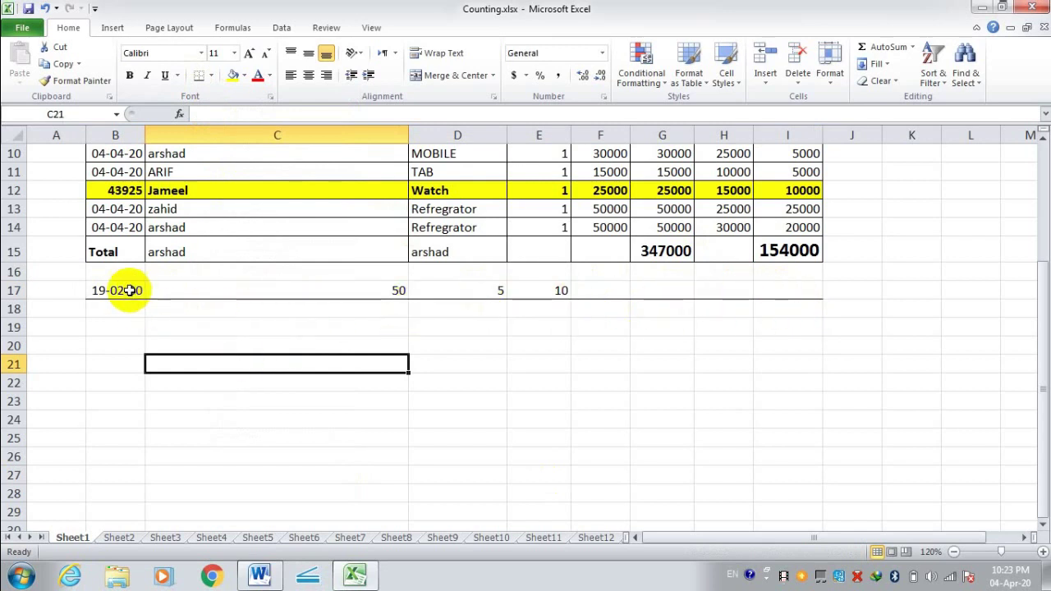
click(100, 289)
drag(101, 289, 854, 290)
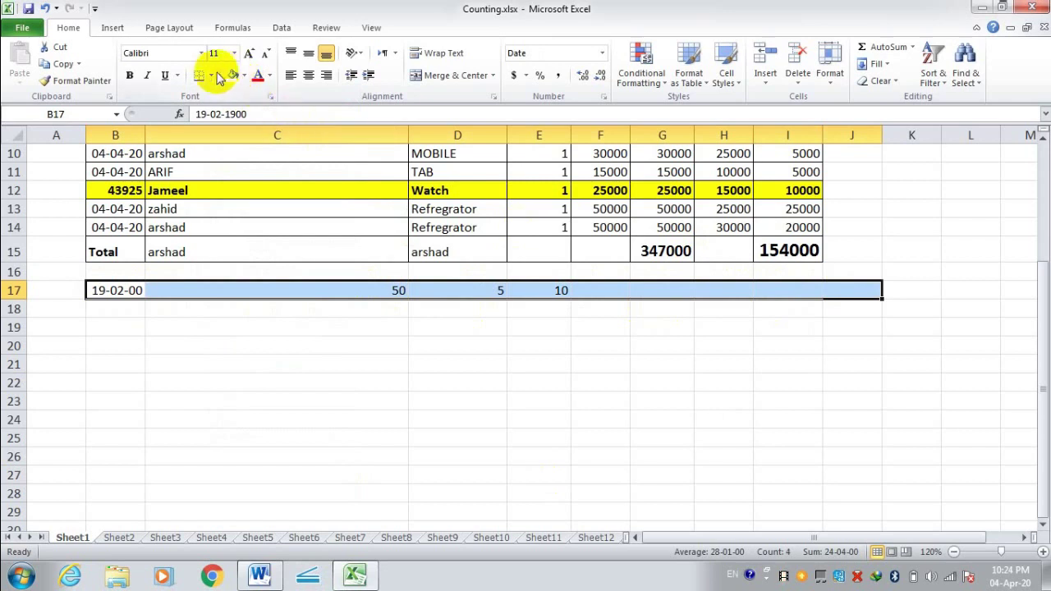
click(212, 76)
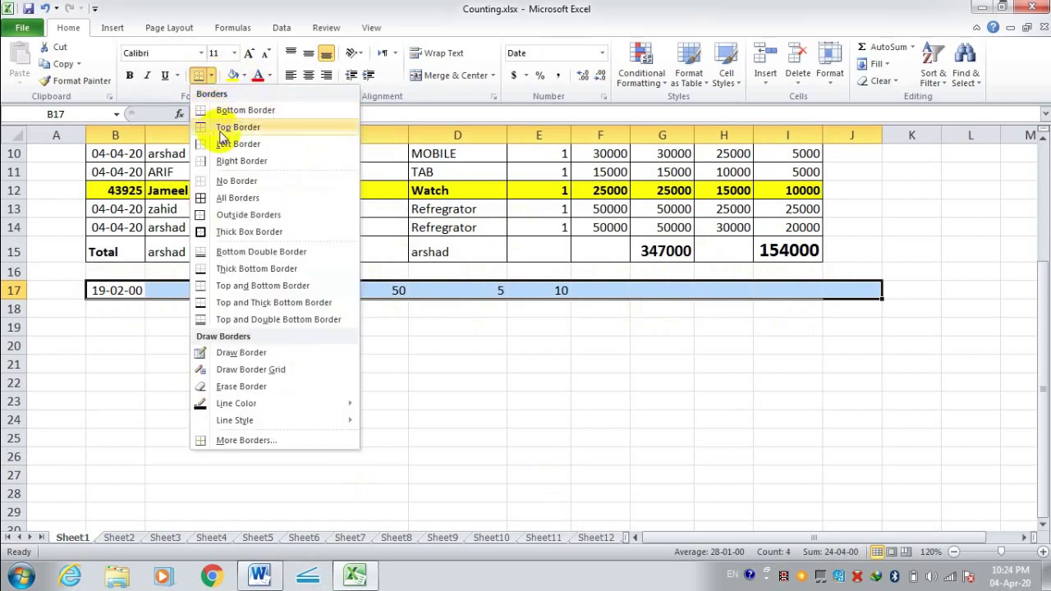
click(230, 128)
click(230, 378)
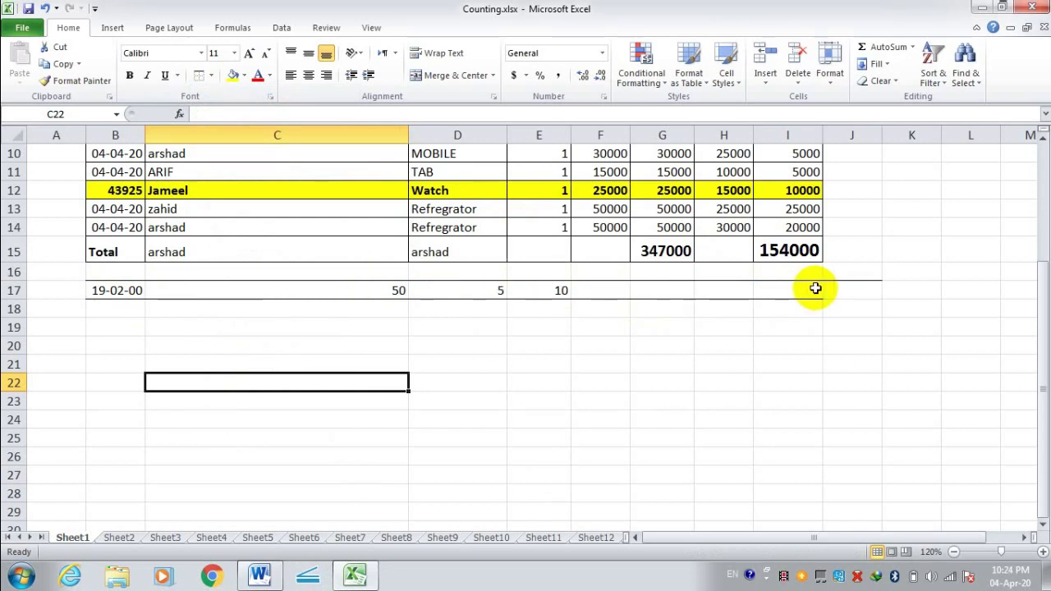
Step: Add left and right borders to the B17:J17 row
drag(89, 290, 864, 290)
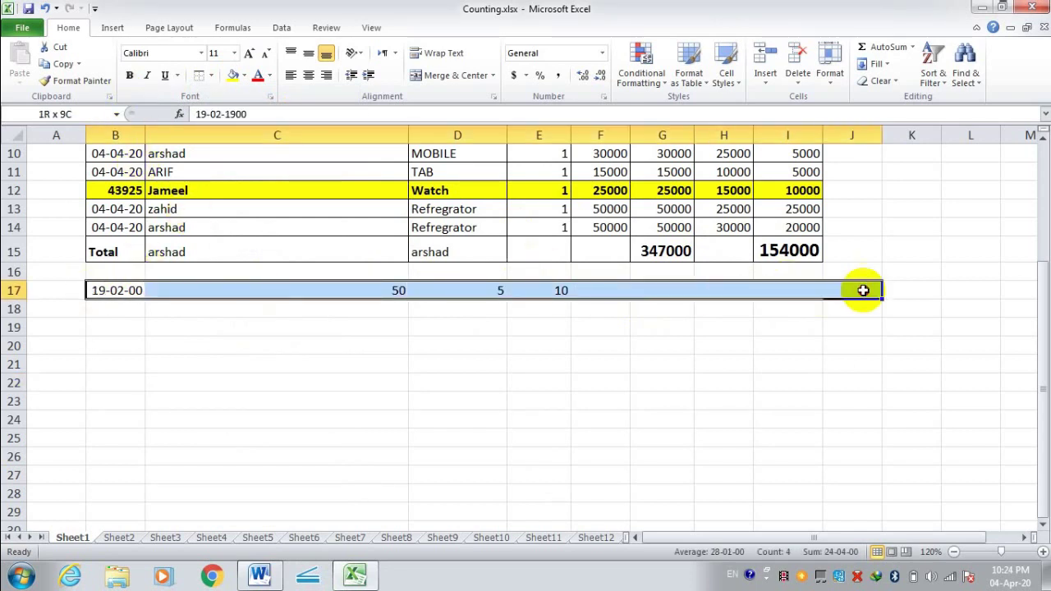
click(211, 76)
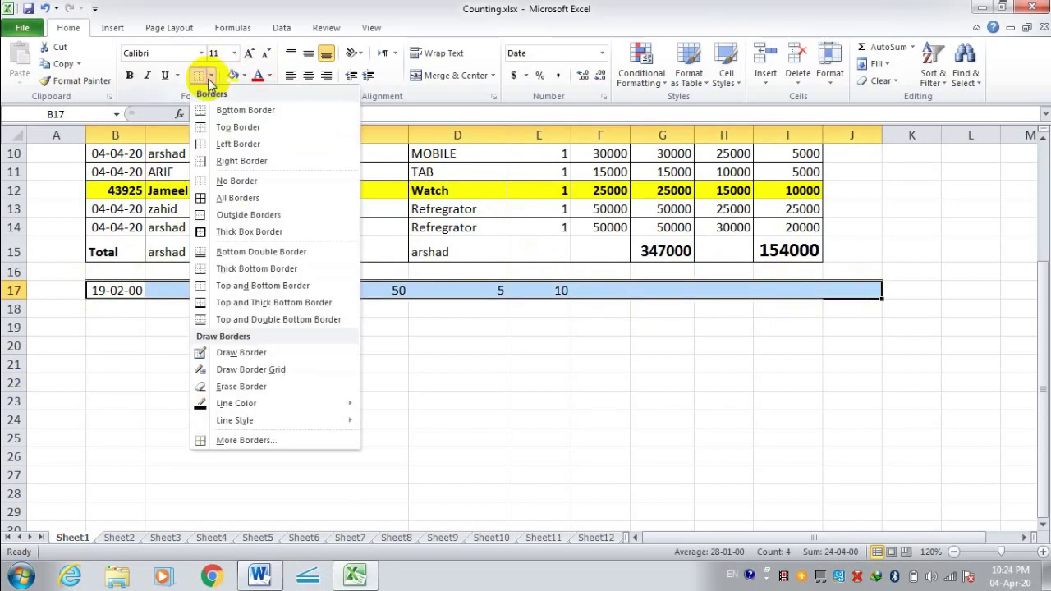
click(220, 145)
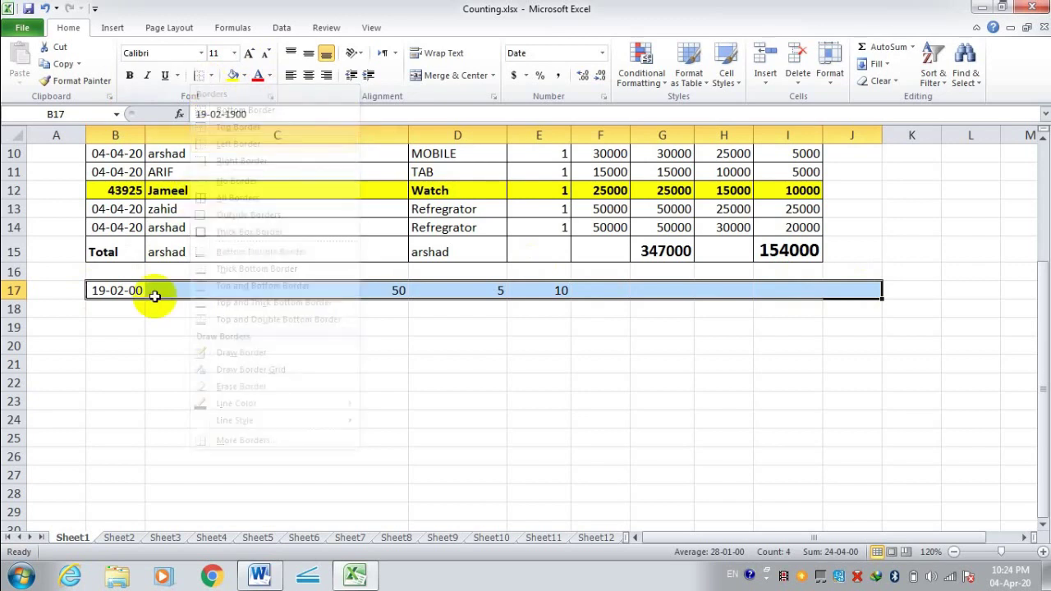
click(119, 343)
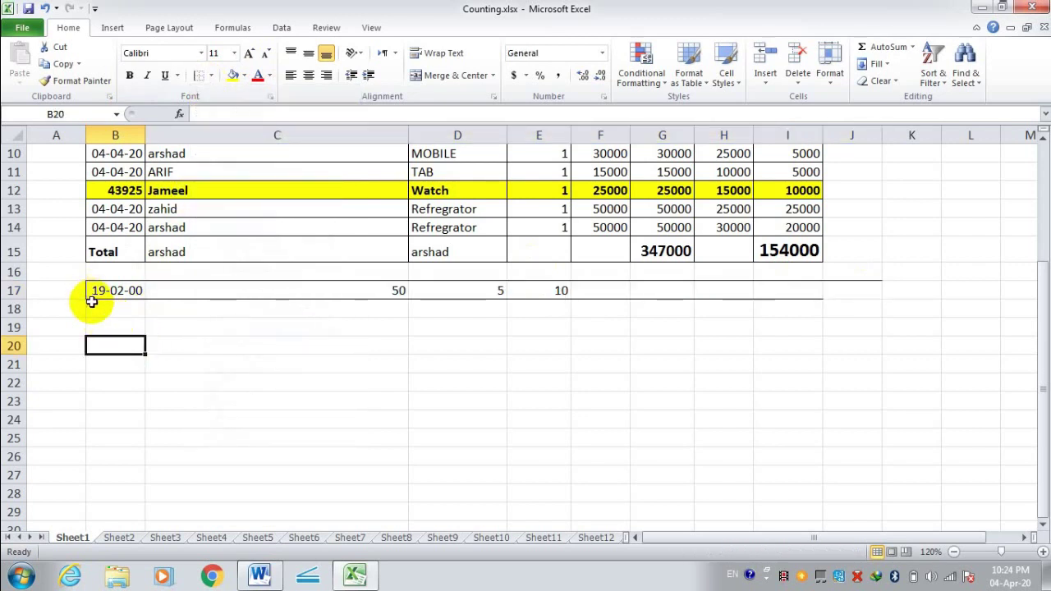
drag(93, 291, 842, 291)
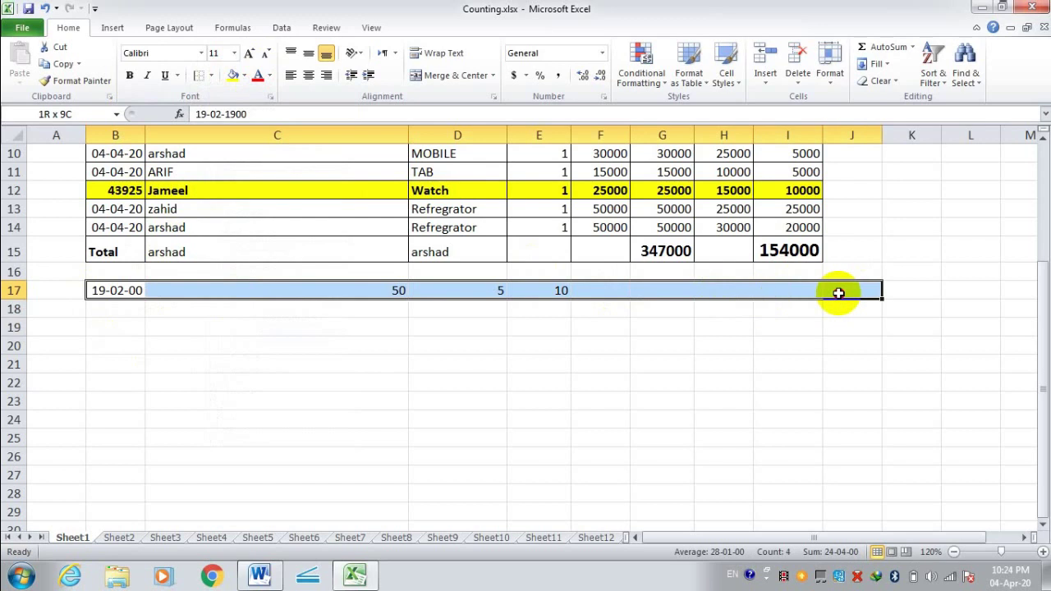
click(211, 76)
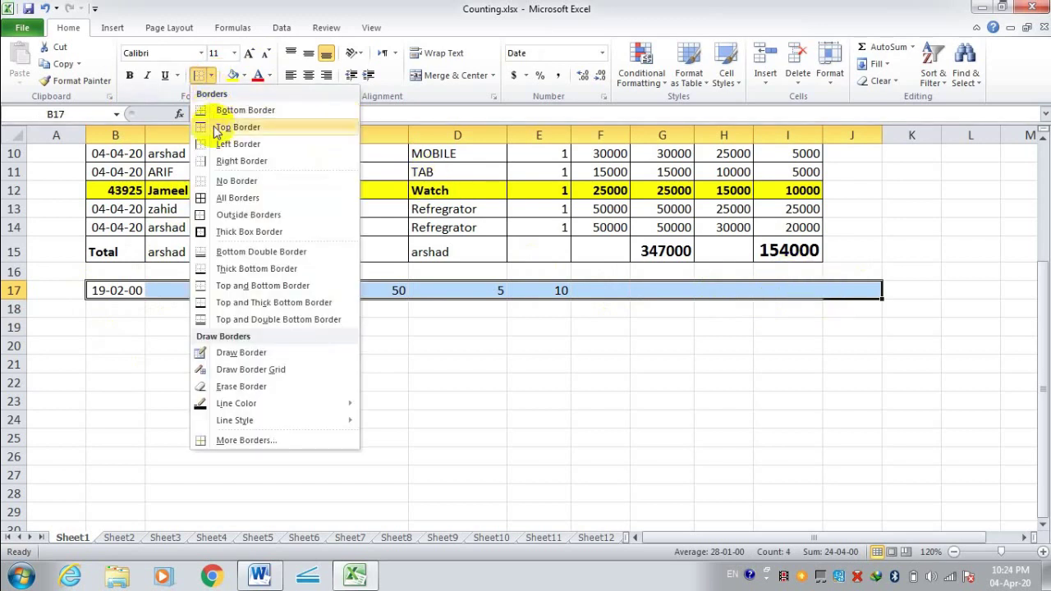
click(220, 161)
click(665, 341)
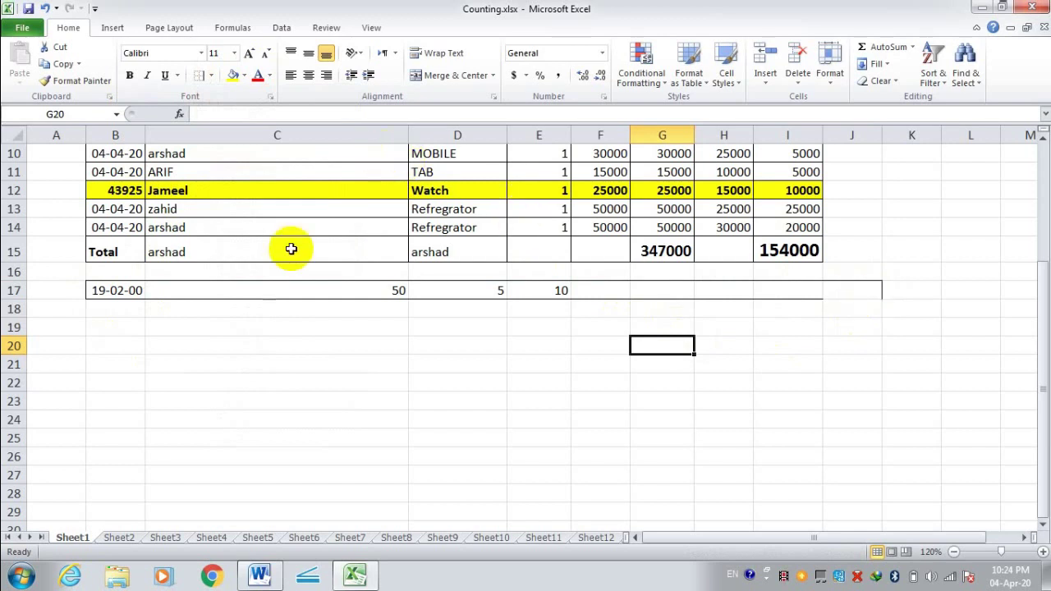
Step: Clear all borders from row 17 with No Border
click(225, 336)
drag(101, 291, 856, 291)
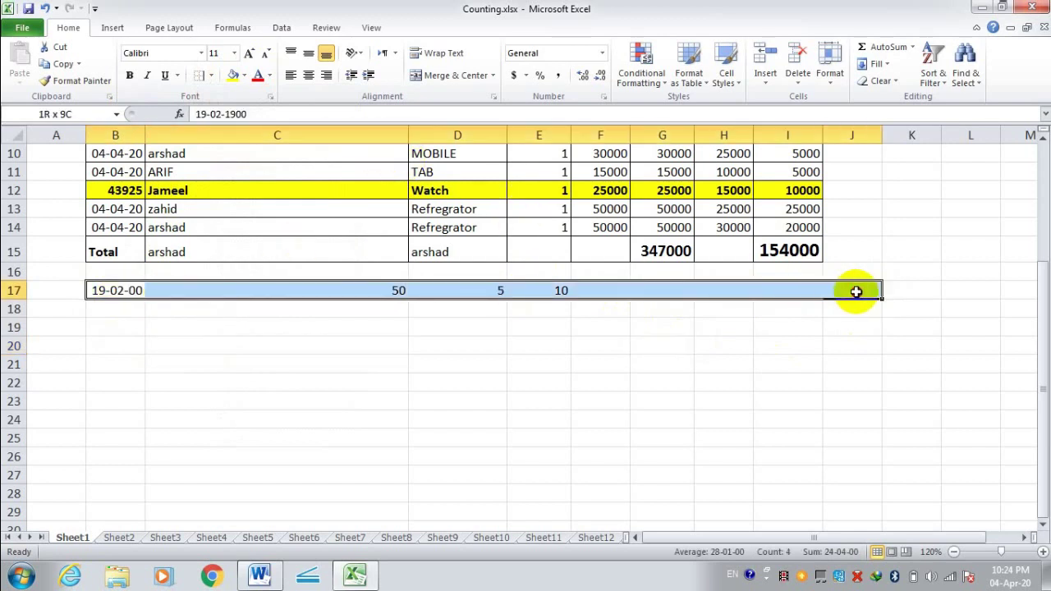
click(210, 76)
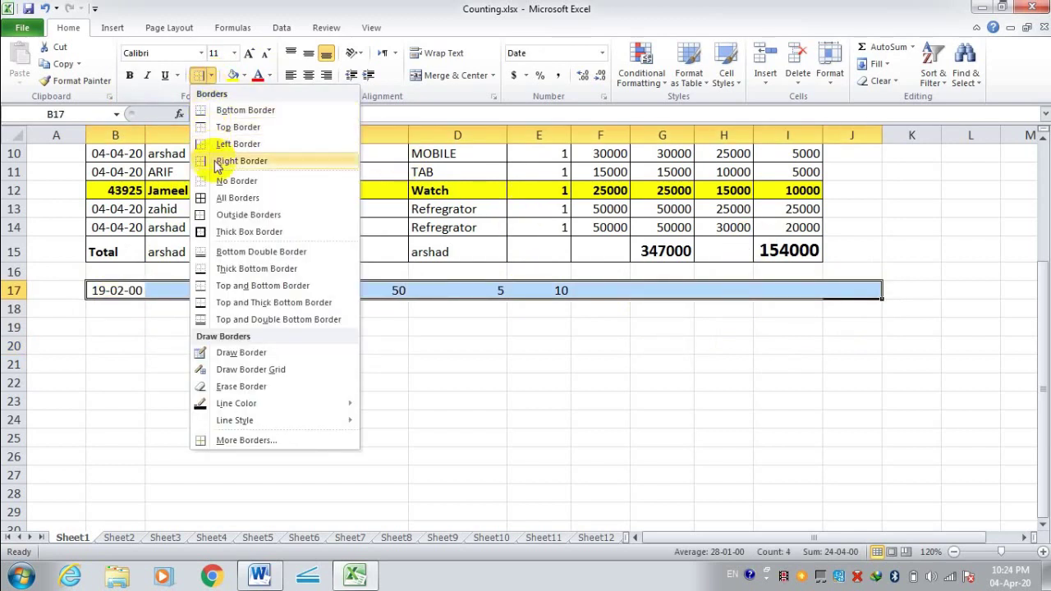
click(220, 182)
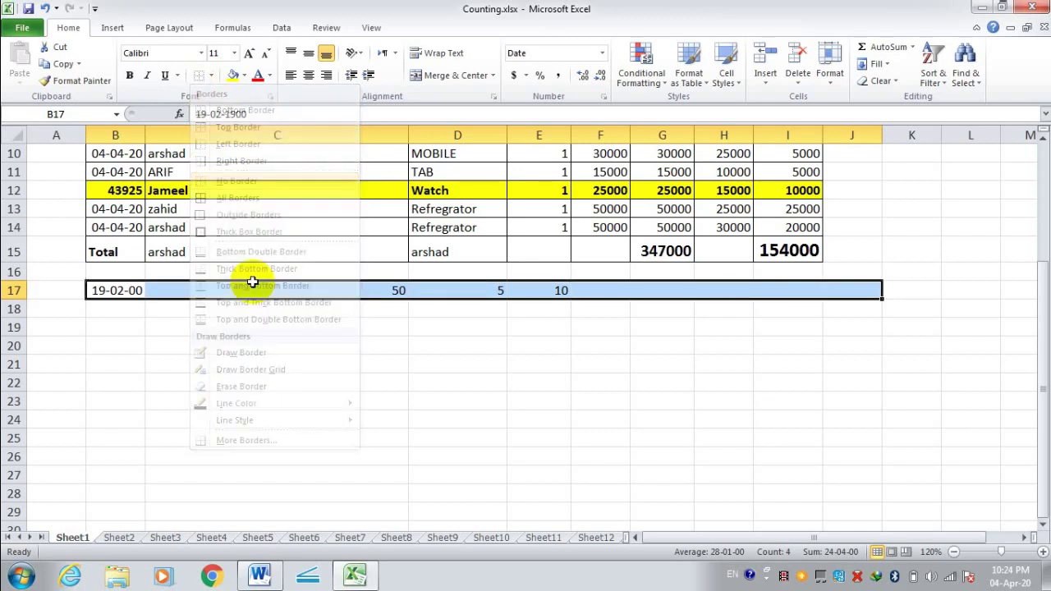
click(265, 345)
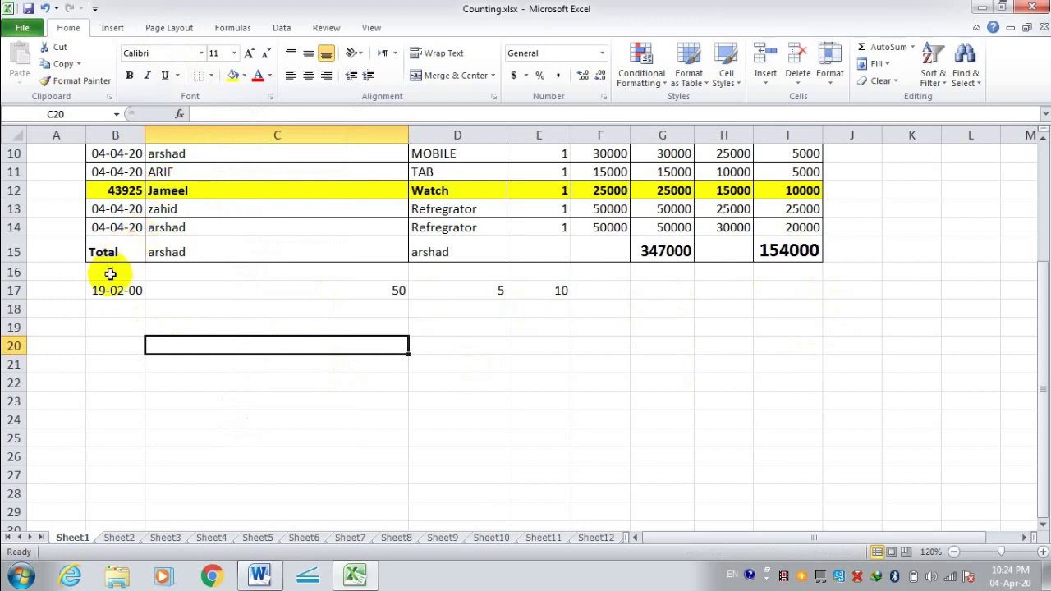
drag(114, 290, 762, 290)
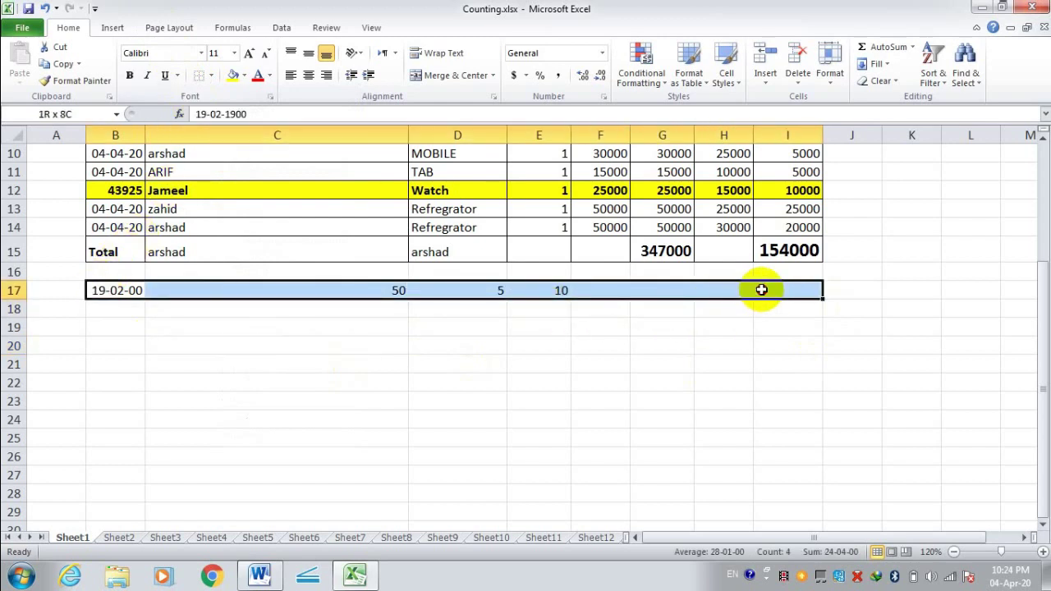
click(212, 76)
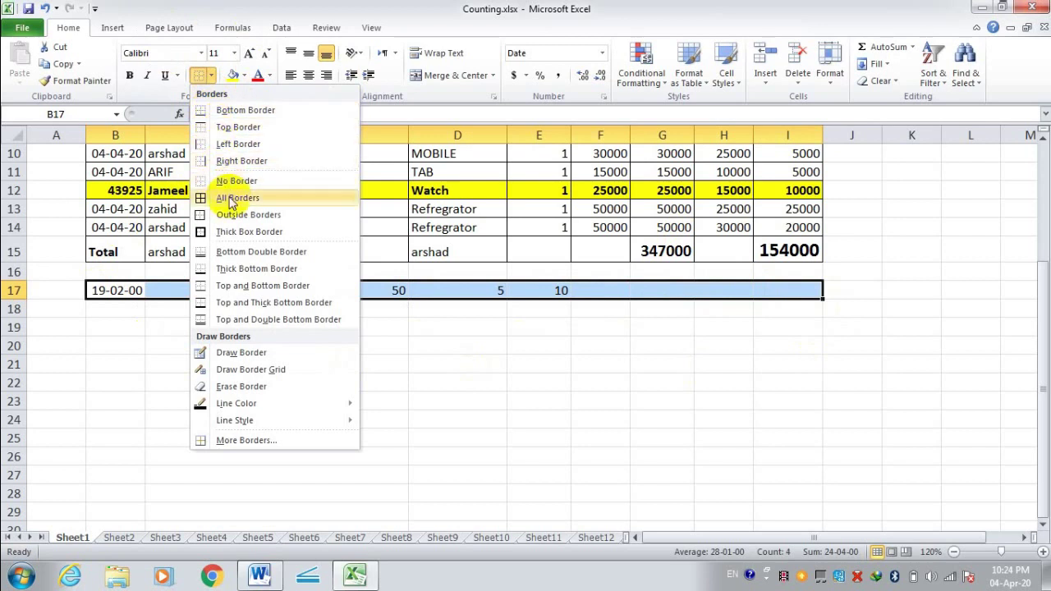
click(99, 323)
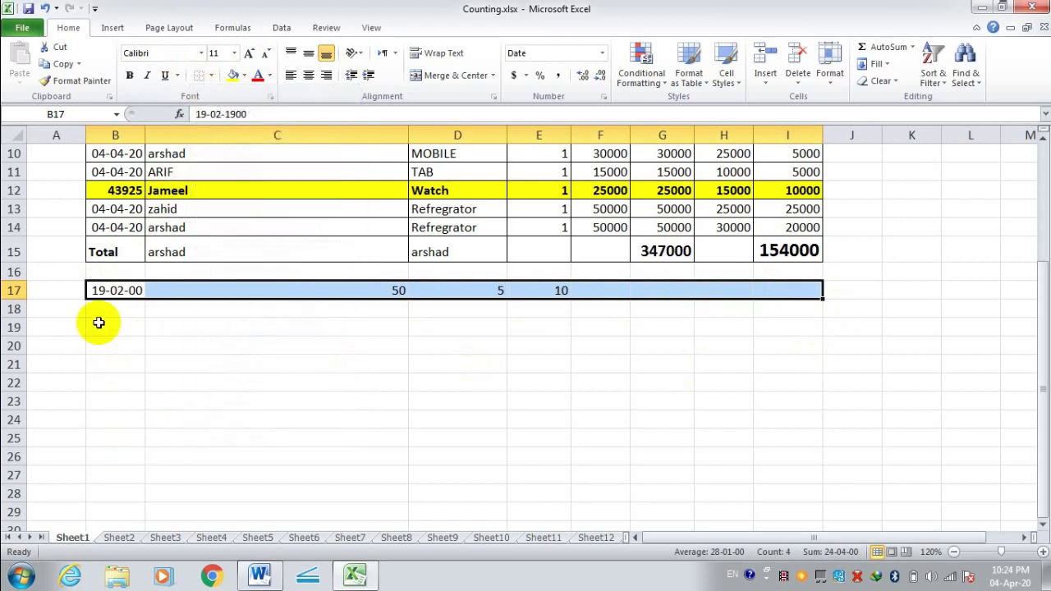
Step: Apply All Borders to B16:I24, then add Outside Borders around the block
drag(93, 275, 767, 415)
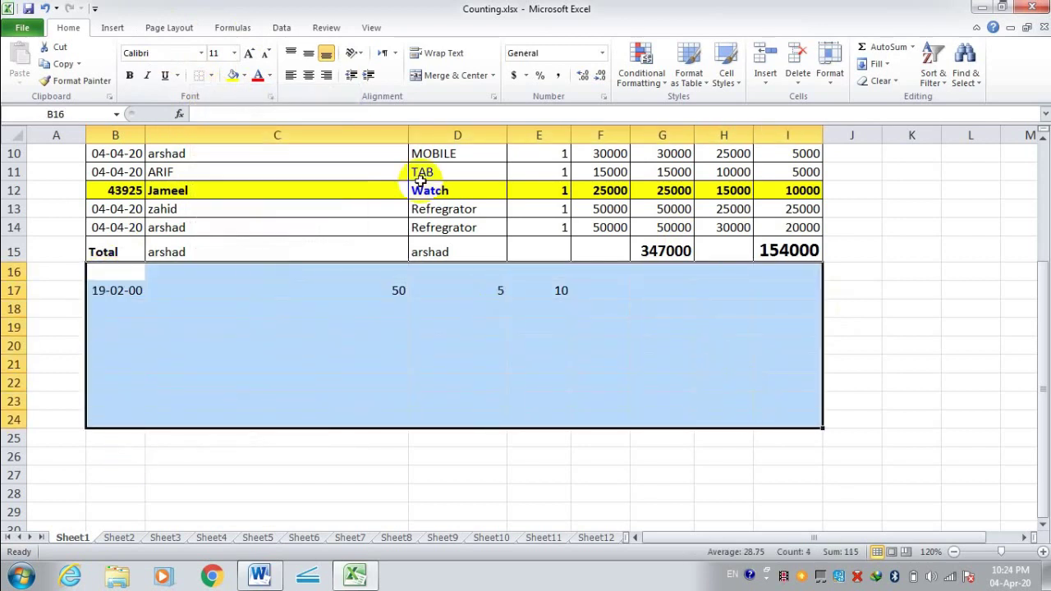
click(212, 76)
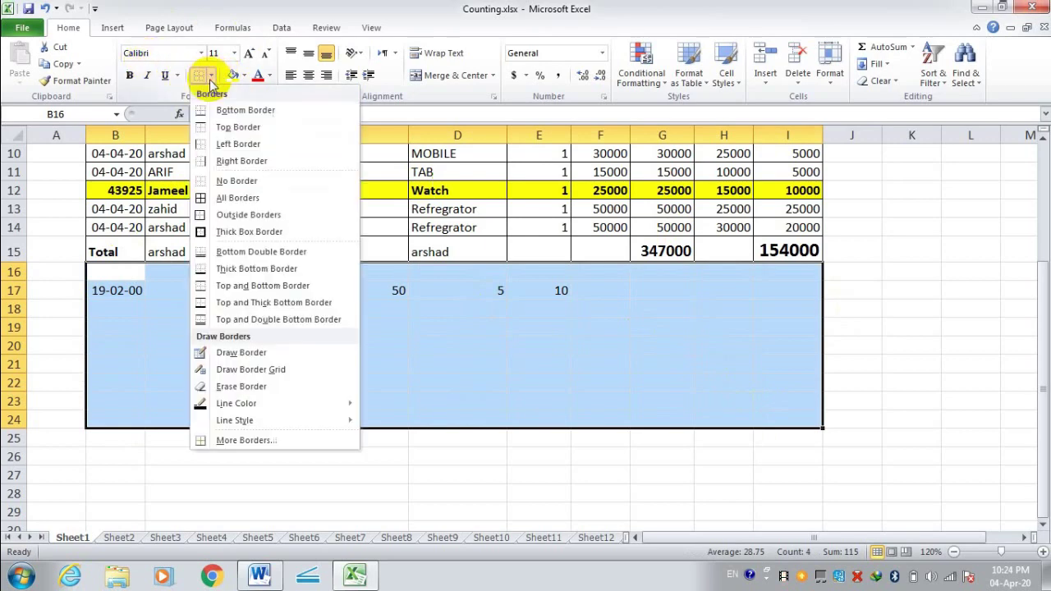
click(238, 196)
drag(456, 475, 456, 460)
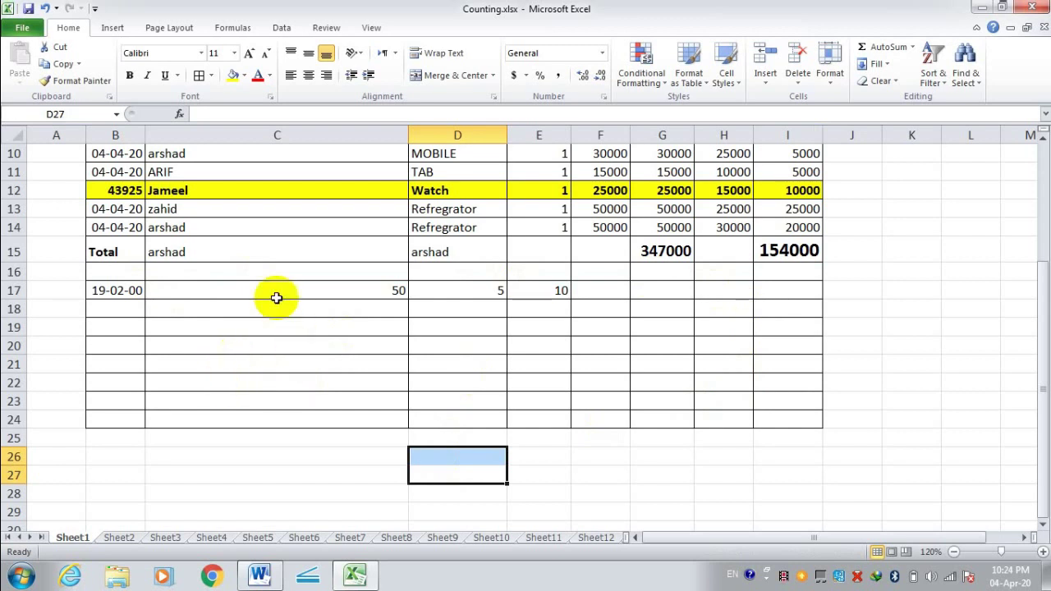
click(200, 362)
mouse_move(119, 272)
mouse_down()
mouse_move(793, 404)
mouse_move(790, 419)
mouse_up()
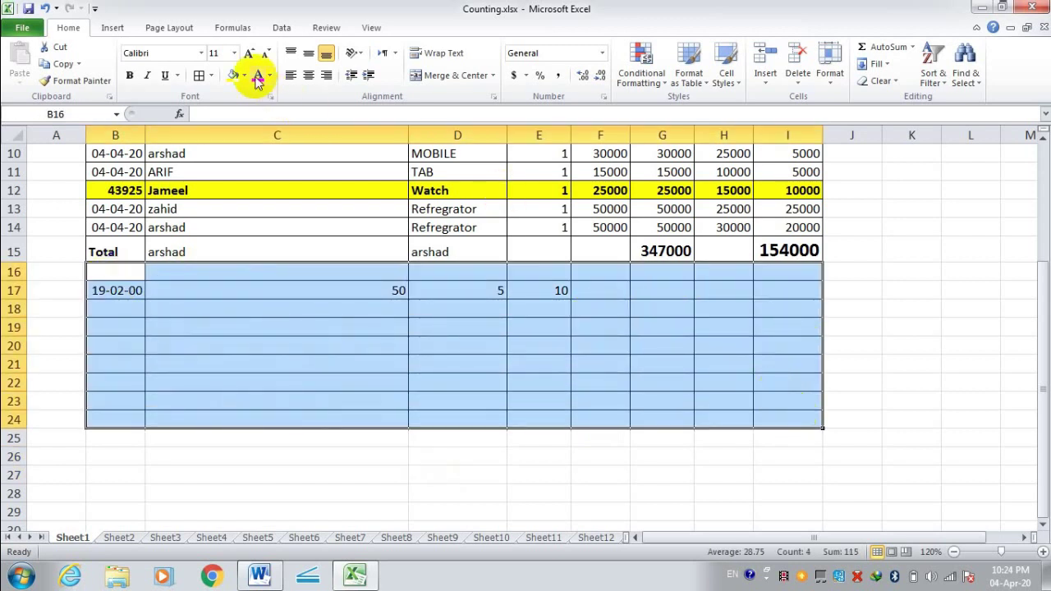
click(211, 76)
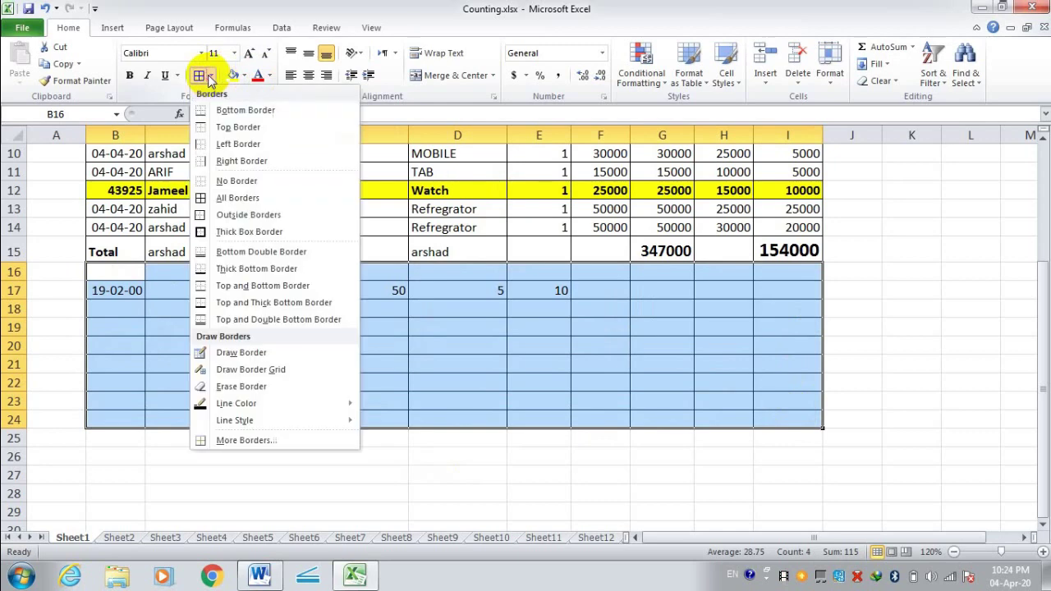
click(227, 216)
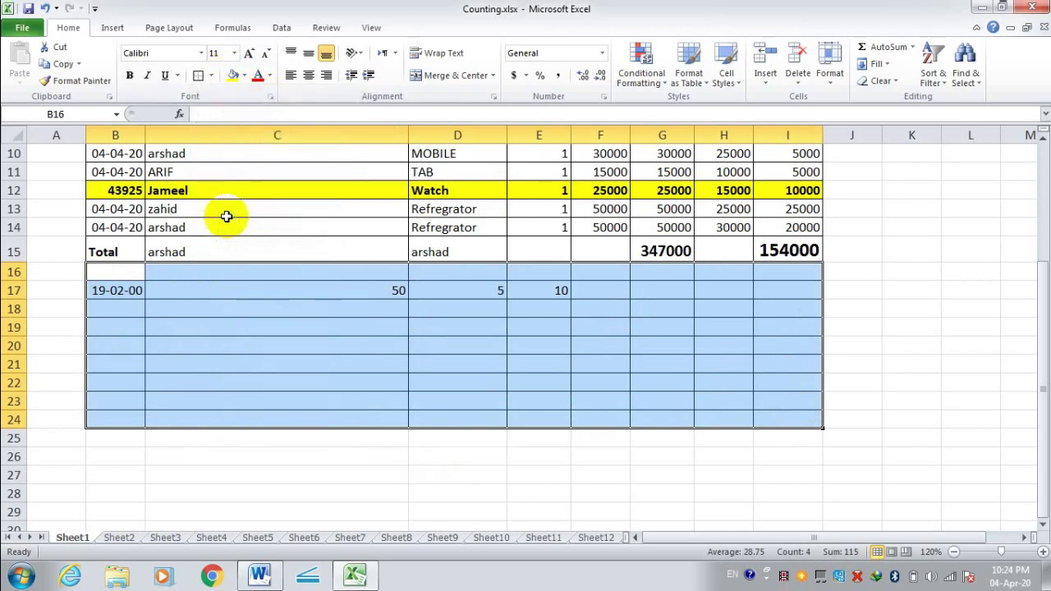
Step: Give the empty range B27:I33 an outside border
click(268, 408)
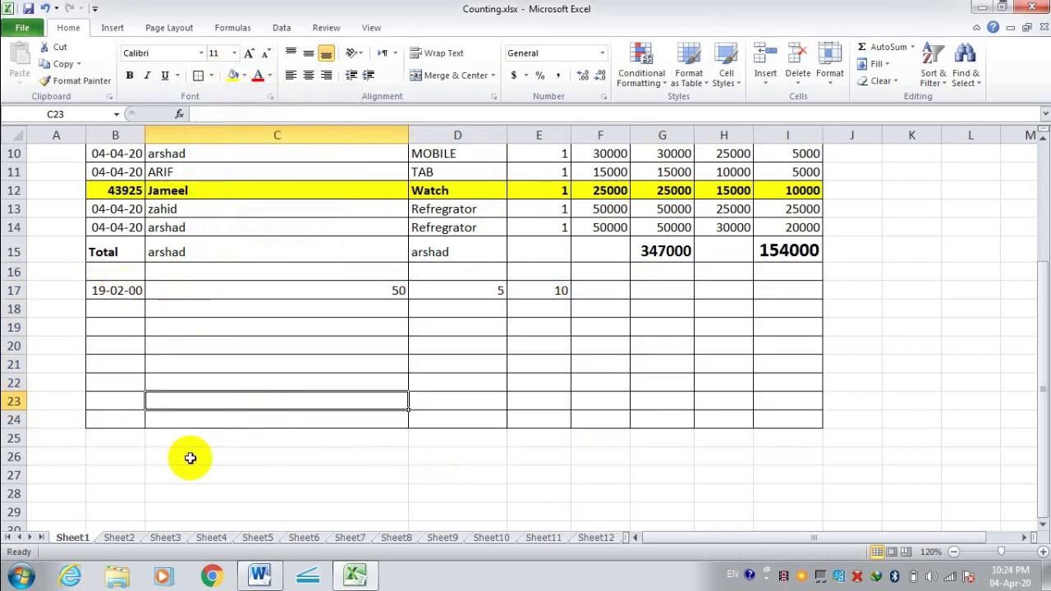
scroll(286, 348, down, 3)
drag(123, 300, 797, 411)
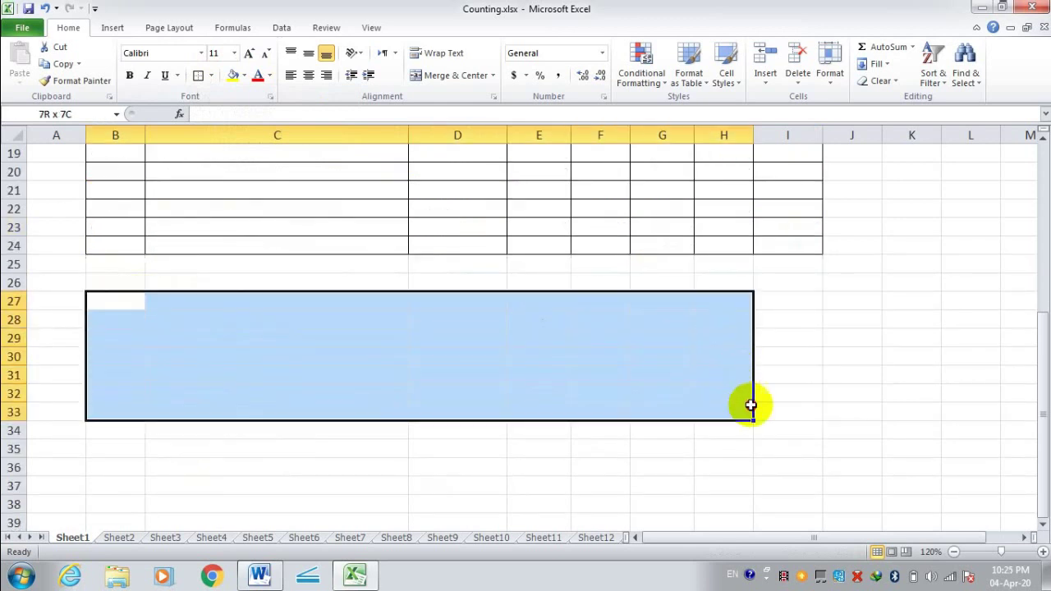
click(198, 76)
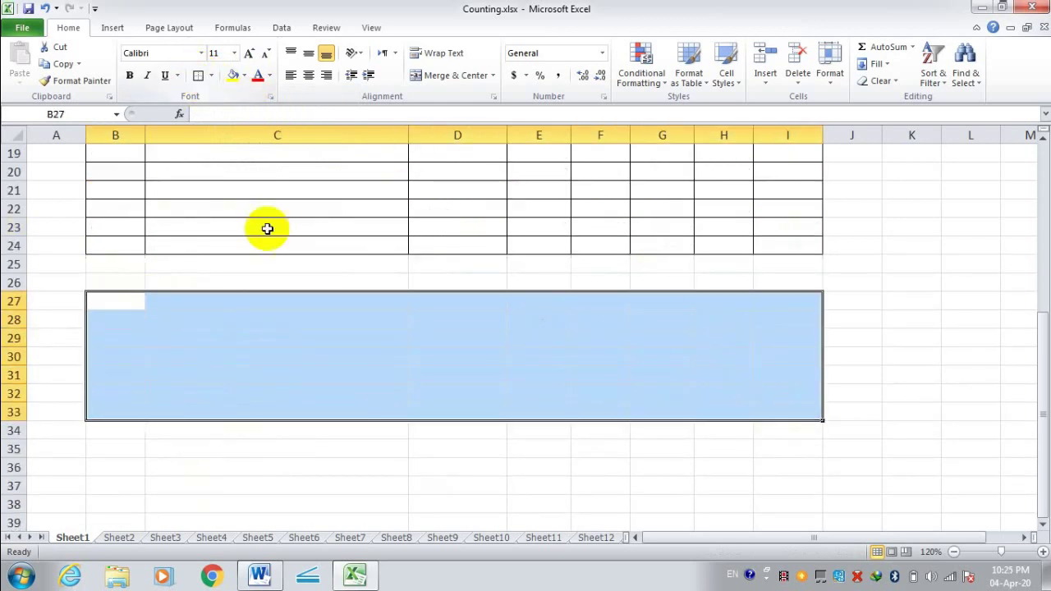
click(871, 283)
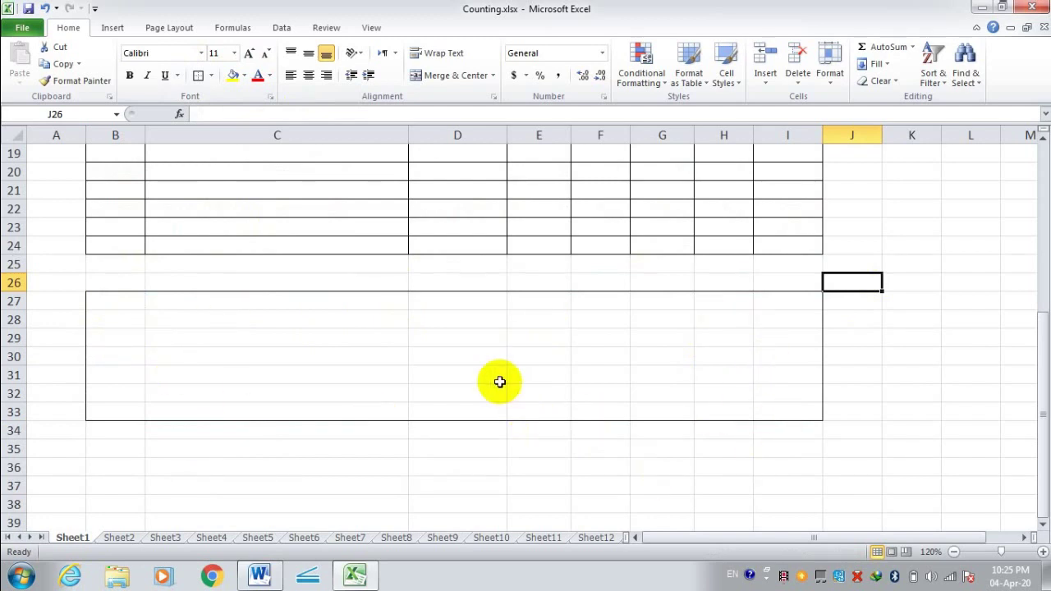
scroll(394, 357, down, 1)
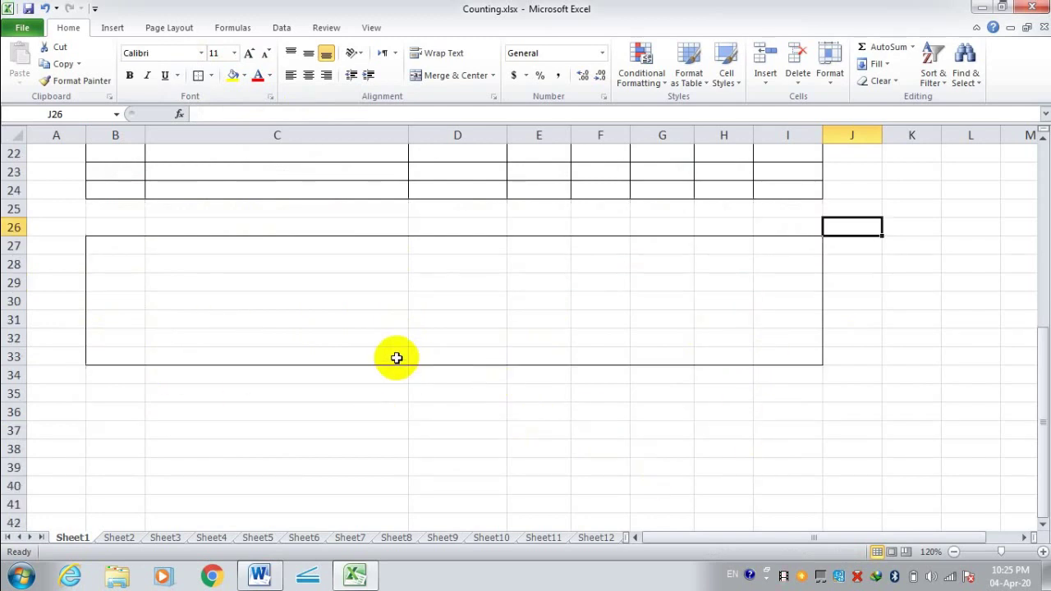
click(198, 368)
mouse_move(110, 246)
mouse_down()
mouse_move(821, 353)
mouse_move(822, 338)
mouse_up()
click(211, 75)
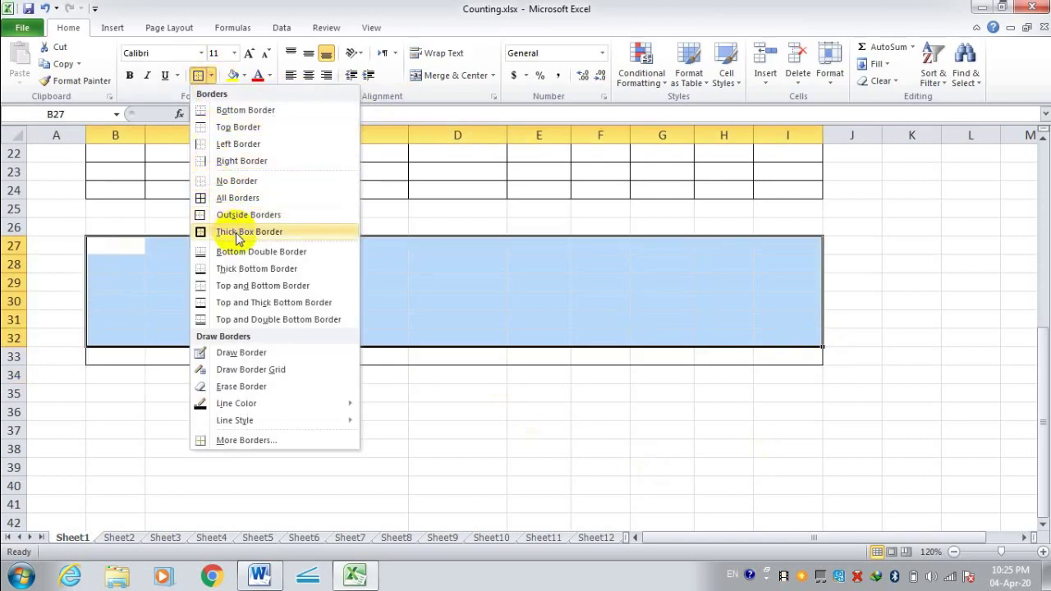
click(556, 364)
Step: Frame B35:I44 with a Thick Box Border
scroll(411, 329, down, 3)
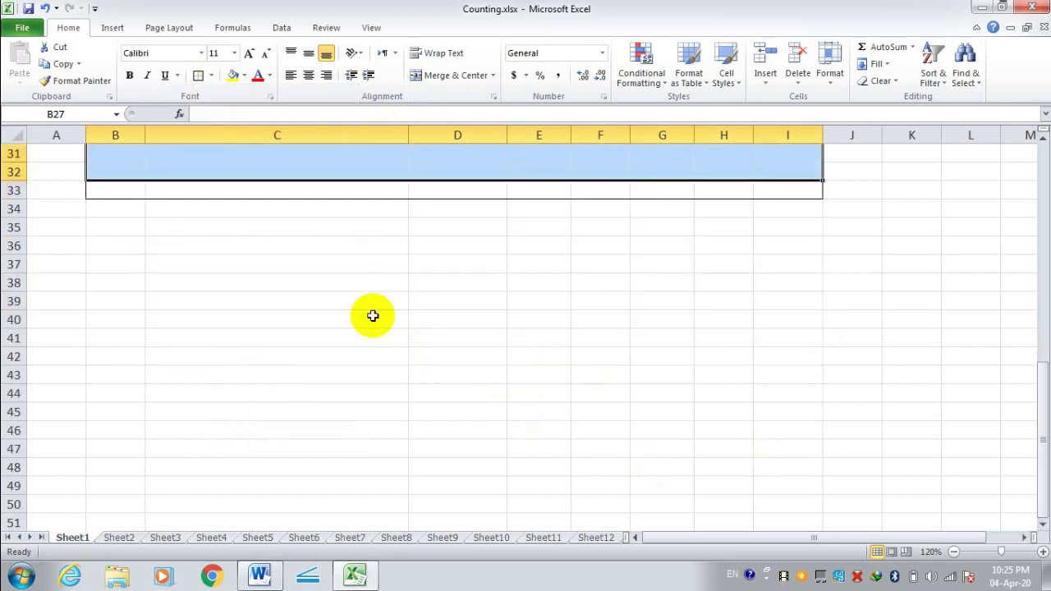
mouse_move(115, 228)
mouse_down()
mouse_move(769, 256)
mouse_move(791, 394)
mouse_up()
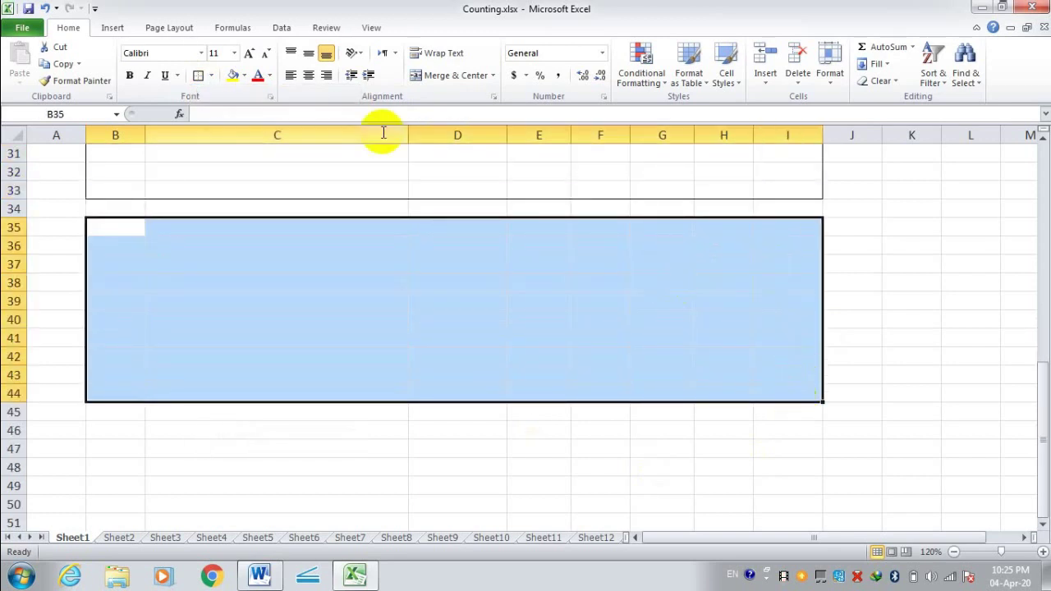
click(211, 76)
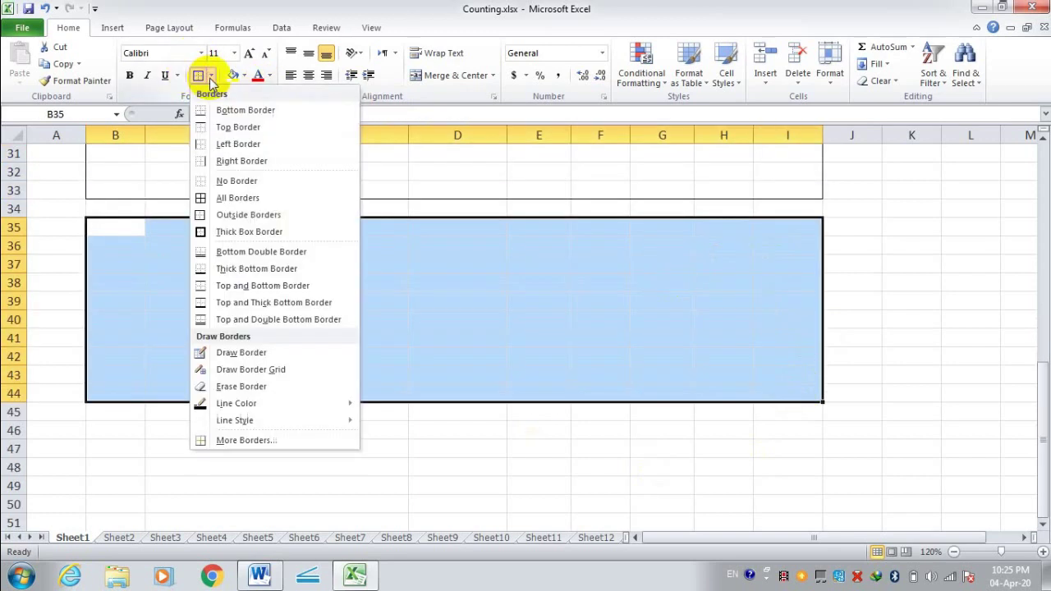
click(233, 233)
click(855, 299)
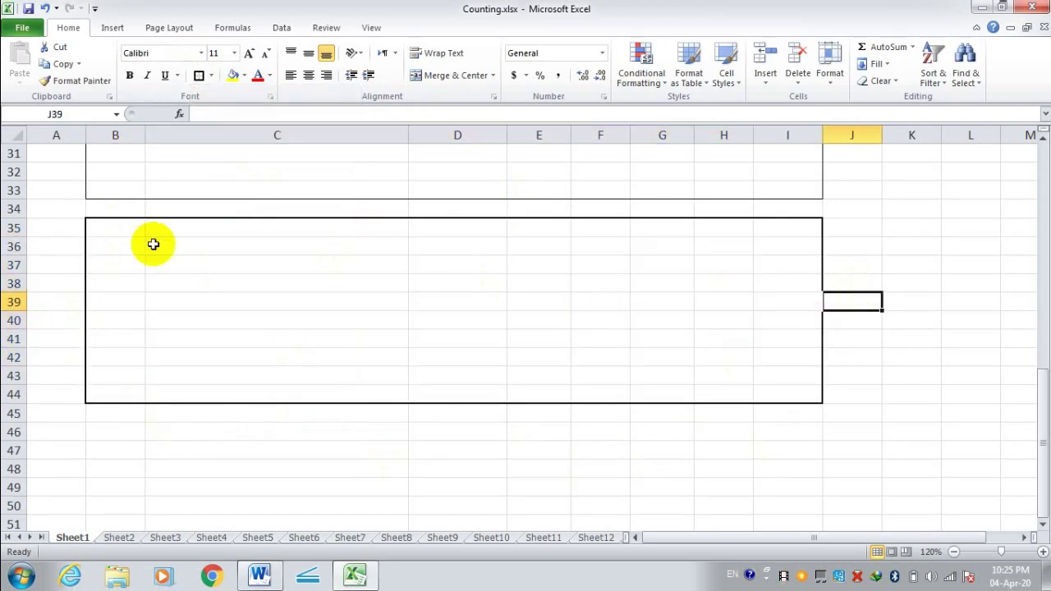
click(153, 340)
scroll(162, 340, down, 4)
scroll(132, 271, down, 1)
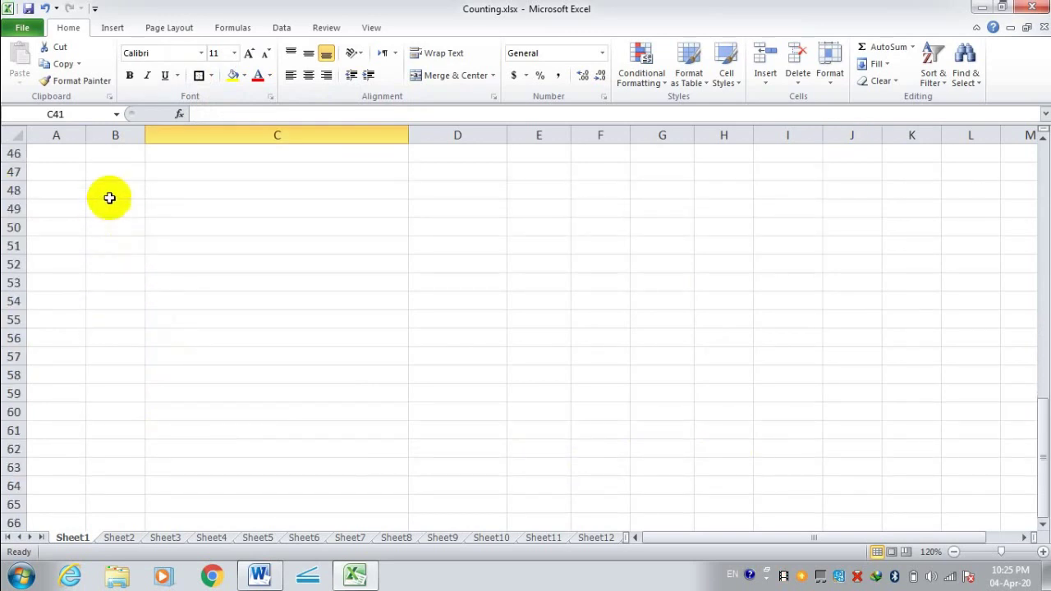
Step: Try a double bottom border on B48:G54 and a thick bottom border on B50:G54
drag(110, 198, 662, 301)
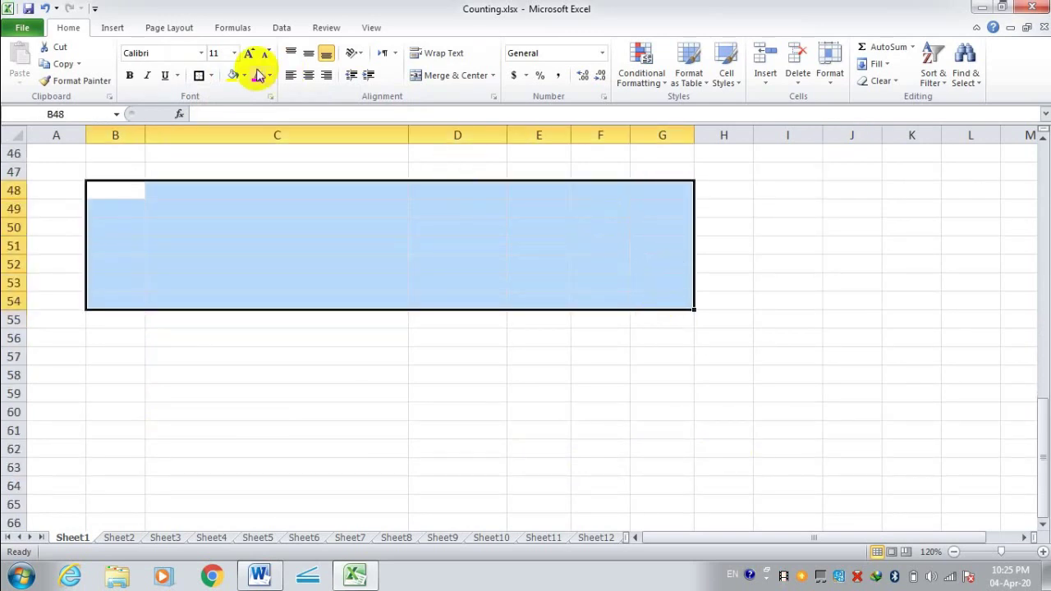
click(212, 76)
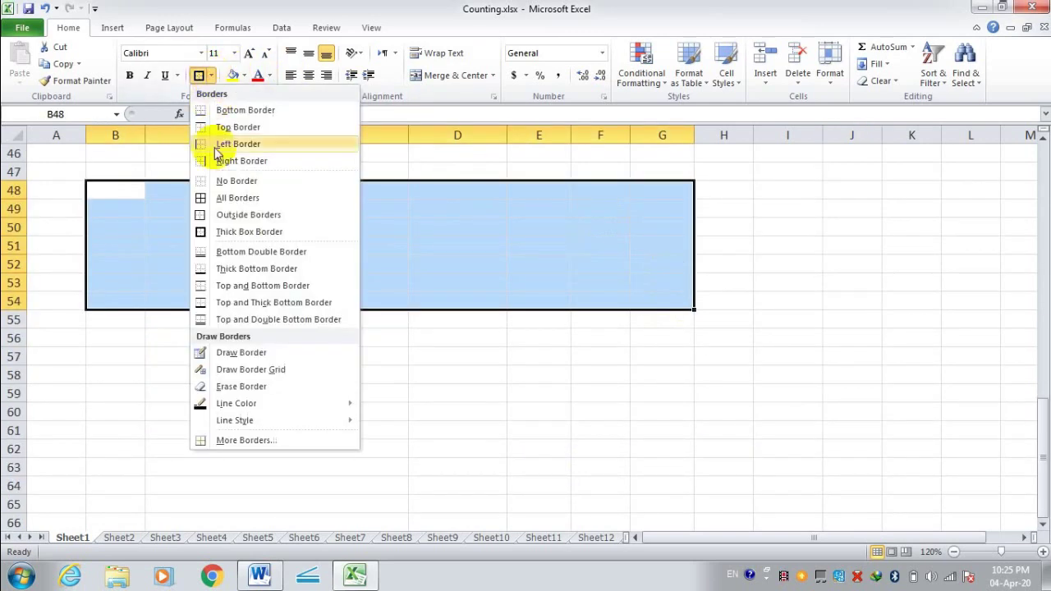
click(253, 260)
click(254, 360)
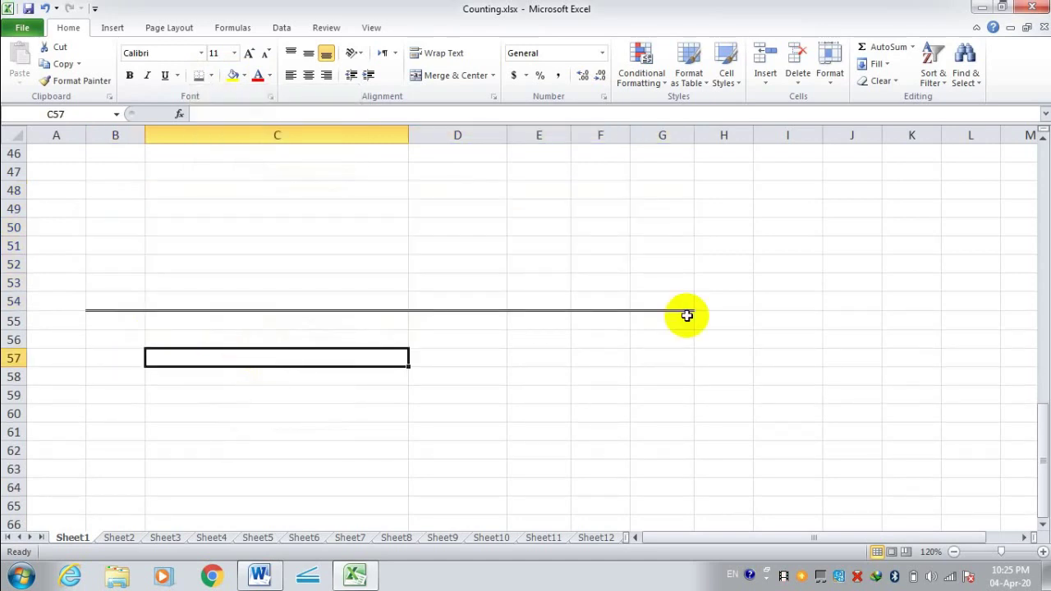
drag(113, 228, 676, 293)
click(211, 75)
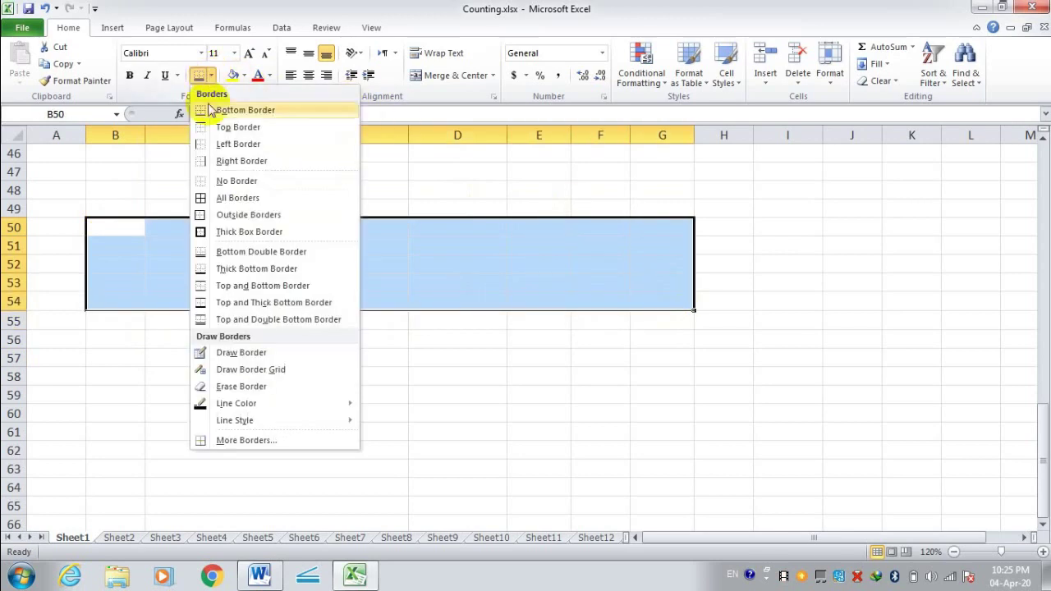
click(234, 270)
click(282, 357)
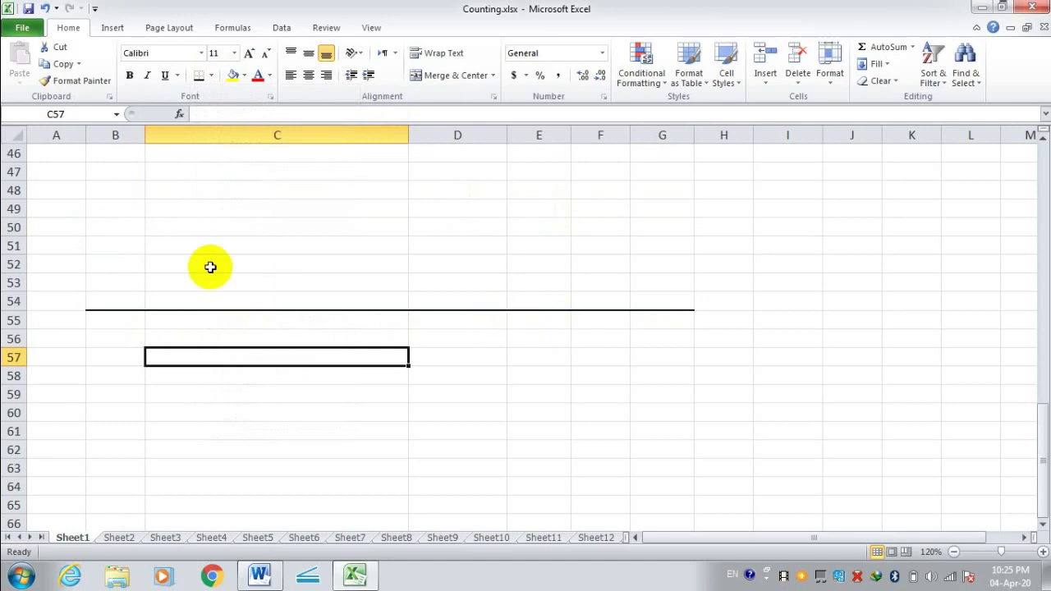
Step: Apply Top and Bottom, then Top and Thick Bottom Border, to B51:G54
drag(123, 244, 684, 296)
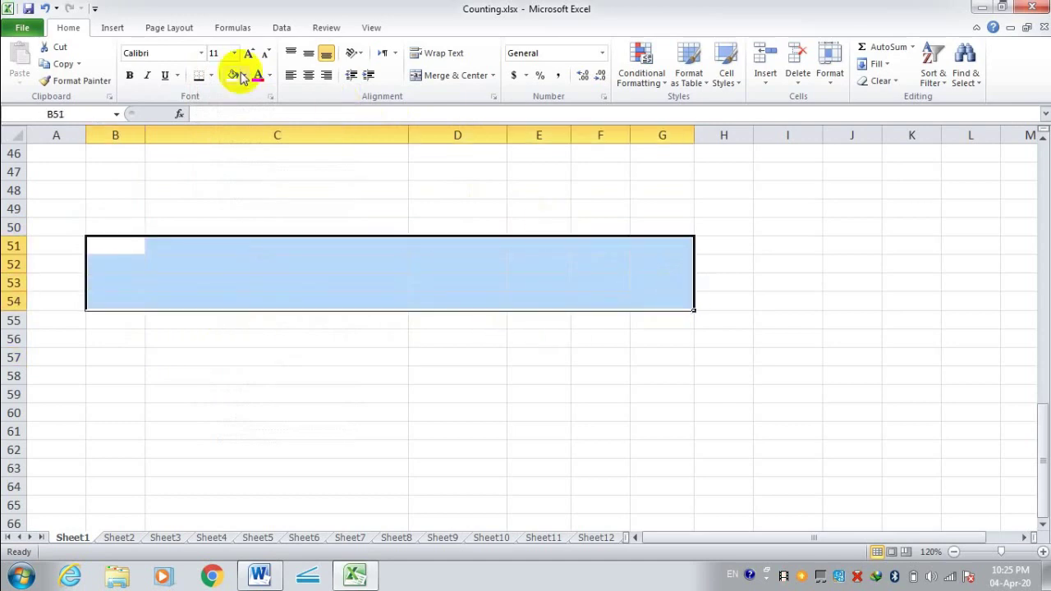
click(211, 75)
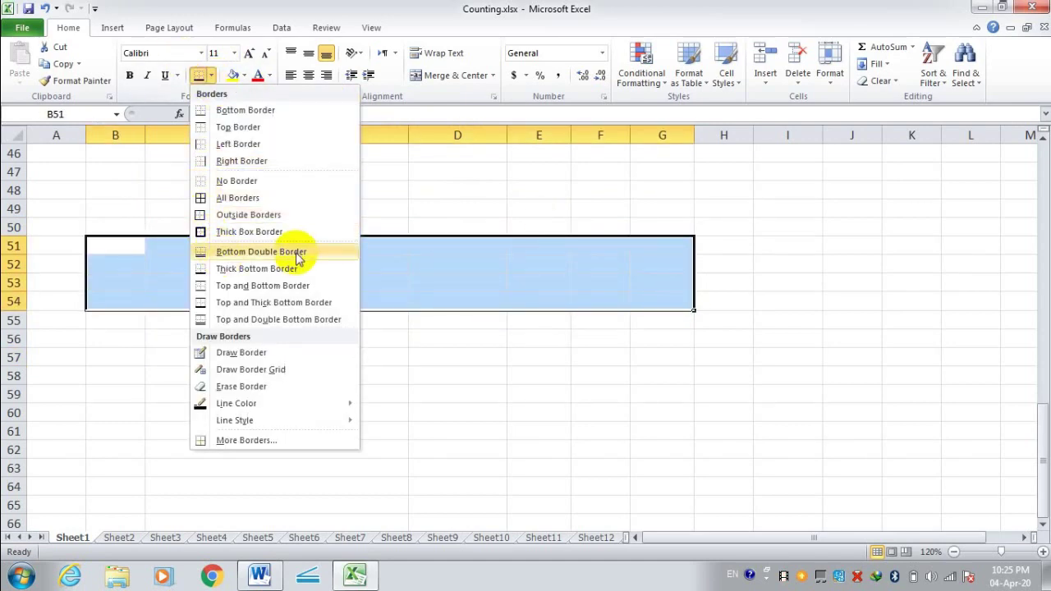
click(255, 286)
click(255, 391)
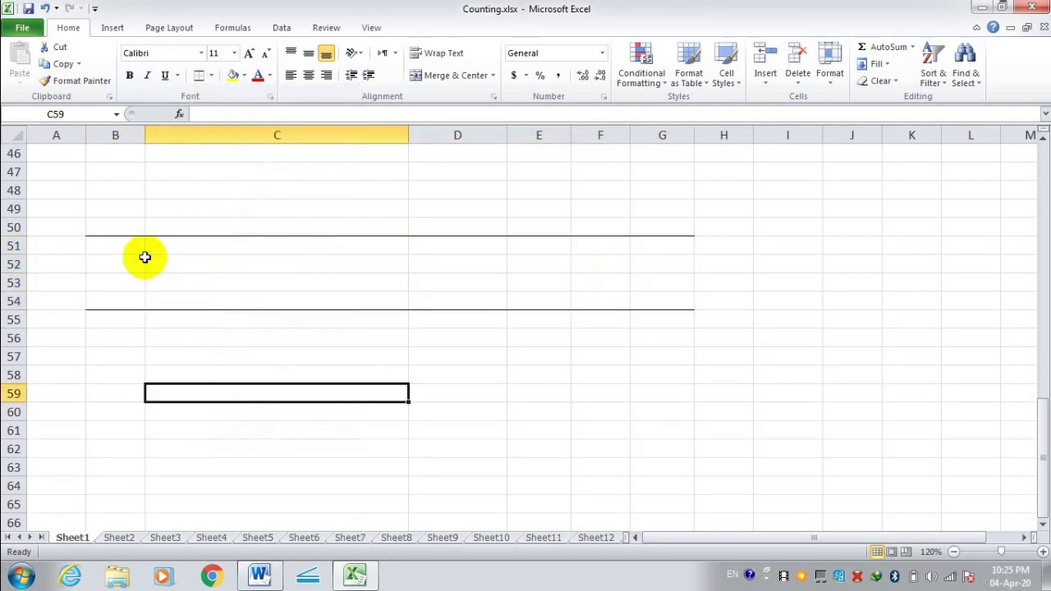
drag(115, 243, 650, 296)
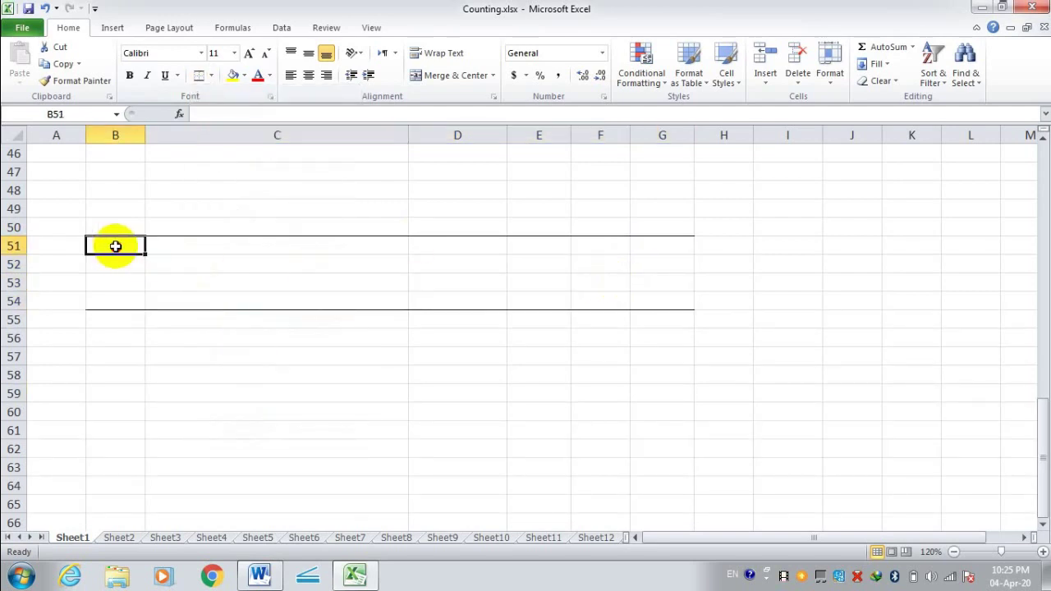
click(211, 76)
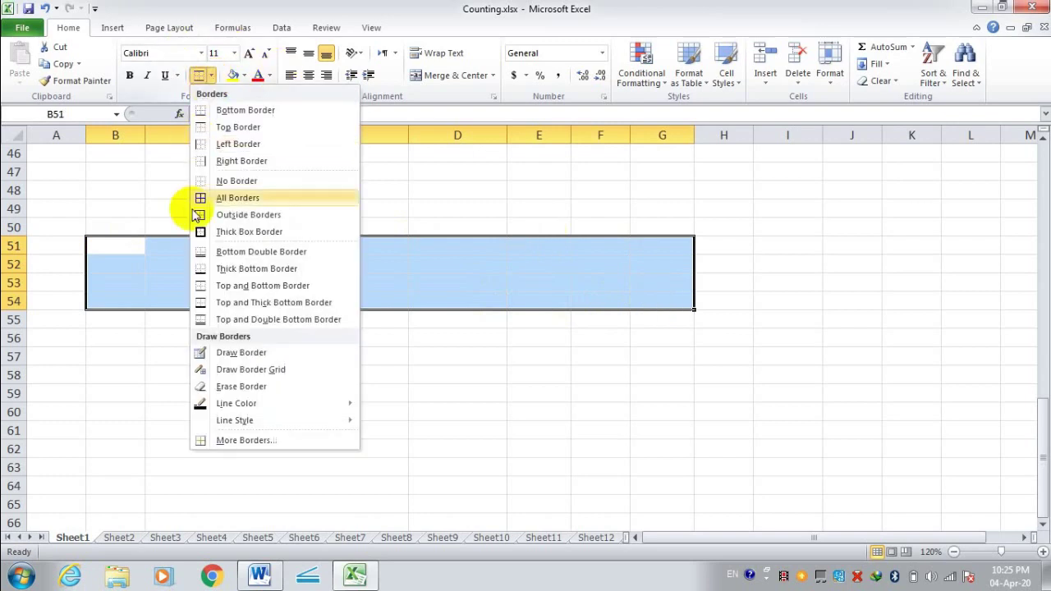
click(249, 303)
click(322, 383)
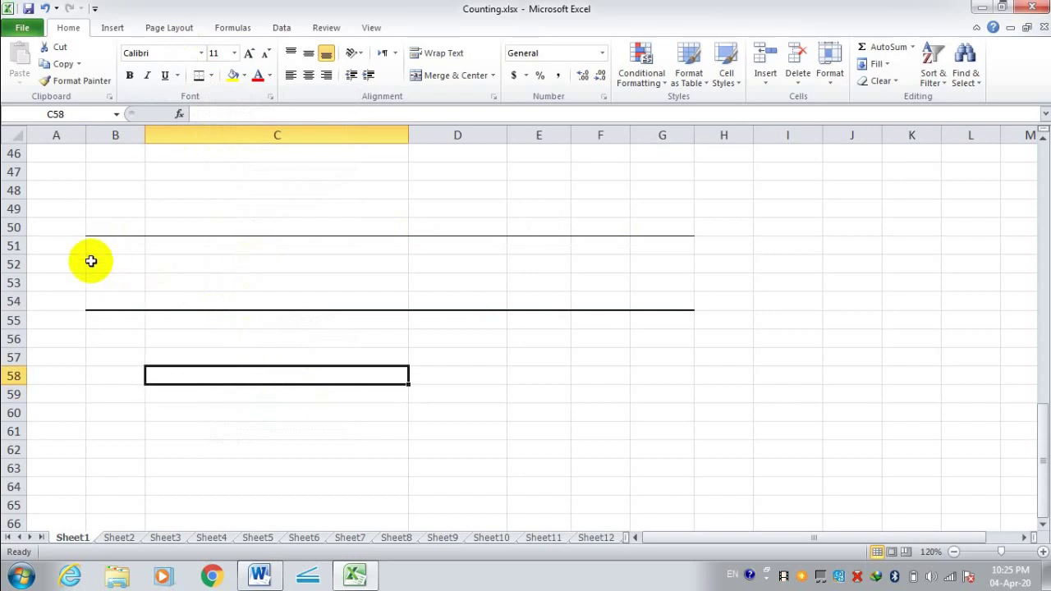
Step: Switch B51:G54 to a Top and Double Bottom Border
drag(92, 247, 680, 311)
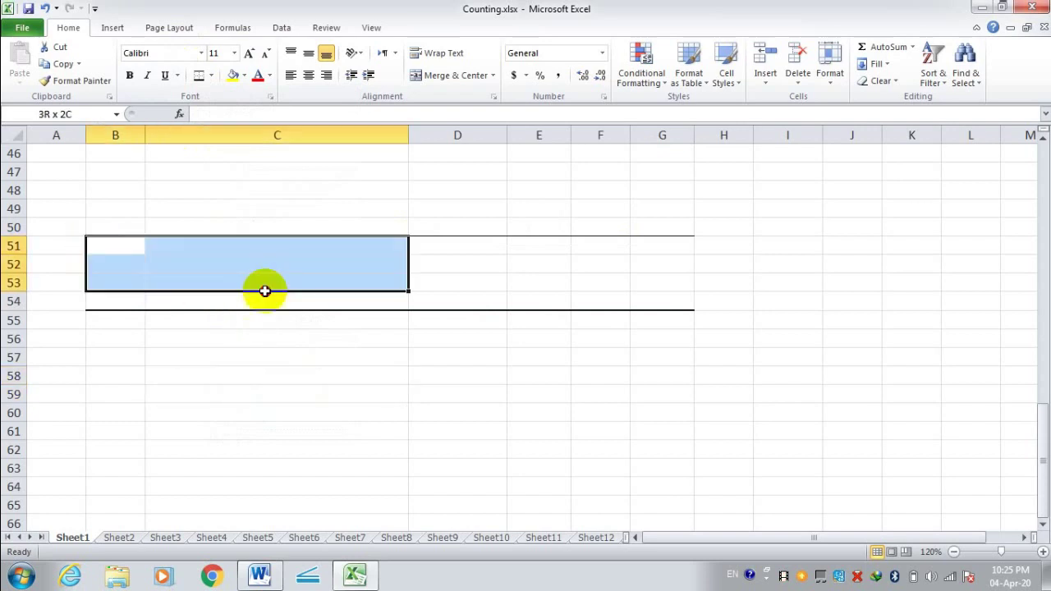
click(212, 75)
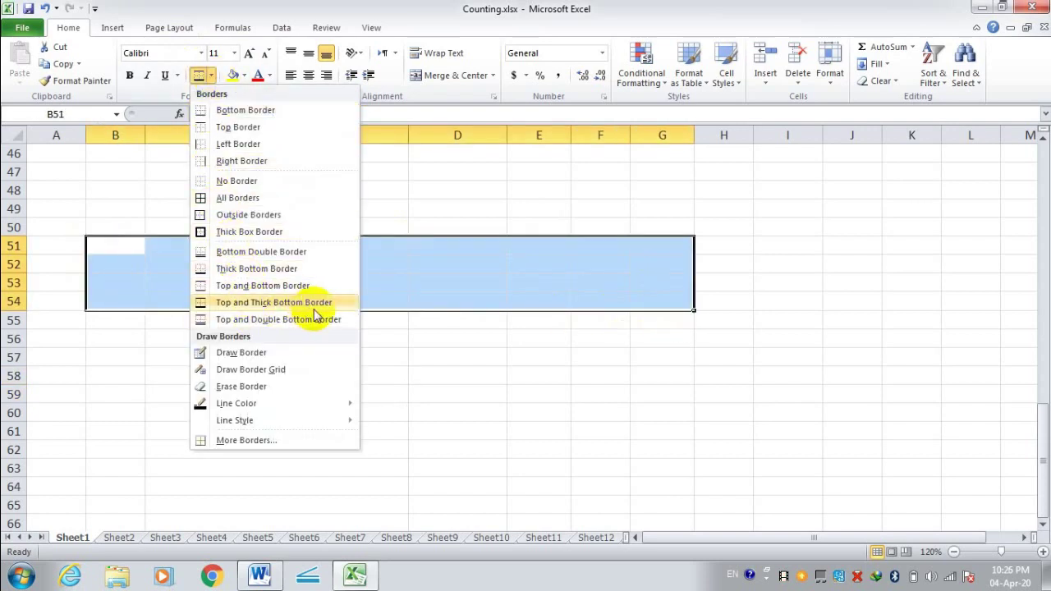
click(254, 320)
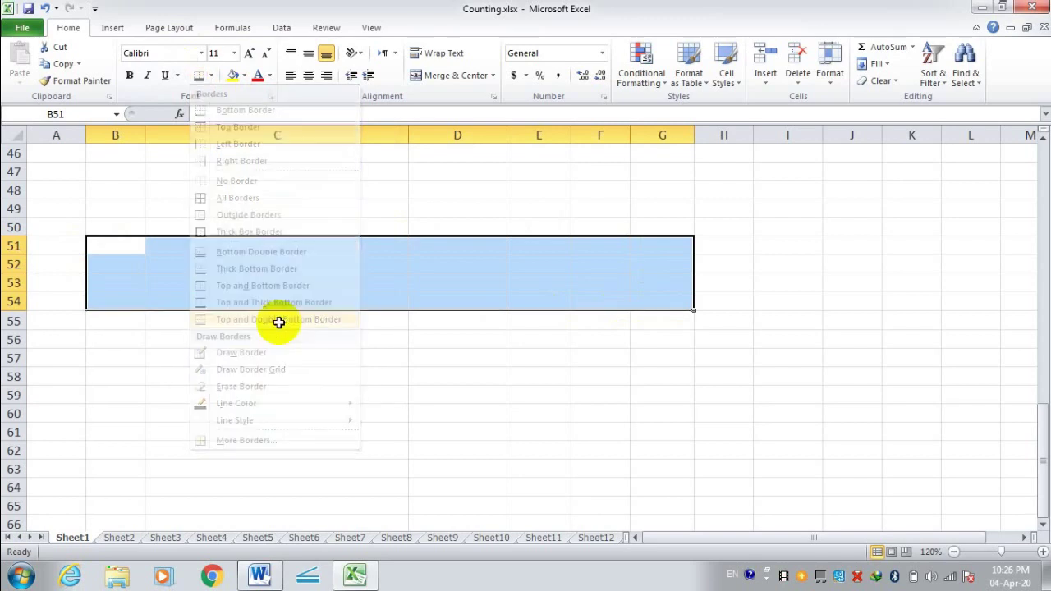
click(396, 373)
drag(123, 260, 662, 301)
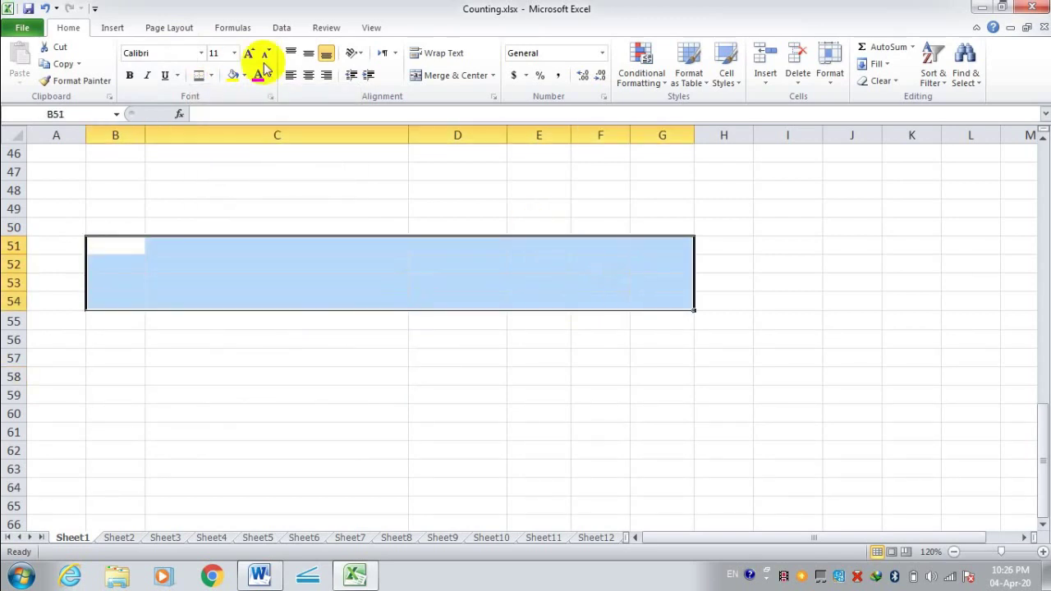
Step: With Draw Border, outline B51:H54, B55:H60 and B46:H49
click(210, 77)
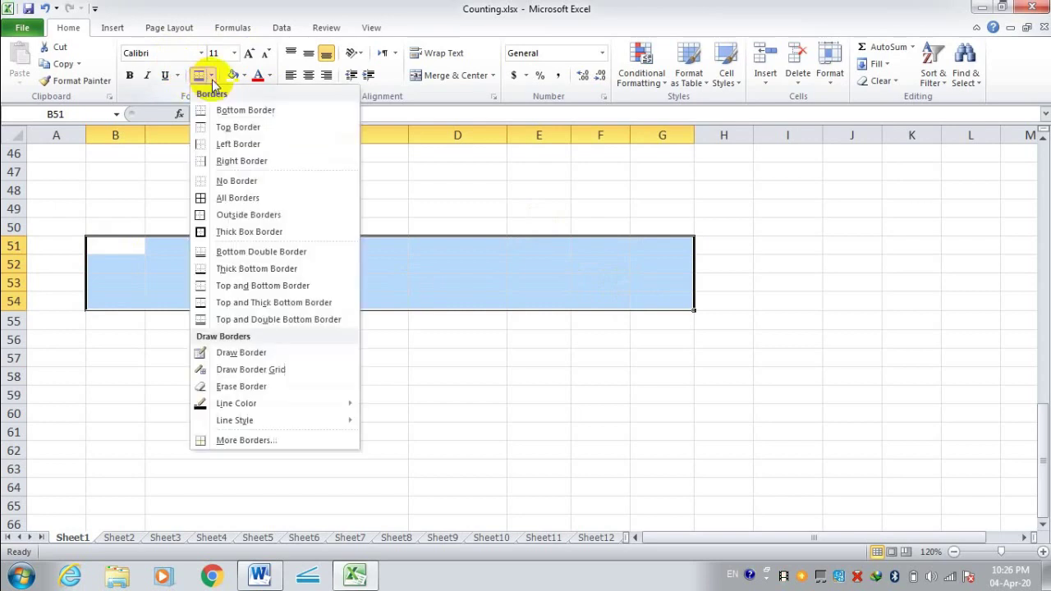
click(263, 354)
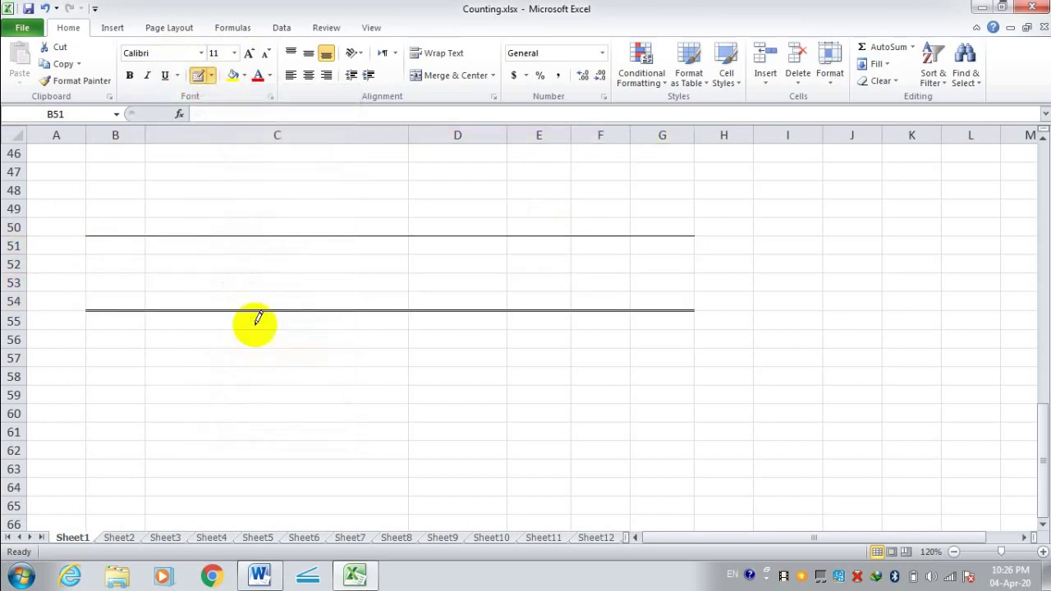
drag(94, 232, 707, 291)
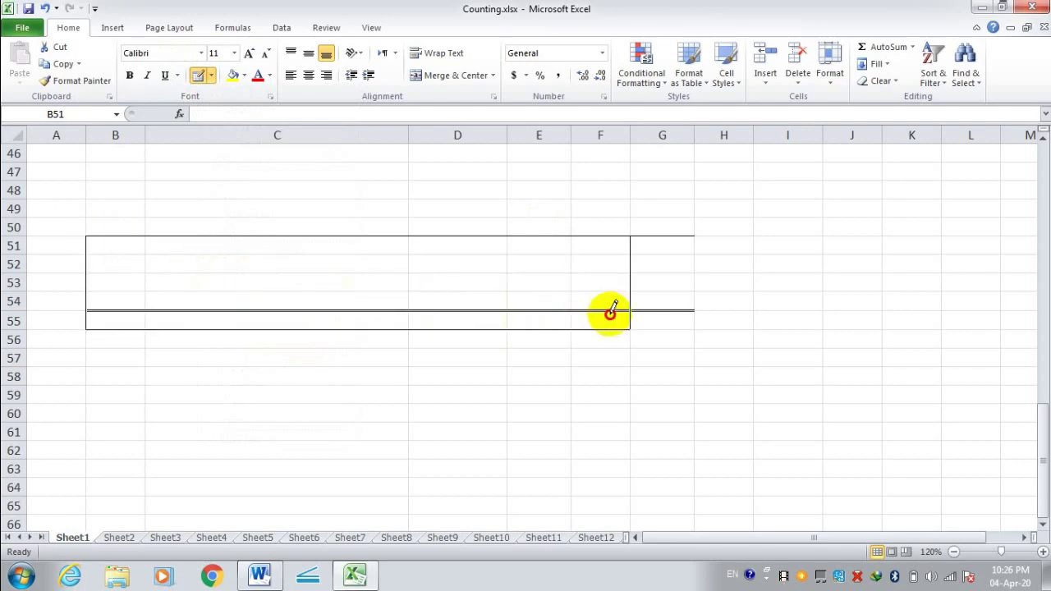
click(669, 365)
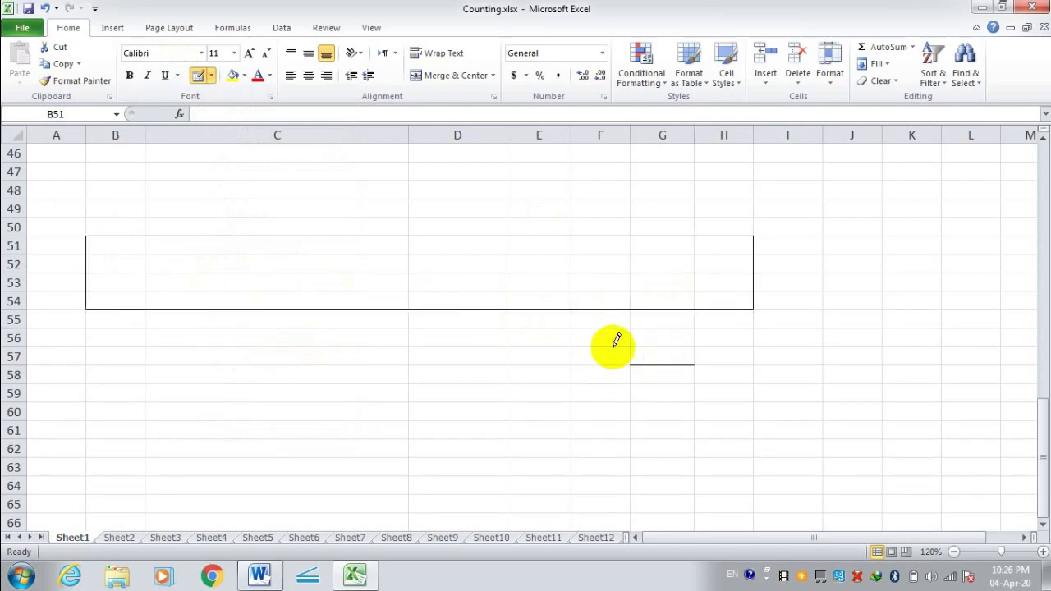
drag(105, 314, 711, 418)
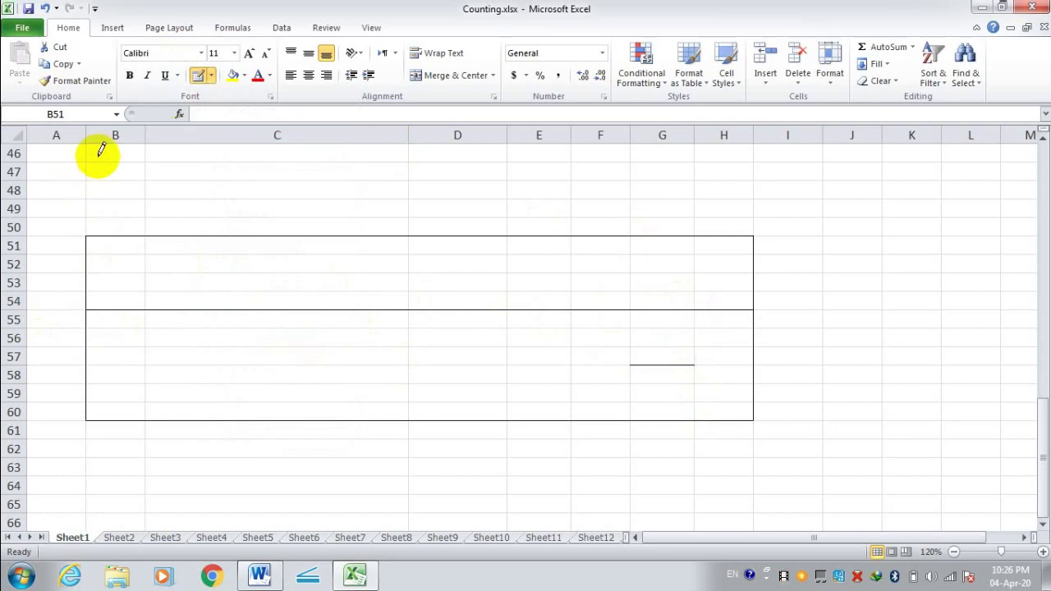
drag(100, 150, 737, 215)
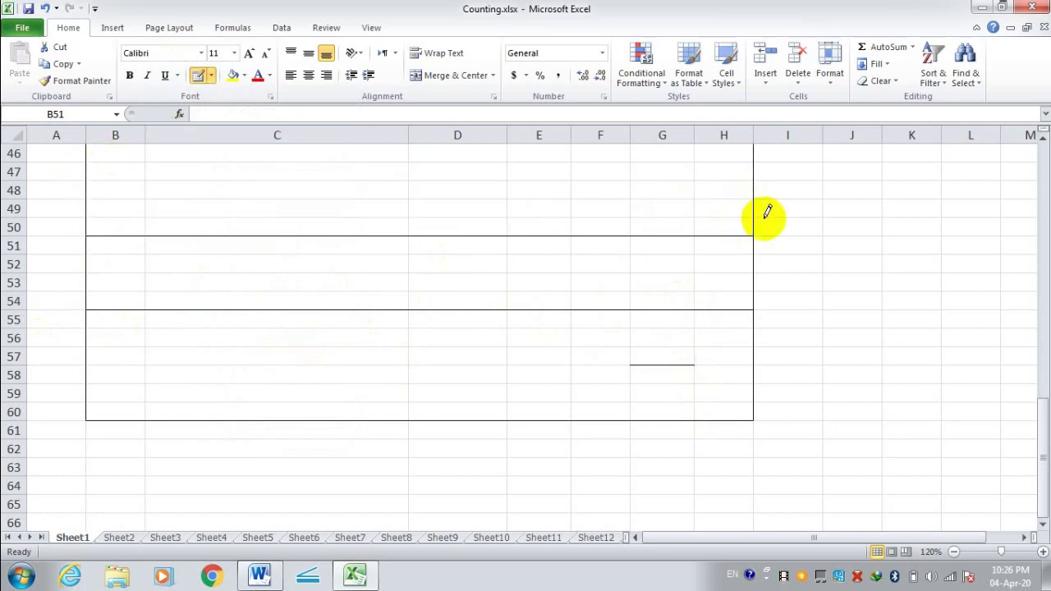
scroll(797, 223, up, 2)
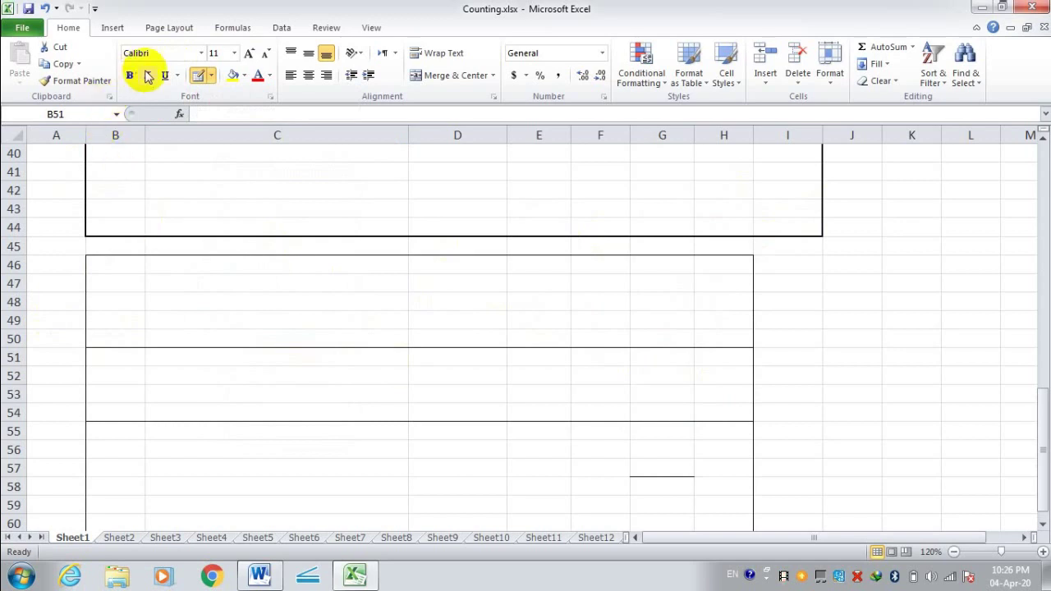
Step: Draw border grids over B46:C50, D46:E50 and columns C and E in rows 51–54
click(212, 76)
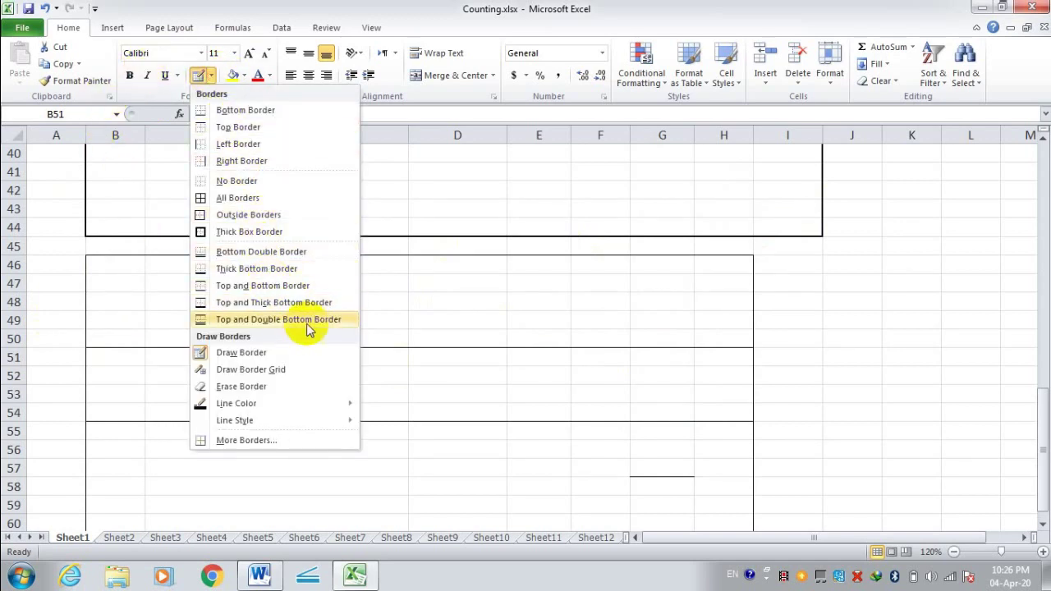
click(297, 369)
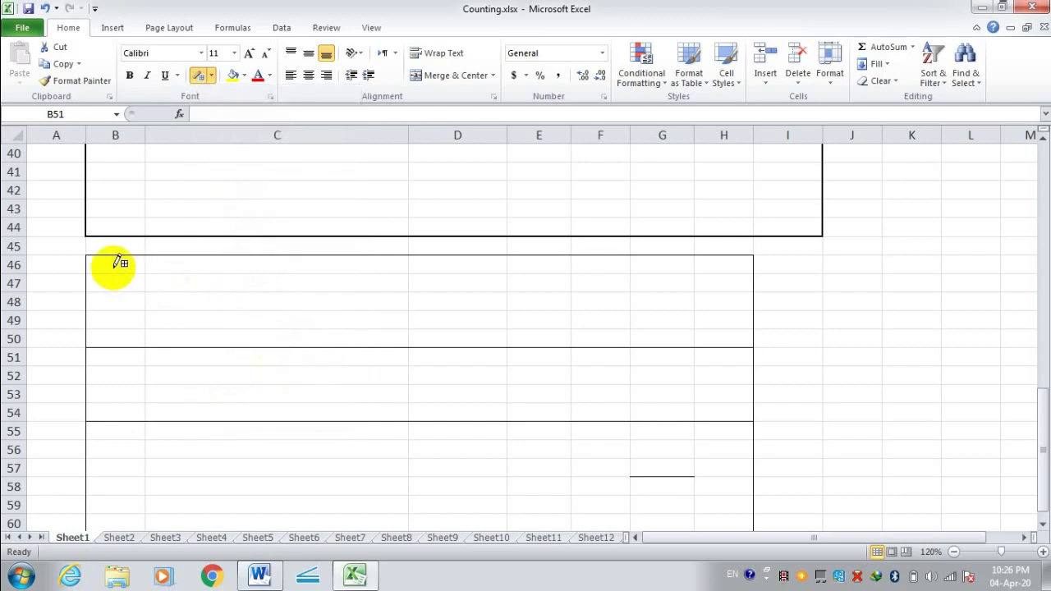
mouse_move(107, 263)
mouse_down()
mouse_move(283, 297)
mouse_move(349, 323)
mouse_up()
drag(415, 260, 560, 314)
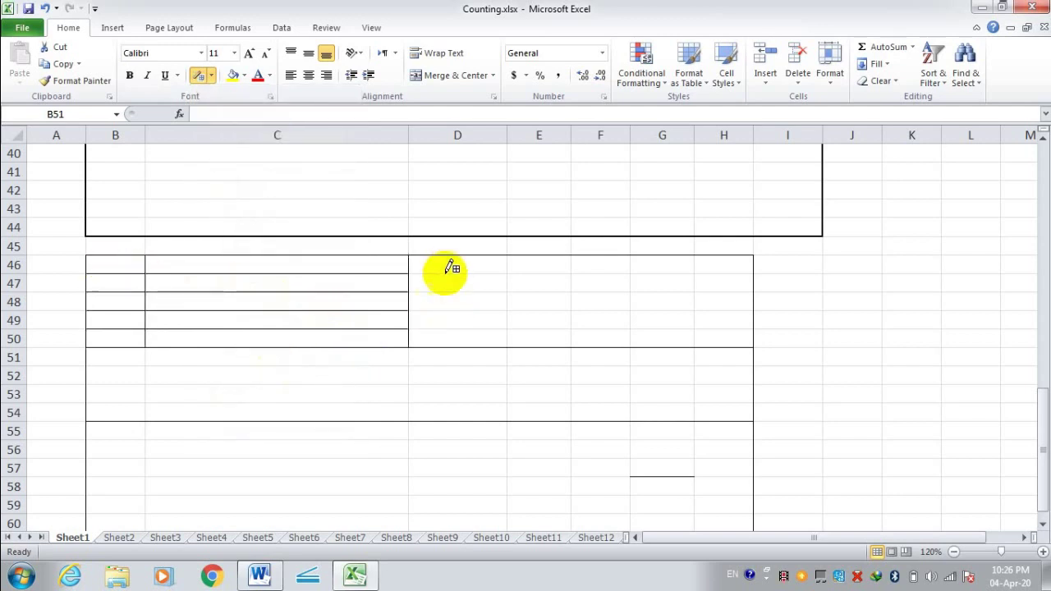
scroll(570, 330, down, 2)
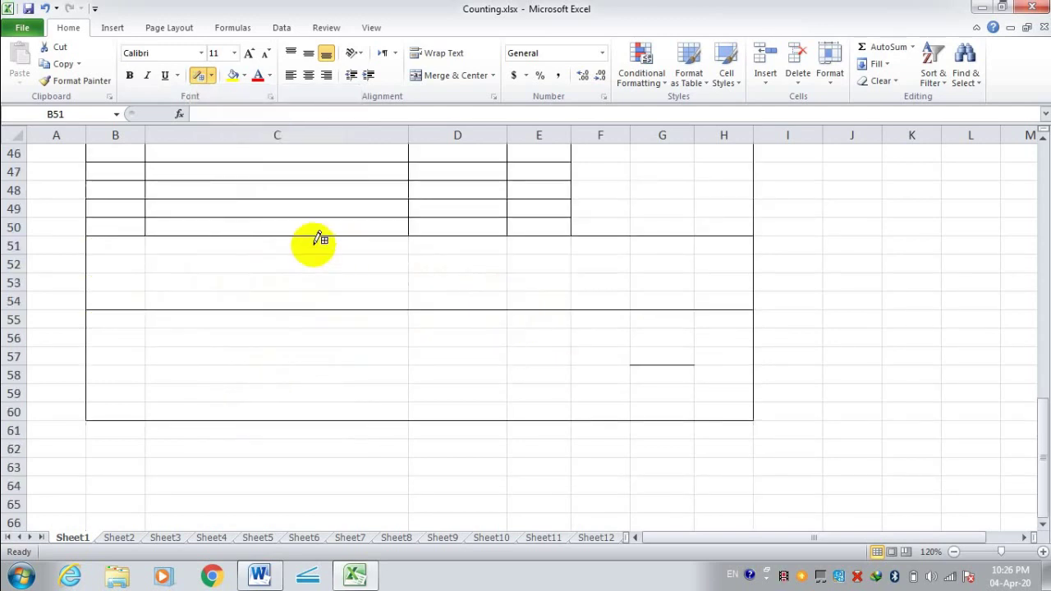
drag(317, 238, 317, 315)
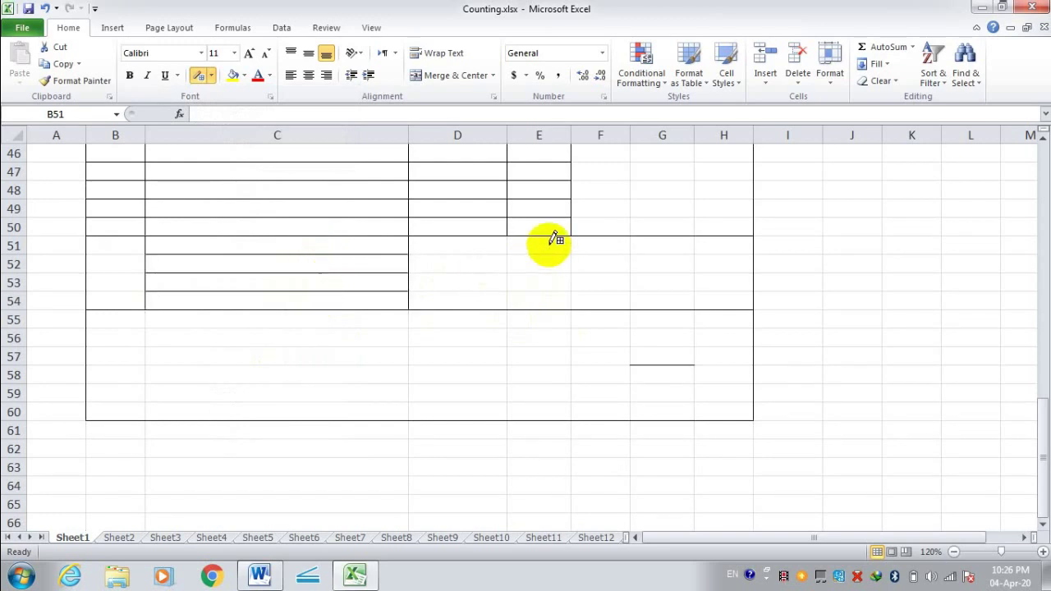
drag(547, 238, 558, 298)
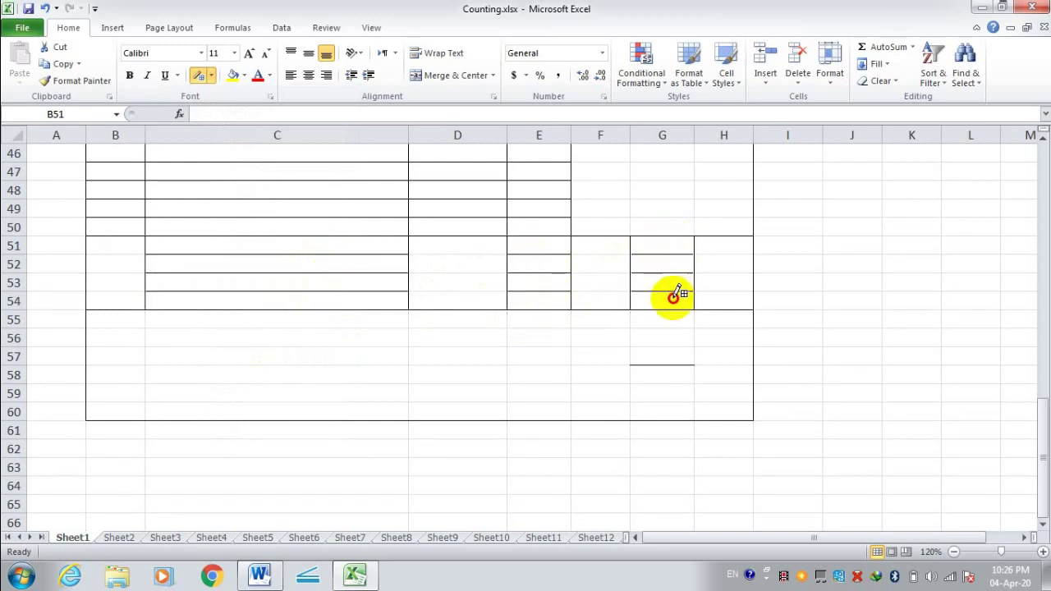
Step: Draw grid lines down columns C, D, F and H in rows 55–60
scroll(512, 288, down, 3)
scroll(456, 222, up, 1)
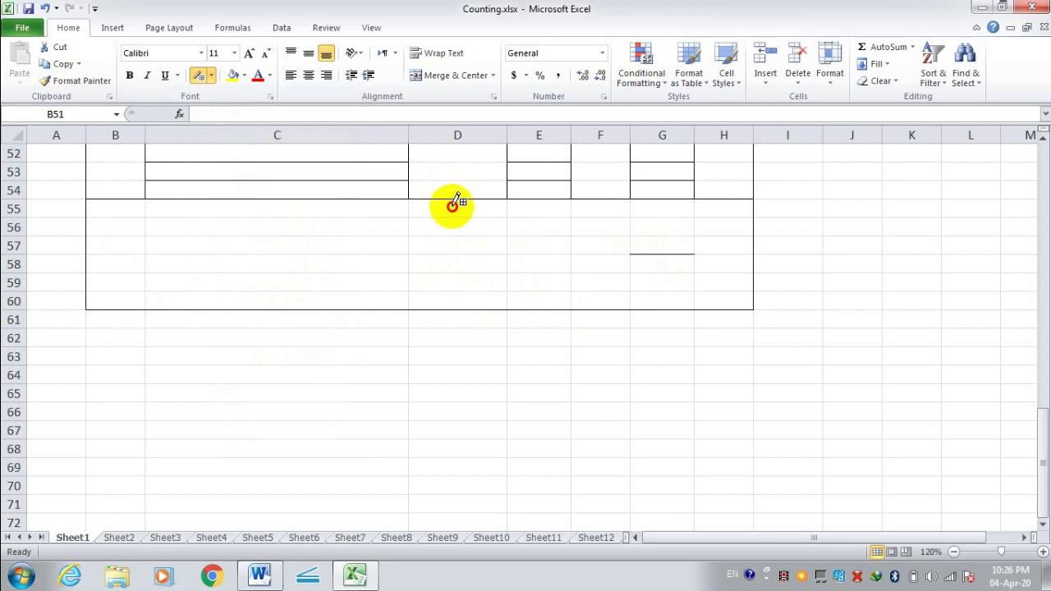
drag(452, 205, 460, 297)
drag(192, 215, 188, 288)
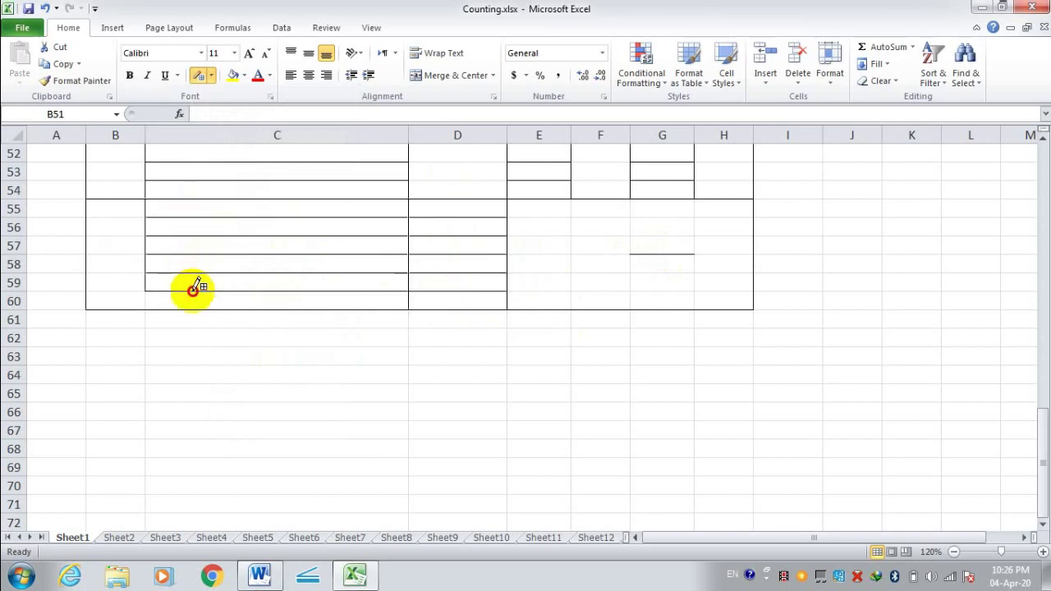
drag(704, 204, 716, 282)
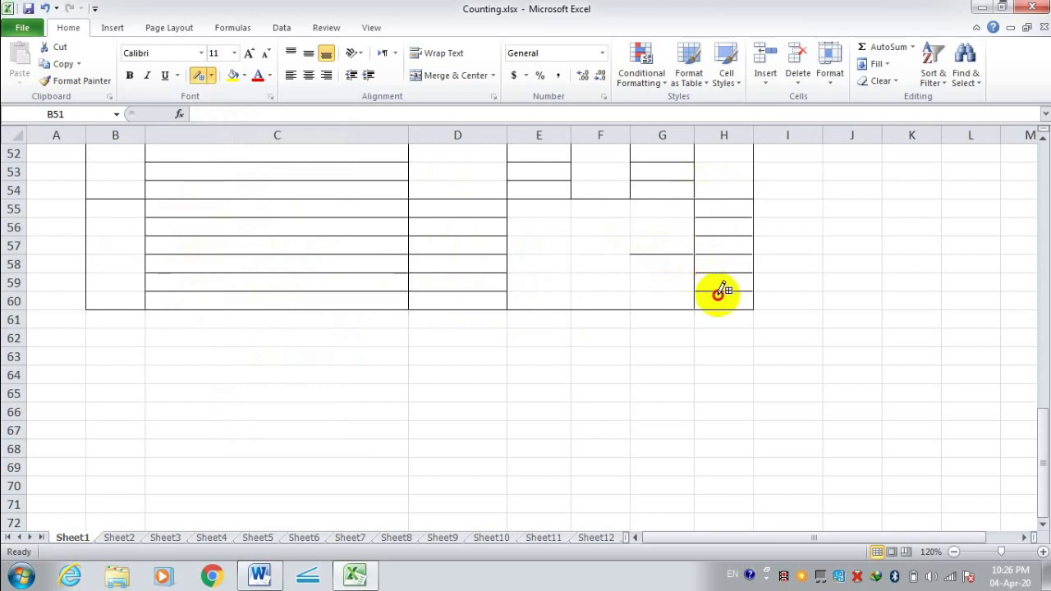
drag(586, 206, 590, 287)
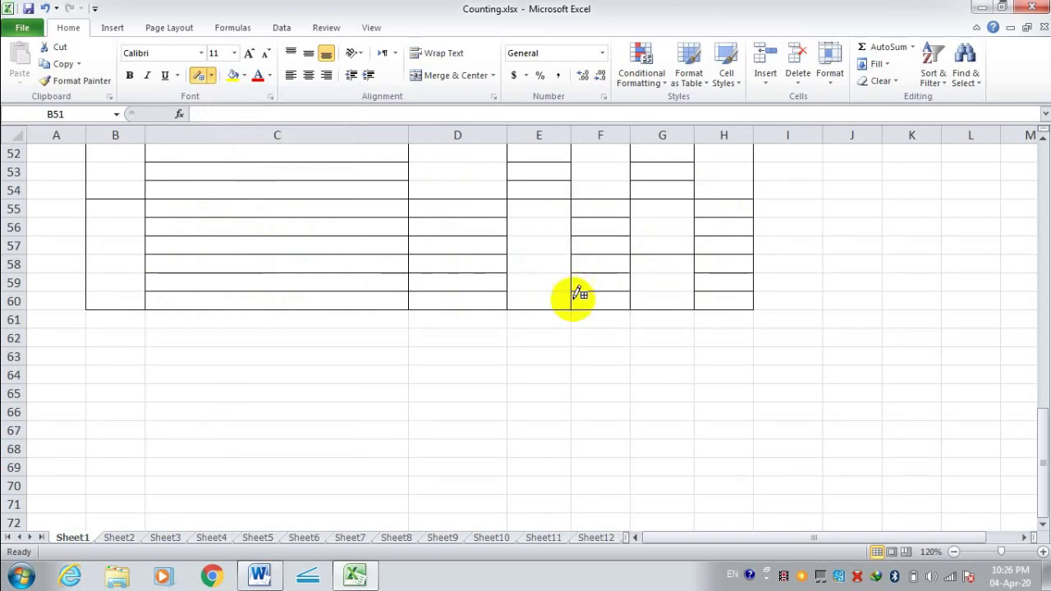
scroll(284, 304, up, 4)
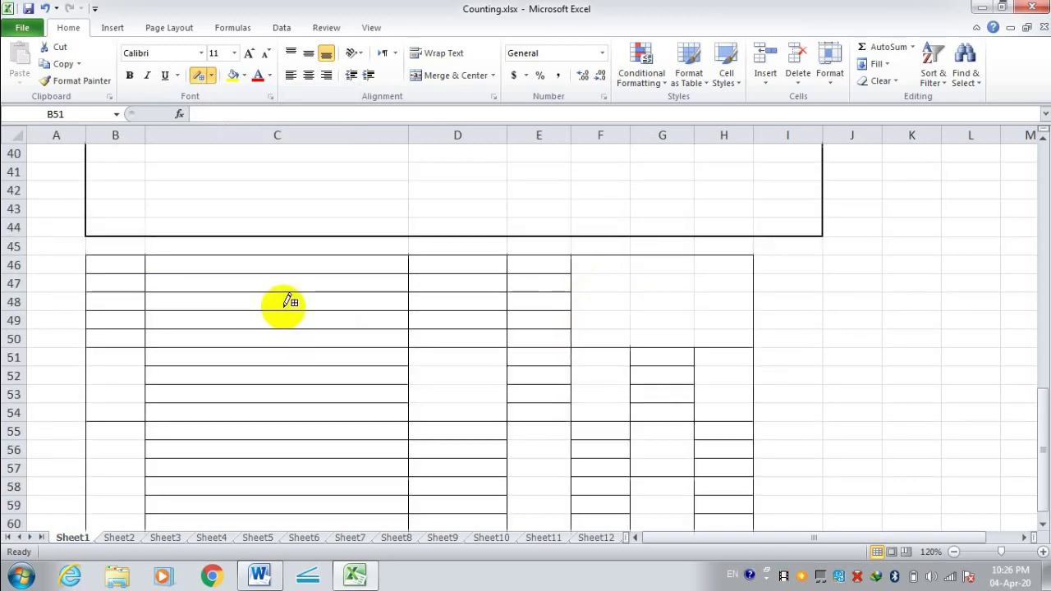
Step: With Erase Border, remove stray borders in columns C through H across rows 46–59
click(212, 77)
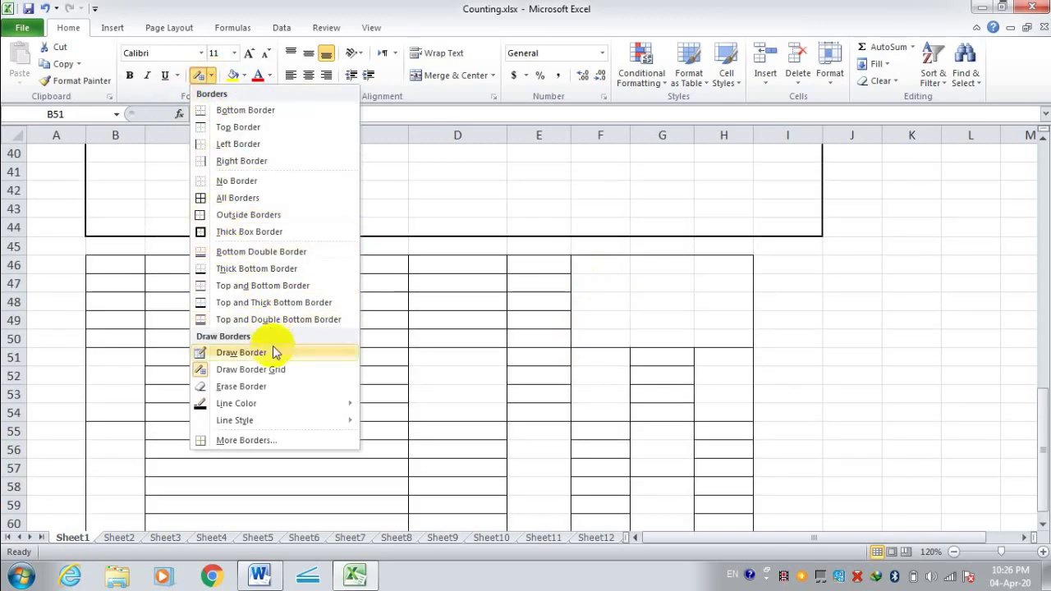
click(271, 390)
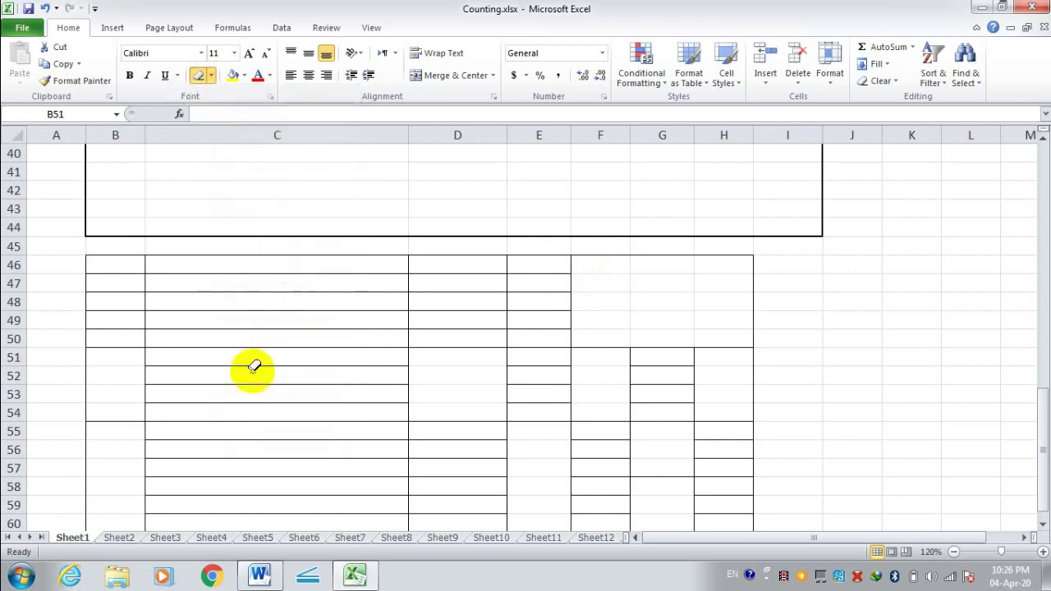
drag(183, 258, 201, 489)
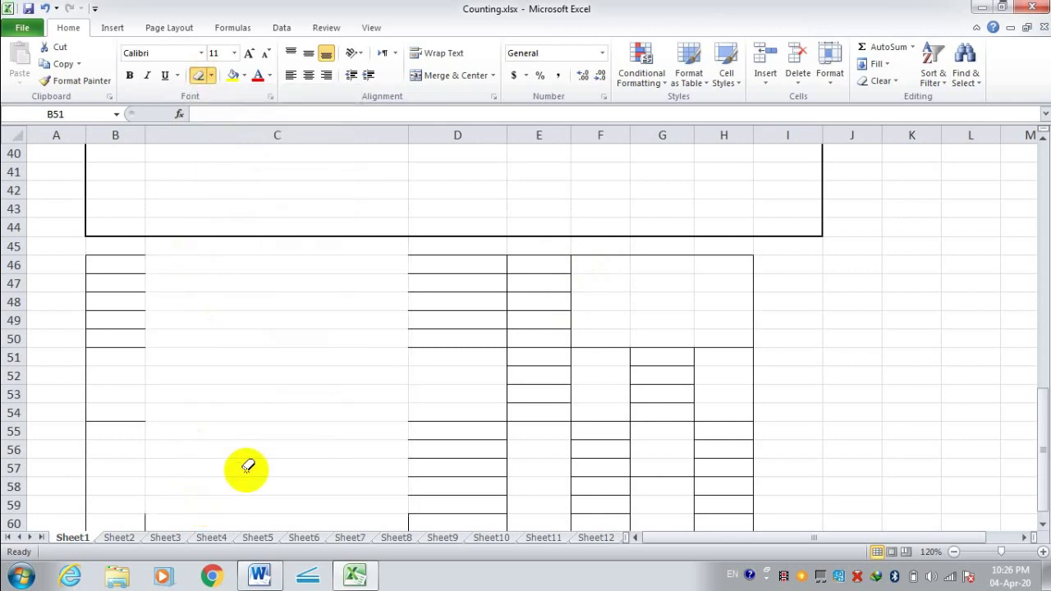
scroll(357, 391, down, 3)
drag(453, 156, 458, 354)
drag(531, 164, 540, 340)
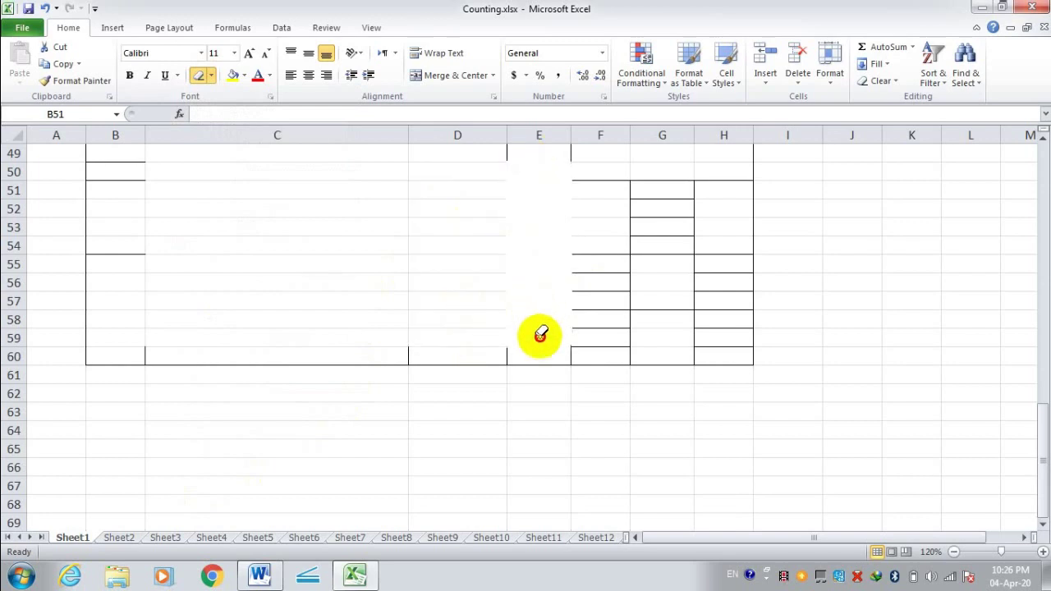
drag(604, 164, 612, 337)
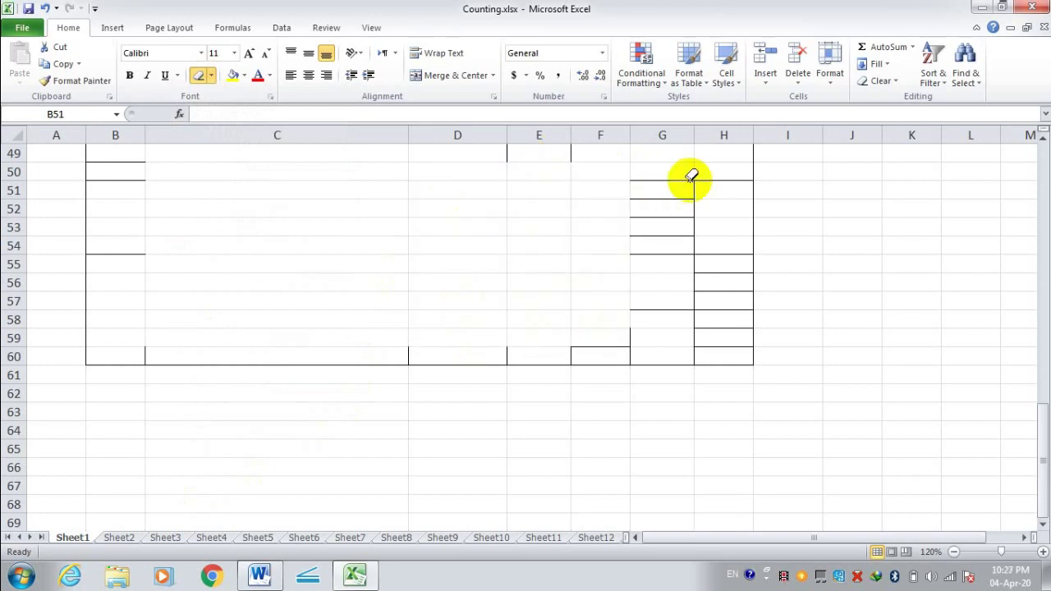
drag(684, 177, 681, 342)
drag(718, 197, 728, 339)
drag(648, 165, 666, 336)
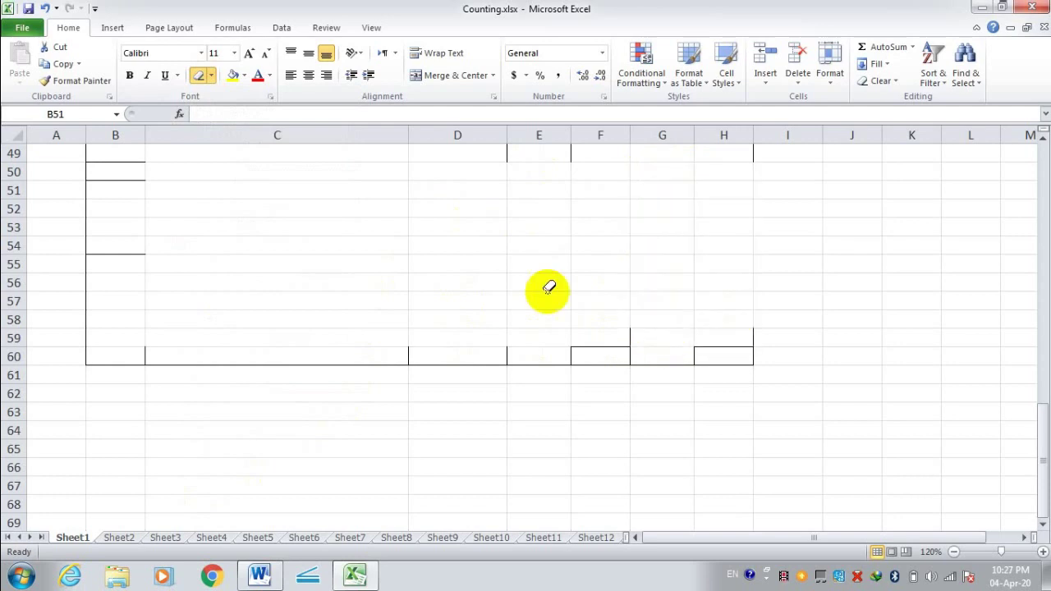
Step: Erase the remaining stray borders higher up in columns C, E and G
scroll(508, 287, up, 4)
scroll(508, 287, up, 6)
scroll(508, 287, up, 3)
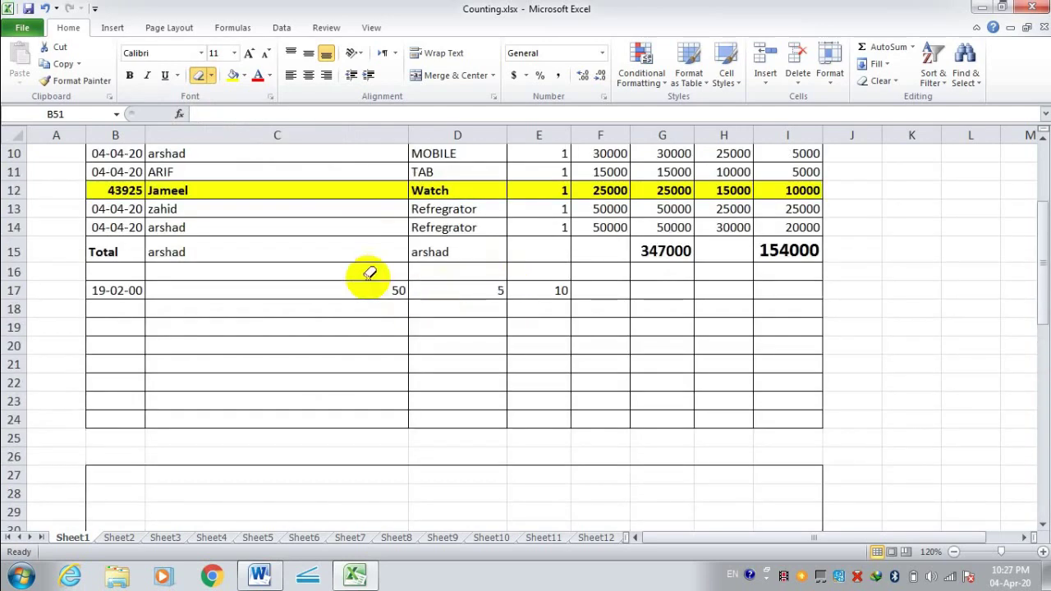
drag(292, 216, 287, 427)
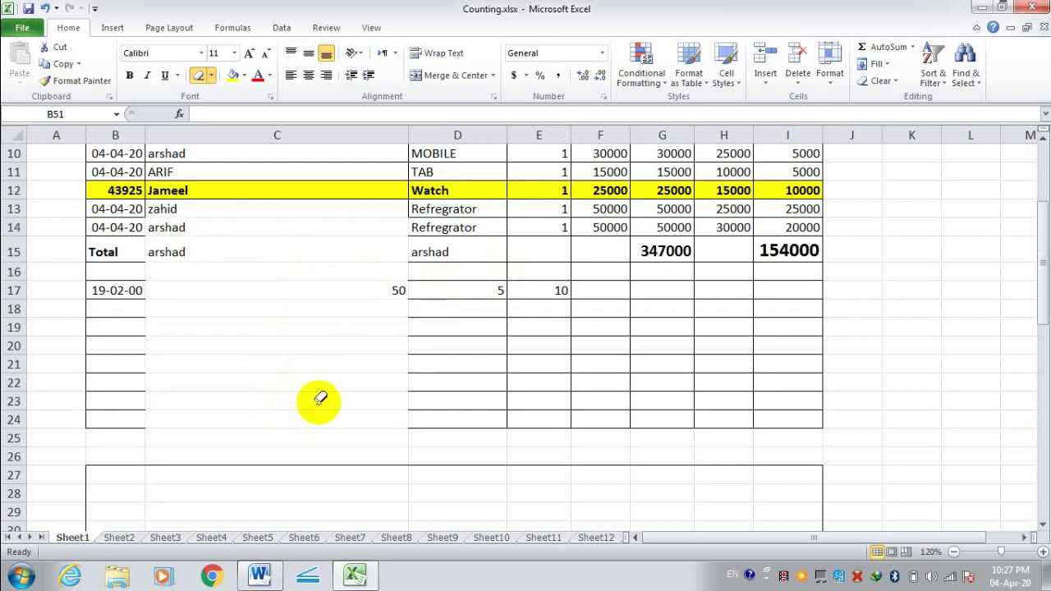
scroll(575, 291, up, 2)
scroll(444, 189, up, 1)
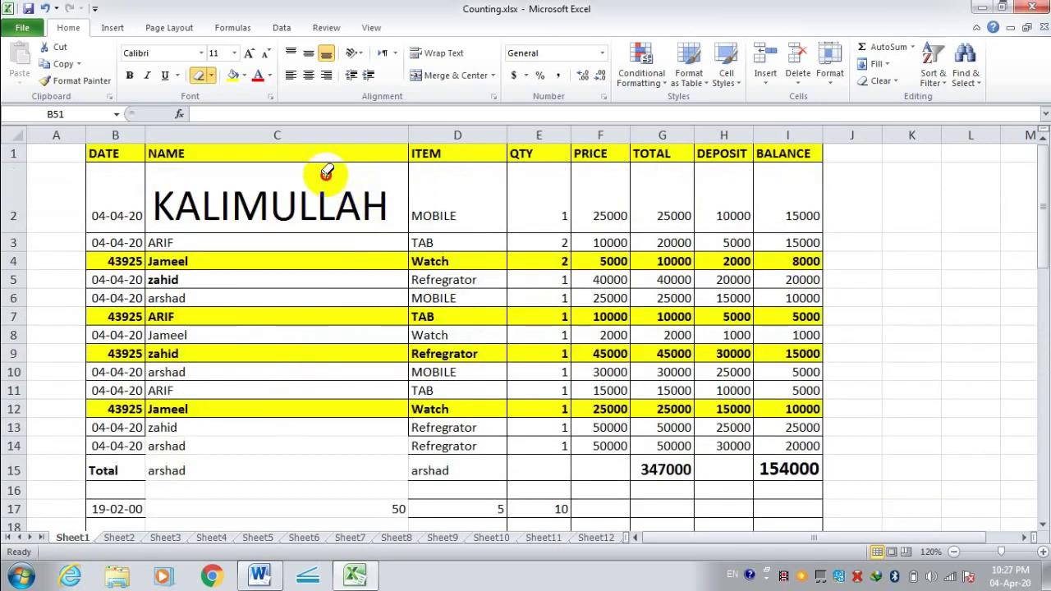
drag(326, 173, 328, 499)
scroll(423, 348, down, 6)
scroll(498, 190, up, 5)
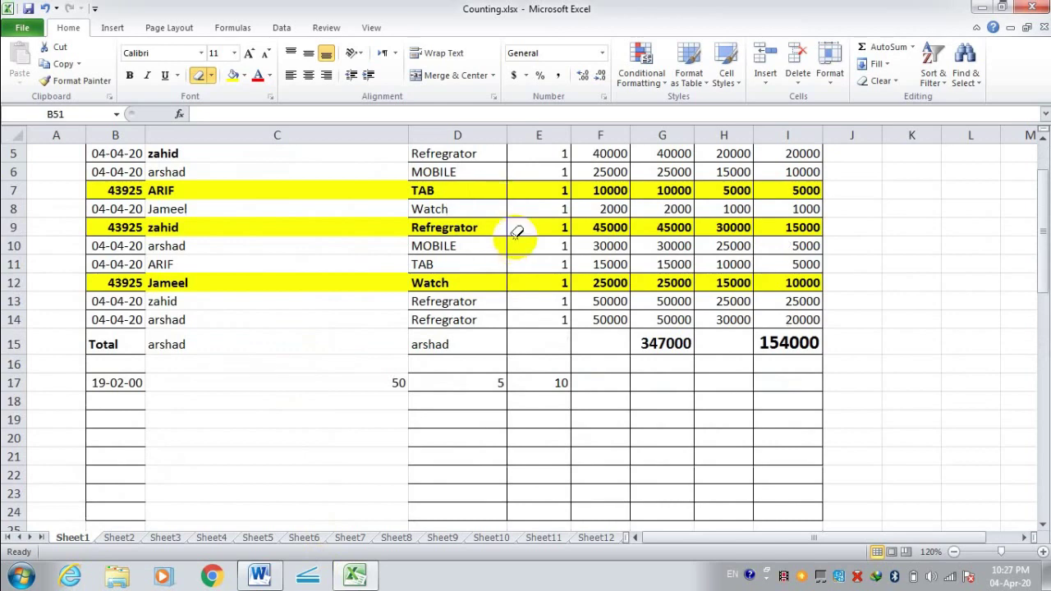
scroll(516, 233, up, 2)
drag(531, 160, 499, 575)
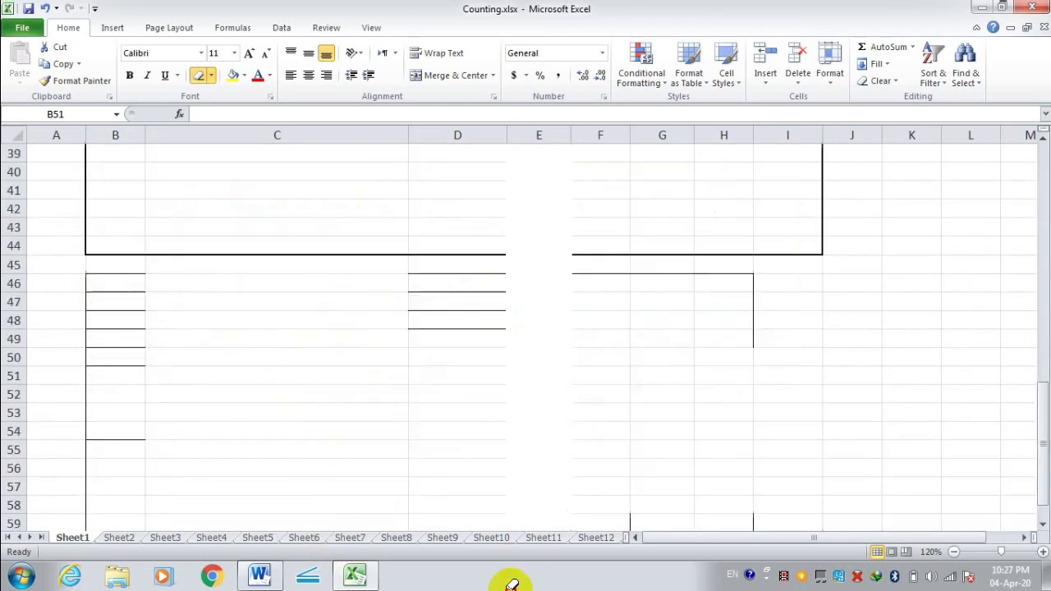
scroll(528, 375, up, 4)
scroll(530, 376, up, 6)
scroll(531, 377, up, 3)
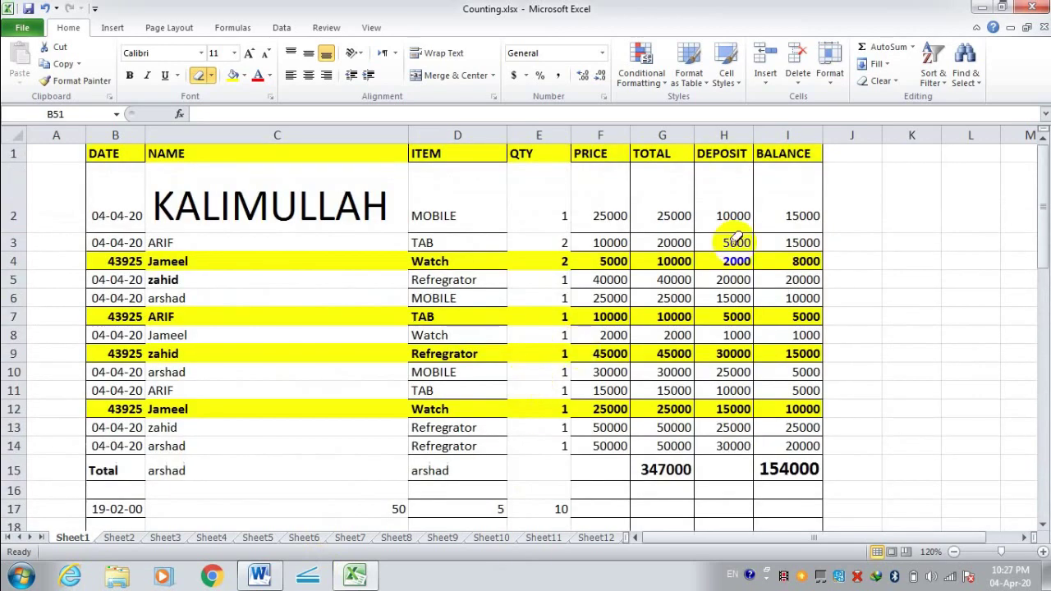
drag(676, 181, 669, 493)
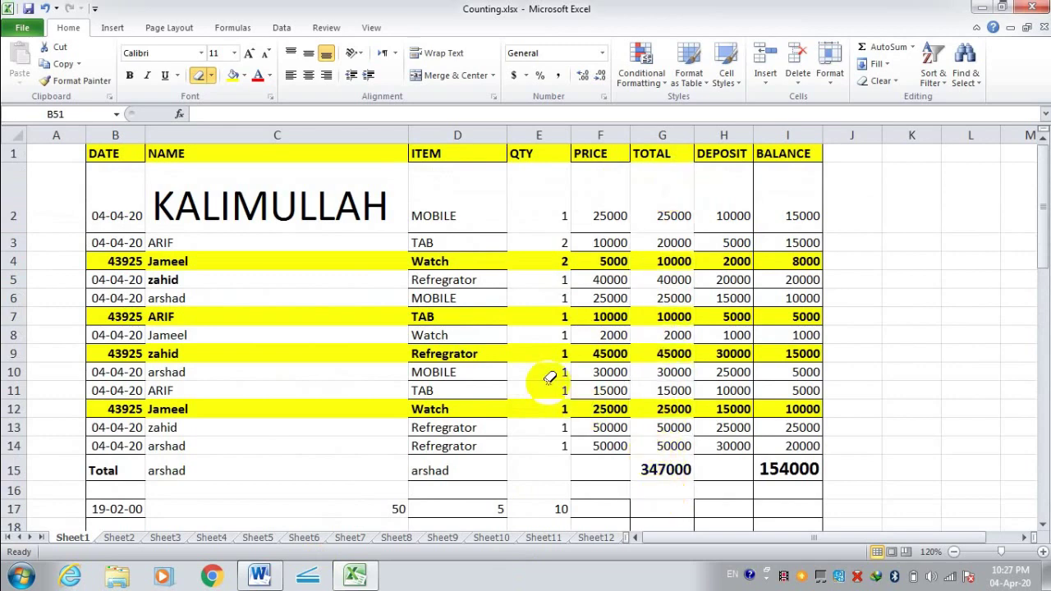
click(213, 75)
mouse_move(237, 403)
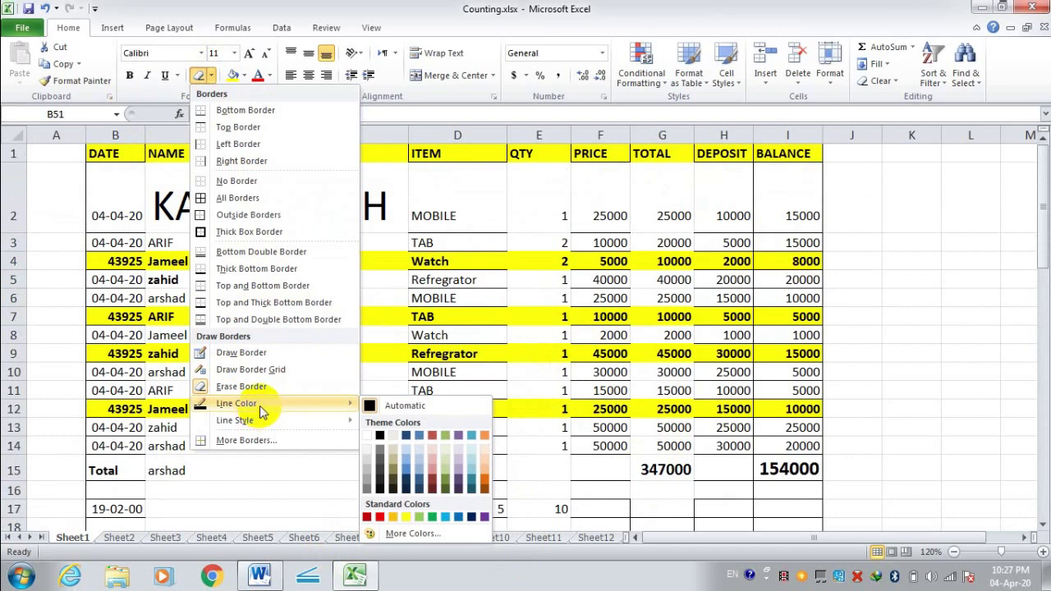
Step: Draw a Blue, Accent 1 border grid over B27:I32
click(420, 441)
scroll(403, 320, down, 1)
scroll(395, 317, down, 5)
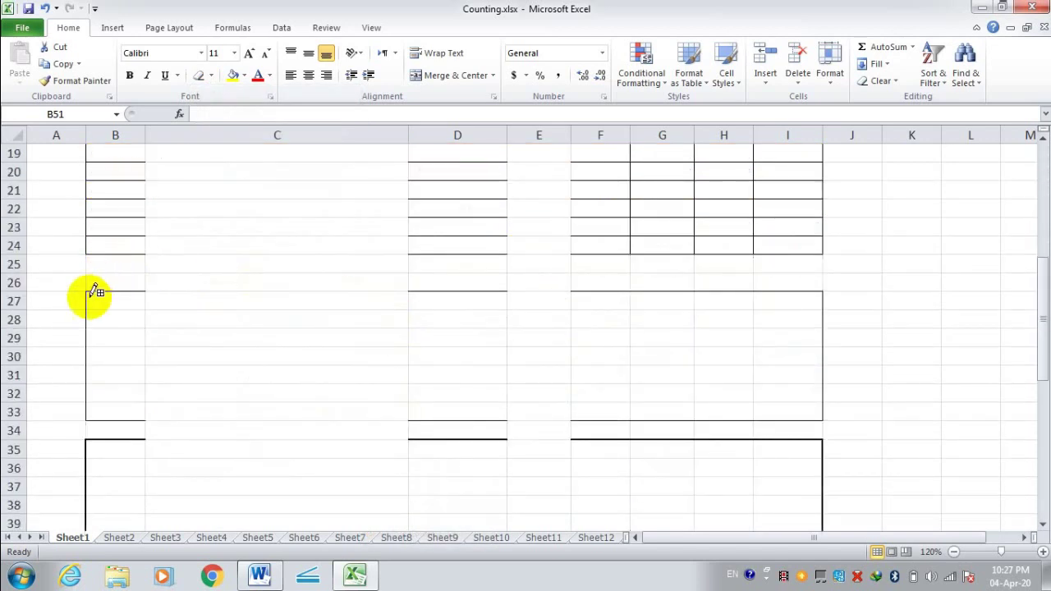
drag(87, 291, 801, 386)
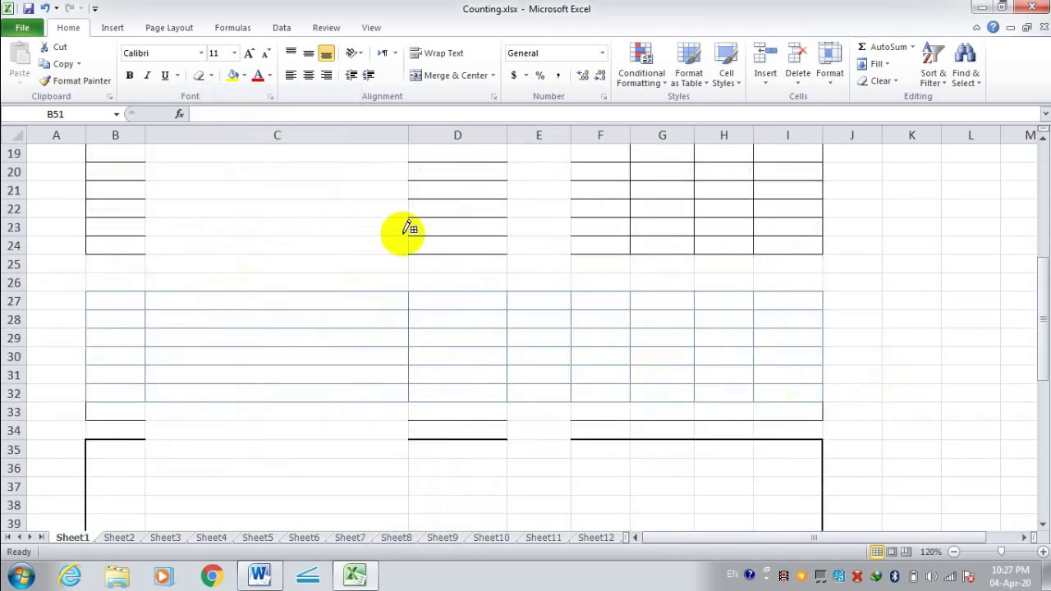
Step: Switch the border line colour to red and draw red grids including B19:I24
click(212, 76)
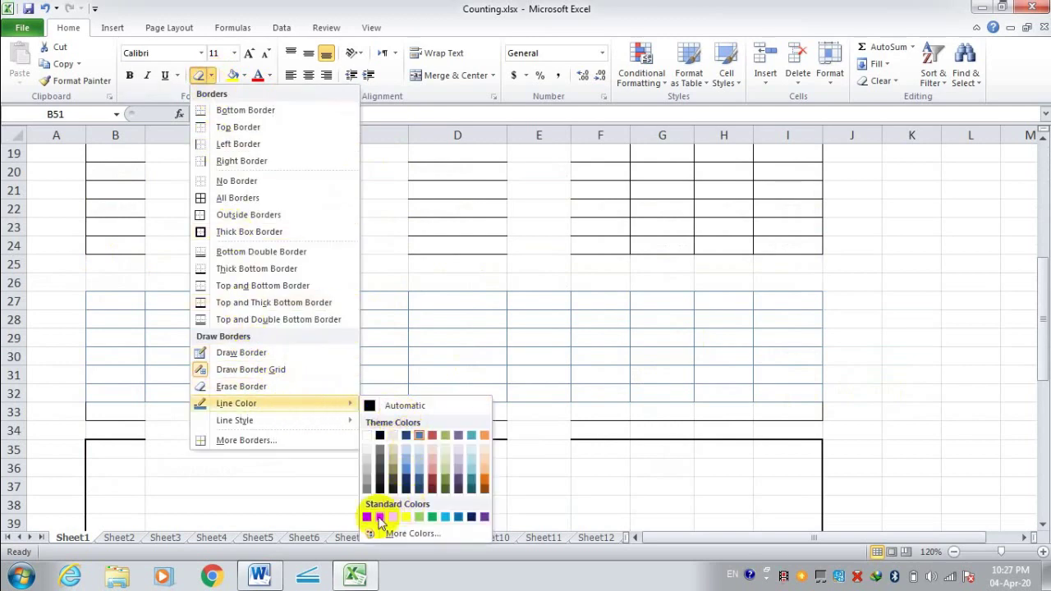
click(380, 518)
mouse_move(134, 312)
mouse_down()
mouse_move(770, 369)
mouse_move(770, 399)
mouse_up()
scroll(575, 277, up, 2)
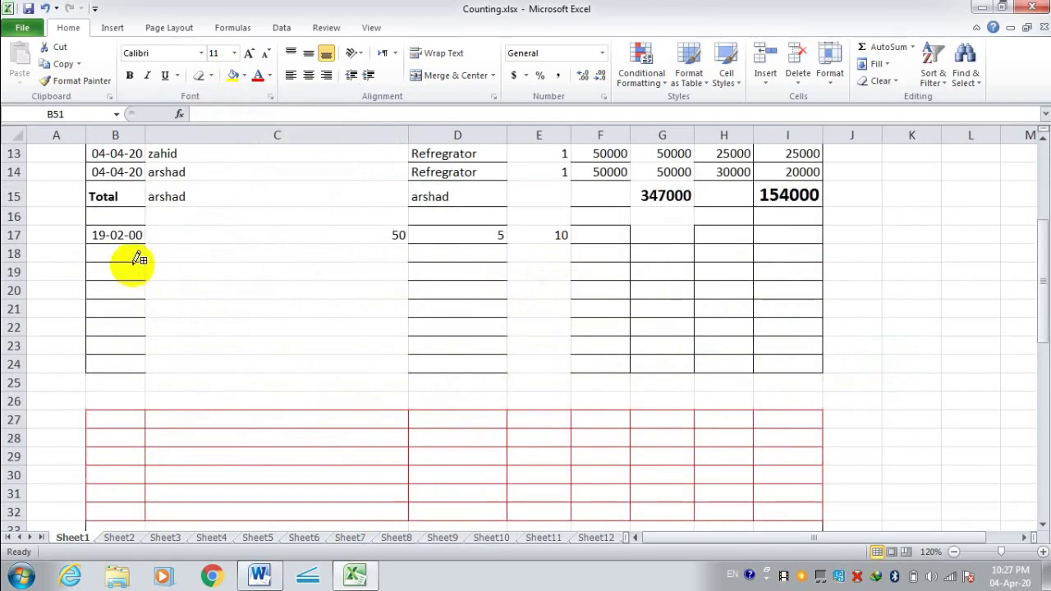
drag(115, 267, 768, 364)
scroll(567, 271, down, 6)
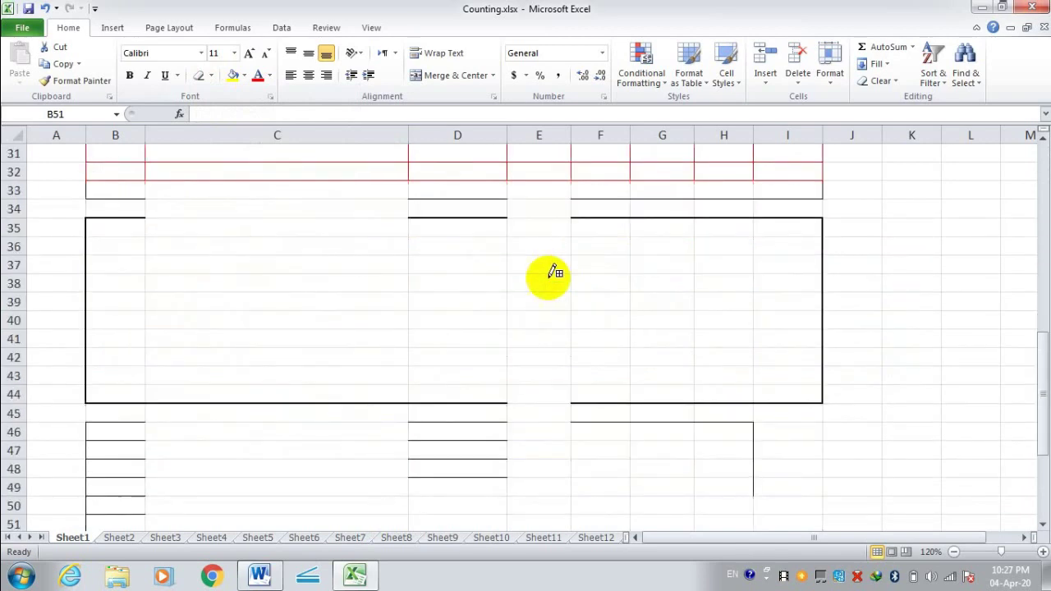
scroll(244, 331, down, 3)
scroll(206, 244, up, 2)
Step: Draw red border grids over B46:I54 and extend them down through B55:I60
drag(119, 178, 774, 345)
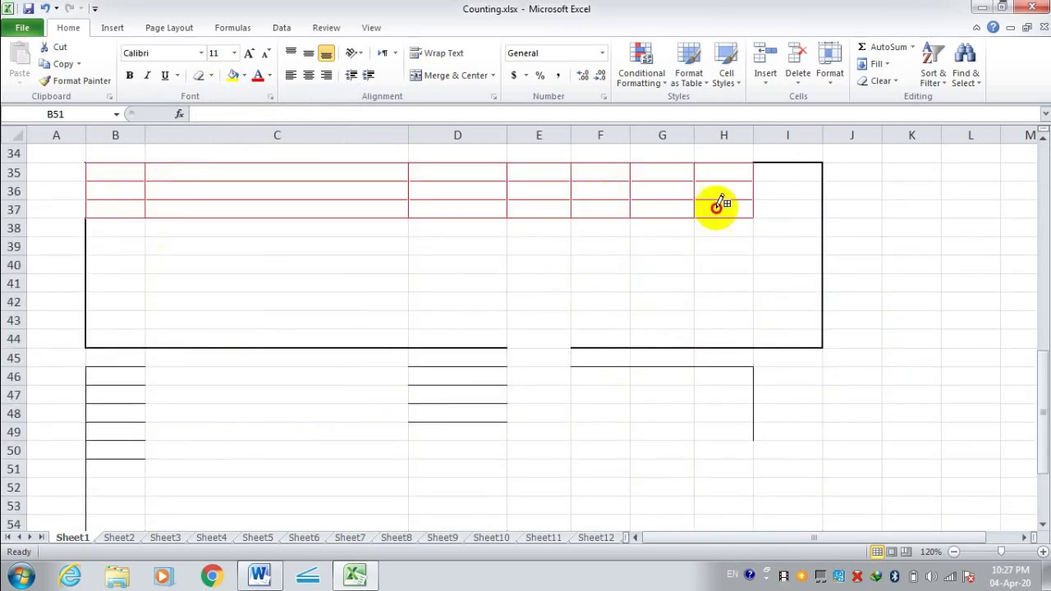
scroll(386, 334, down, 2)
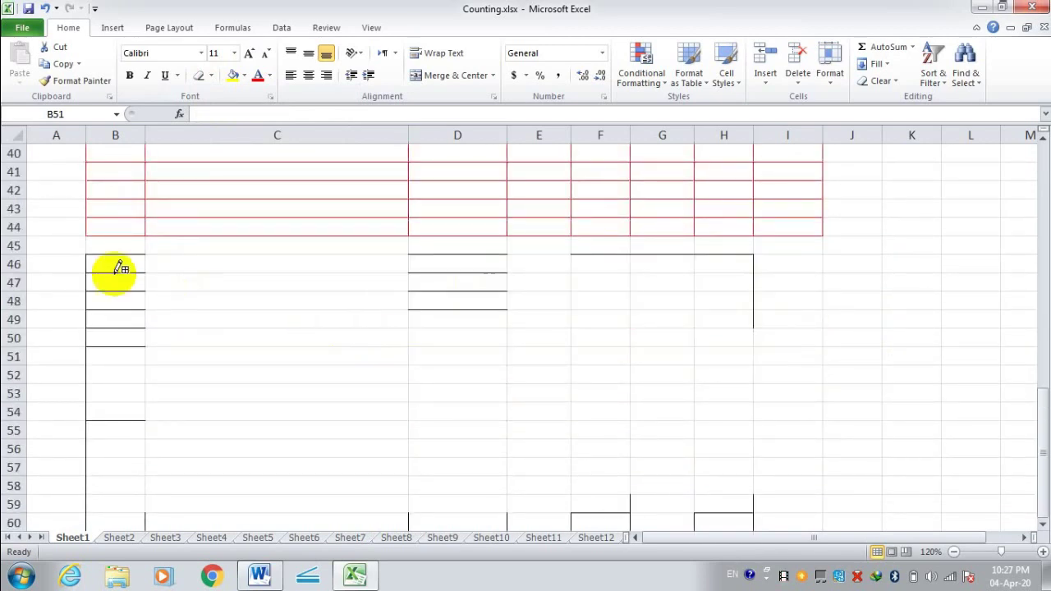
drag(117, 264, 801, 411)
scroll(755, 195, down, 1)
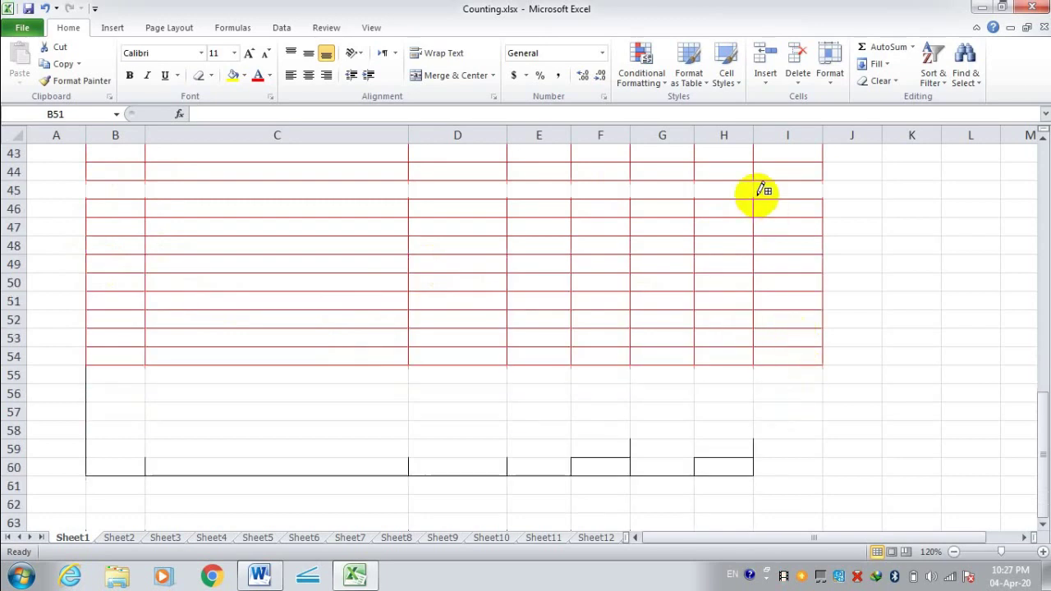
scroll(545, 200, down, 4)
scroll(265, 284, up, 2)
drag(119, 263, 800, 352)
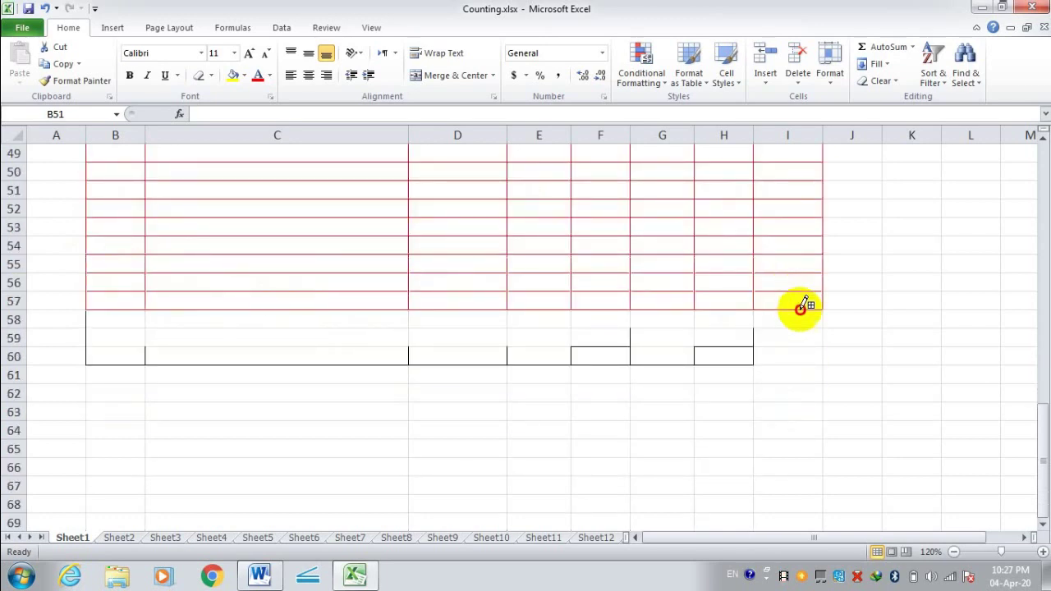
Step: Add red grid borders across rows 33–34 to close that gap
scroll(734, 336, up, 6)
scroll(734, 336, up, 5)
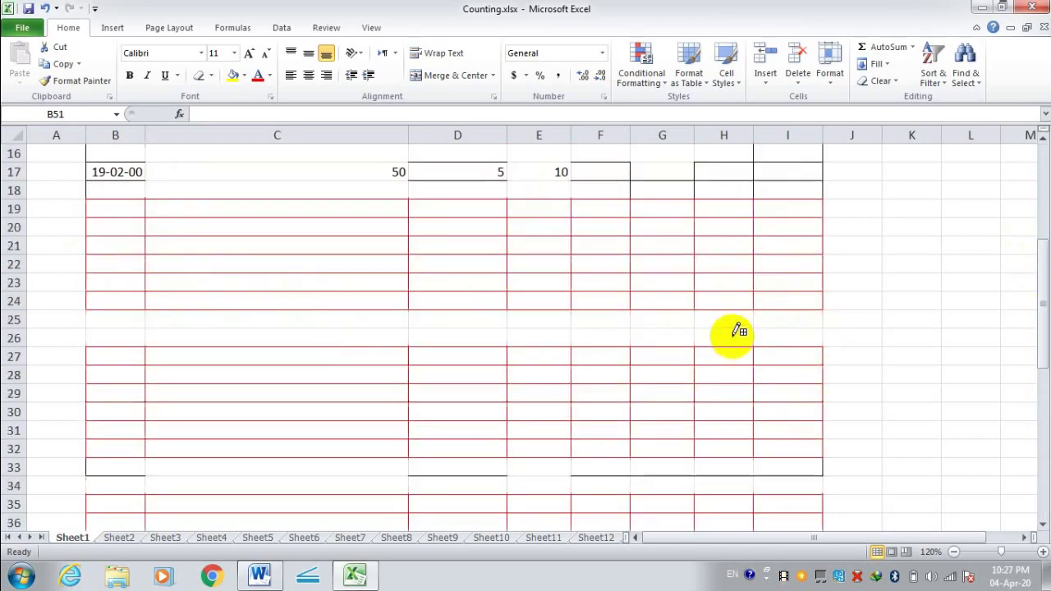
scroll(723, 324, down, 1)
scroll(698, 304, down, 2)
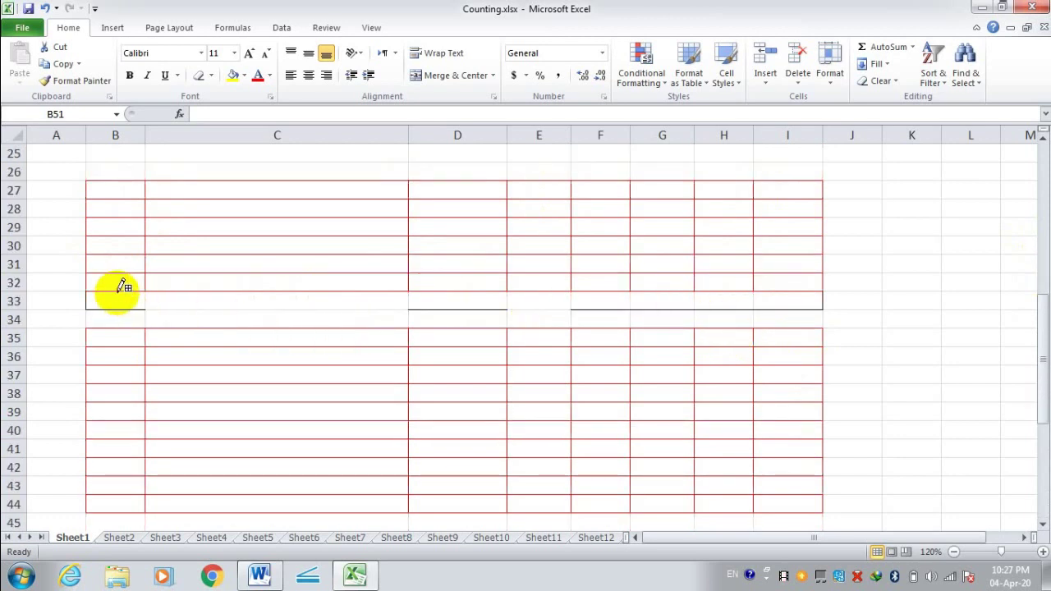
drag(119, 286, 793, 386)
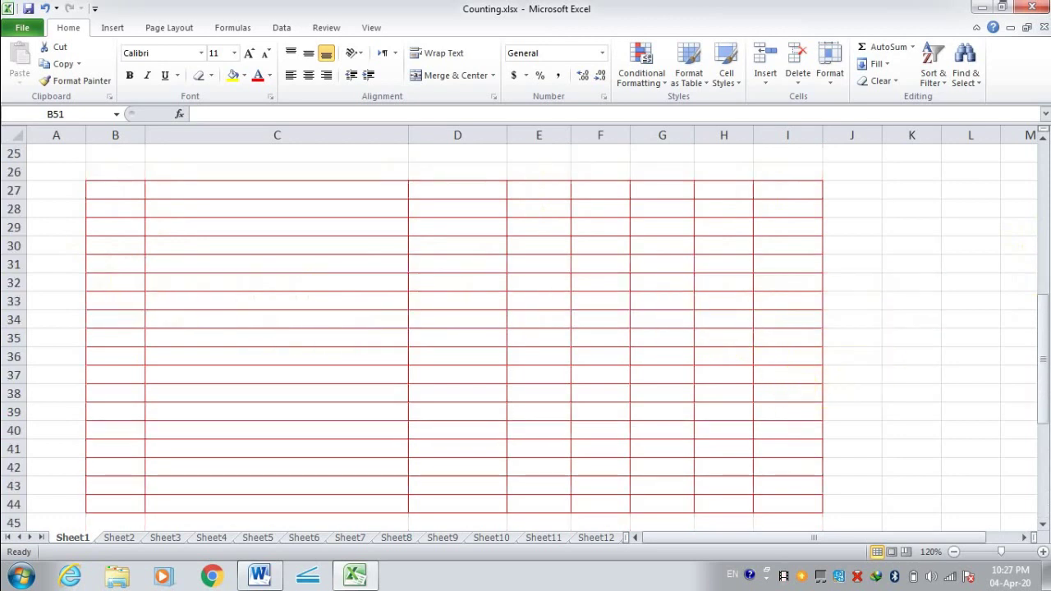
Step: Fill the remaining red border gaps at rows 25–26 and row 45
scroll(741, 290, up, 2)
scroll(738, 291, up, 2)
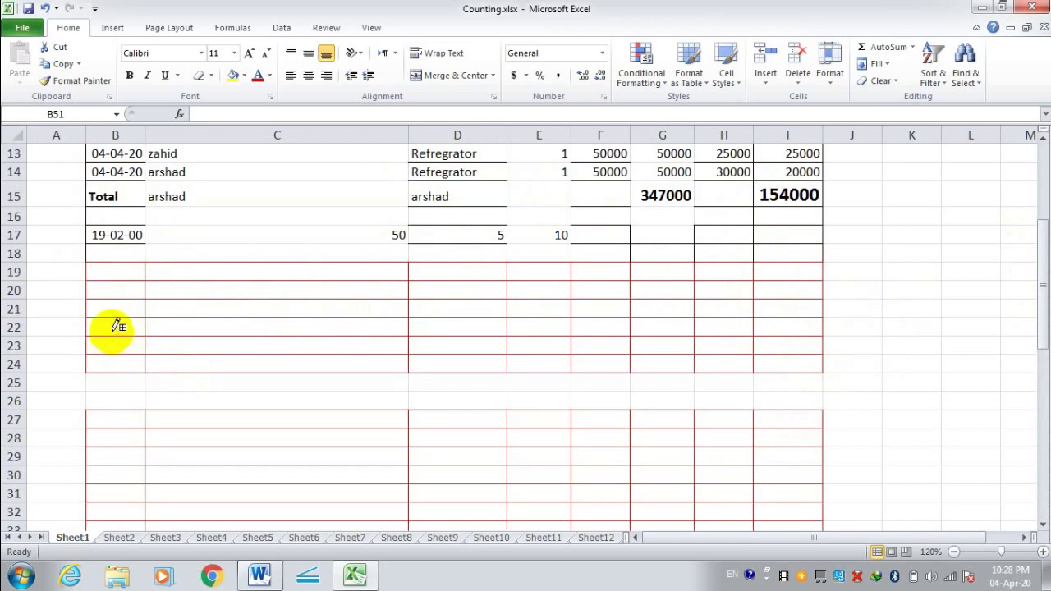
drag(765, 369, 780, 416)
scroll(708, 304, down, 6)
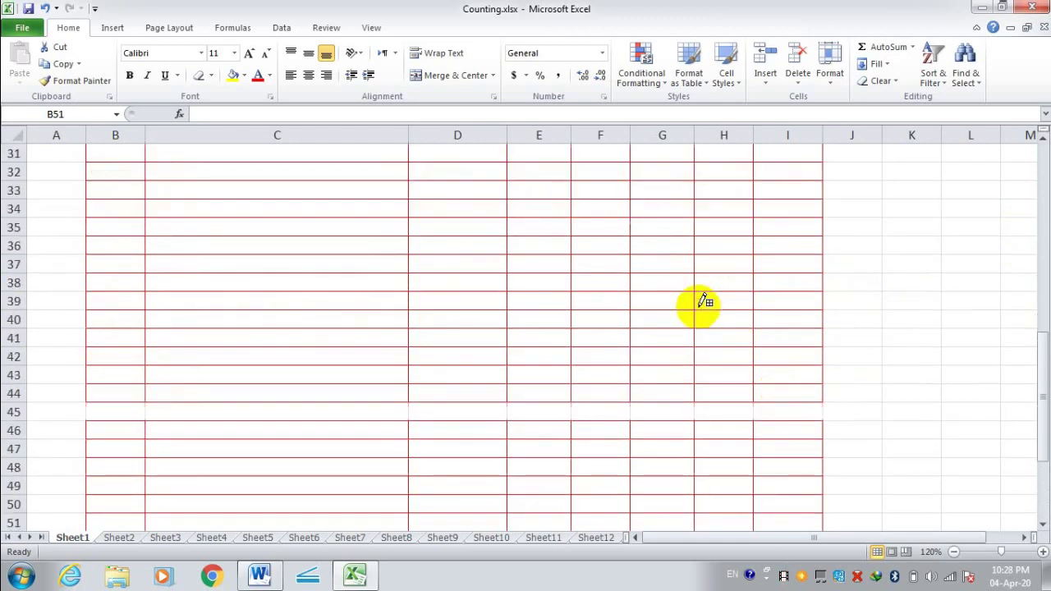
scroll(708, 304, down, 5)
scroll(707, 302, up, 3)
scroll(706, 301, down, 1)
scroll(706, 302, down, 1)
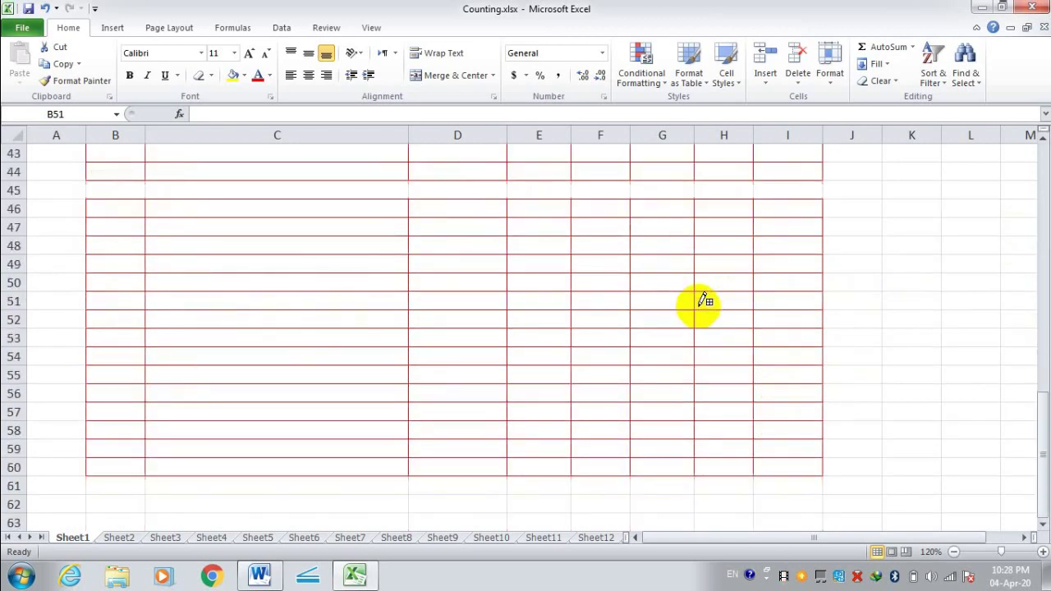
drag(103, 189, 785, 191)
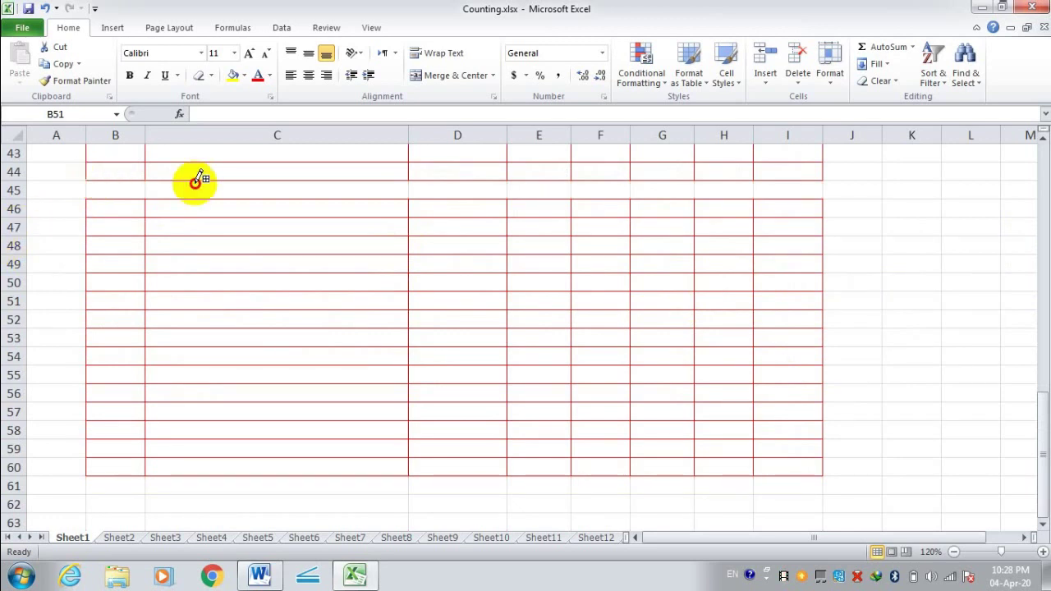
scroll(772, 238, up, 3)
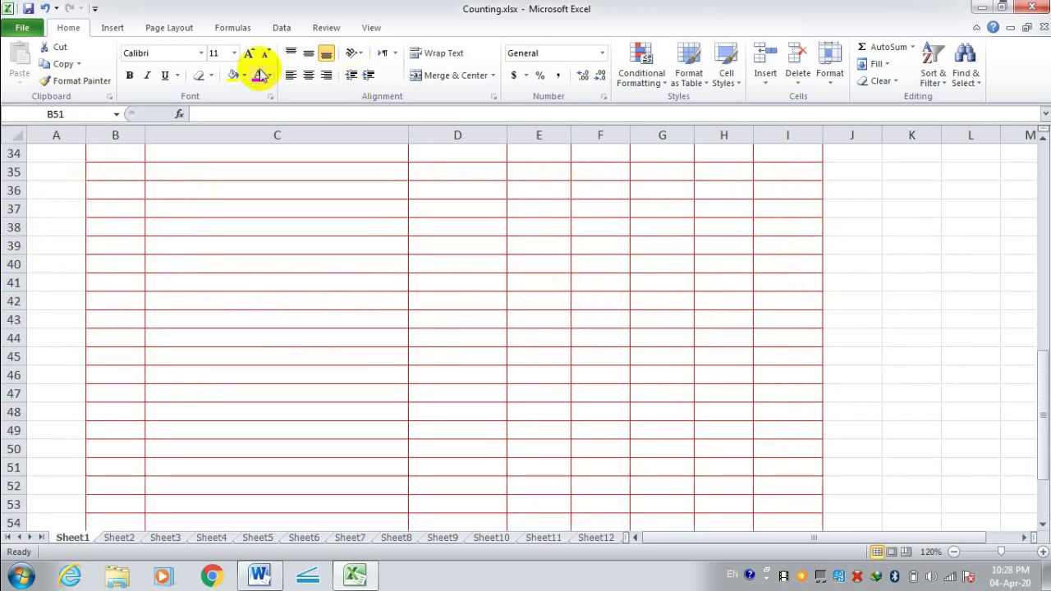
Step: Pick a heavier line style and draw red grids from row 36 down and over B64:G67
click(213, 75)
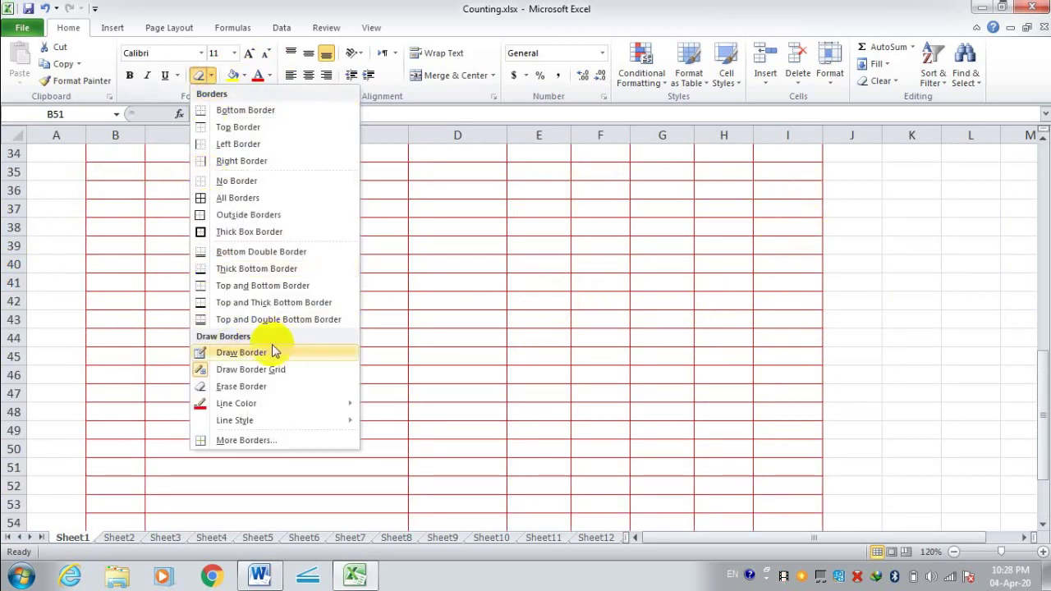
mouse_move(235, 421)
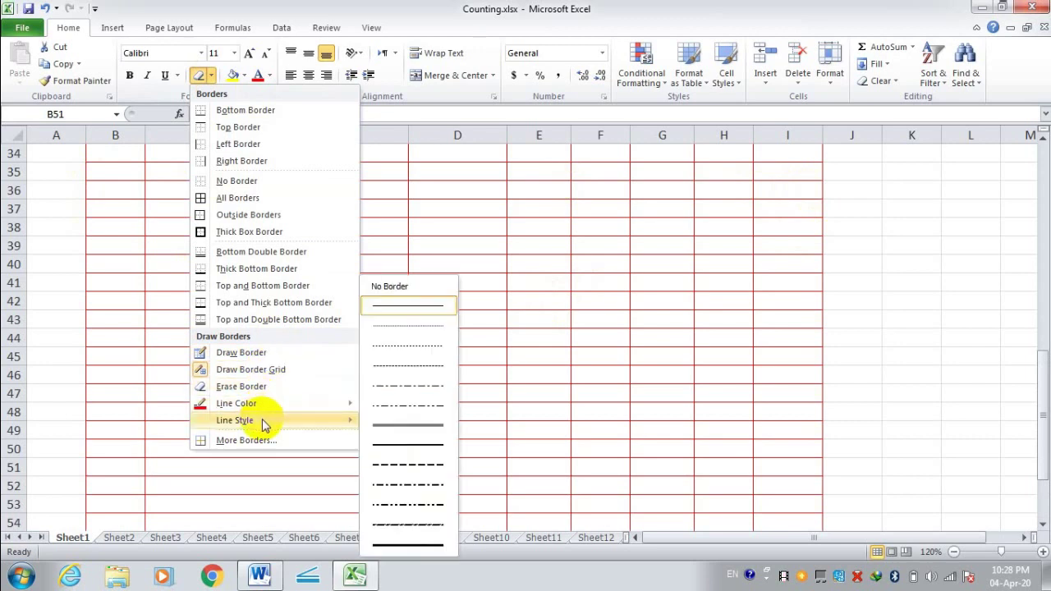
click(415, 435)
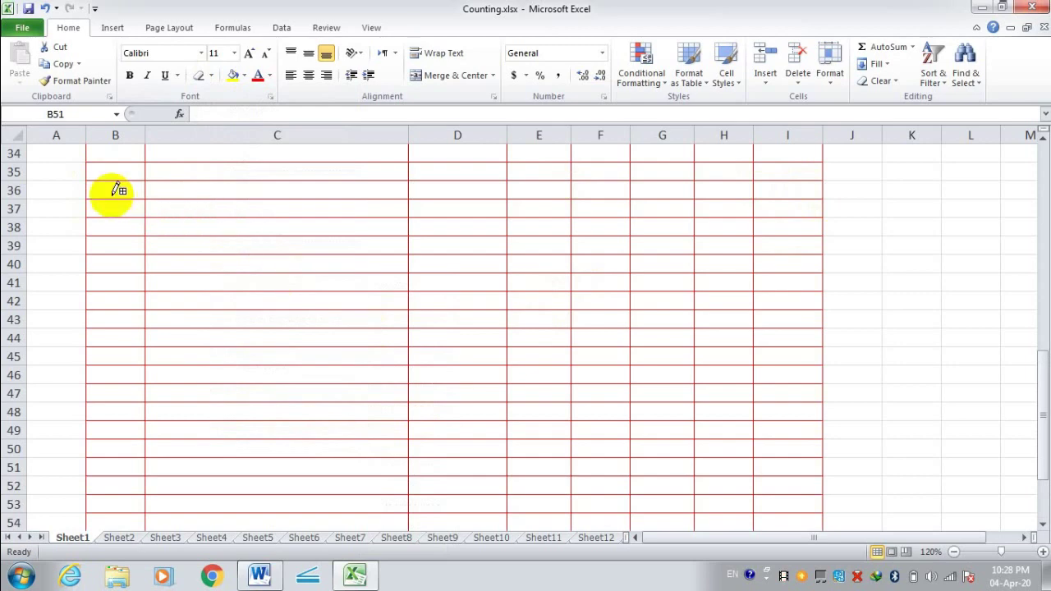
mouse_move(112, 188)
mouse_down()
mouse_move(565, 242)
mouse_move(809, 498)
mouse_up()
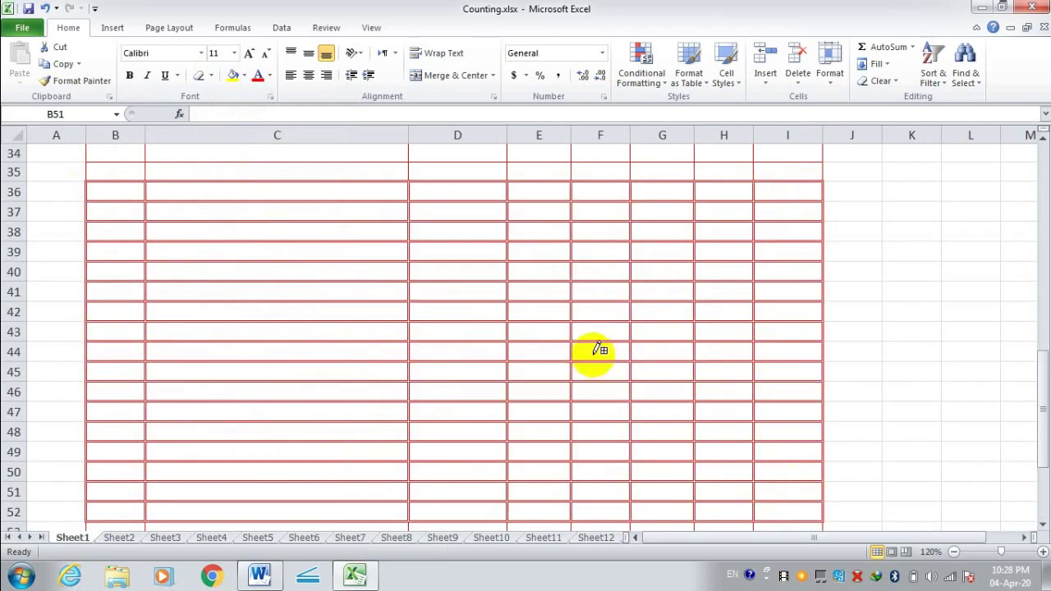
scroll(599, 347, down, 5)
scroll(203, 293, down, 4)
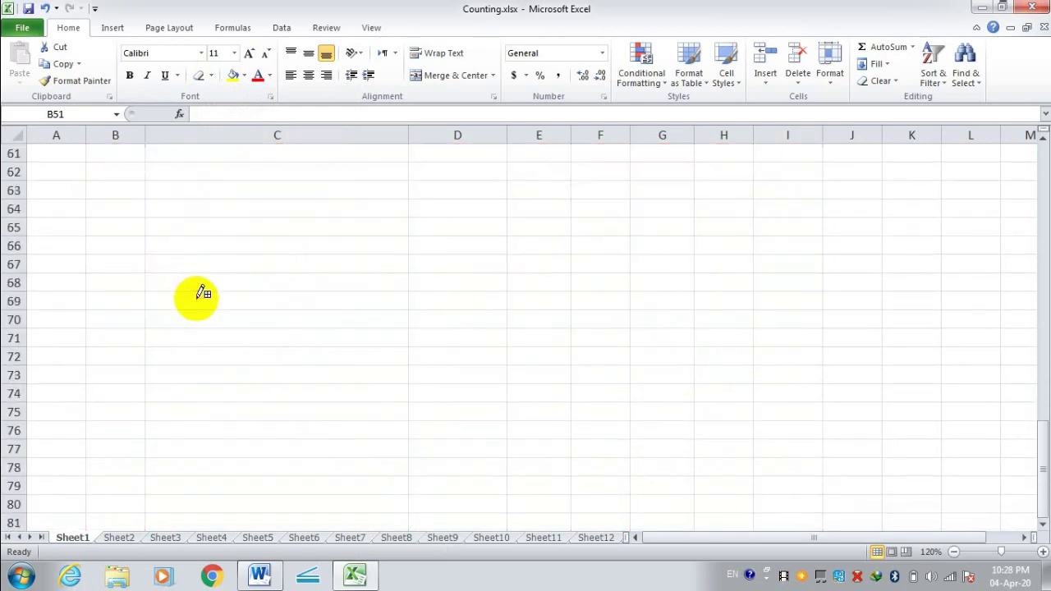
drag(124, 207, 700, 266)
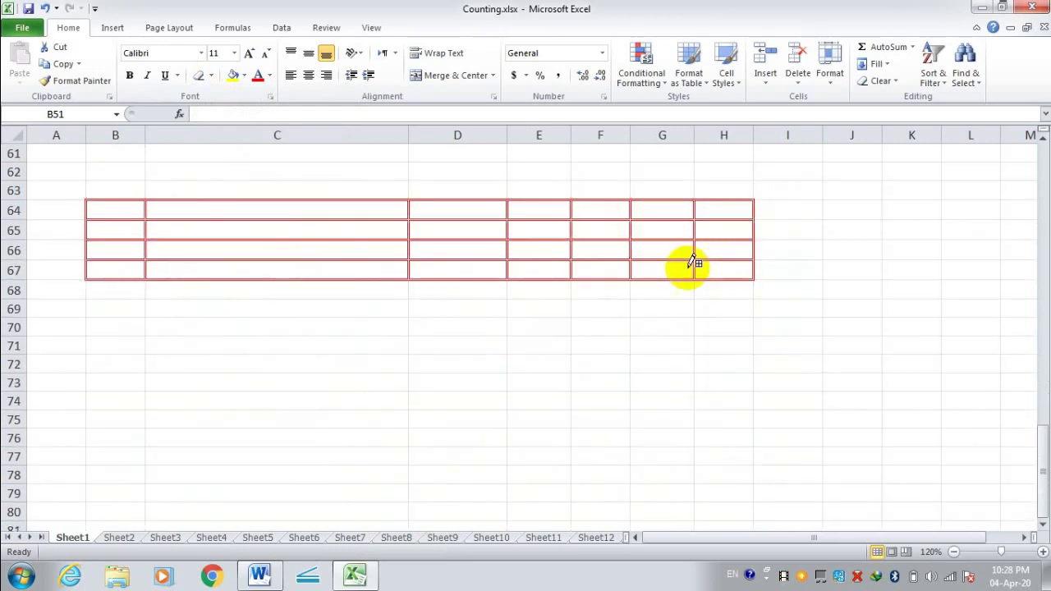
Step: Draw a thick solid red border grid over B70:H79
click(212, 75)
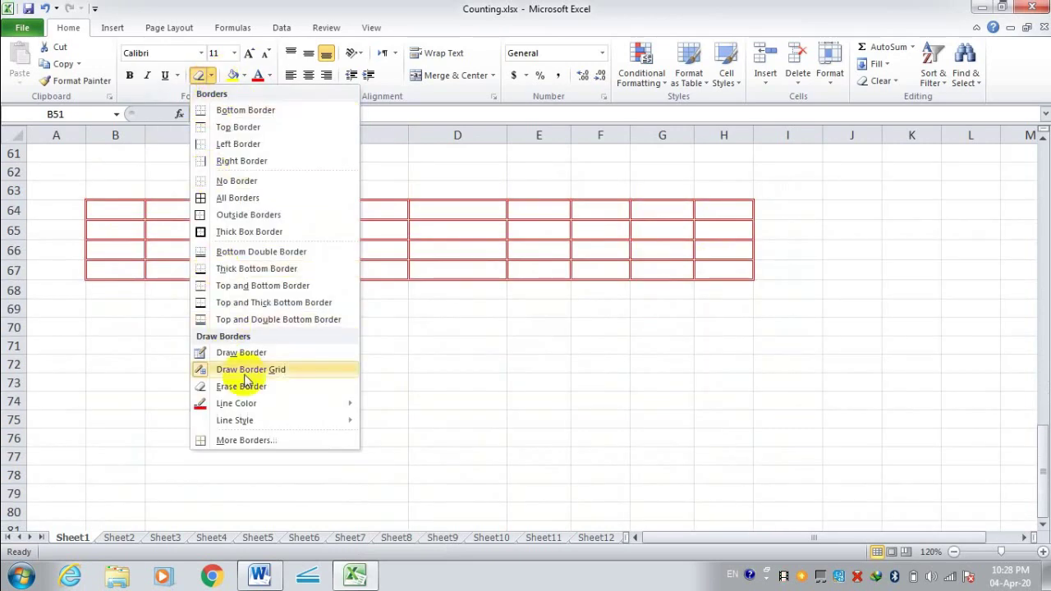
mouse_move(234, 420)
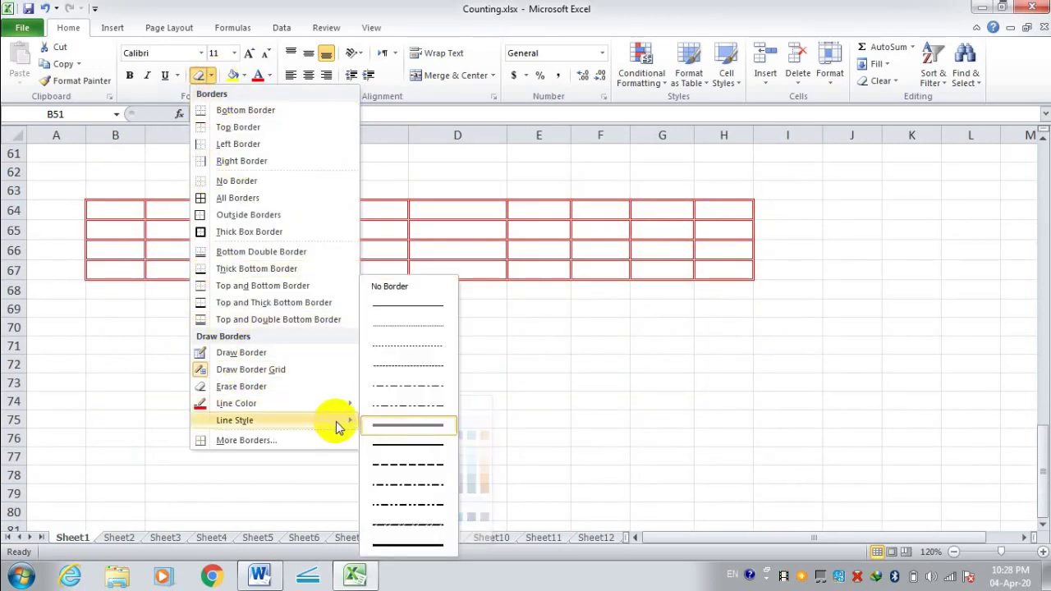
click(415, 548)
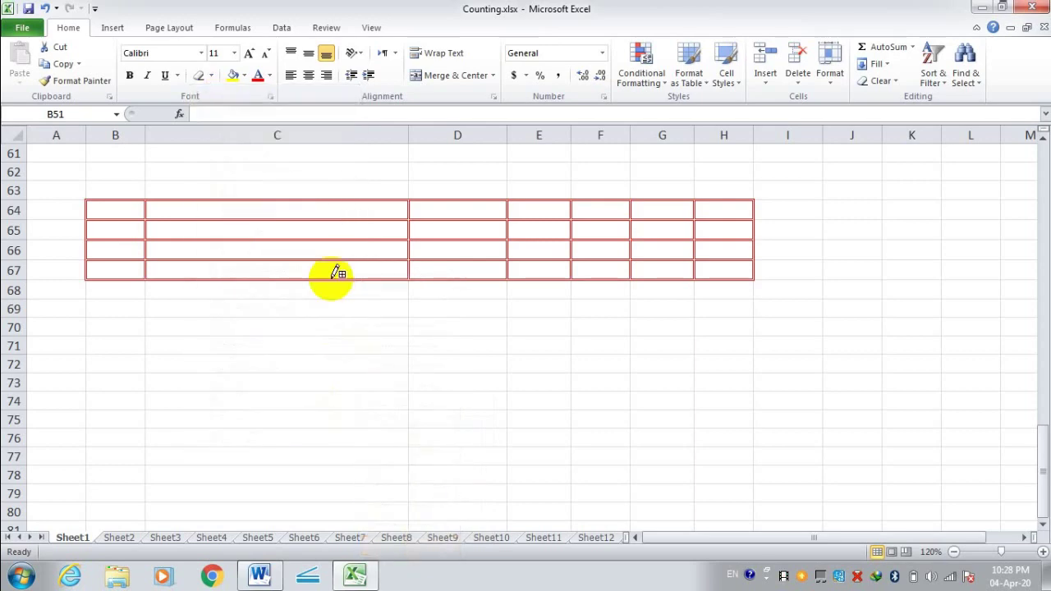
scroll(335, 275, down, 3)
scroll(335, 275, up, 1)
drag(131, 203, 723, 393)
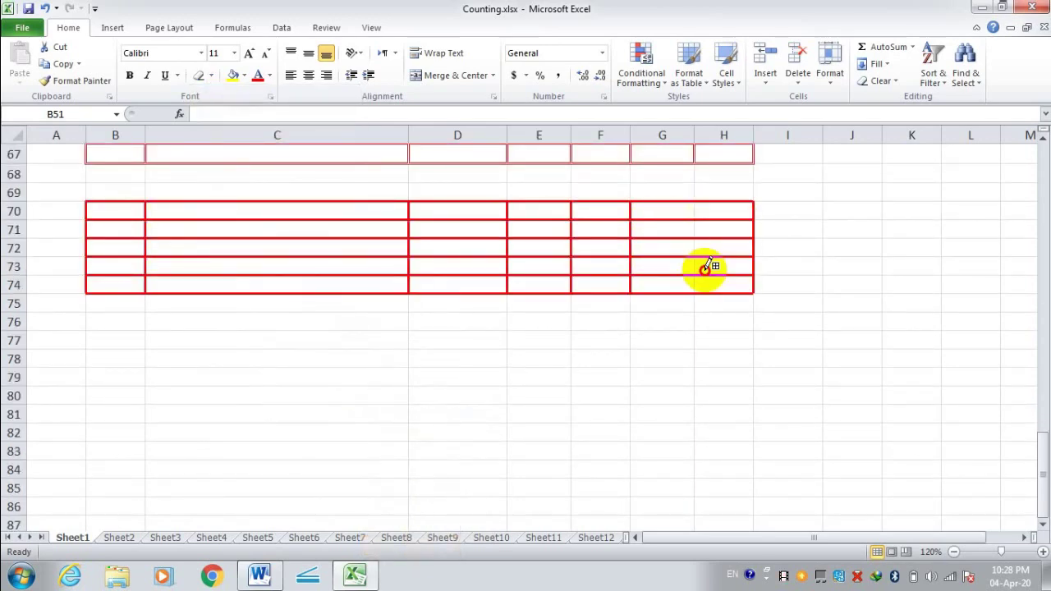
Step: Draw a dash-dot red border grid over B82:H88
scroll(464, 329, down, 2)
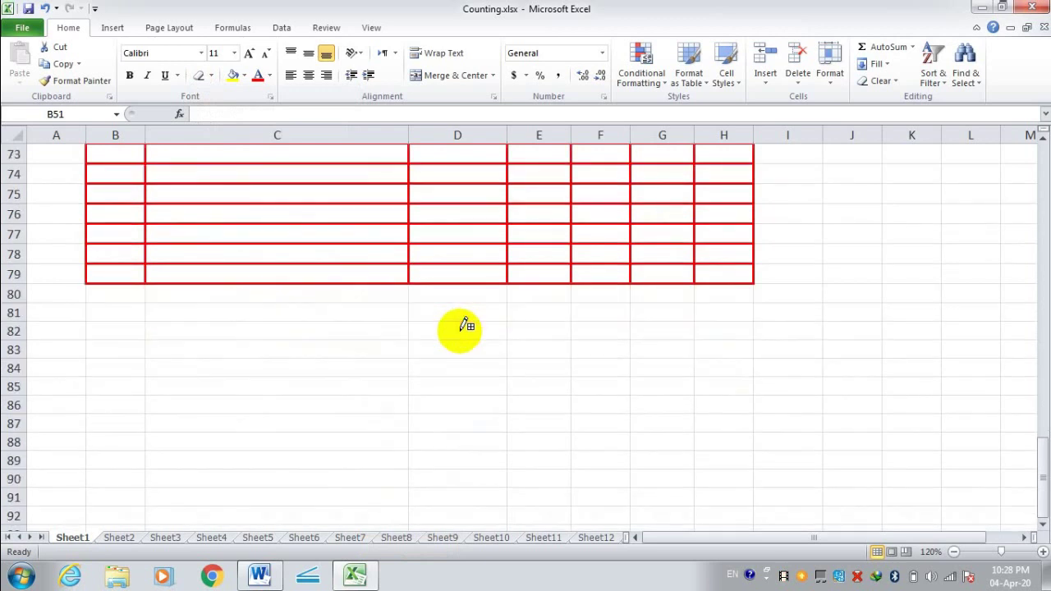
click(213, 75)
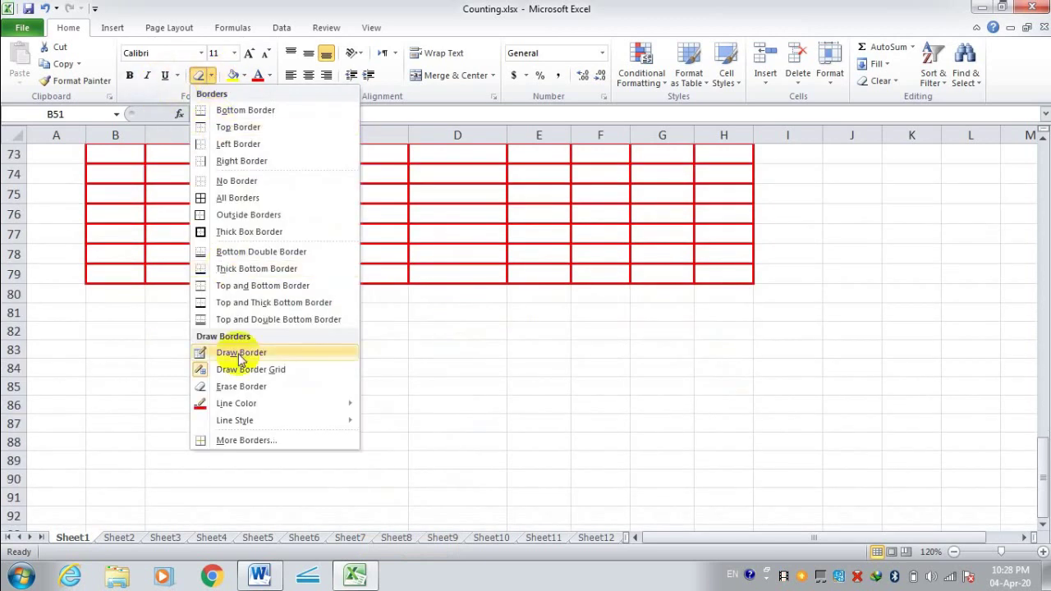
mouse_move(235, 420)
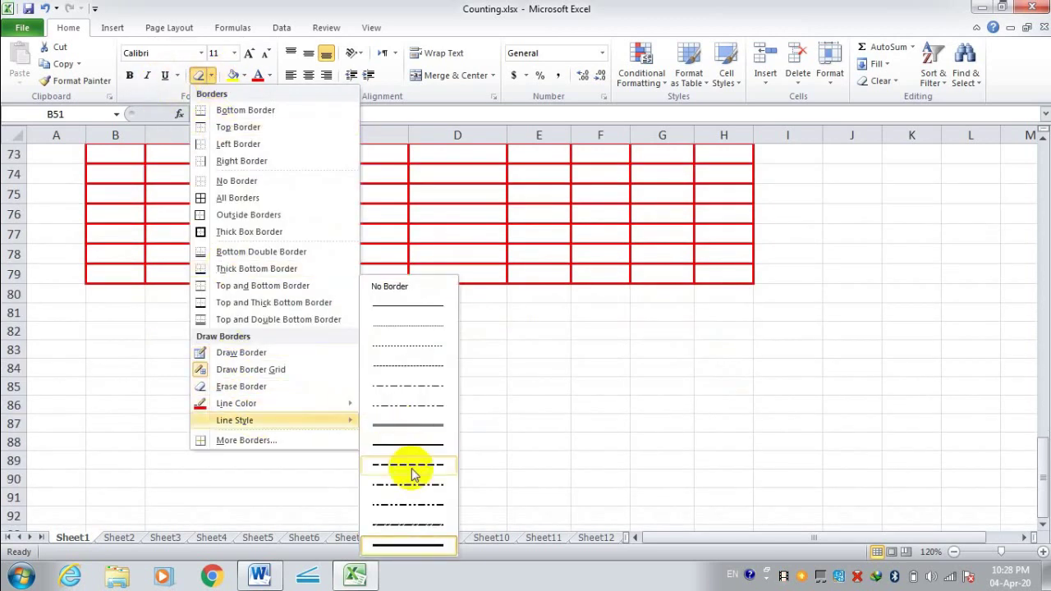
click(416, 394)
scroll(394, 365, down, 2)
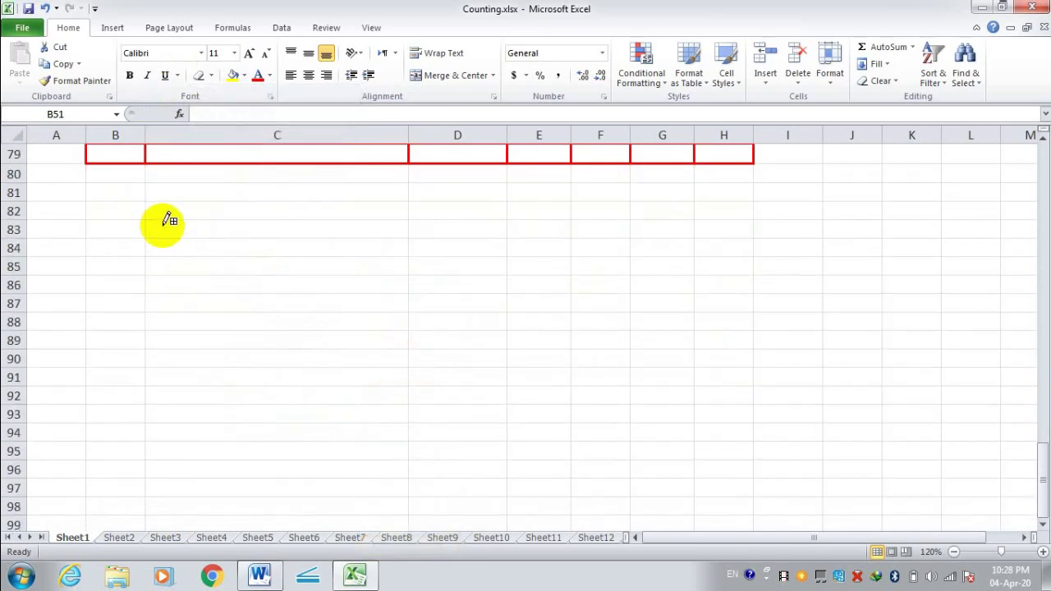
drag(157, 212, 729, 316)
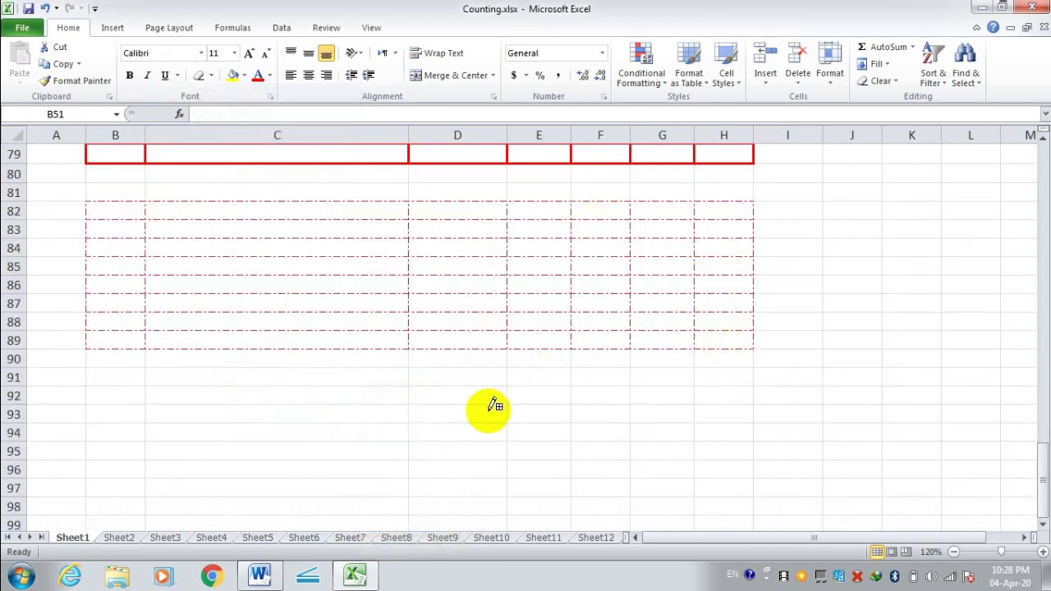
Step: Draw a dotted red border grid over B92:H100
click(211, 74)
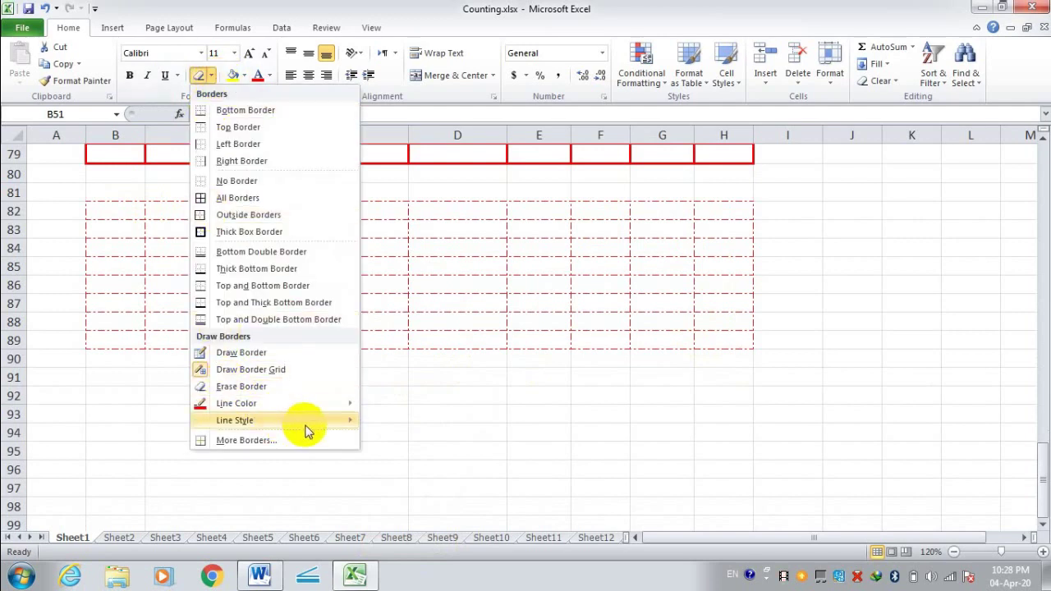
mouse_move(235, 420)
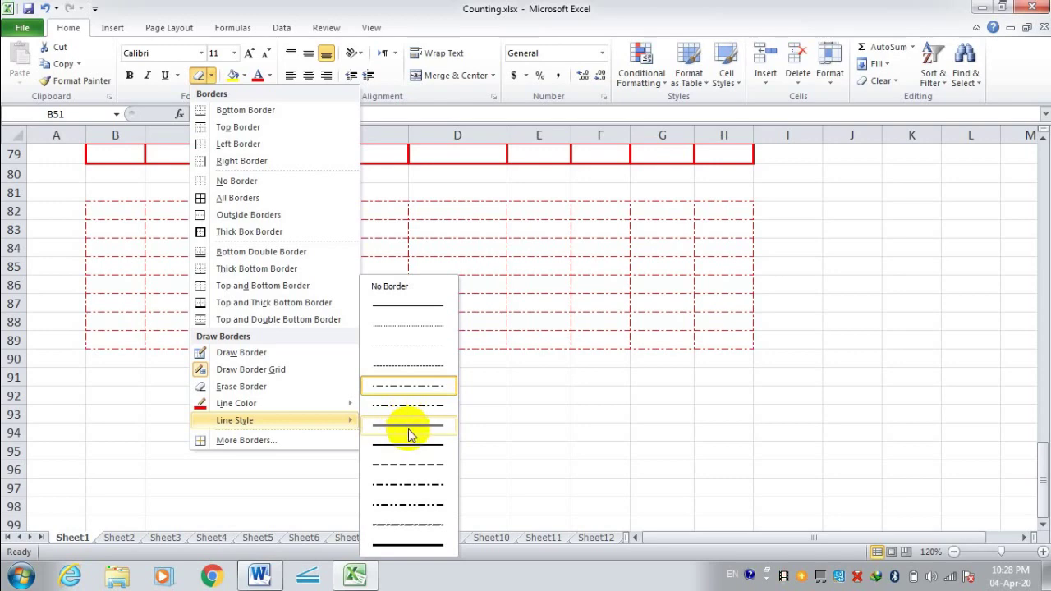
click(433, 324)
scroll(406, 312, down, 2)
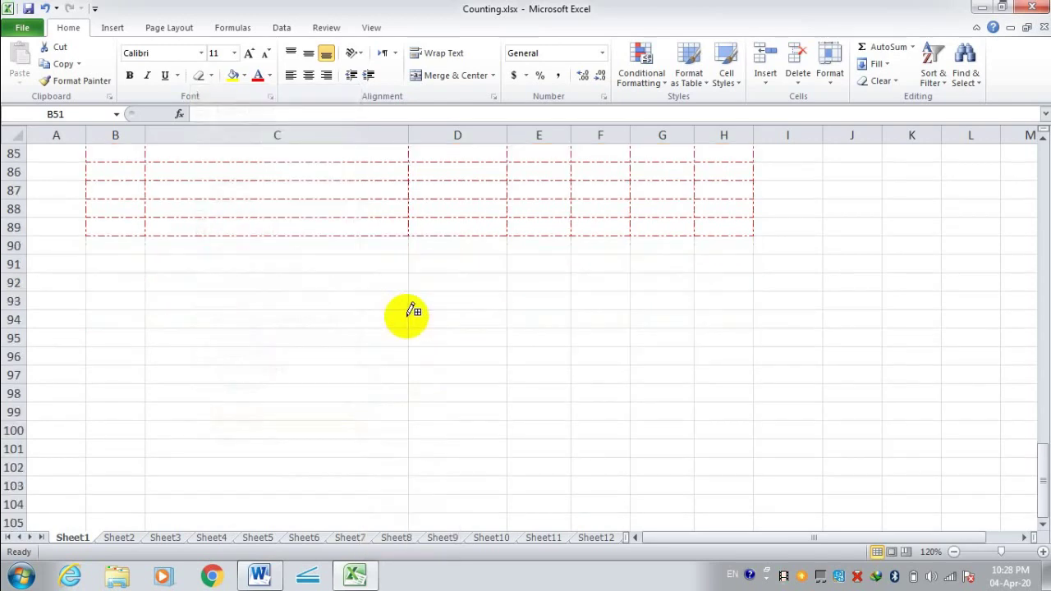
mouse_move(115, 271)
mouse_down()
mouse_move(673, 397)
mouse_move(716, 422)
mouse_up()
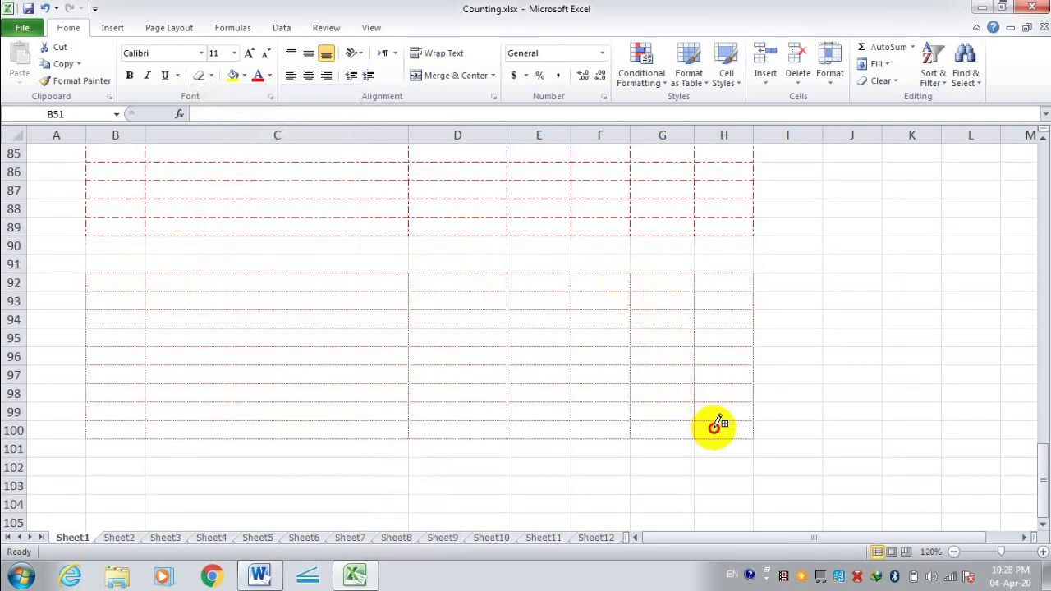
scroll(746, 312, up, 4)
scroll(673, 337, up, 4)
scroll(673, 335, up, 5)
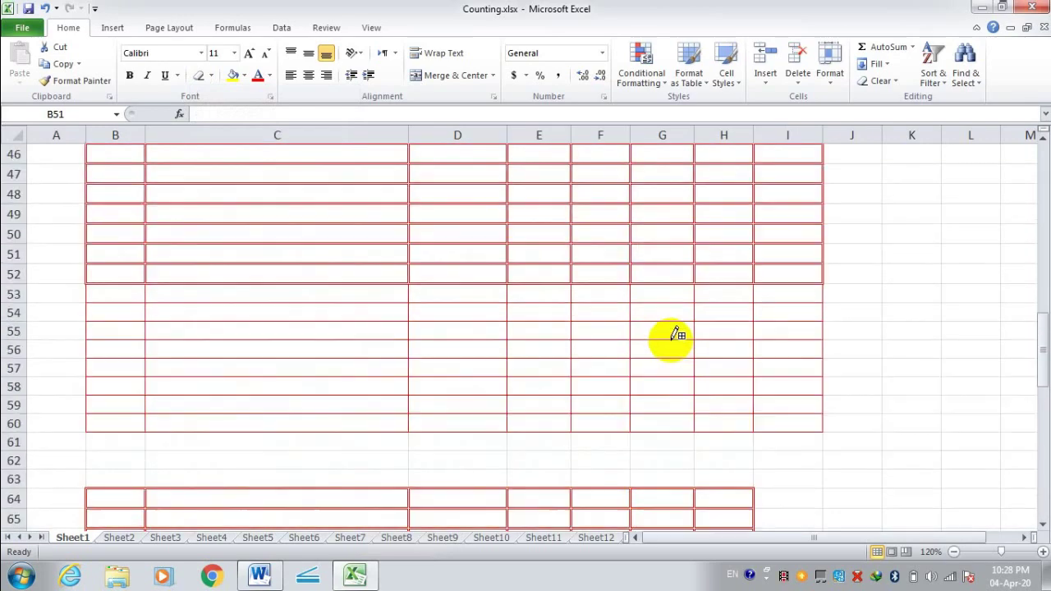
scroll(673, 335, up, 5)
scroll(674, 335, up, 7)
scroll(674, 336, up, 3)
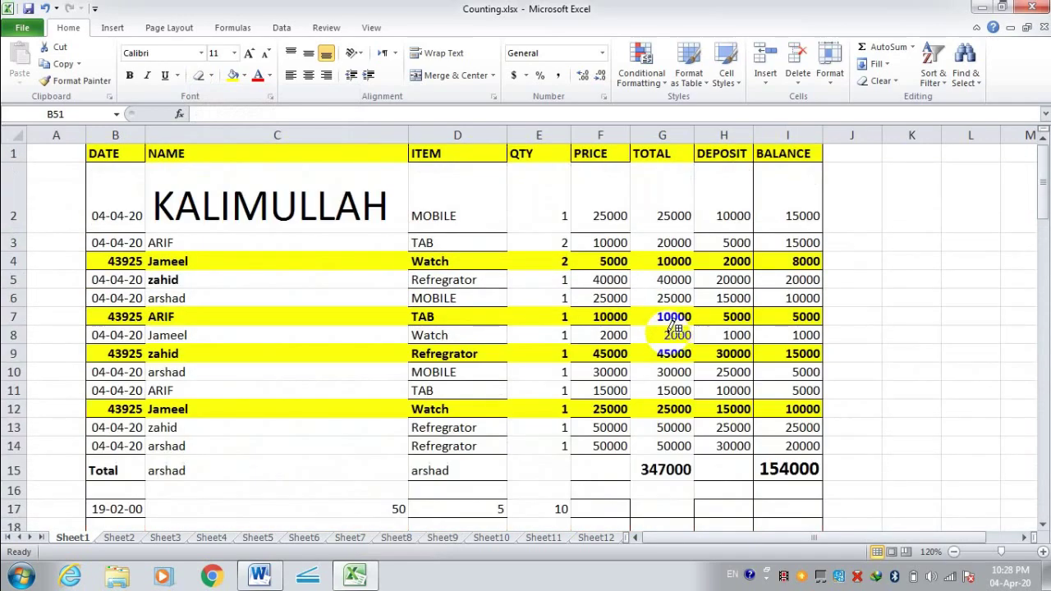
scroll(406, 141, down, 3)
scroll(406, 140, down, 8)
scroll(406, 140, down, 10)
scroll(406, 141, down, 1)
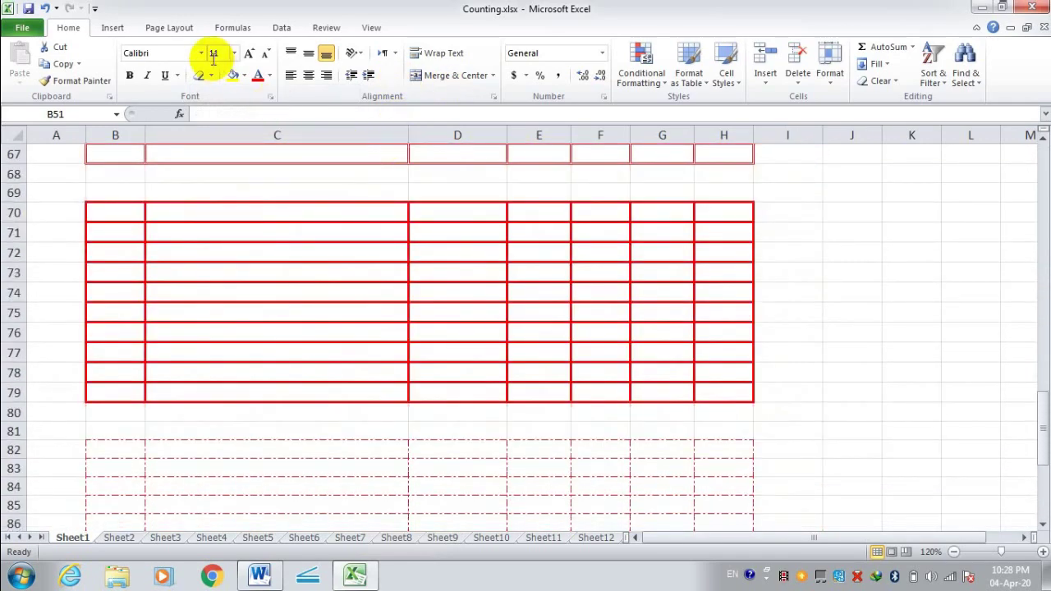
click(212, 75)
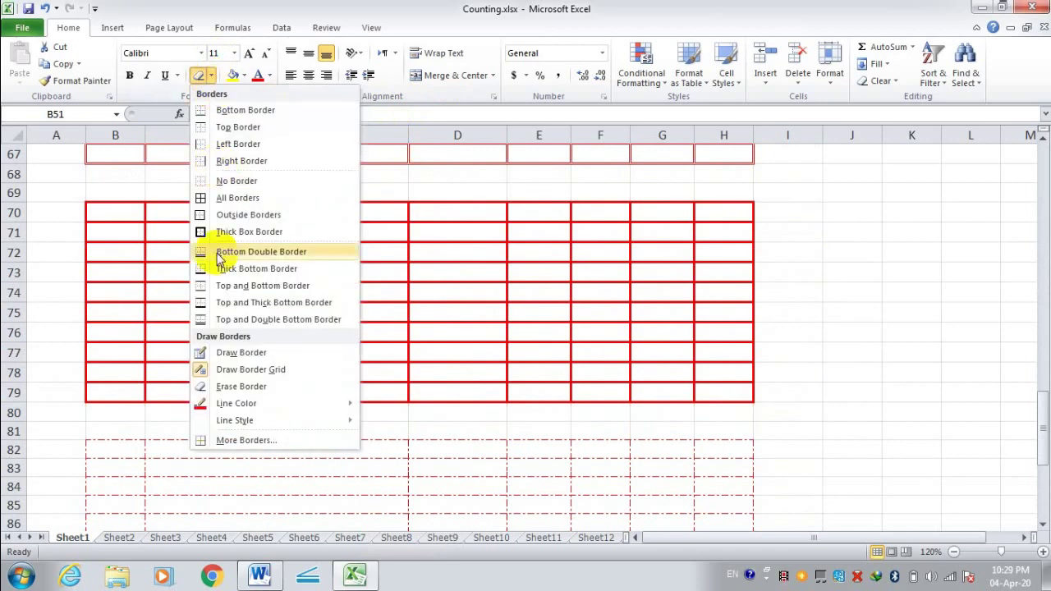
click(247, 441)
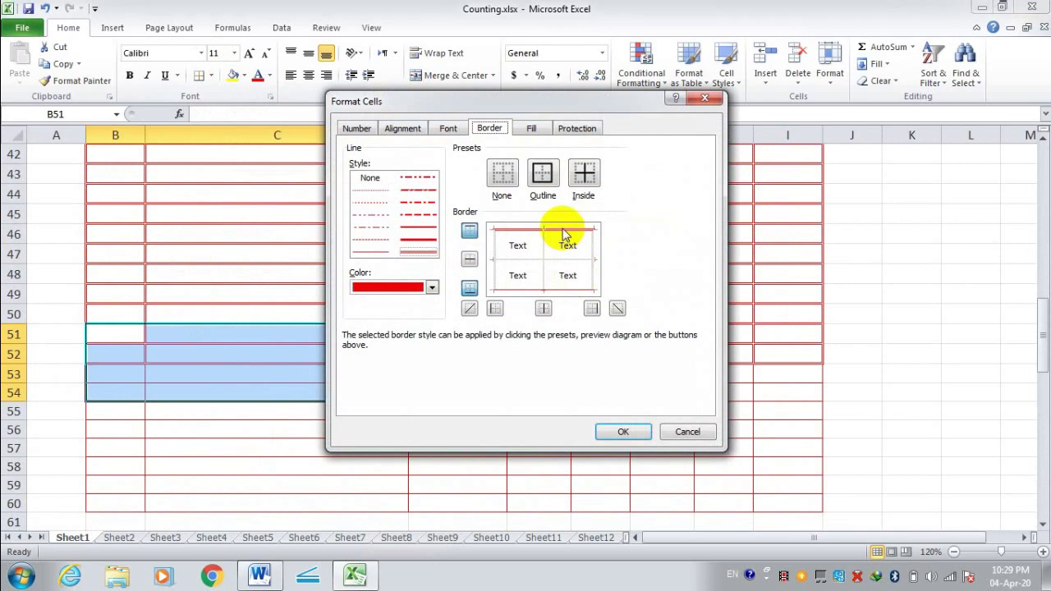
click(361, 129)
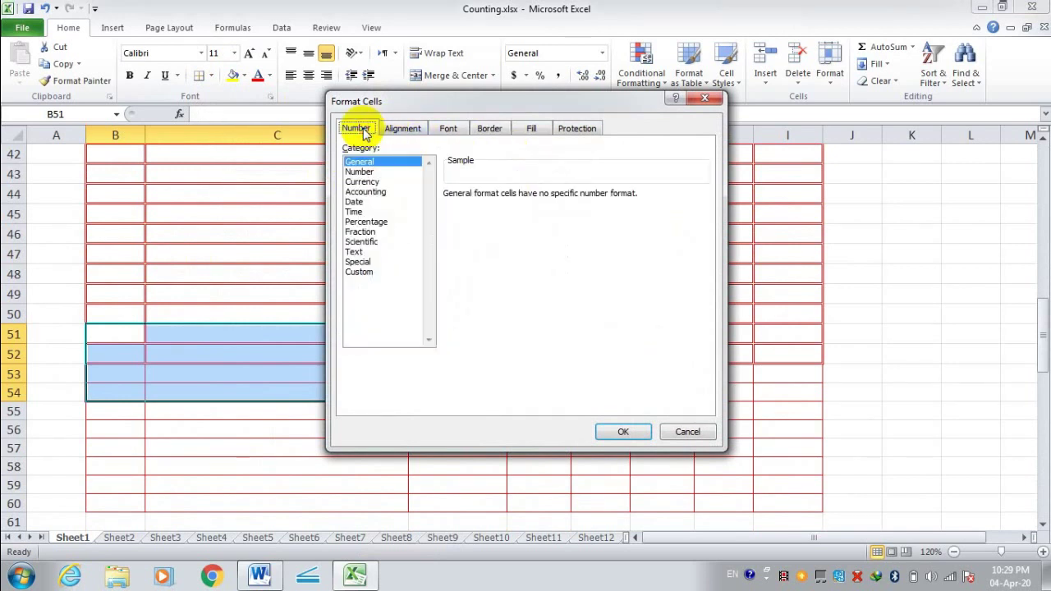
click(368, 173)
click(362, 202)
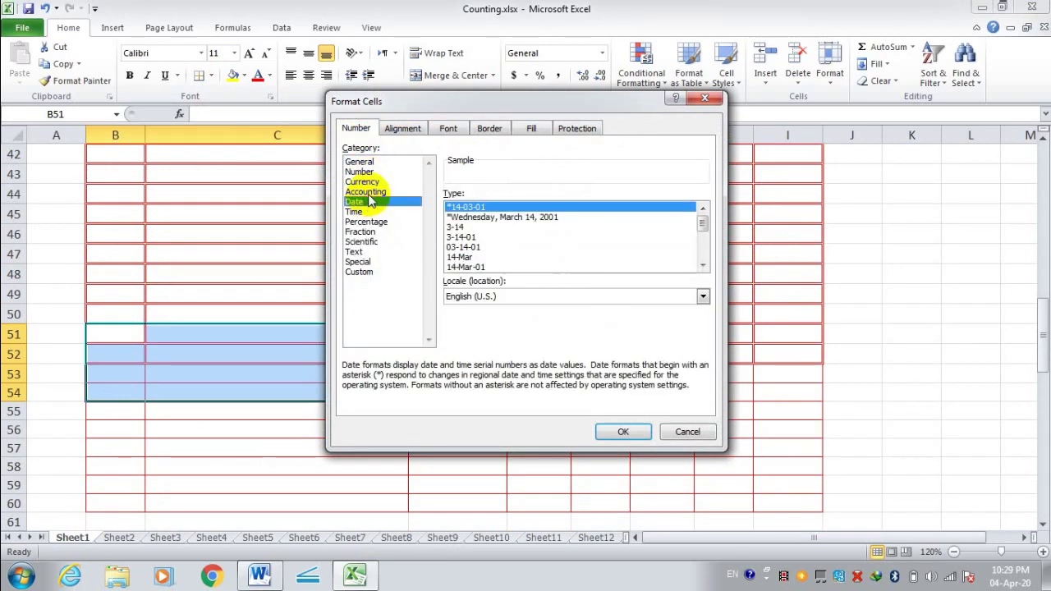
click(490, 128)
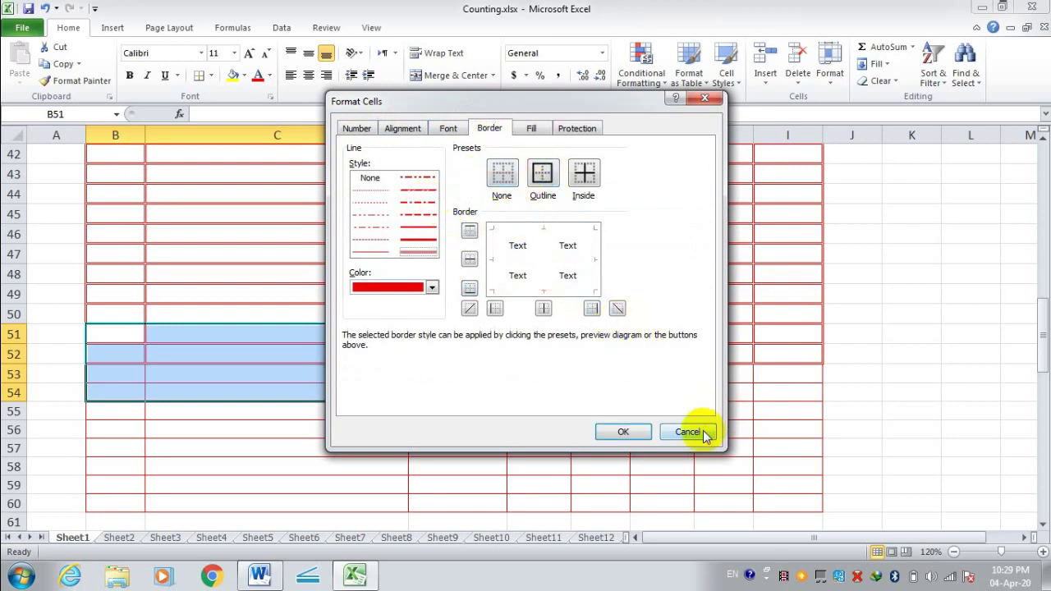
key(Escape)
scroll(524, 275, down, 5)
scroll(523, 274, up, 5)
scroll(511, 281, down, 1)
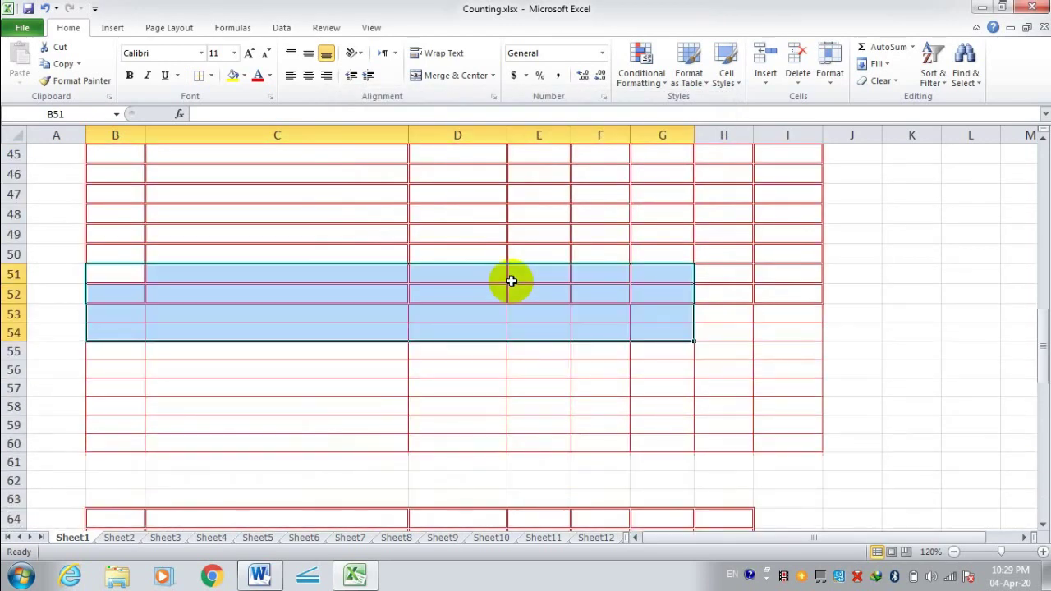
scroll(511, 281, down, 5)
Step: Clear all borders from the grid B64:H67 via Format Cells
mouse_move(140, 230)
mouse_down()
mouse_move(516, 242)
mouse_move(696, 279)
mouse_up()
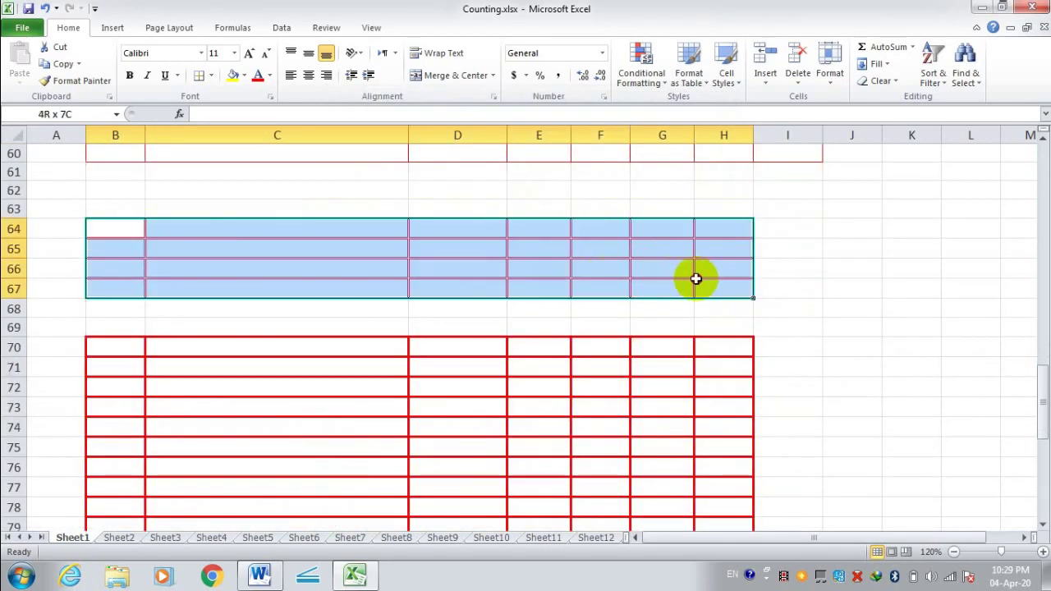
click(212, 75)
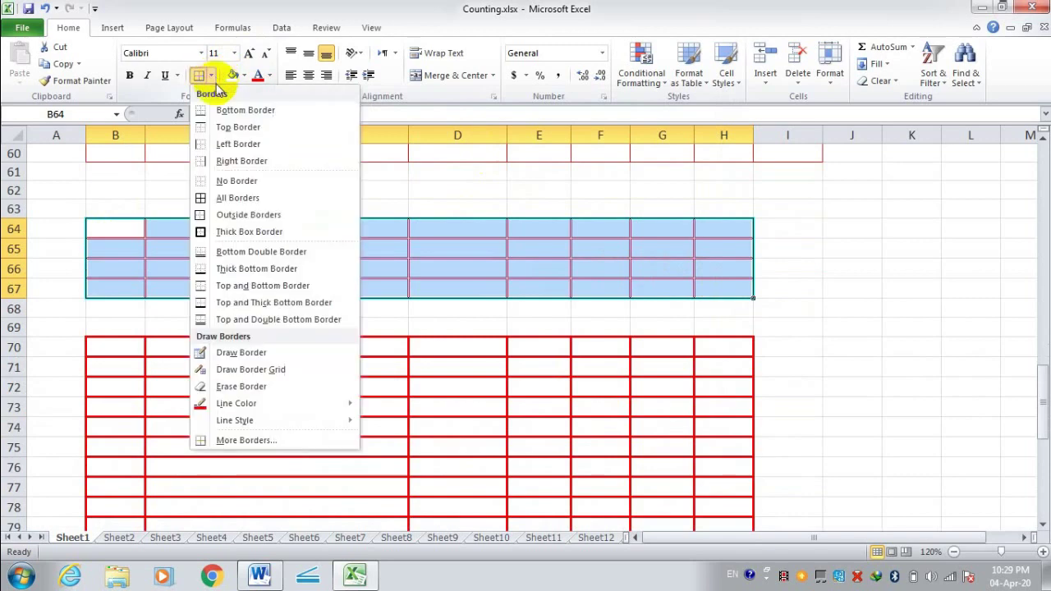
click(271, 439)
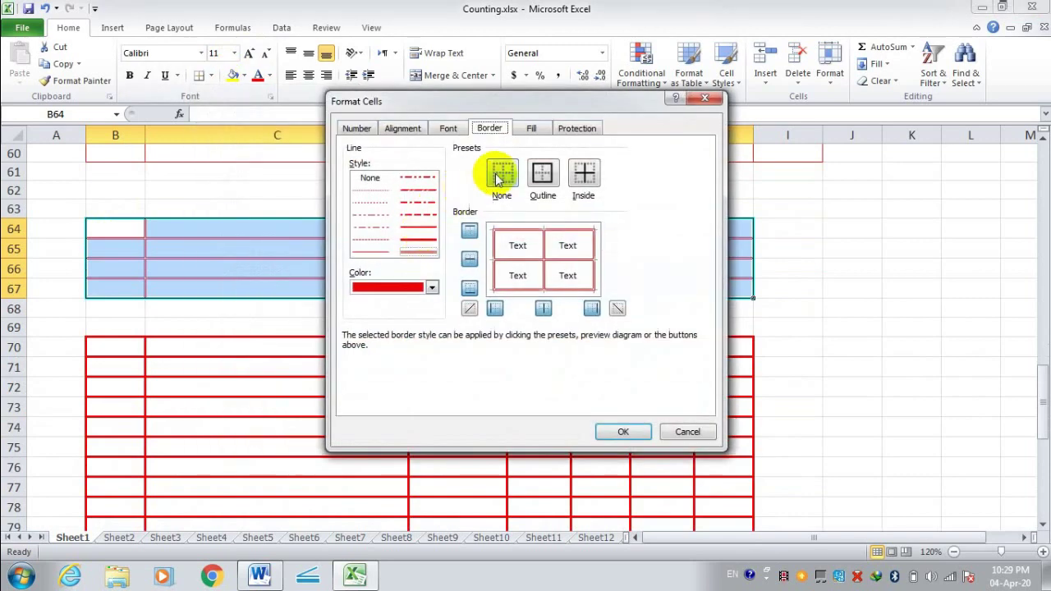
click(496, 179)
click(622, 431)
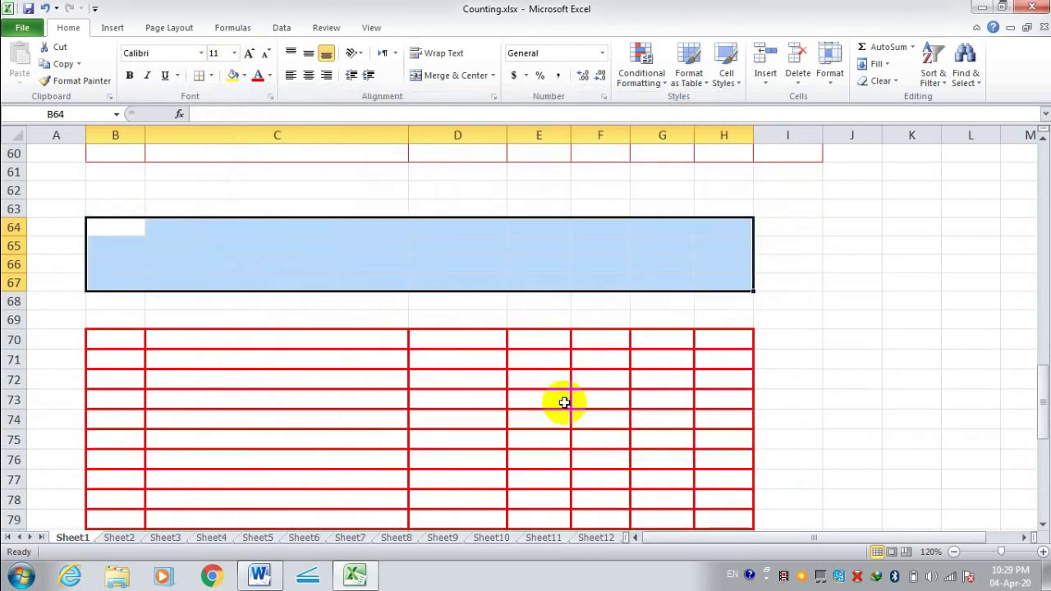
Step: Give the block B63:H67 an outline border
click(912, 216)
mouse_move(129, 214)
mouse_down()
mouse_move(769, 282)
mouse_move(734, 276)
mouse_up()
click(212, 75)
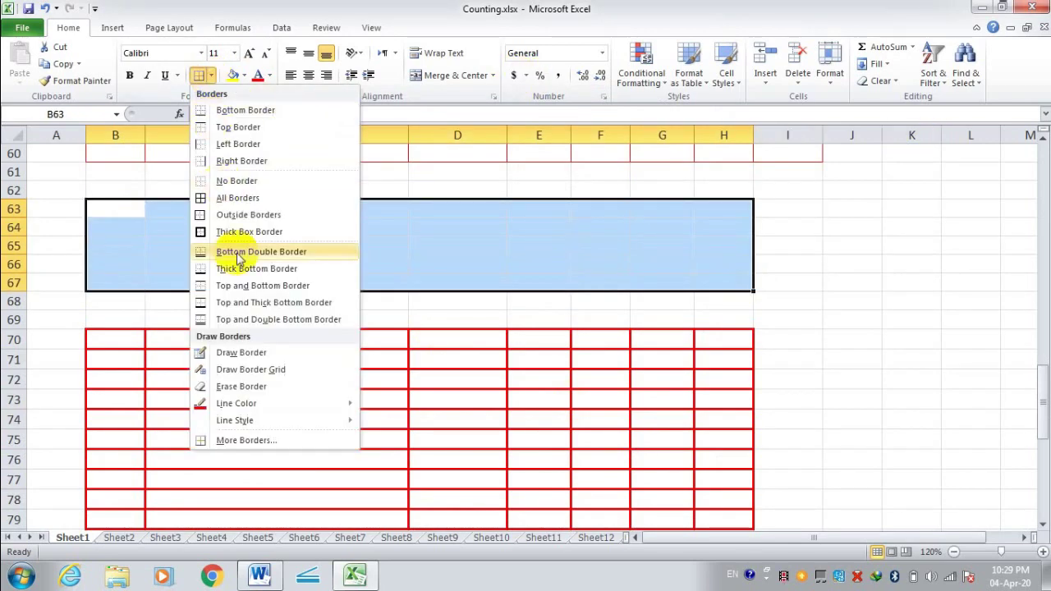
click(249, 441)
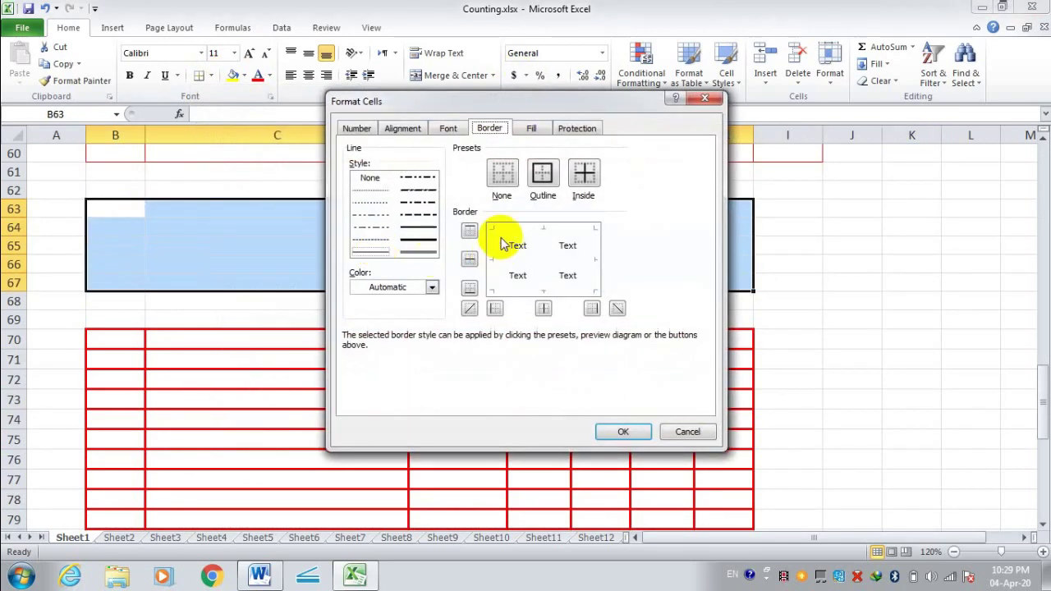
click(532, 182)
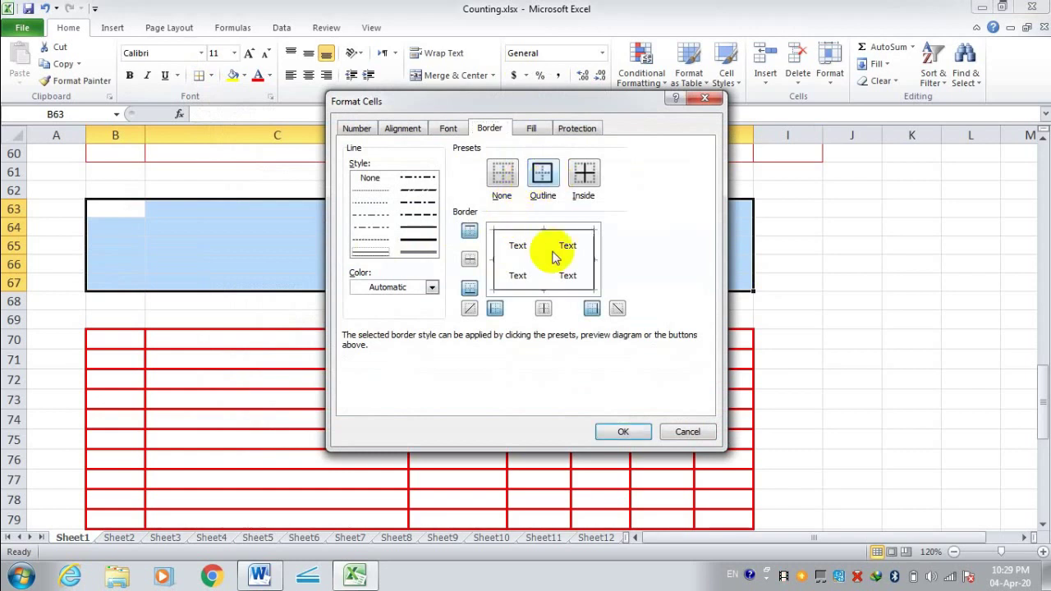
click(617, 433)
click(873, 225)
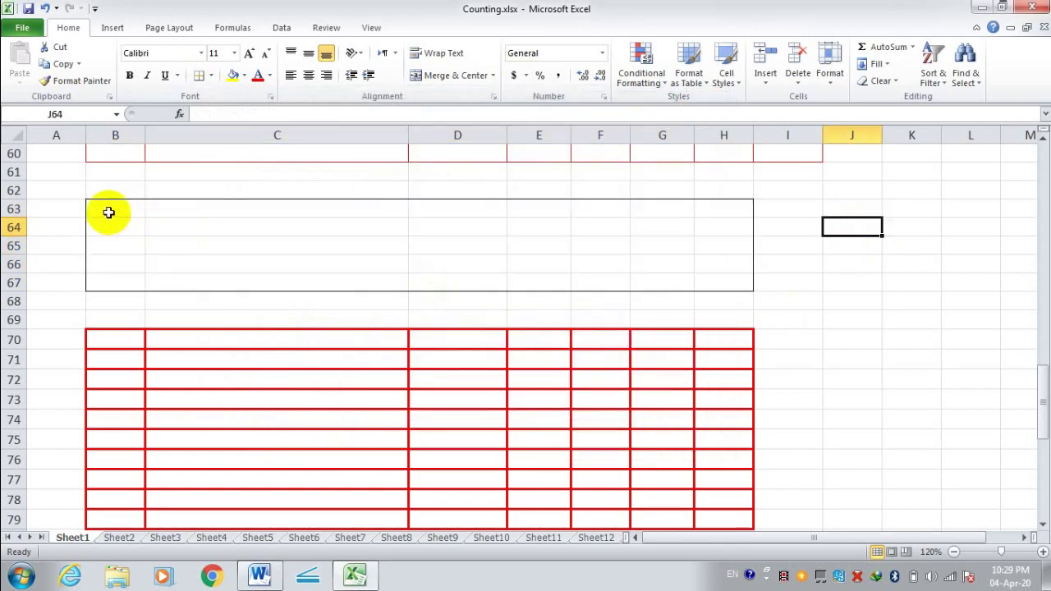
Step: Set the B63:H67 border colour to dark grey in Format Cells and apply it
drag(109, 212, 699, 287)
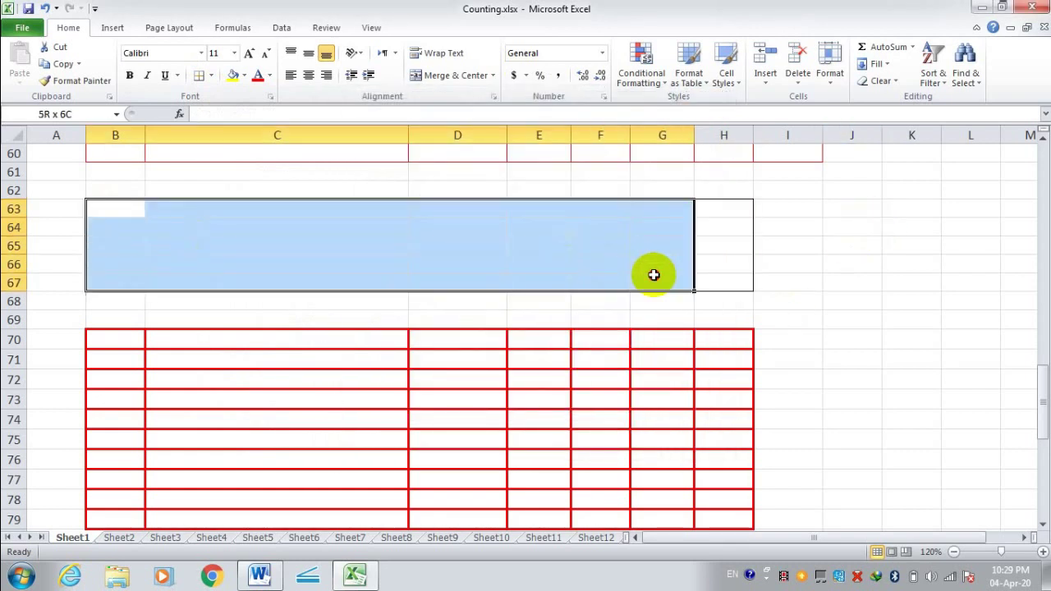
click(212, 76)
click(241, 439)
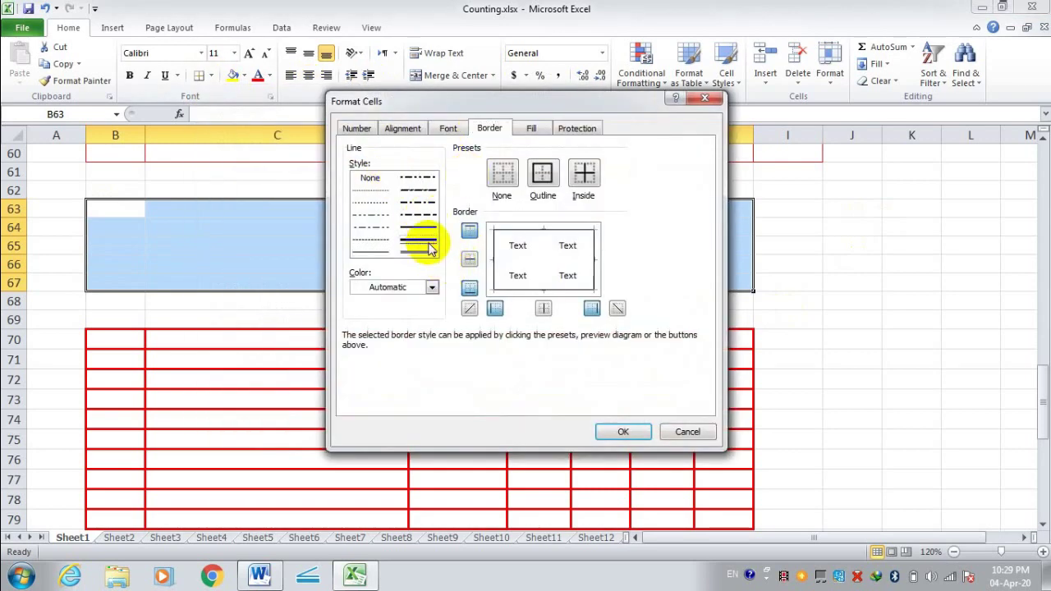
click(431, 287)
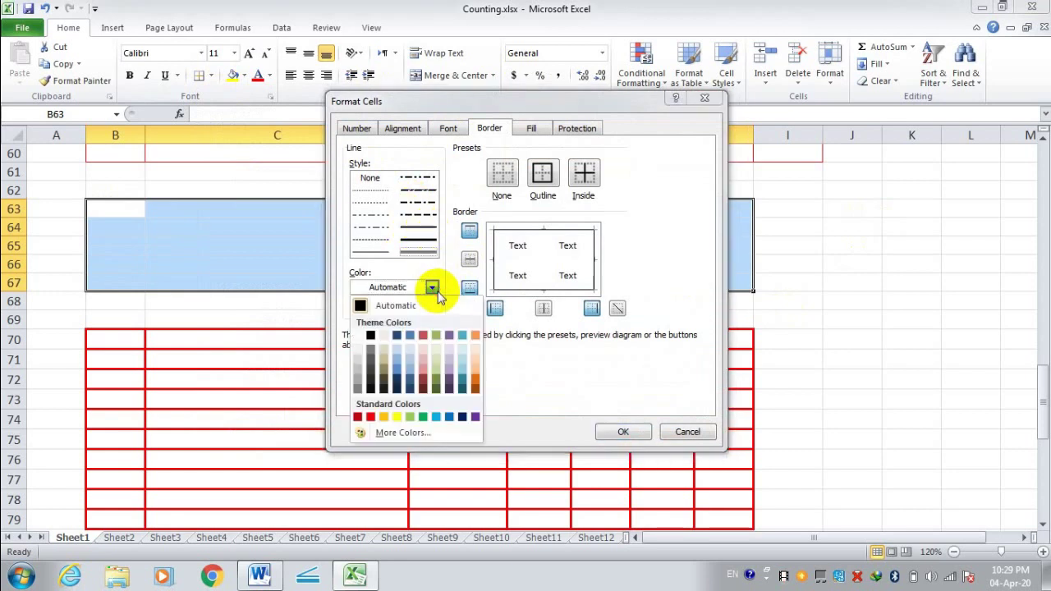
click(368, 378)
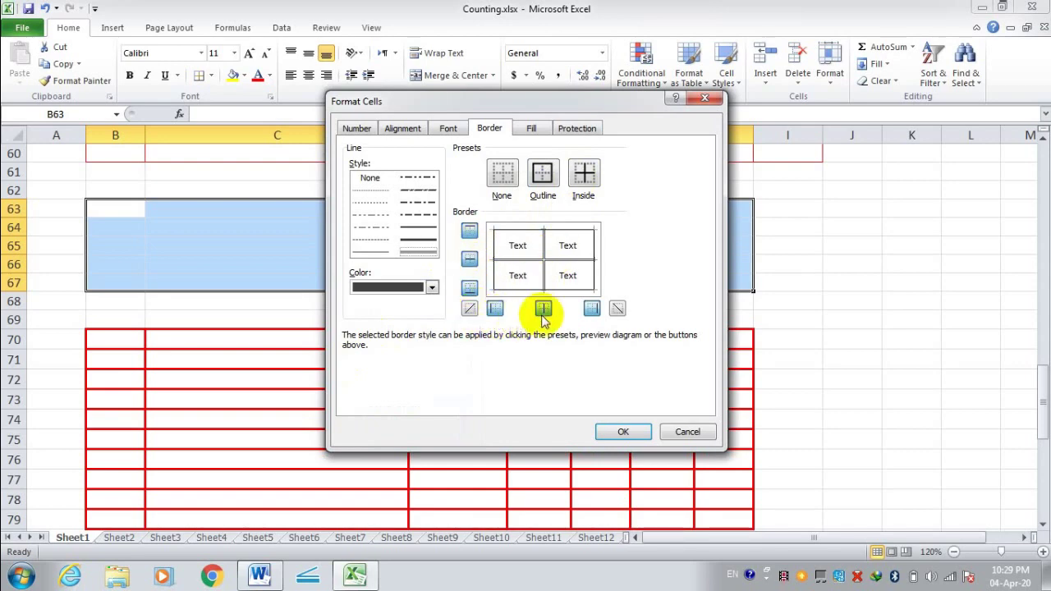
click(626, 432)
click(844, 215)
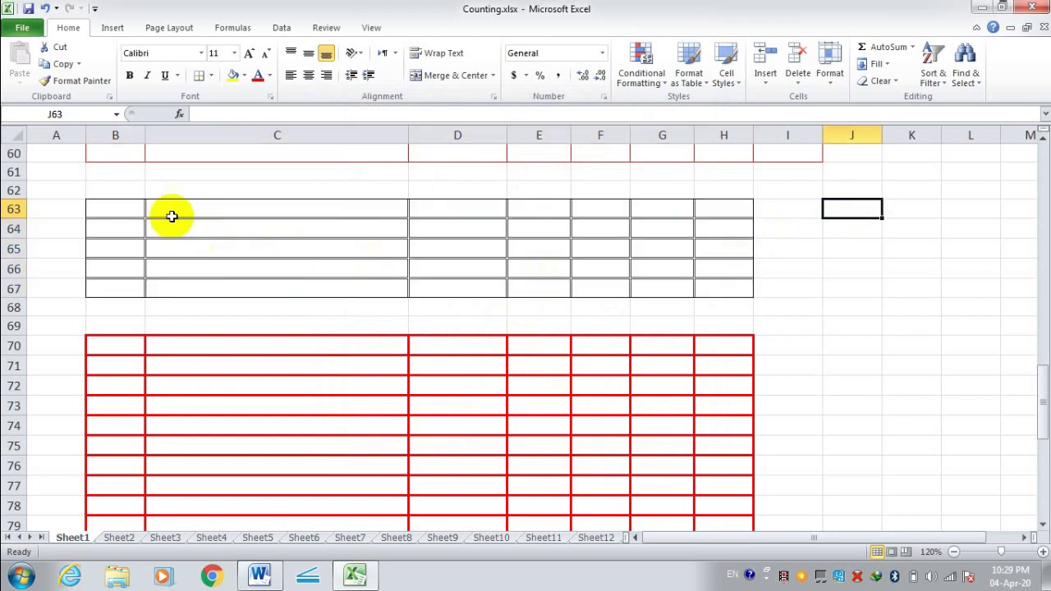
Step: Reselect B63:H67, close the Borders list unchanged, and scroll back to the top
drag(127, 212, 698, 279)
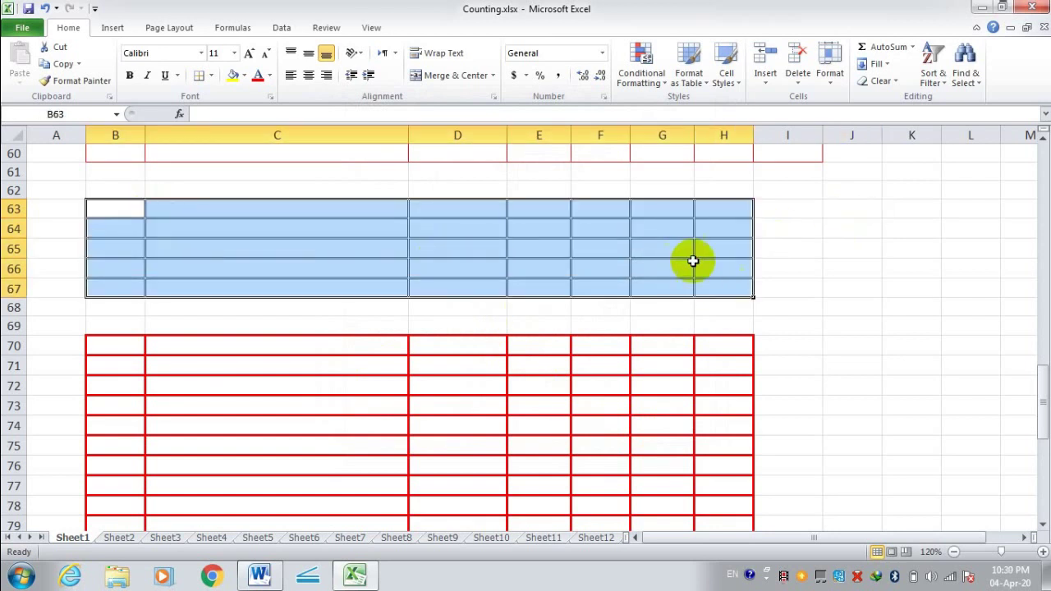
click(210, 76)
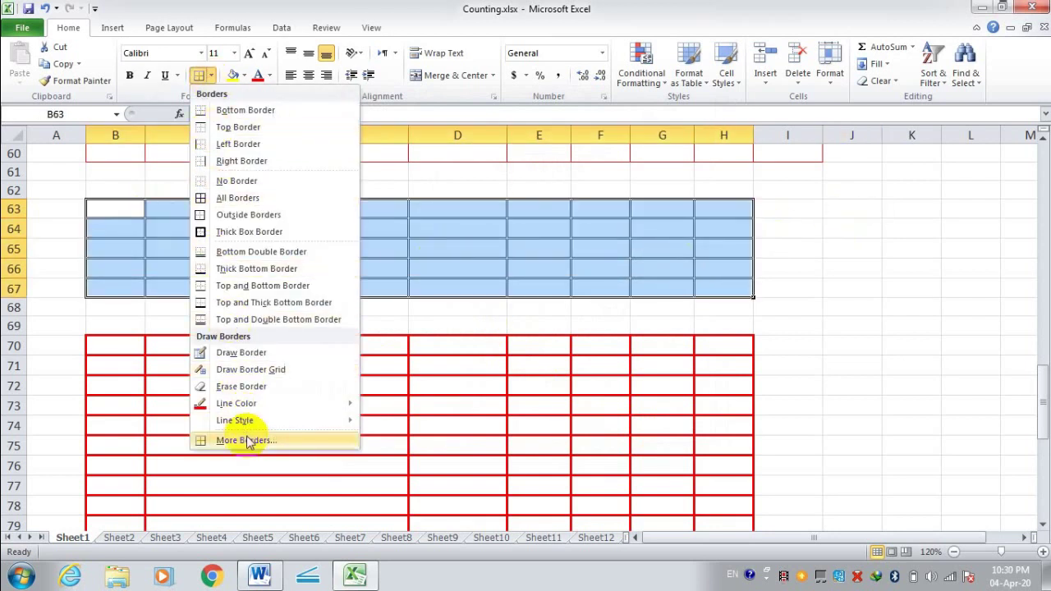
click(387, 159)
scroll(284, 204, up, 3)
scroll(286, 206, up, 5)
scroll(287, 206, up, 5)
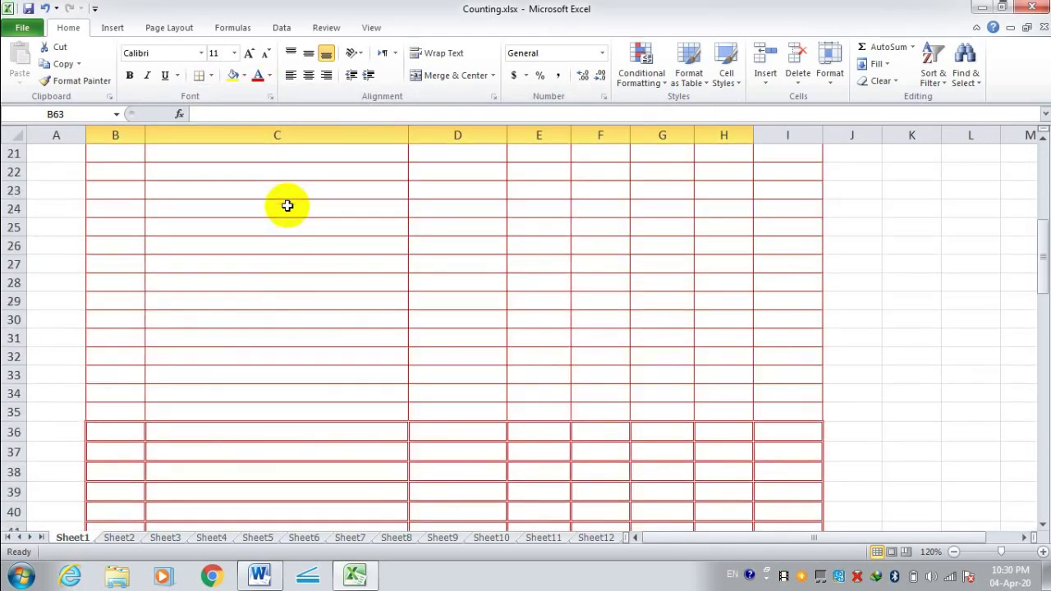
scroll(287, 205, up, 6)
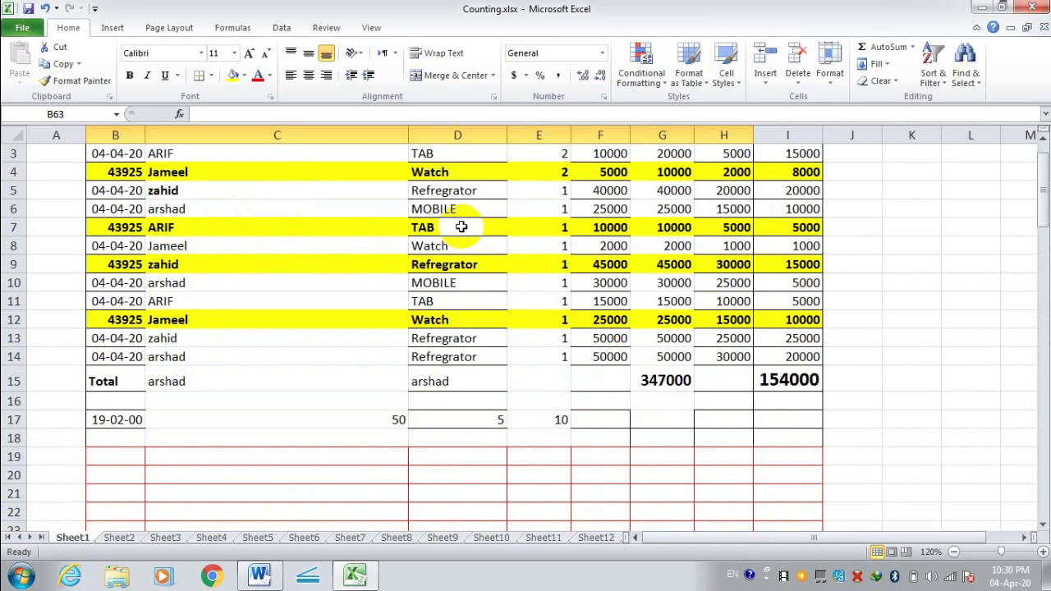
Step: Adjust the font size of the name in C2 up and down until it fits the cell
scroll(460, 225, up, 1)
click(303, 213)
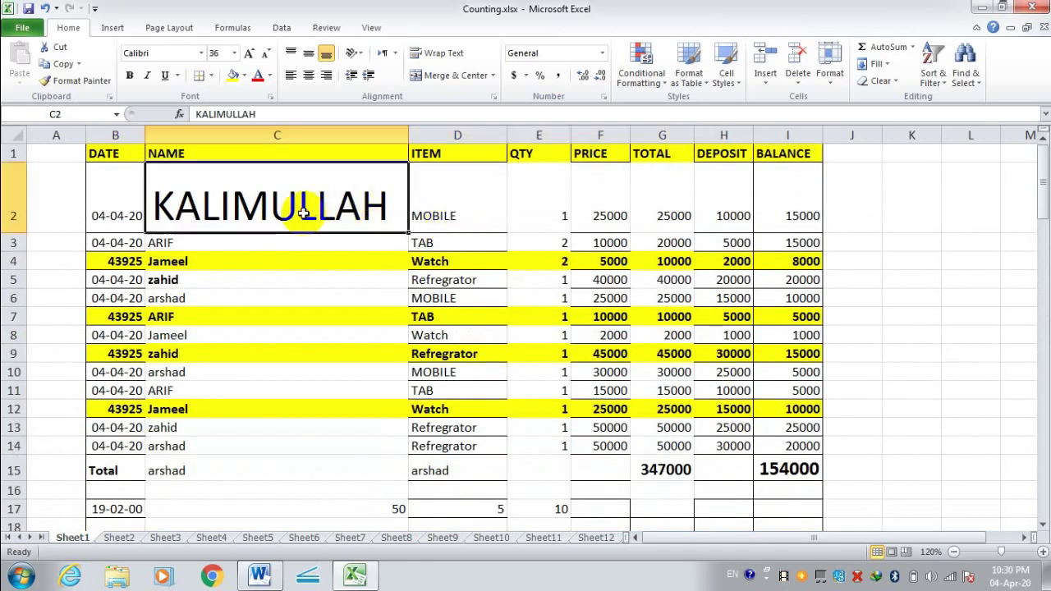
click(253, 54)
click(254, 53)
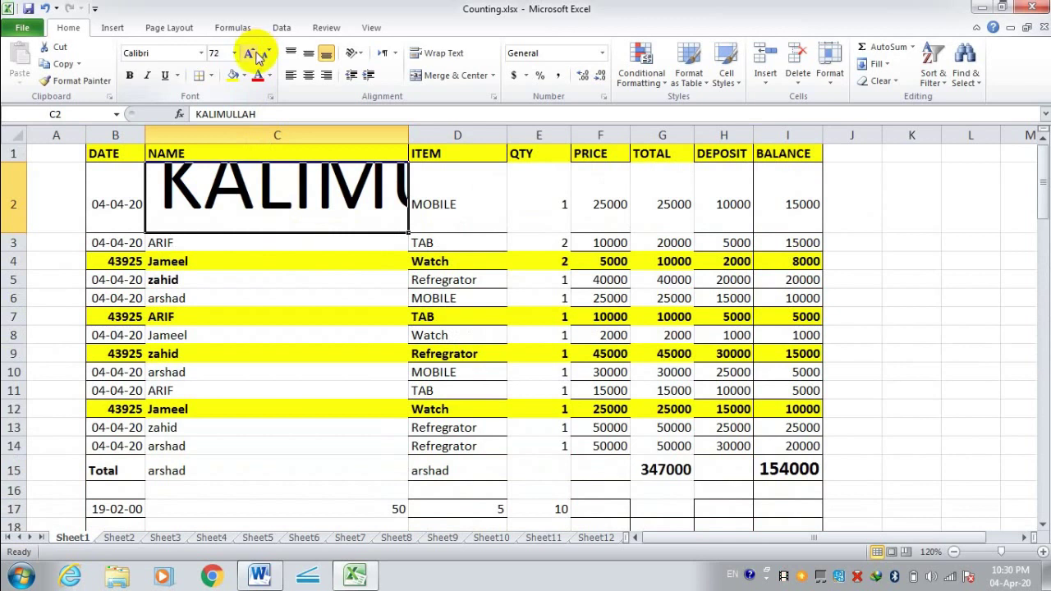
click(268, 53)
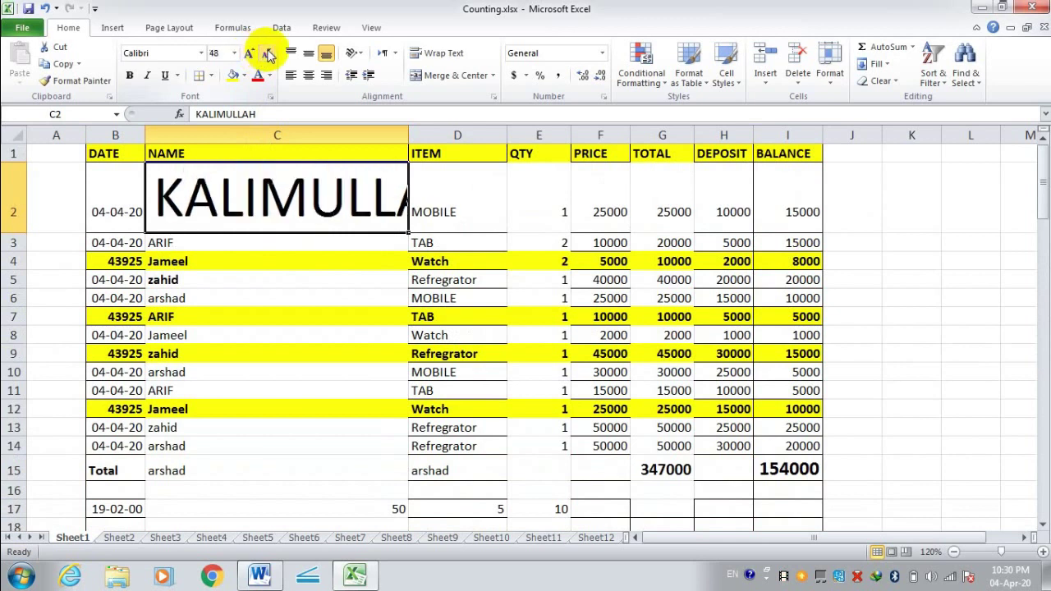
click(268, 54)
click(268, 54)
click(268, 54)
click(268, 53)
click(268, 54)
click(268, 54)
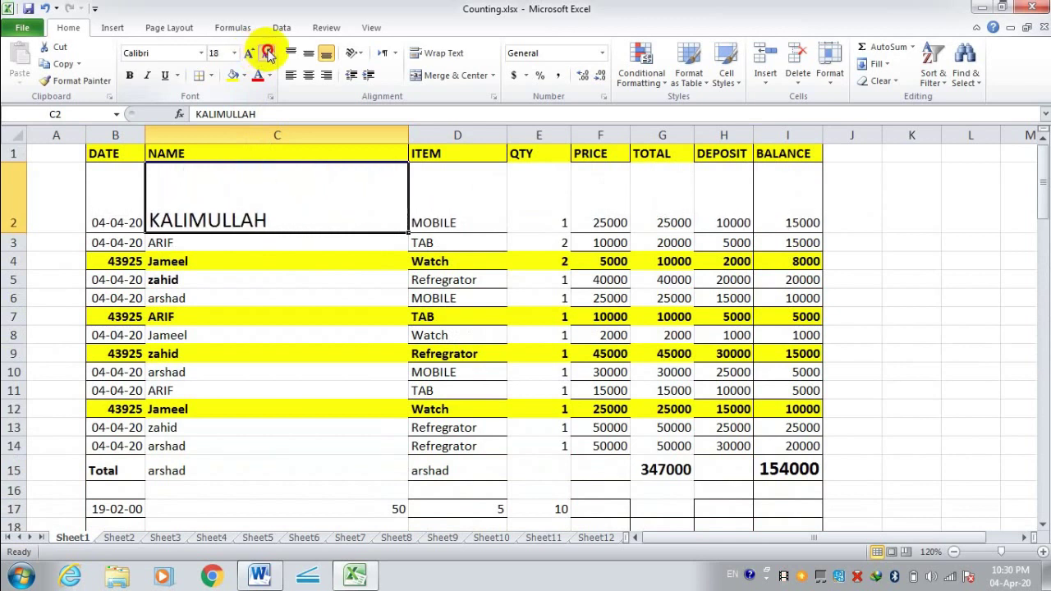
click(268, 53)
click(268, 53)
click(268, 53)
click(268, 54)
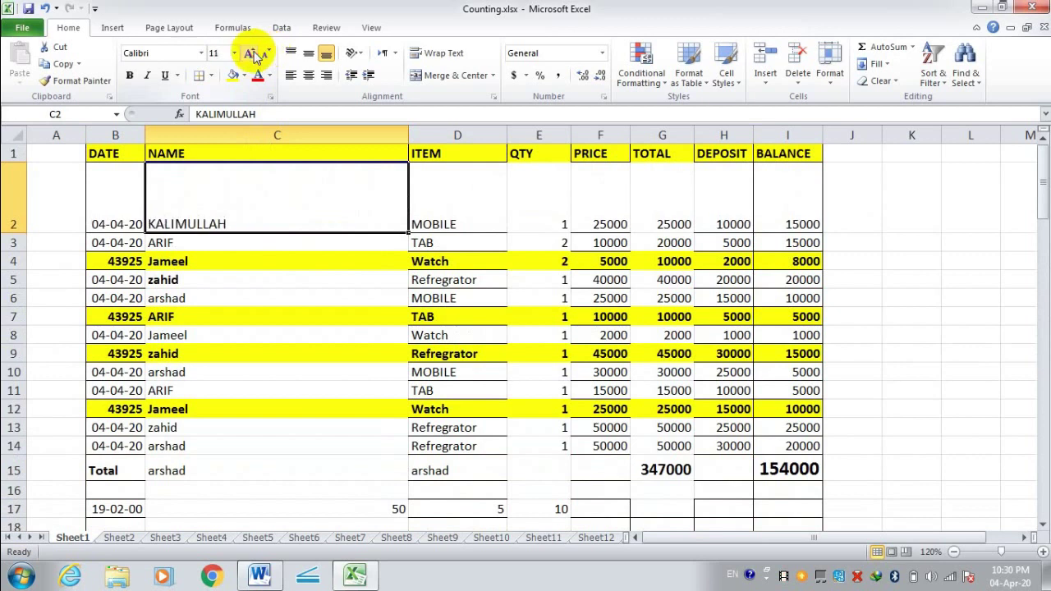
click(253, 55)
click(253, 54)
click(253, 54)
click(253, 54)
click(253, 54)
click(253, 54)
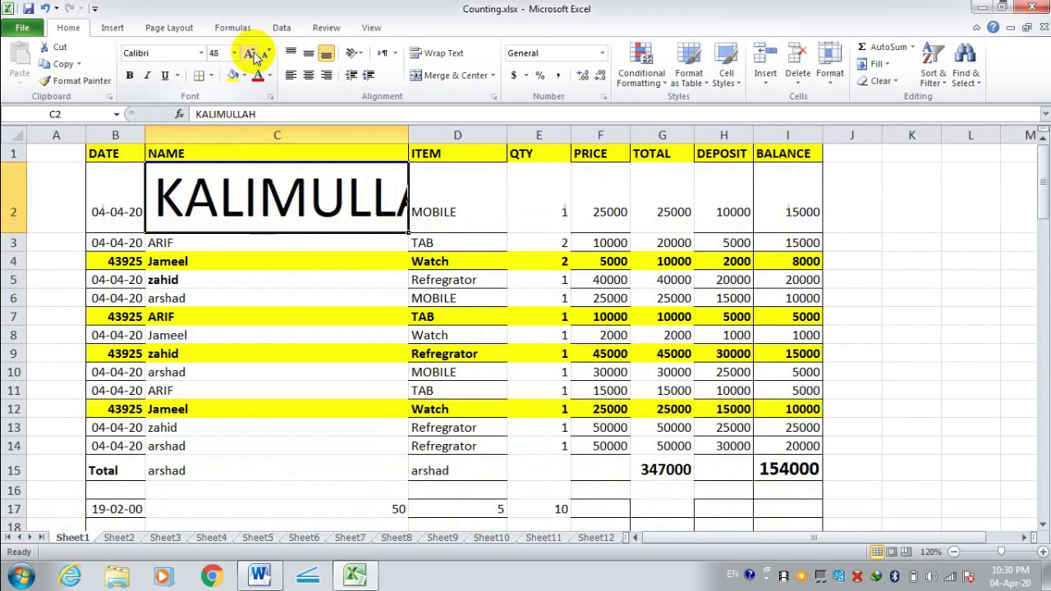
click(253, 54)
click(268, 54)
click(268, 54)
click(267, 54)
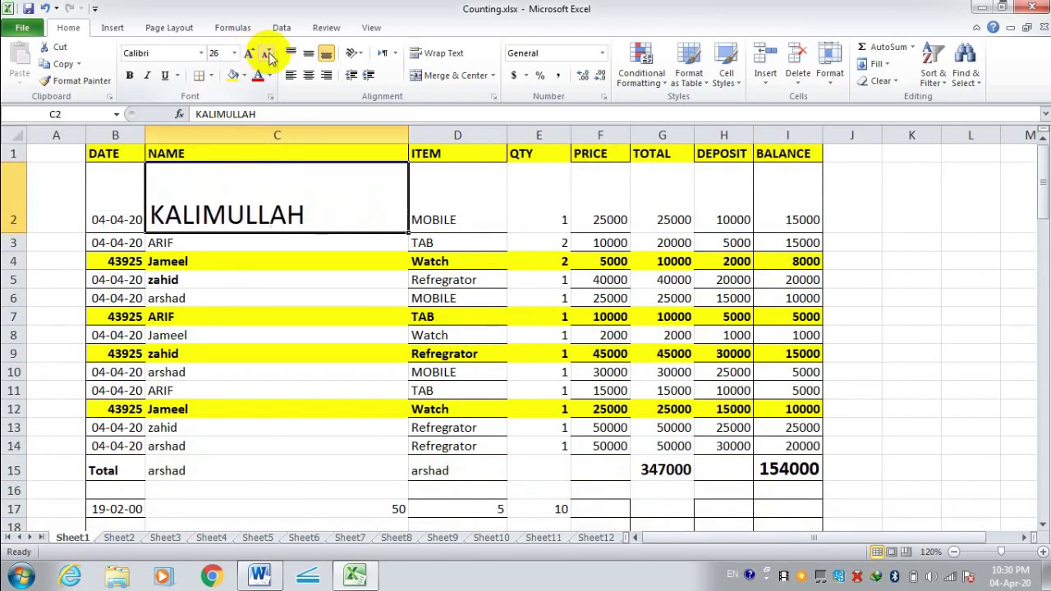
click(268, 55)
click(267, 54)
click(268, 55)
Step: Shrink row 2 to near-normal height, then select the table B2:I15
click(320, 353)
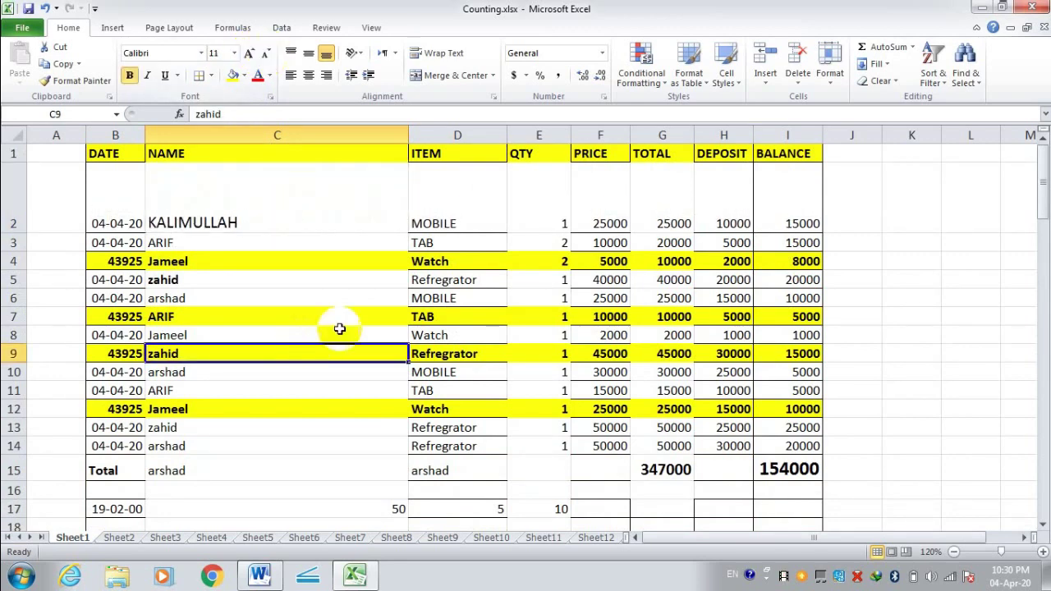
scroll(362, 299, down, 4)
scroll(362, 299, up, 3)
scroll(362, 299, up, 1)
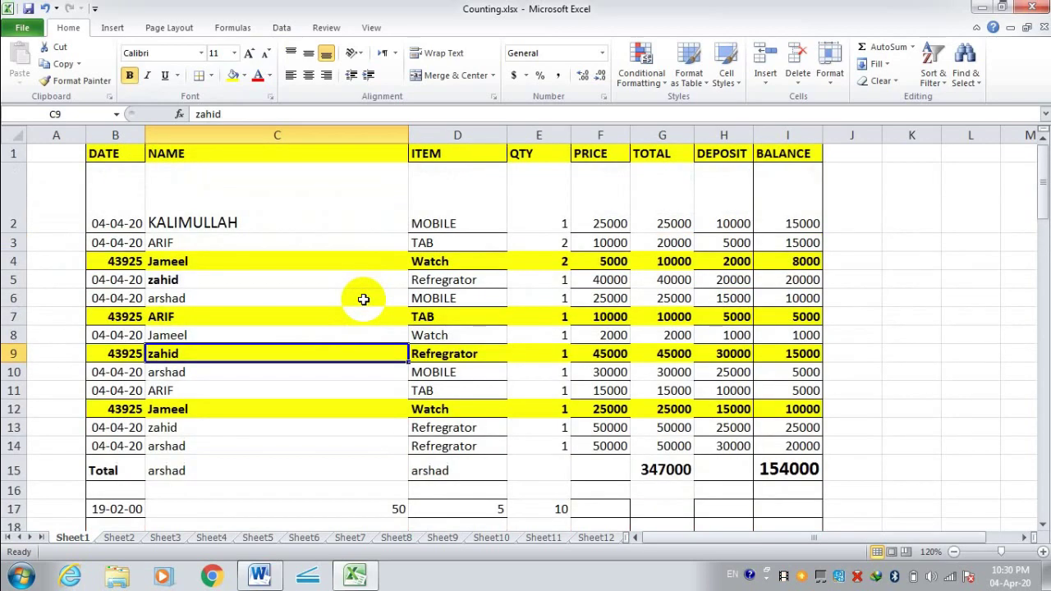
click(121, 181)
drag(121, 181, 500, 218)
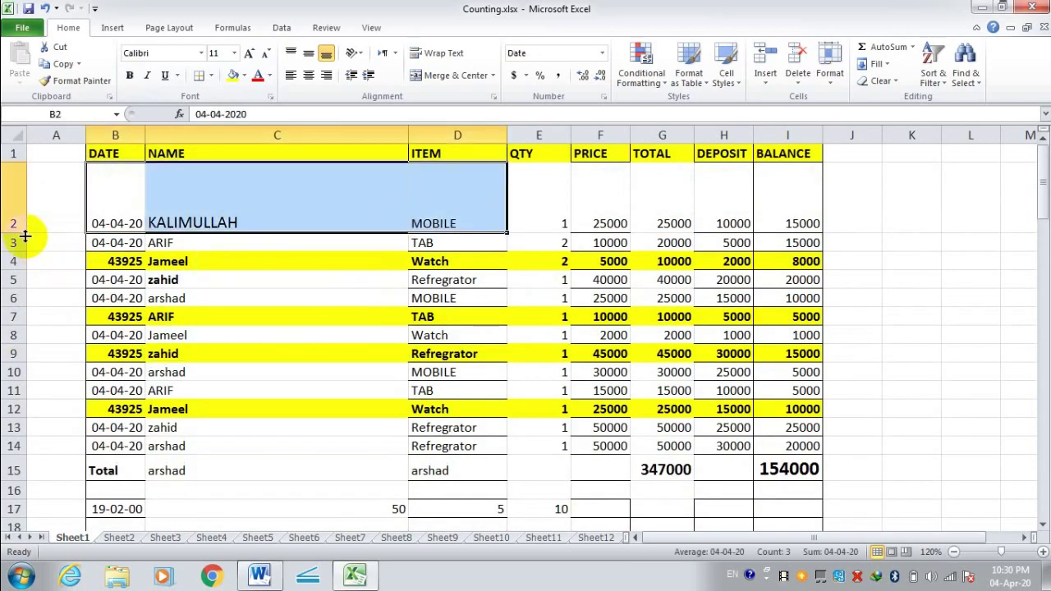
mouse_move(14, 234)
mouse_down()
mouse_move(27, 192)
mouse_move(19, 183)
mouse_up()
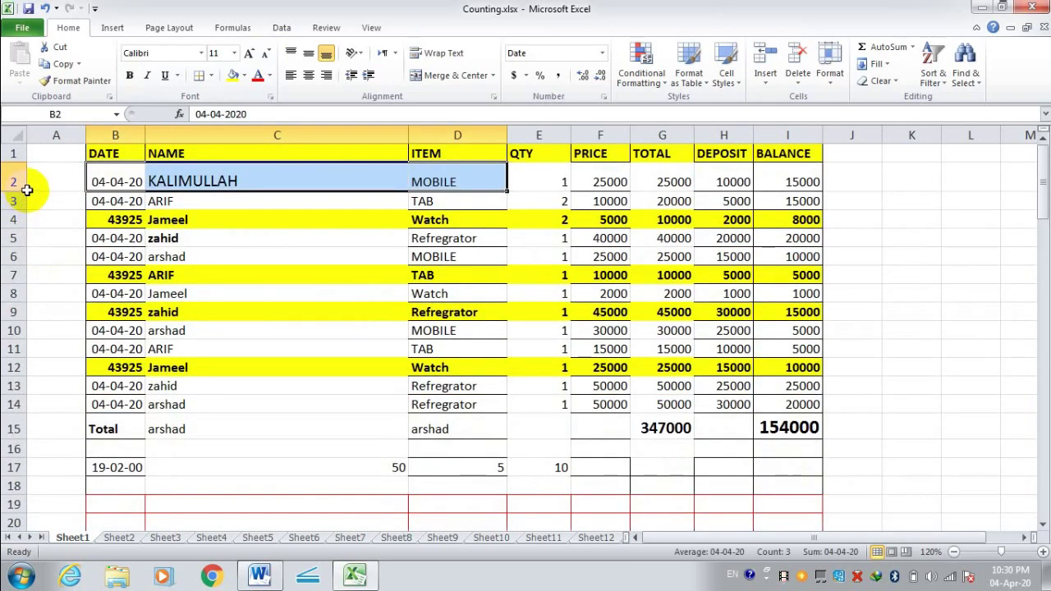
click(369, 408)
drag(131, 179, 805, 430)
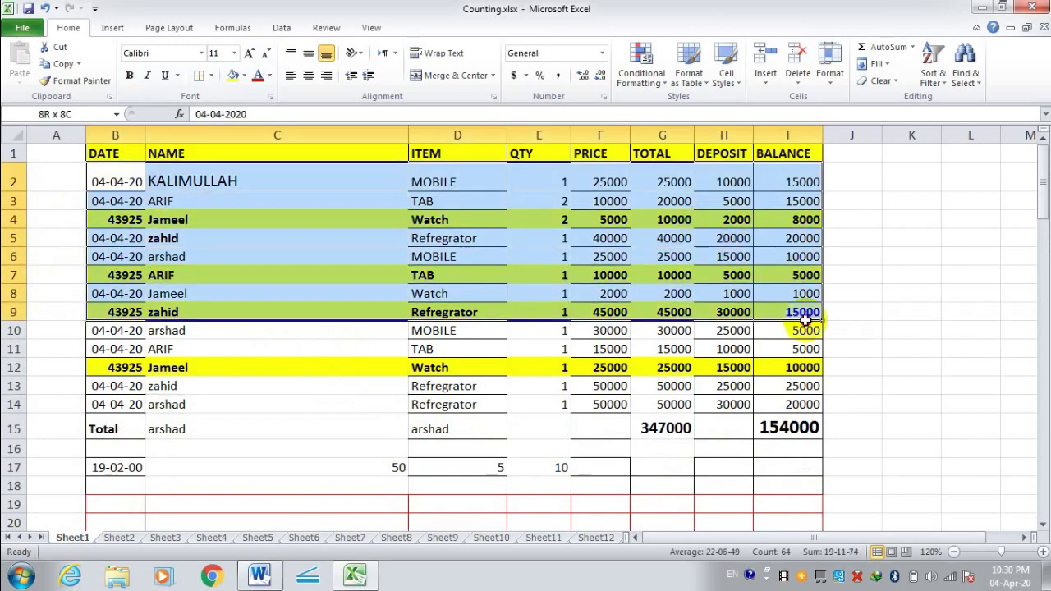
Step: Remove the fill from B2:I15 and apply All Borders to every cell
click(245, 76)
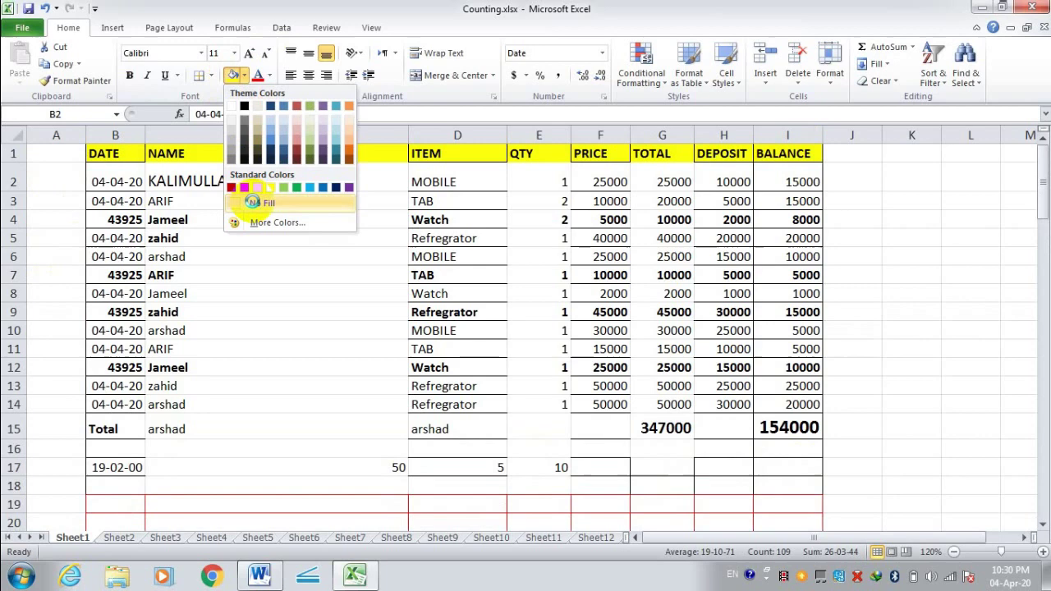
click(251, 201)
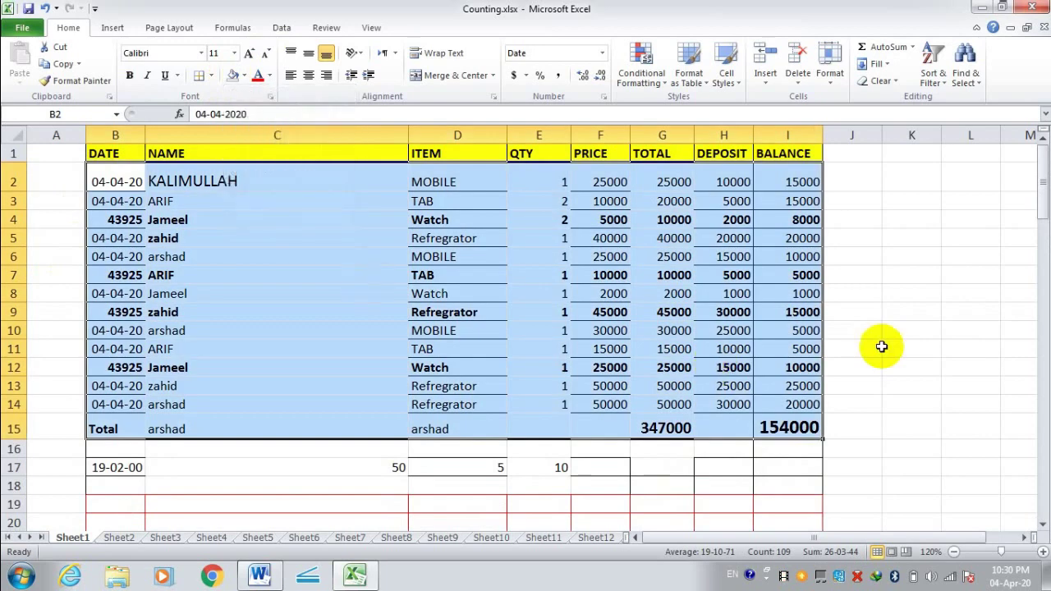
click(213, 76)
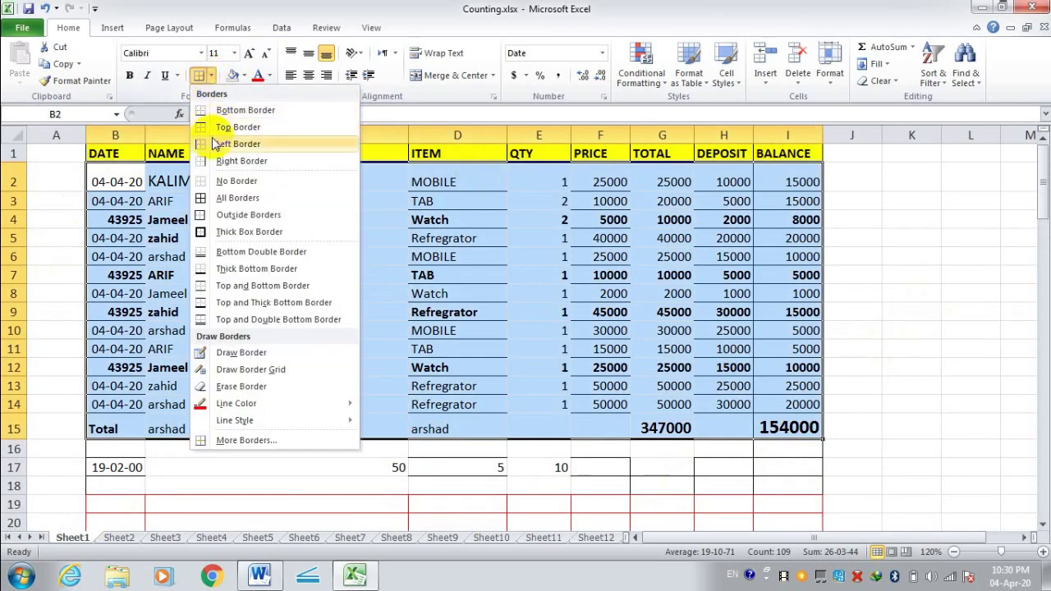
click(230, 197)
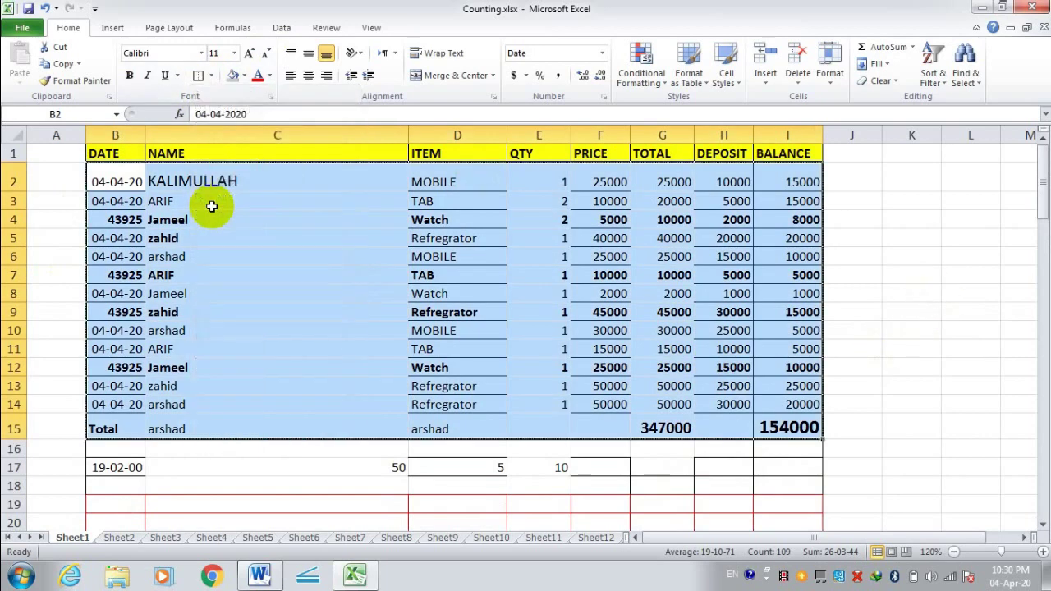
click(211, 76)
click(211, 200)
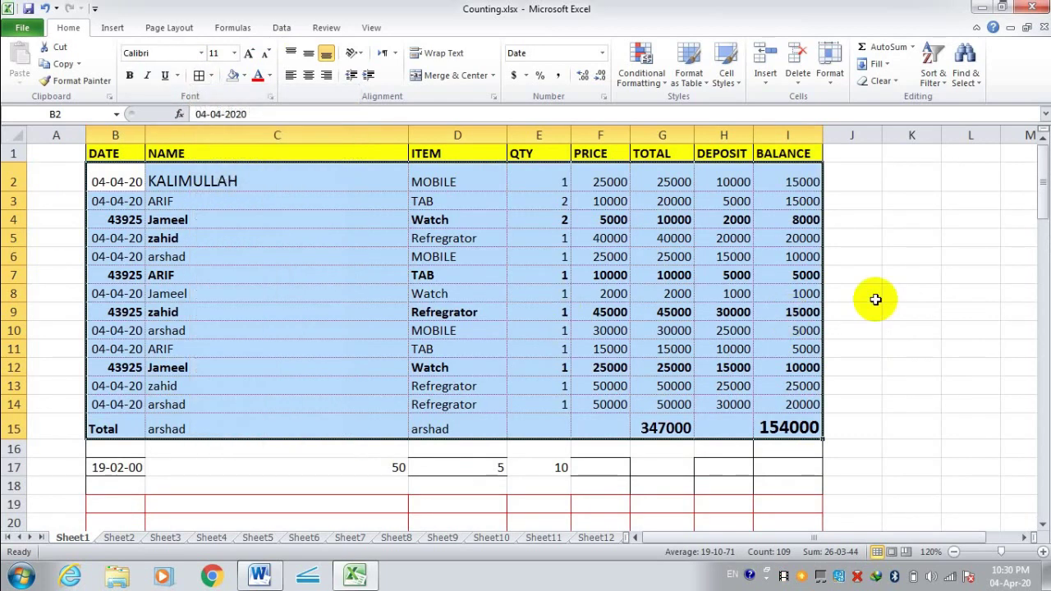
click(886, 296)
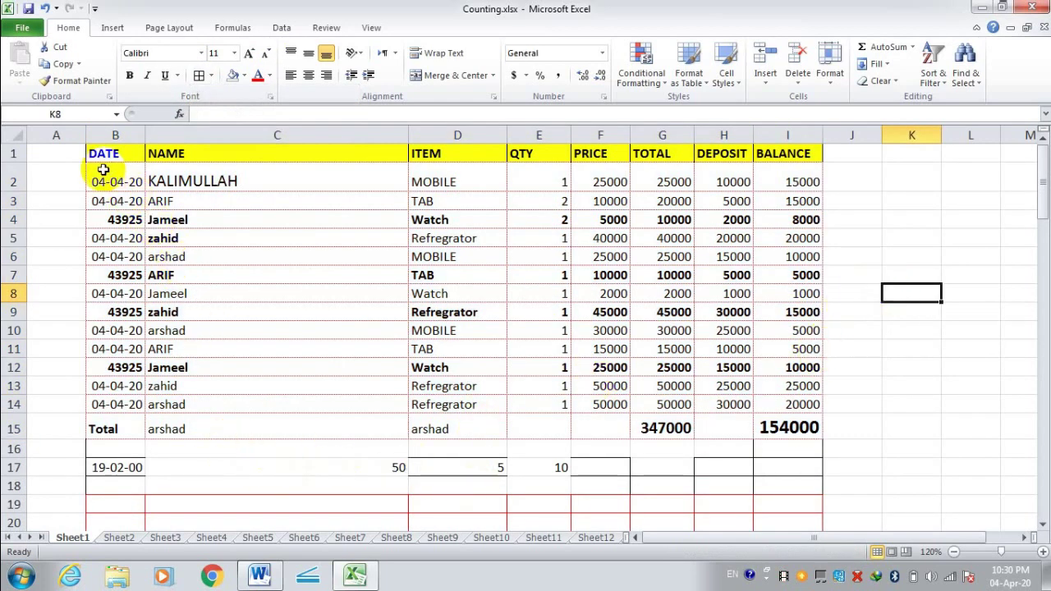
Step: Pick a border line colour and use Draw Border to redraw solid borders across B2:I14
drag(104, 170, 788, 428)
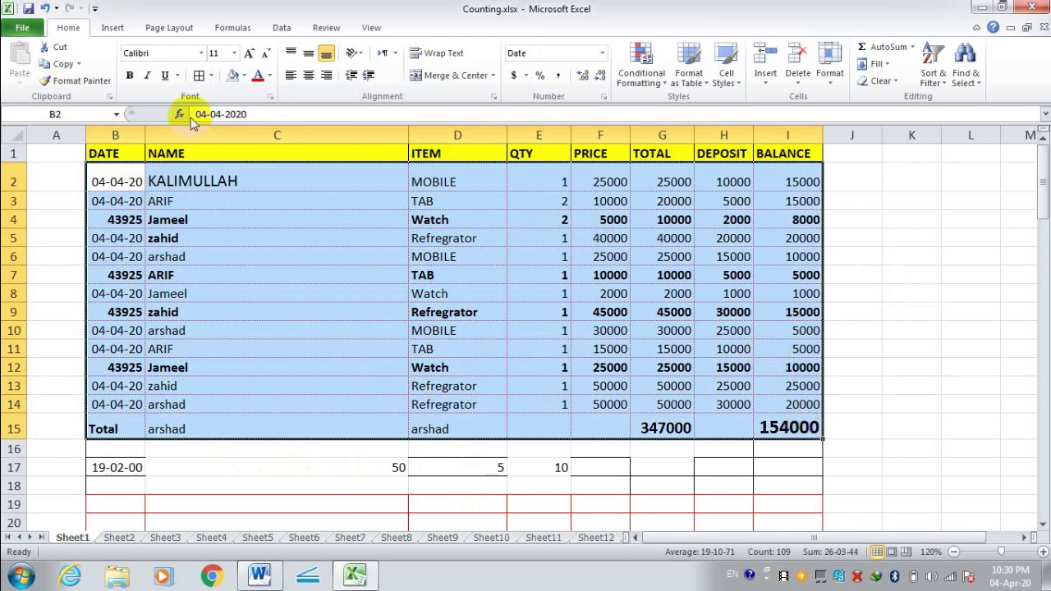
click(211, 75)
mouse_move(237, 403)
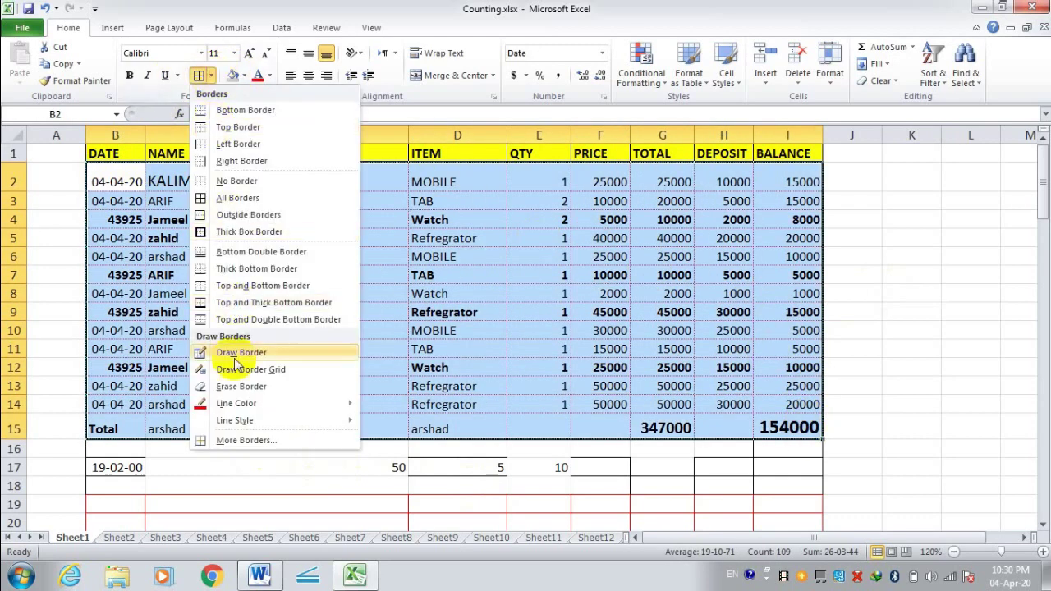
click(374, 406)
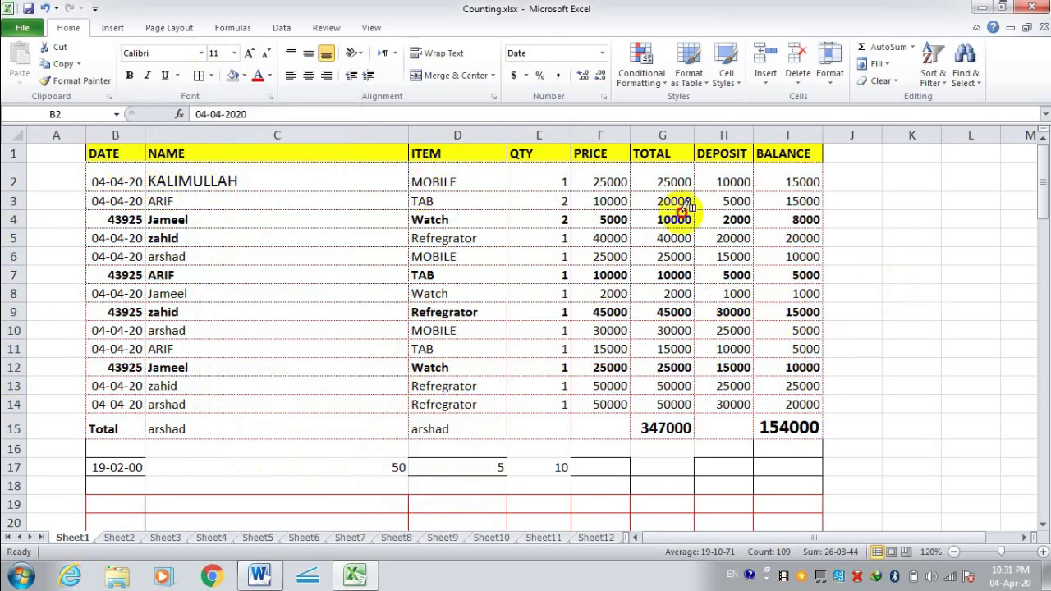
click(206, 74)
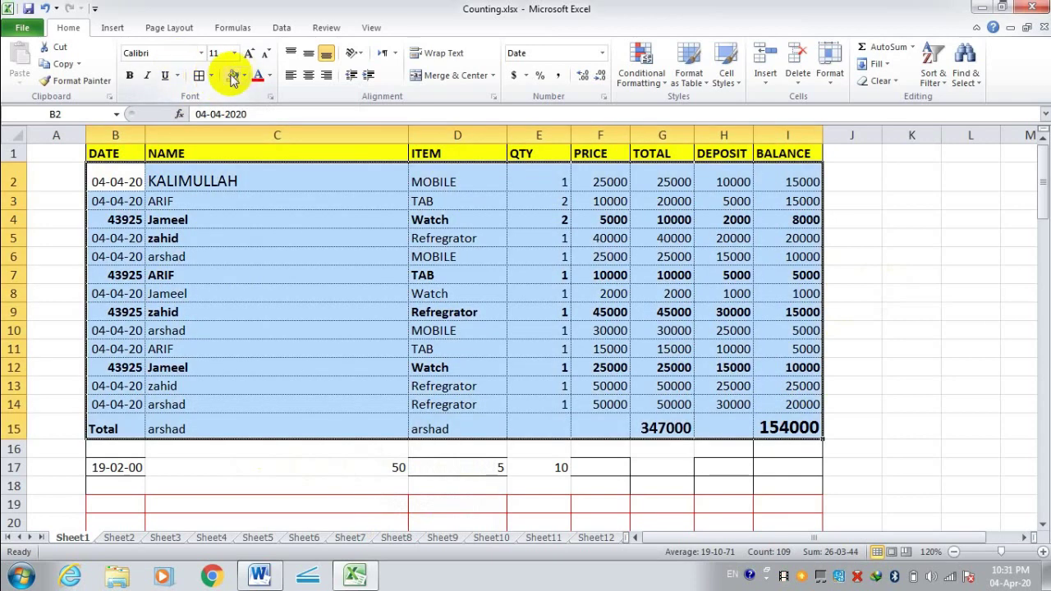
click(213, 75)
mouse_move(235, 421)
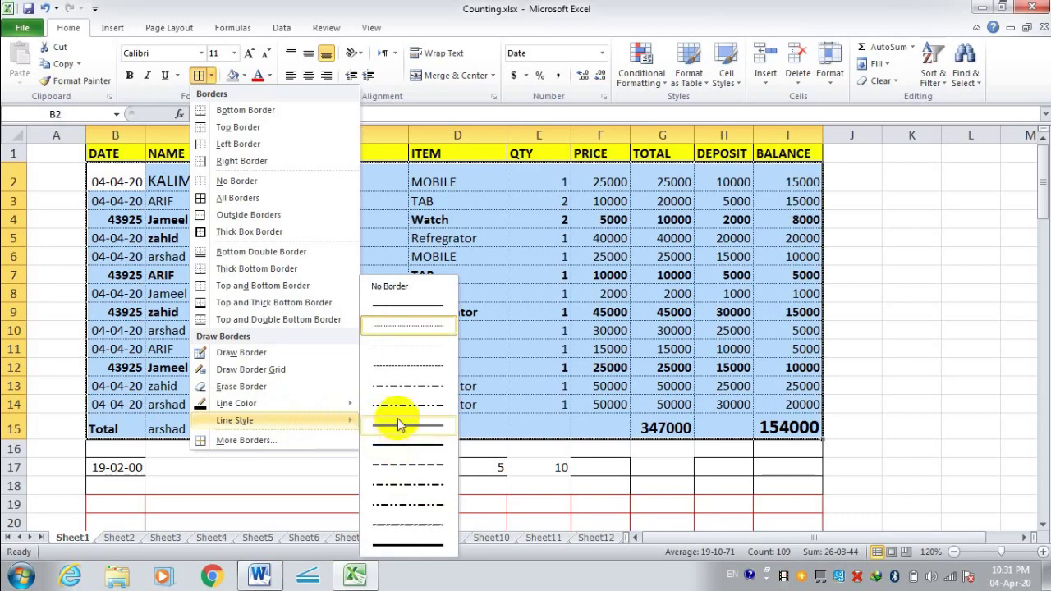
click(399, 304)
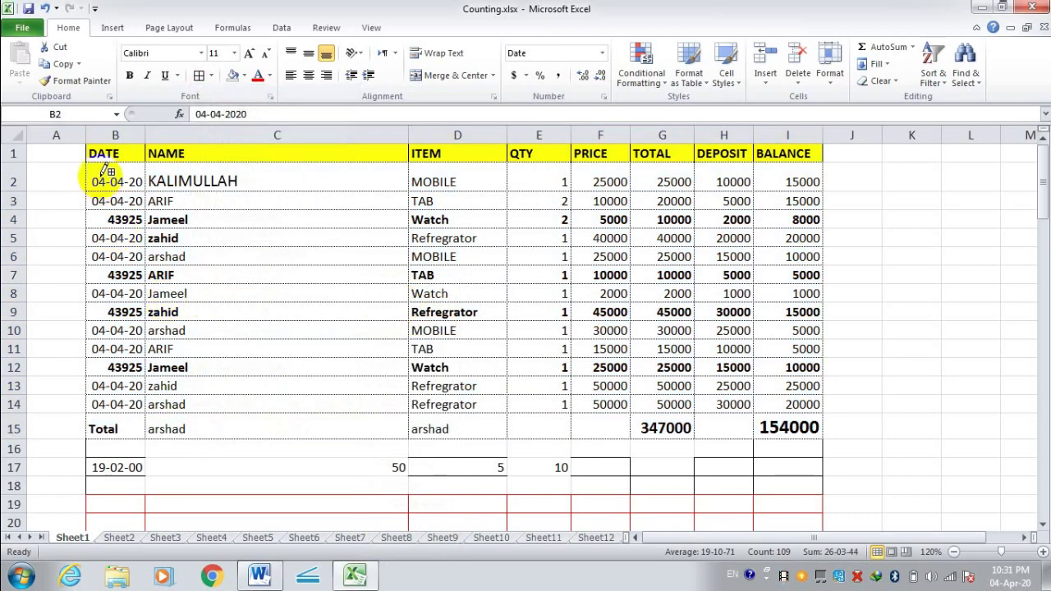
drag(103, 166, 795, 409)
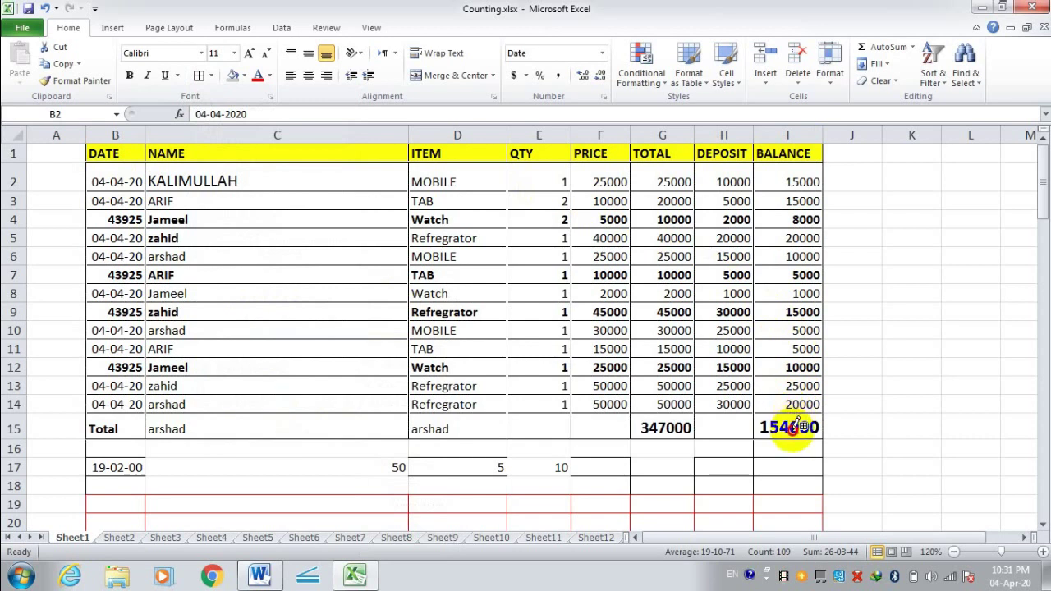
click(863, 265)
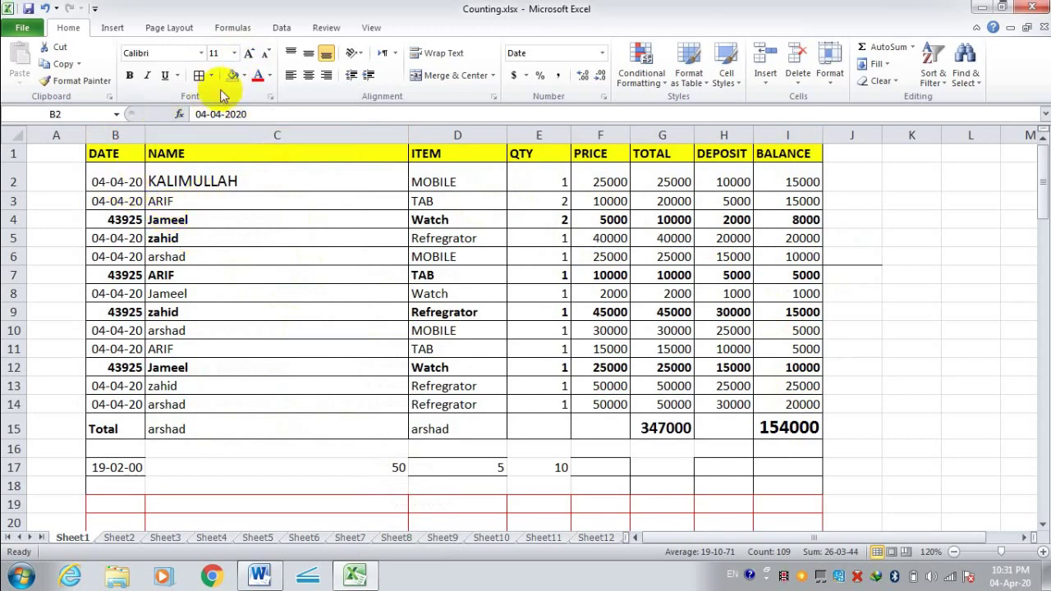
Step: Fill the table body, then rows 2 to 10, with yellow
click(241, 78)
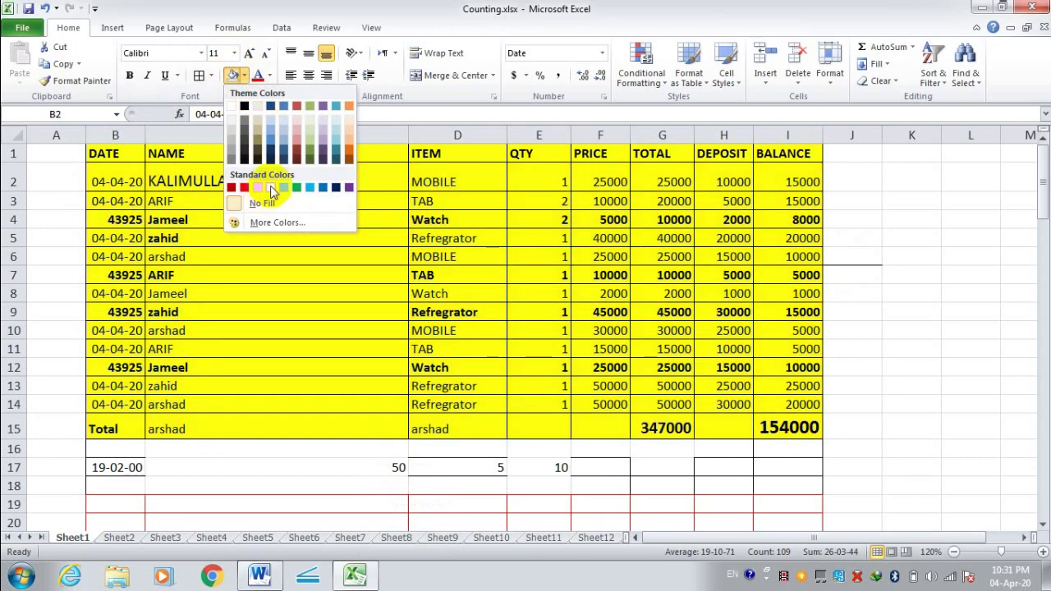
click(270, 187)
click(242, 329)
drag(111, 182, 780, 328)
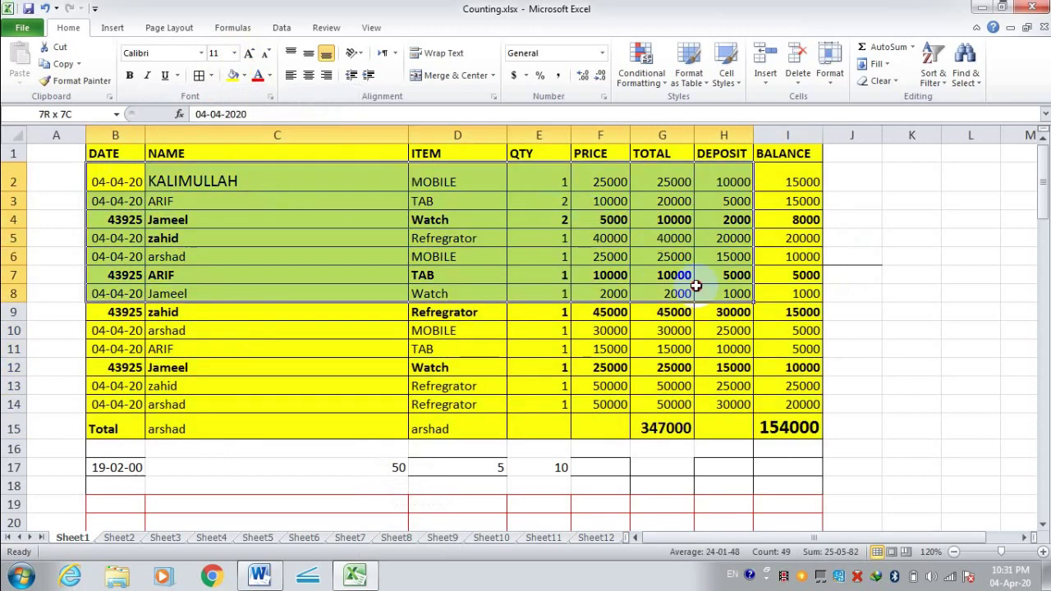
click(244, 75)
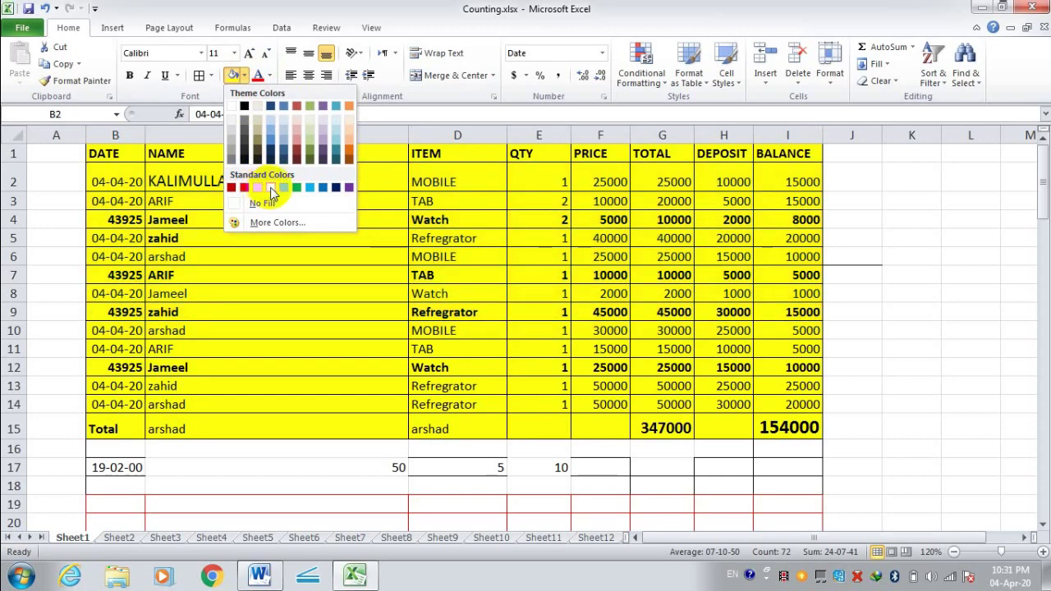
click(271, 187)
click(271, 333)
Step: Fill rows 4 to 8 (B4:I8) with dark gray
drag(110, 181, 781, 201)
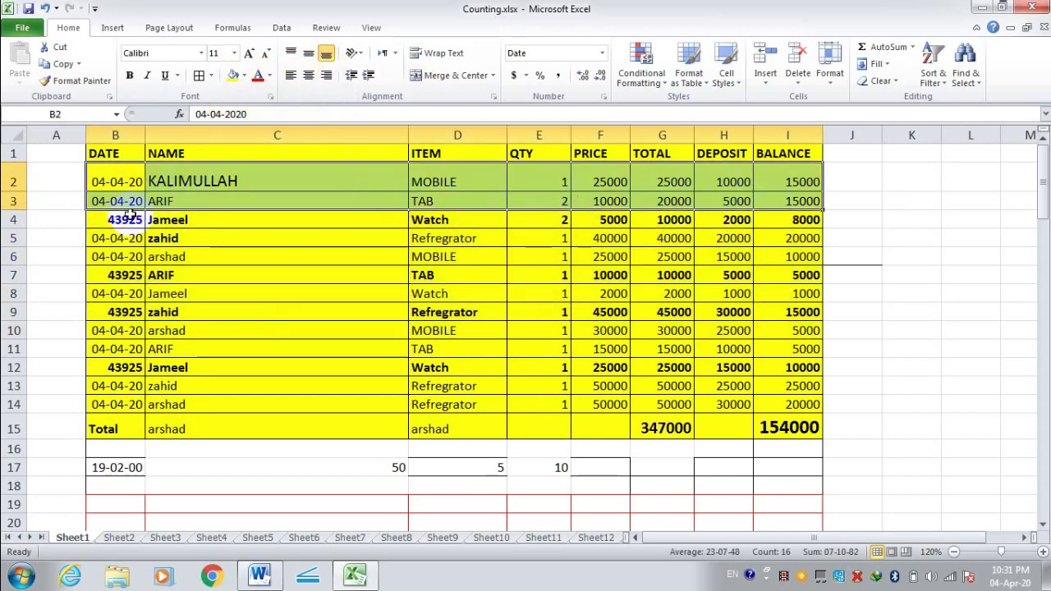
drag(115, 220, 781, 297)
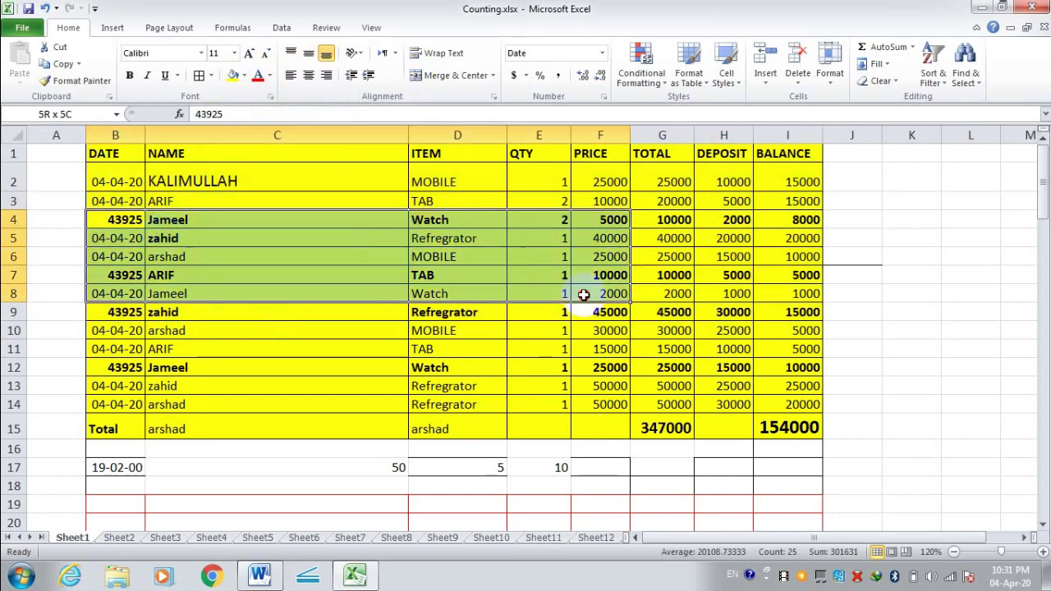
click(244, 75)
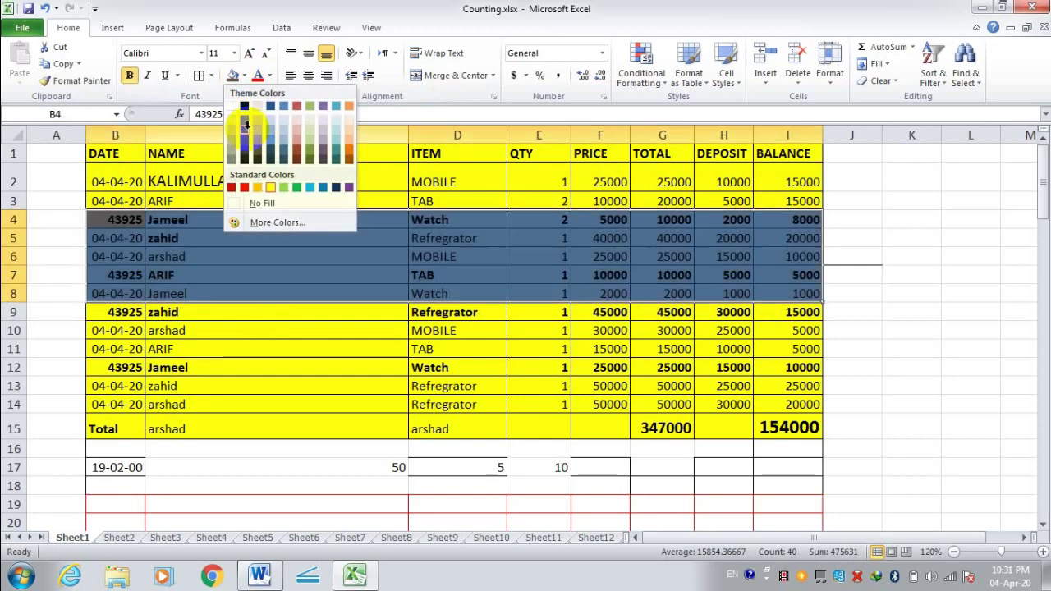
click(244, 125)
click(285, 294)
Step: Fill rows 10 to 12 (B10:I12) with blue
scroll(277, 291, down, 1)
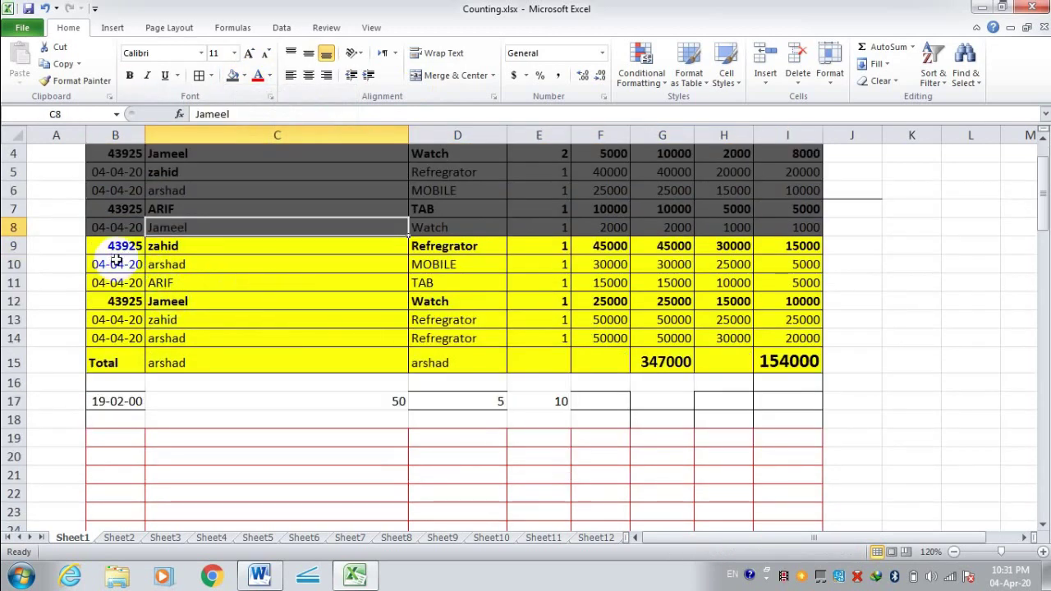
drag(118, 264, 768, 301)
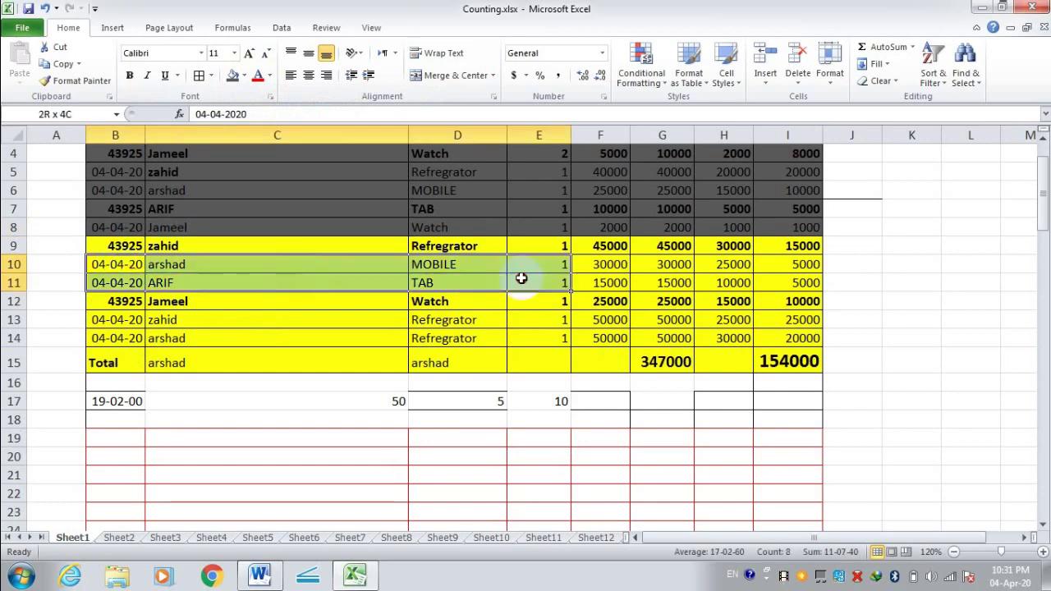
click(244, 78)
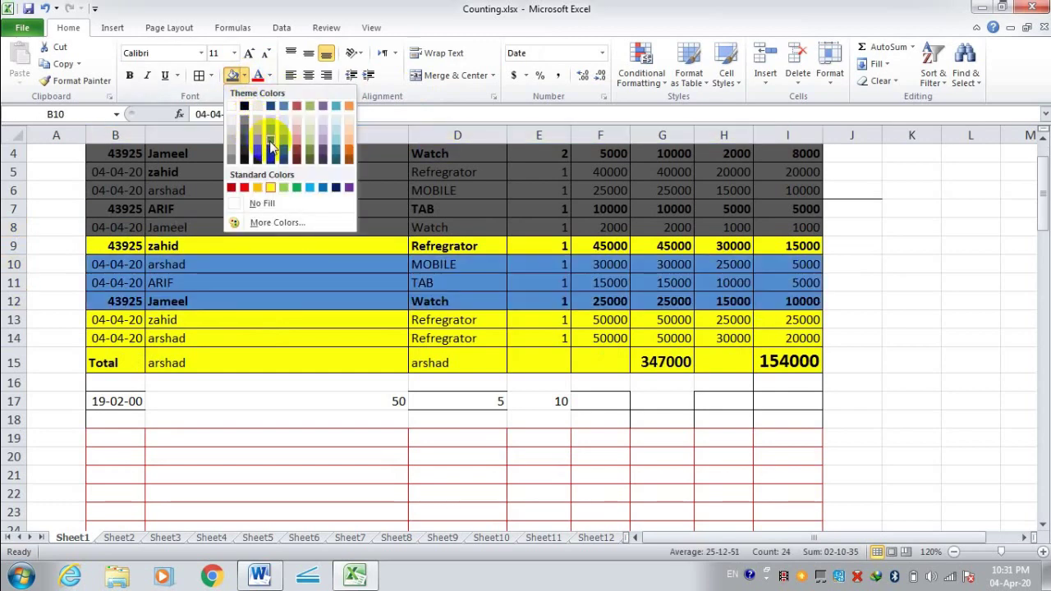
click(272, 142)
Step: Fill row 14 and the Total row (B14:I15) with green
mouse_move(115, 337)
mouse_down()
mouse_move(511, 380)
mouse_move(781, 363)
mouse_up()
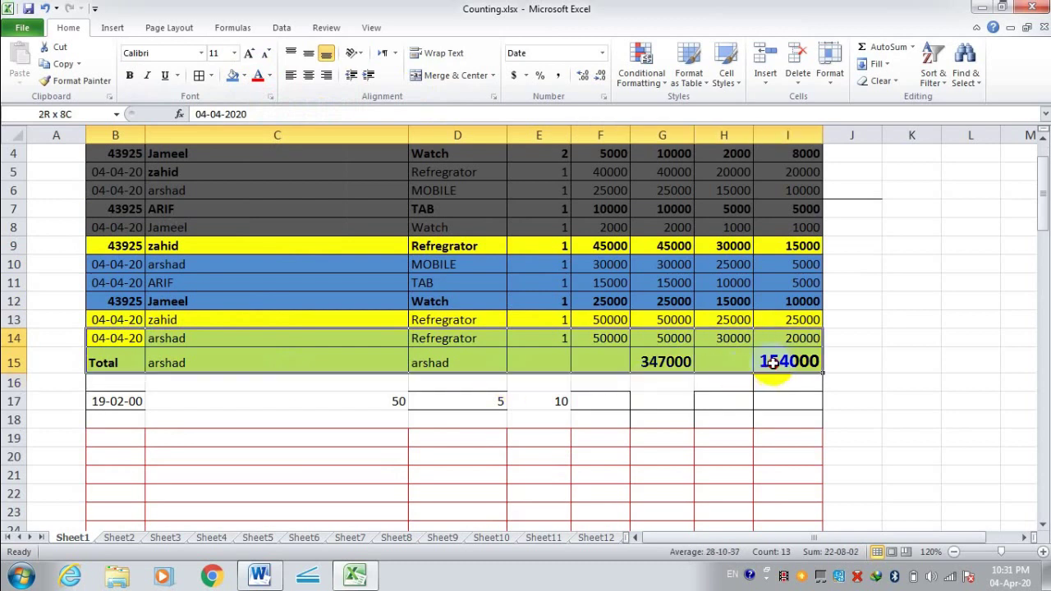
click(244, 77)
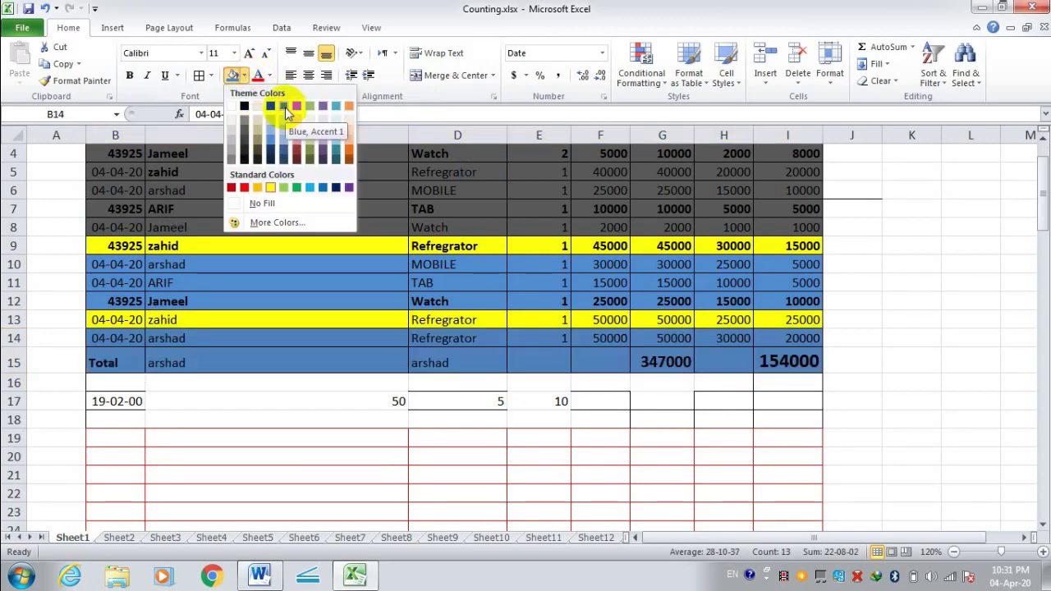
click(286, 188)
scroll(285, 188, down, 2)
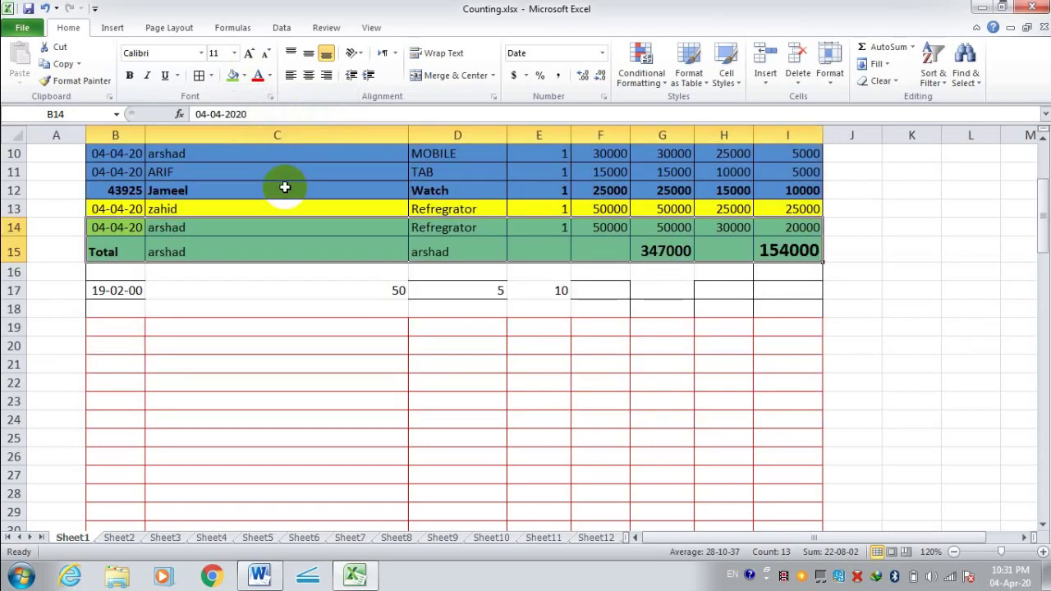
click(324, 362)
scroll(326, 305, up, 1)
scroll(328, 309, up, 2)
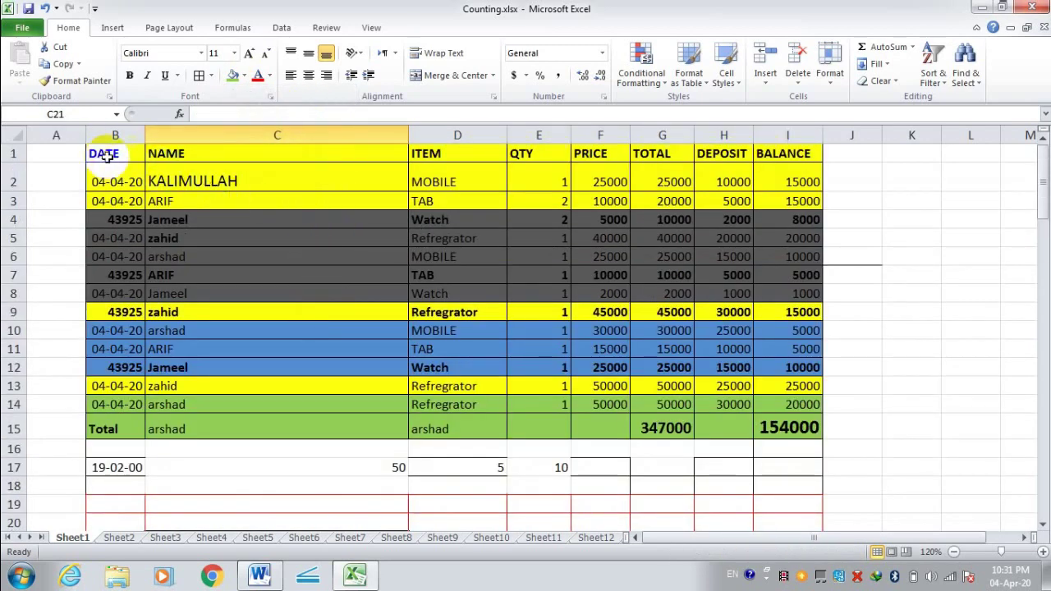
Step: Give the header row B1:I1 a black fill with white text
drag(107, 156, 780, 156)
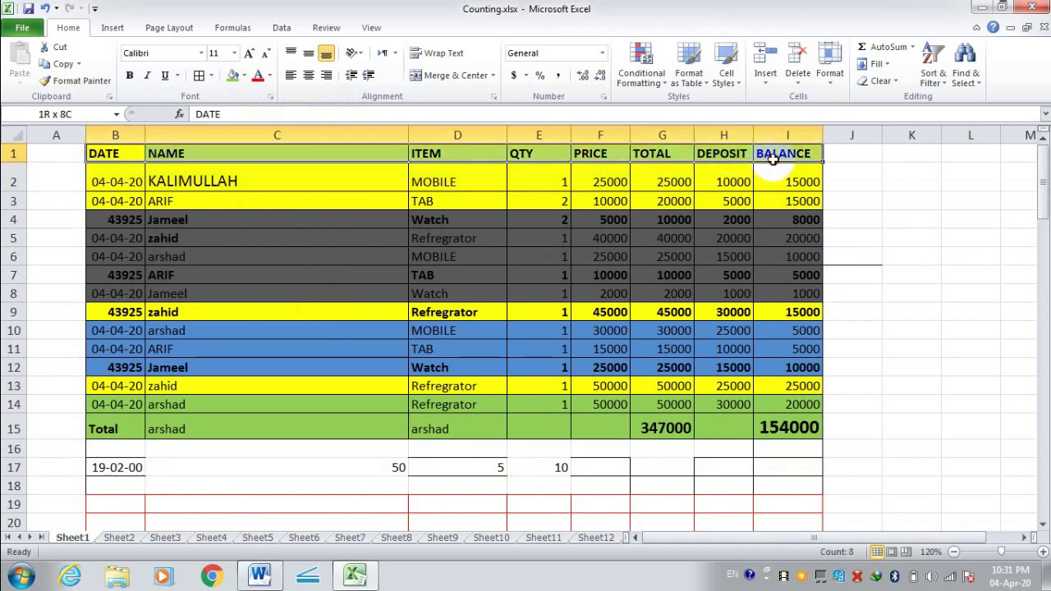
click(244, 74)
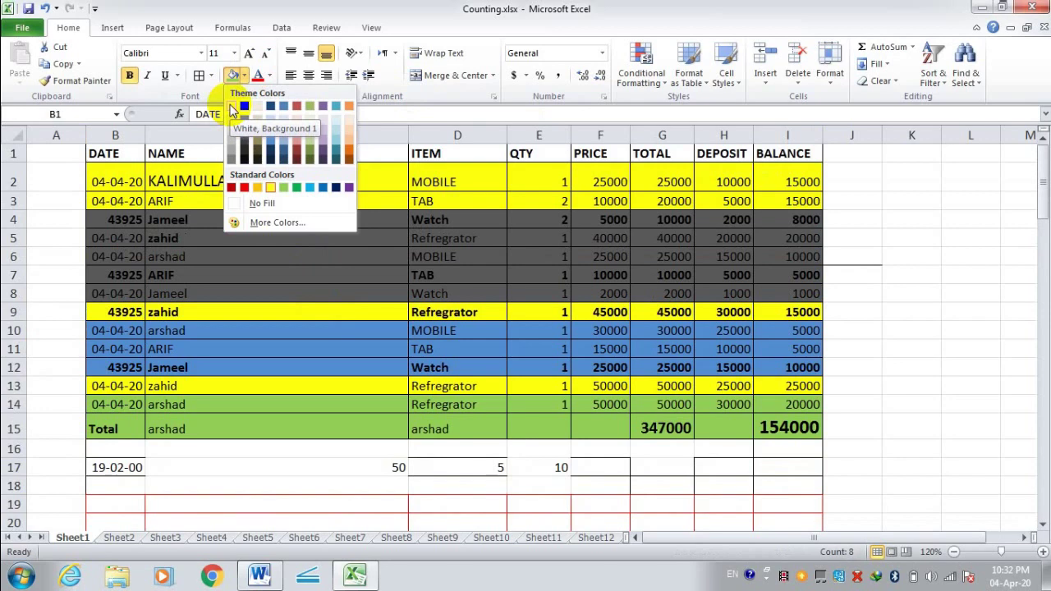
click(244, 105)
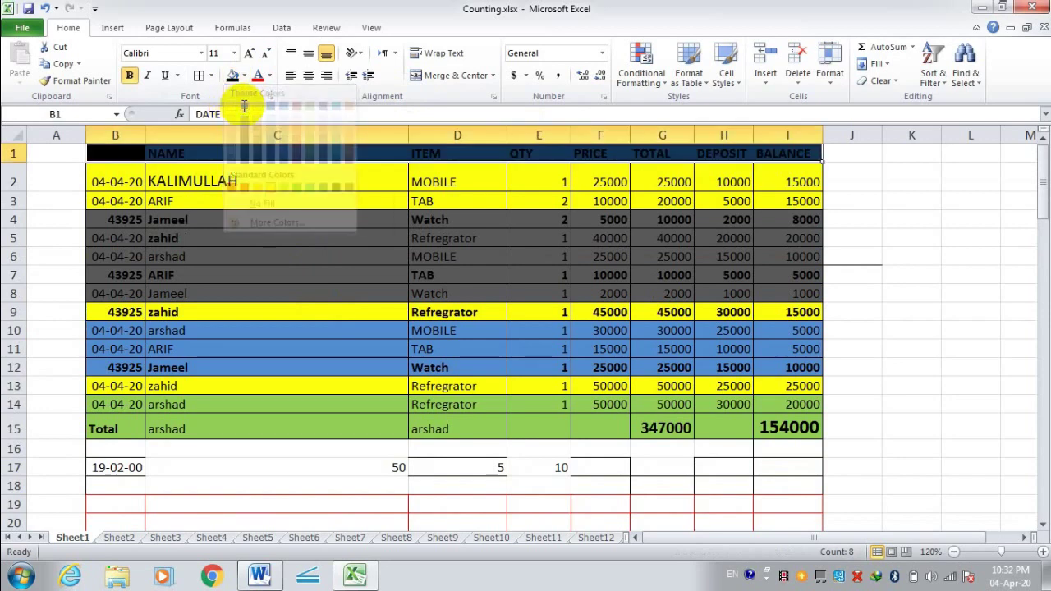
click(269, 75)
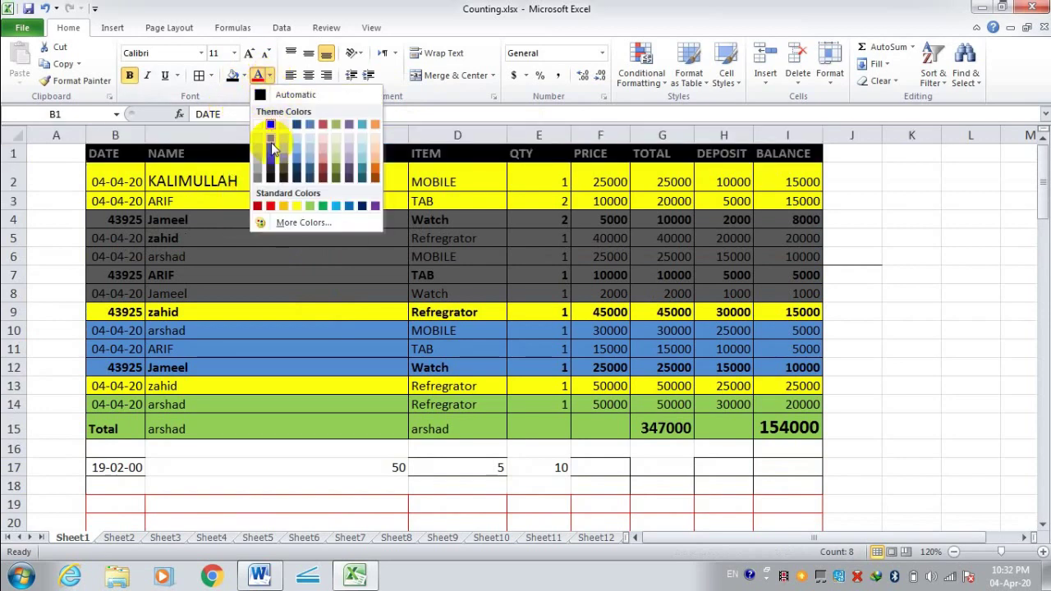
click(262, 123)
click(242, 293)
click(906, 258)
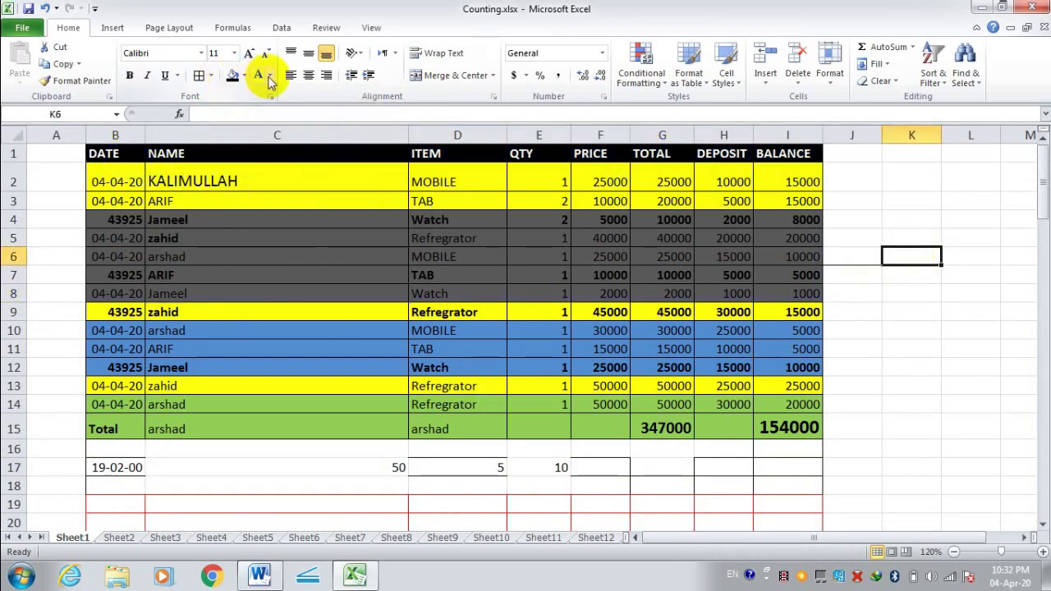
Step: Set the font colour of data rows B2:I14 to red
click(270, 75)
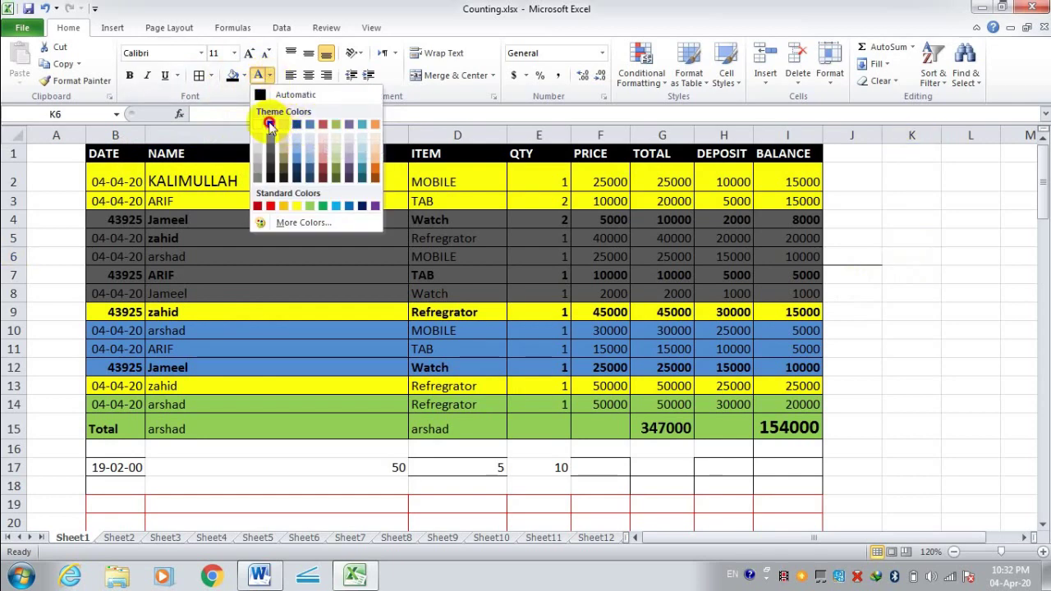
mouse_move(124, 181)
mouse_down()
mouse_move(521, 198)
mouse_move(773, 404)
mouse_up()
click(270, 75)
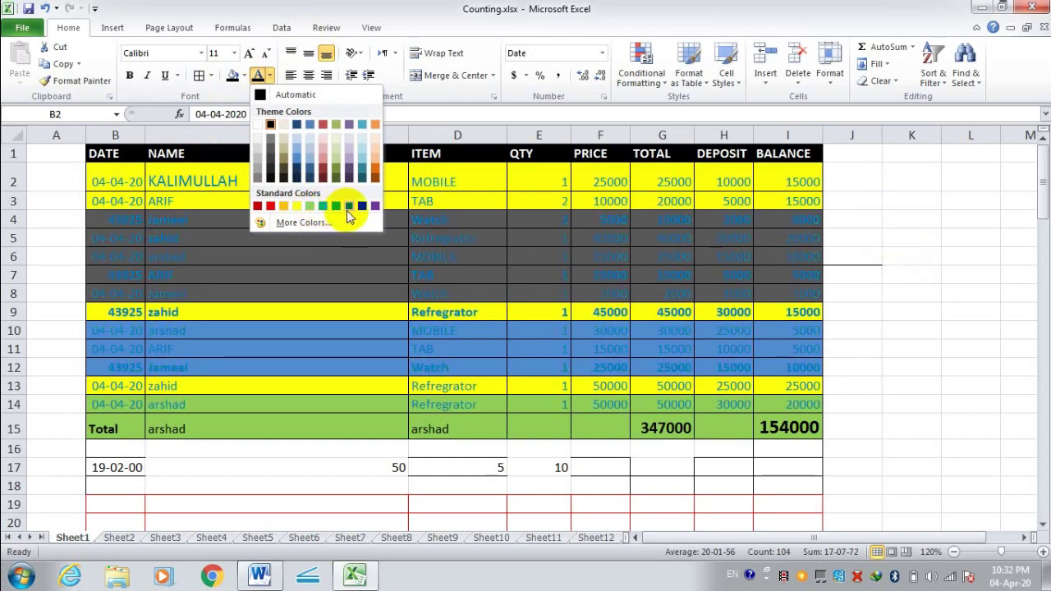
click(273, 208)
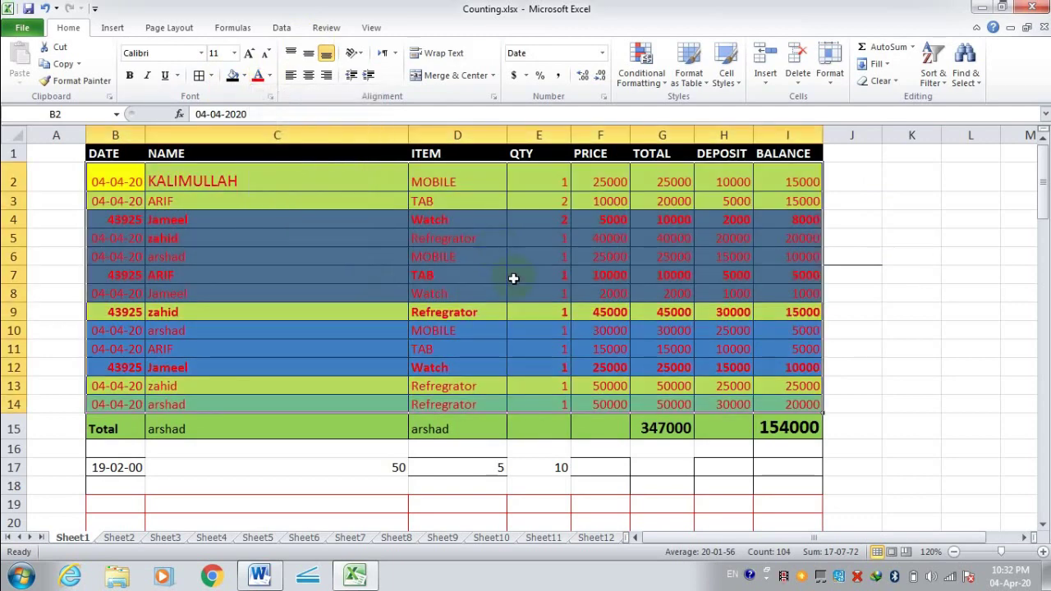
scroll(509, 267, down, 3)
scroll(509, 267, up, 3)
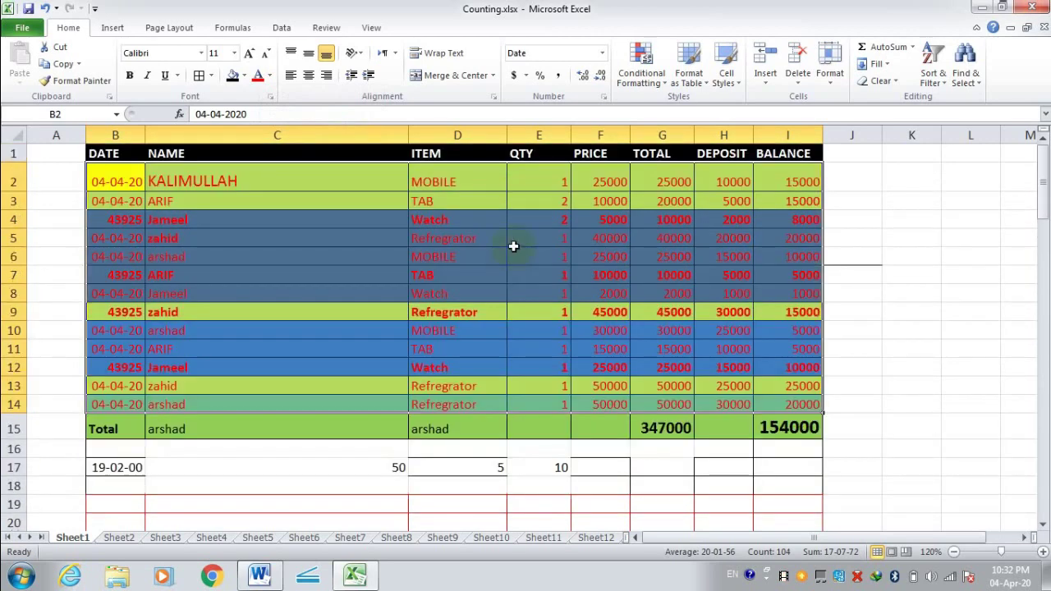